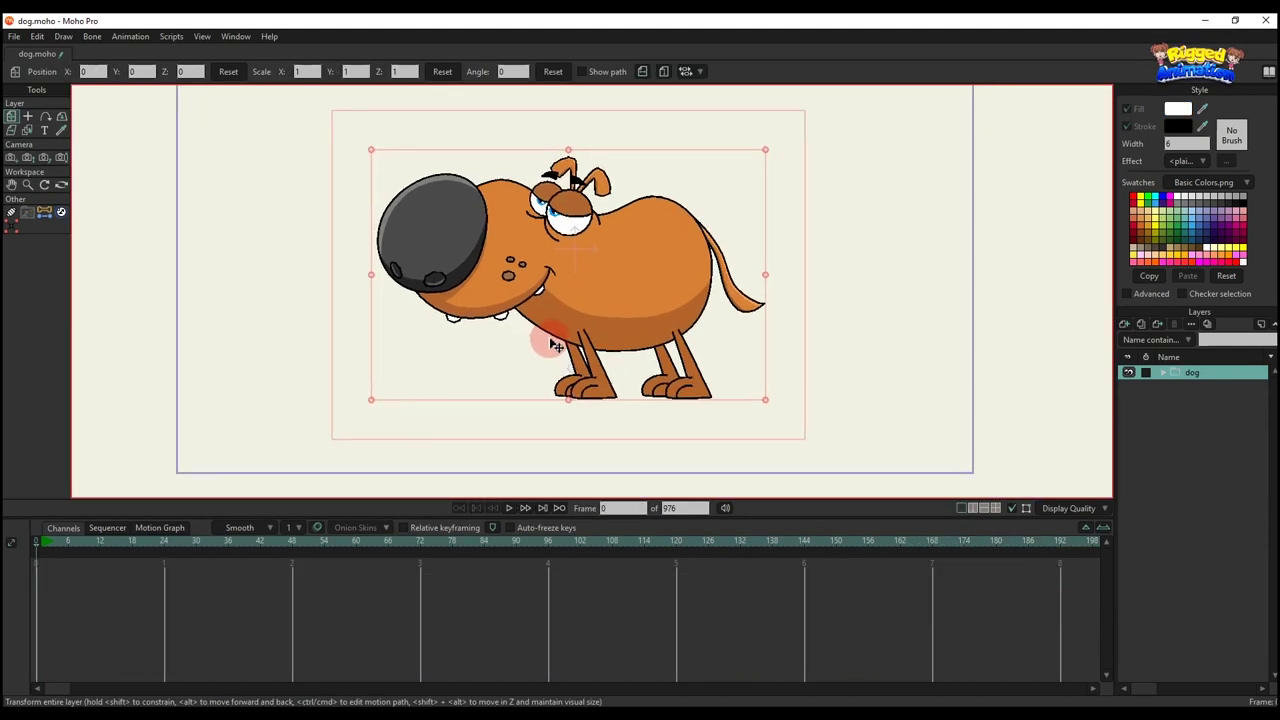
- Convert the dog group layer to a bone layer
scroll(530, 300, down, 3)
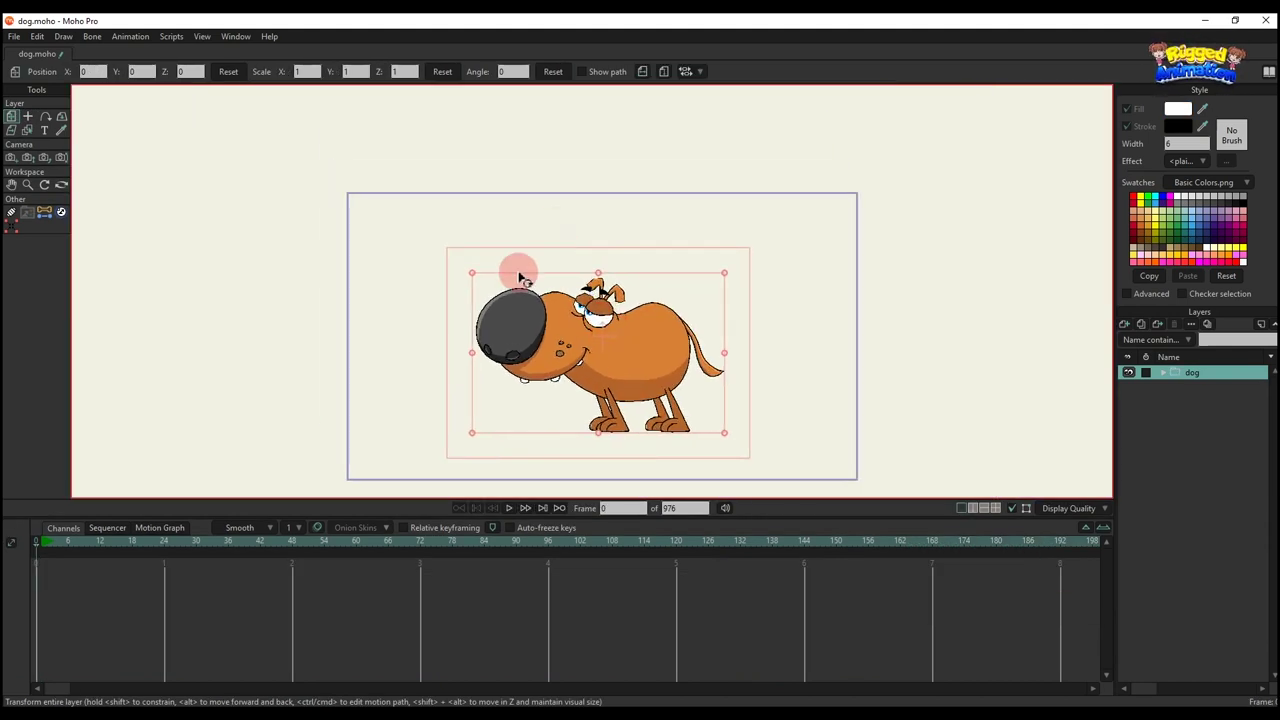
scroll(712, 358, up, 2)
right_click(1188, 373)
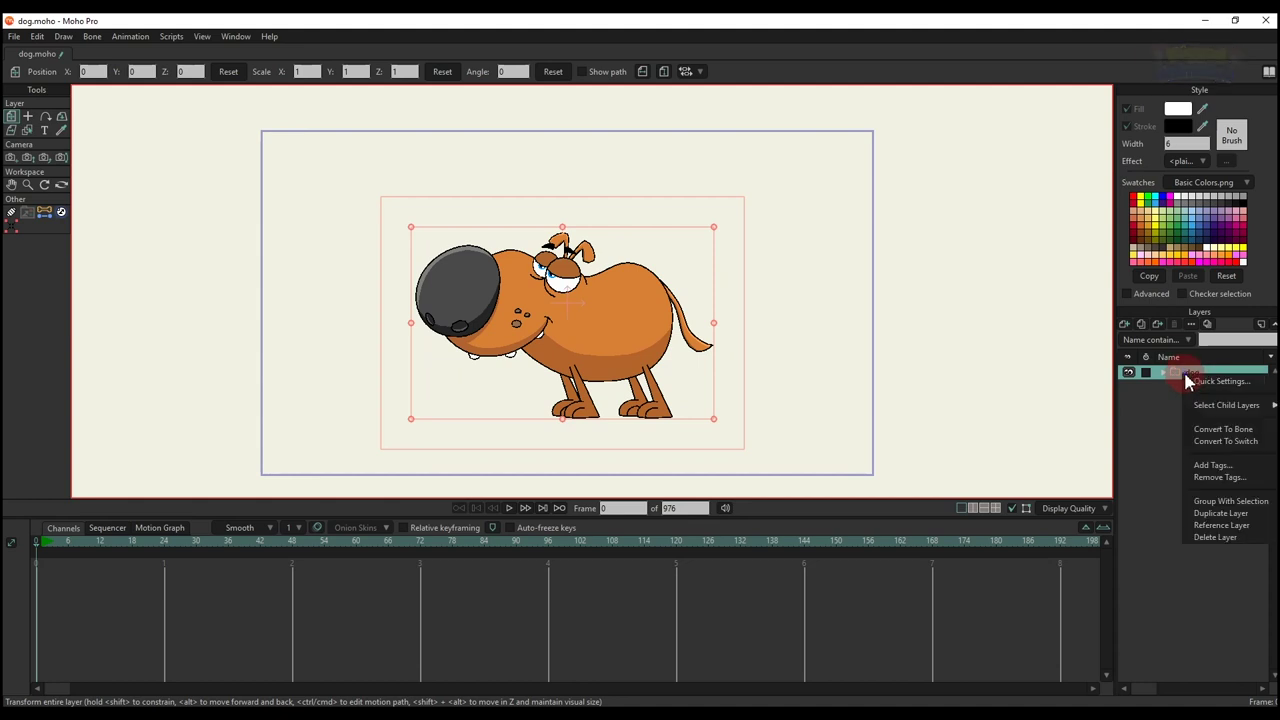
click(1222, 429)
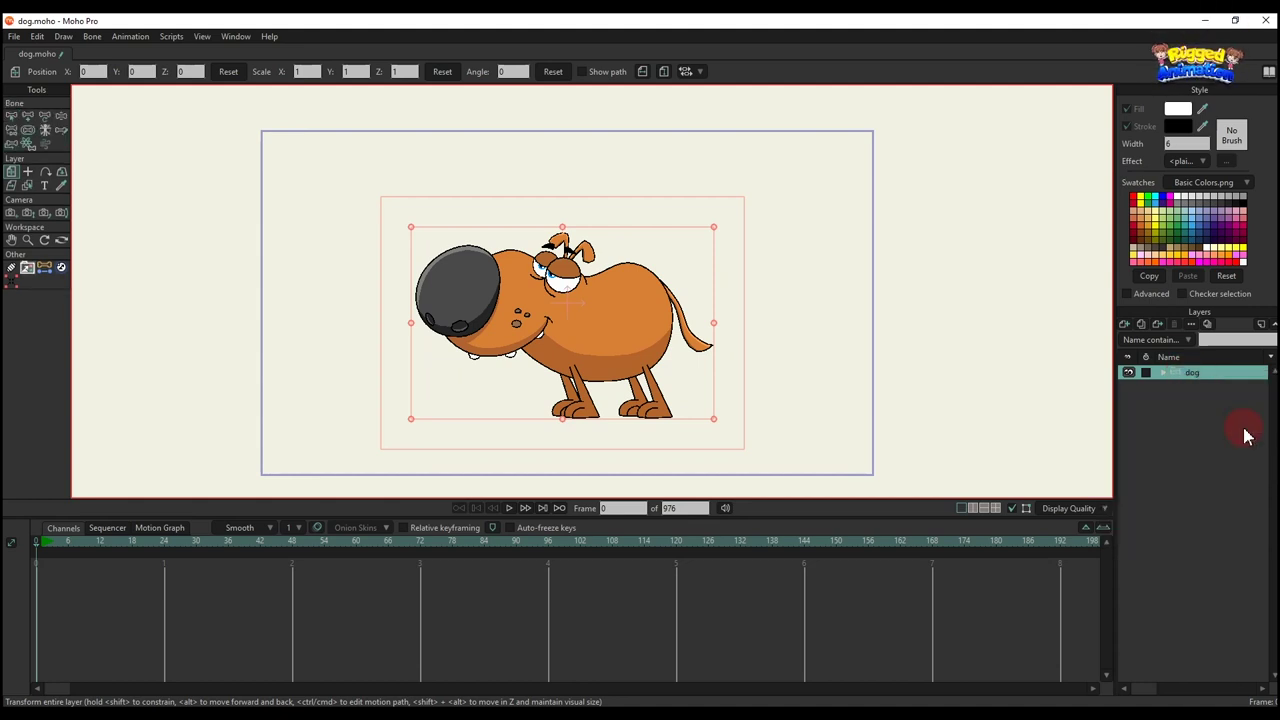
- Add a long vertical root bone rising from the dog's rump to well above its back
scroll(639, 354, up, 2)
drag(602, 344, 755, 296)
key(a)
scroll(780, 274, up, 2)
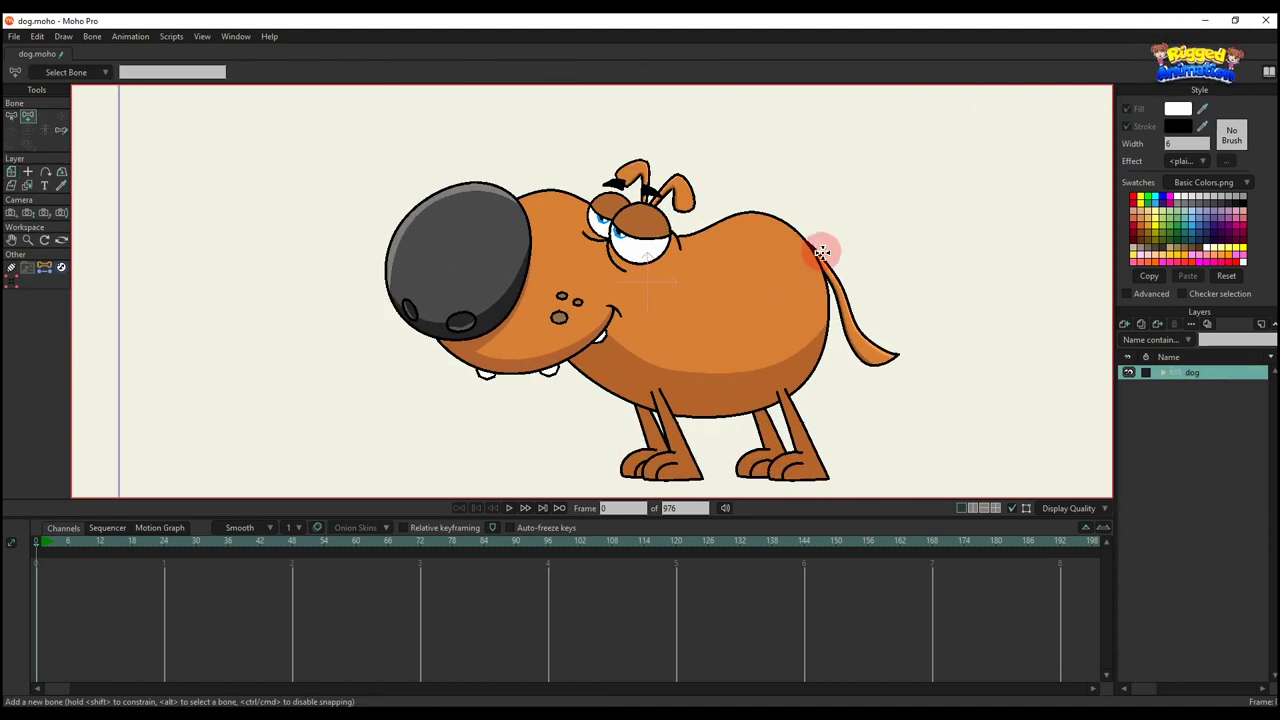
scroll(814, 256, down, 1)
scroll(810, 300, down, 3)
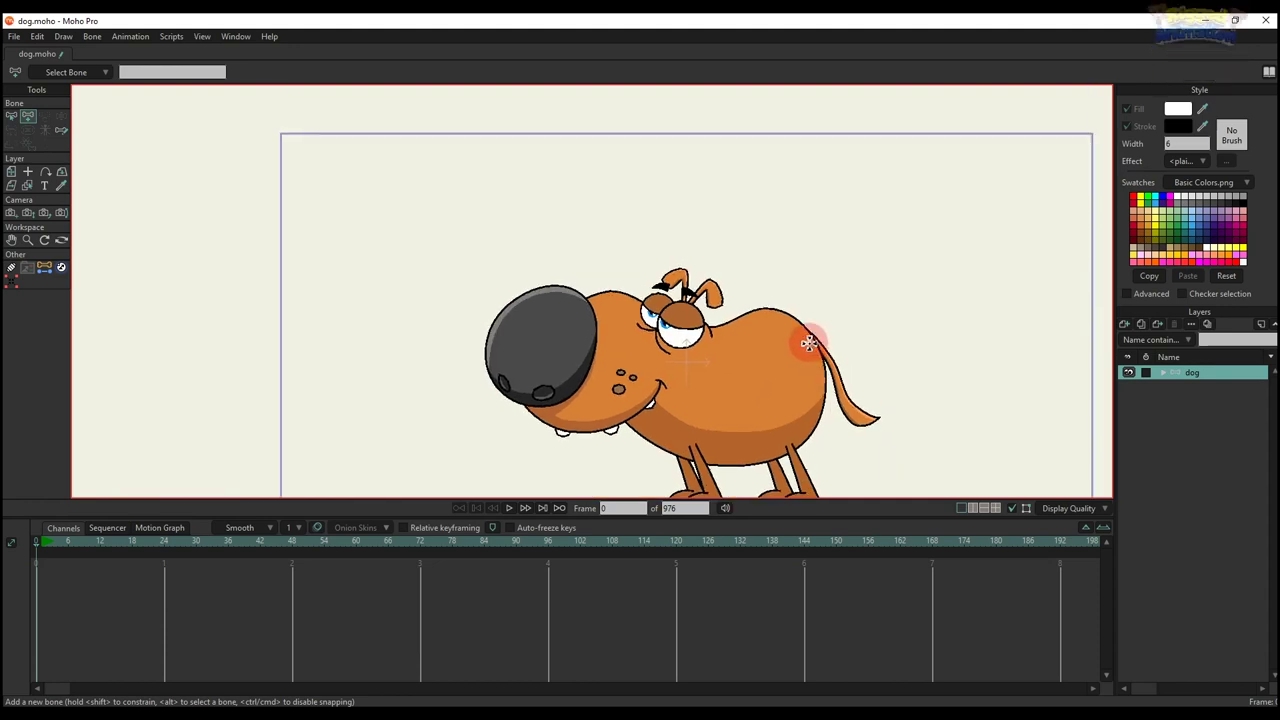
drag(808, 343, 801, 140)
- Add a chain of three bones from the rump down to the belly, forward to the cheek and on into the nose
scroll(806, 320, up, 3)
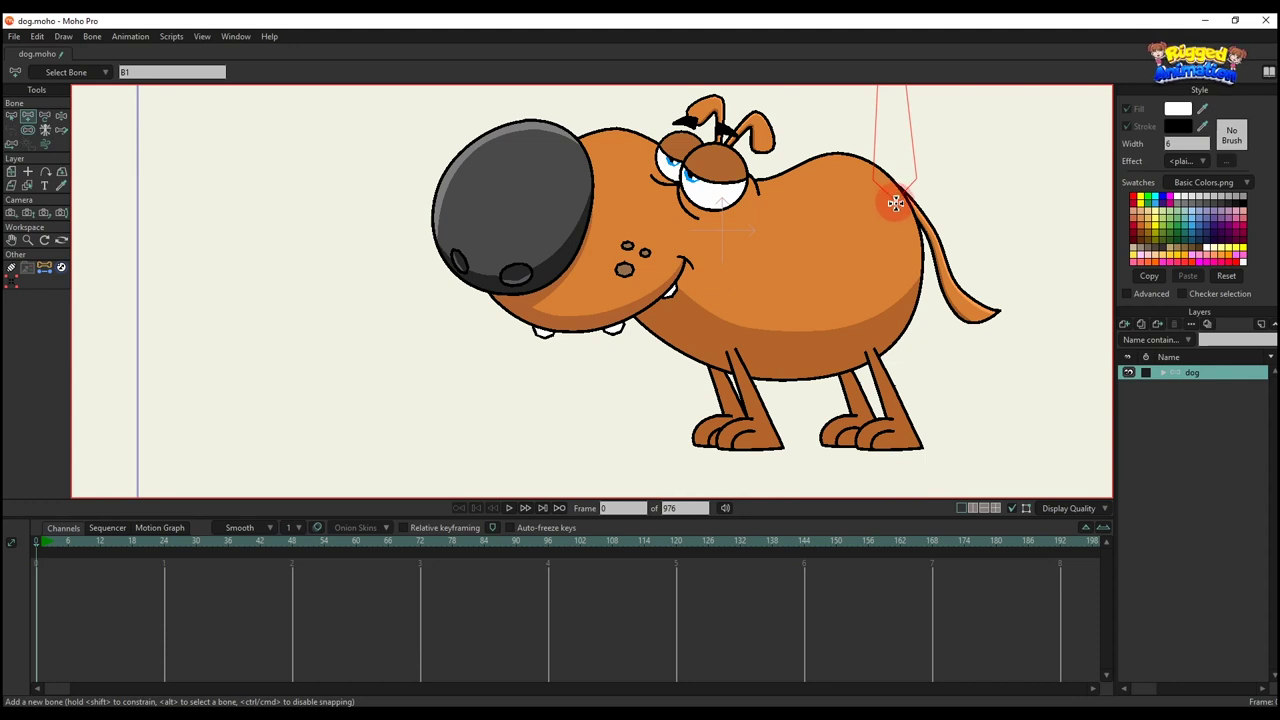
drag(895, 203, 780, 292)
drag(780, 292, 662, 232)
drag(662, 232, 625, 224)
drag(534, 175, 534, 175)
scroll(642, 232, down, 2)
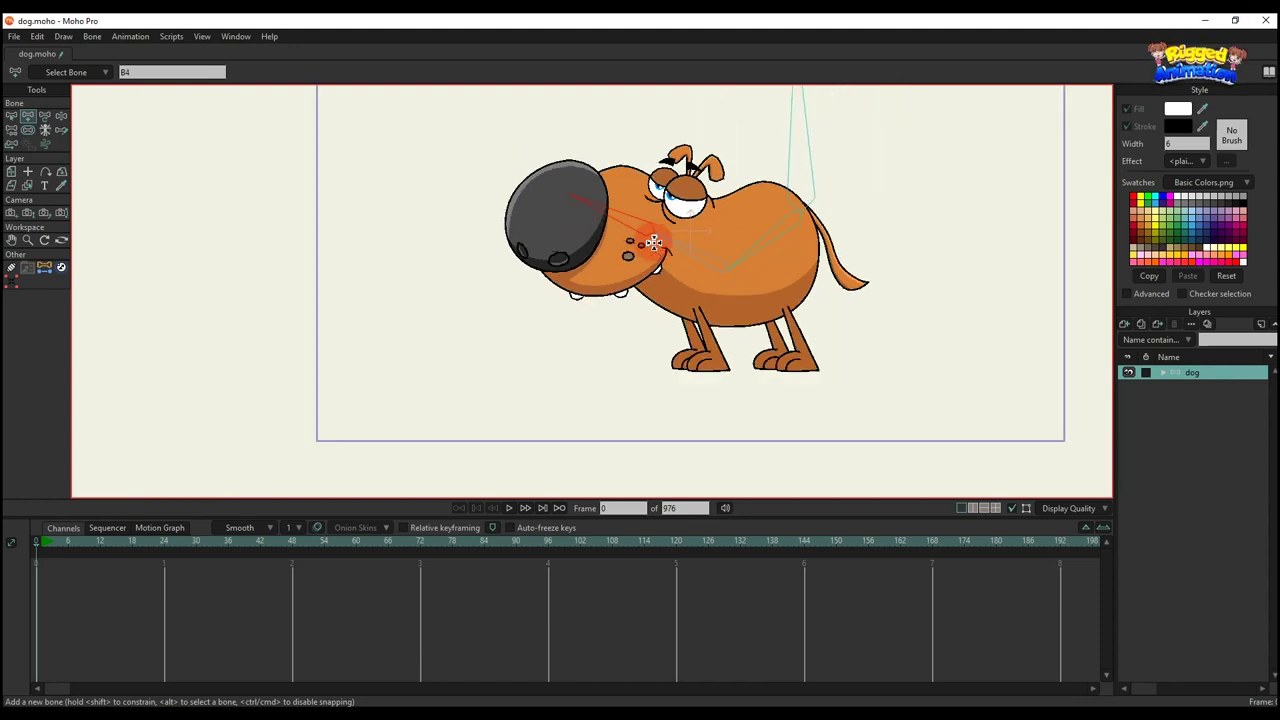
- Add two connected bones along the dog's far eyebrow, from its pointed front tip to its back end
drag(654, 246, 597, 314)
scroll(660, 261, up, 1)
scroll(650, 245, down, 1)
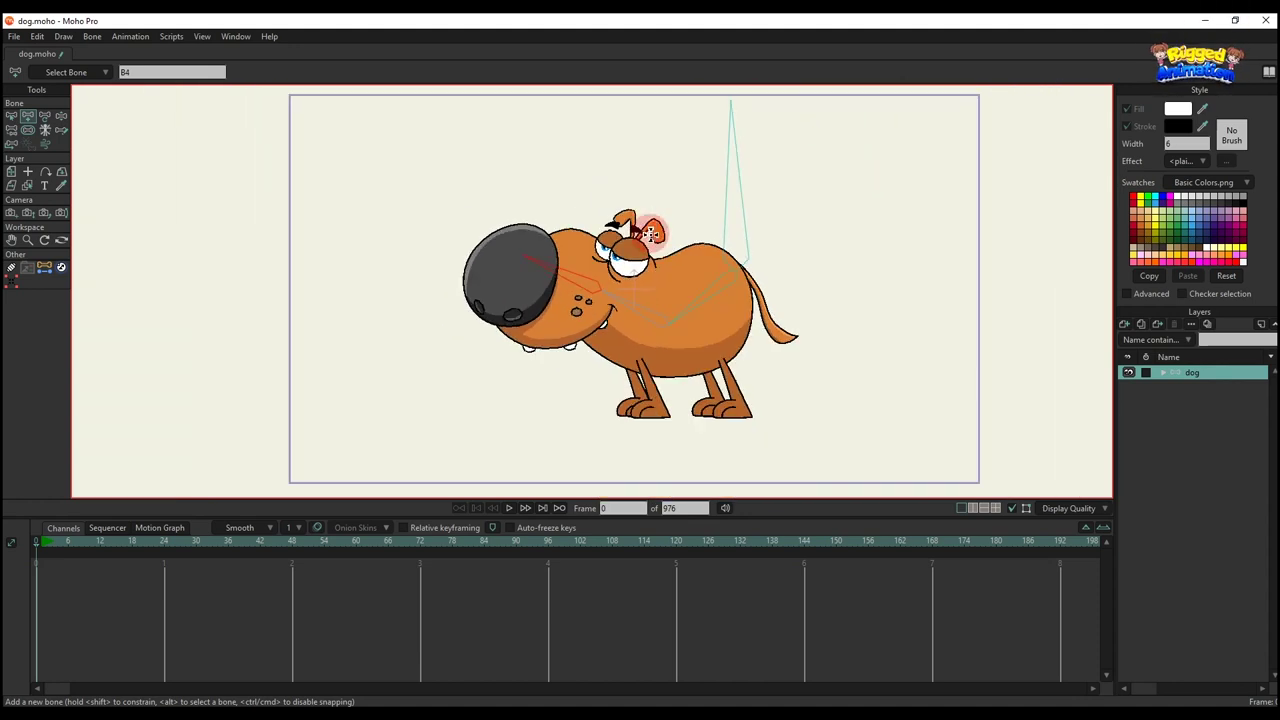
scroll(651, 286, up, 5)
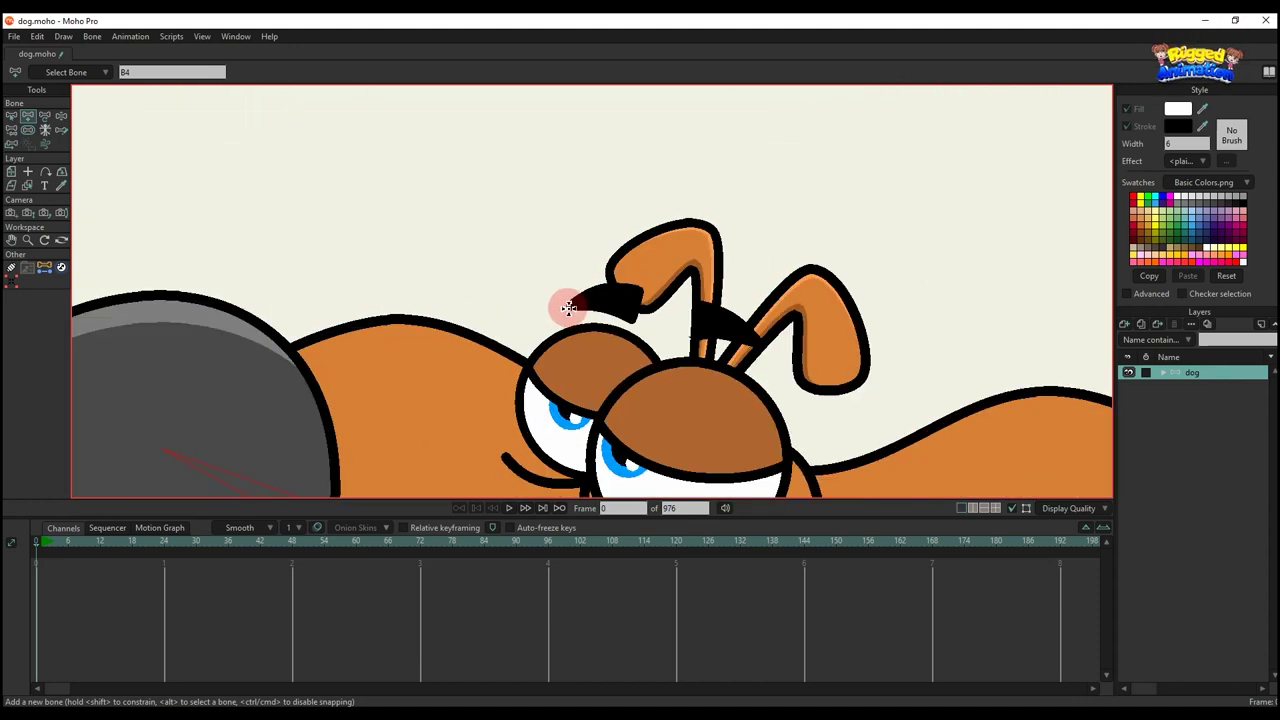
drag(568, 307, 595, 298)
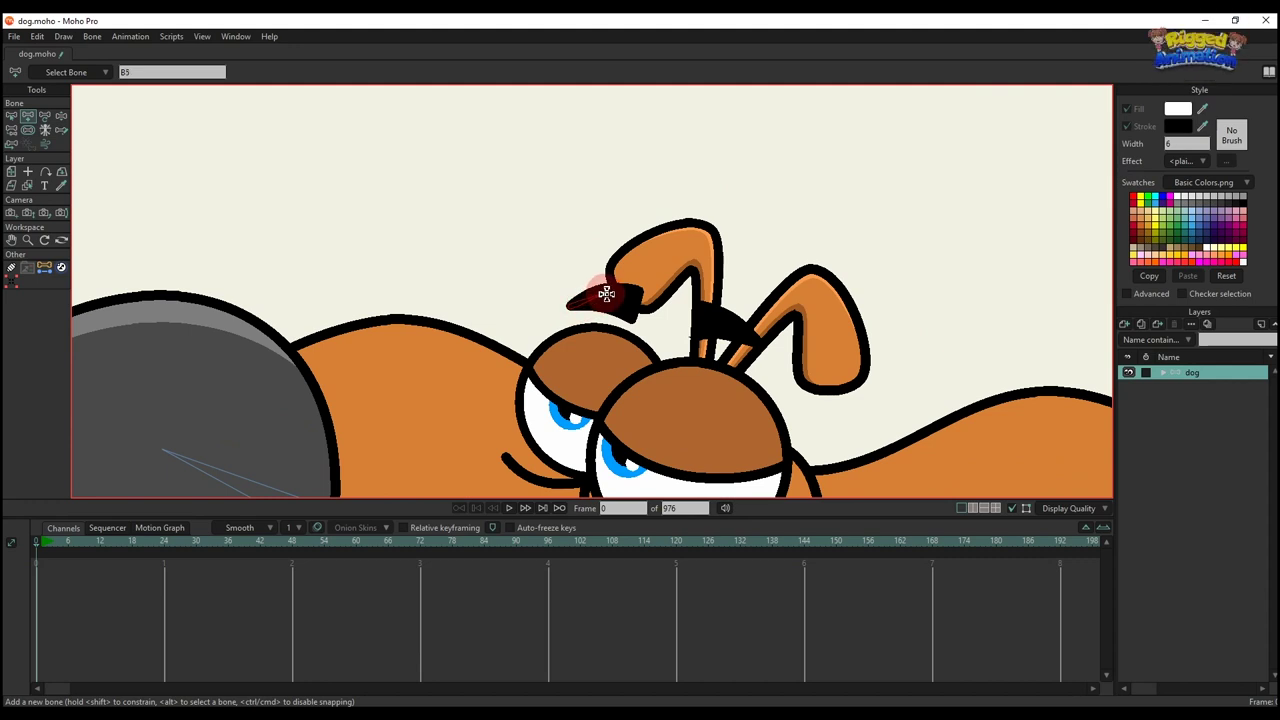
drag(638, 310, 638, 311)
scroll(638, 310, down, 2)
drag(632, 310, 598, 262)
scroll(572, 298, down, 2)
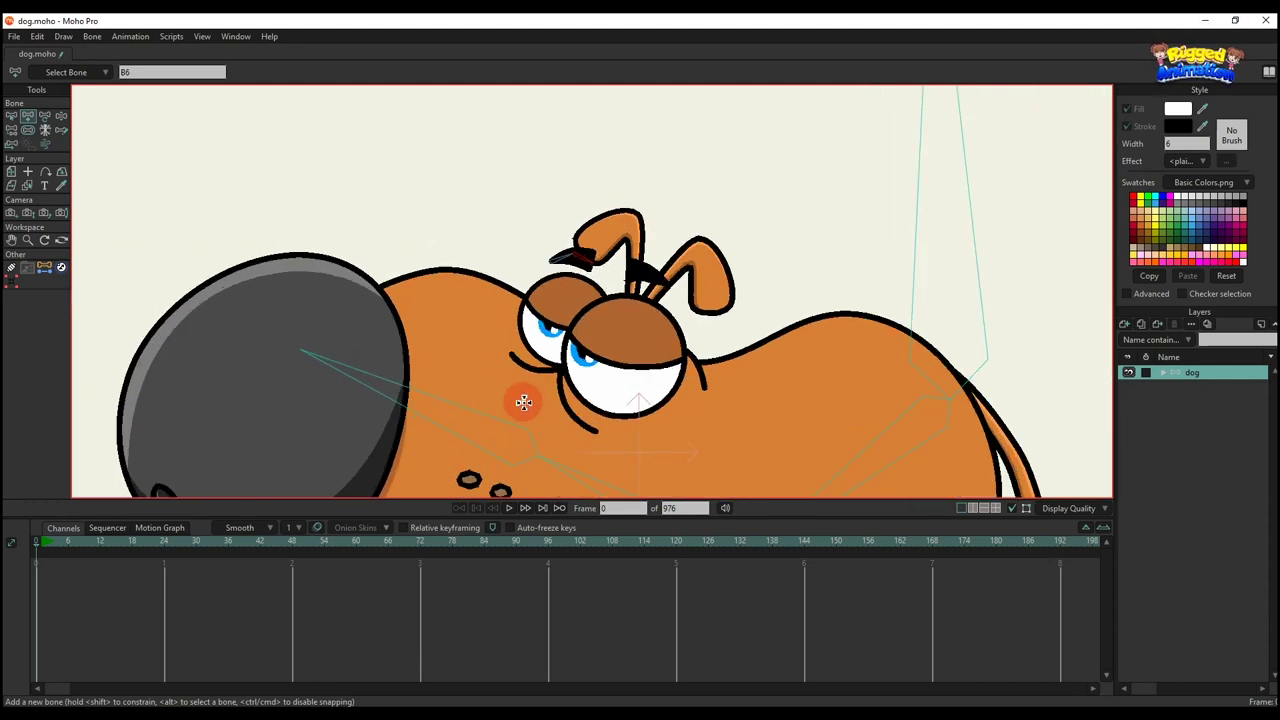
- Starting from the head bone, add two connected bones along the near eyebrow and adjust their placement
key(b)
click(659, 287)
scroll(665, 283, up, 3)
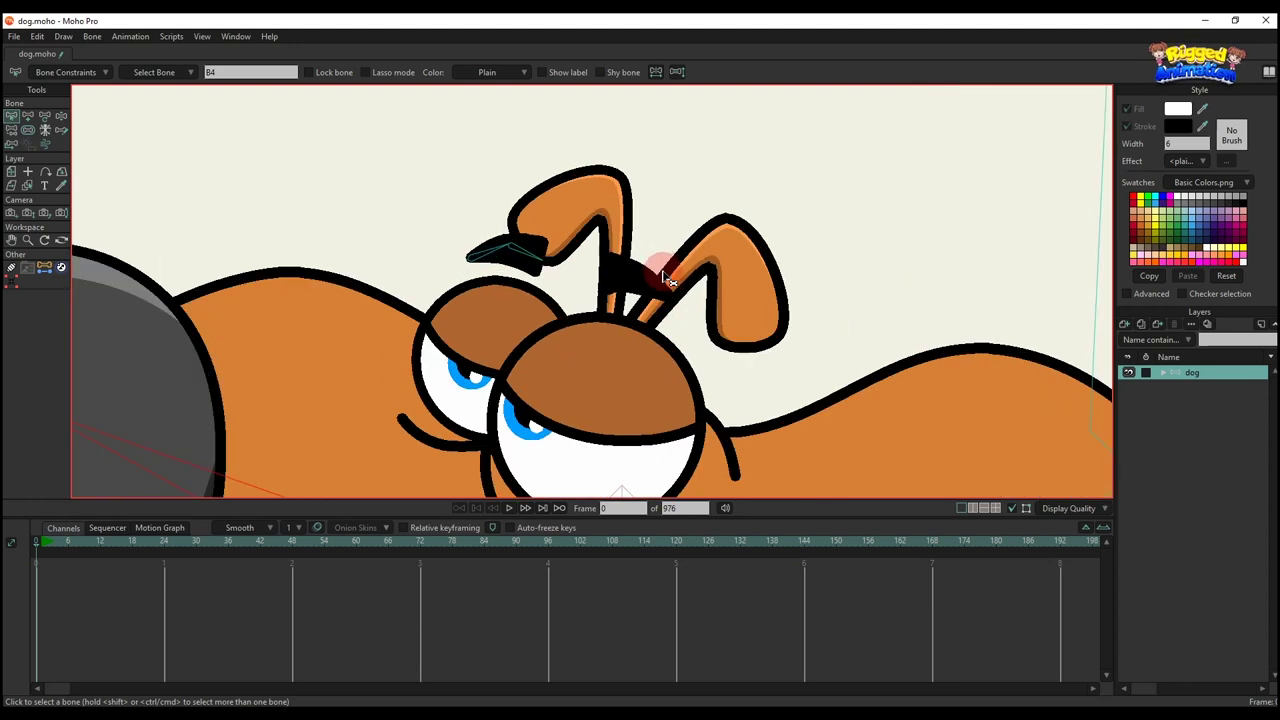
key(a)
scroll(673, 296, up, 2)
drag(675, 303, 568, 264)
scroll(608, 275, down, 5)
scroll(557, 263, up, 5)
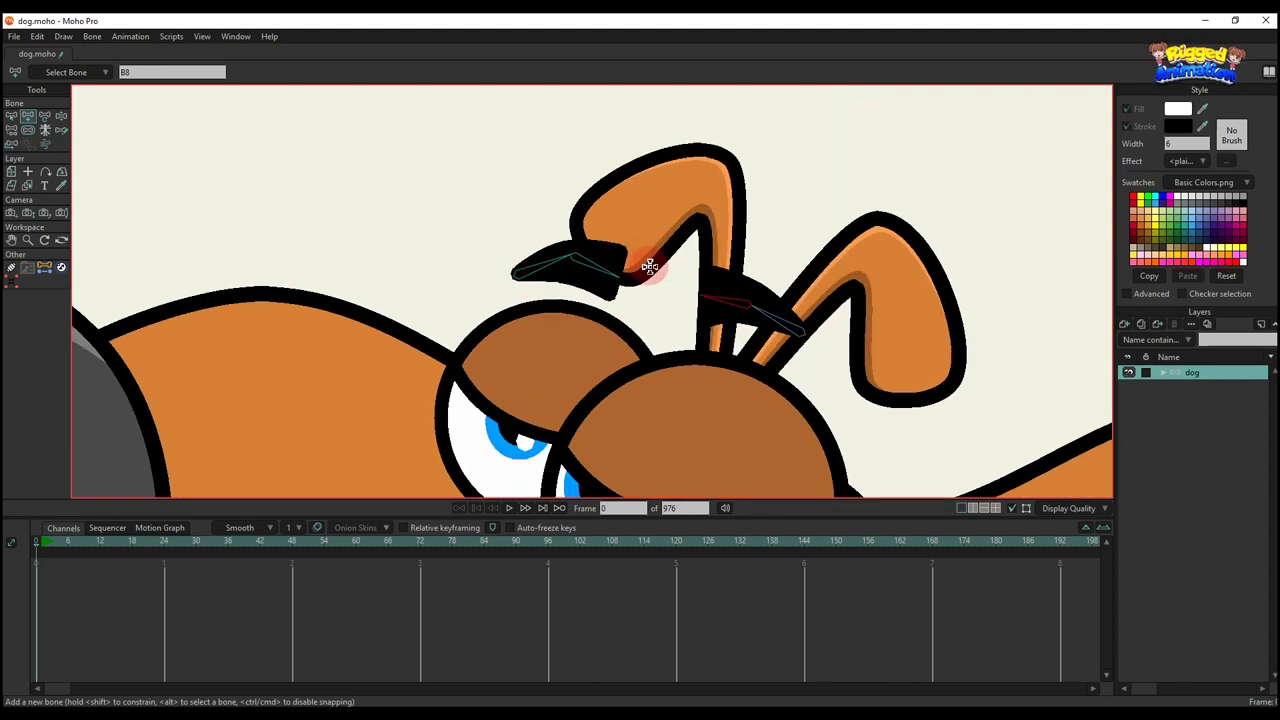
scroll(649, 265, up, 1)
key(t)
drag(805, 322, 745, 318)
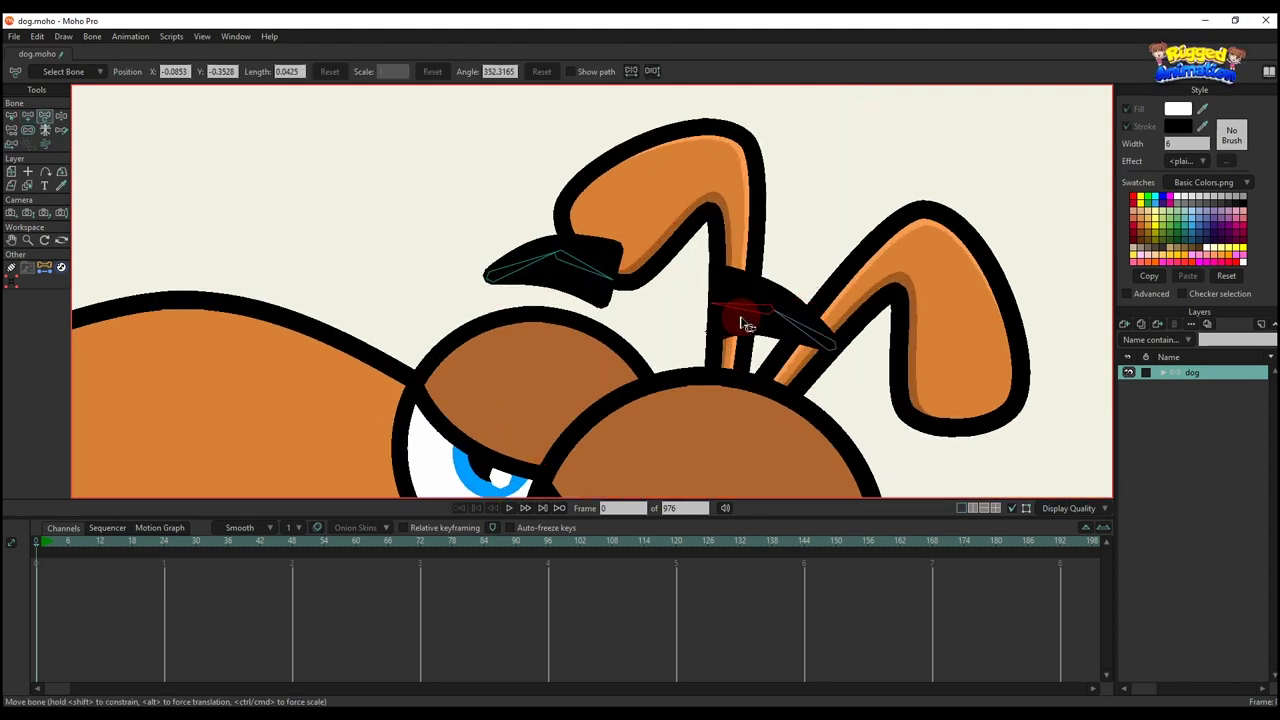
scroll(740, 323, down, 5)
- Add two connected bones to the near ear as children of the head bone, from the base over the bend to the tip
click(590, 323)
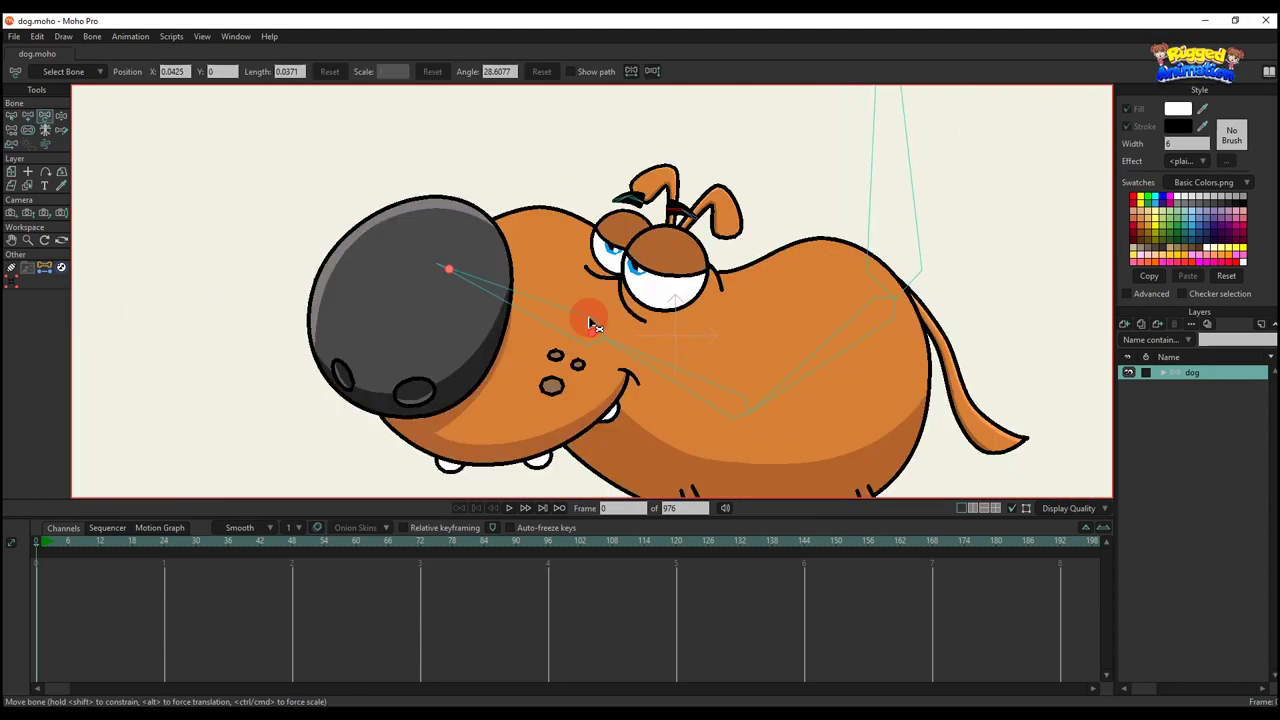
key(b)
scroll(600, 320, up, 5)
key(a)
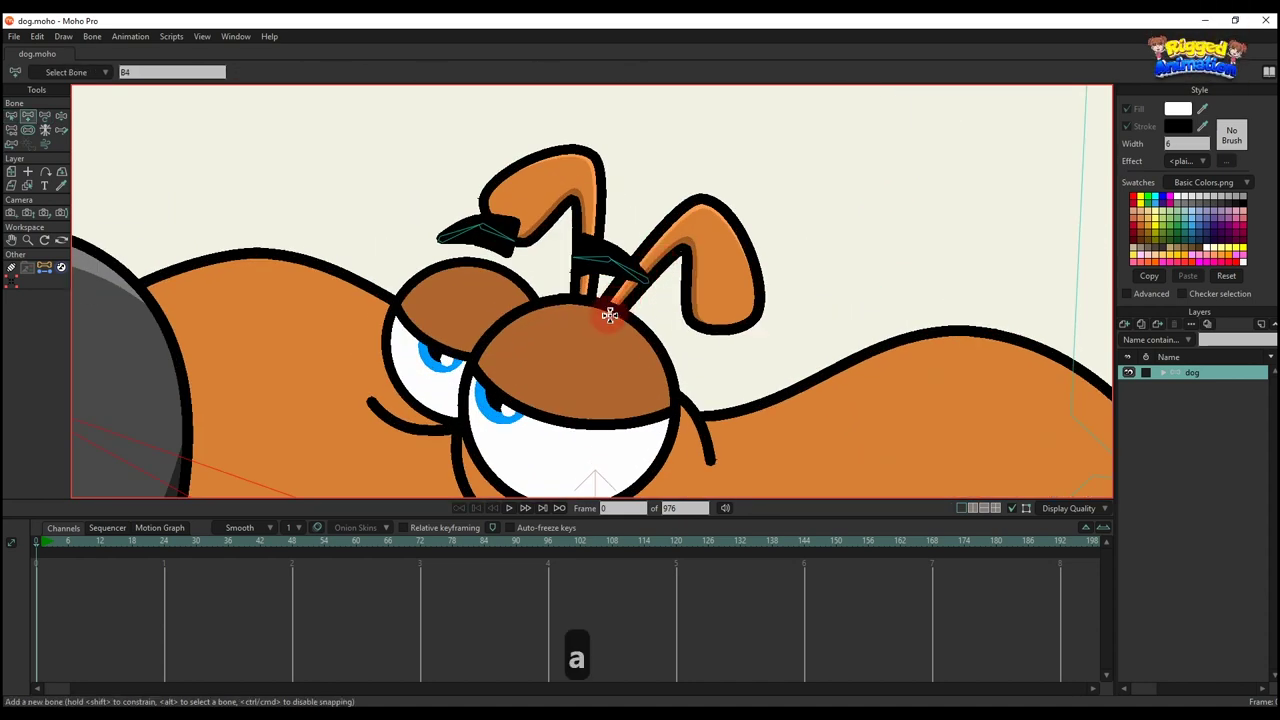
mouse_move(609, 316)
mouse_down()
mouse_move(708, 214)
mouse_move(725, 314)
mouse_up()
scroll(645, 333, down, 2)
- Add two connected bones to the far ear as children of the head bone, from the base over the bend to the tip
key(b)
click(395, 476)
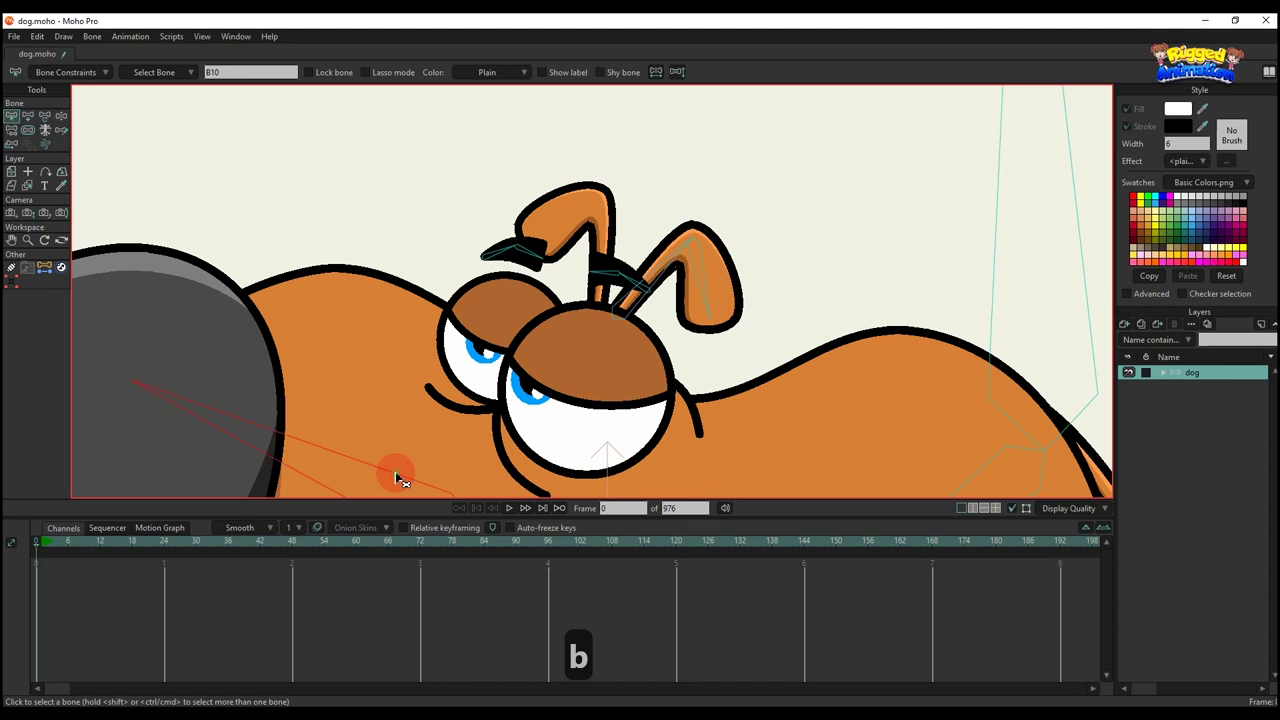
scroll(623, 363, up, 3)
key(a)
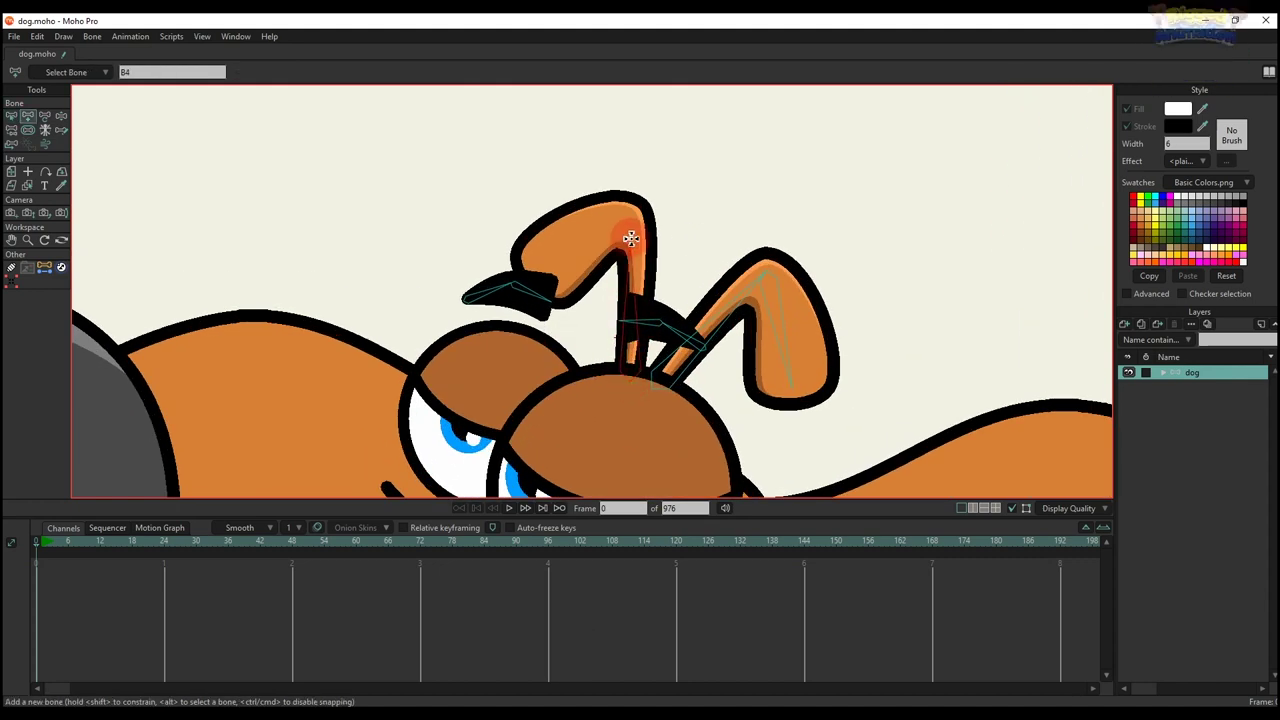
drag(632, 214, 540, 278)
scroll(540, 272, down, 4)
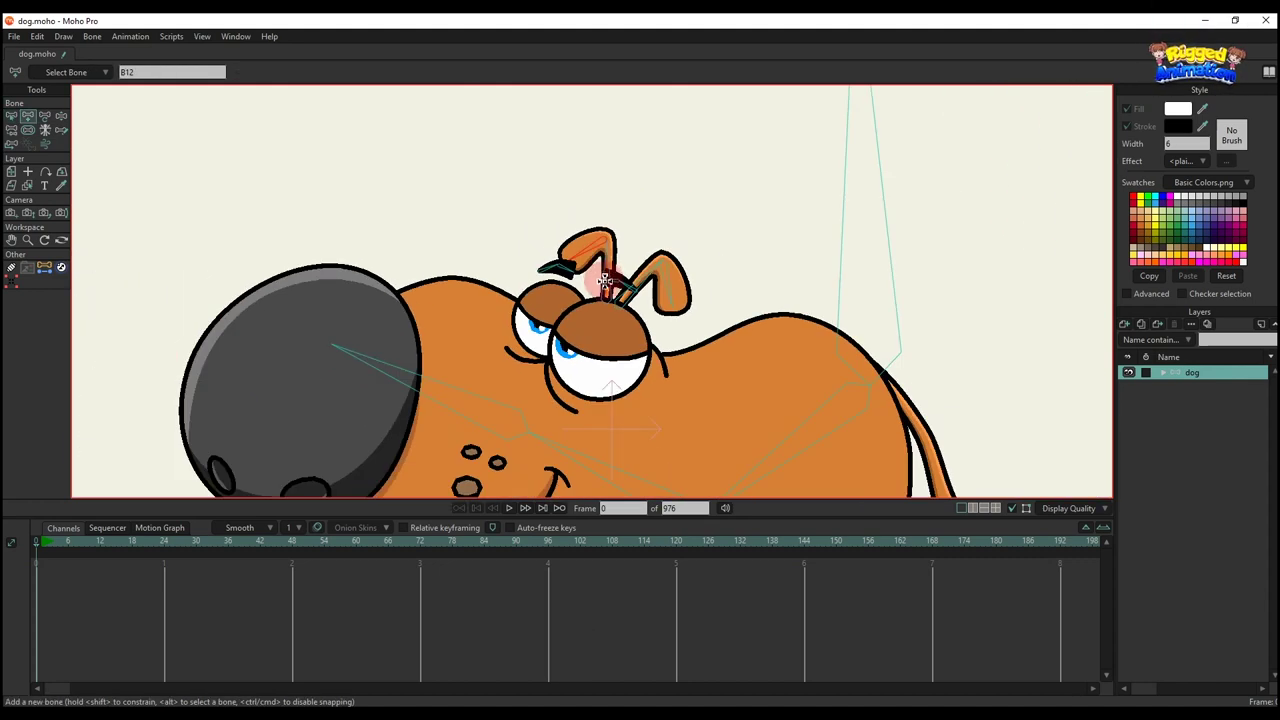
- With no bone selected, place a pin bone on each of the dog's two pupils
key(b)
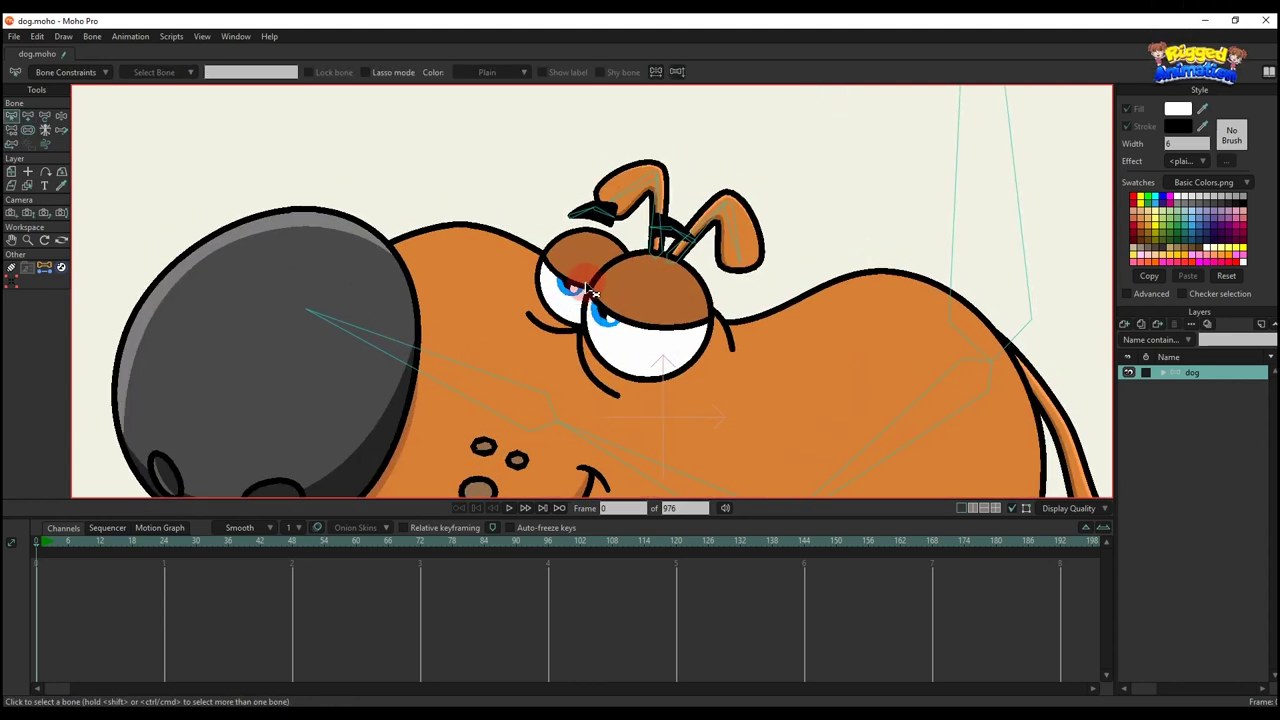
key(a)
scroll(585, 320, up, 3)
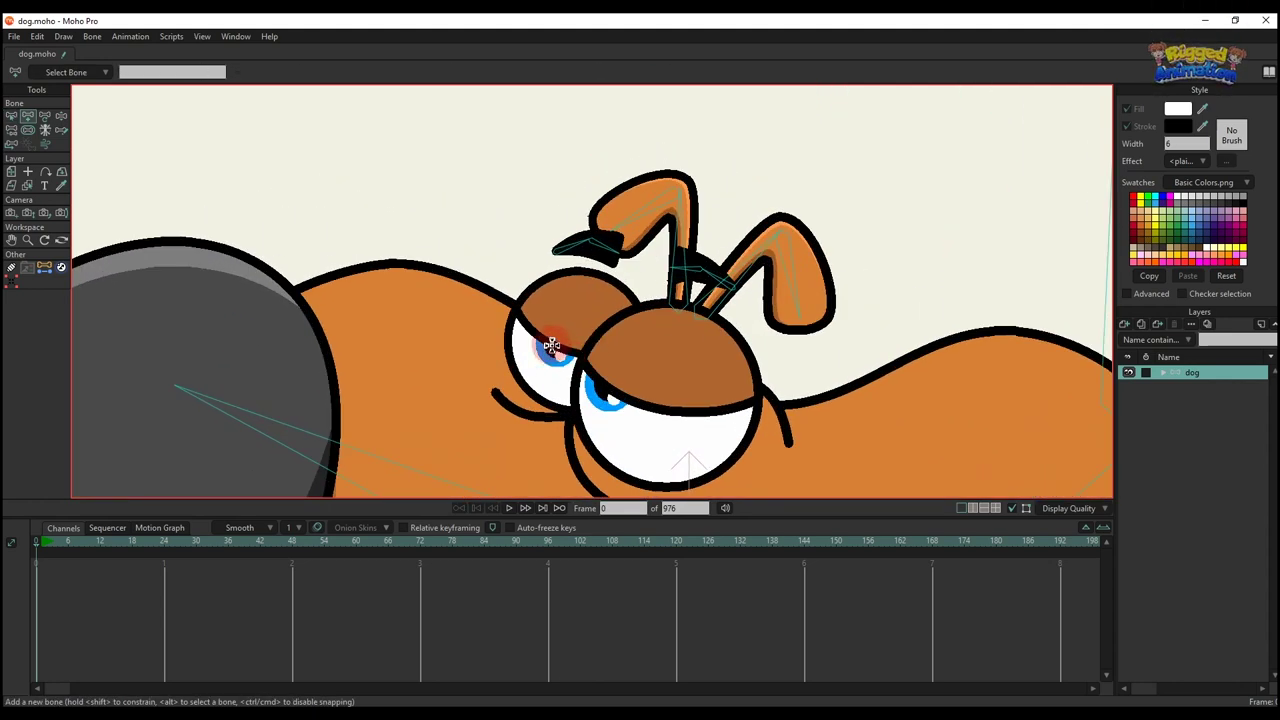
drag(551, 343, 596, 383)
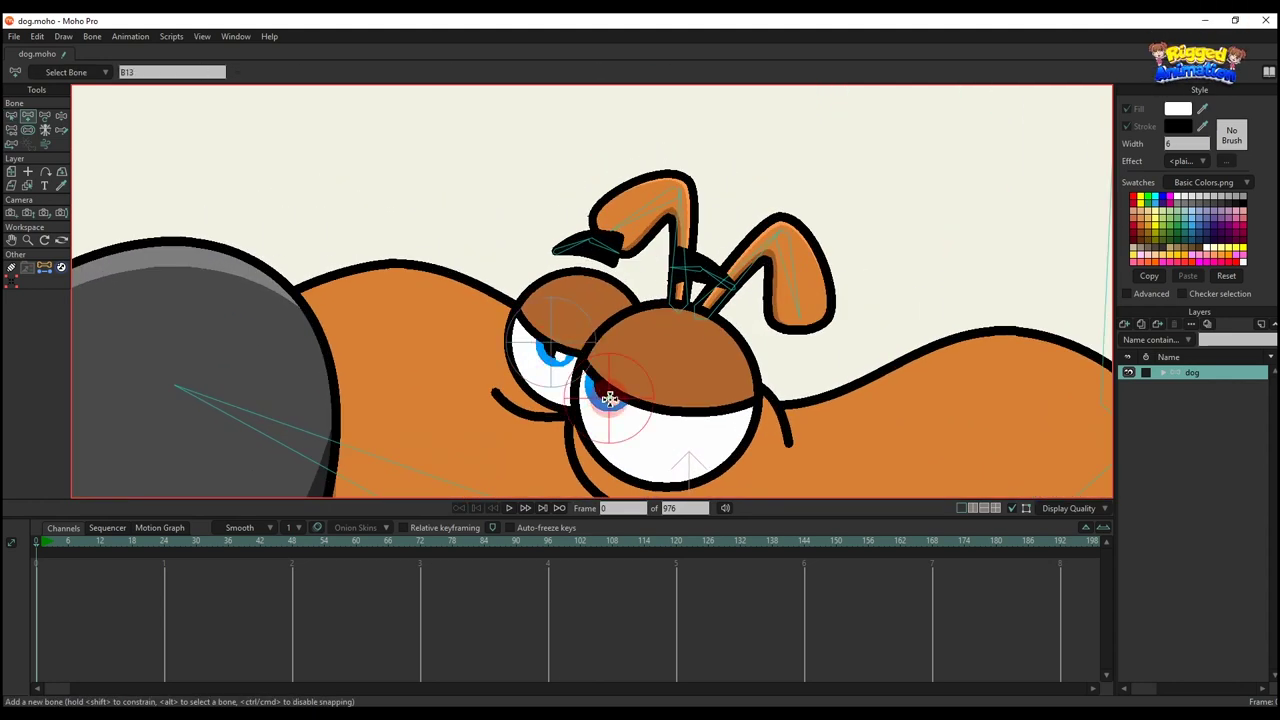
click(610, 398)
scroll(590, 370, down, 3)
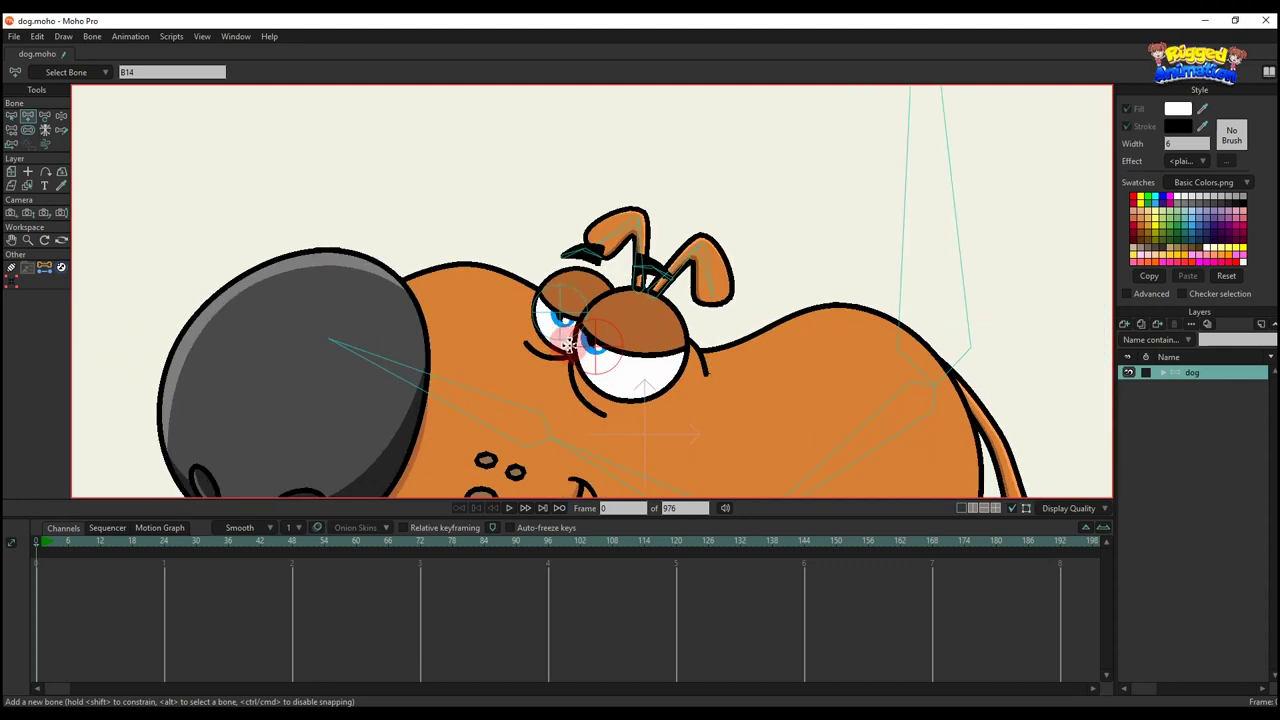
- Add a short horizontal control bone on the cheek just below the eyes and display the strength of all bones
drag(551, 364, 163, 453)
key(s)
scroll(694, 320, down, 5)
key(b)
key(s)
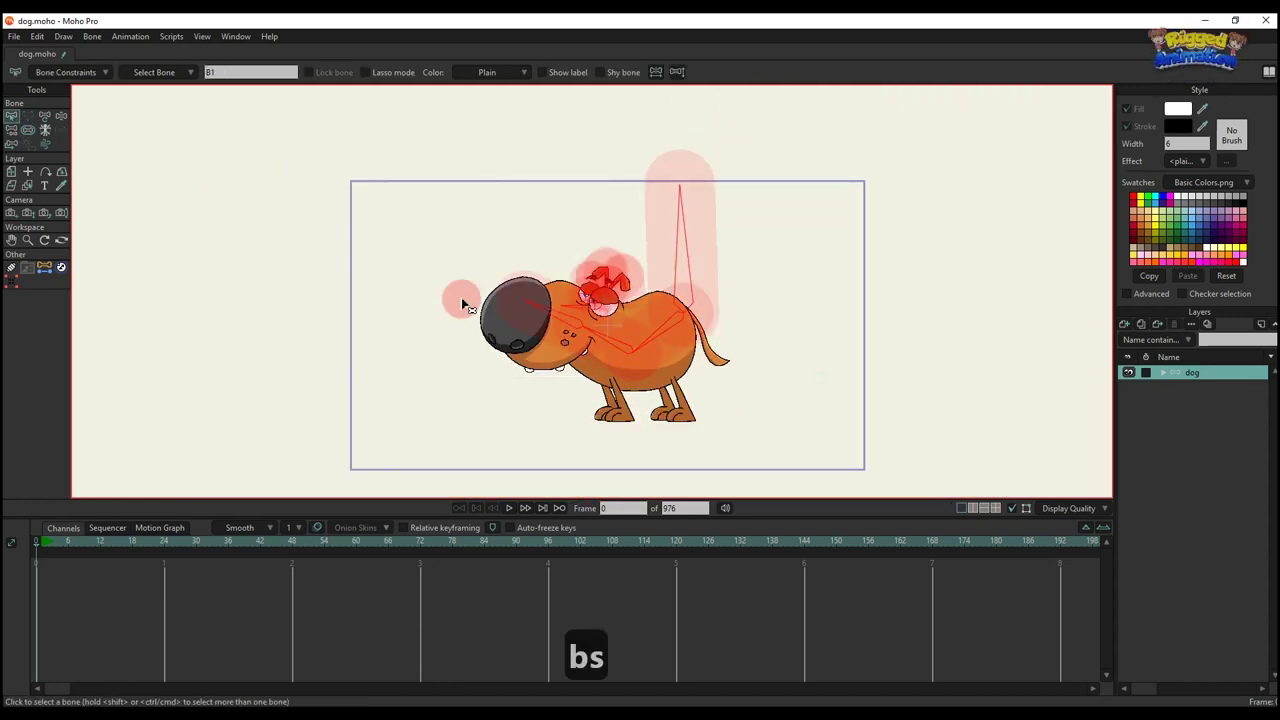
key(b)
scroll(505, 320, up, 2)
scroll(505, 320, up, 3)
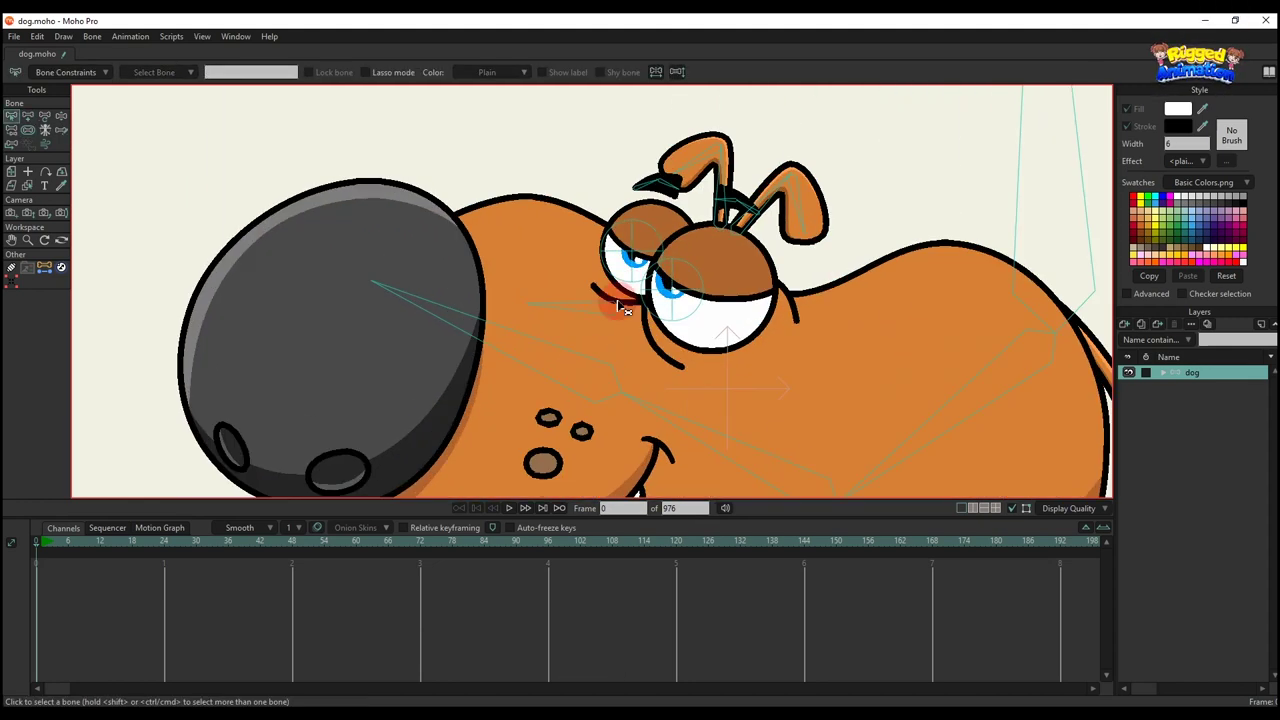
- Name the control bone below the eyes "eyeballs" and show its label
click(600, 309)
click(222, 72)
text(ey)
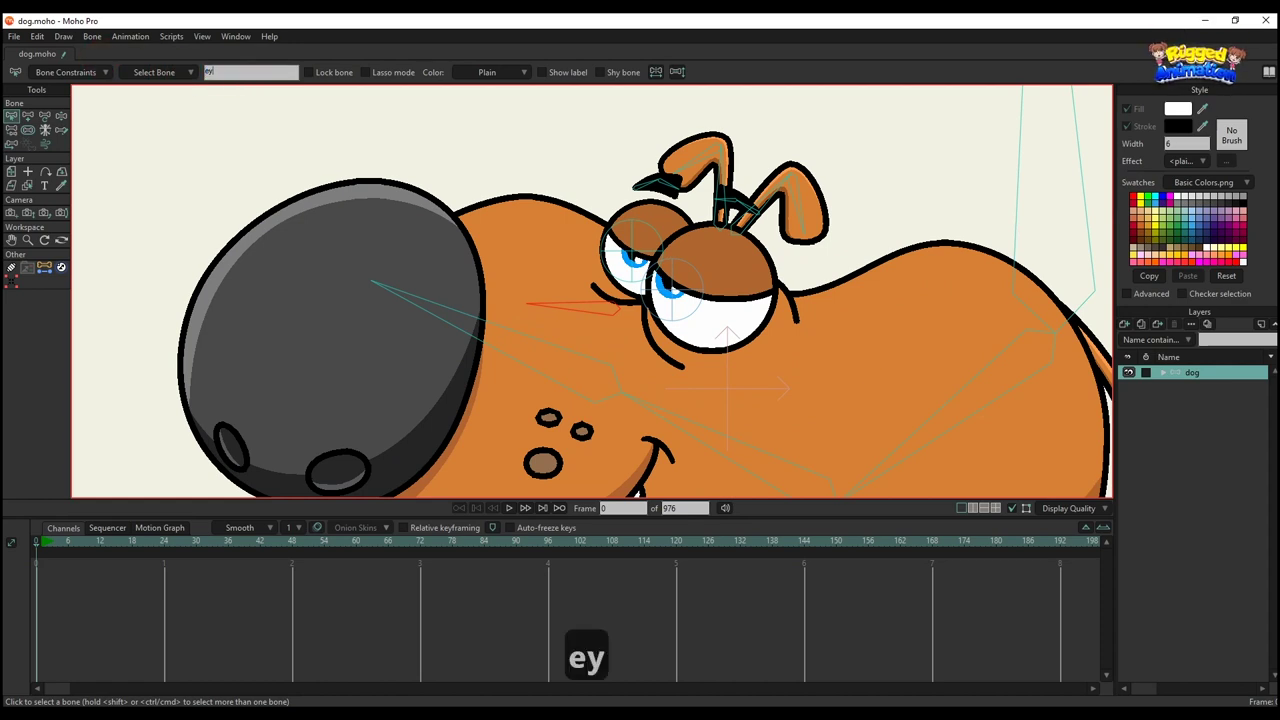
text(eball)
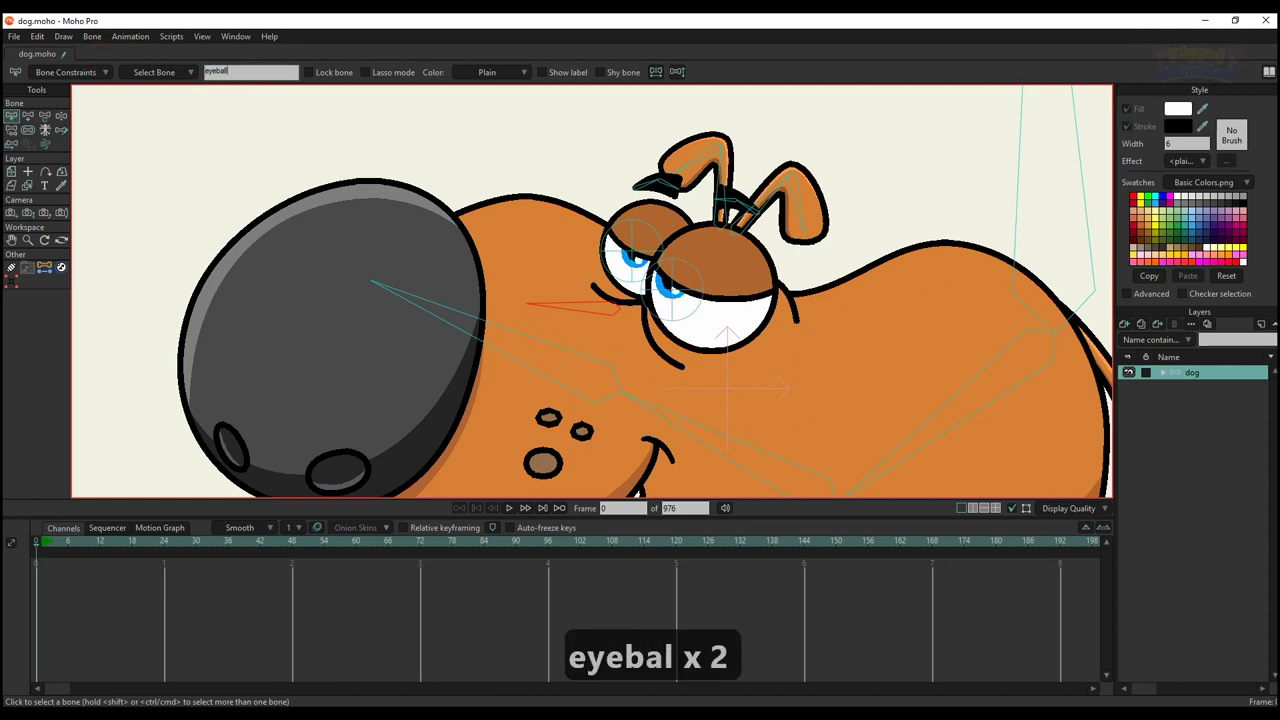
text(s)
key(Return)
click(575, 78)
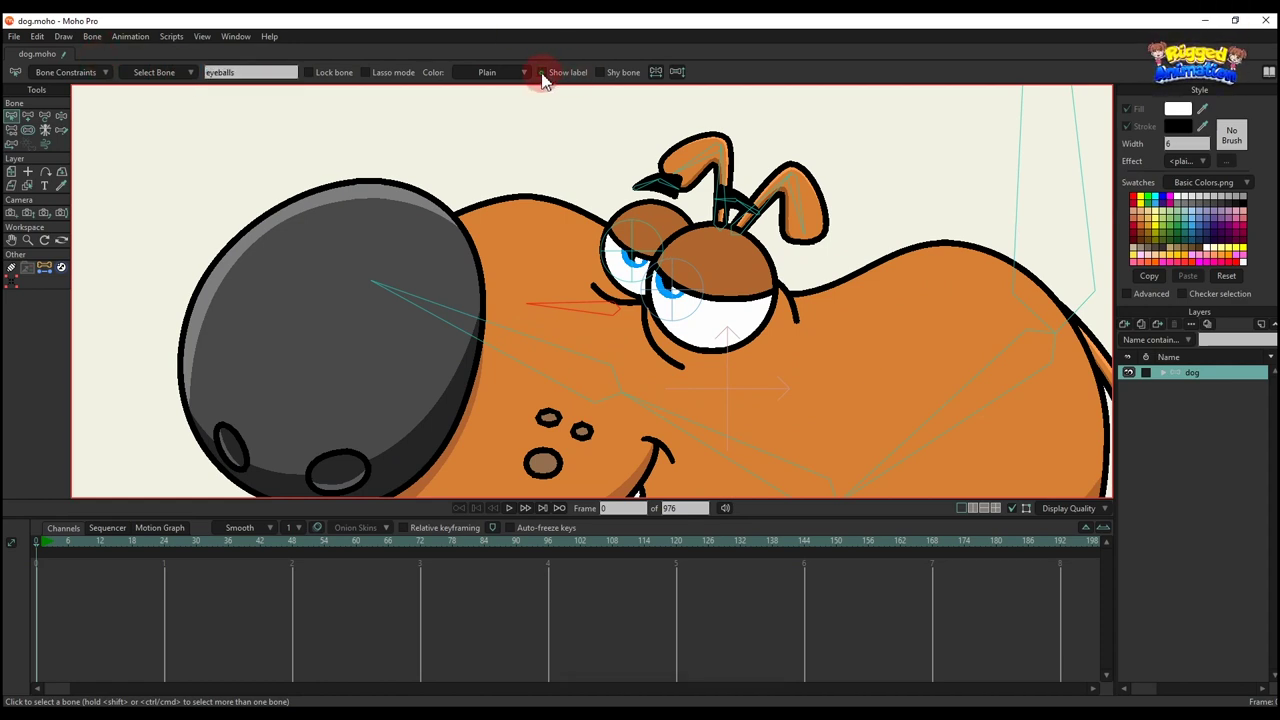
scroll(625, 312, up, 2)
scroll(617, 312, down, 2)
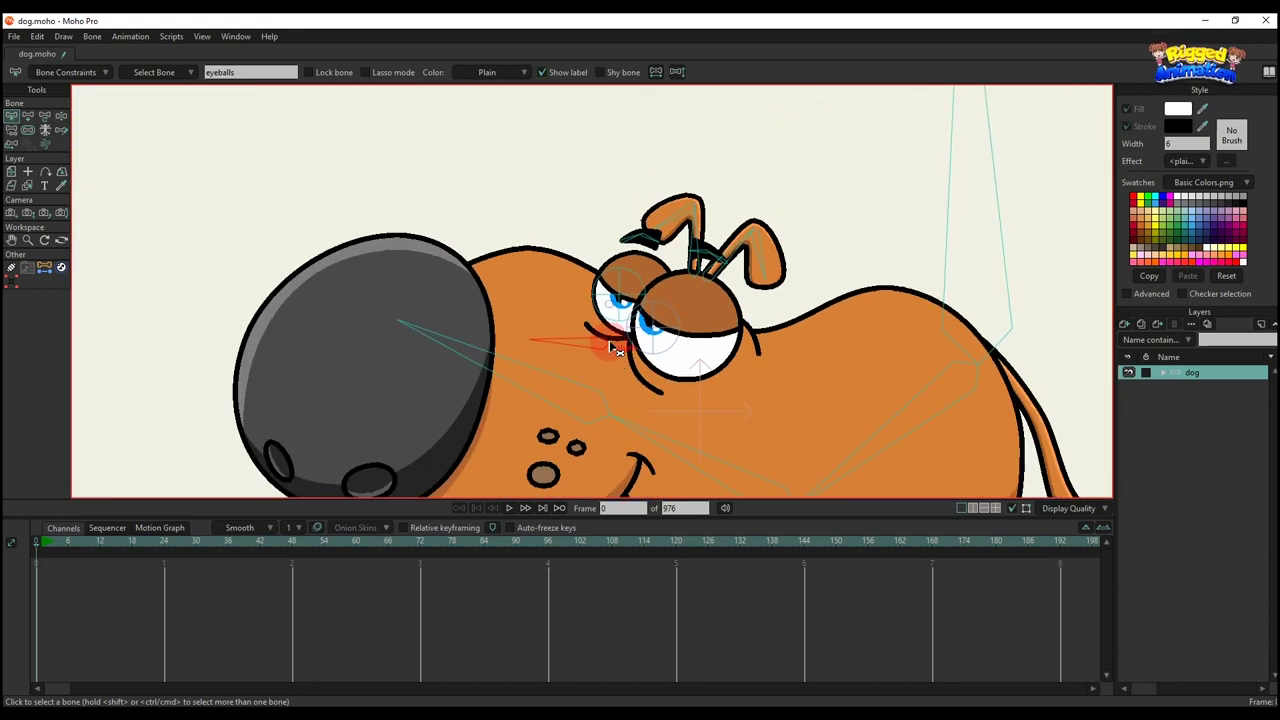
- Parent the eyeballs bone to the head bone
key(t)
key(b)
scroll(612, 360, up, 3)
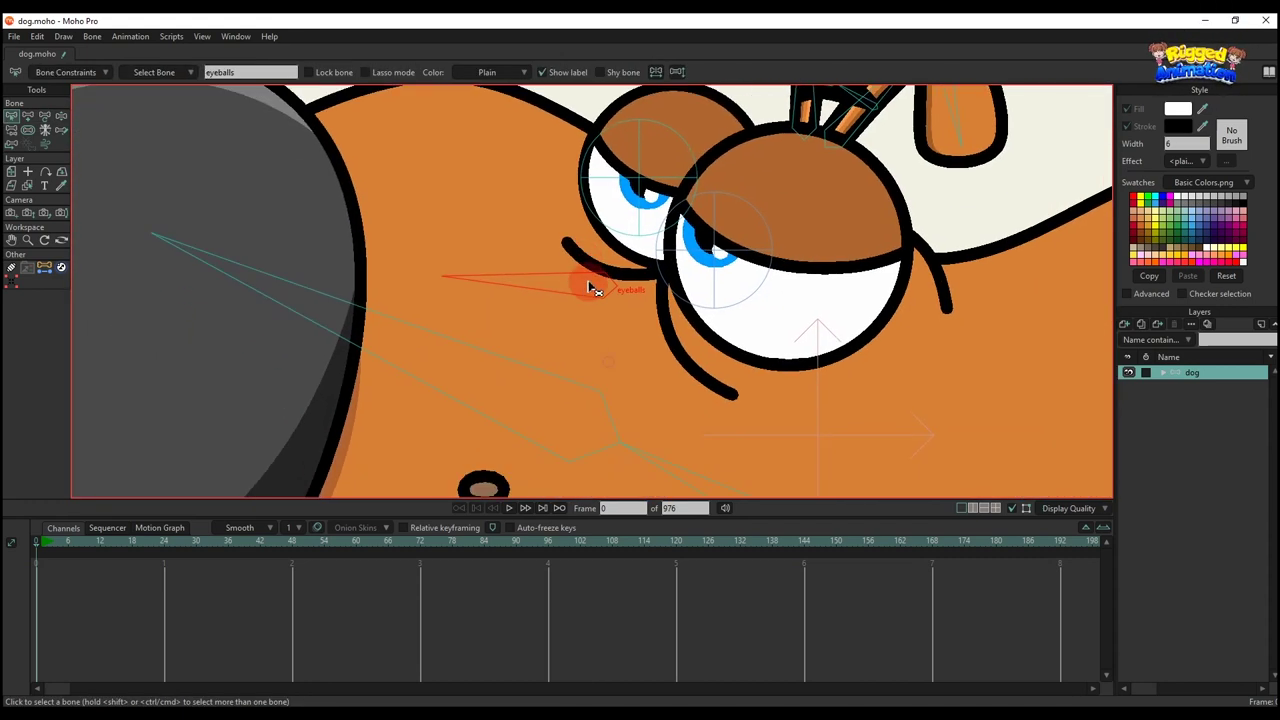
key(p)
scroll(557, 378, down, 3)
scroll(580, 314, up, 1)
- Parent both pupil pin bones to the eyeballs bone and clear the bone selection
key(b)
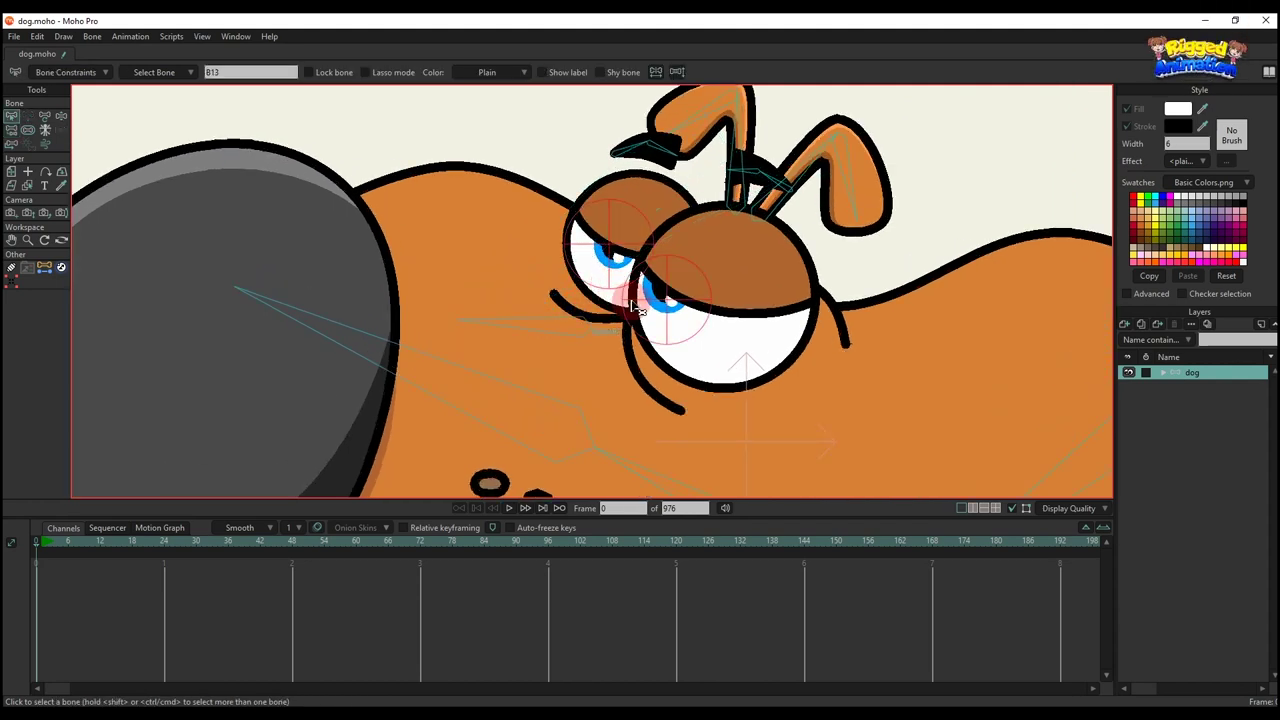
key(p)
scroll(591, 341, down, 4)
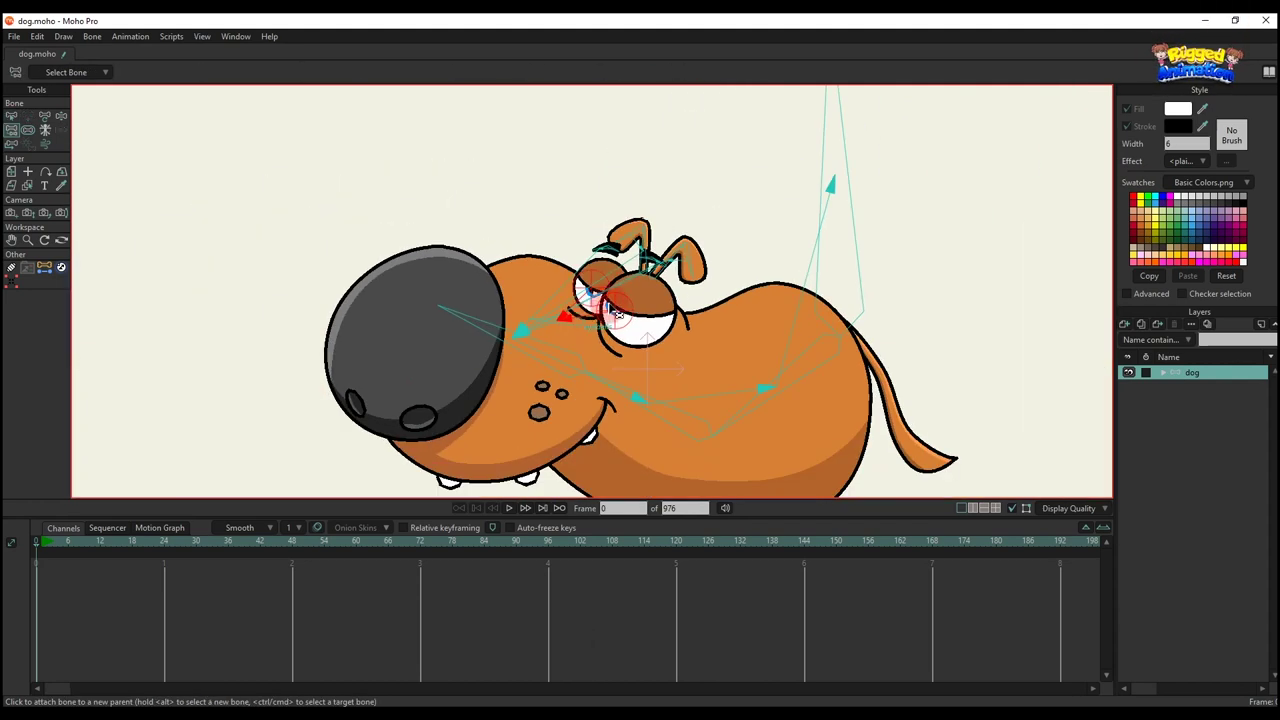
key(b)
click(763, 247)
- Store the centre point of the upper joint of leg 1's thigh as the first coordinate for a new bone
scroll(740, 275, down, 2)
drag(703, 326, 634, 280)
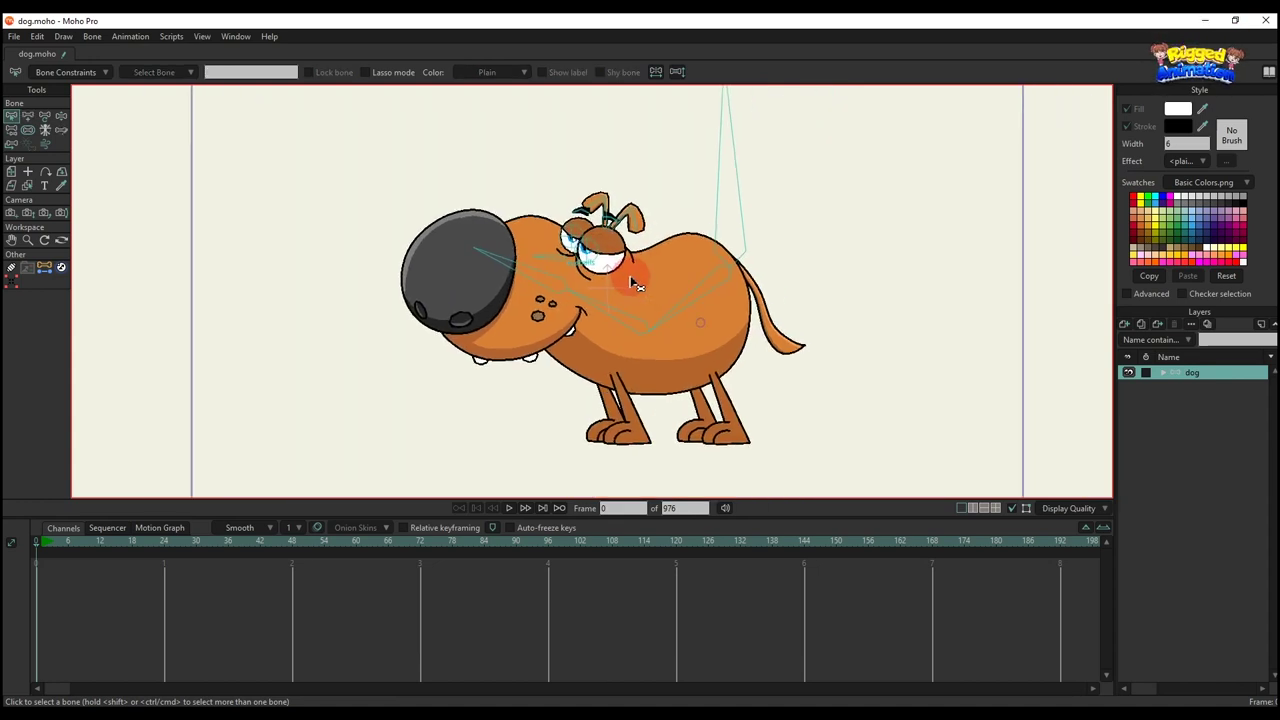
scroll(594, 303, up, 1)
scroll(610, 325, up, 3)
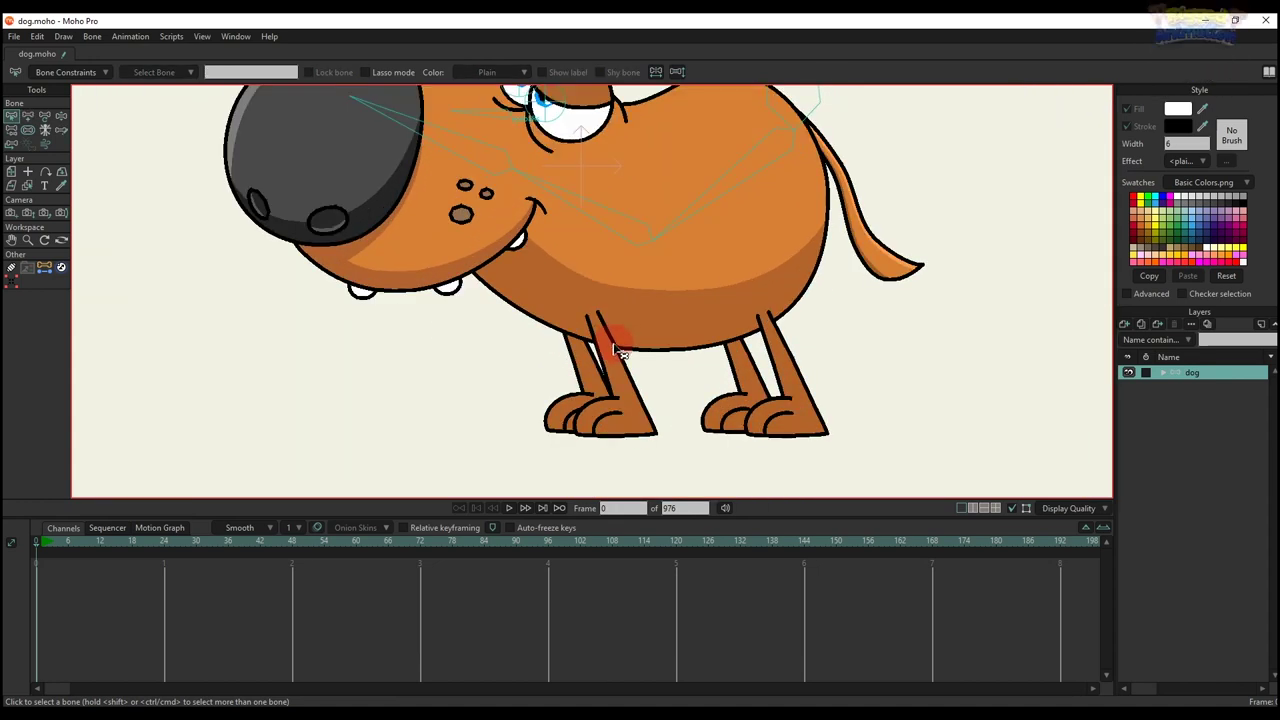
ctrl+alt+click(600, 337)
scroll(605, 342, up, 4)
scroll(608, 343, up, 2)
key(g)
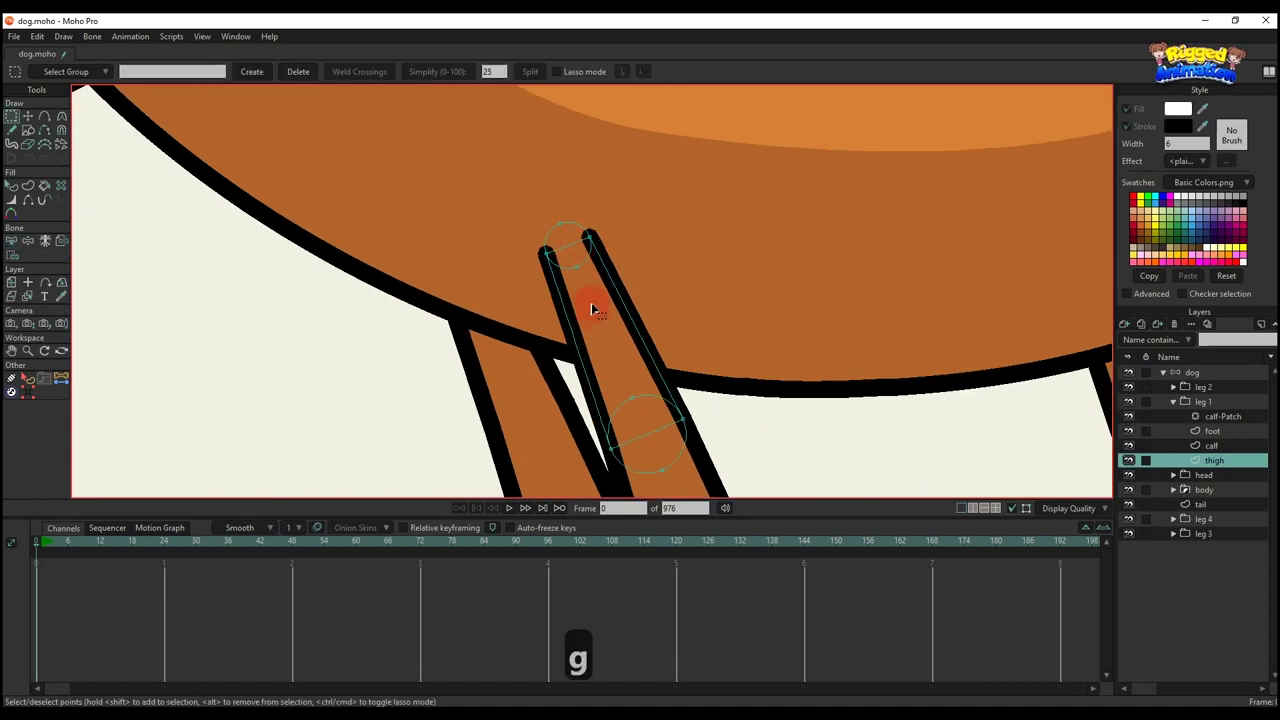
click(593, 310)
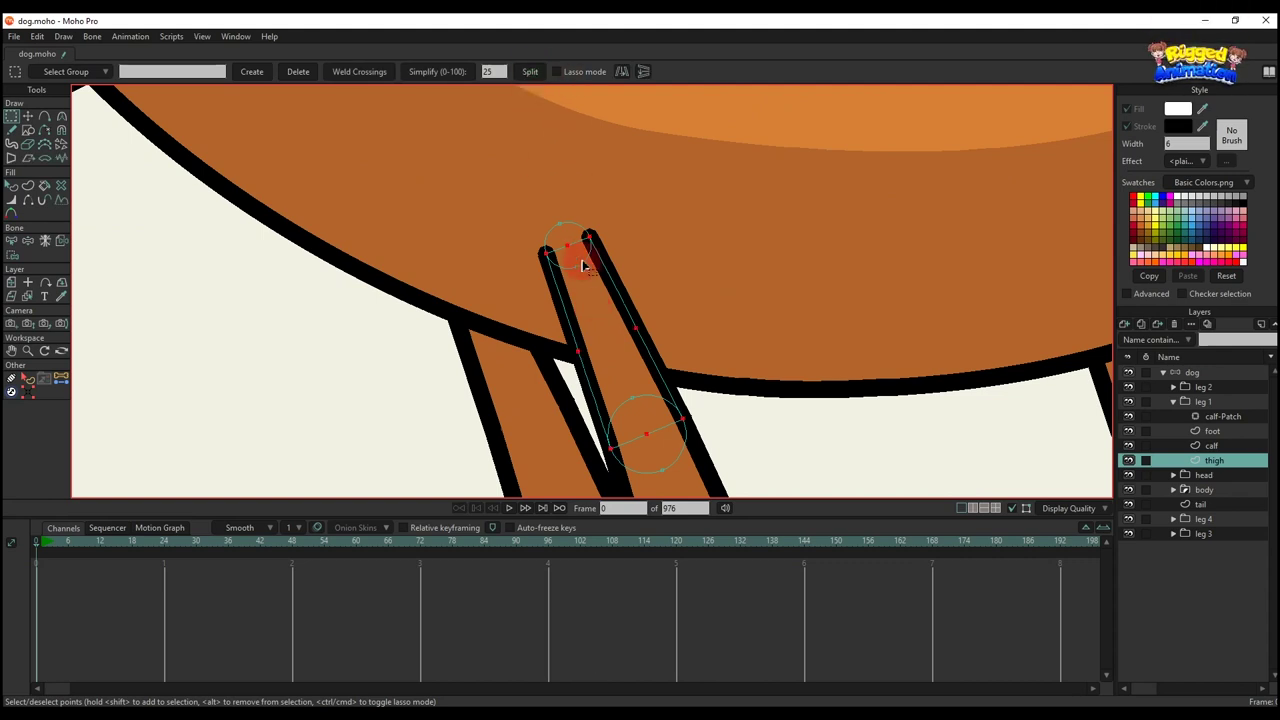
click(82, 355)
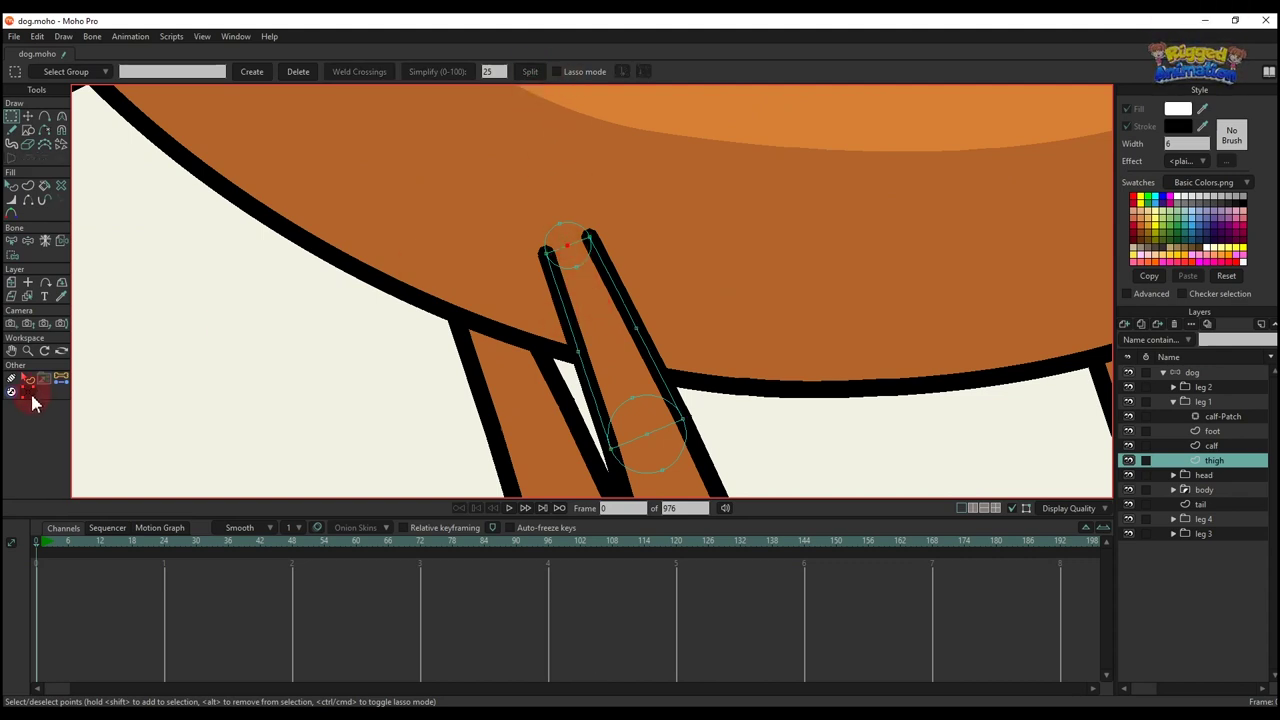
click(61, 381)
click(69, 76)
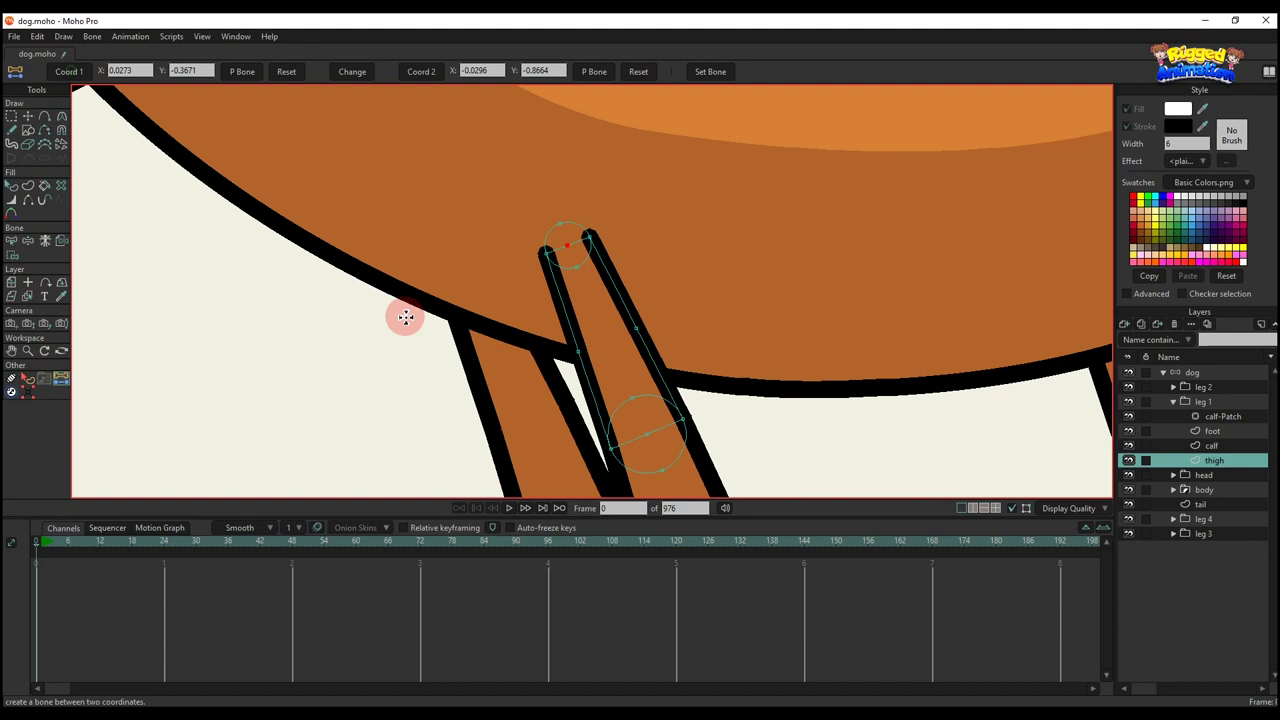
- Store the thigh's lower joint centre as the second coordinate and create the bone on the dog layer
click(647, 435)
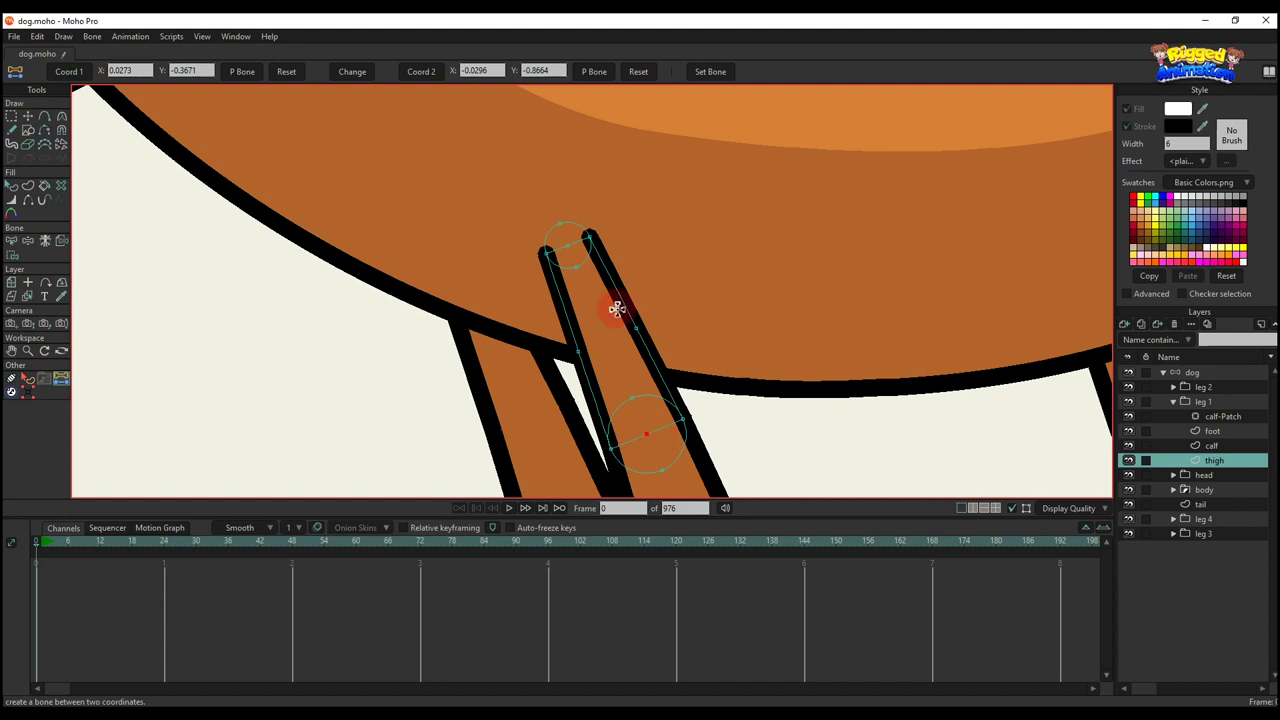
click(1205, 371)
click(717, 74)
- Create a bone on the dog layer between the upper and lower joint centres of leg 1's calf
scroll(668, 346, down, 4)
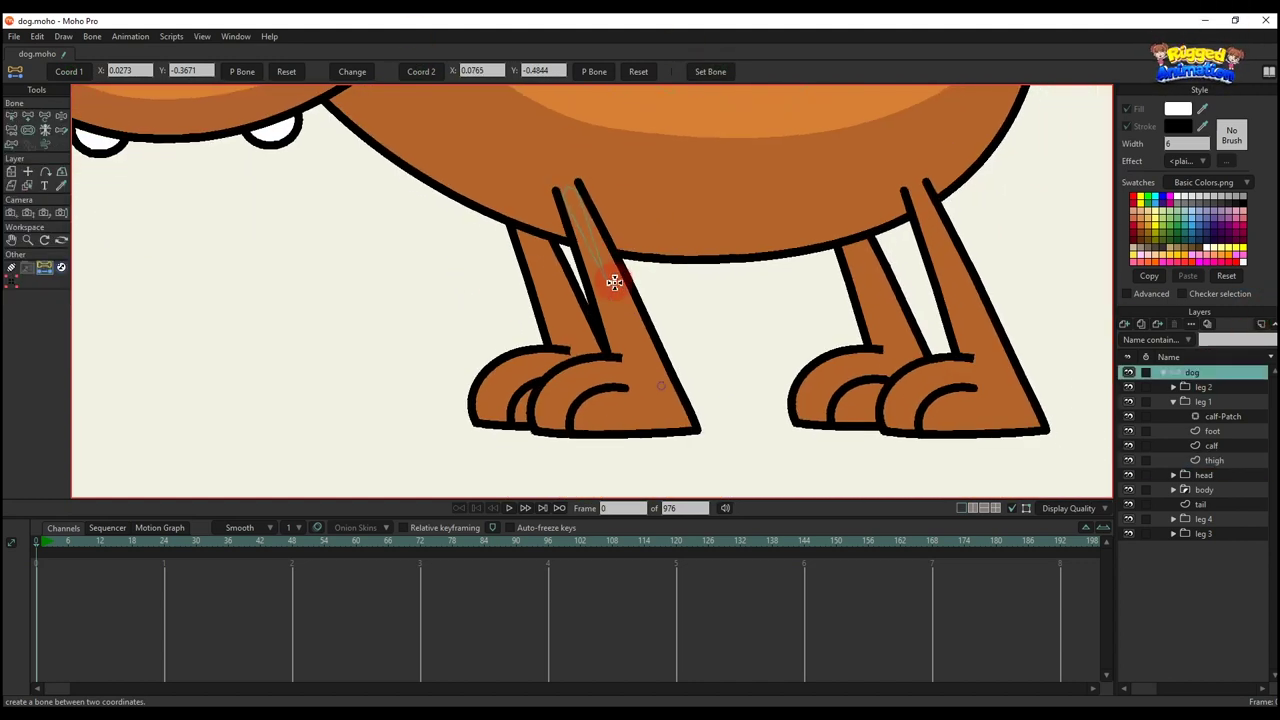
alt+right_click(609, 300)
scroll(608, 303, up, 2)
key(g)
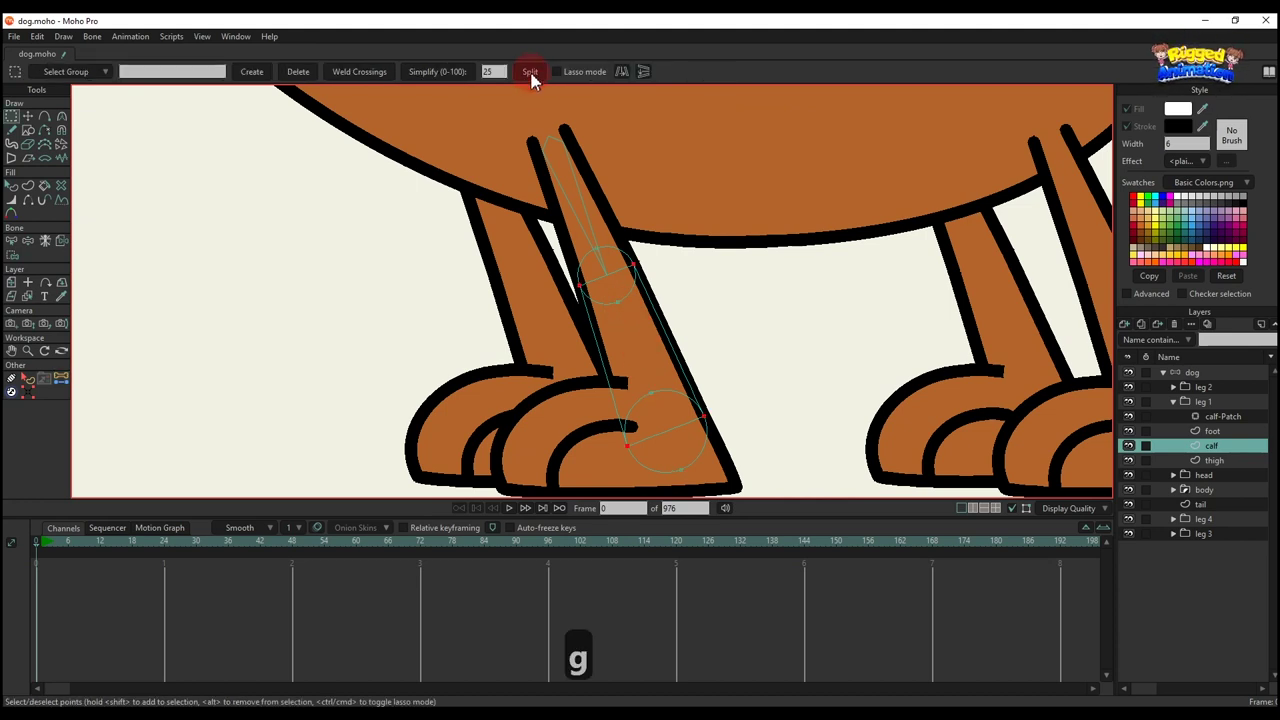
click(622, 274)
click(585, 263)
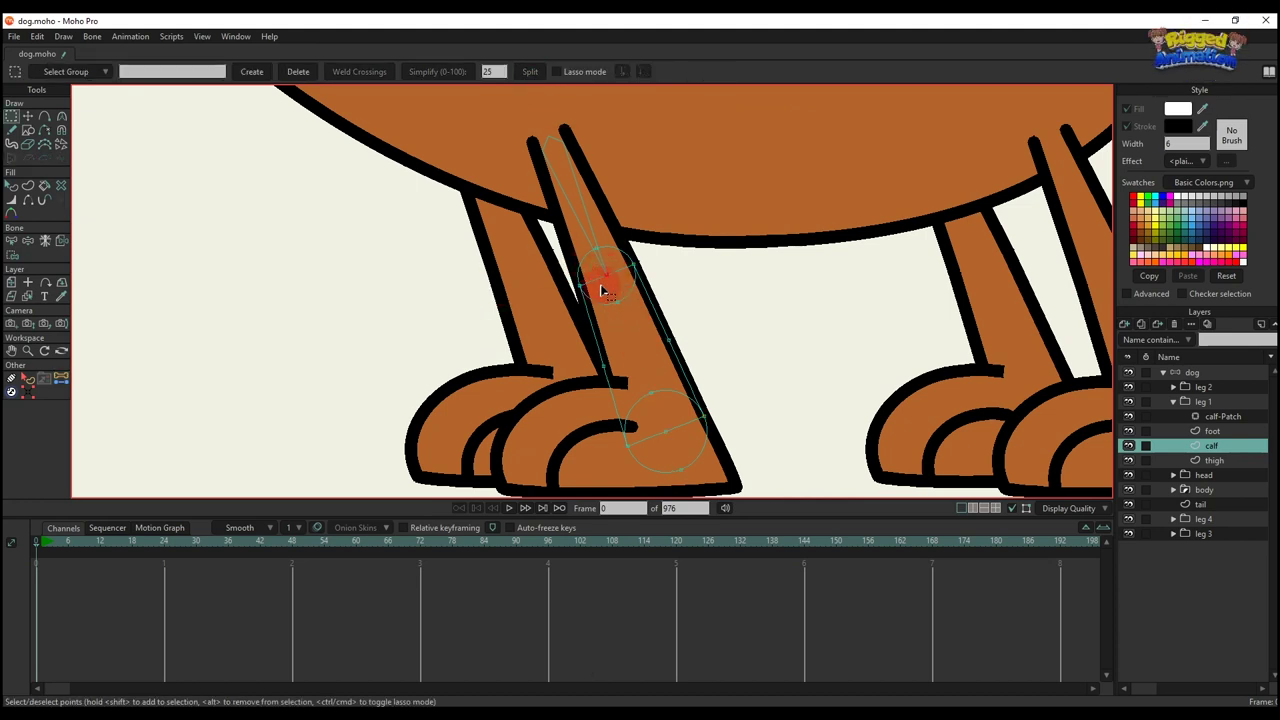
click(61, 381)
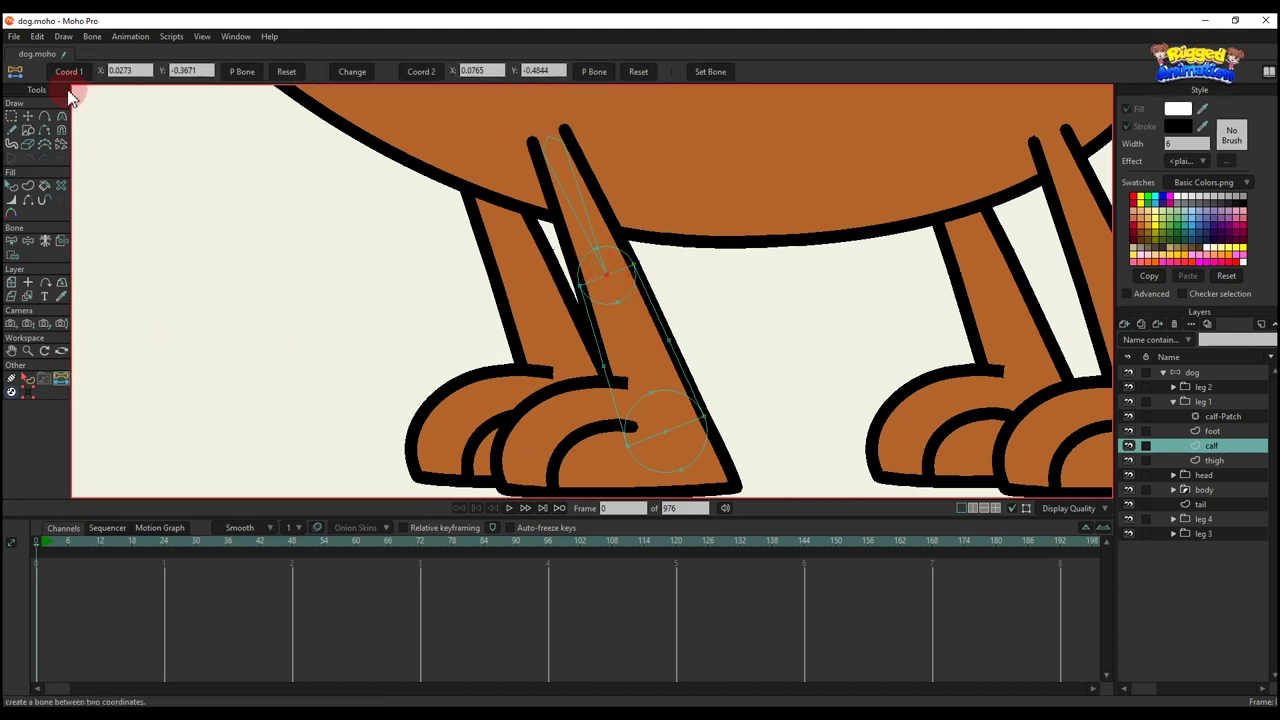
click(665, 431)
click(929, 220)
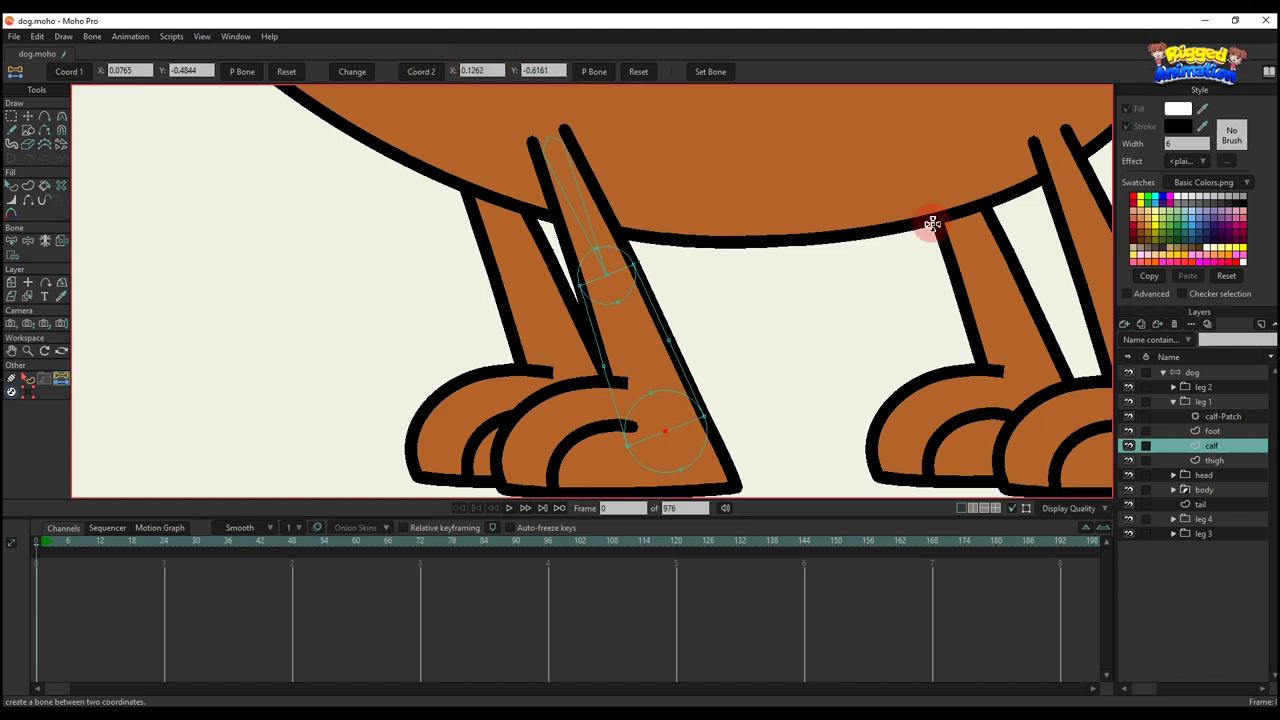
click(1192, 372)
click(710, 72)
- Add a foot bone from the ankle to the toes of leg 1 and set its strength to 0
scroll(680, 352, down, 4)
drag(696, 366, 757, 348)
scroll(757, 348, up, 2)
key(b)
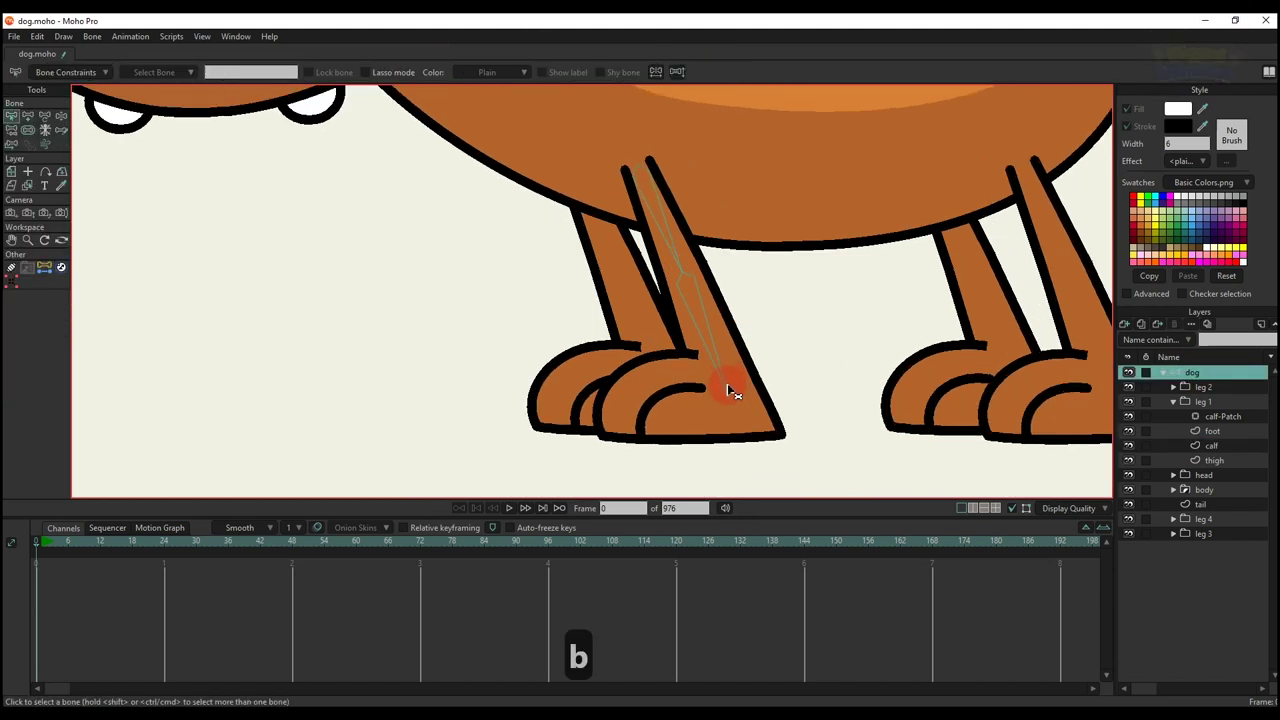
key(a)
drag(726, 392, 637, 407)
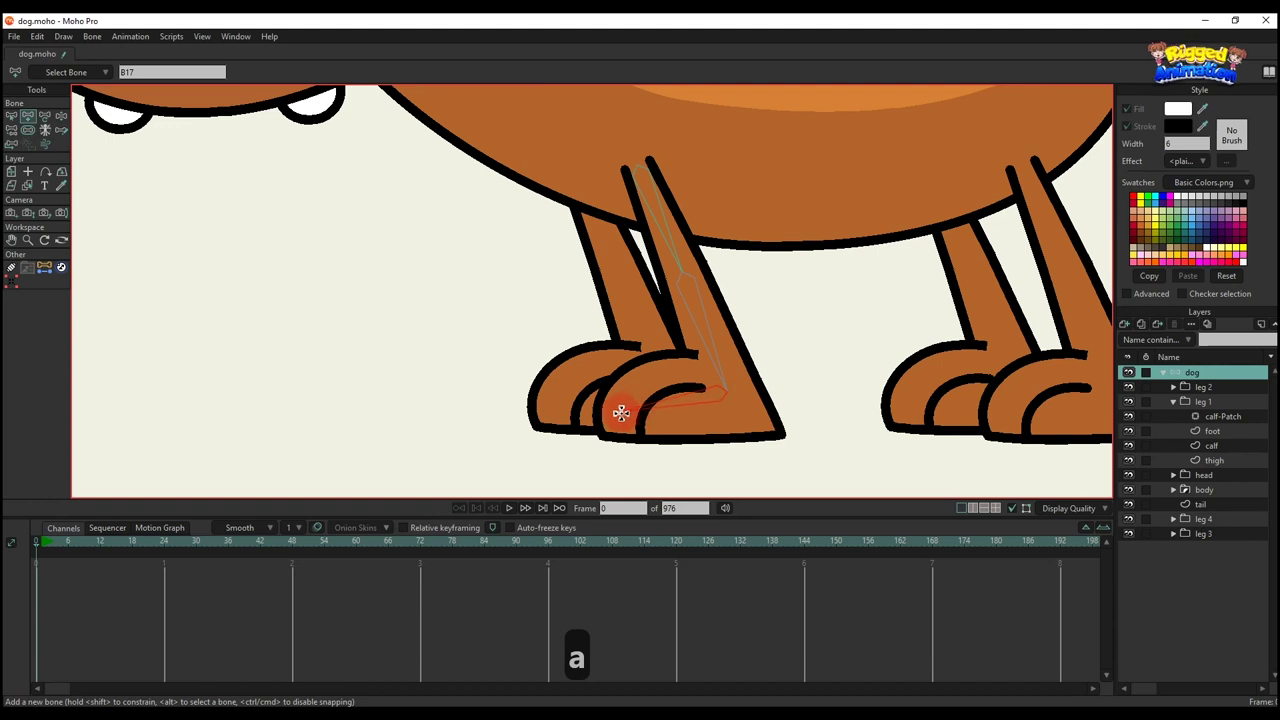
key(s)
scroll(629, 251, up, 2)
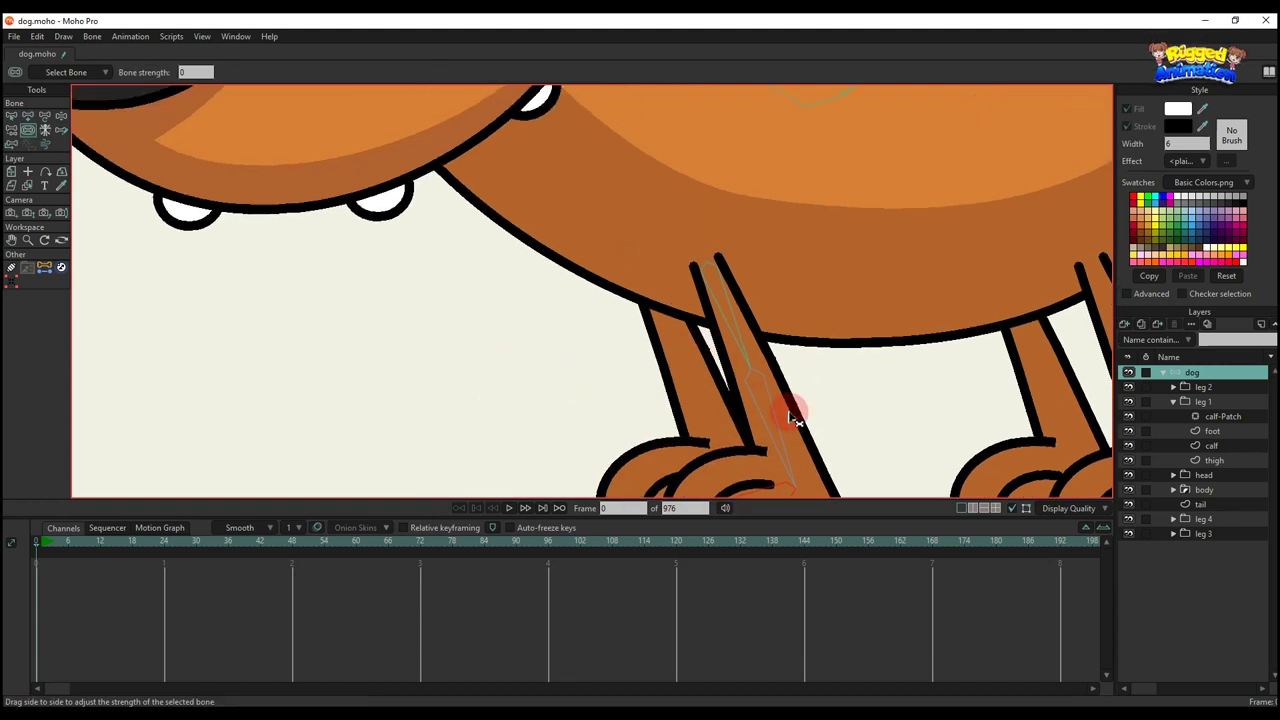
- Parent leg 1's foot bone to its calf bone and the calf bone to its thigh bone
scroll(793, 418, down, 2)
key(p)
click(689, 325)
key(b)
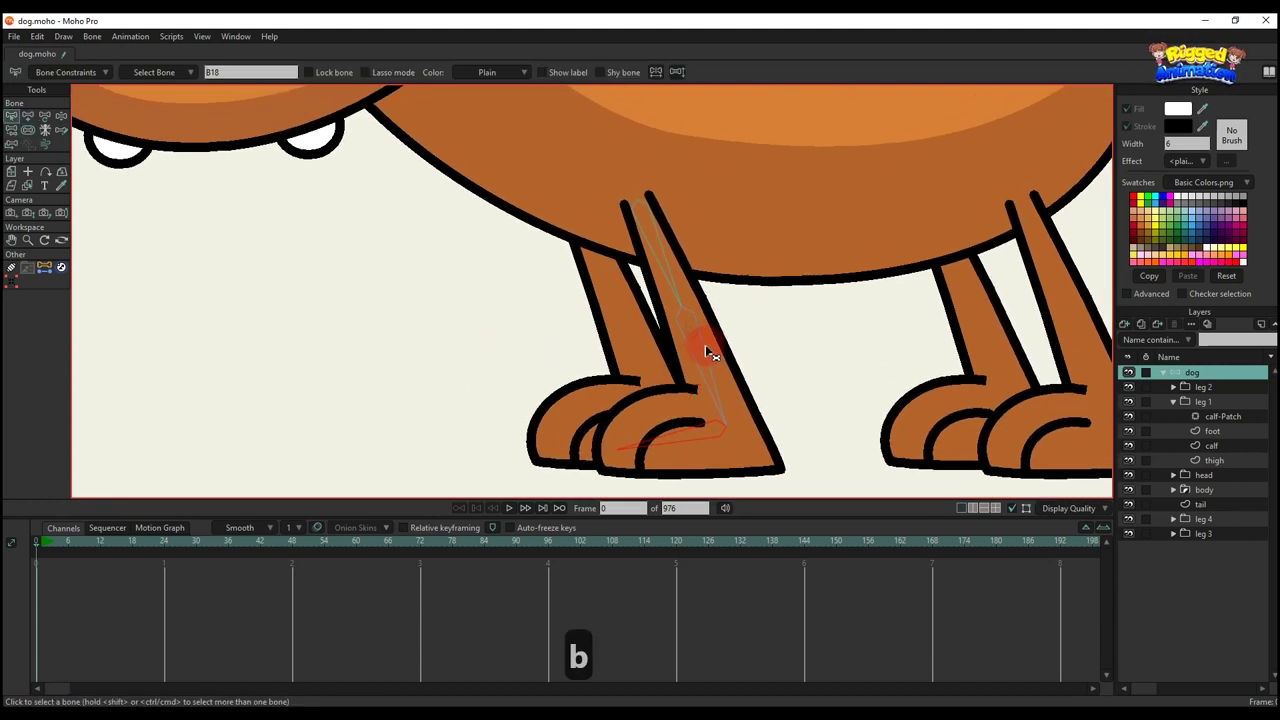
key(p)
drag(674, 260, 677, 306)
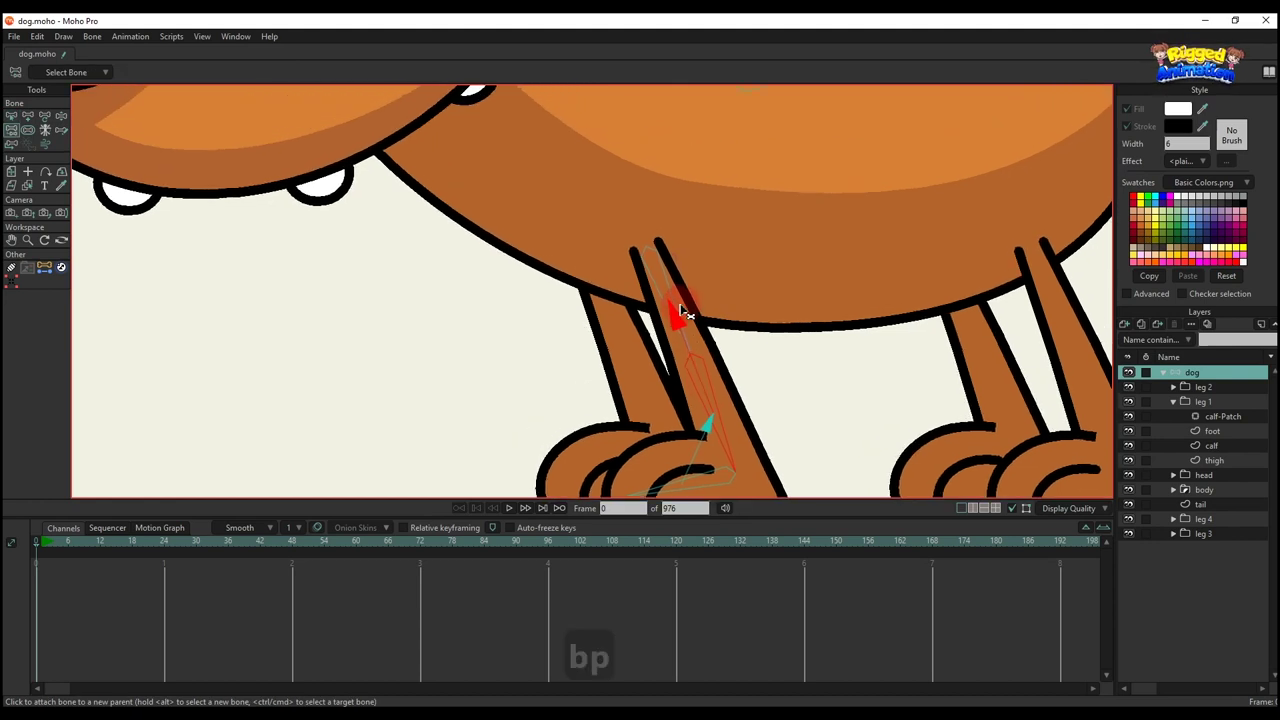
- Parent leg 1's thigh bone to the front body bone
key(b)
click(675, 298)
scroll(674, 297, down, 2)
drag(651, 249, 653, 325)
key(p)
scroll(655, 327, down, 2)
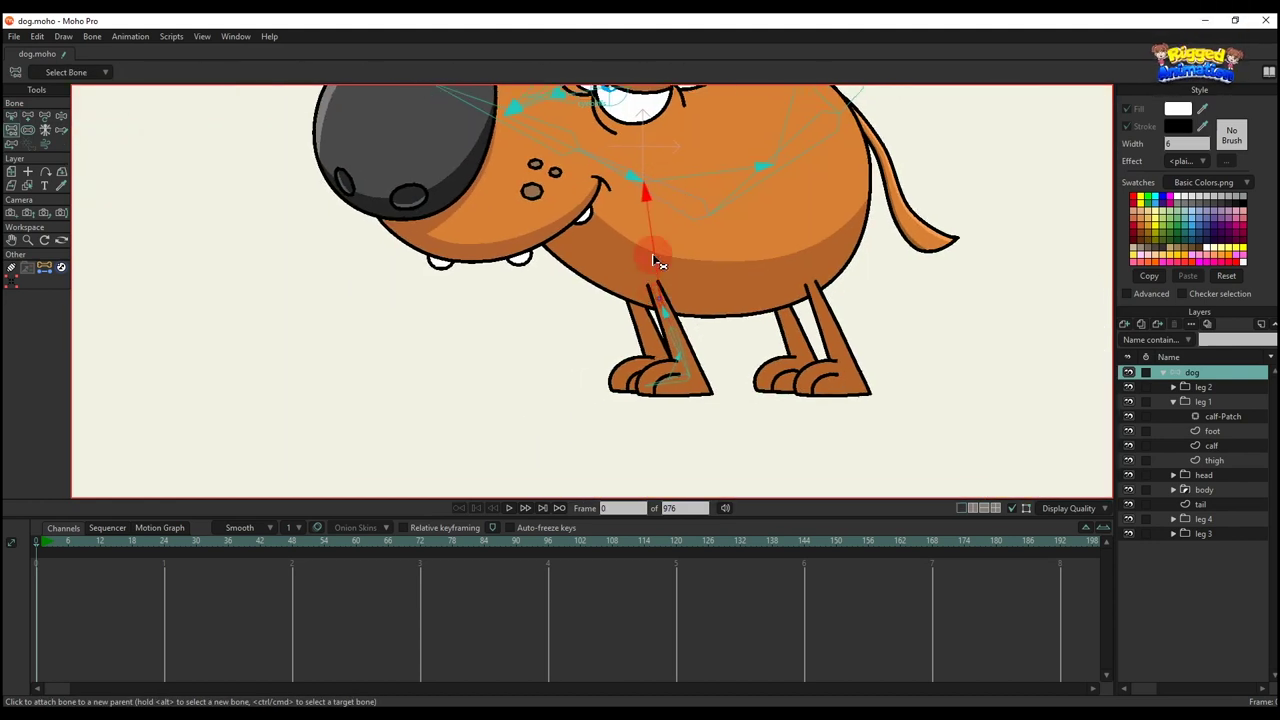
- Create a bone on the dog layer between the upper and lower joint centres of leg 4's thigh
scroll(657, 251, up, 2)
scroll(714, 337, up, 2)
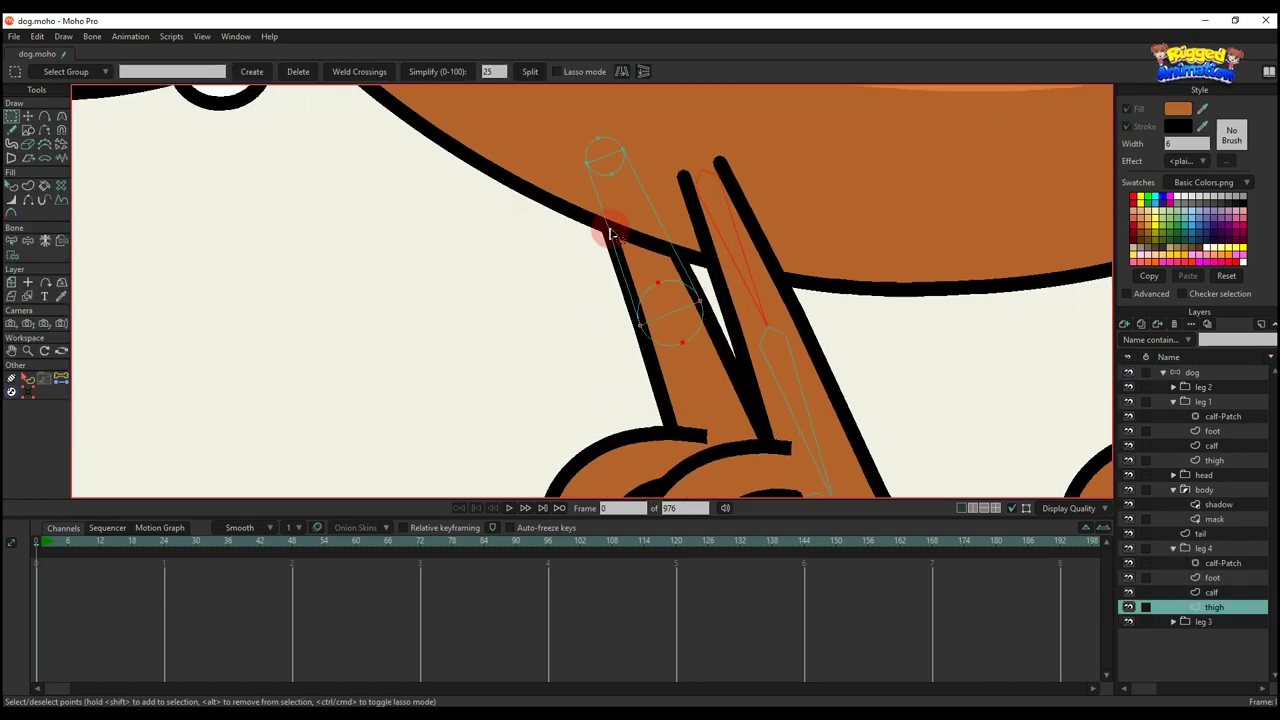
key(g)
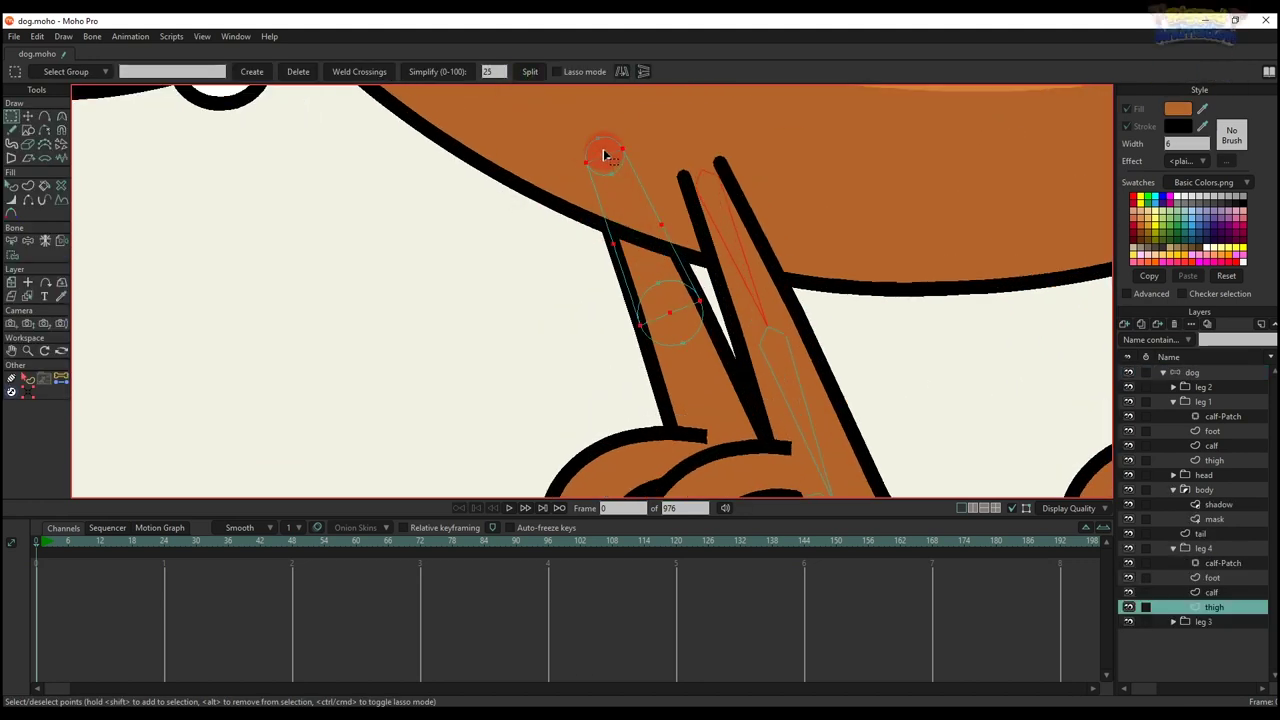
click(61, 378)
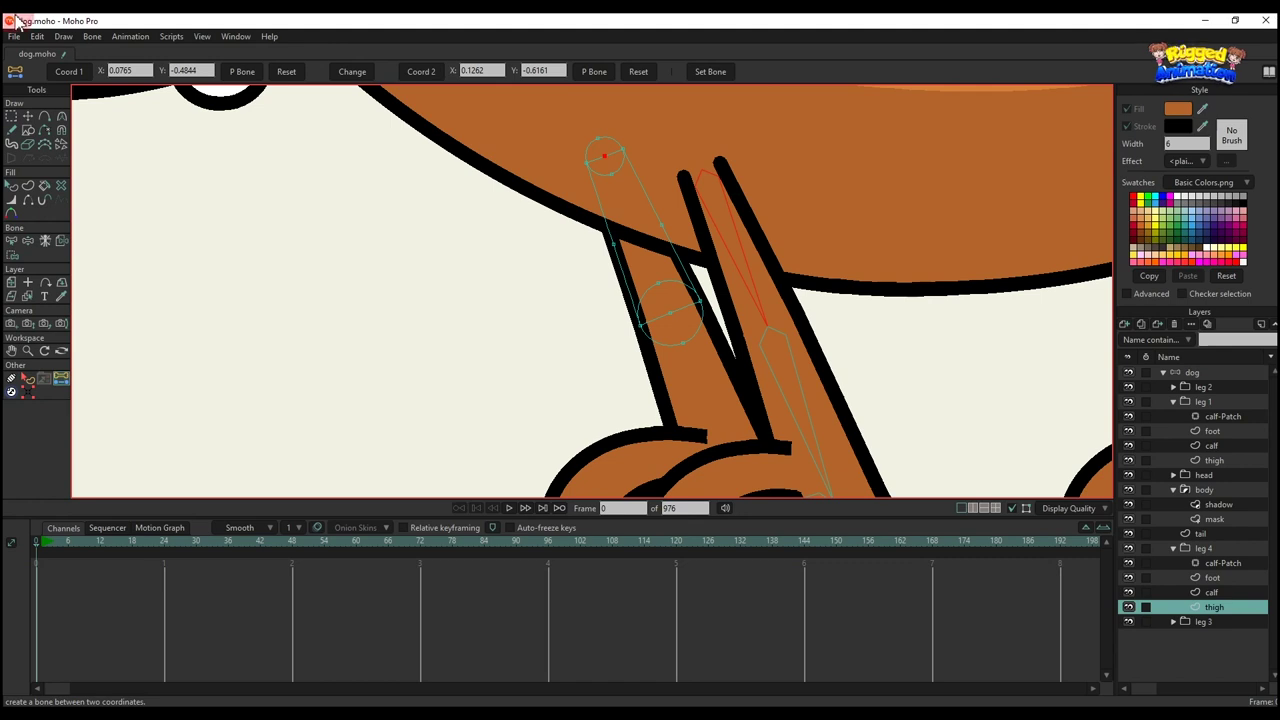
drag(702, 318, 679, 320)
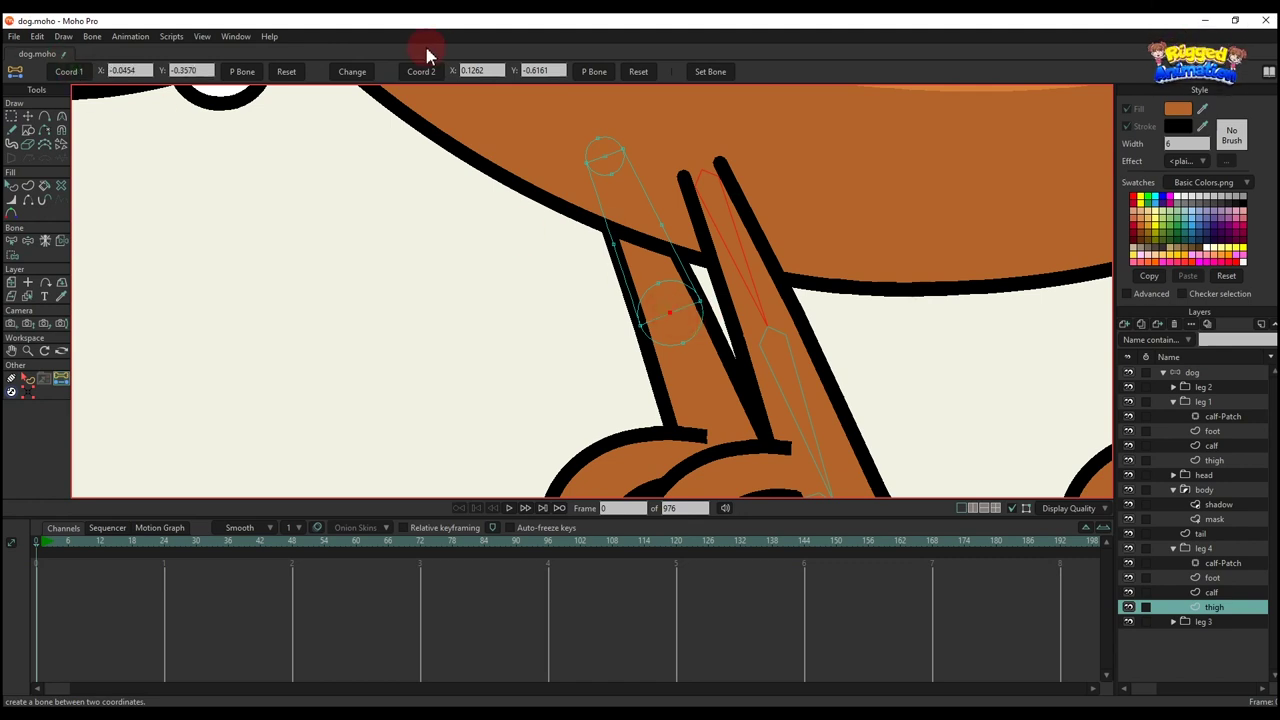
click(710, 71)
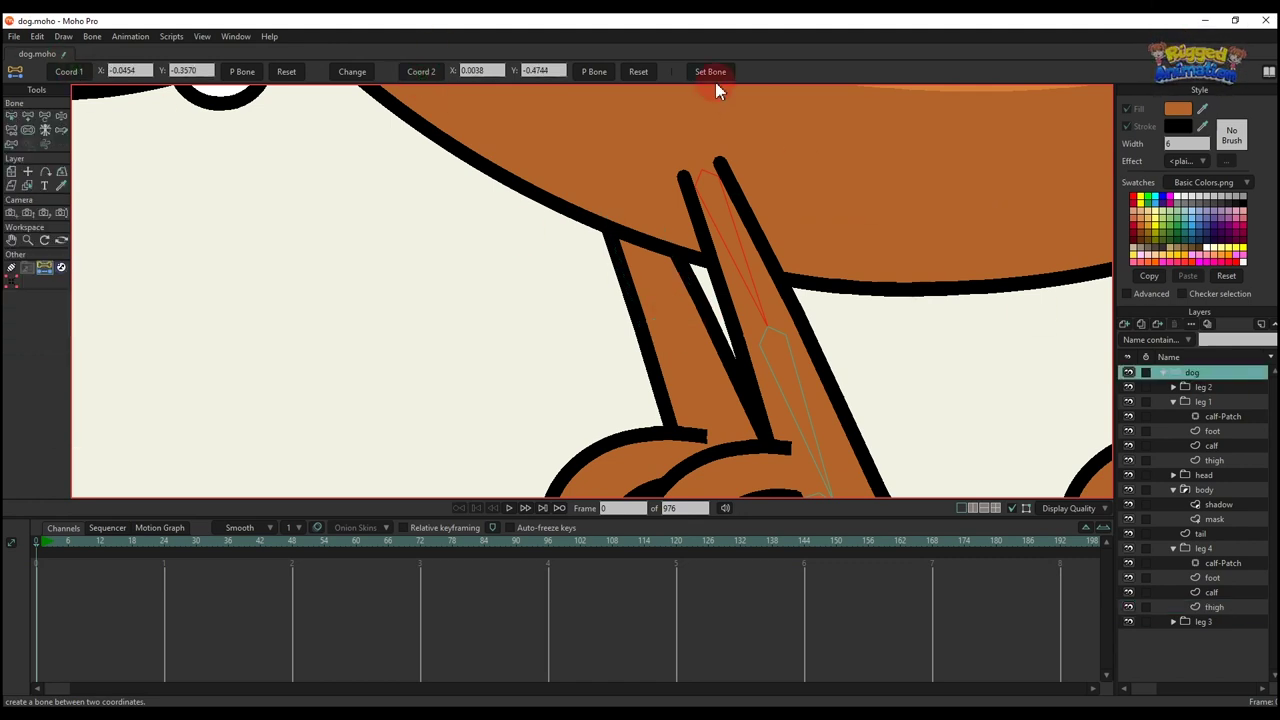
- Create a bone on the dog layer between the upper and lower joint centres of leg 4's calf
alt+right_click(692, 374)
key(g)
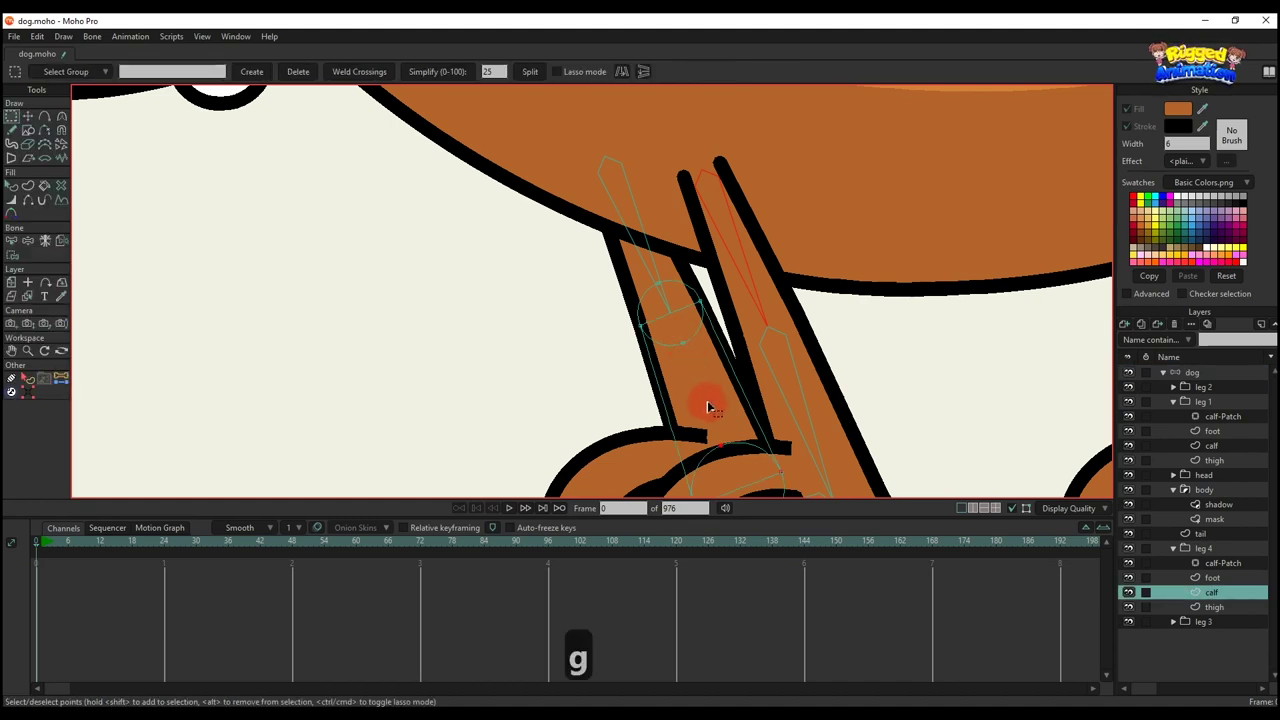
drag(707, 406, 680, 329)
click(530, 72)
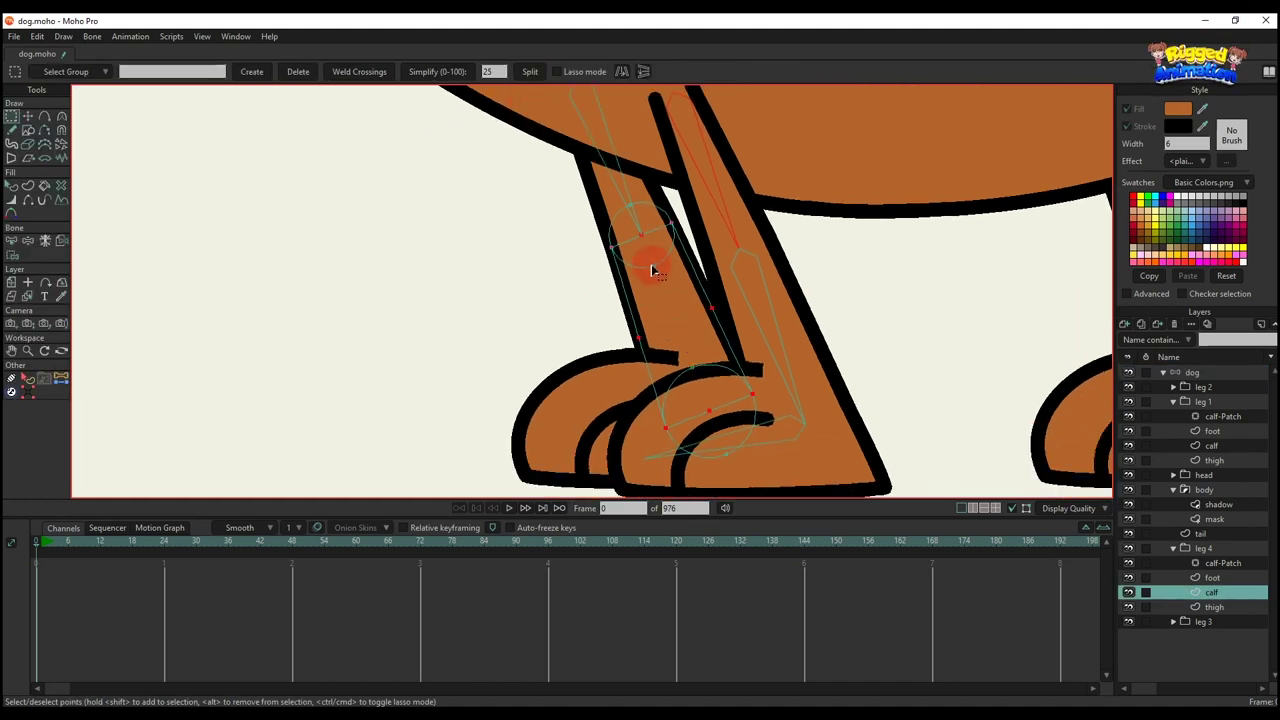
click(58, 379)
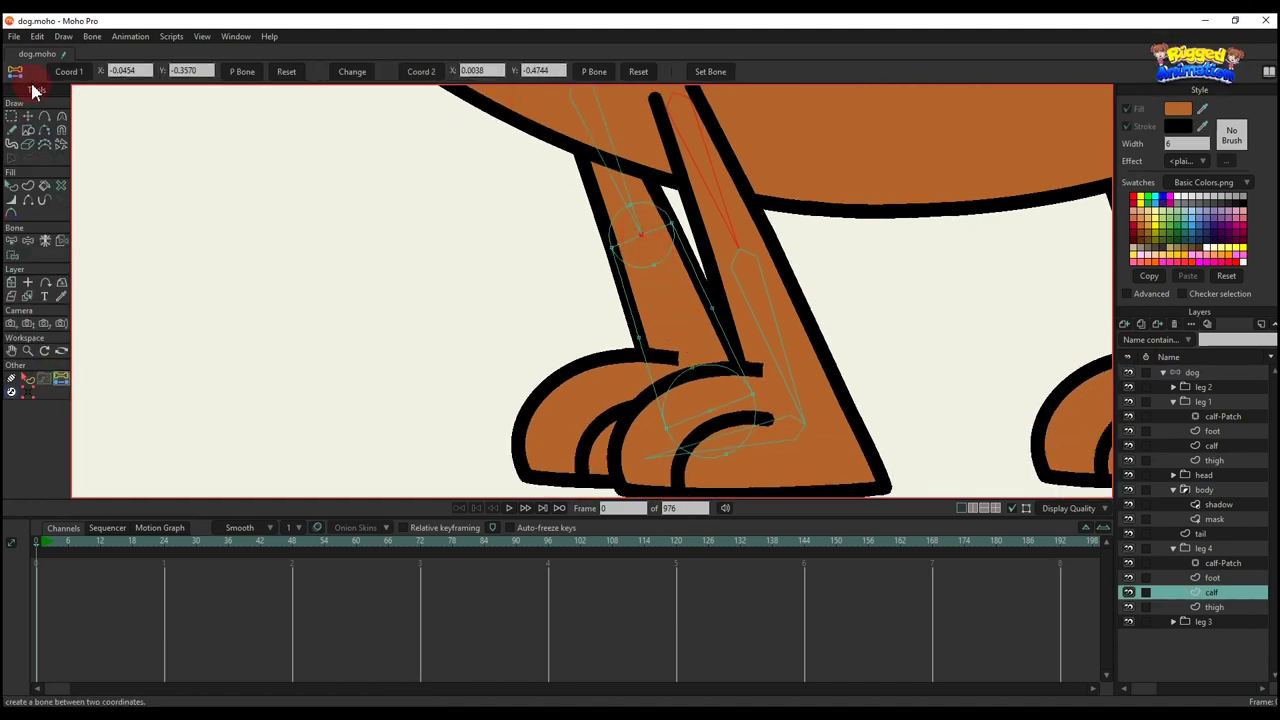
click(708, 410)
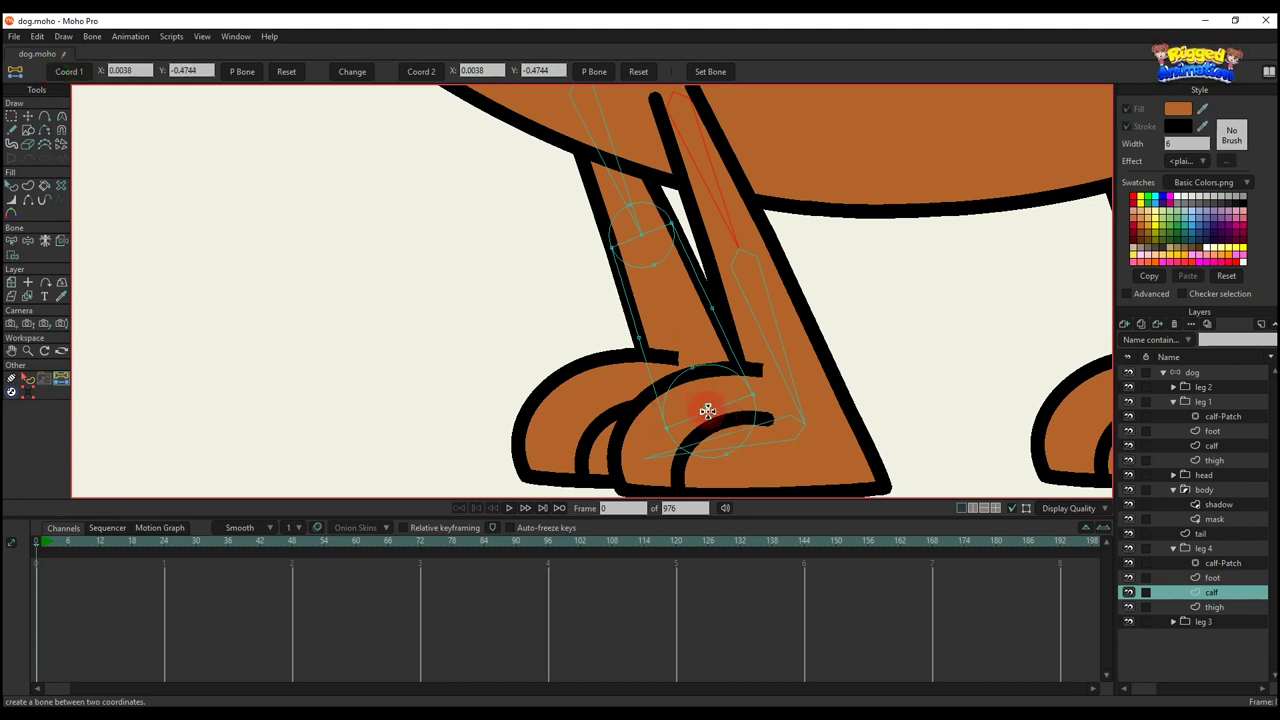
click(1103, 370)
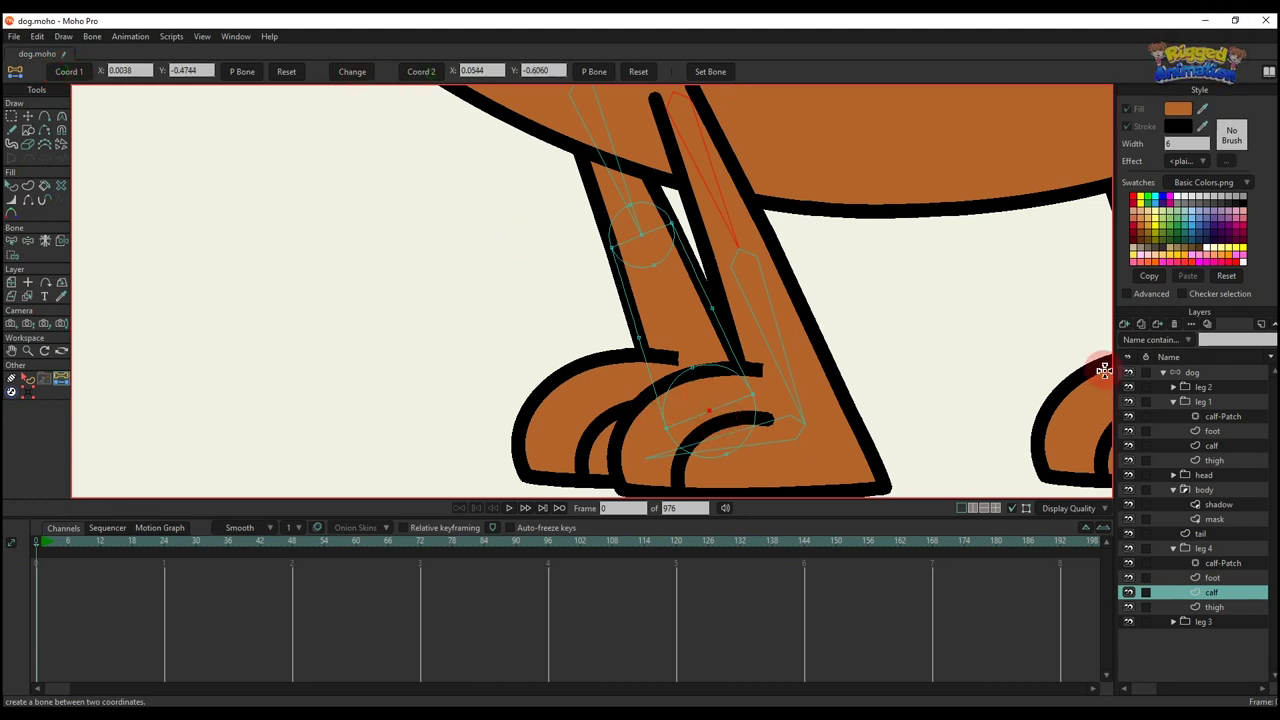
click(1188, 374)
- Add a foot bone from the ankle to the toes of leg 4 and reduce its strength
scroll(717, 331, down, 2)
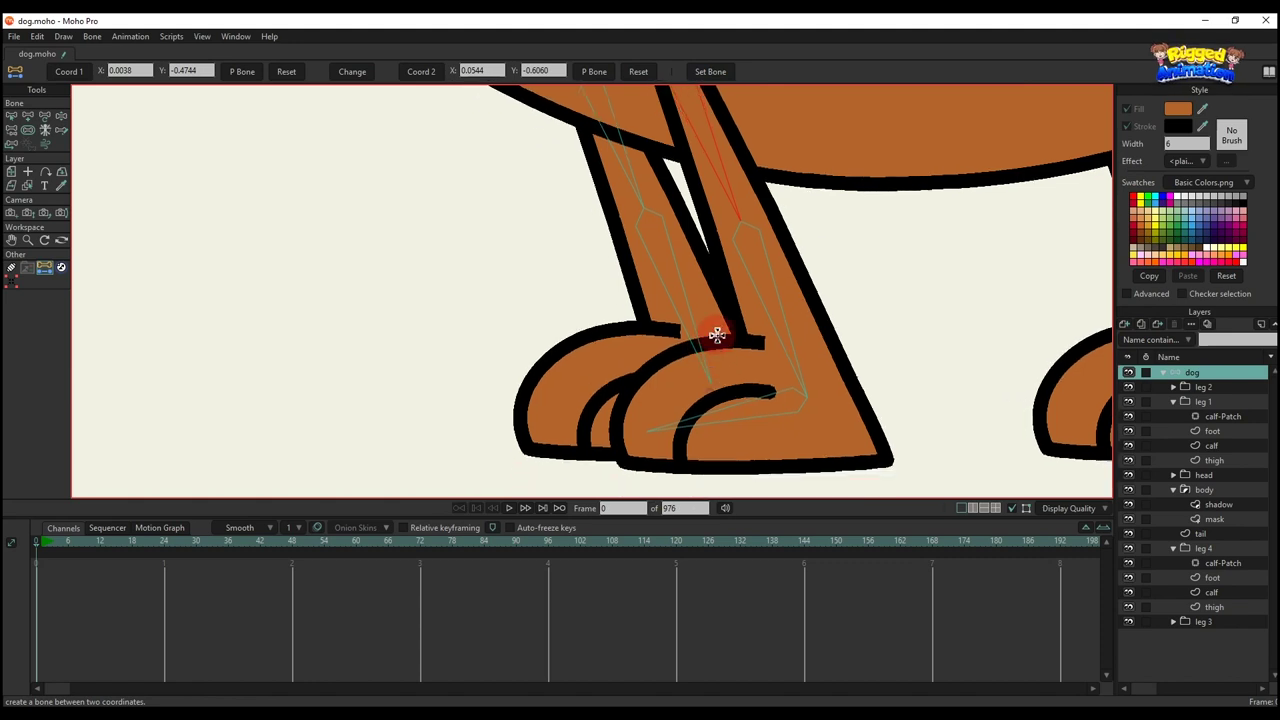
key(b)
drag(717, 353, 543, 386)
key(s)
drag(630, 372, 405, 421)
- Parent leg 4's foot bone to its calf bone and the calf bone to its thigh bone
scroll(694, 327, down, 2)
drag(694, 327, 697, 363)
key(p)
drag(683, 303, 700, 361)
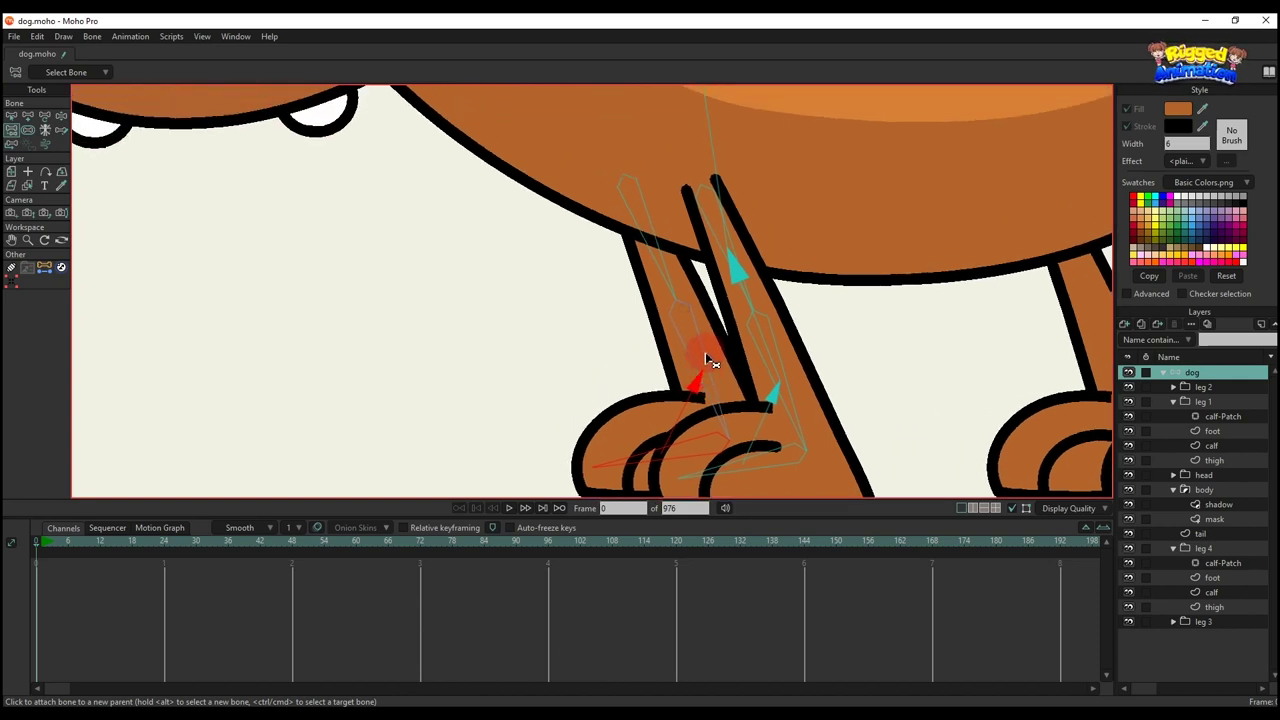
key(b)
drag(680, 297, 694, 349)
key(p)
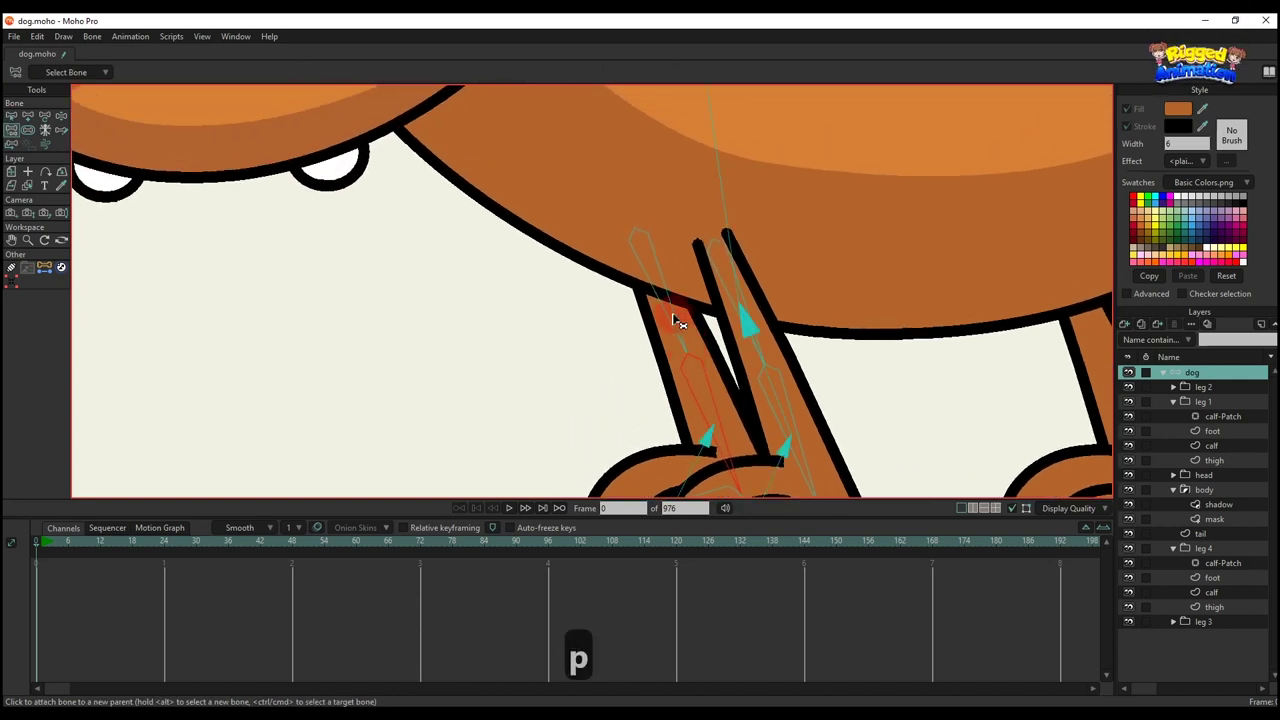
click(673, 318)
- Parent leg 4's thigh bone to the front body bone
scroll(673, 318, down, 2)
drag(664, 299, 682, 325)
key(b)
click(684, 331)
scroll(684, 331, down, 2)
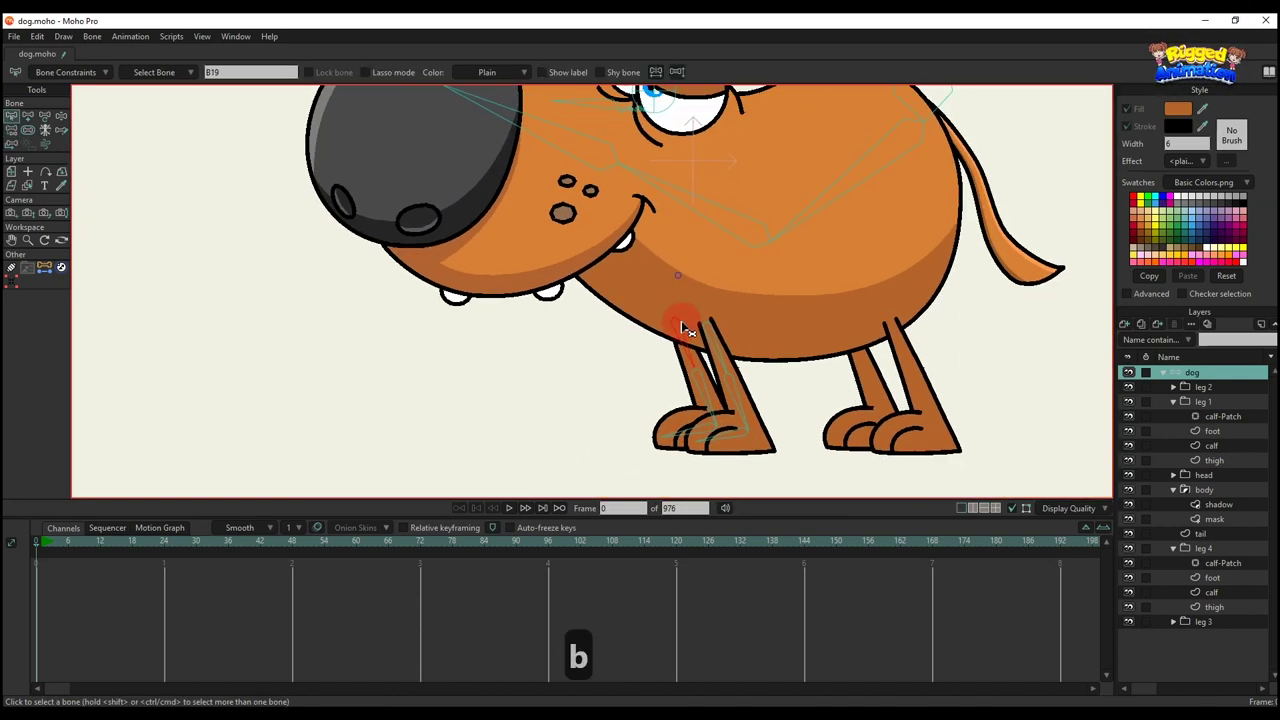
key(p)
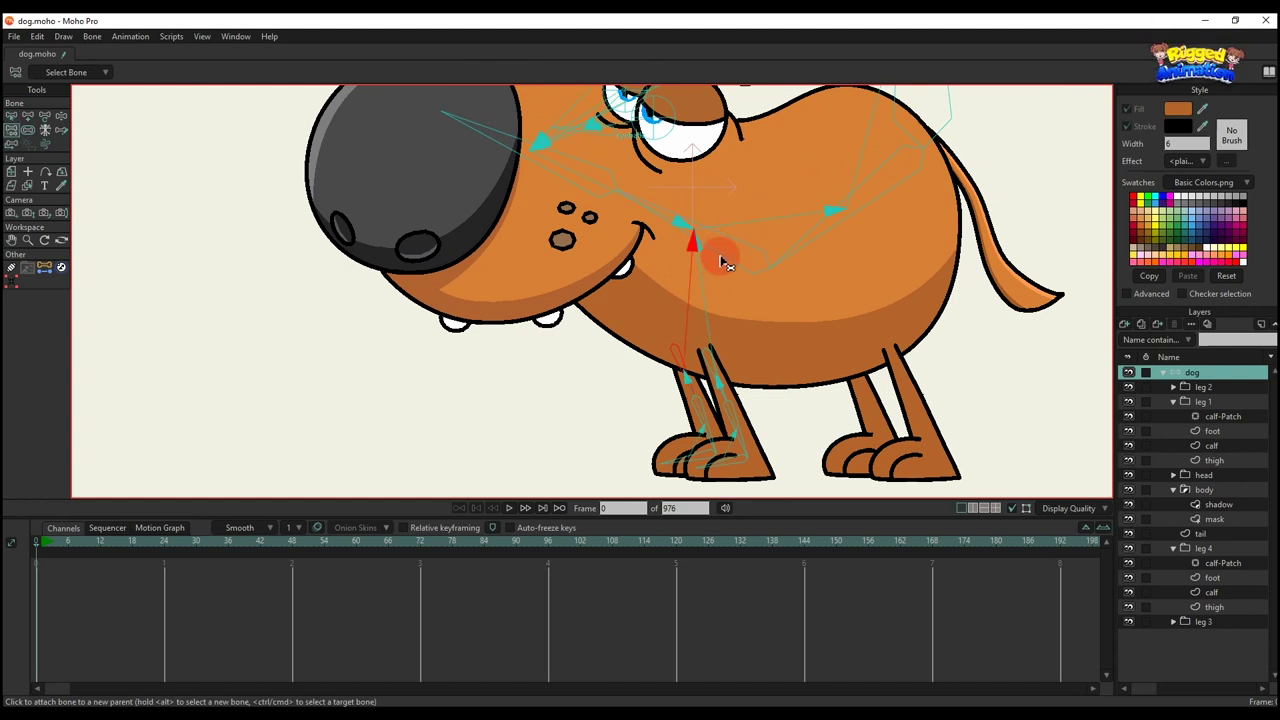
- Split the segments across the upper and lower joints of leg 3's thigh shape to add a centre point at each
scroll(725, 263, down, 2)
scroll(705, 310, up, 2)
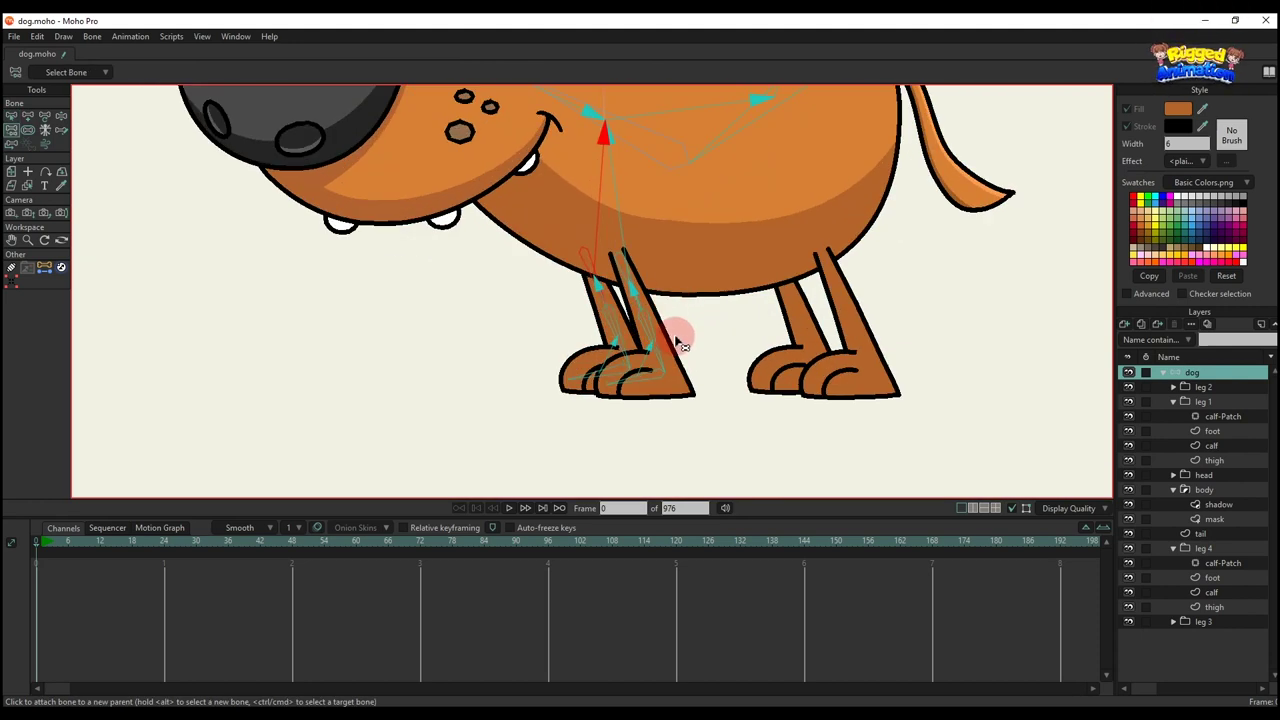
alt+right_click(801, 319)
scroll(802, 325, up, 2)
click(1222, 682)
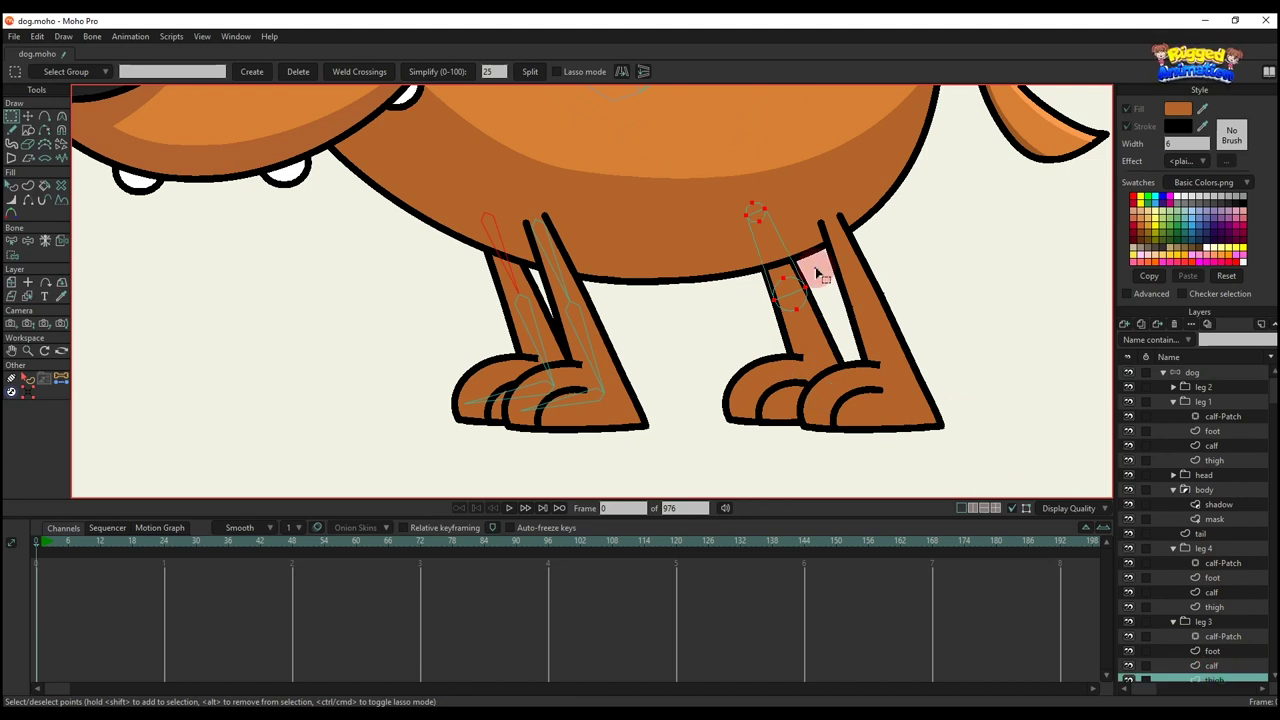
scroll(766, 255, up, 2)
key(g)
click(534, 75)
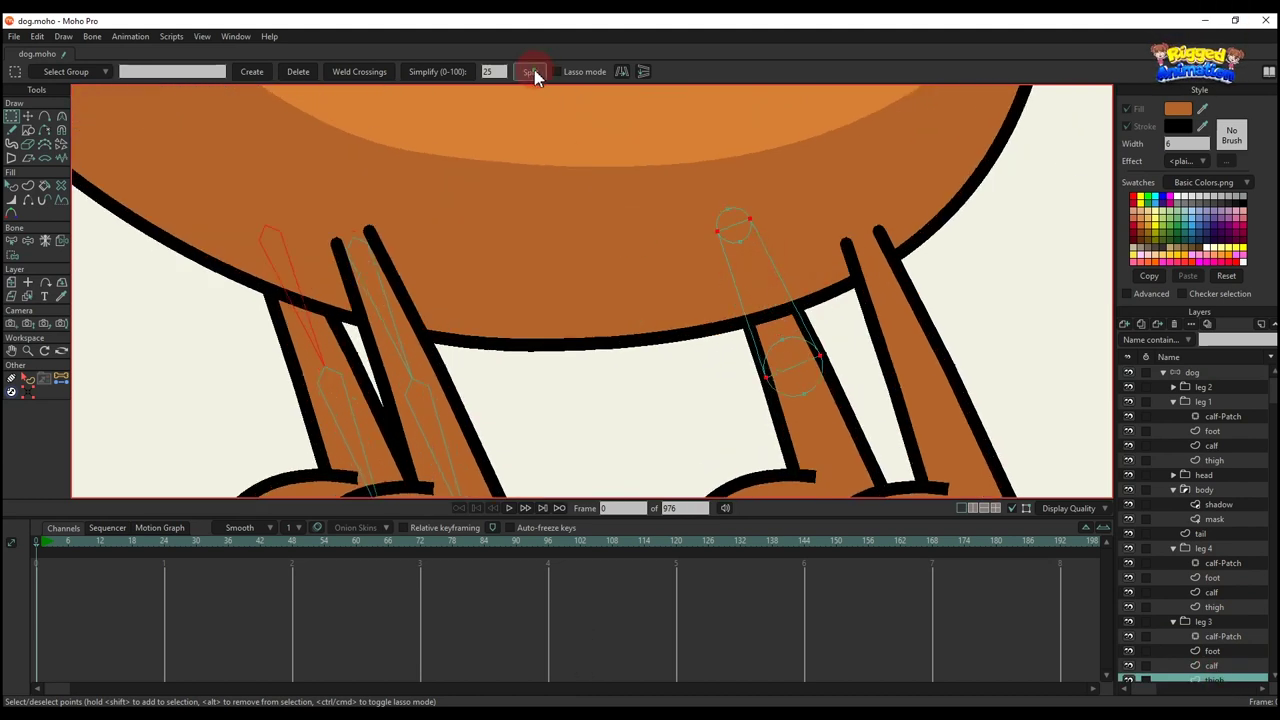
- Create a bone on the dog layer between the upper and lower joint centres of leg 3's thigh
click(61, 297)
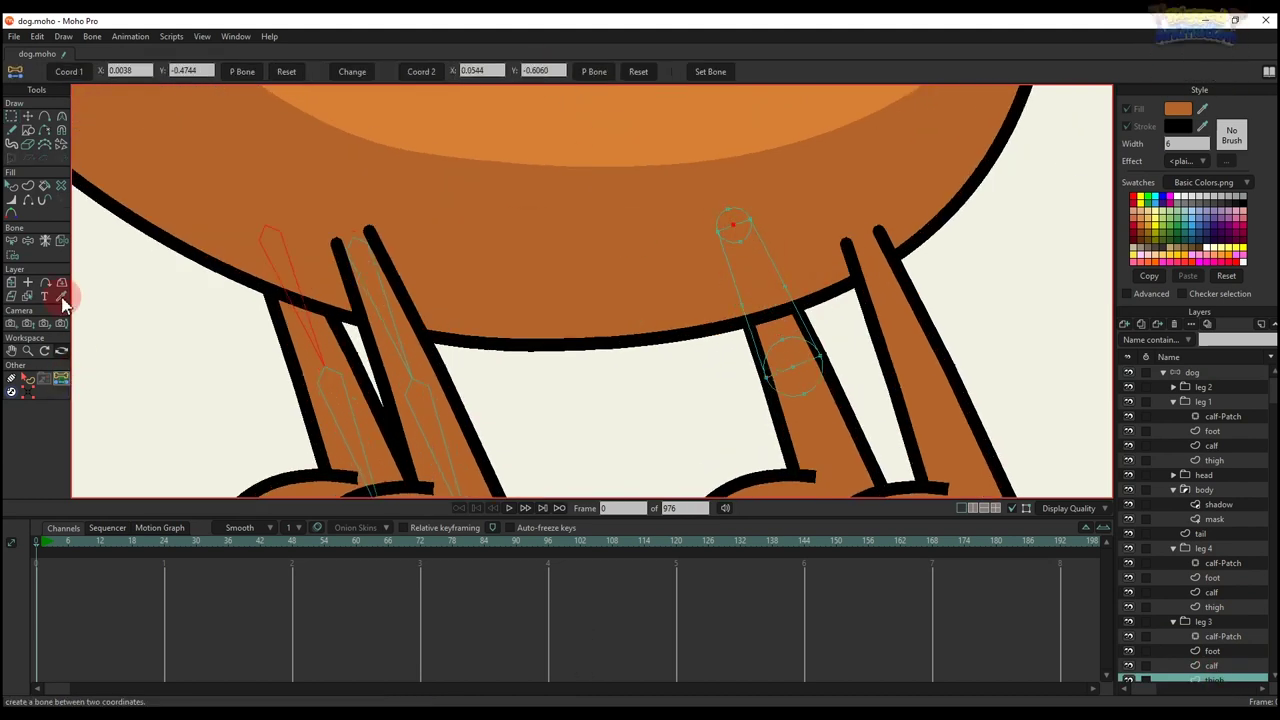
drag(806, 430, 792, 368)
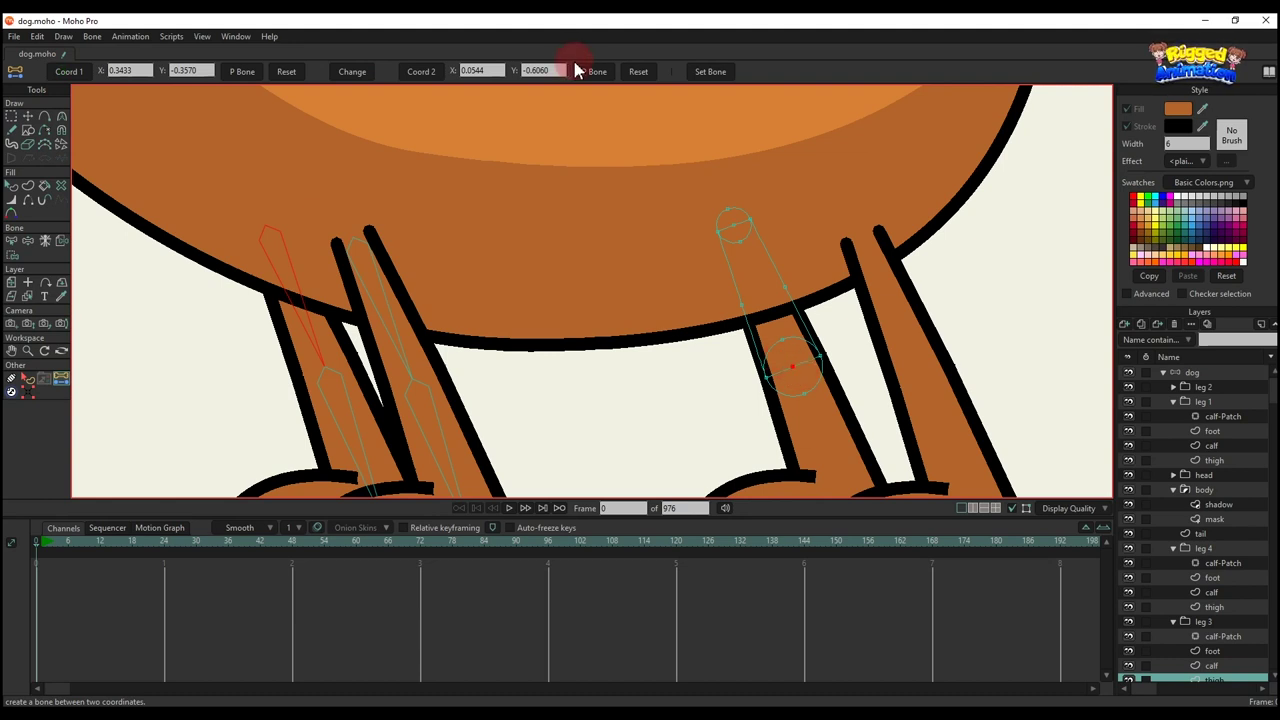
click(421, 72)
click(1195, 372)
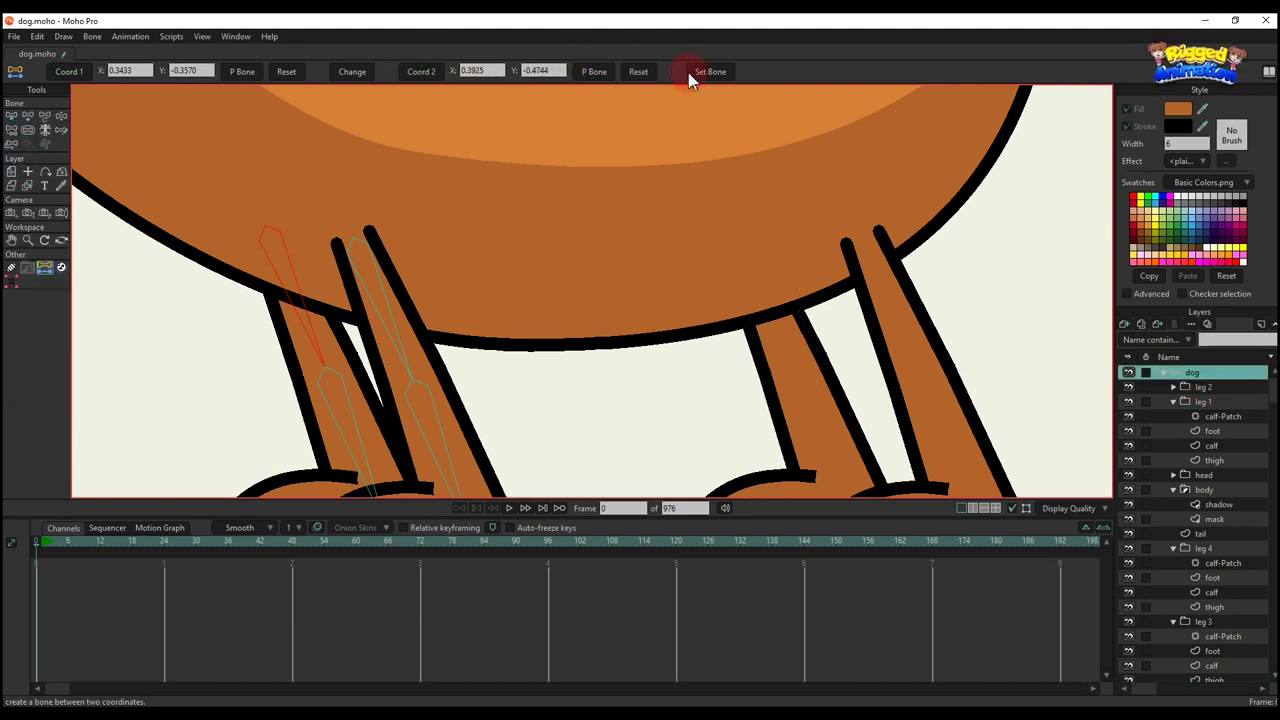
click(711, 77)
- Split the segments across the joints of leg 3's calf shape to add a centre point at each end
scroll(796, 334, down, 3)
alt+right_click(788, 343)
scroll(780, 320, up, 4)
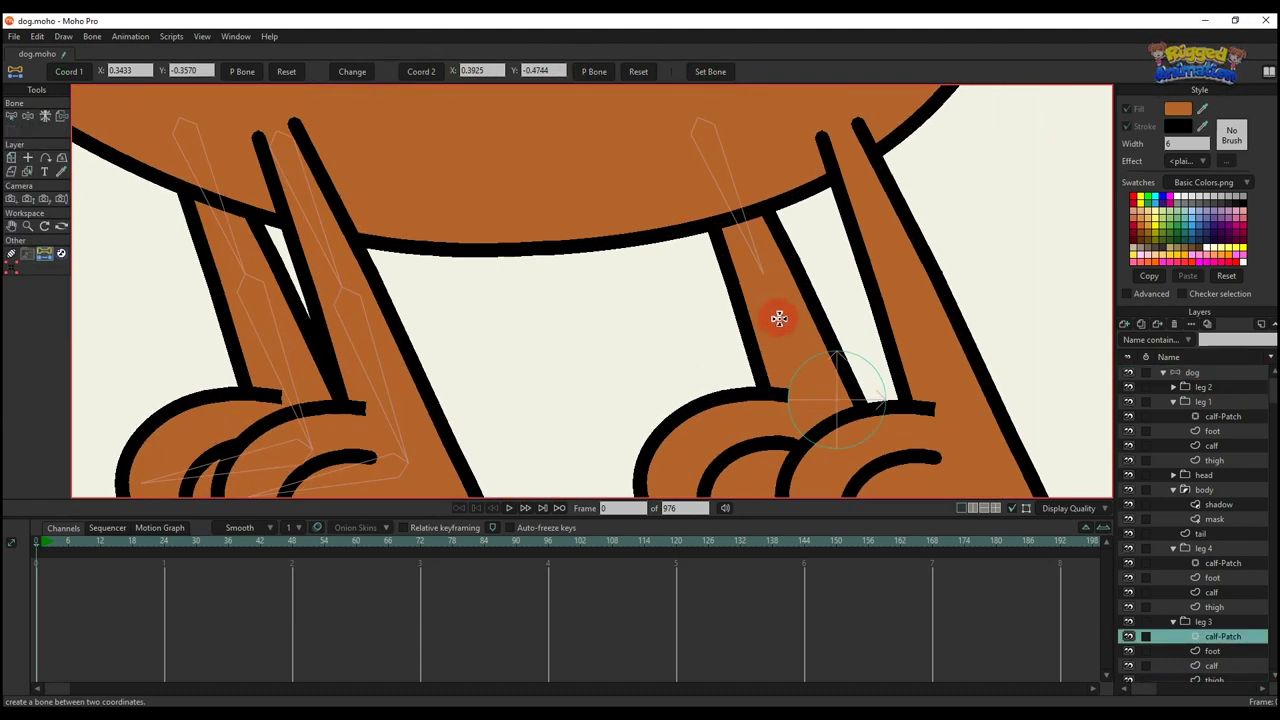
click(780, 330)
key(g)
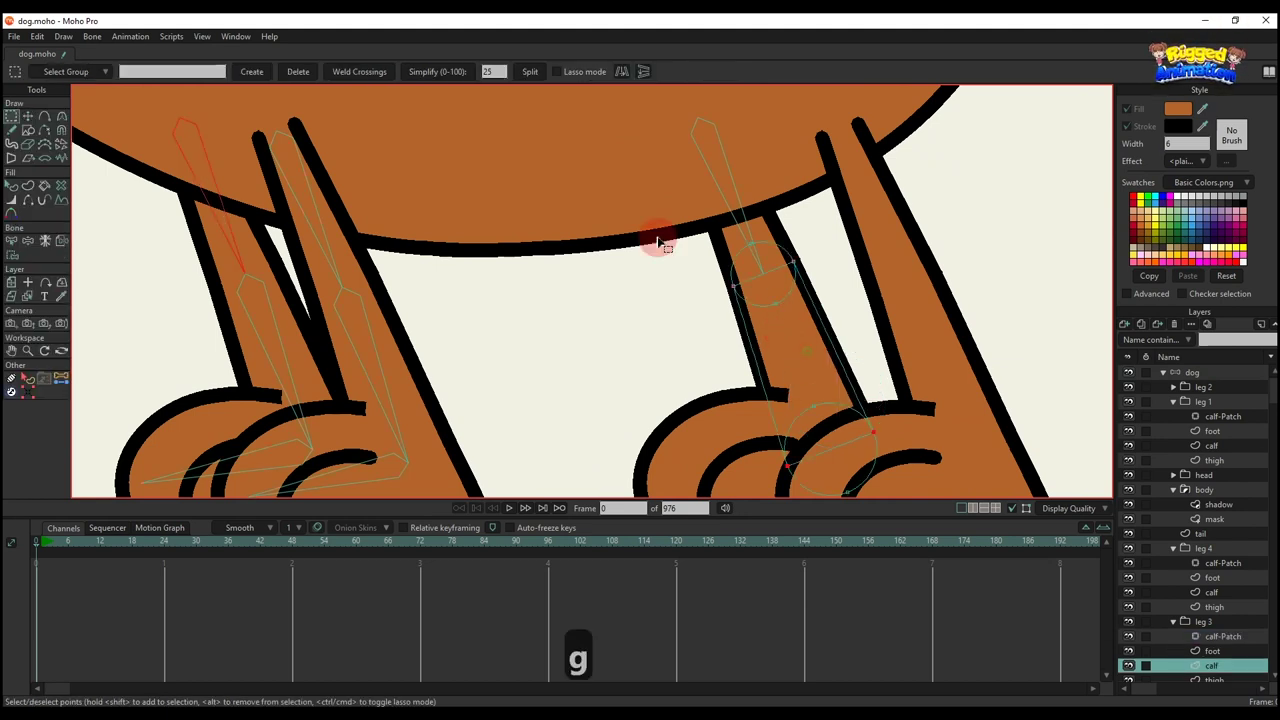
click(534, 73)
- Create a bone on the dog layer between the upper and lower joint centres of leg 3's calf
click(764, 274)
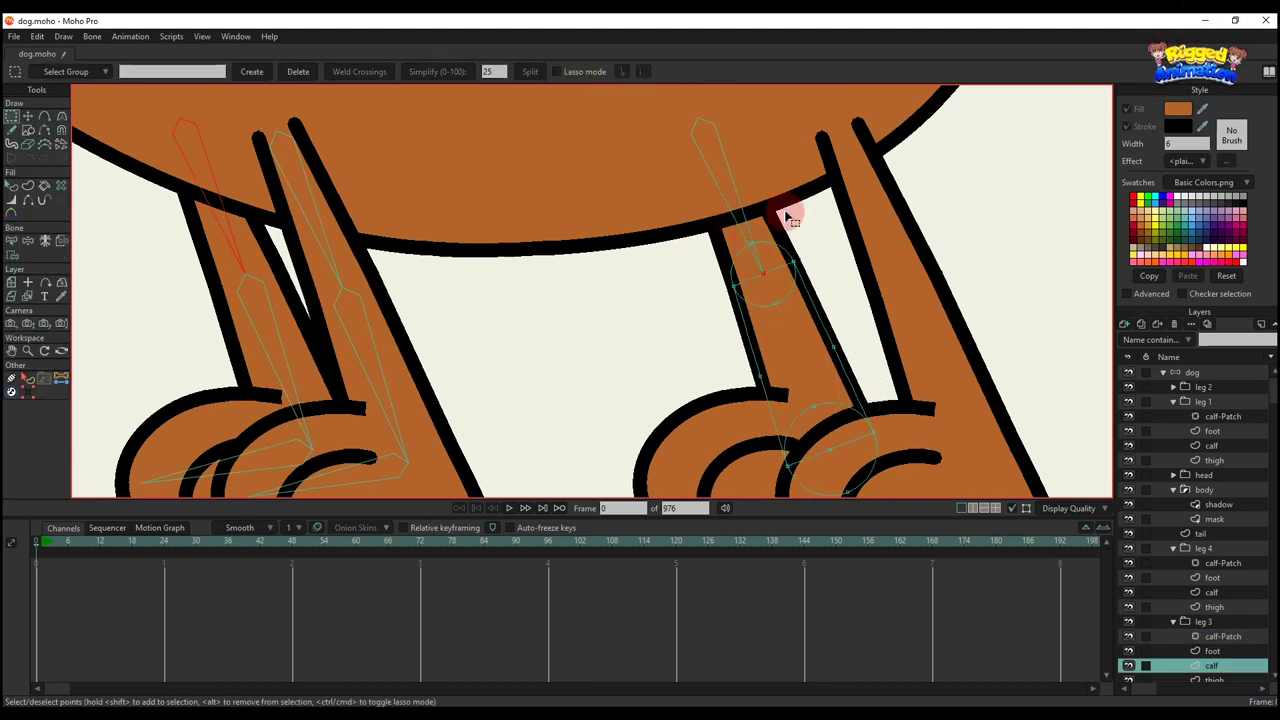
click(61, 378)
click(78, 79)
drag(752, 311, 709, 217)
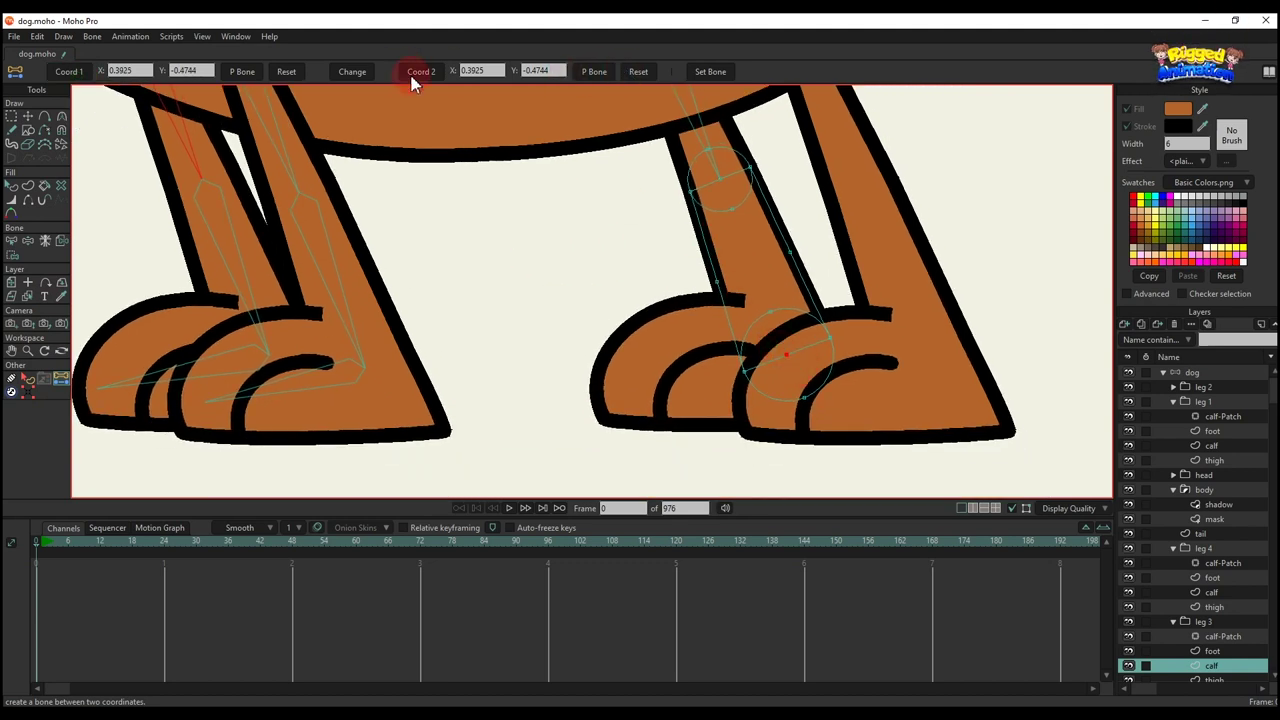
click(1210, 373)
click(711, 72)
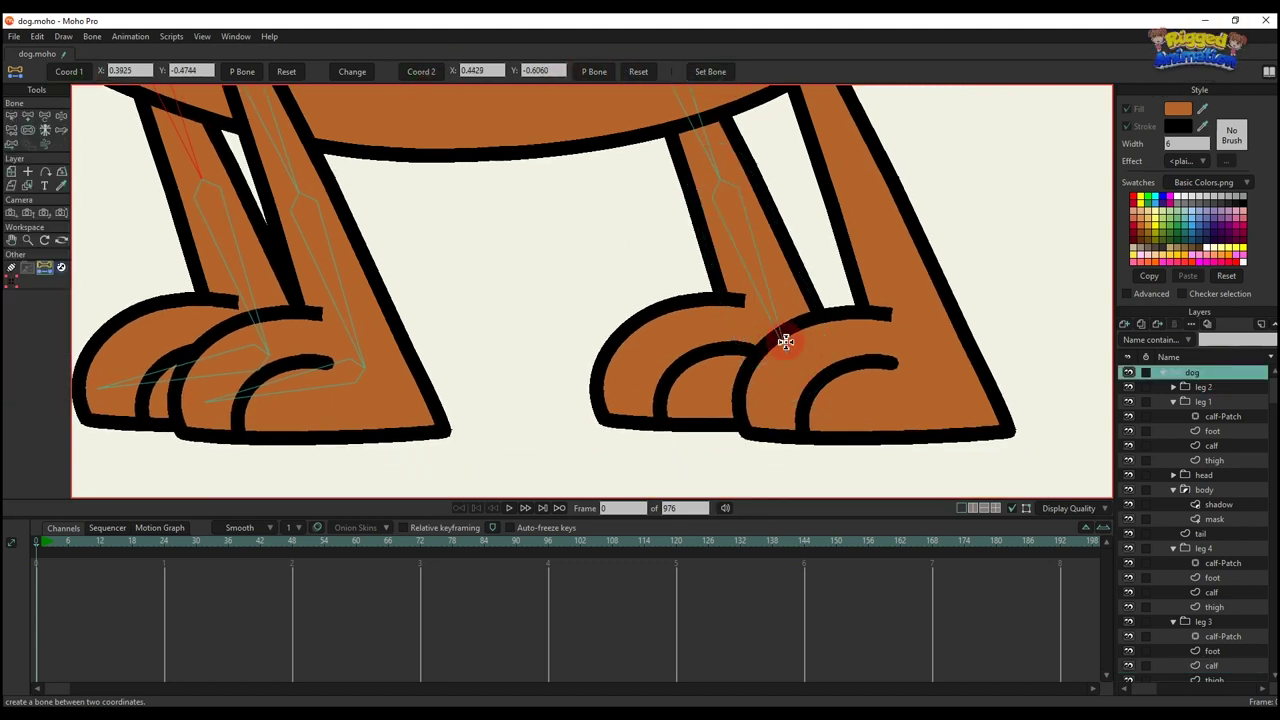
- Add a foot bone from the ankle to the toes of leg 3 and set its strength to 0
drag(785, 342, 693, 399)
key(b)
key(a)
key(s)
scroll(812, 312, down, 2)
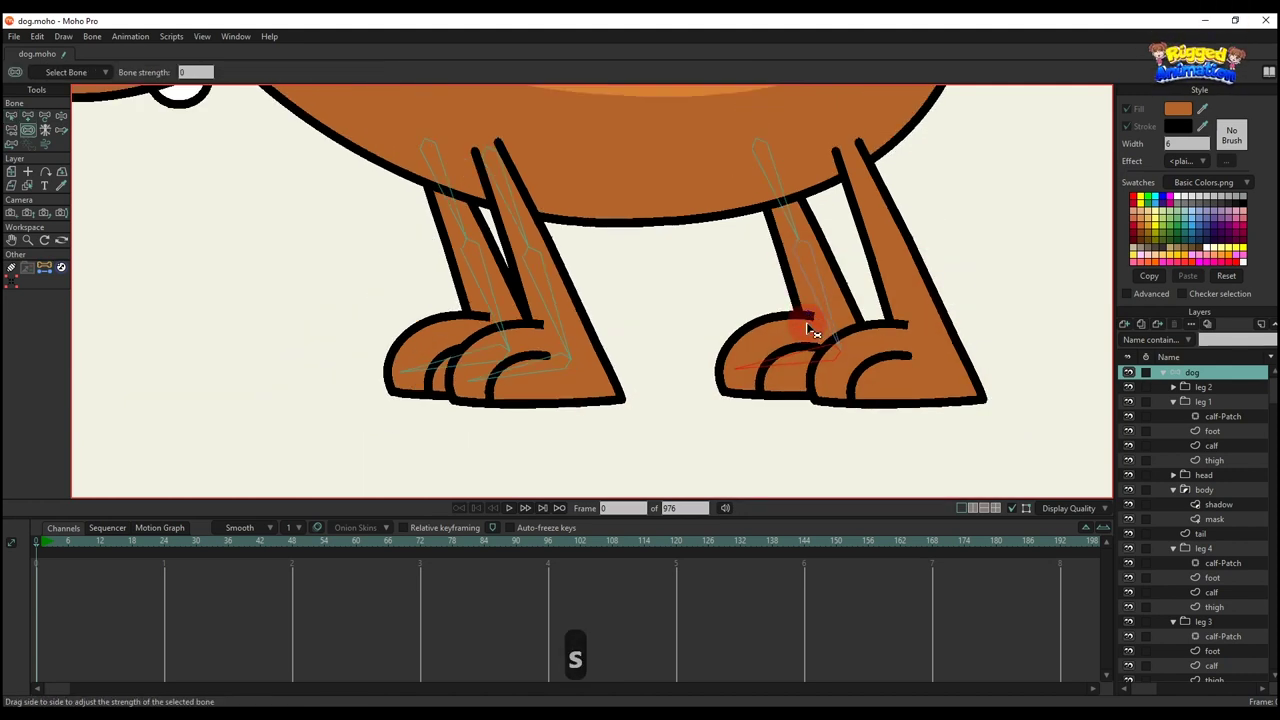
- Parent leg 3's foot bone to its calf bone and the calf bone to its thigh bone
key(p)
drag(808, 322, 822, 366)
key(b)
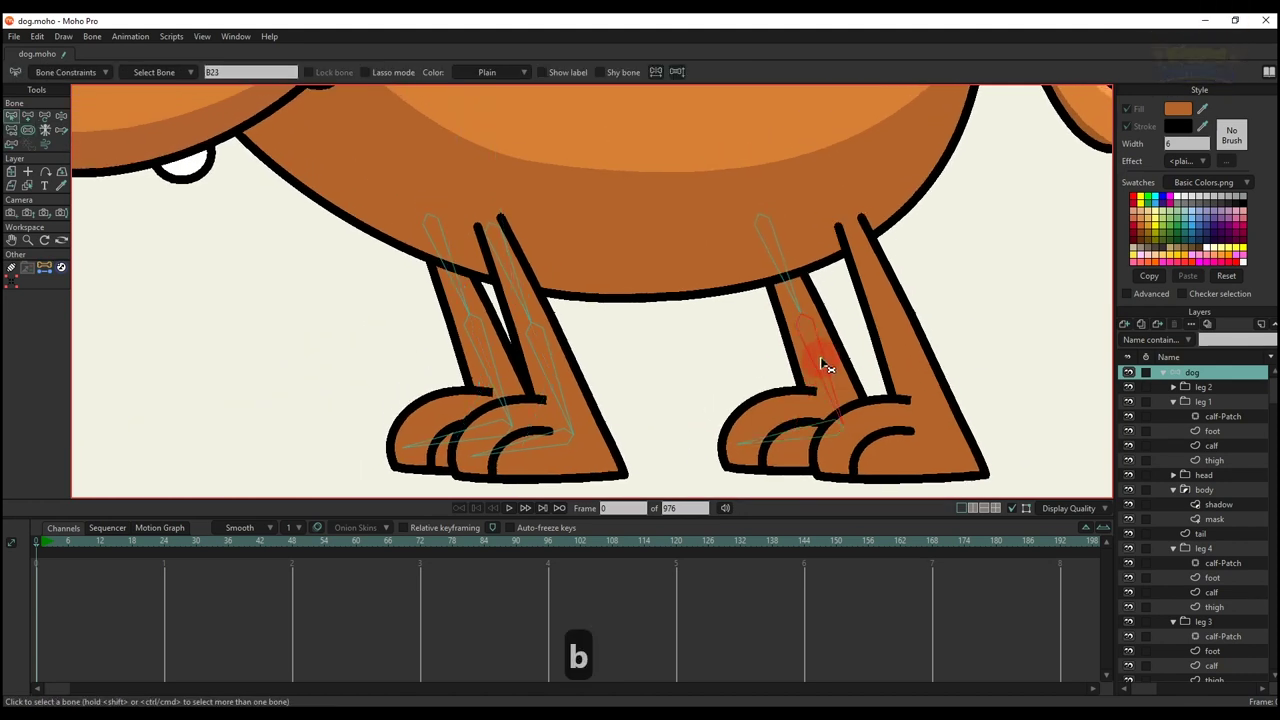
key(p)
drag(794, 280, 830, 375)
- Parent leg 3's thigh bone to the rear body bone
key(b)
click(821, 373)
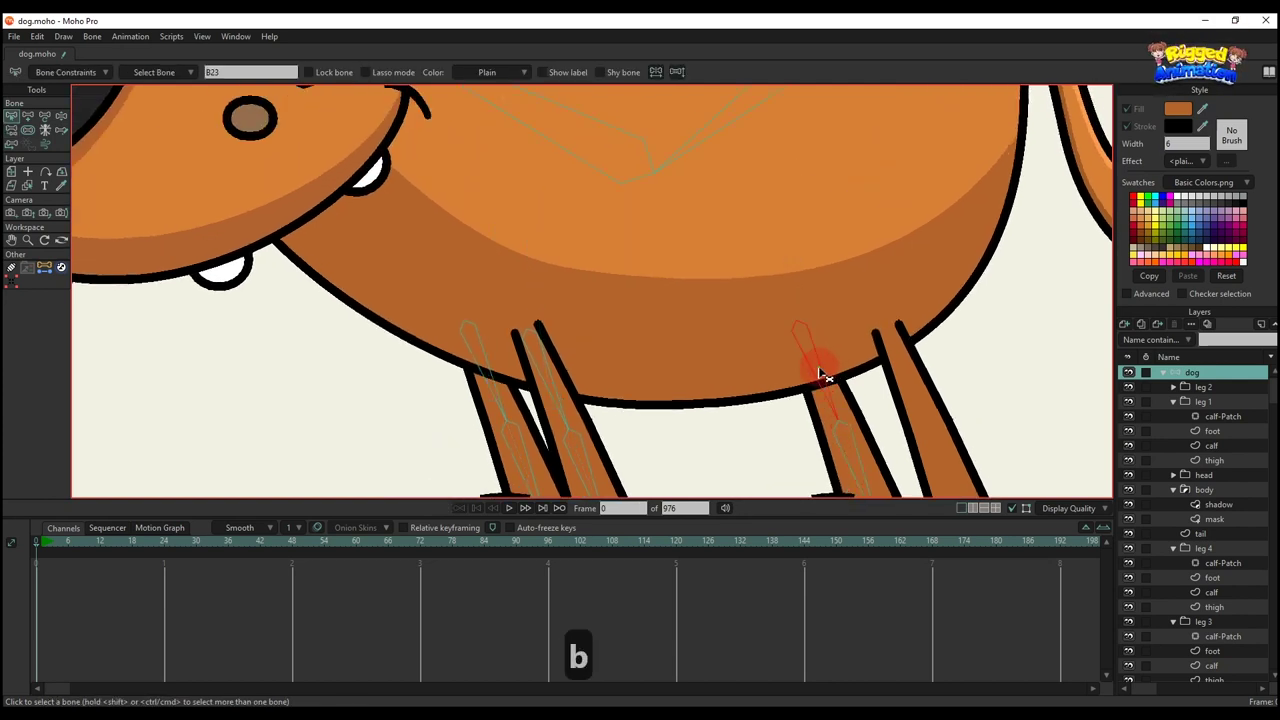
scroll(778, 312, down, 3)
drag(772, 298, 788, 337)
key(p)
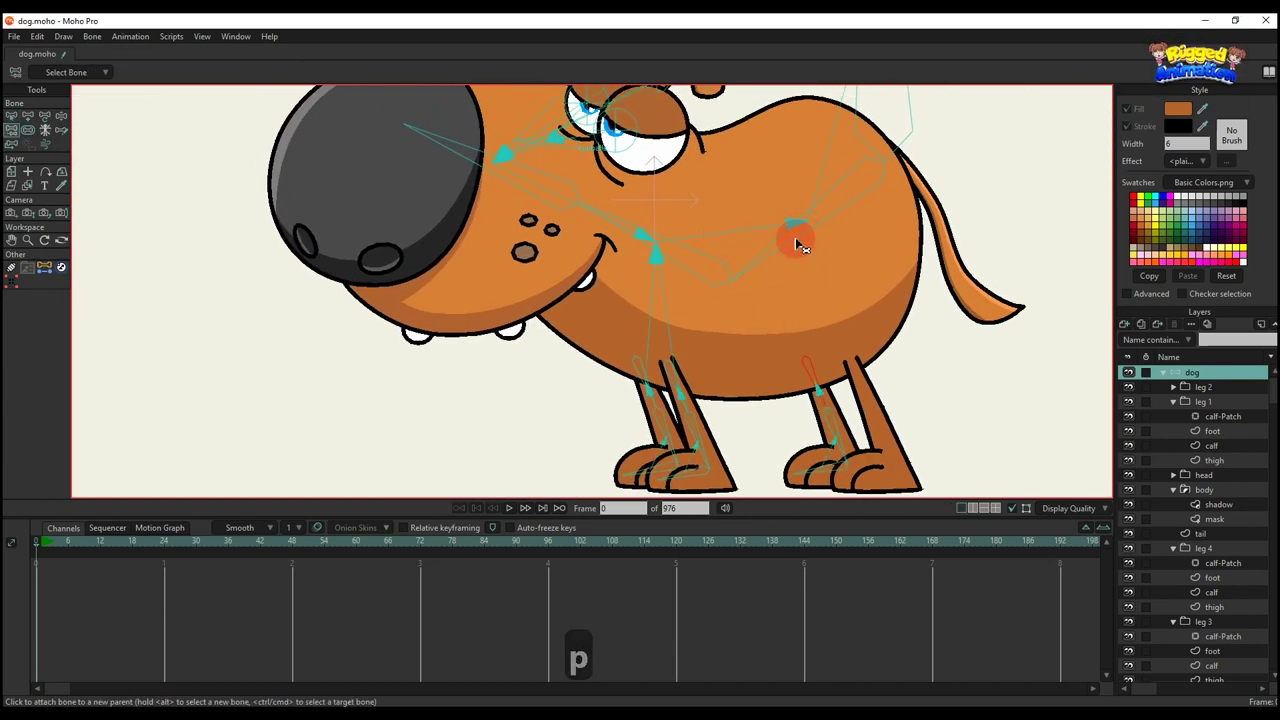
- Split the segments across the upper and lower joints of leg 2's thigh shape to add a centre point at each
scroll(796, 252, down, 2)
scroll(771, 266, up, 2)
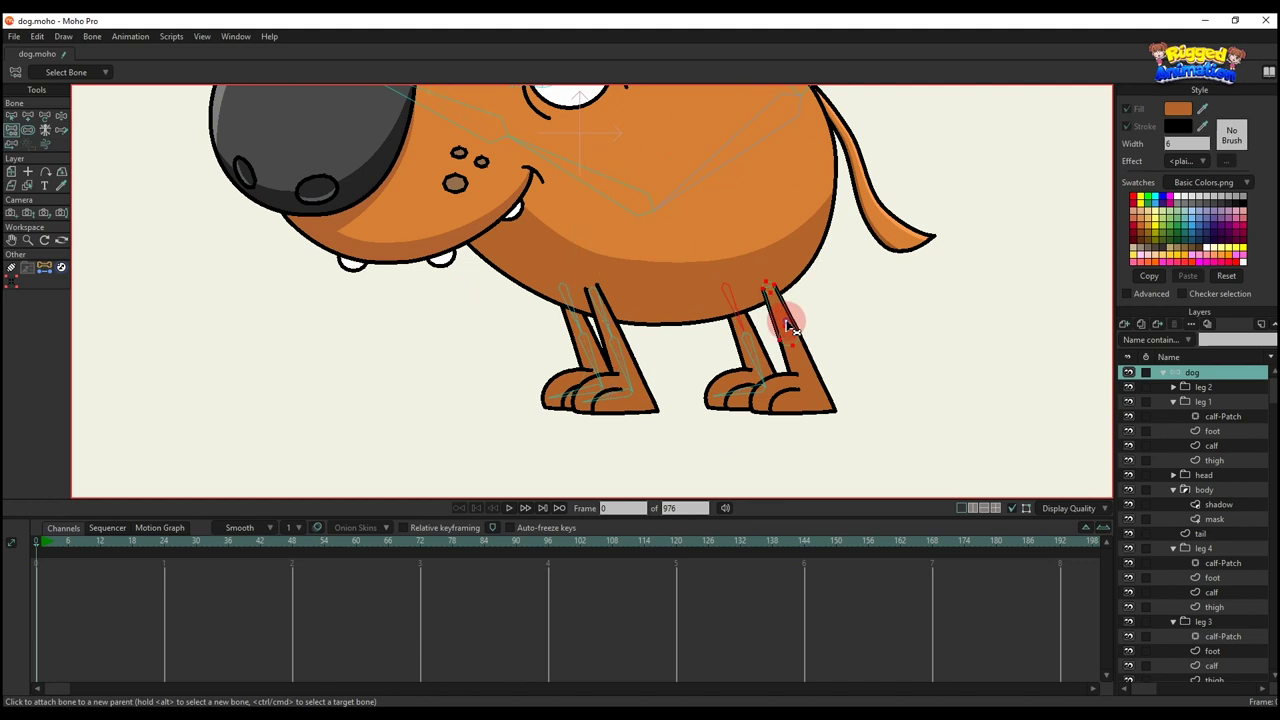
alt+right_click(787, 326)
scroll(777, 315, up, 3)
key(g)
click(615, 190)
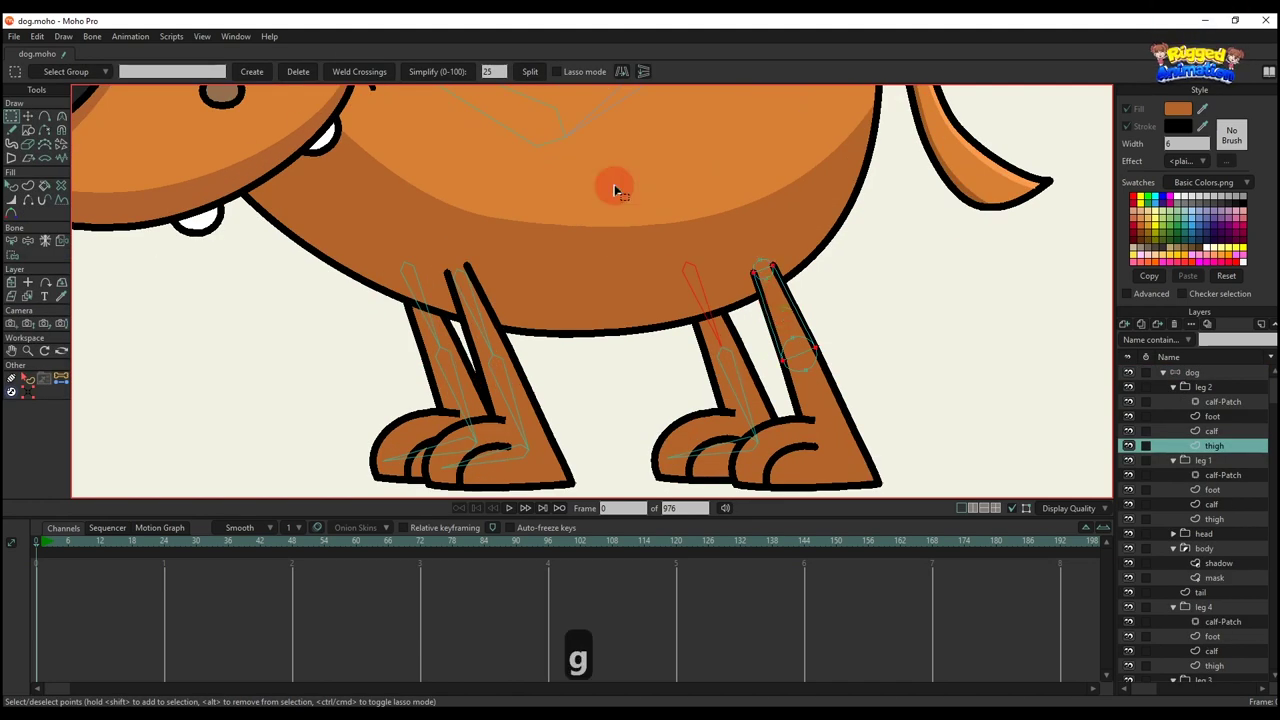
scroll(775, 248, up, 3)
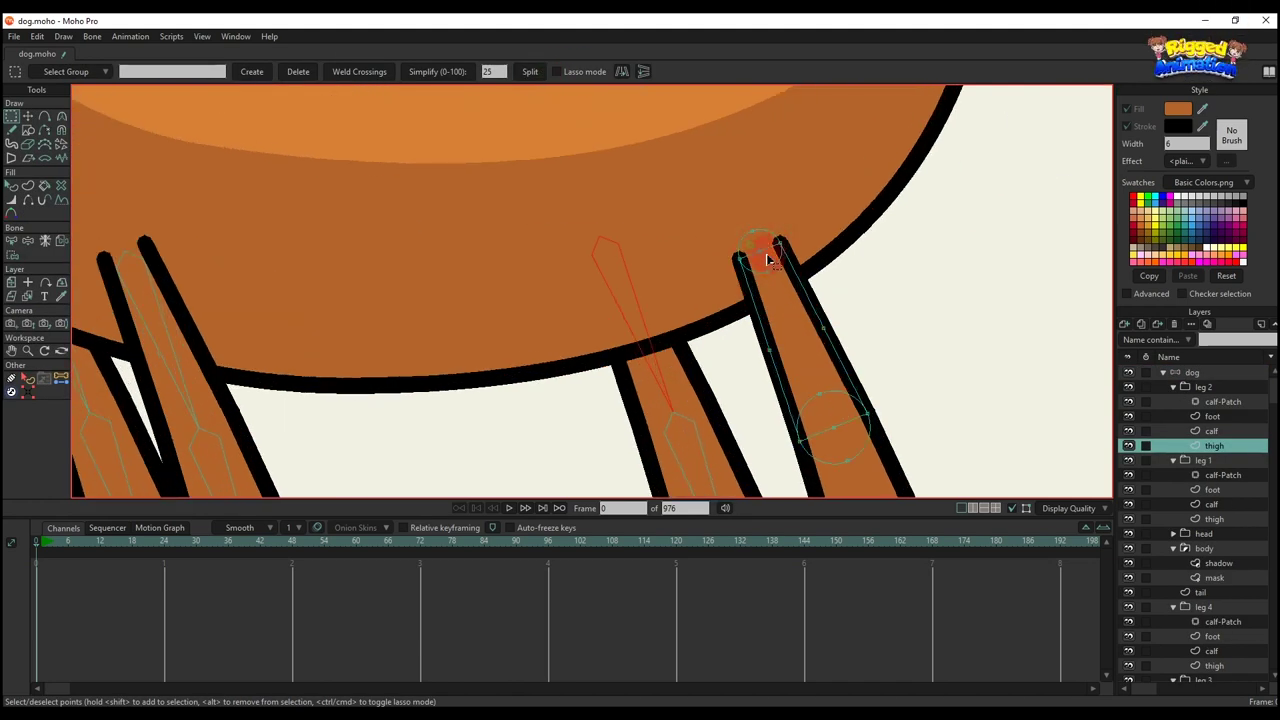
- Create a bone on the dog layer between the upper and lower joint centres of leg 2's thigh
click(61, 379)
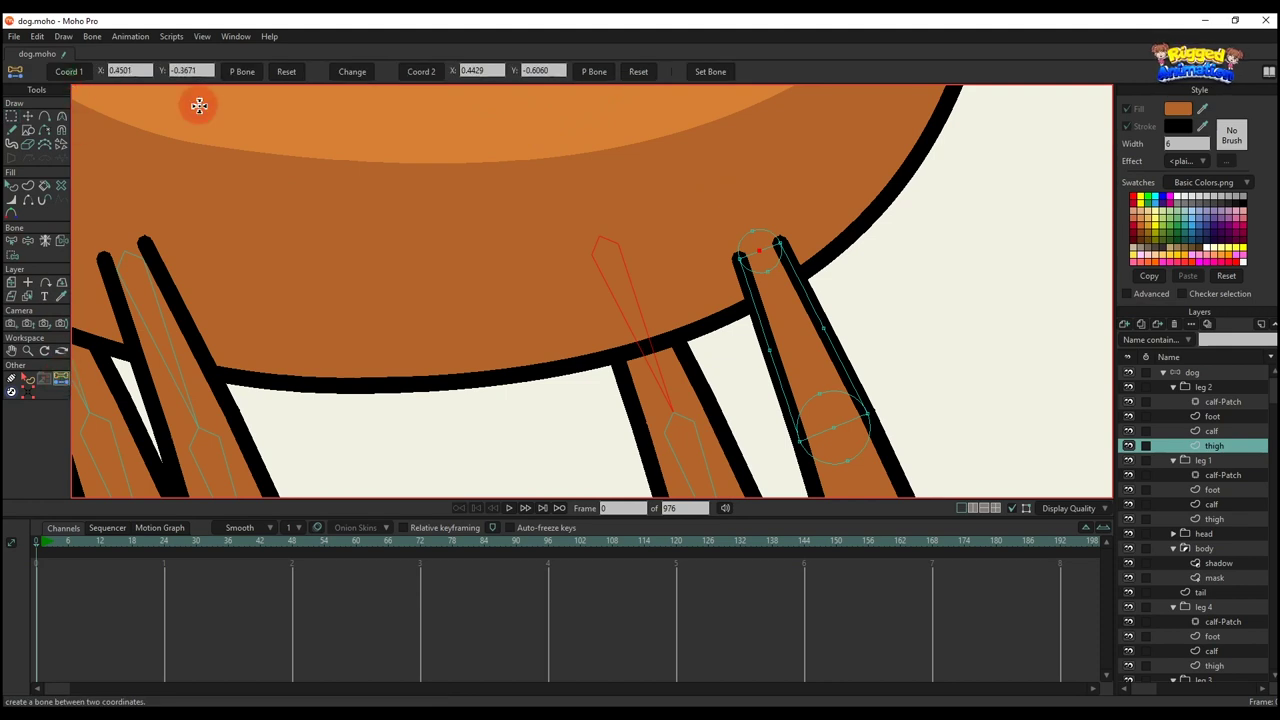
click(830, 427)
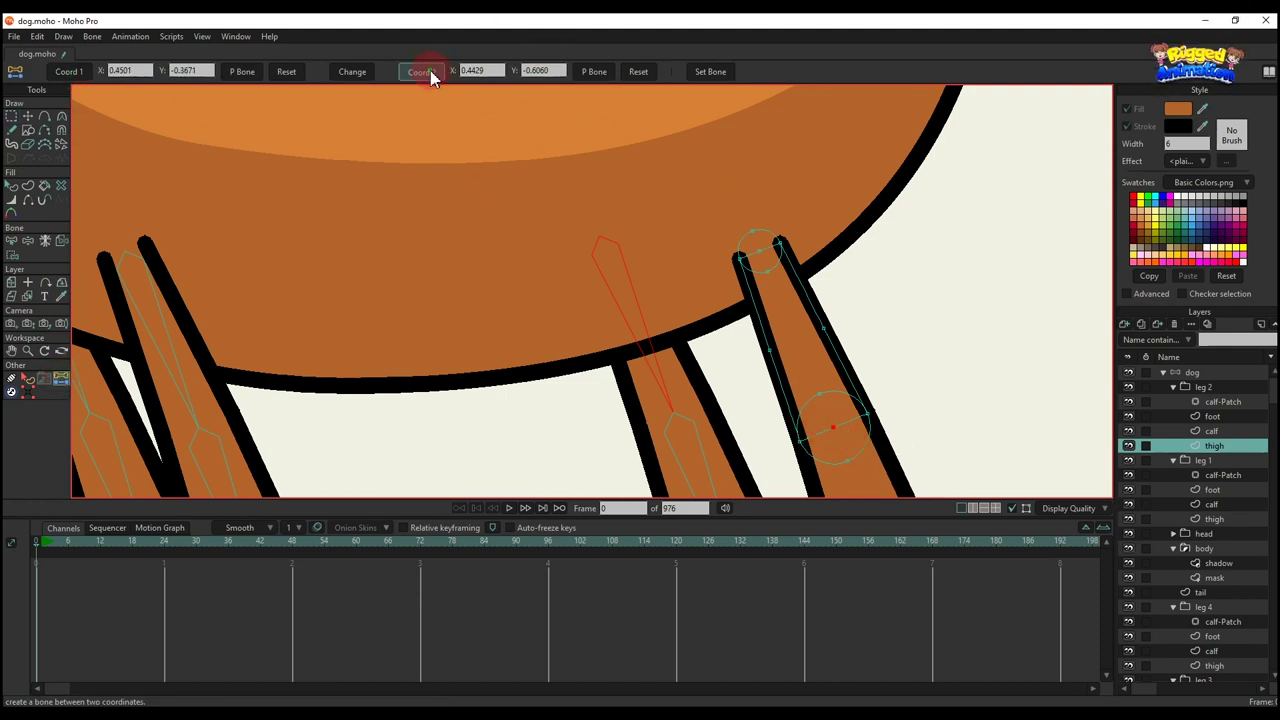
click(1192, 374)
click(713, 72)
- Split the segments across the joints of leg 2's calf shape to add a centre point at each end
scroll(778, 288, down, 3)
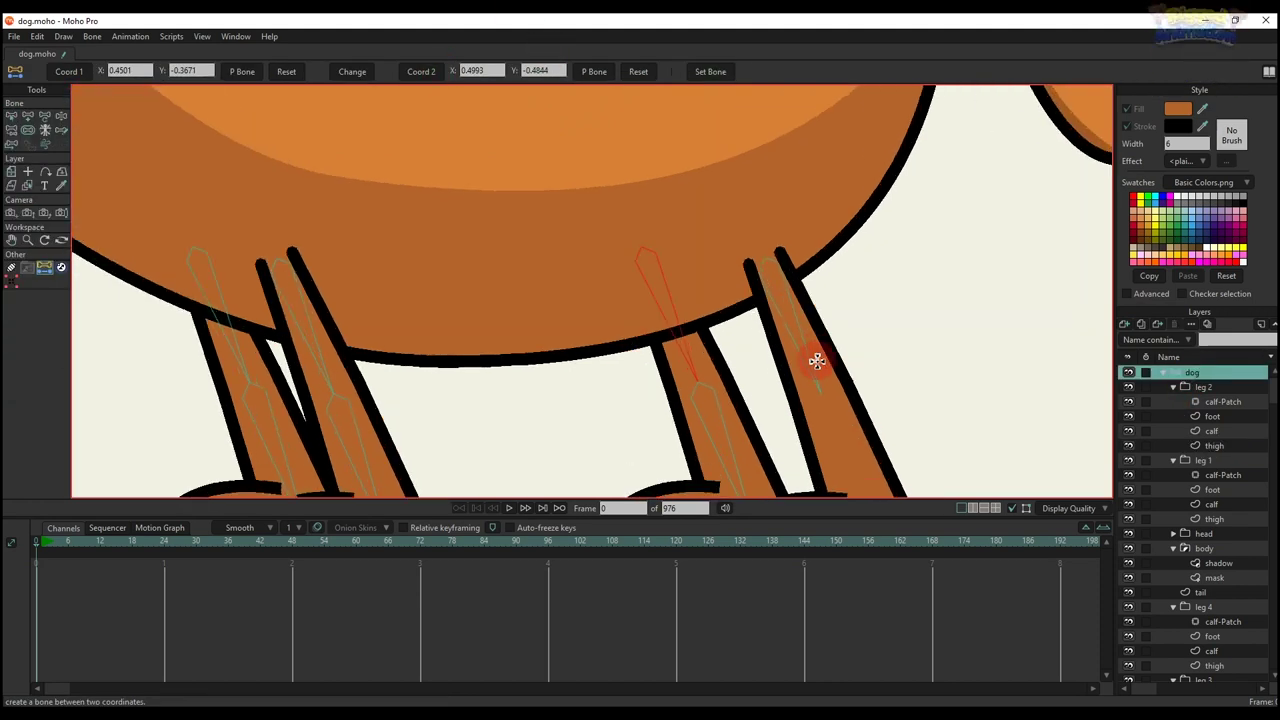
drag(864, 448, 806, 328)
ctrl+alt+click(806, 328)
key(g)
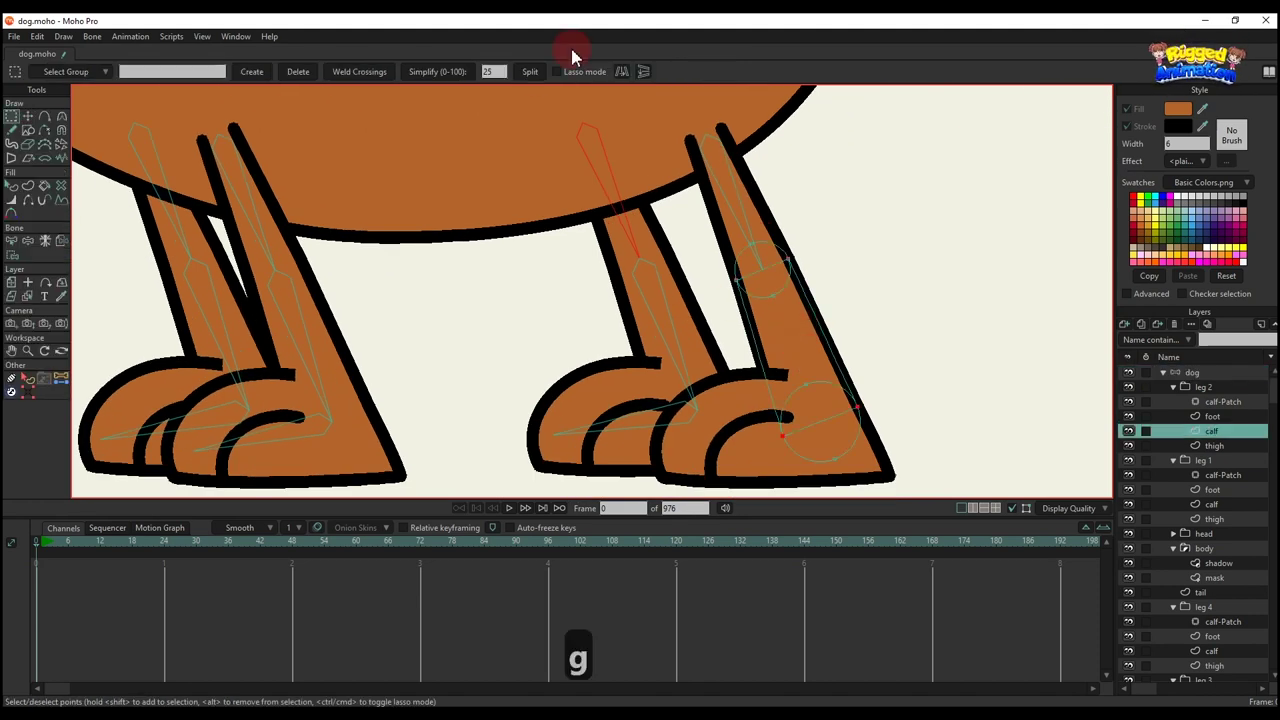
- Create a bone on the dog layer between the upper and lower joint centres of leg 2's calf
click(805, 280)
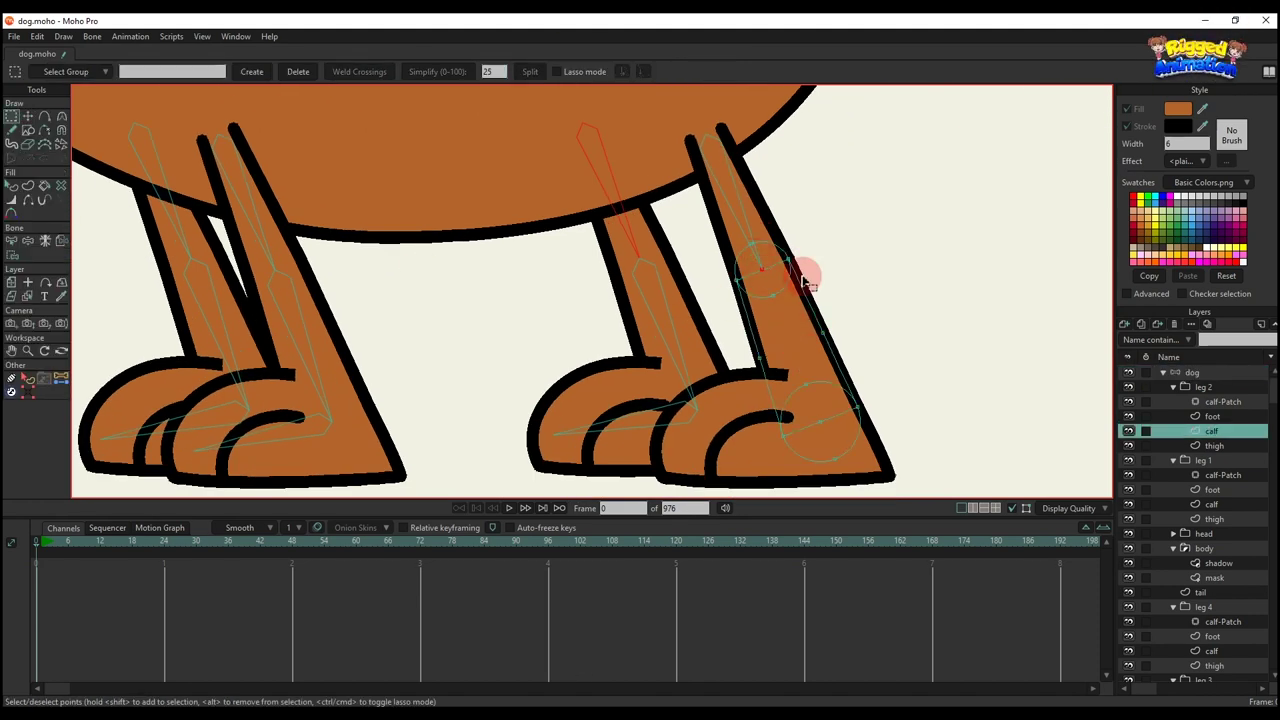
click(61, 378)
click(811, 419)
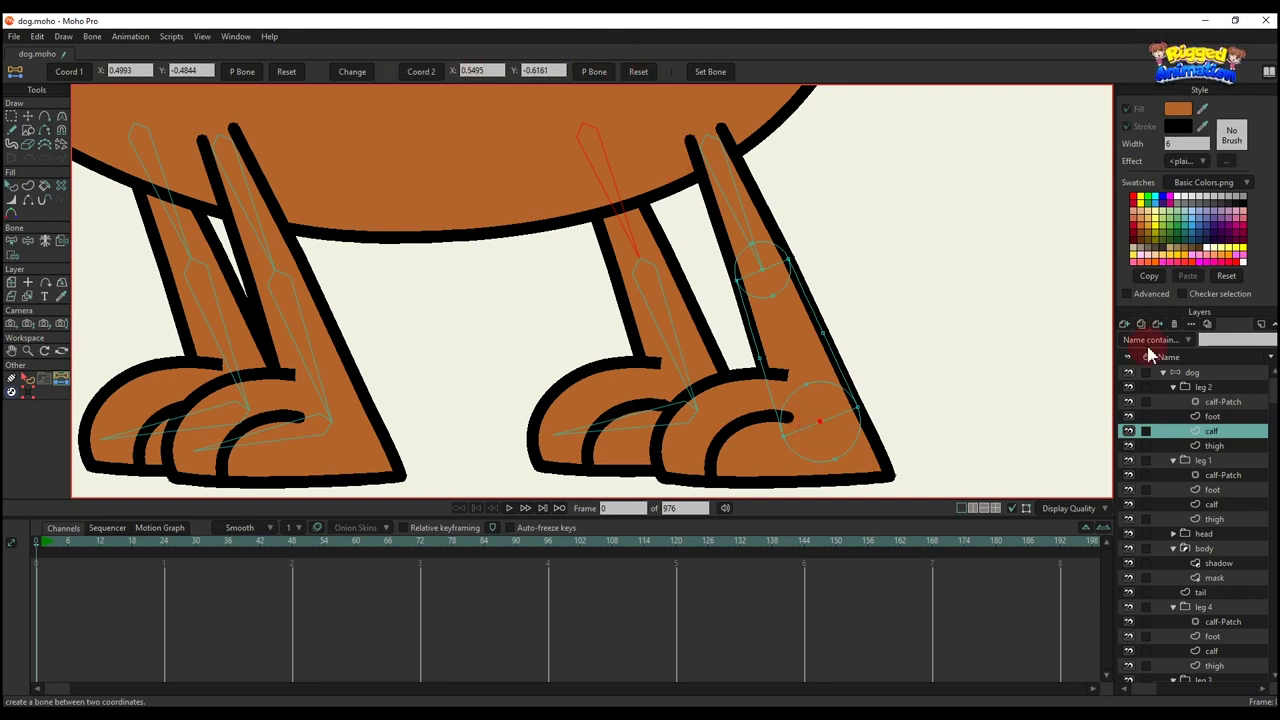
click(1193, 376)
click(717, 73)
- Add a foot bone from the ankle to the toes of leg 2 and reduce its strength
scroll(837, 358, down, 2)
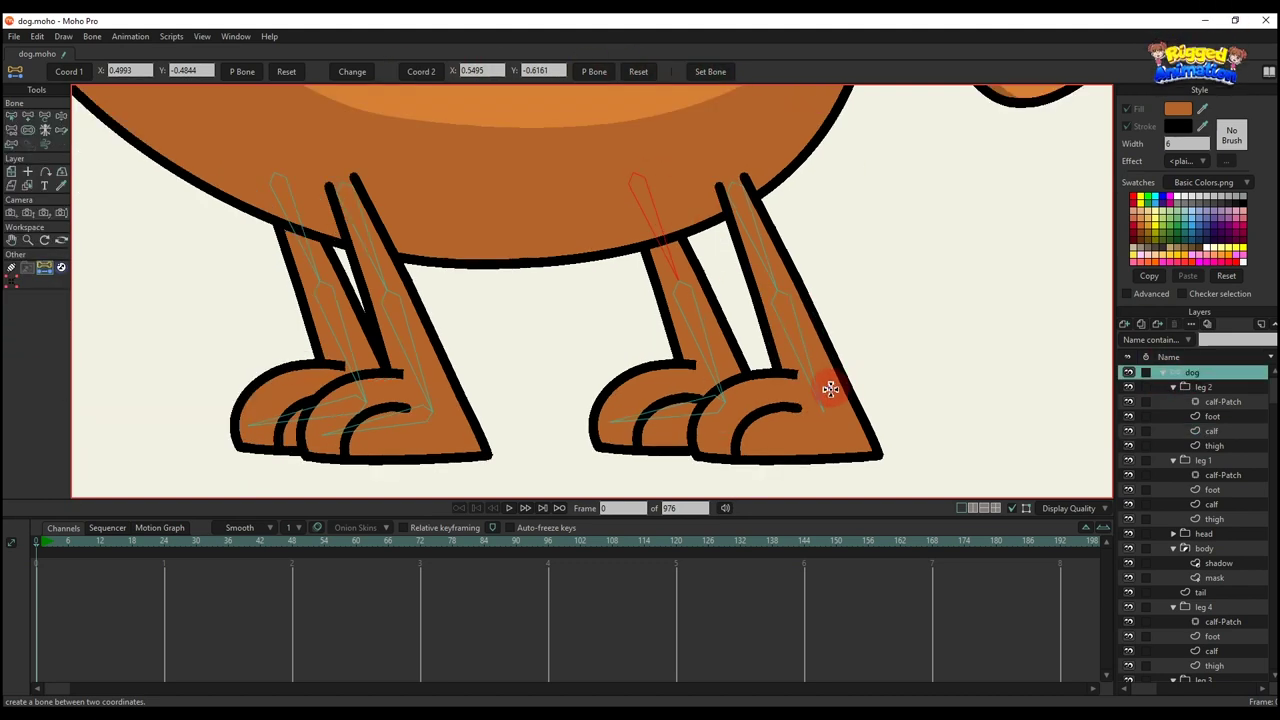
key(b)
drag(830, 386, 723, 396)
key(a)
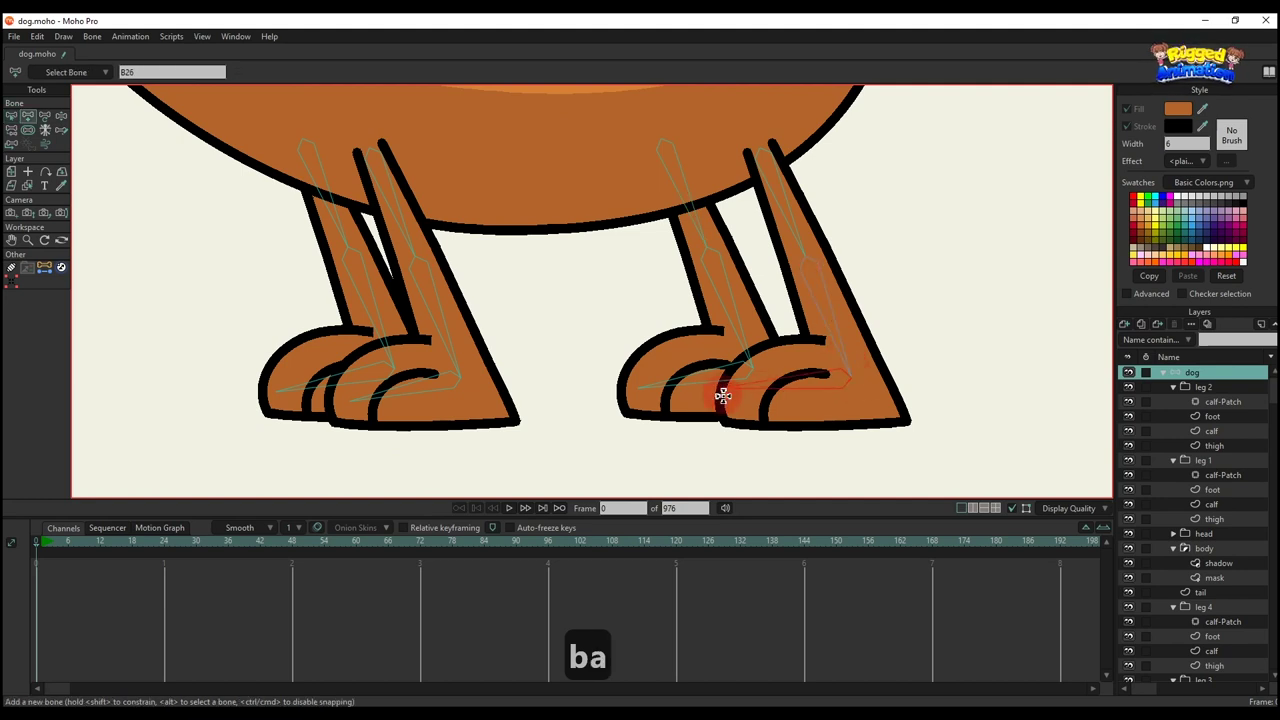
key(s)
- Parent leg 2's foot bone to its calf bone and the calf bone to its thigh bone
scroll(737, 400, down, 2)
key(p)
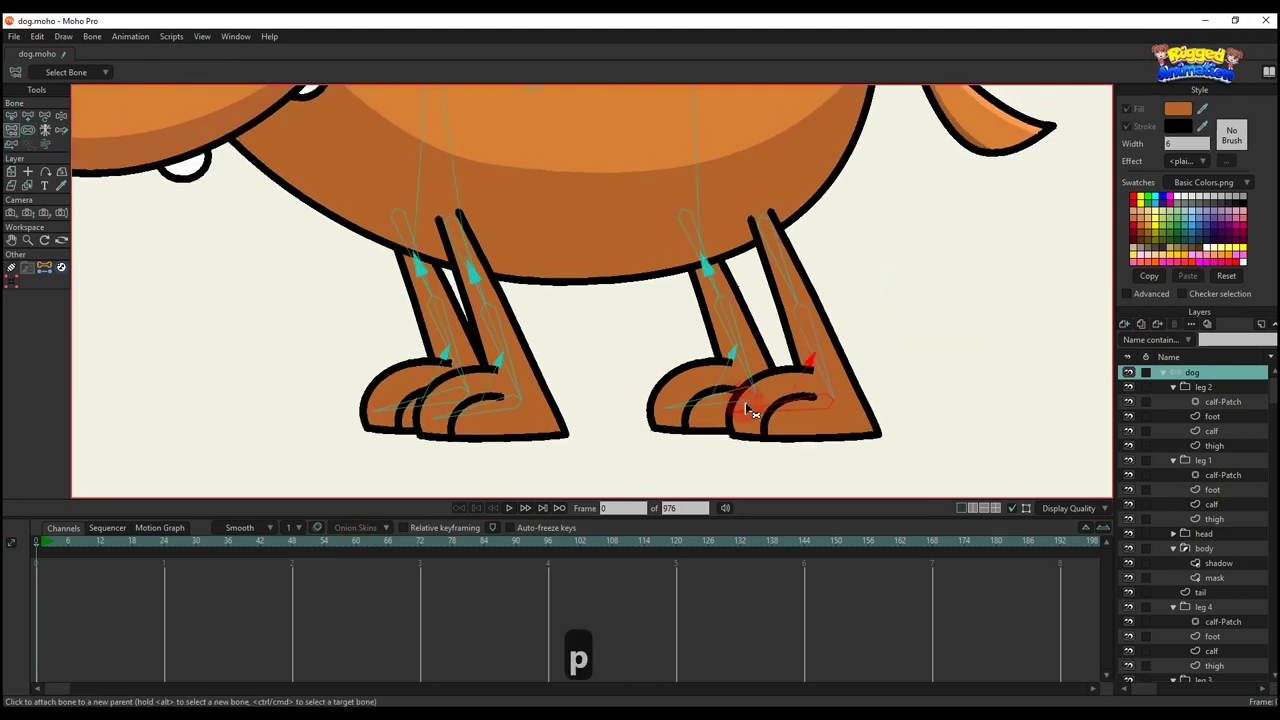
scroll(825, 380, up, 1)
key(b)
scroll(823, 371, up, 1)
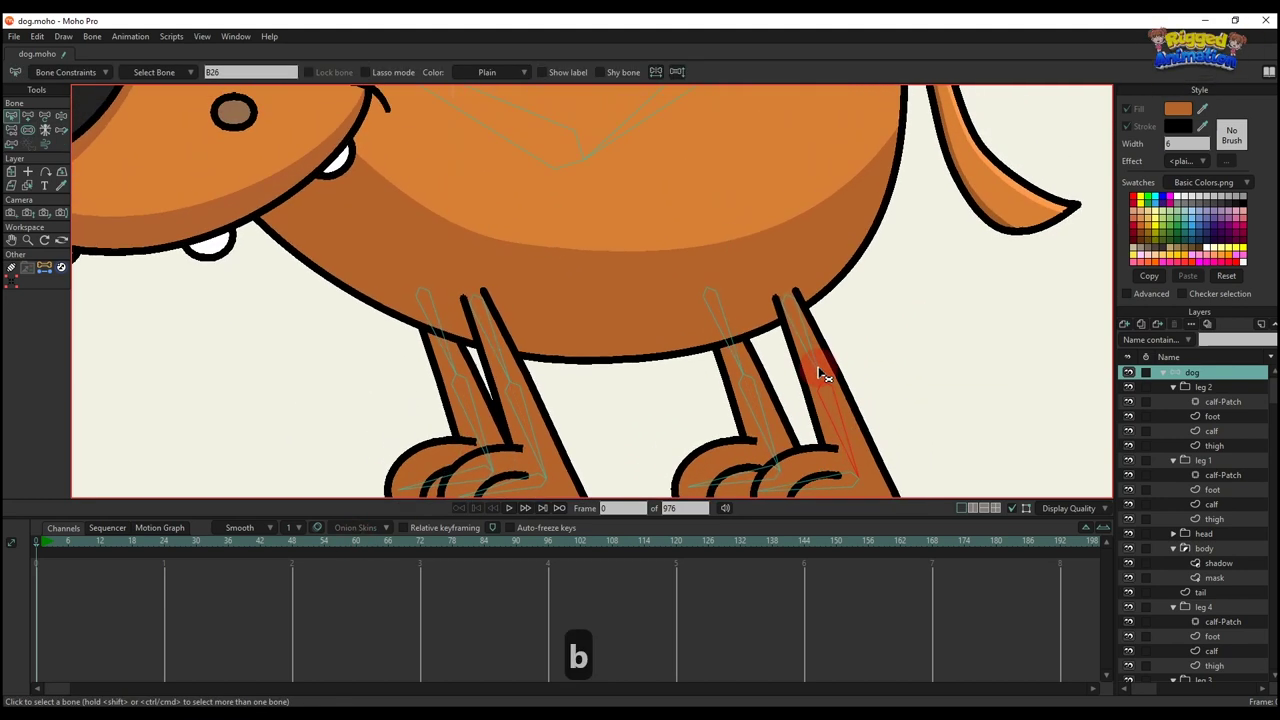
key(p)
- Parent leg 2's thigh bone to the rear body bone
scroll(810, 360, down, 2)
key(b)
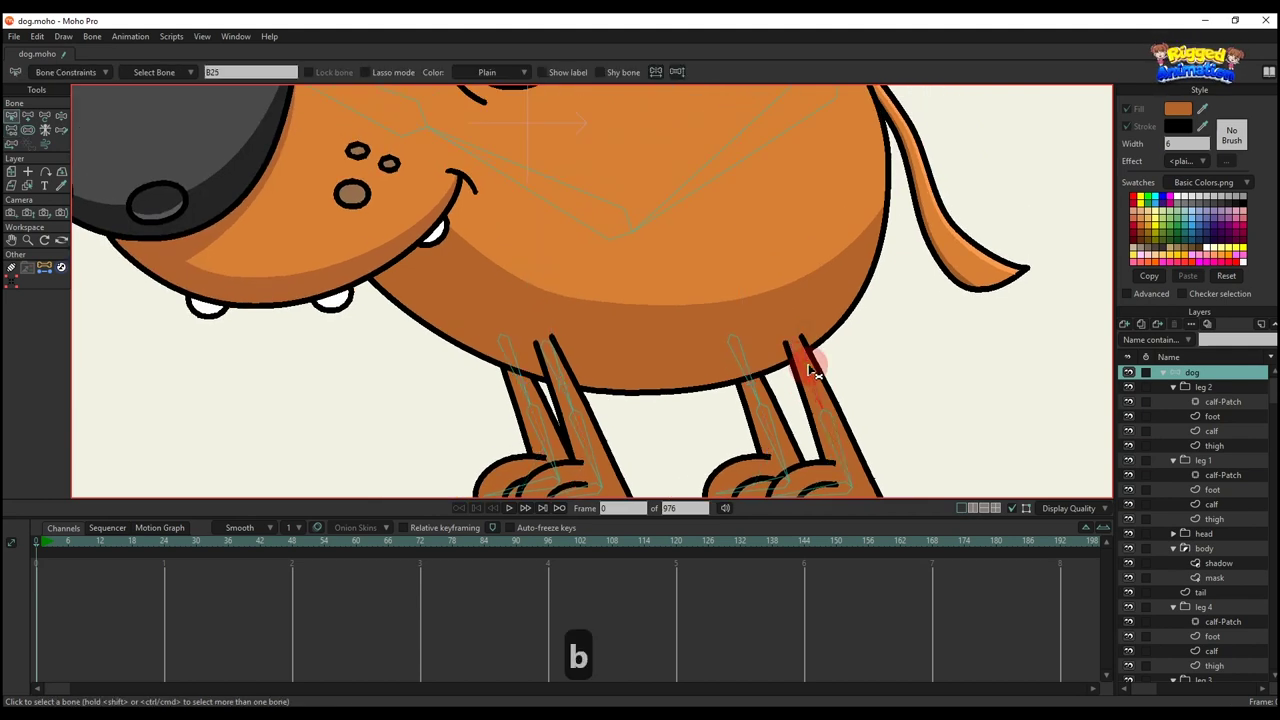
scroll(806, 368, down, 1)
key(p)
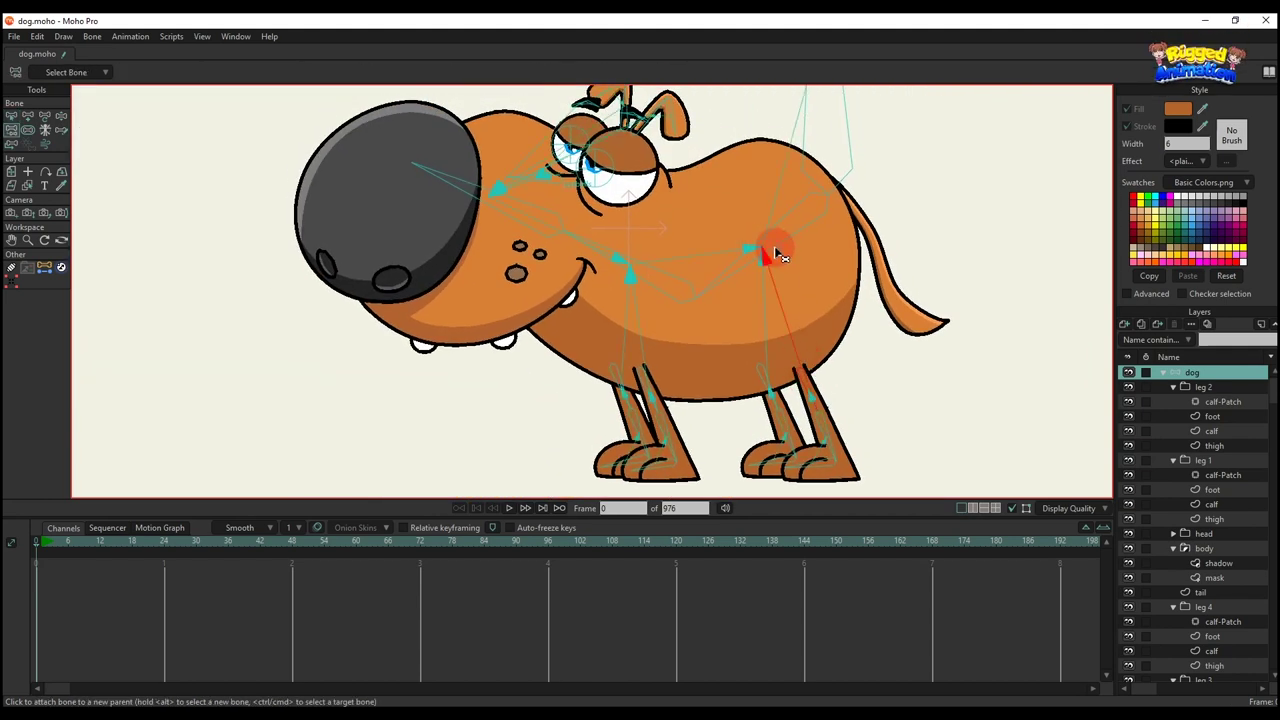
- Examine the points of the tail layer's shape and return to the dog bone layer
scroll(778, 256, down, 2)
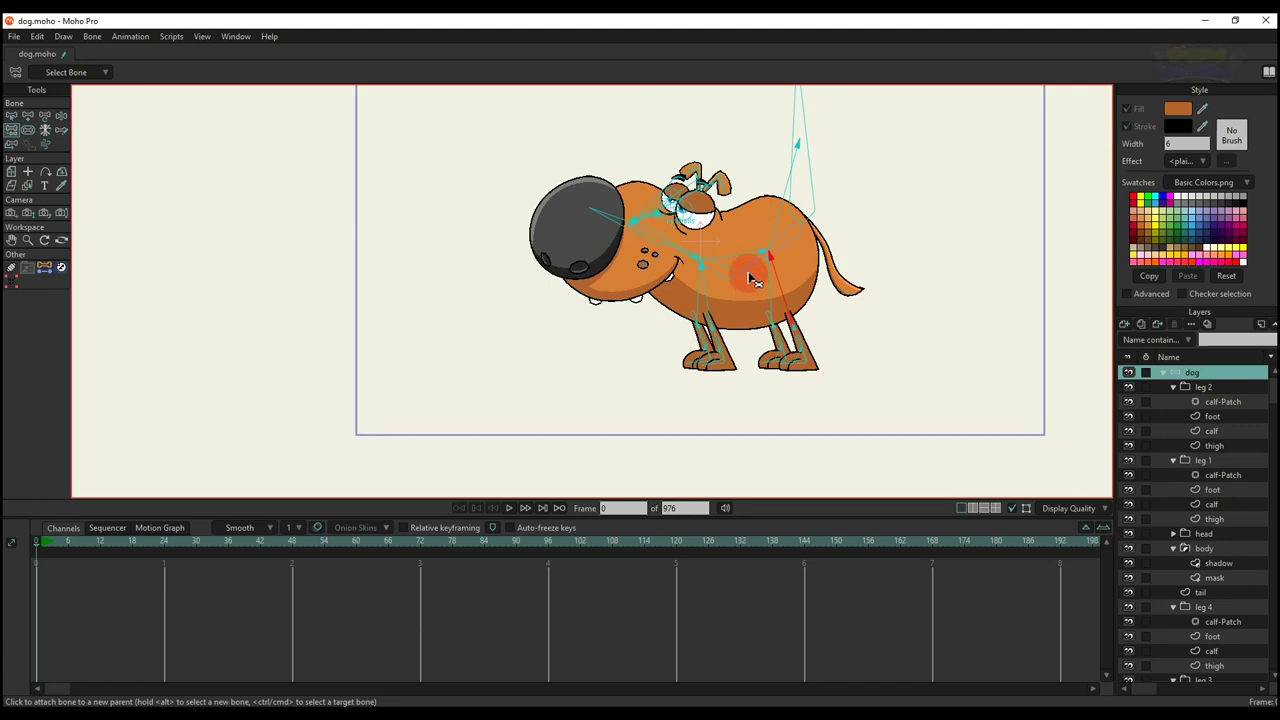
scroll(752, 280, up, 3)
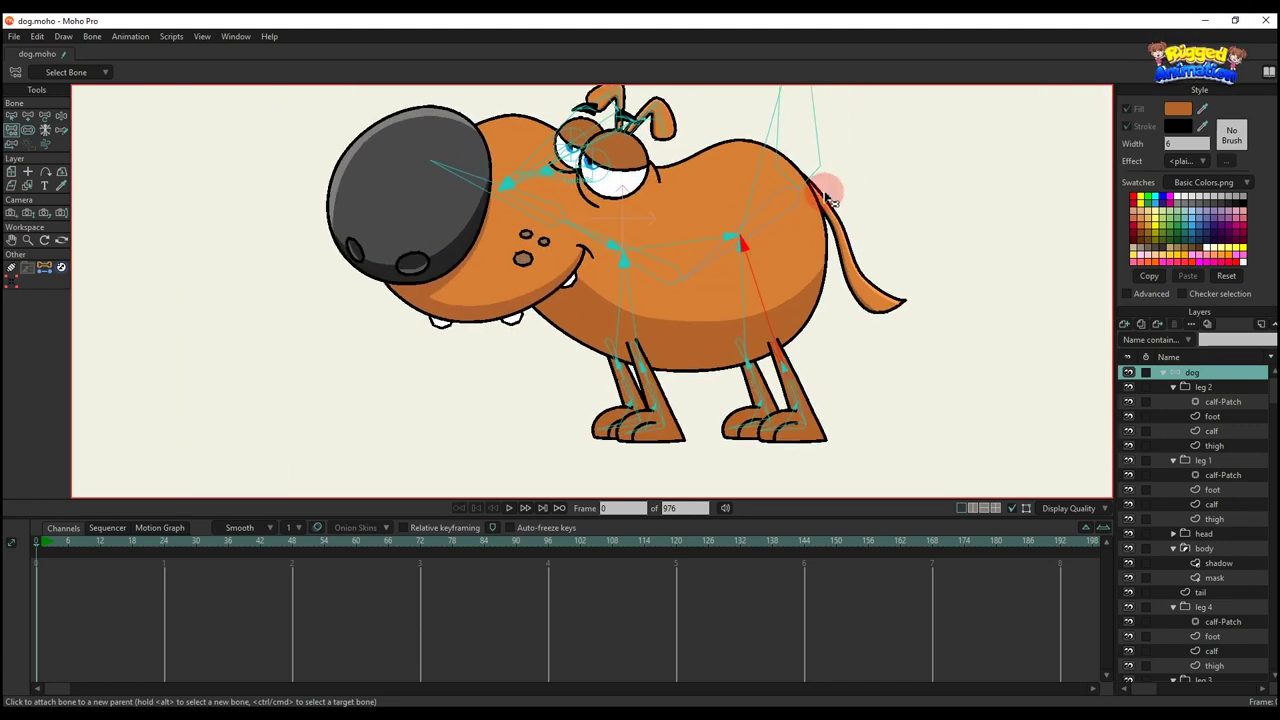
ctrl+alt+click(876, 310)
scroll(811, 217, up, 2)
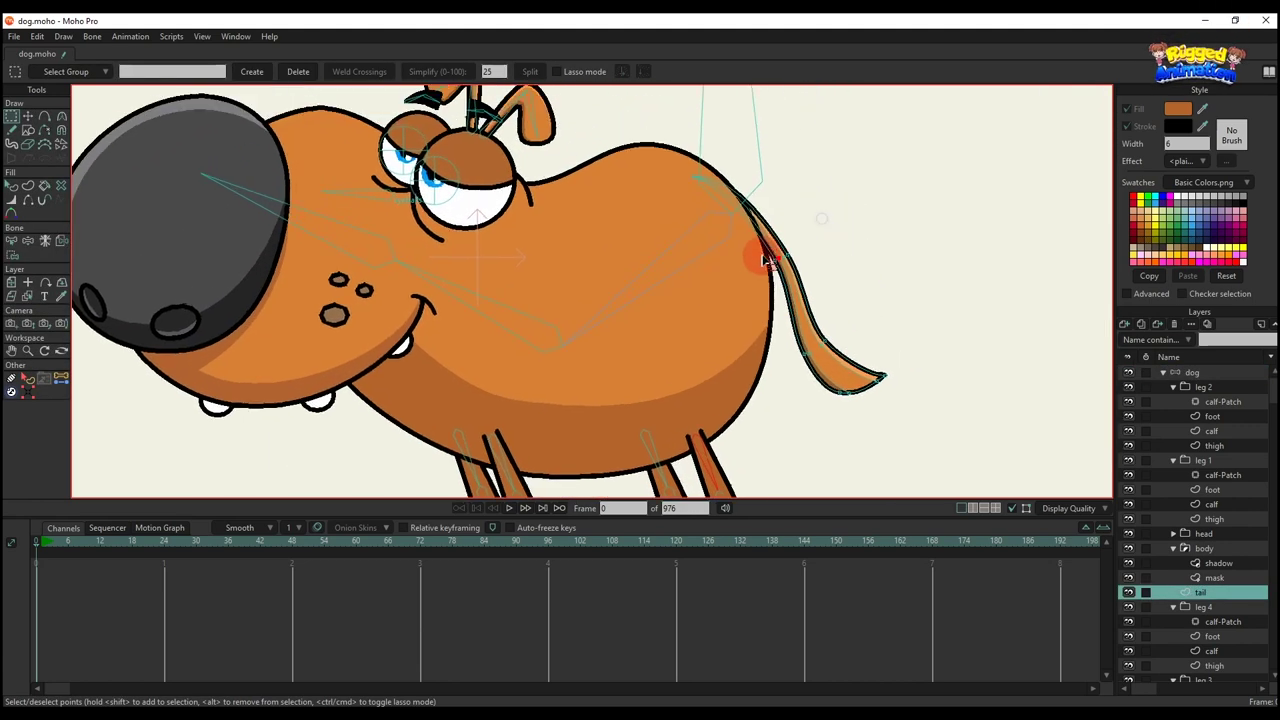
scroll(785, 258, up, 1)
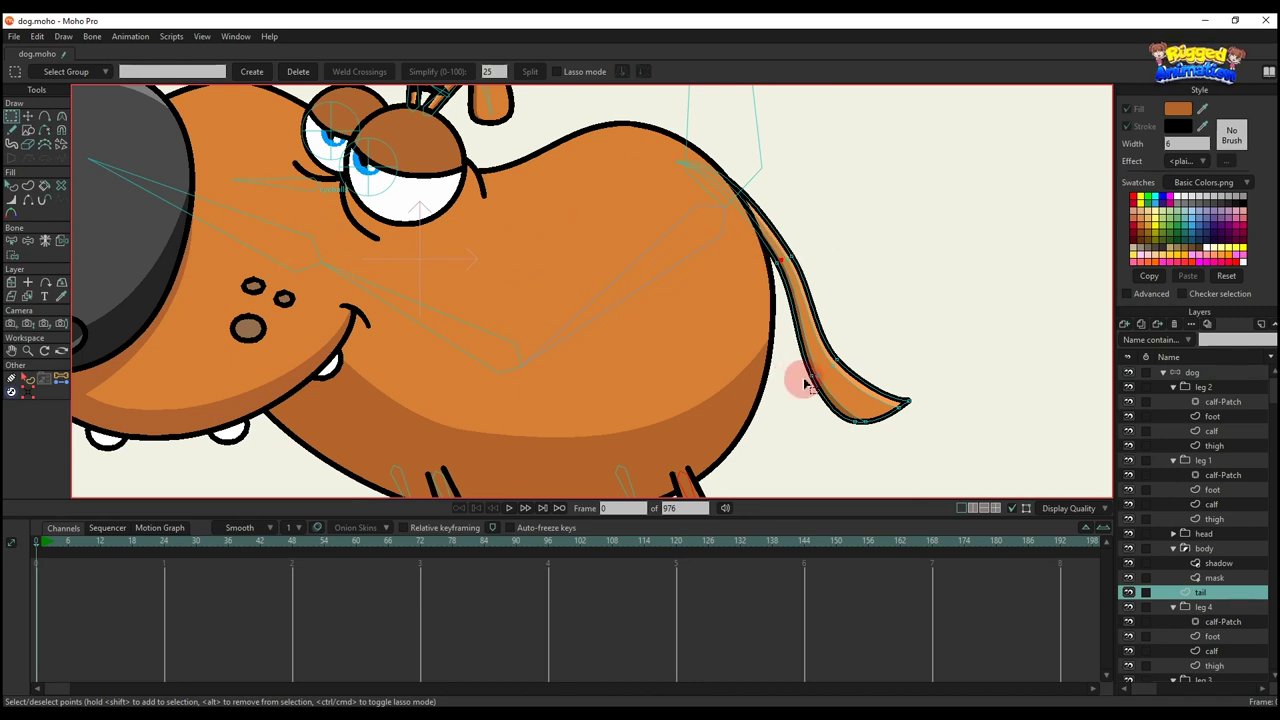
click(1228, 376)
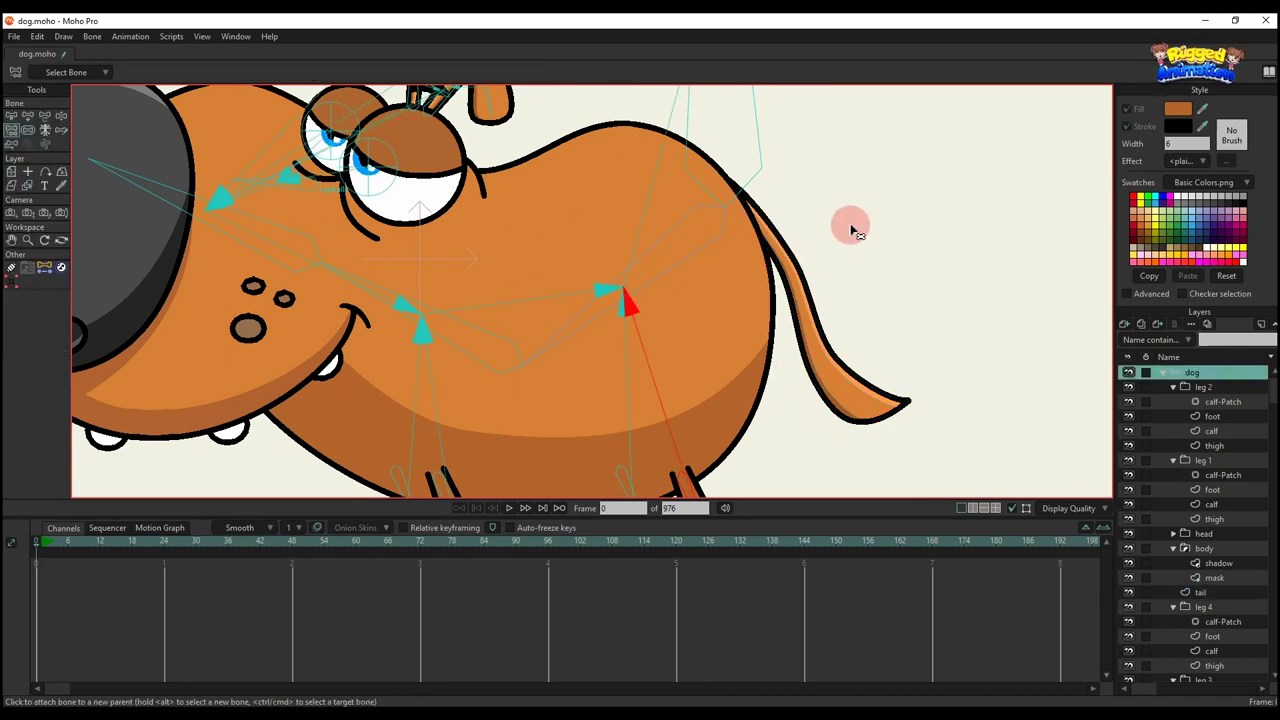
- Add a chain of three bones along the tail, running from the rump to the tail tip, starting from the rear body bone
key(b)
click(720, 240)
key(a)
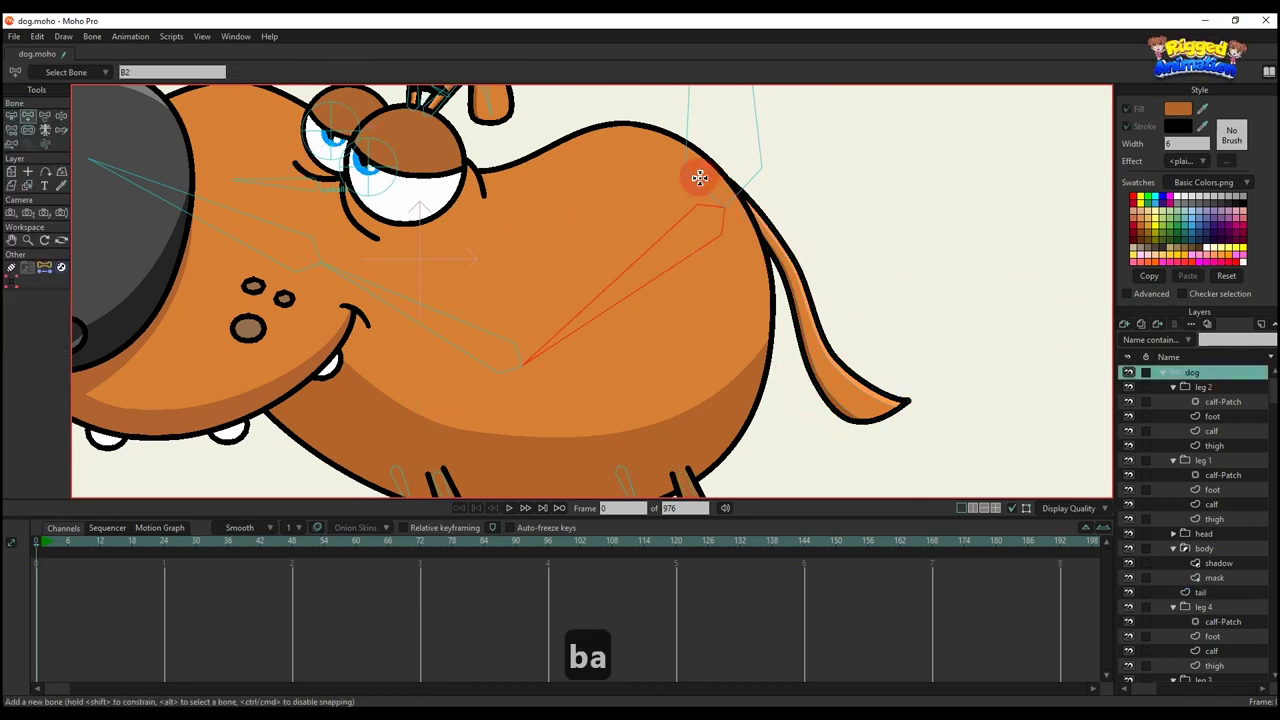
drag(699, 177, 857, 405)
- Reduce the bone strength of the tail bones to 0
key(s)
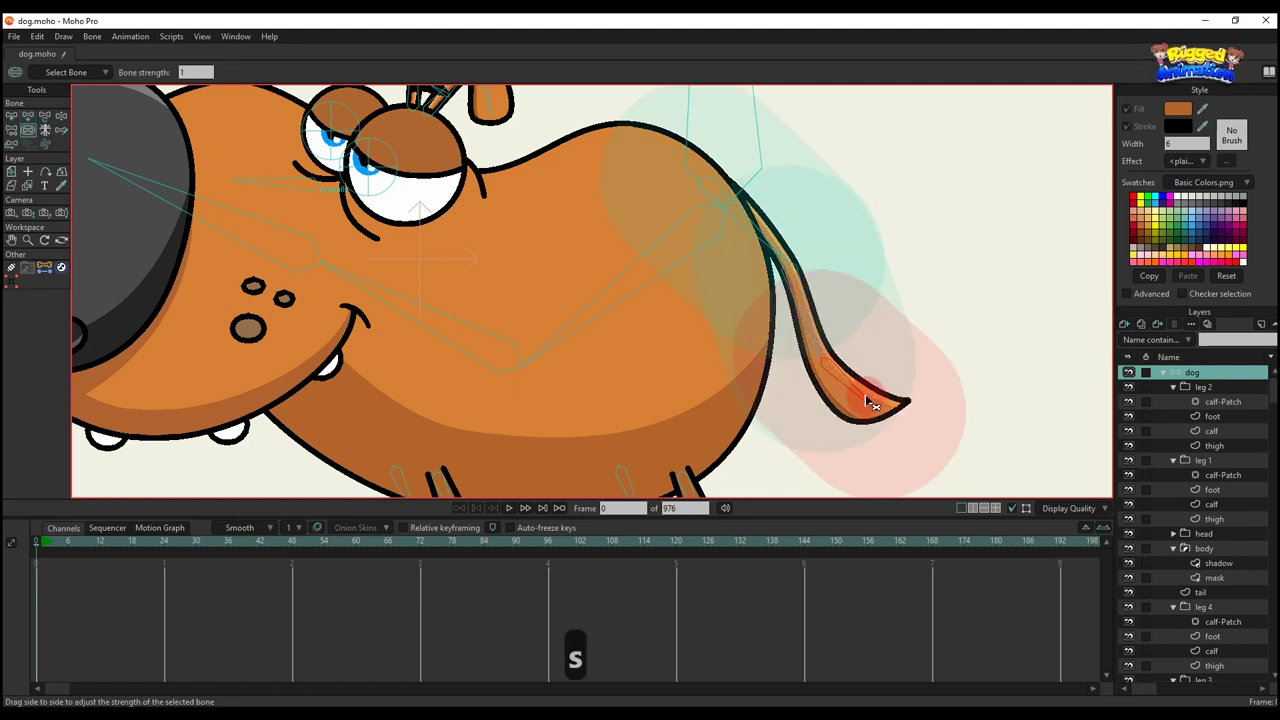
click(676, 302)
drag(685, 278, 713, 316)
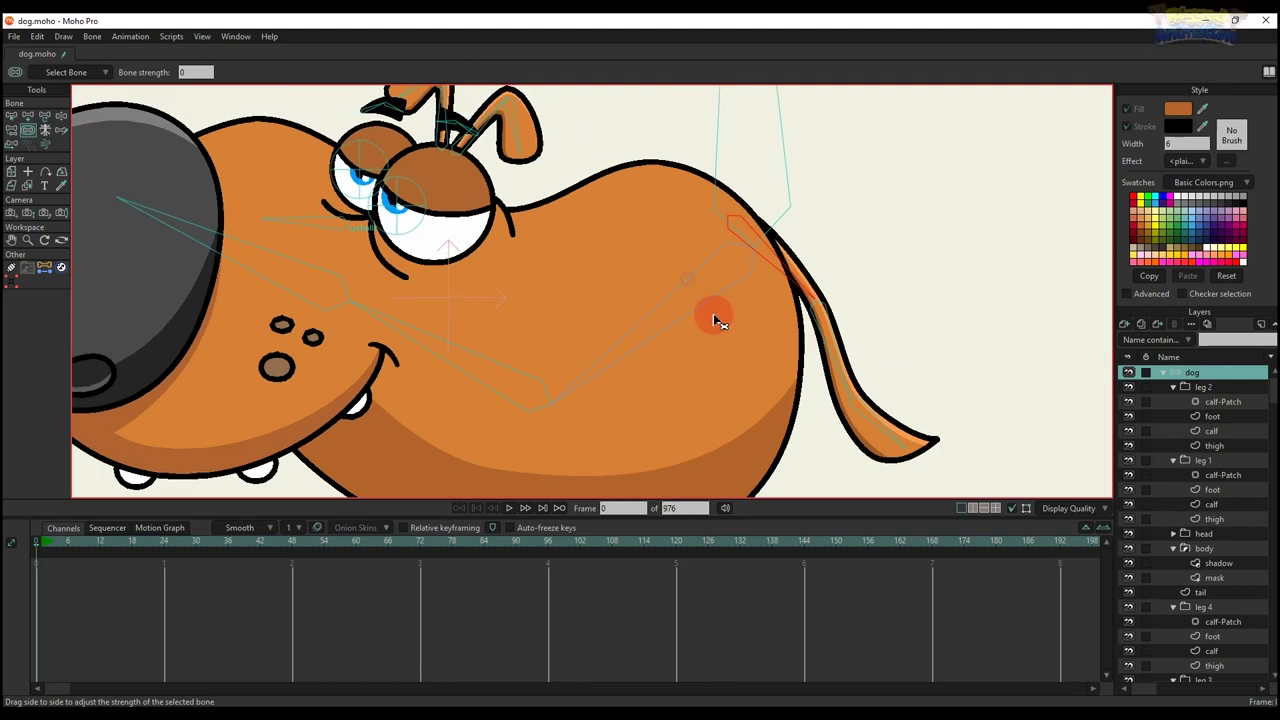
- Check the parent links of the tail's tip, middle and base bones up to the rear body bone
scroll(741, 303, up, 1)
scroll(851, 391, up, 1)
key(n)
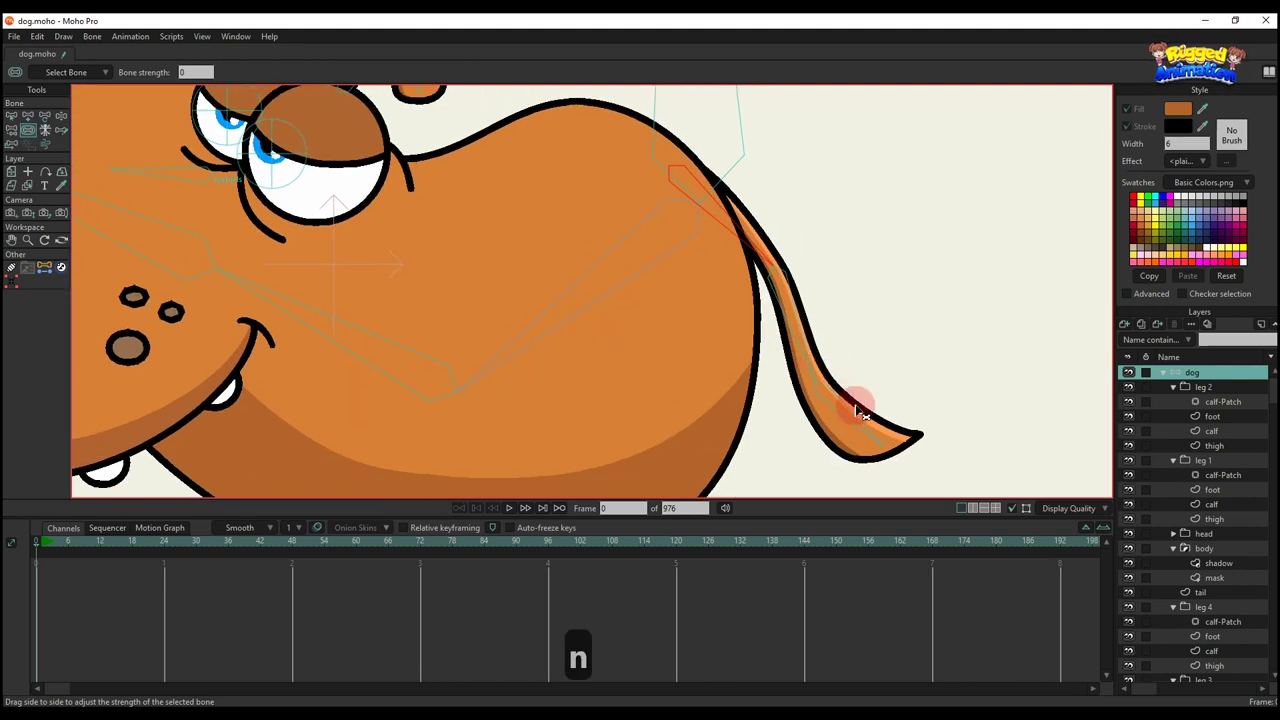
key(b)
click(853, 422)
scroll(829, 369, up, 2)
key(p)
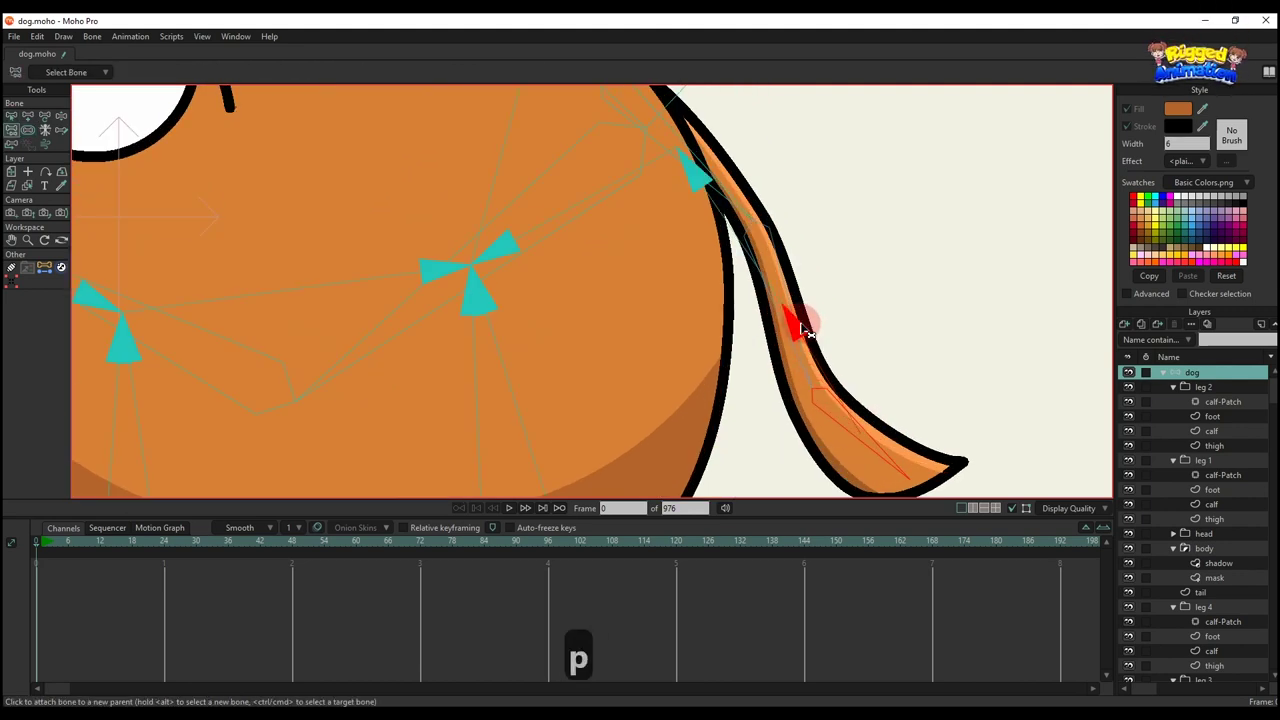
drag(800, 287, 845, 365)
key(n)
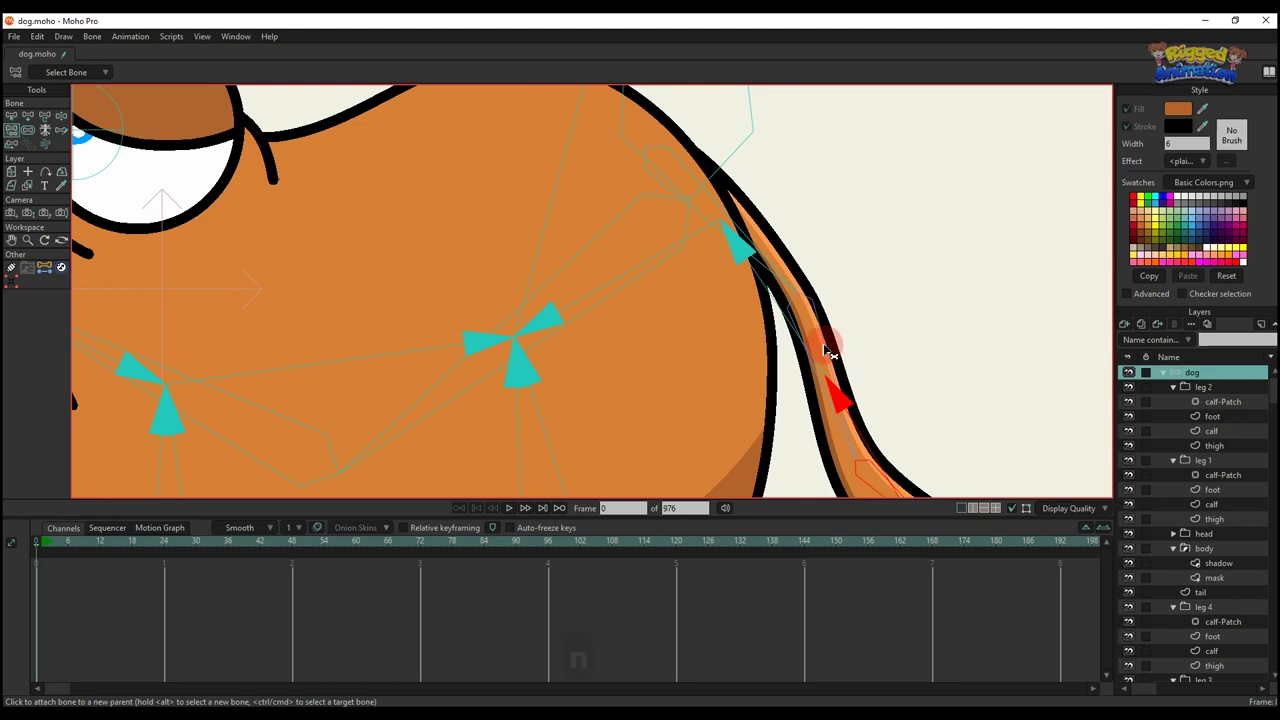
key(b)
scroll(828, 352, down, 2)
key(p)
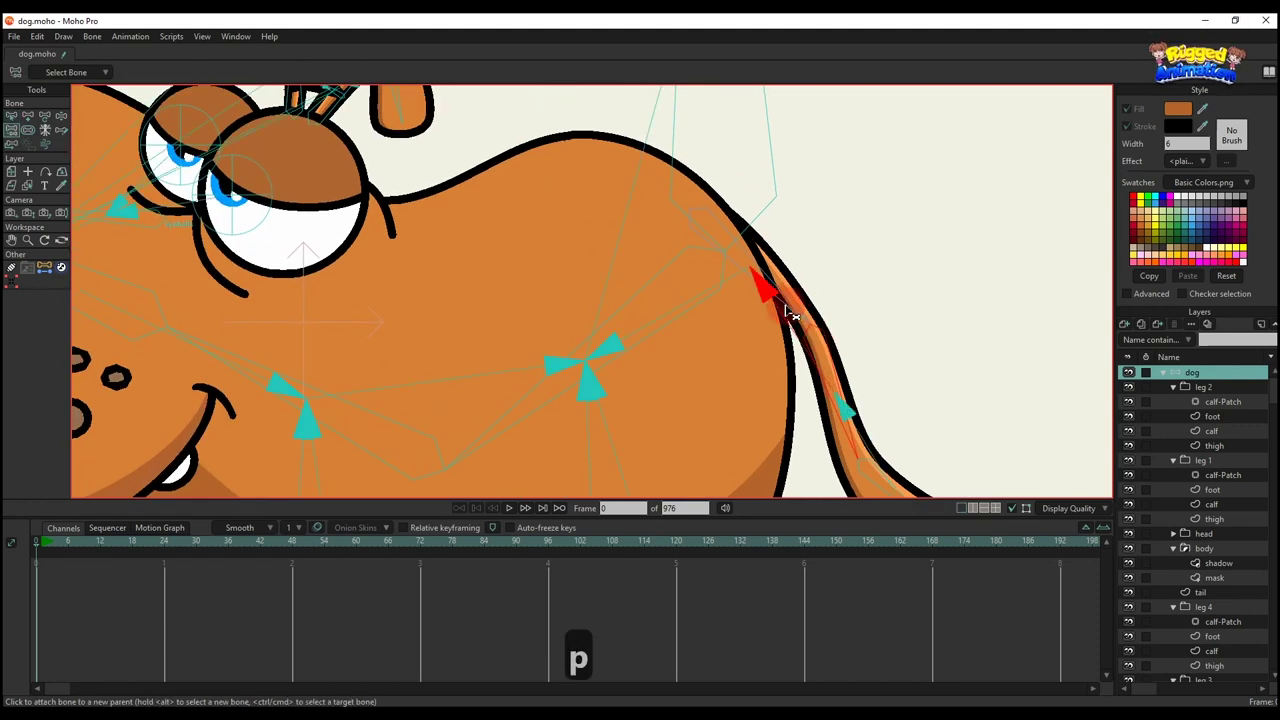
scroll(790, 312, down, 1)
key(b)
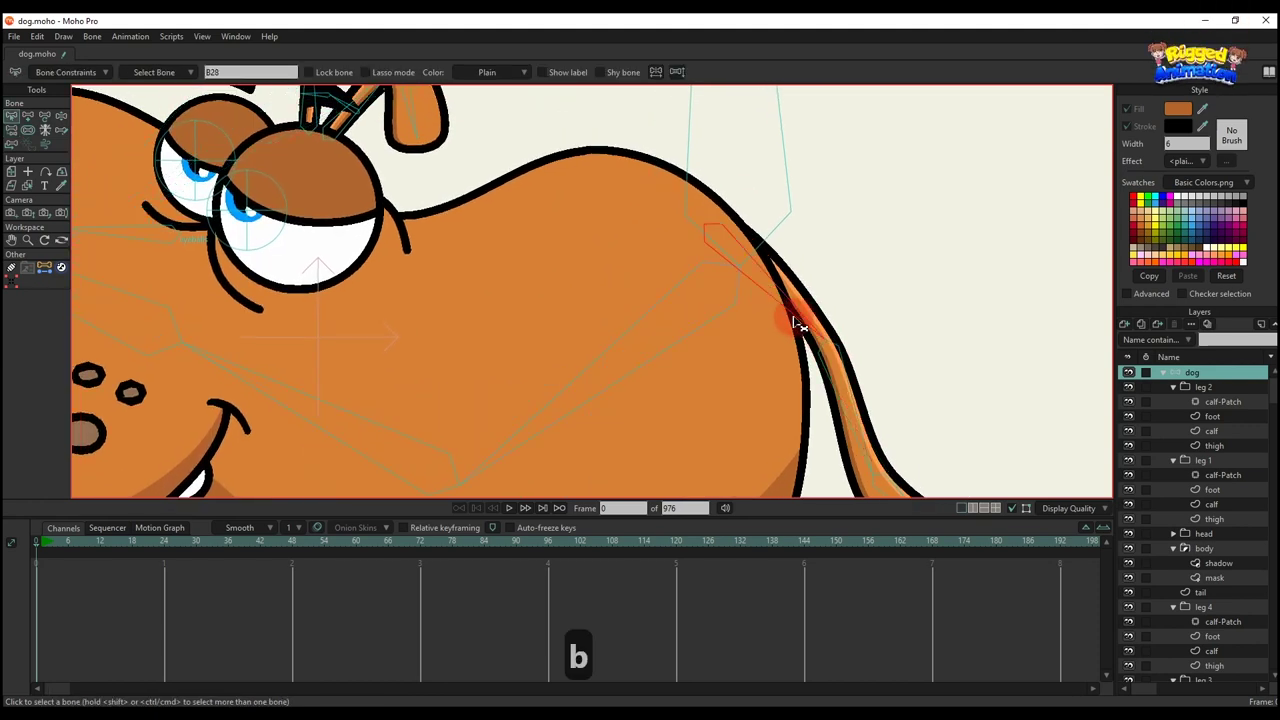
key(p)
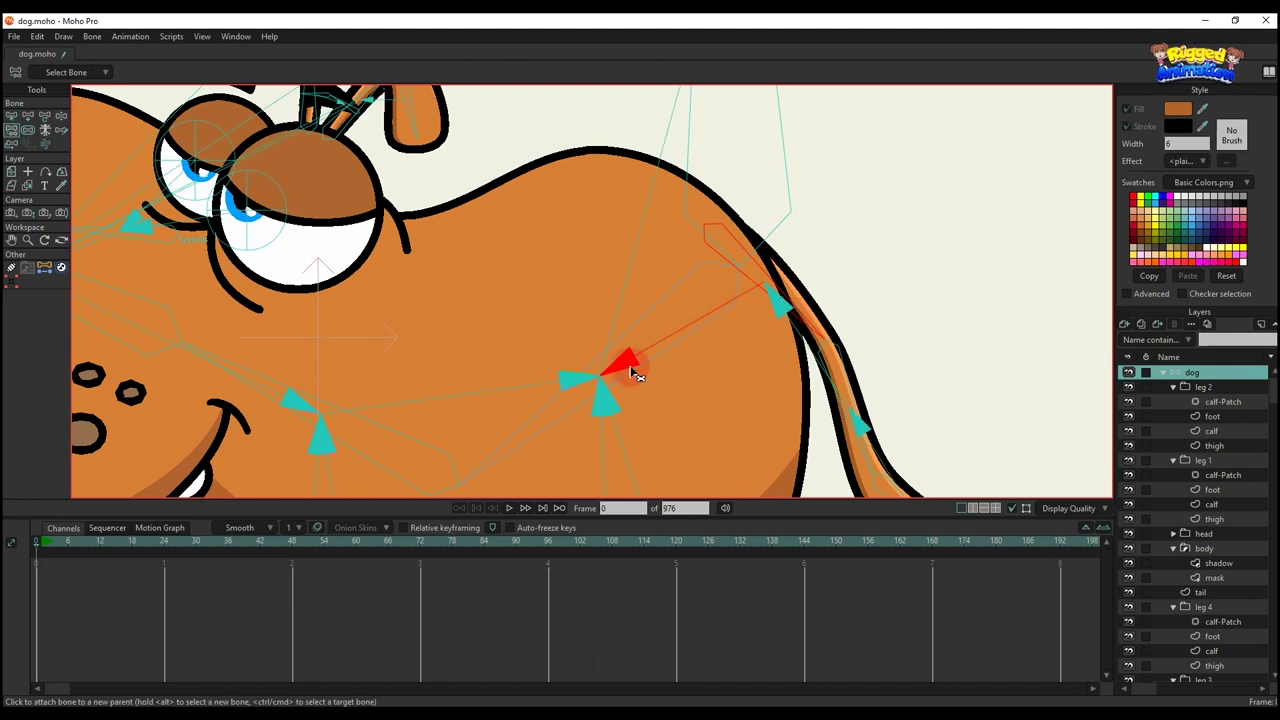
scroll(641, 360, down, 5)
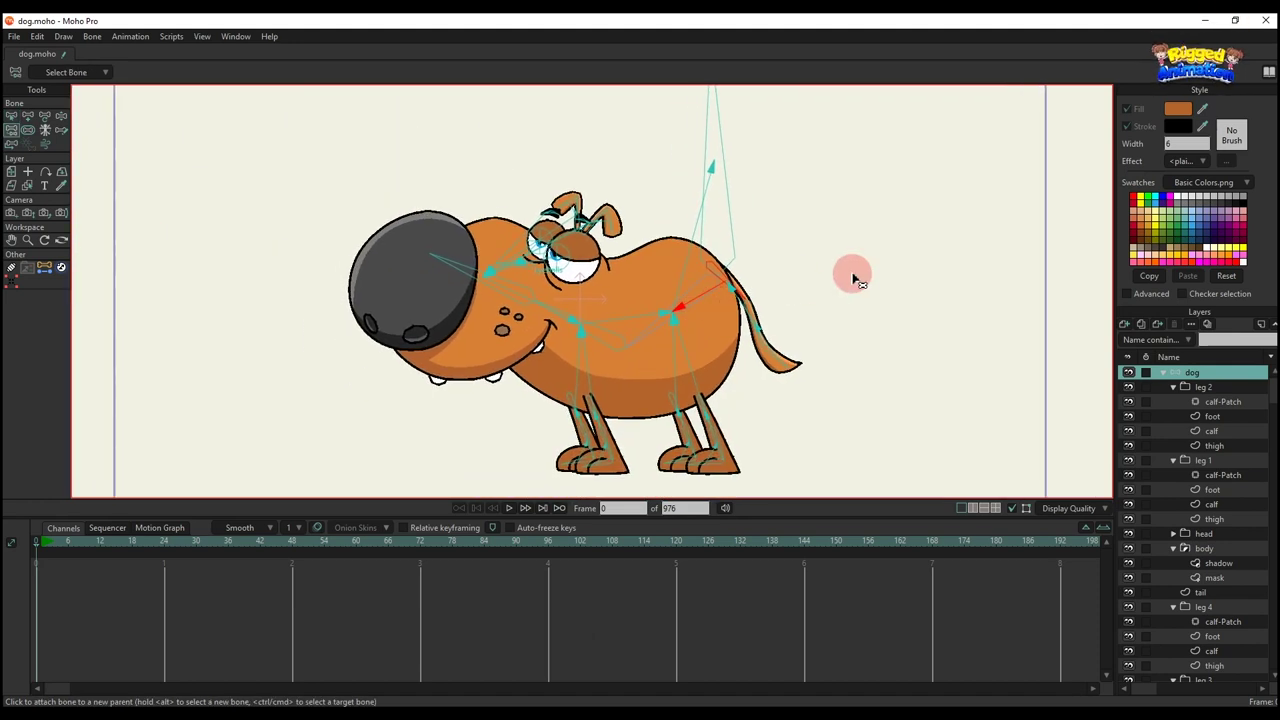
key(a)
key(p)
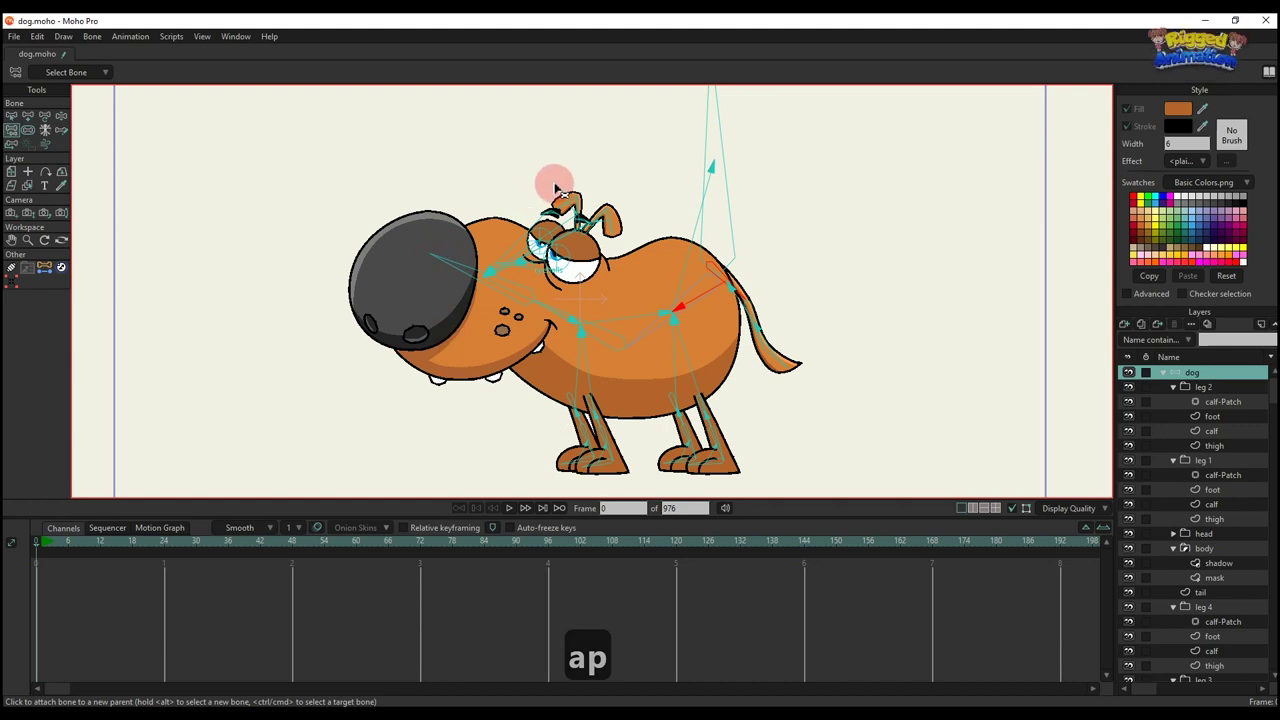
- Bind the rear points of the body's mask layer to the rear body bone
scroll(690, 397, up, 2)
alt+right_click(697, 388)
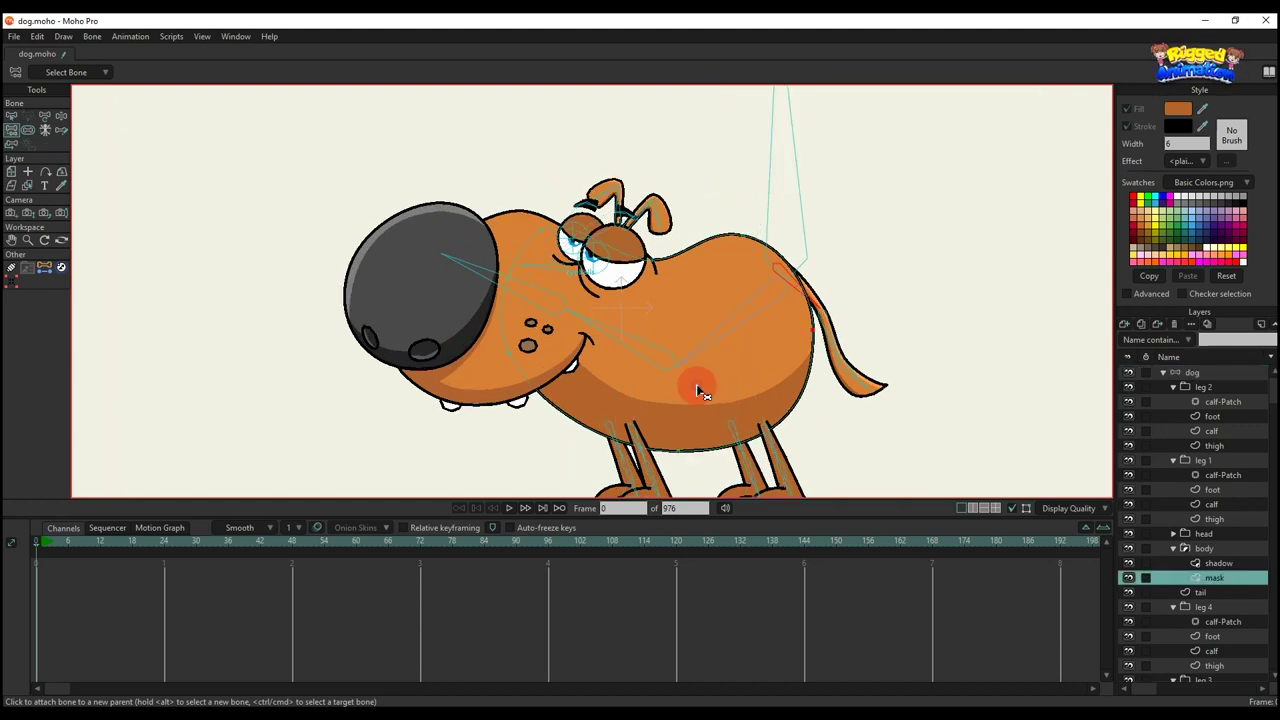
scroll(733, 338, down, 2)
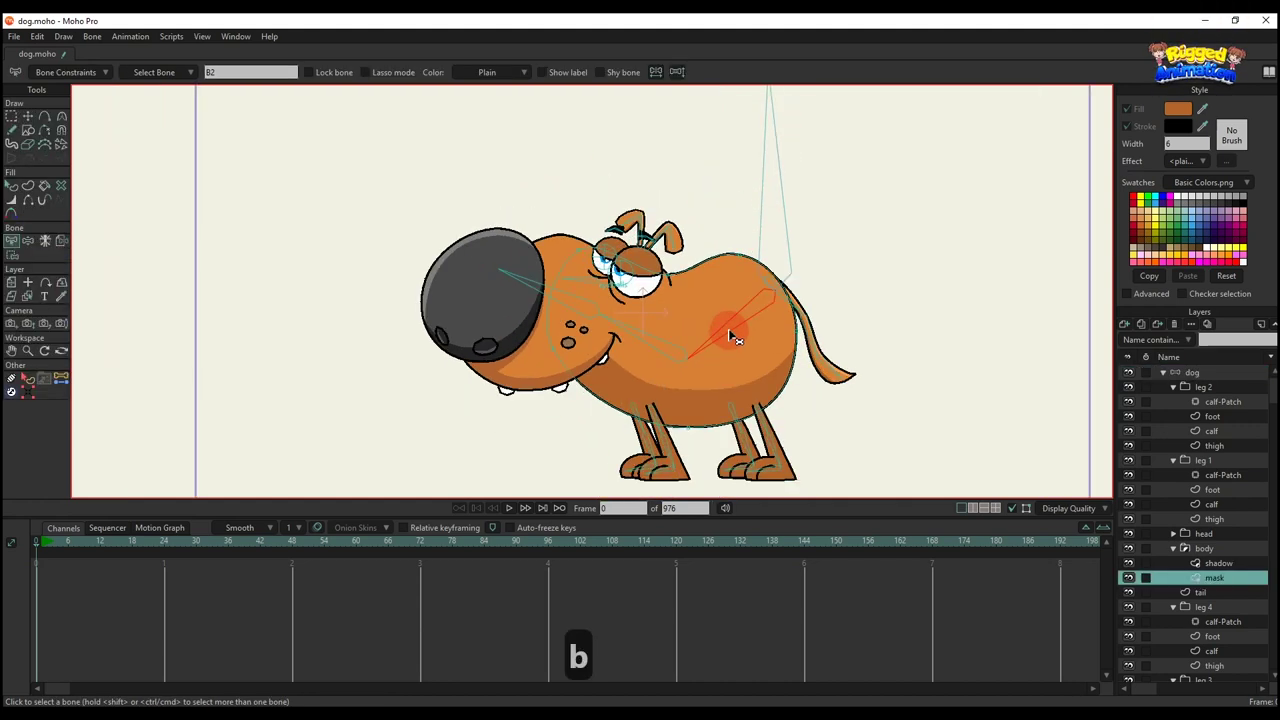
key(i)
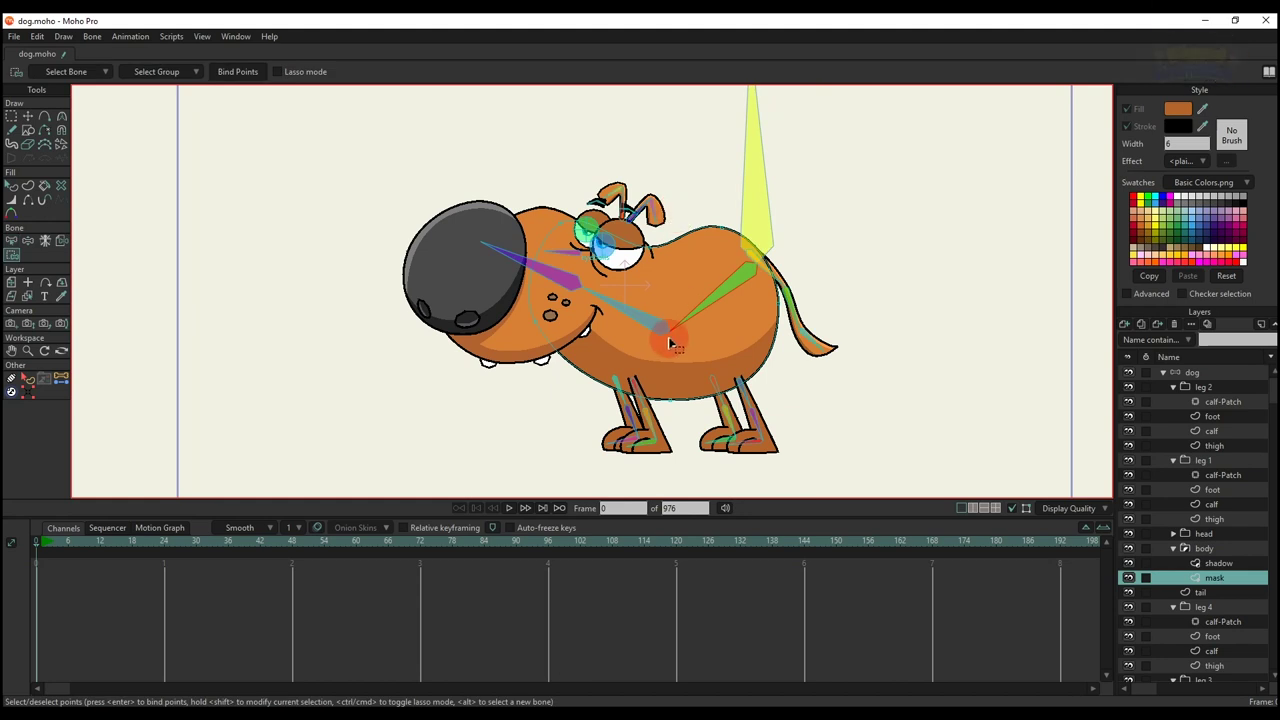
drag(651, 197, 910, 473)
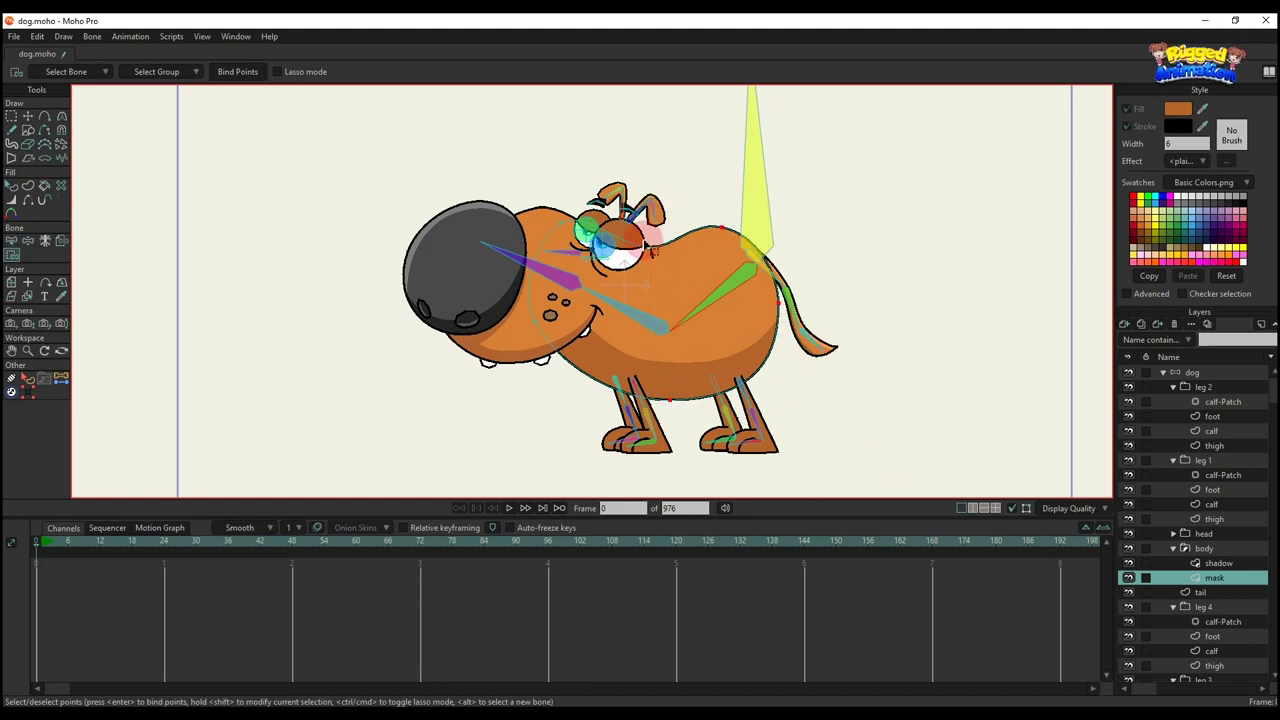
click(240, 72)
click(1105, 457)
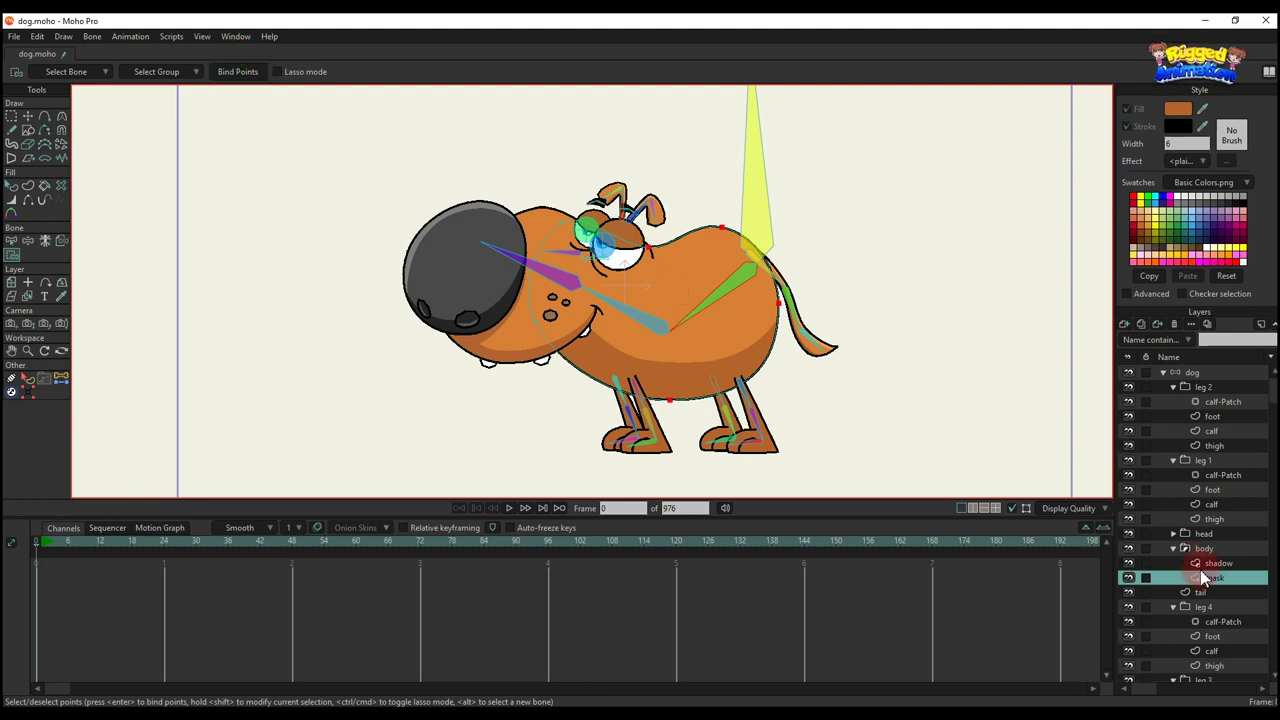
- Bind the rear points of the body's shadow layer to the rear body bone
click(1218, 564)
scroll(683, 248, up, 1)
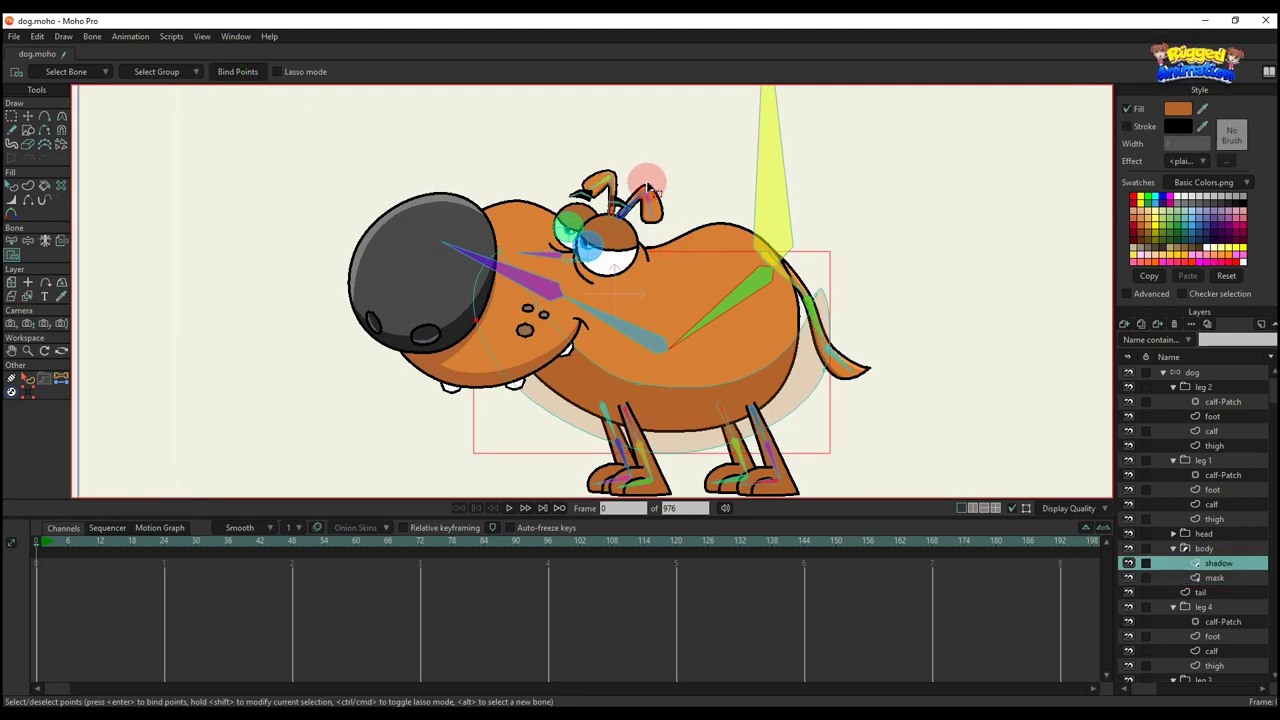
drag(624, 163, 985, 558)
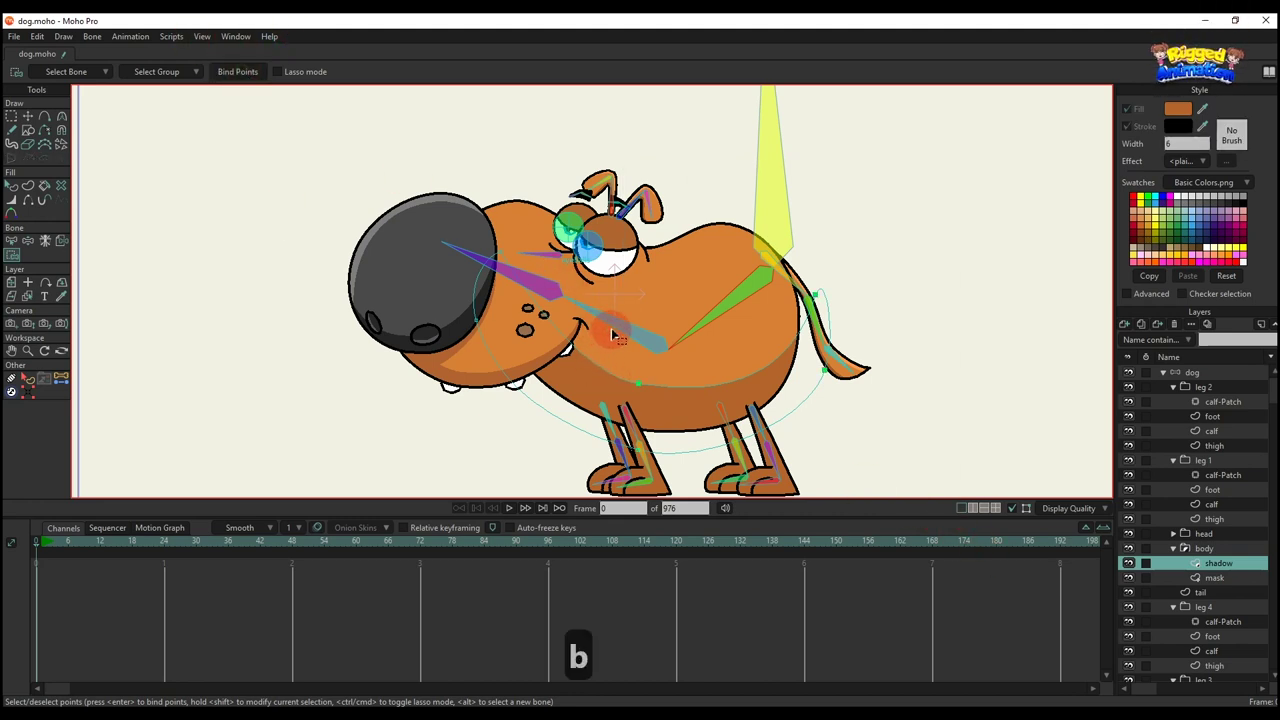
- Bind the front points of the body's shadow and mask layers to the front body bone
key(b)
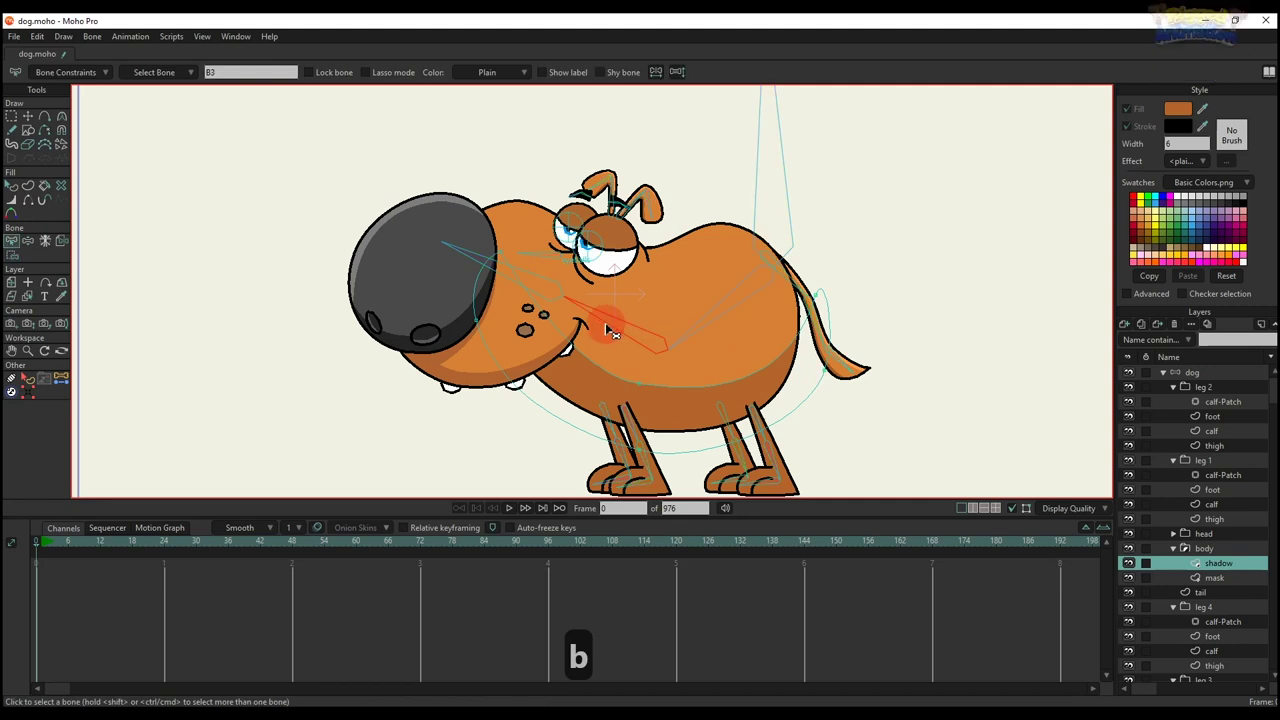
key(i)
drag(387, 165, 584, 478)
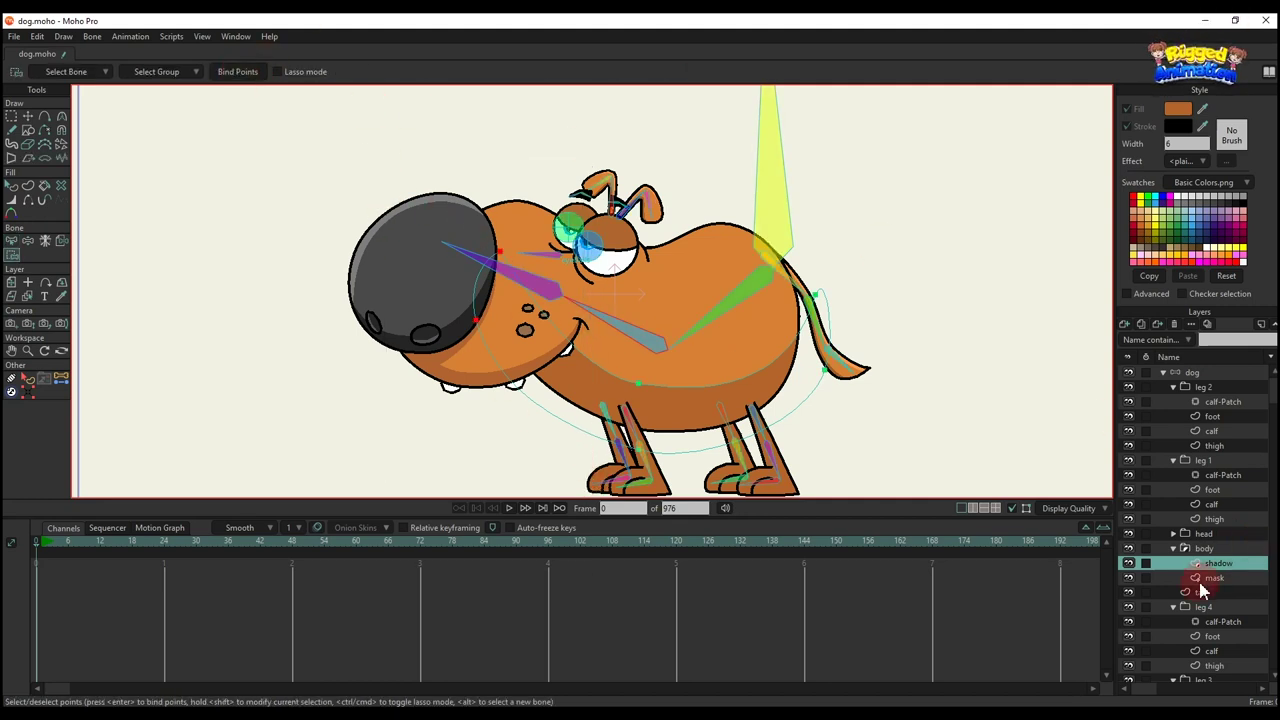
click(1212, 580)
drag(431, 168, 598, 466)
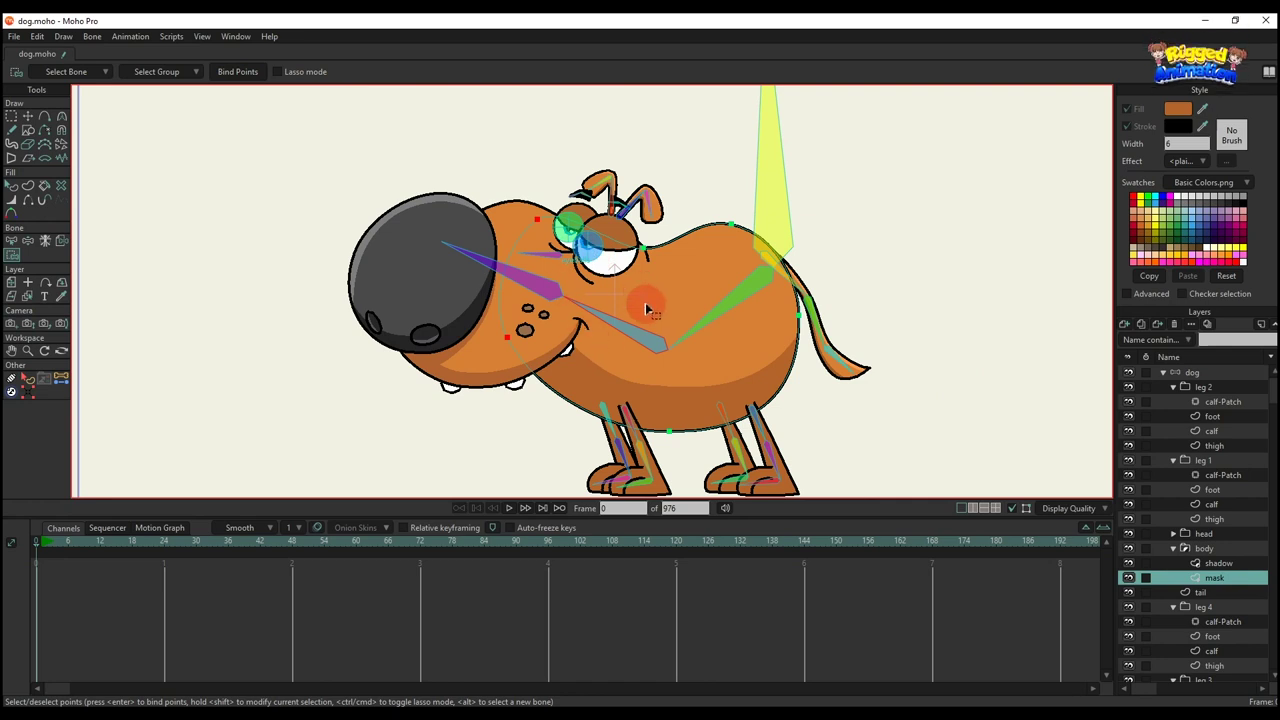
- Bind all points of the face's mask layer to the head bone
scroll(512, 261, up, 2)
alt+right_click(474, 397)
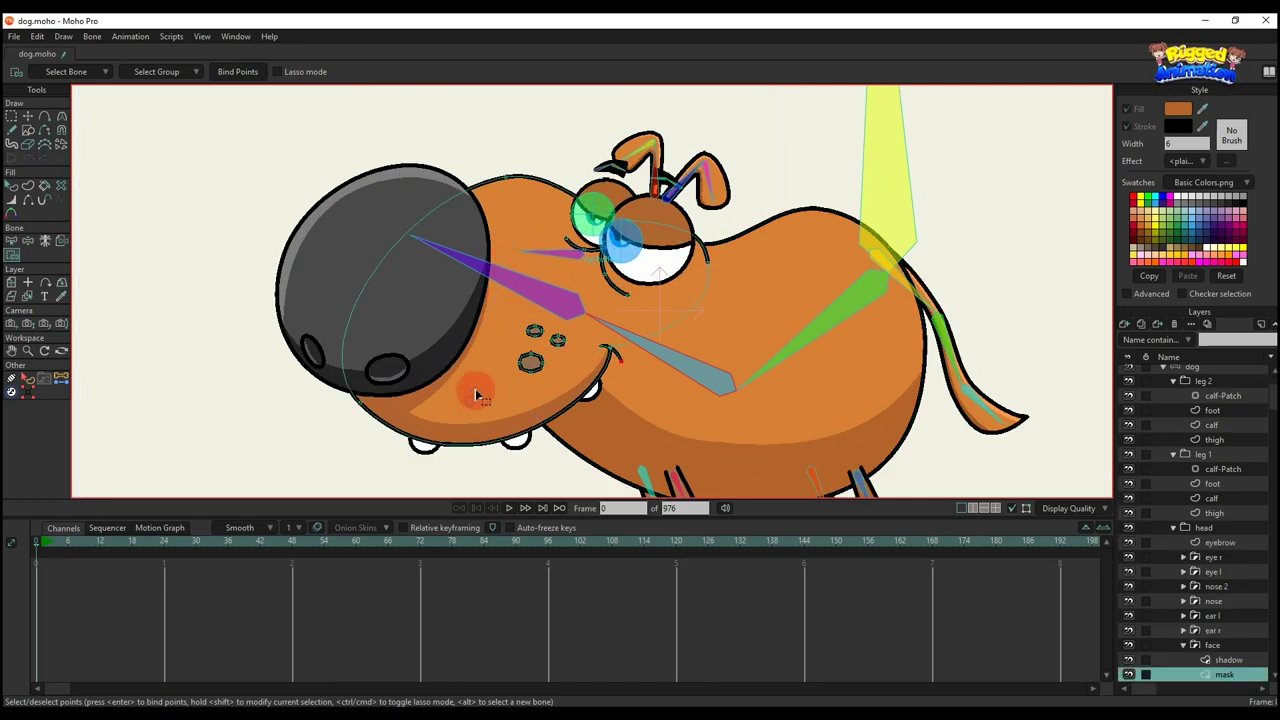
key(b)
click(556, 292)
scroll(560, 295, down, 2)
key(i)
drag(372, 156, 754, 417)
click(165, 72)
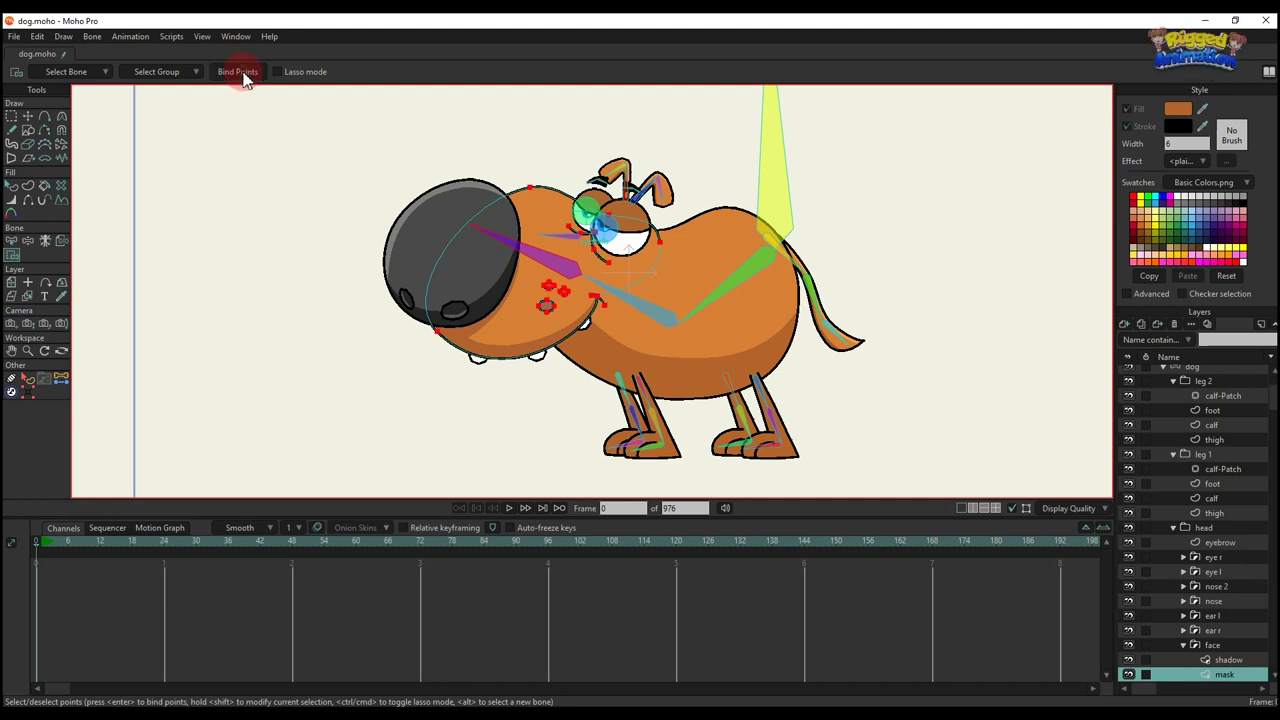
- Bind all points of the face's shadow layer to the head bone
scroll(585, 322, up, 2)
key(Up)
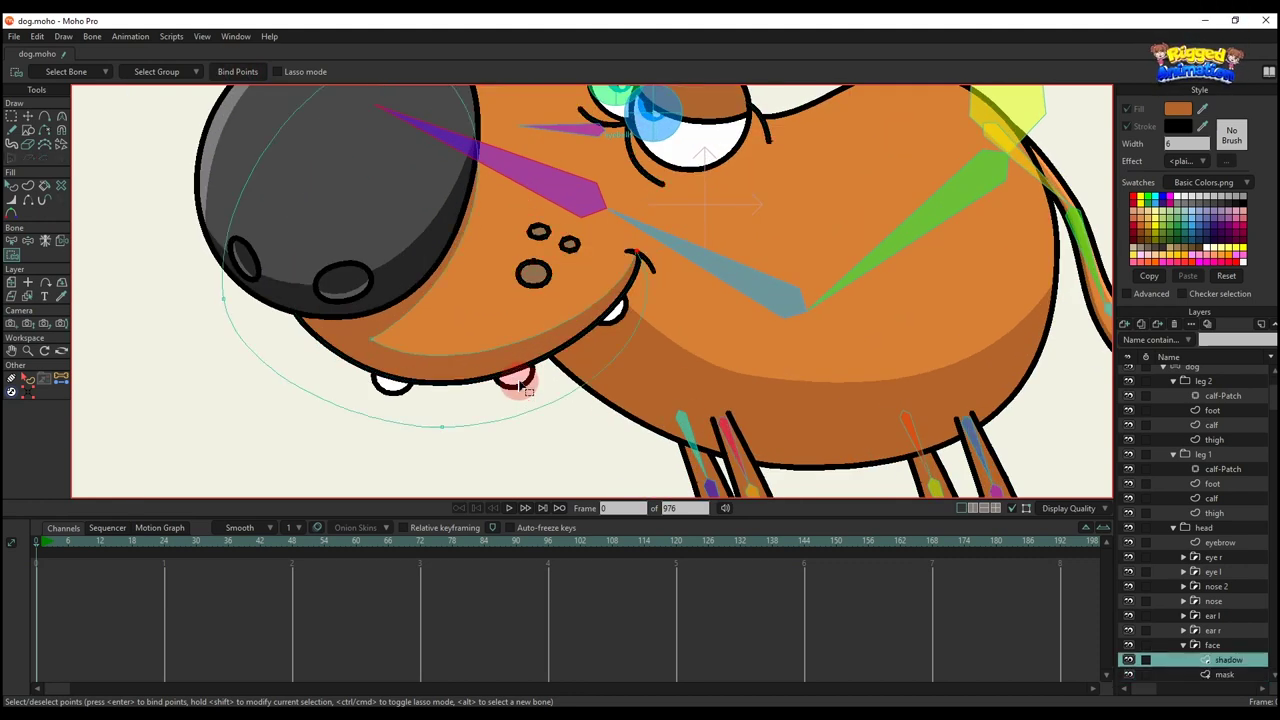
scroll(517, 378, down, 2)
scroll(257, 127, up, 1)
drag(257, 127, 746, 492)
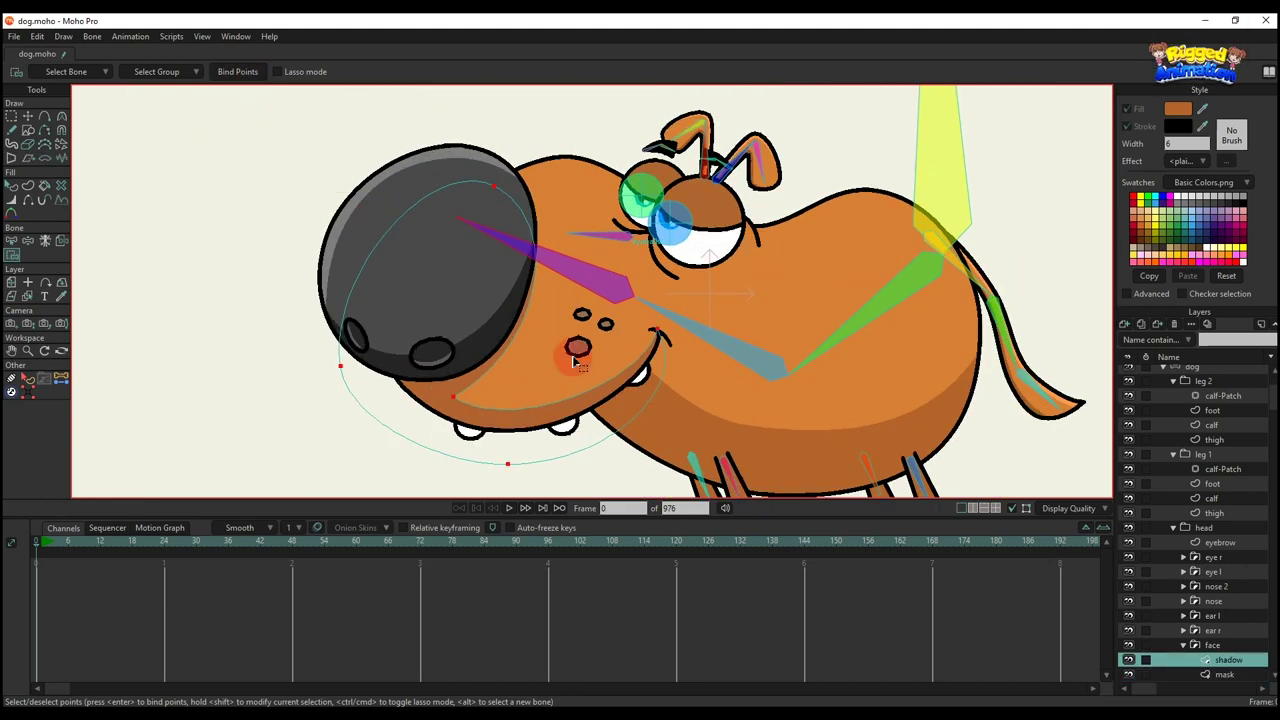
click(250, 77)
scroll(1200, 560, down, 2)
- Bind the points of the teeth layer to the head bone
click(1258, 601)
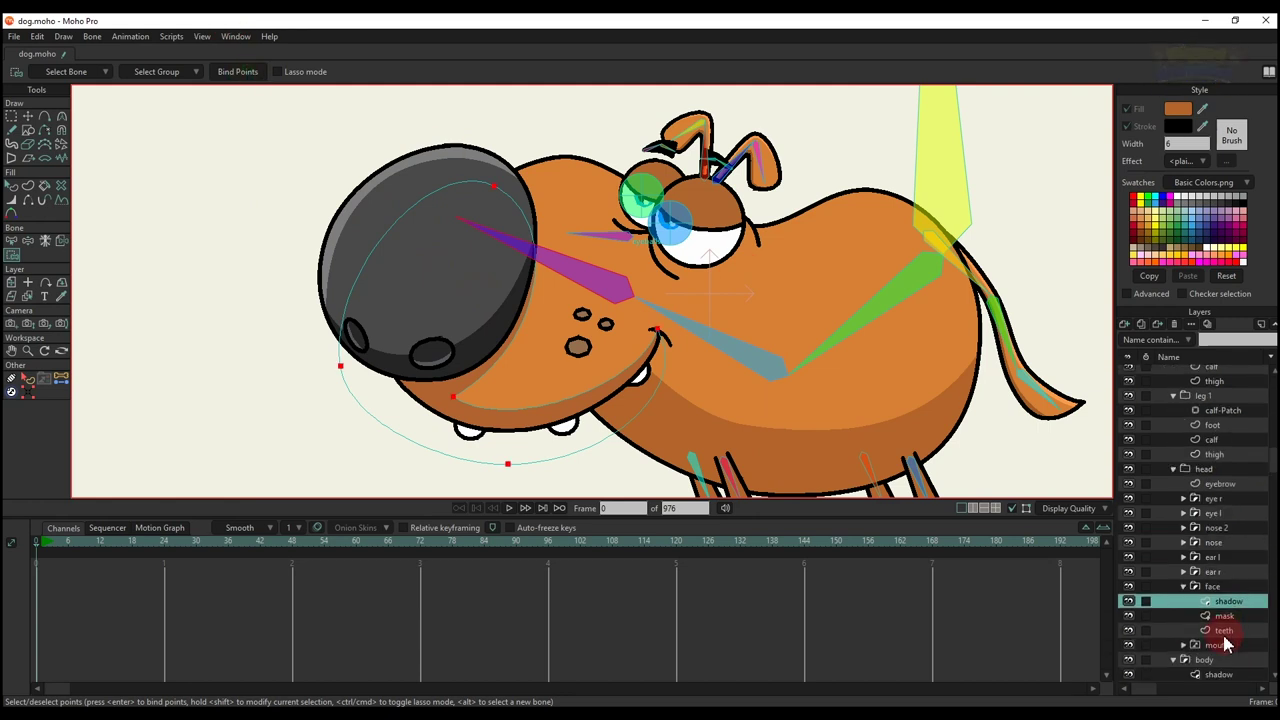
click(1224, 631)
click(568, 403)
drag(646, 445, 750, 511)
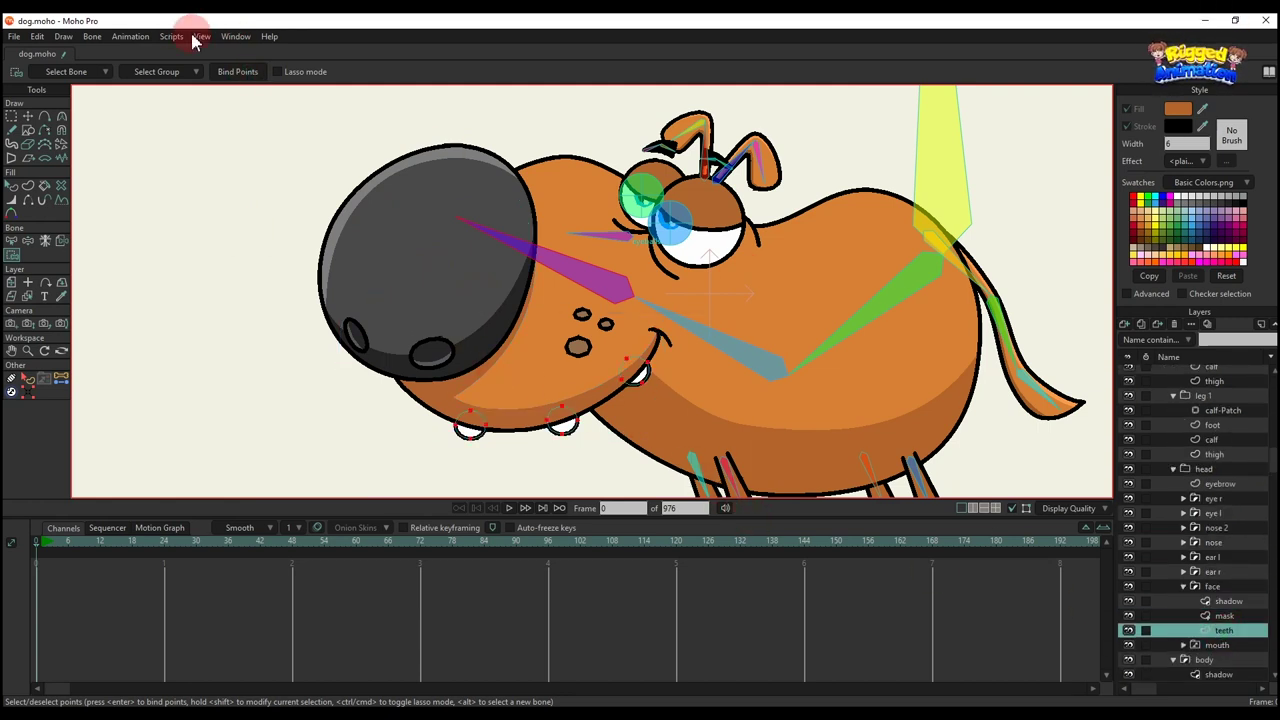
- Delete the duplicate nose 2 layer and check the remaining nose layer by hiding and showing it
scroll(1215, 422, up, 2)
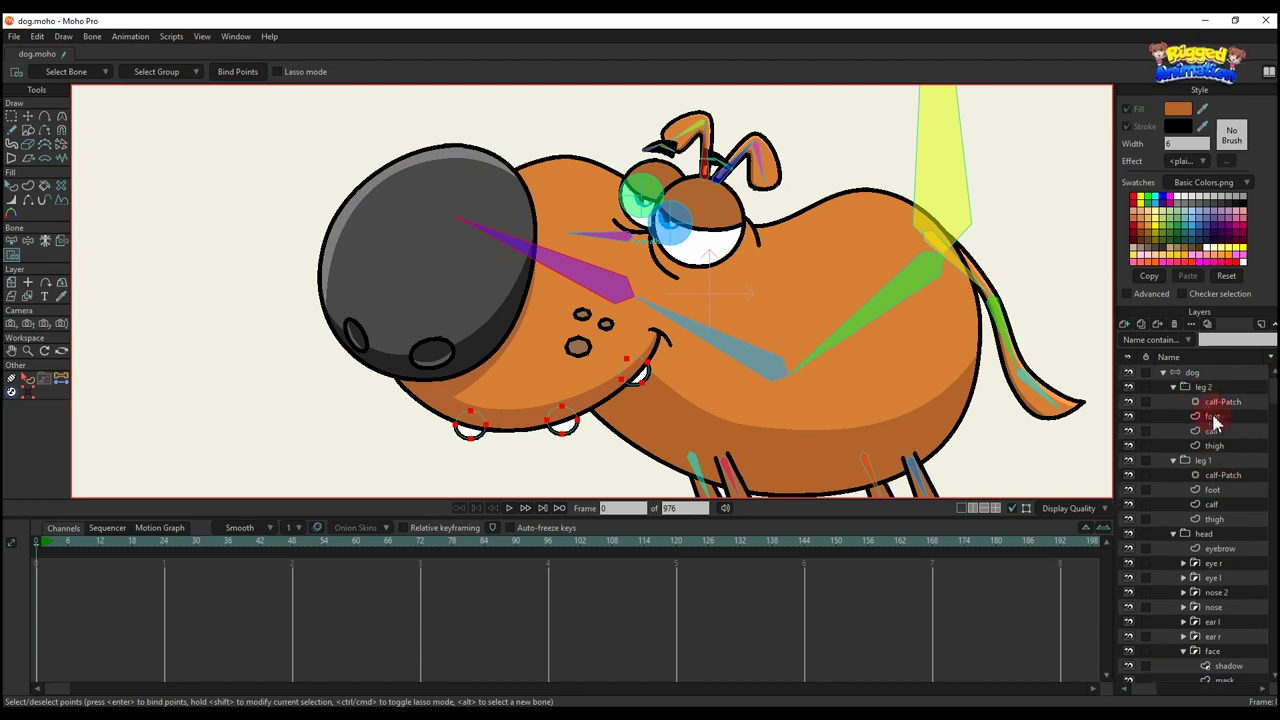
click(1155, 590)
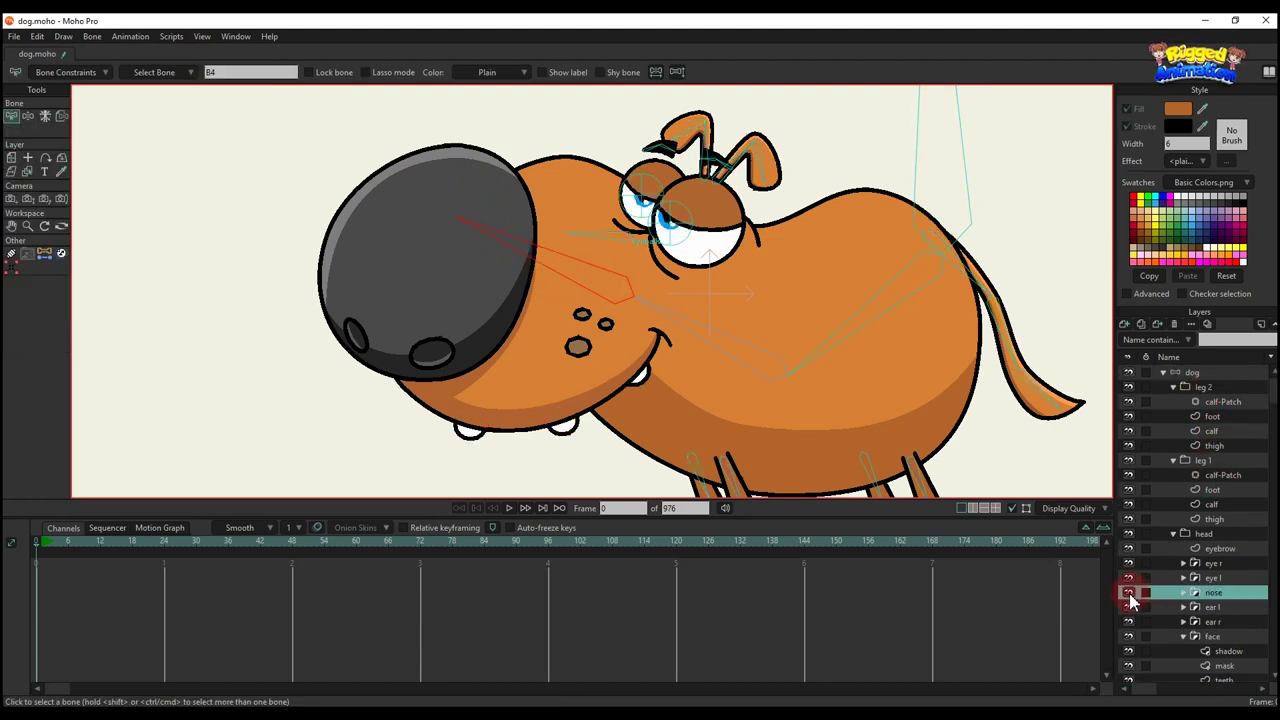
scroll(605, 285, down, 2)
click(1128, 592)
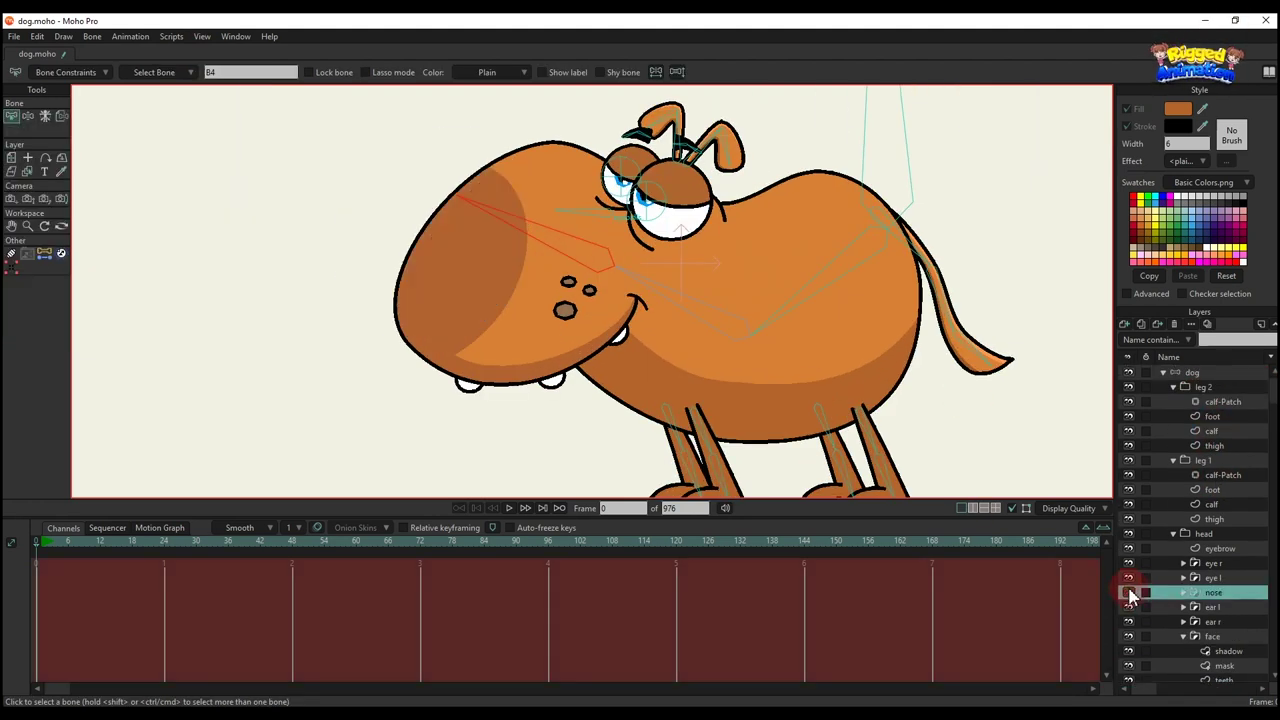
click(1129, 594)
- Check the sublayers of the nose group and bind the whole nose layer to the head bone
click(64, 117)
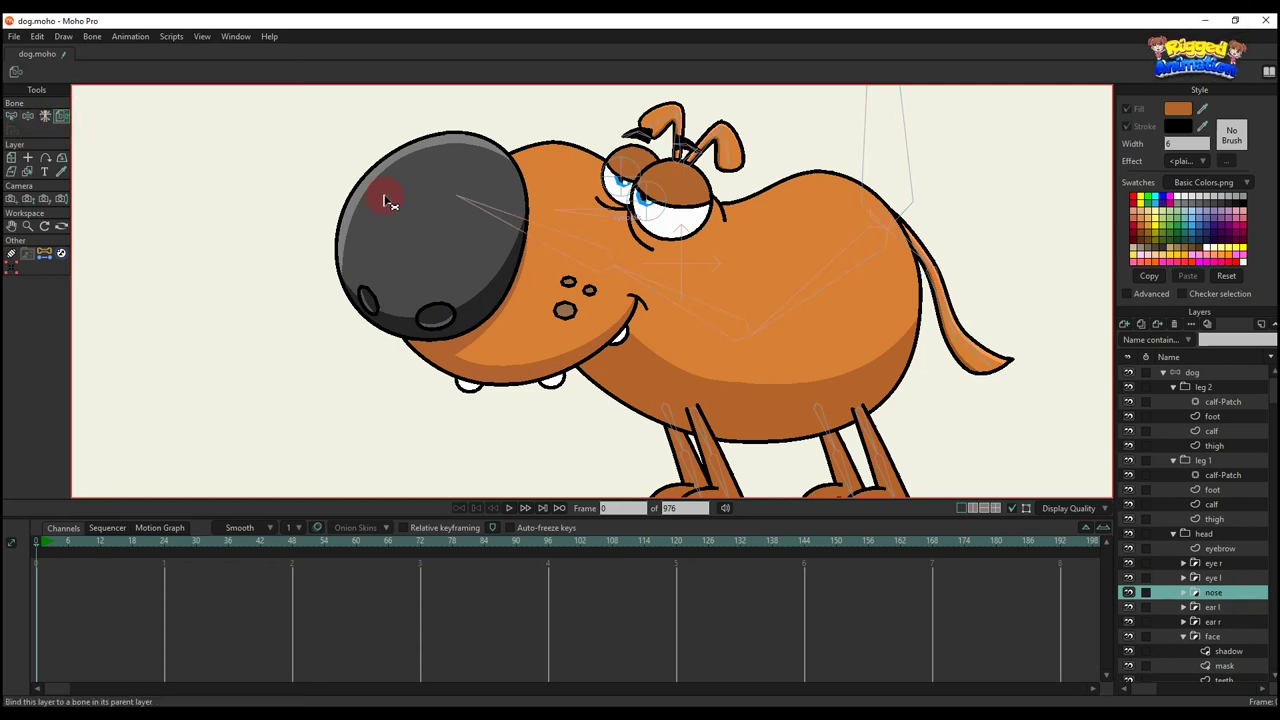
click(1184, 593)
click(1220, 607)
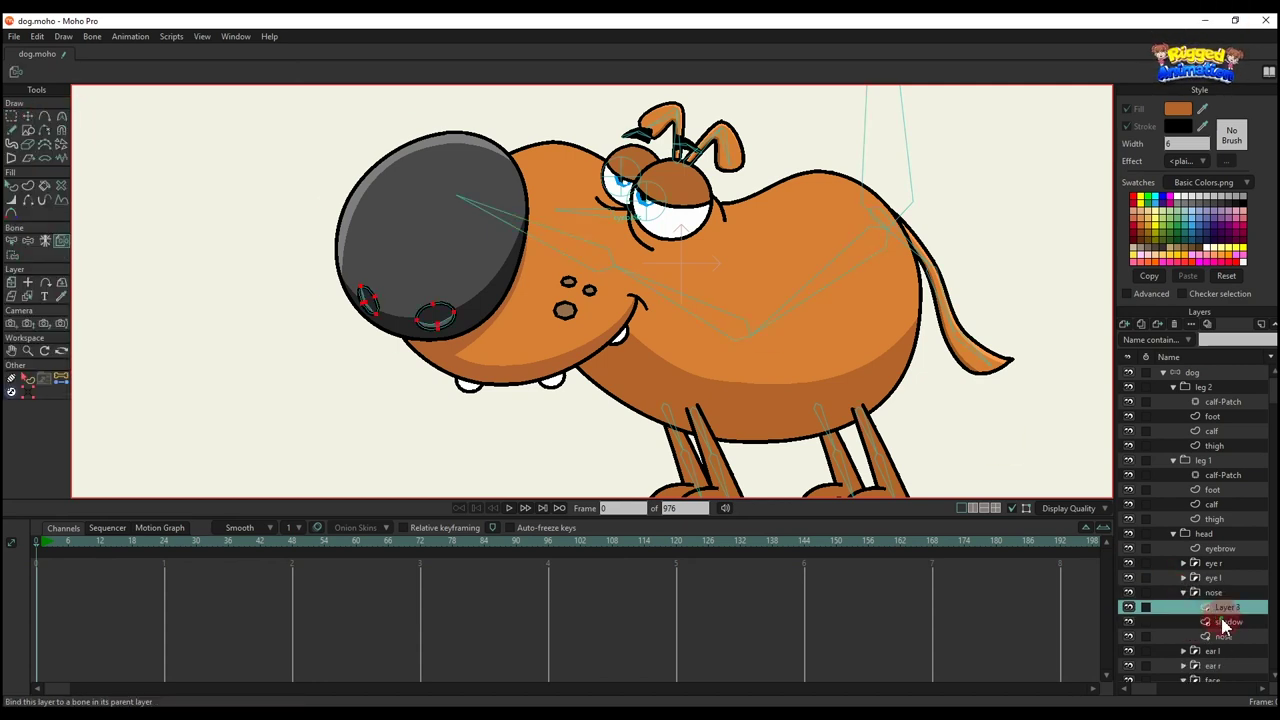
click(1223, 637)
click(1213, 593)
click(1184, 593)
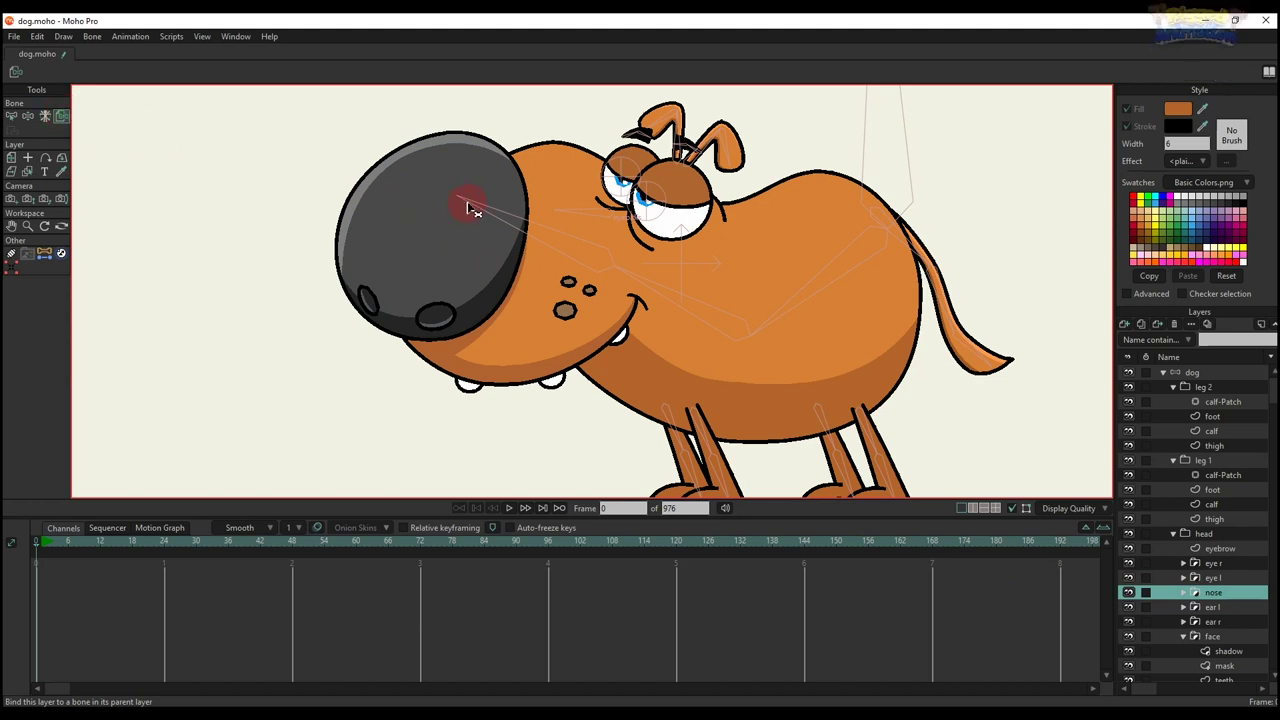
scroll(592, 225, down, 2)
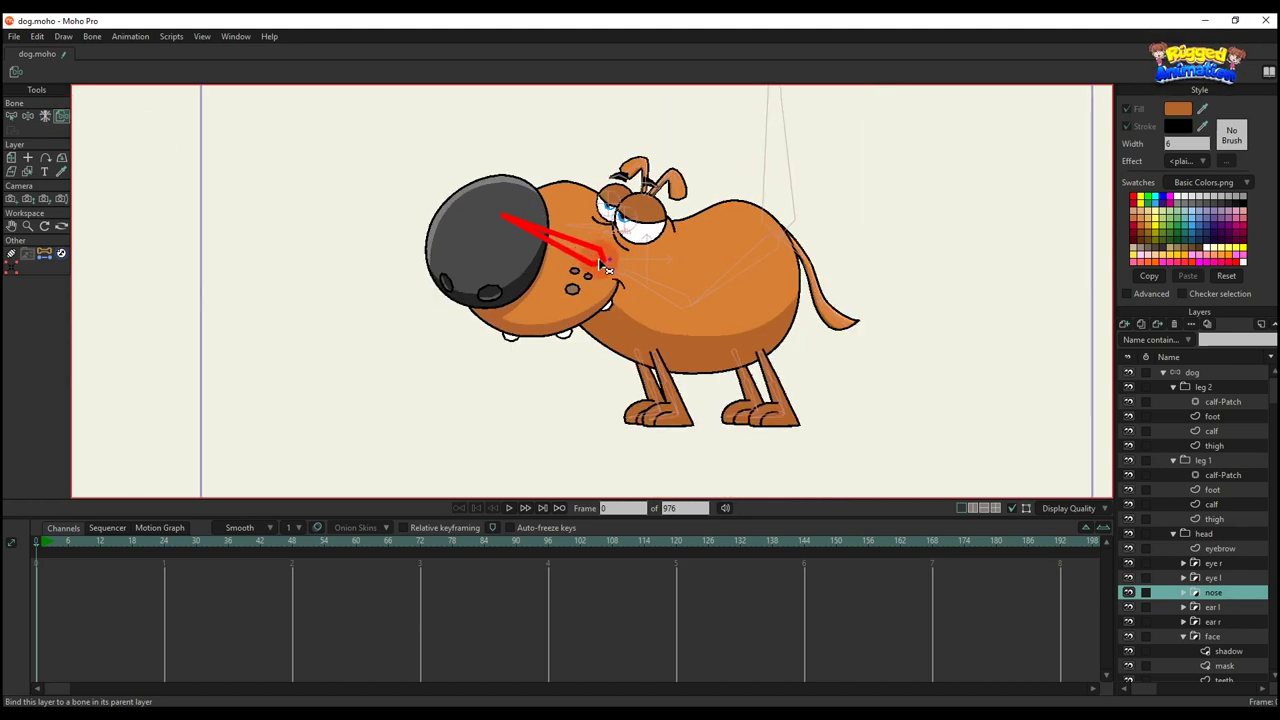
scroll(546, 221, up, 2)
drag(615, 222, 586, 236)
- Bind all points of Layer 3 in the eye r group to the head bone
click(597, 192)
alt+right_click(597, 192)
scroll(580, 196, up, 2)
key(b)
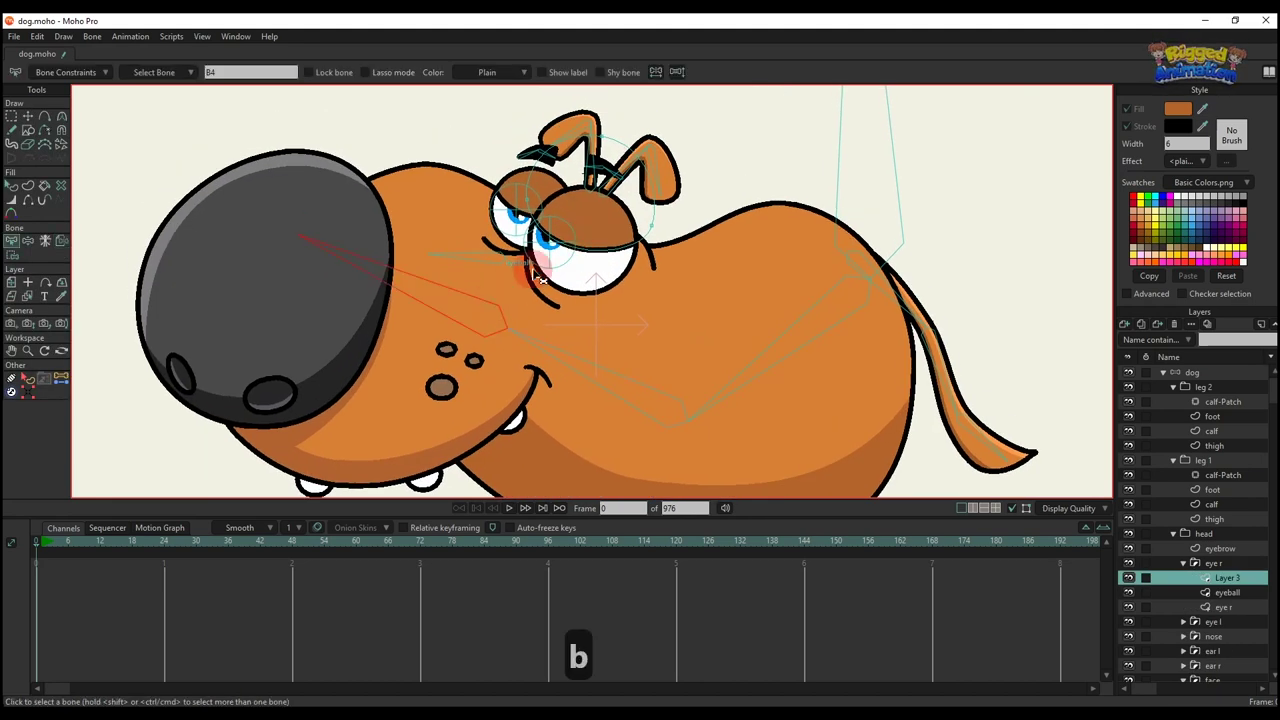
scroll(490, 302, down, 2)
key(i)
drag(471, 114, 745, 336)
- Bind the points of the eyeball layer in the eye r group to the round bone over that eye
click(1228, 592)
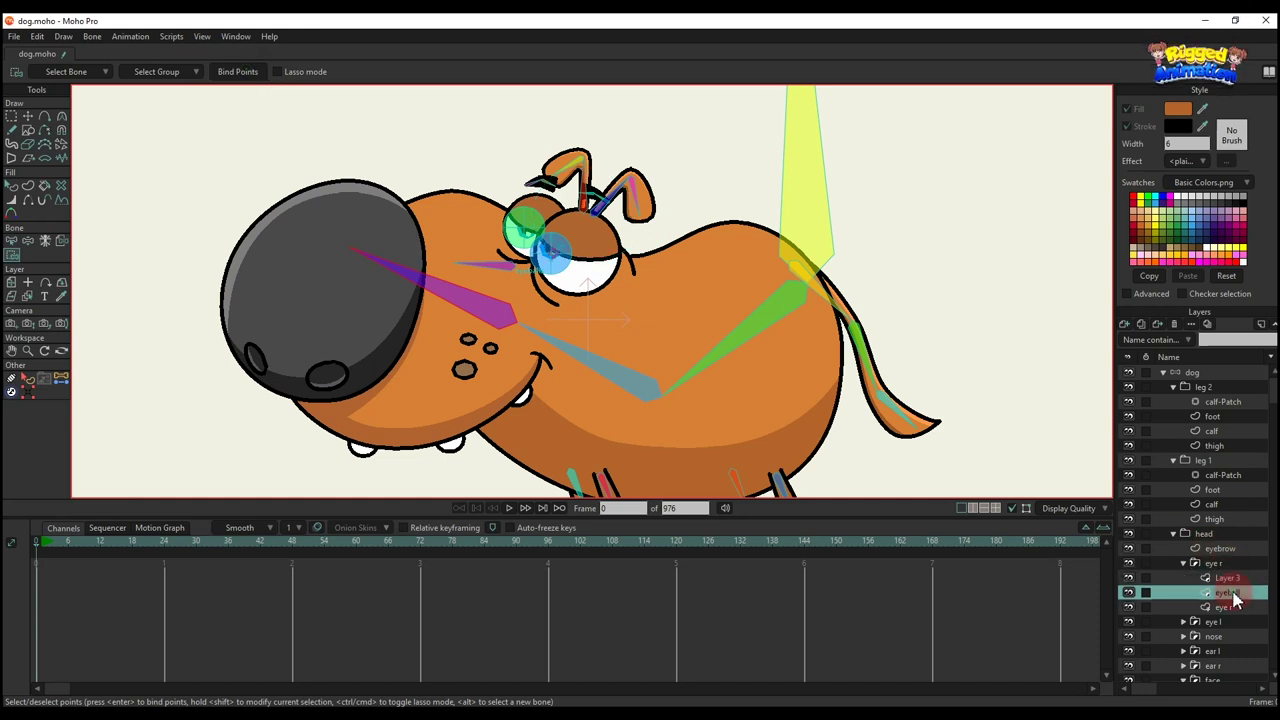
scroll(575, 230, up, 4)
key(b)
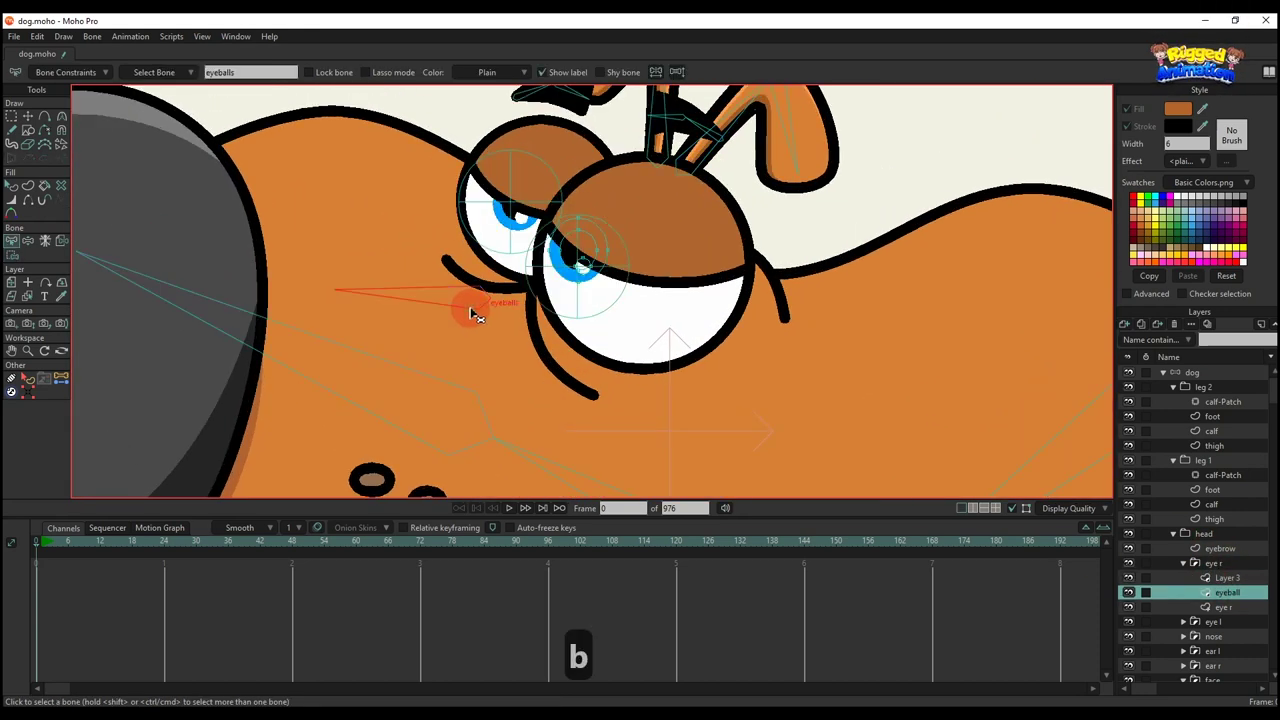
key(i)
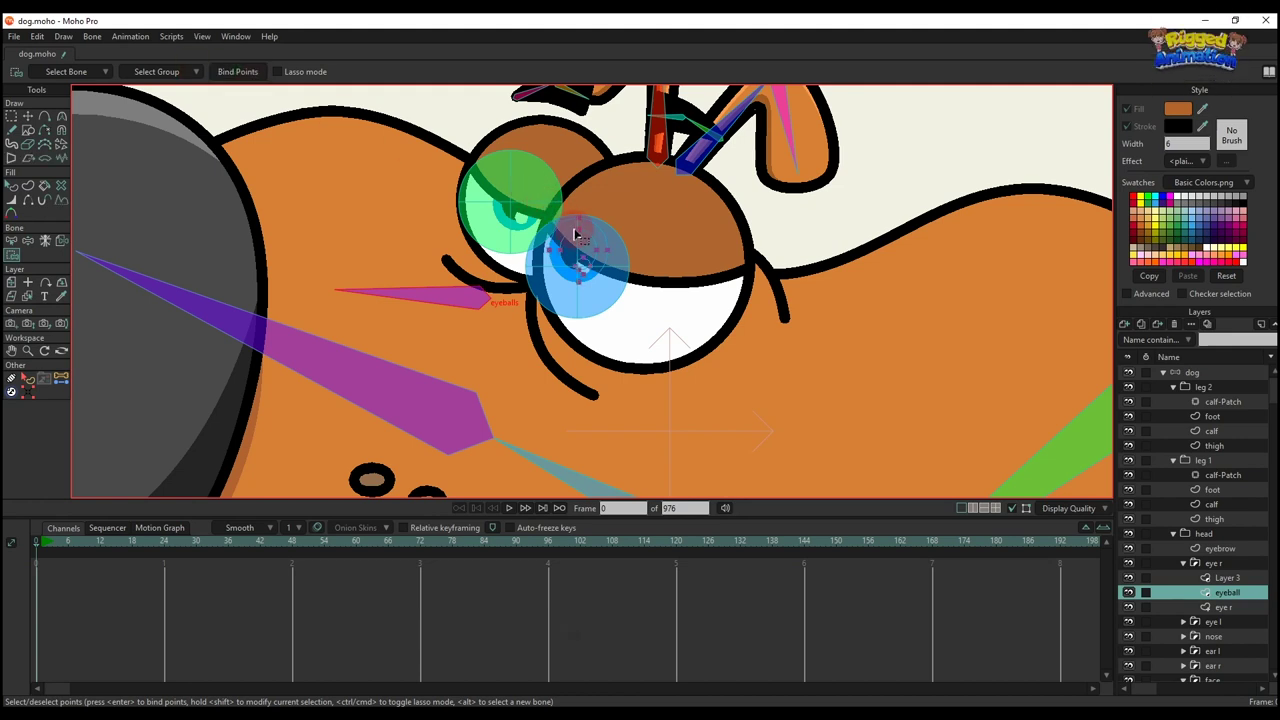
key(b)
key(i)
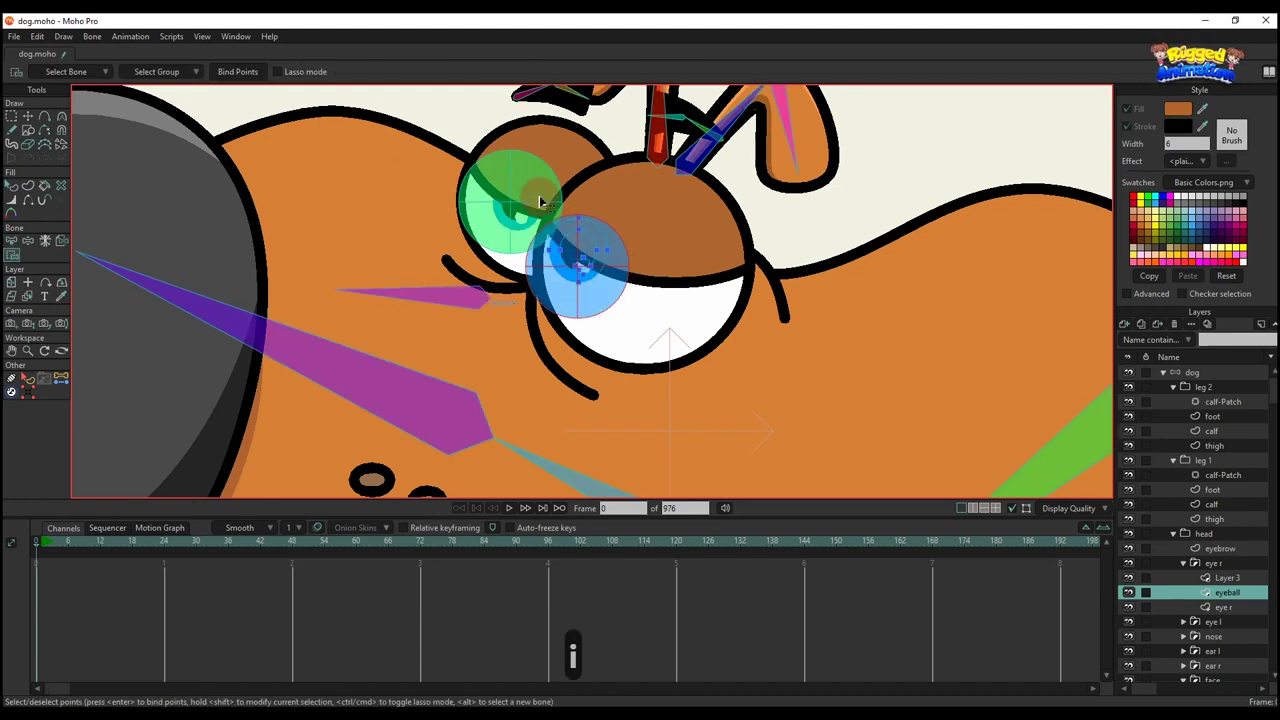
scroll(496, 226, up, 2)
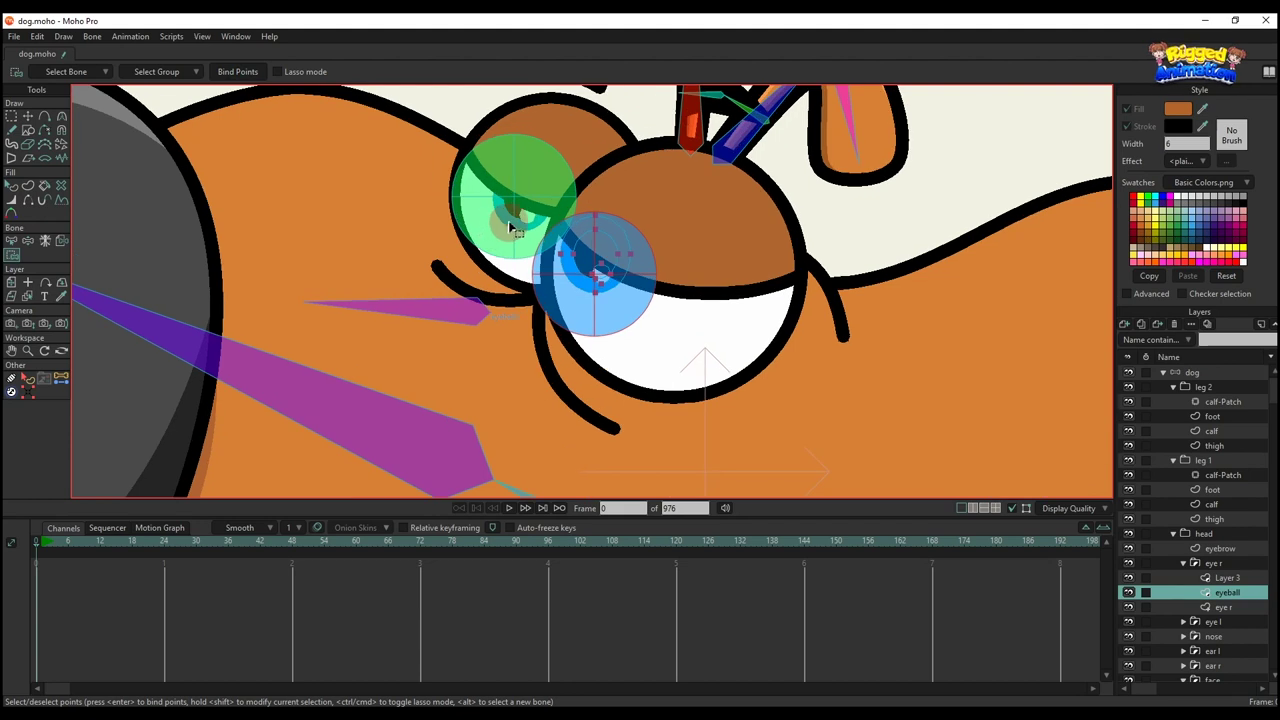
- Bind the points of the eyeball layer in the eye l group to the round bone over that eye
alt+right_click(522, 220)
key(b)
click(493, 320)
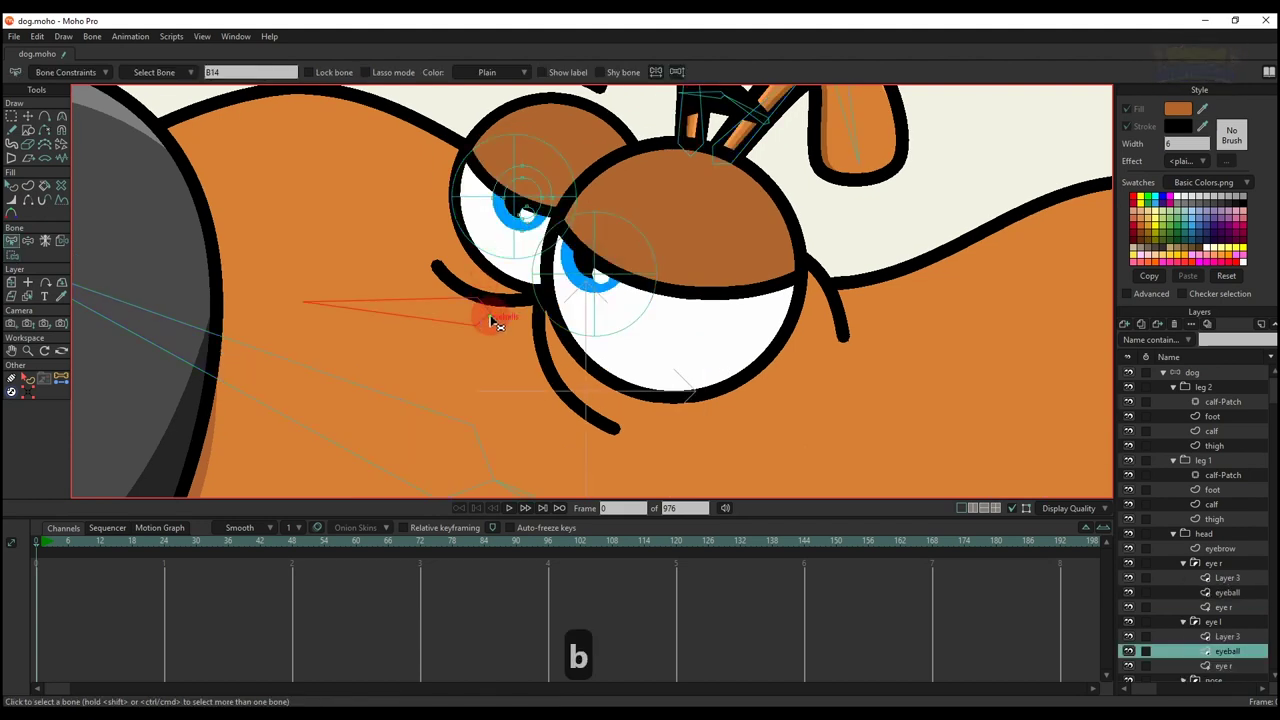
key(i)
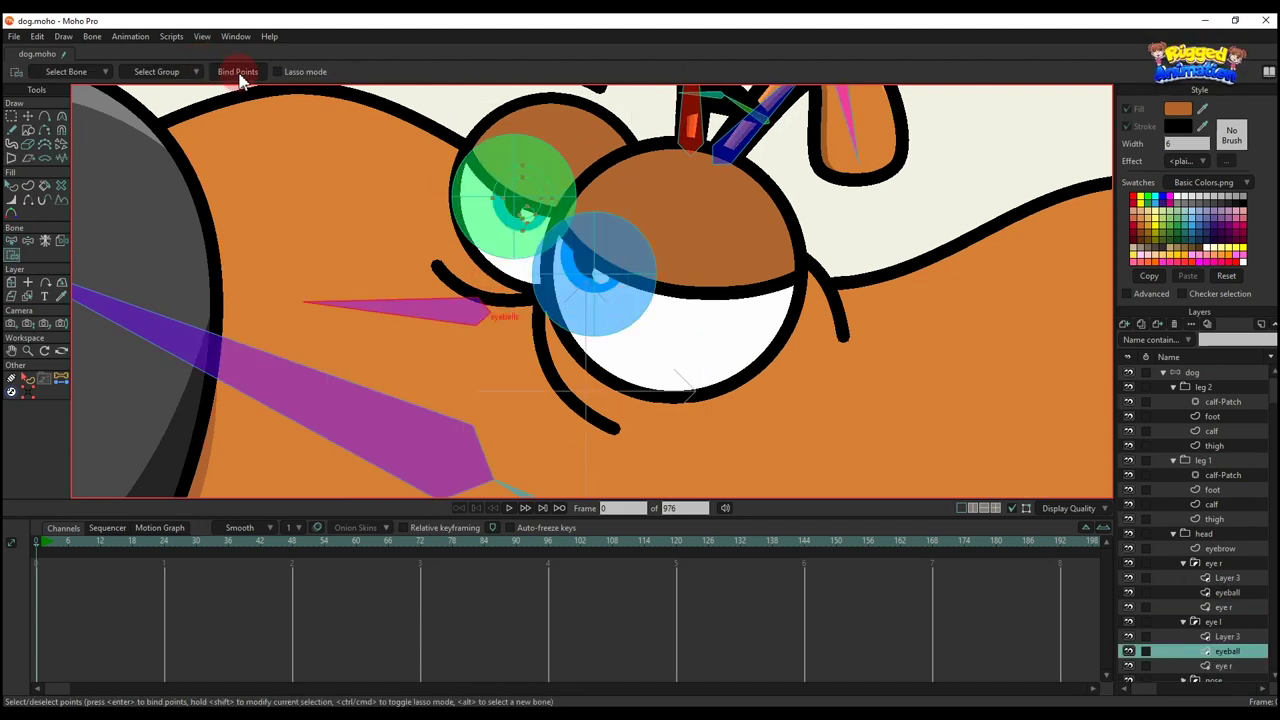
key(b)
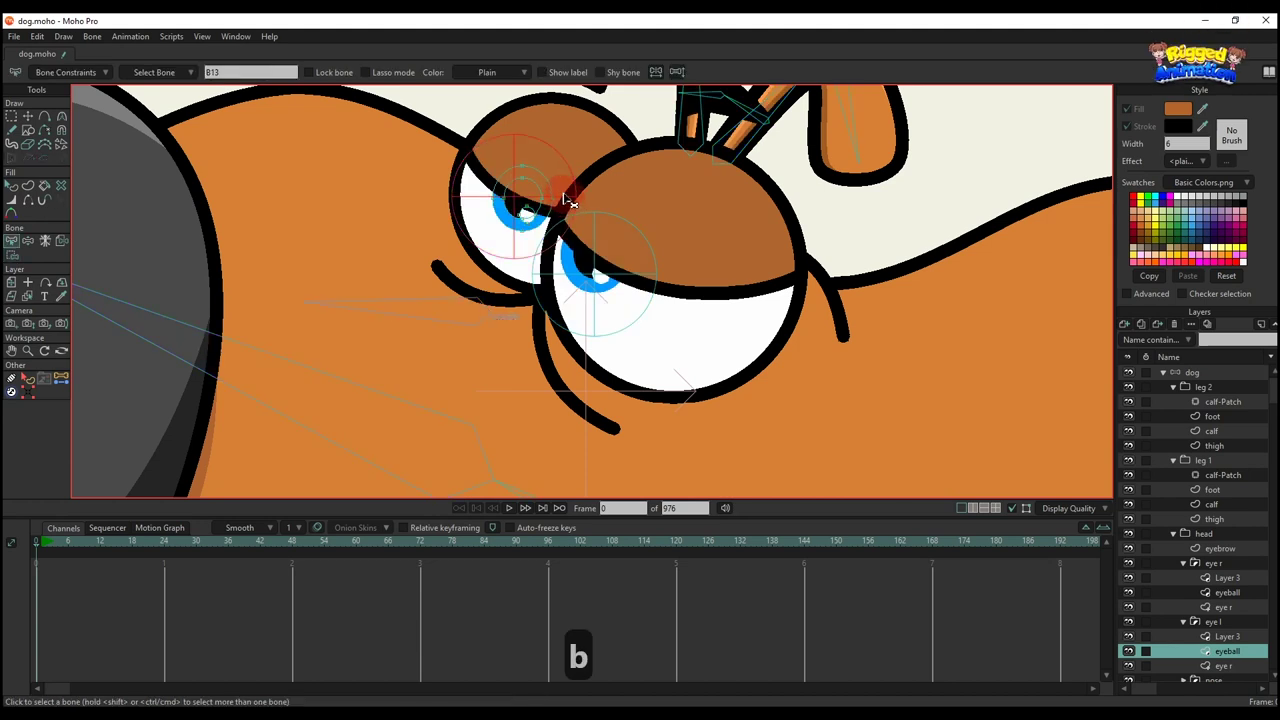
click(456, 124)
key(i)
click(240, 72)
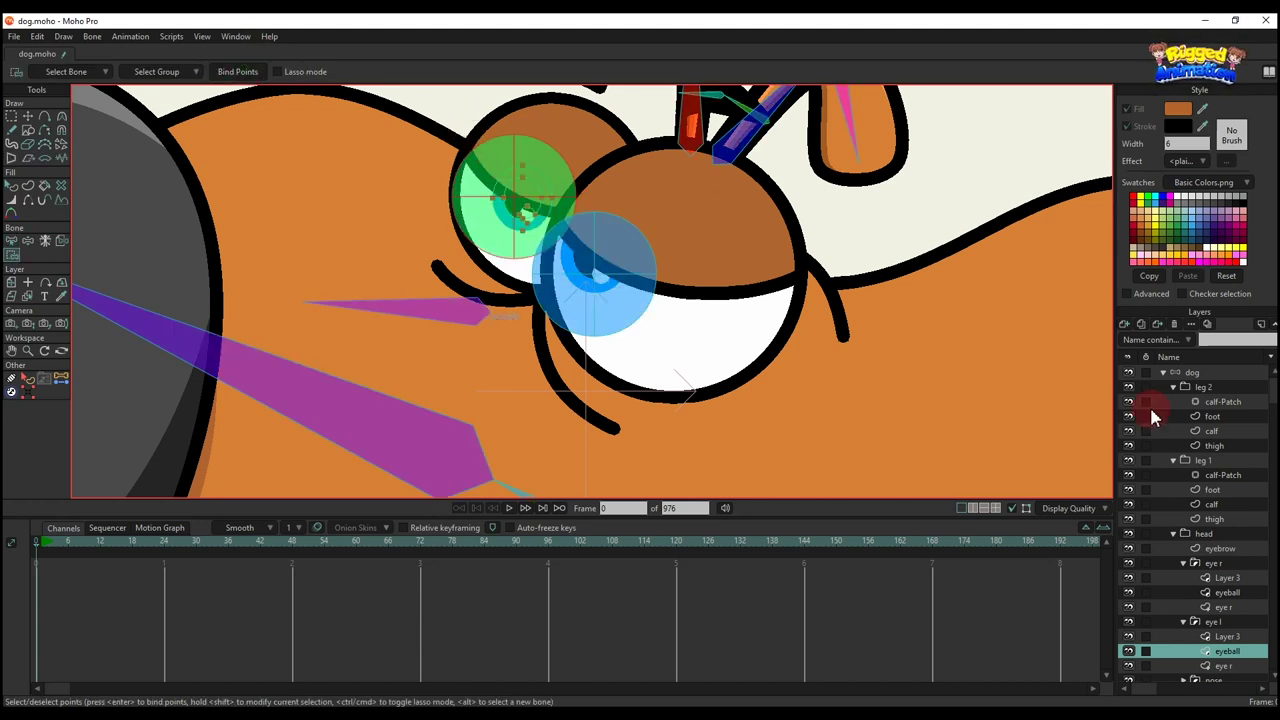
- Test the eyeballs bone and both round eye bones by moving them at frame 6, and delete the resulting keyframes
click(1195, 373)
click(67, 549)
key(t)
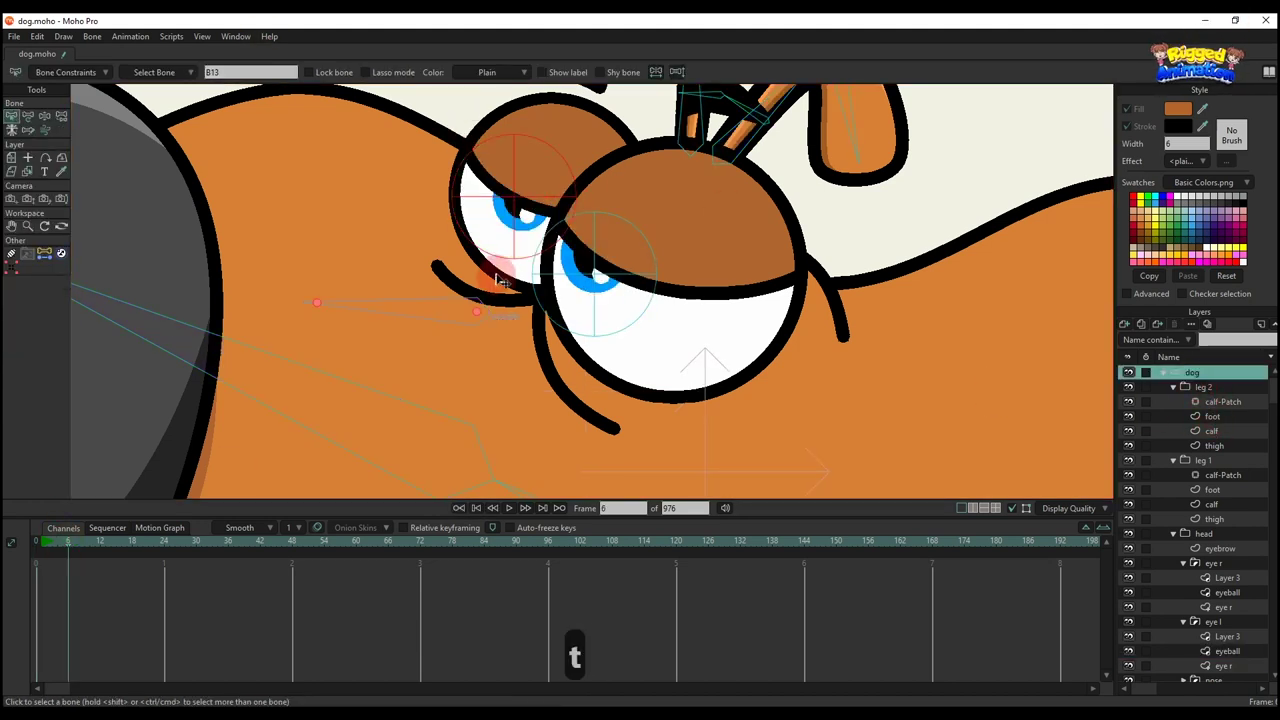
mouse_move(474, 309)
mouse_down()
mouse_move(466, 280)
mouse_move(505, 370)
mouse_move(600, 406)
mouse_move(474, 314)
mouse_move(443, 320)
mouse_move(463, 305)
mouse_up()
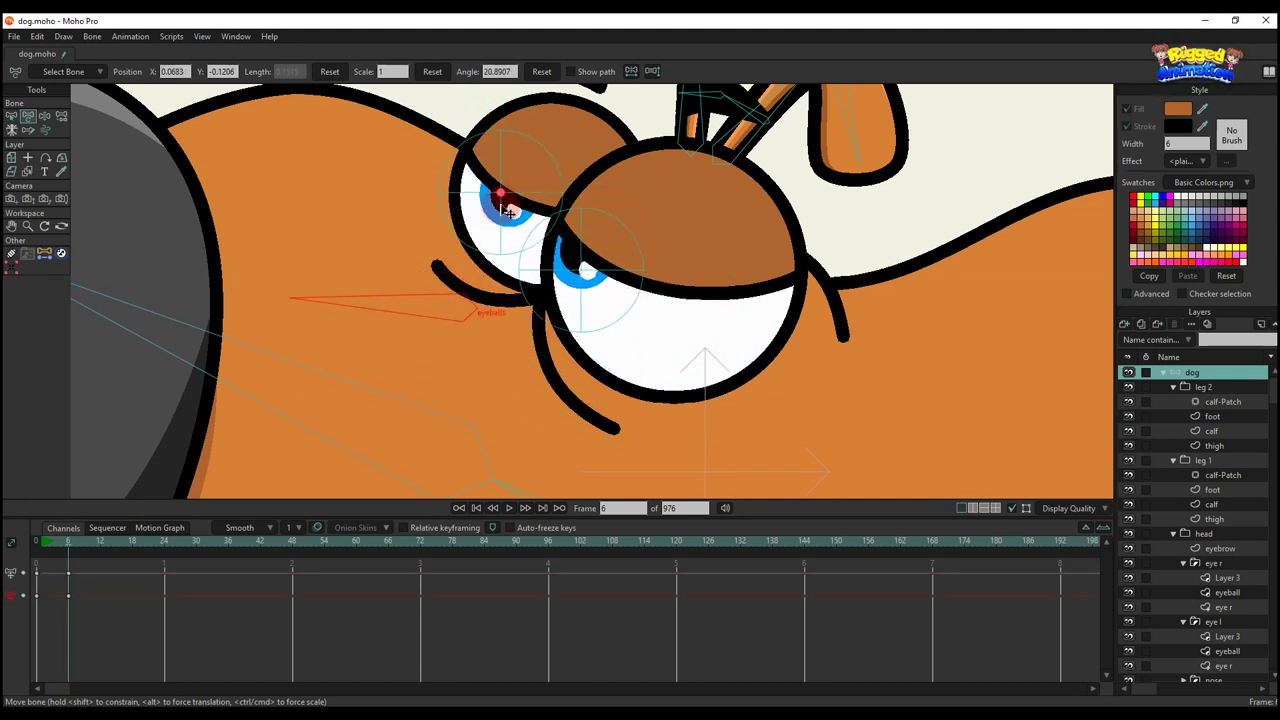
drag(498, 191, 476, 248)
drag(593, 278, 631, 334)
mouse_move(98, 618)
mouse_down()
mouse_move(4, 555)
mouse_move(34, 542)
mouse_up()
key(BackSpace)
- Bind the points of the eye r outline layer in both eye groups to the head bone
scroll(580, 320, down, 4)
alt+right_click(641, 364)
key(b)
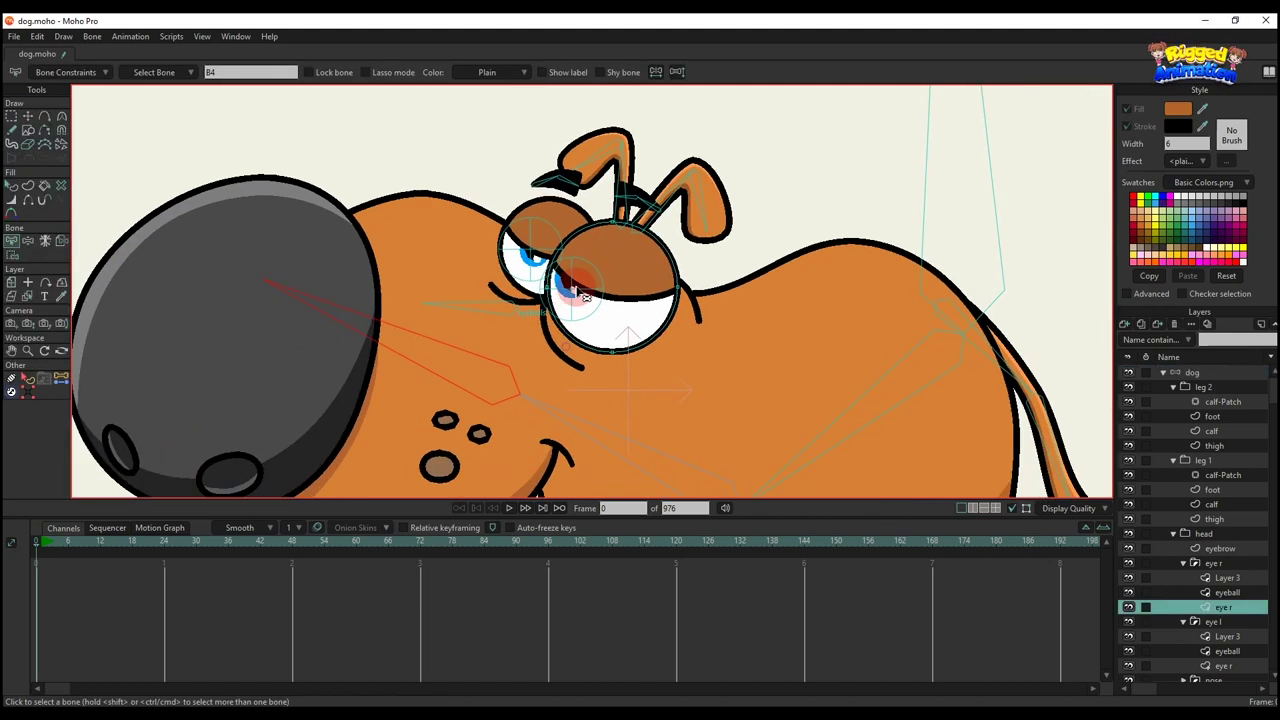
key(i)
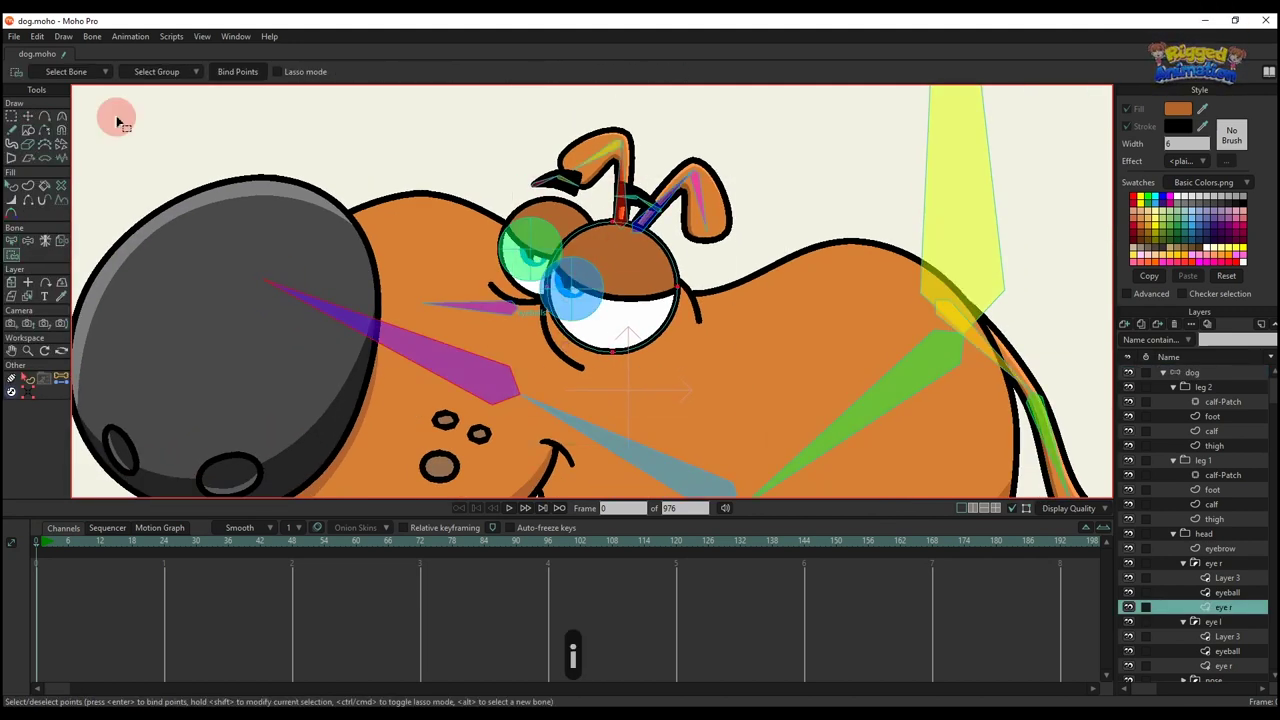
scroll(521, 297, up, 3)
ctrl+alt+click(521, 297)
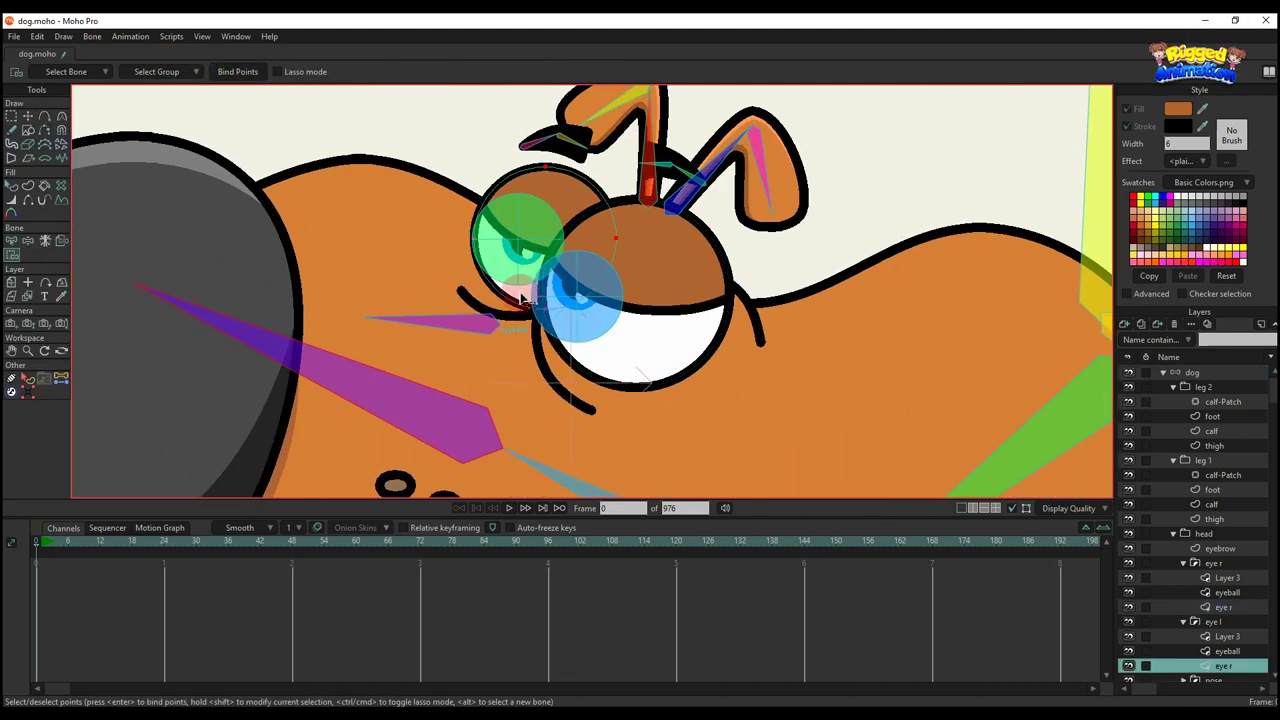
scroll(521, 297, down, 3)
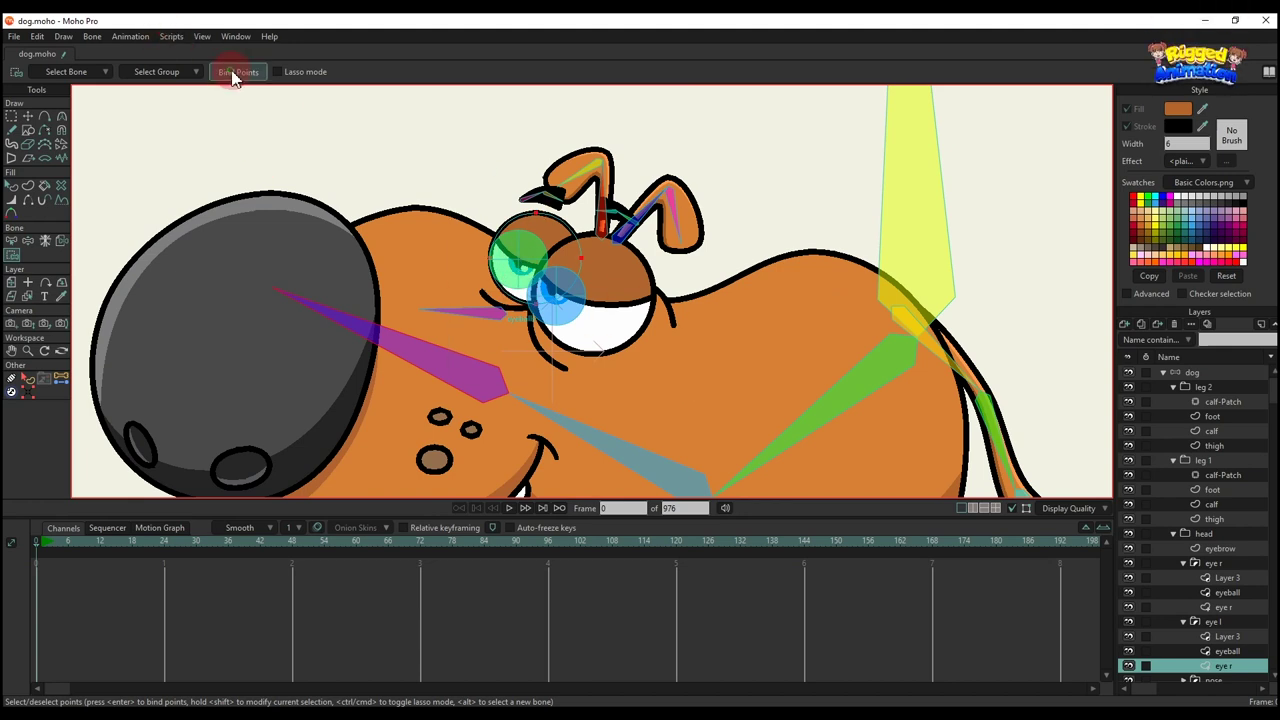
- Extend the lower bones of both ears down to the hidden ear roots behind the eyelid and adjust the ear l bone joint
ctrl+alt+click(688, 205)
key(b)
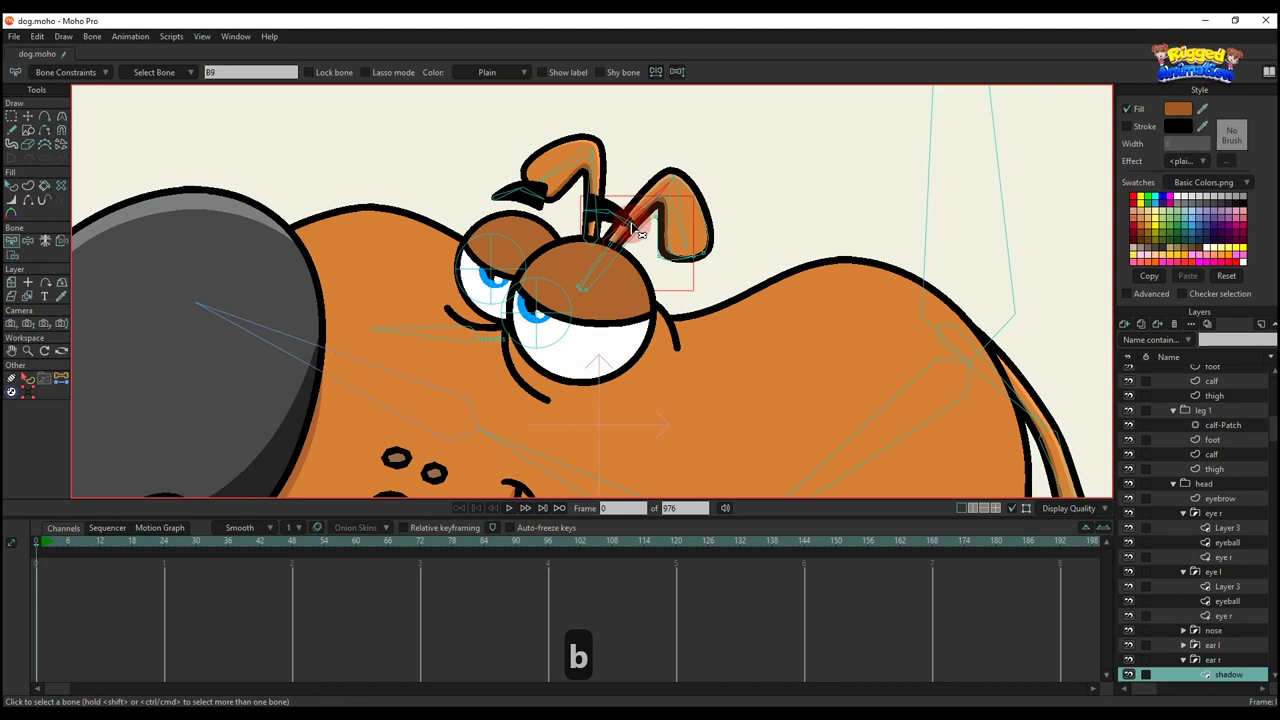
scroll(1250, 455, up, 1)
scroll(606, 177, up, 3)
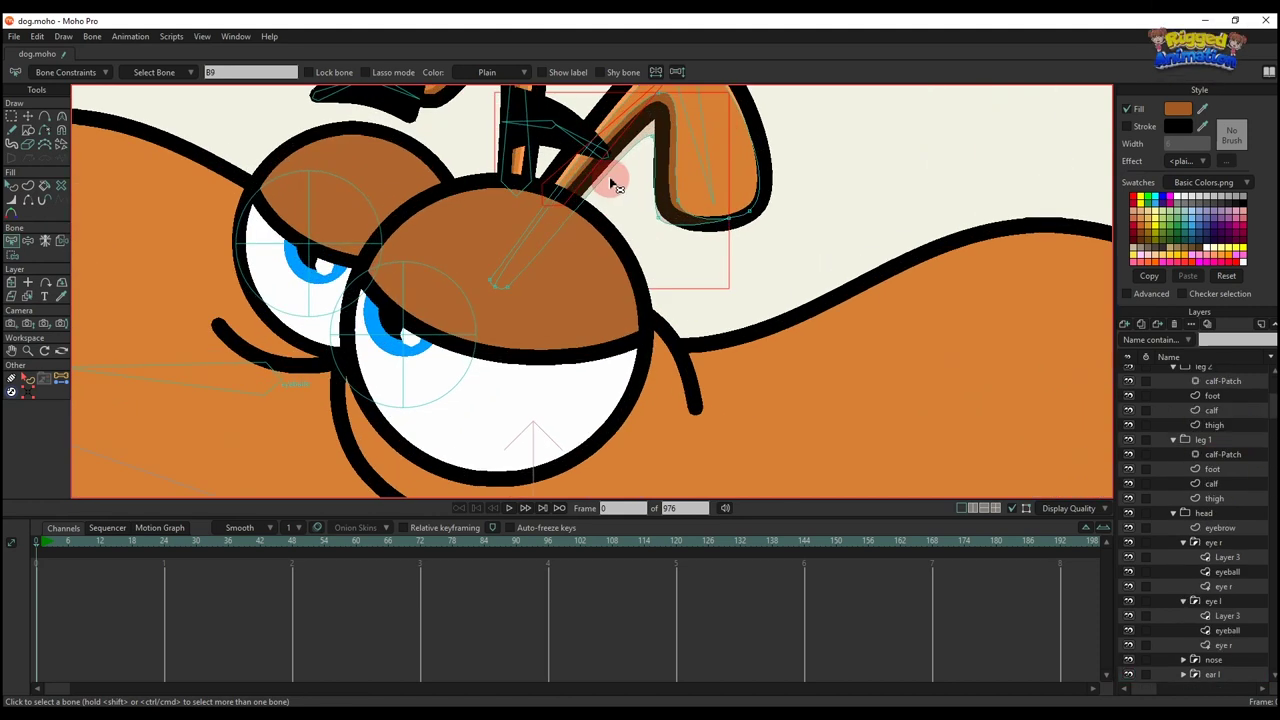
scroll(520, 290, down, 1)
scroll(540, 310, down, 1)
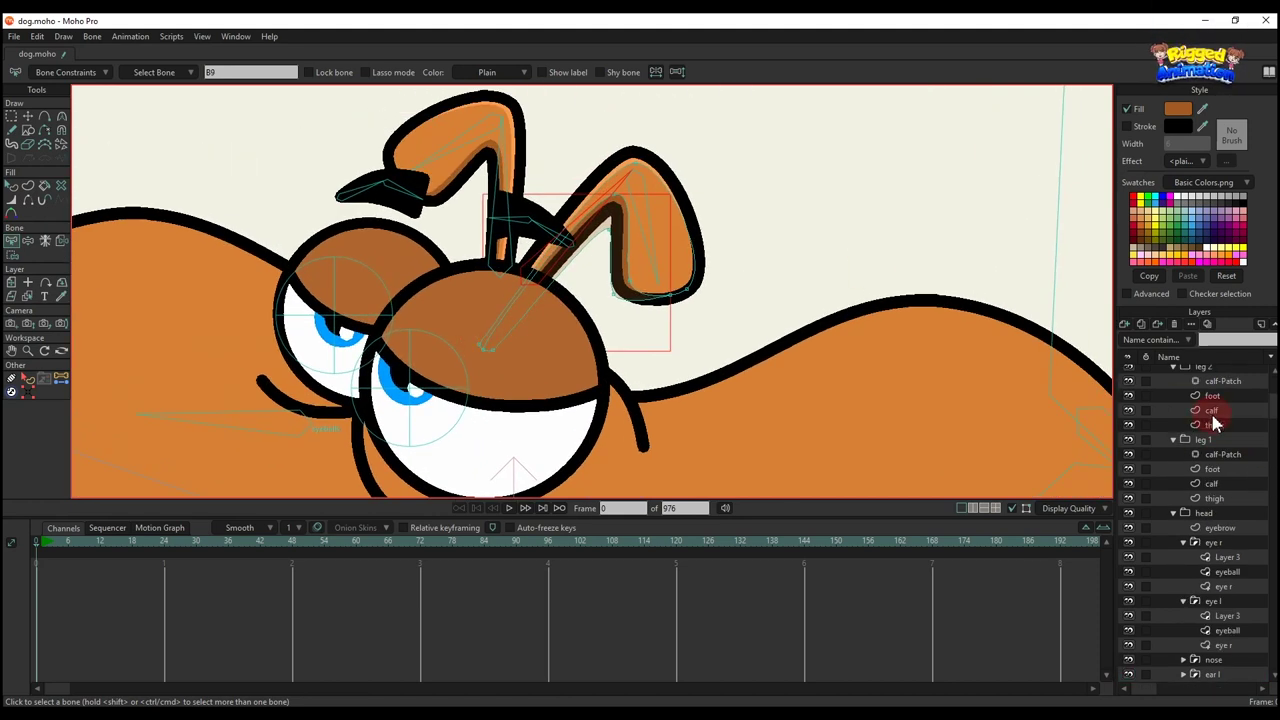
scroll(1194, 414, up, 1)
click(1192, 372)
key(t)
drag(528, 279, 651, 247)
drag(504, 267, 493, 334)
drag(500, 200, 490, 135)
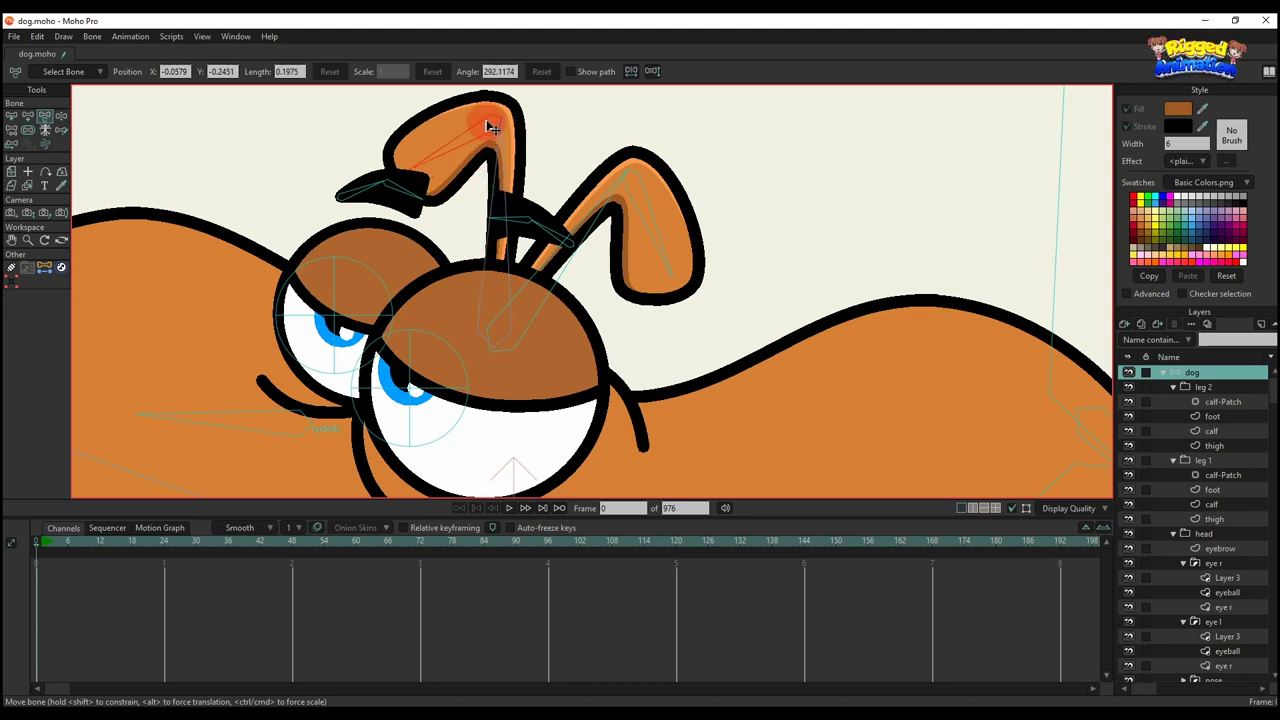
- Bind the base and bend points of the ear r shadow layer to that ear's lower bone
click(582, 192)
alt+right_click(587, 197)
alt+right_click(642, 175)
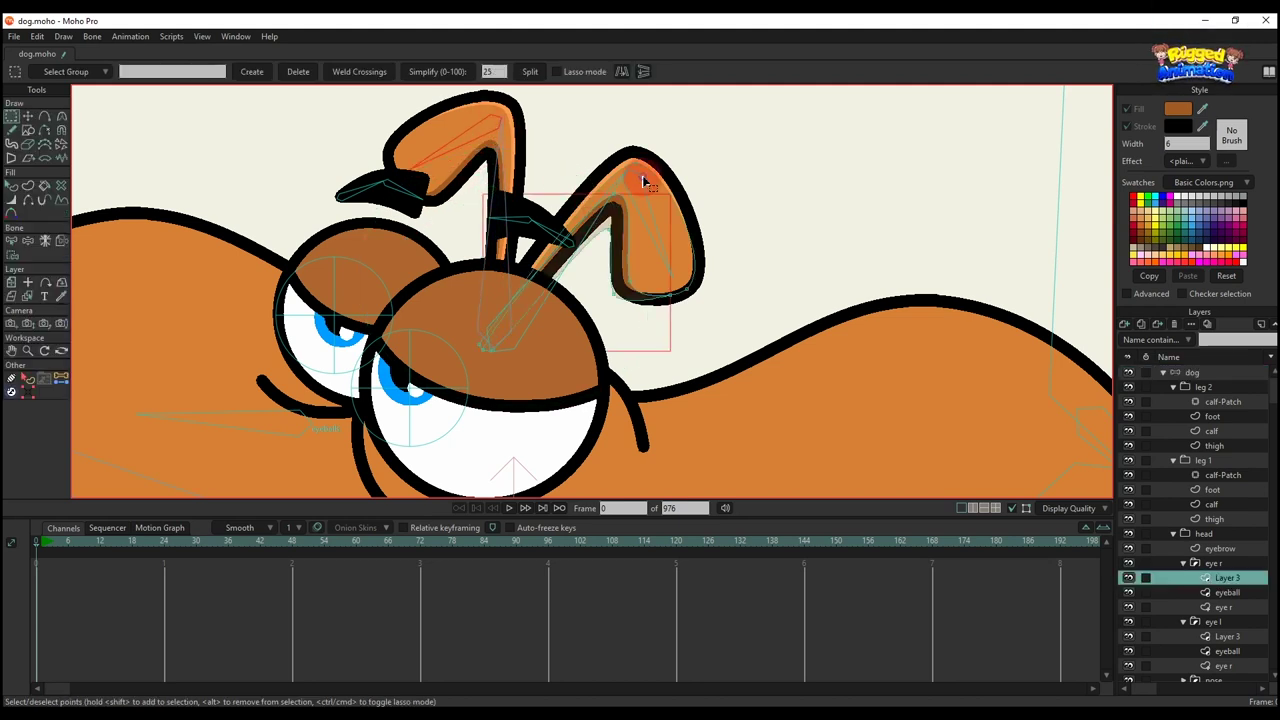
key(b)
key(i)
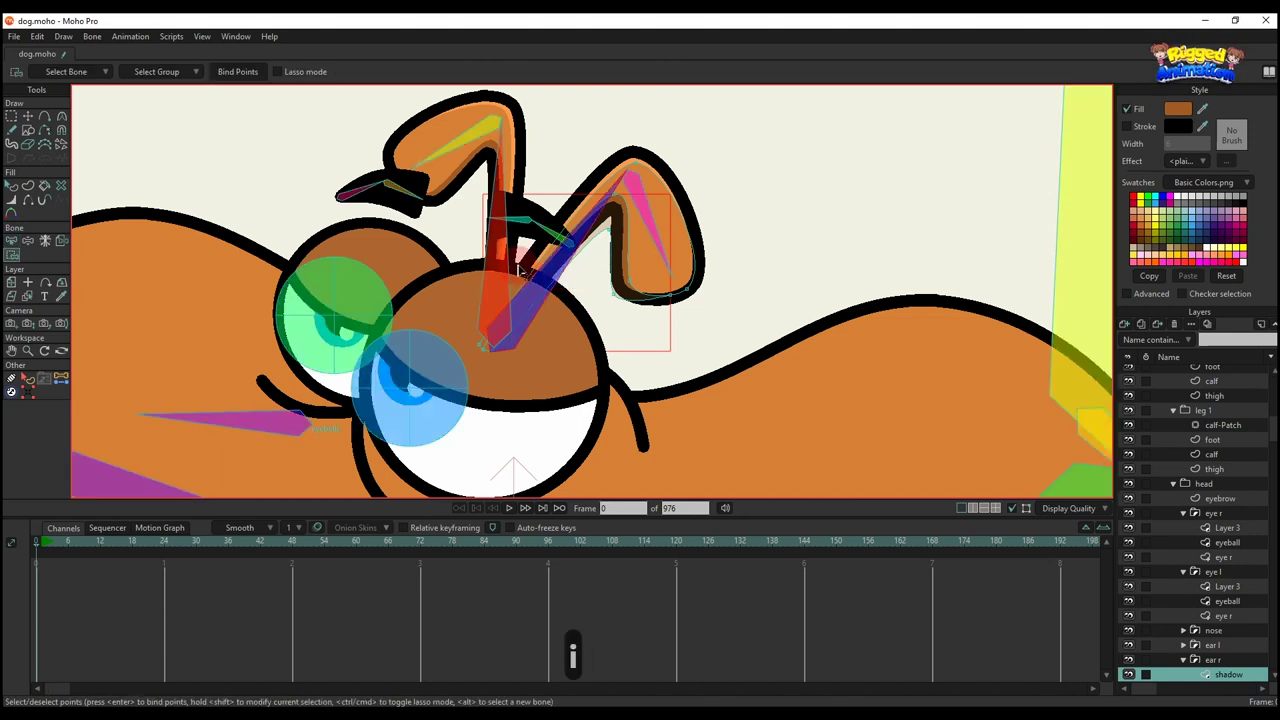
drag(600, 122, 660, 240)
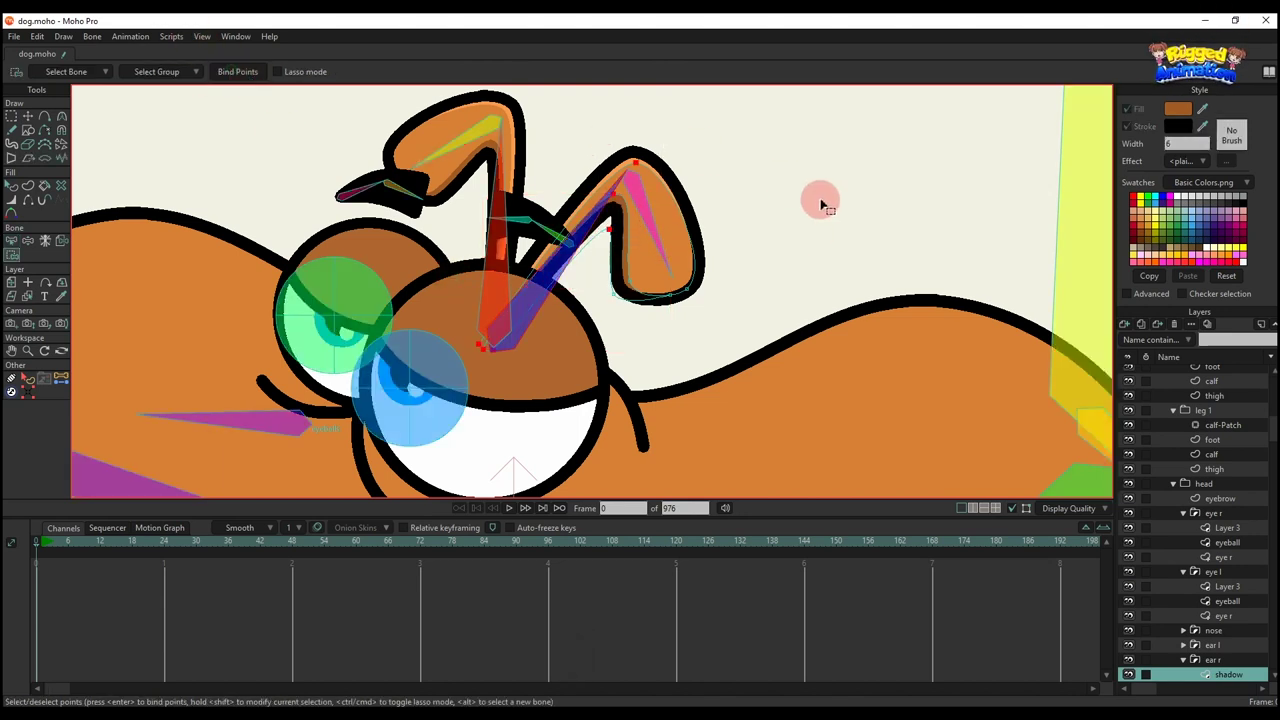
- Bind the tip points of the ear r shadow layer to that ear's outer bone
key(b)
click(673, 258)
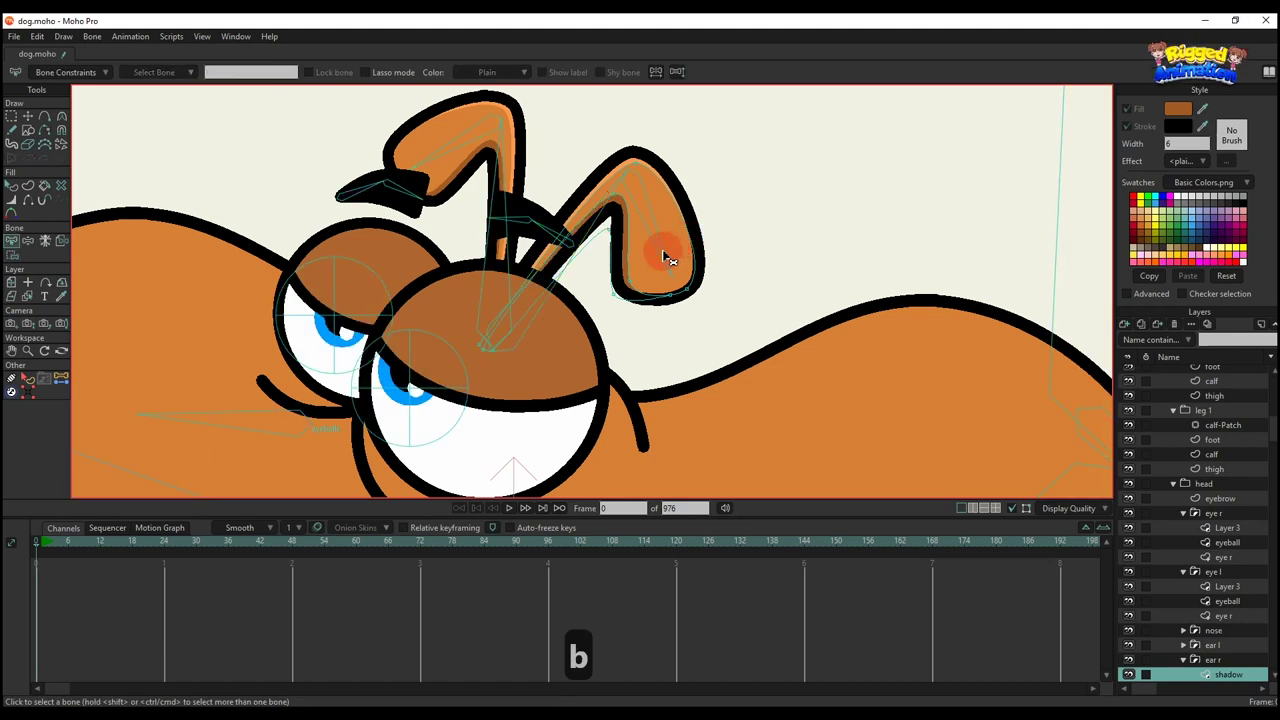
click(662, 252)
key(i)
drag(735, 327, 802, 372)
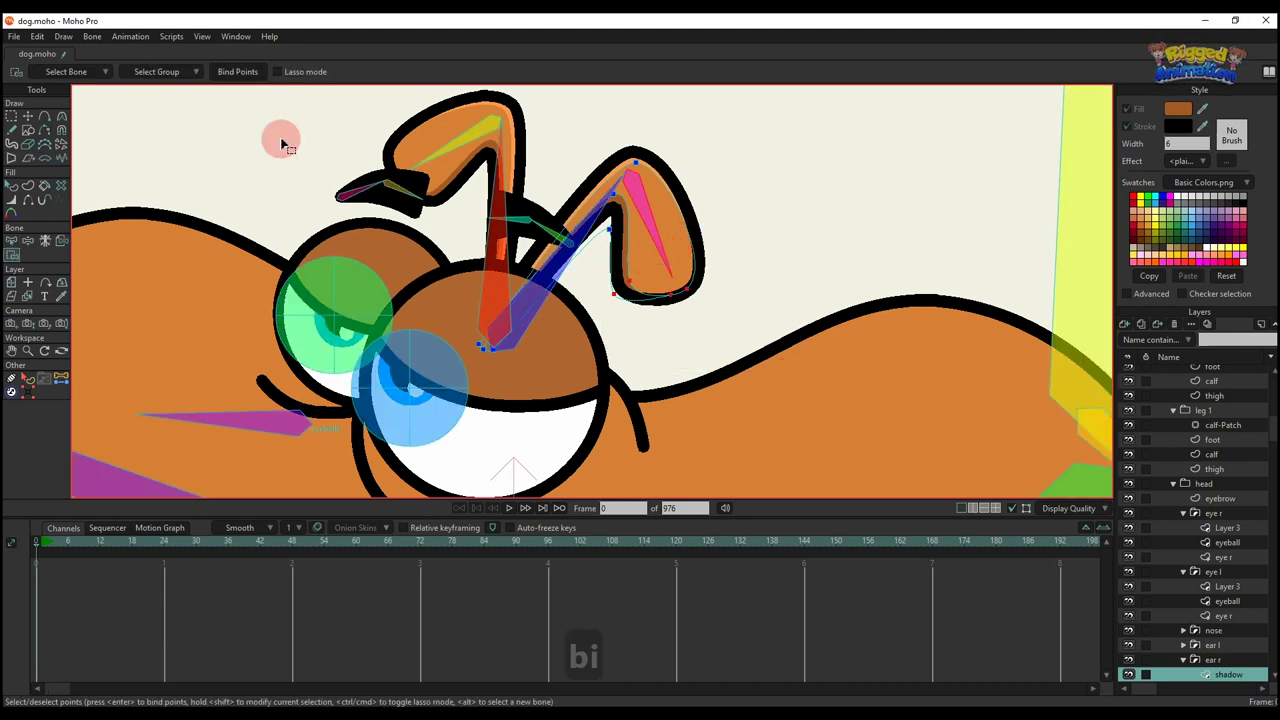
click(247, 76)
- Bind the ear r group's ear layer, base and bend points to the lower ear bone and tip points to the outer bone
click(680, 187)
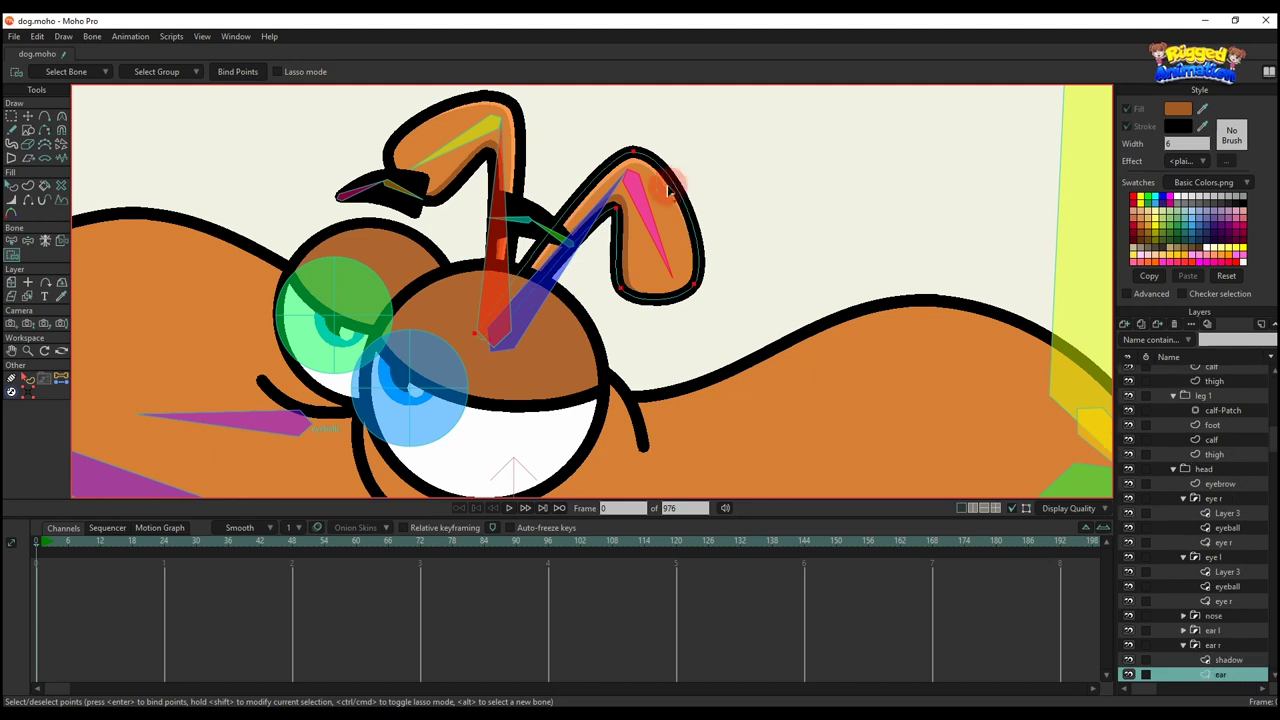
key(b)
click(565, 282)
key(i)
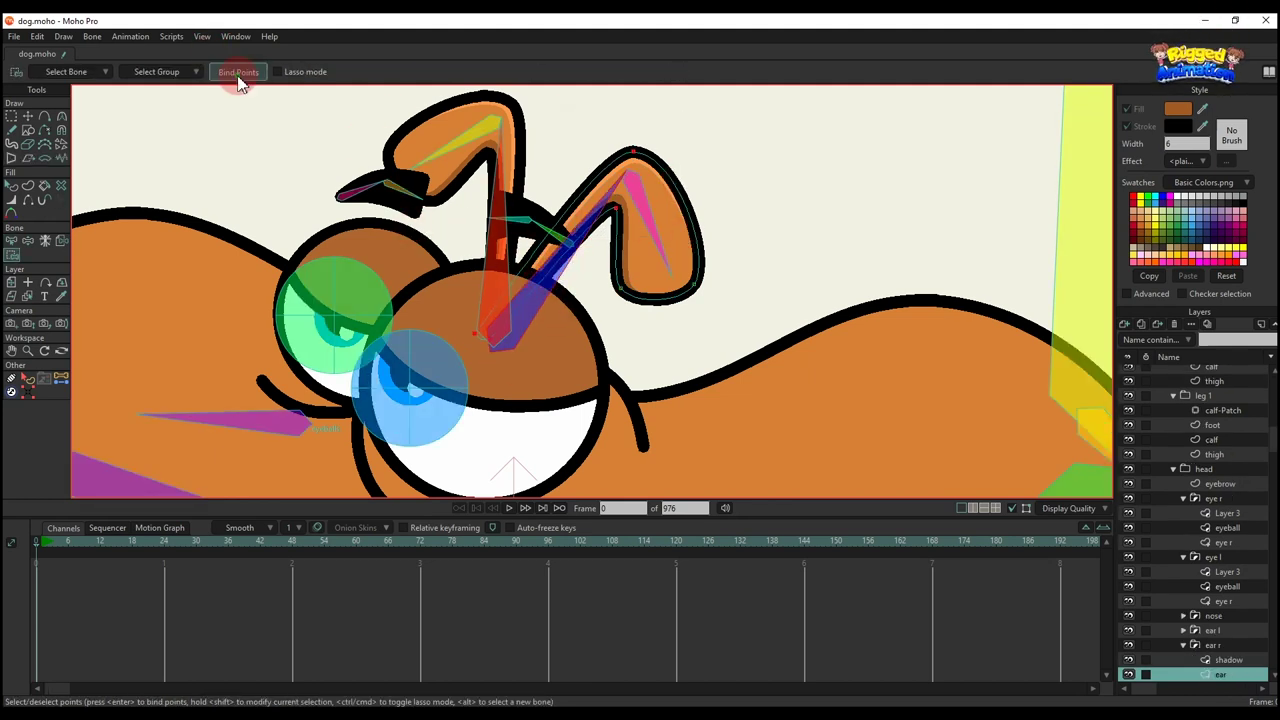
key(b)
key(i)
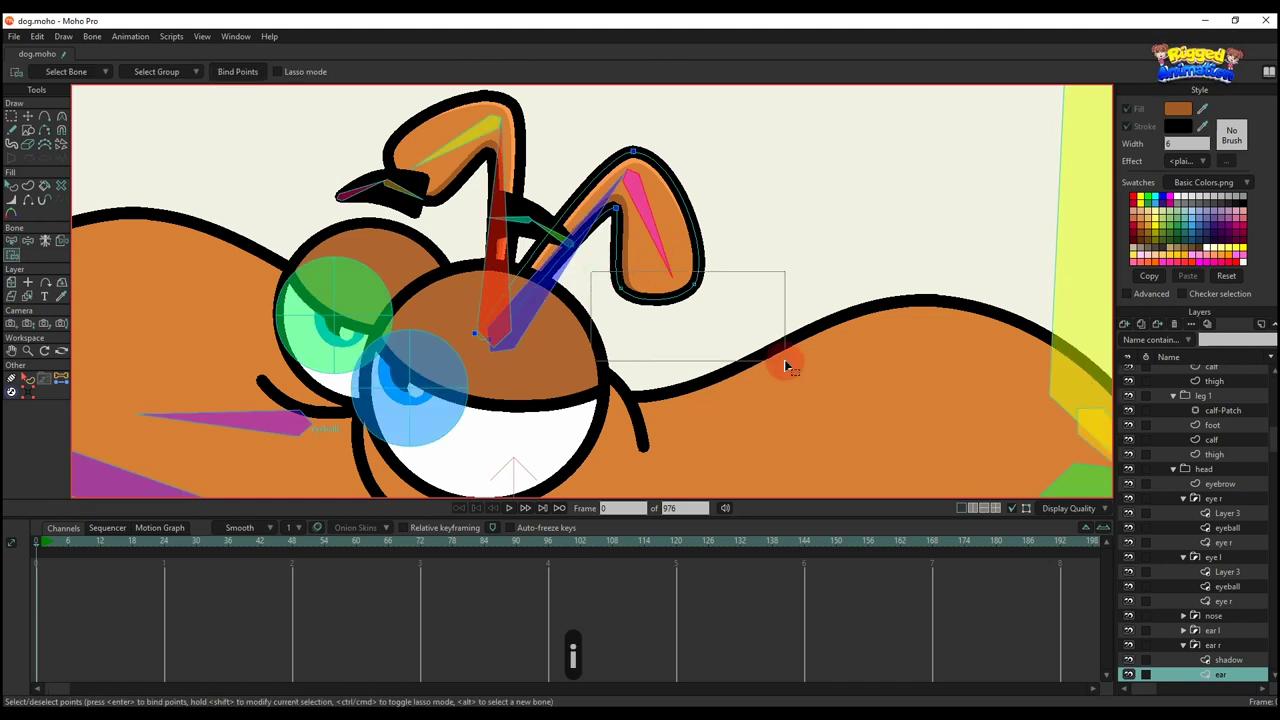
- Bind the tip points of the ear l shadow layer to that ear's outer bone
alt+right_click(443, 121)
key(b)
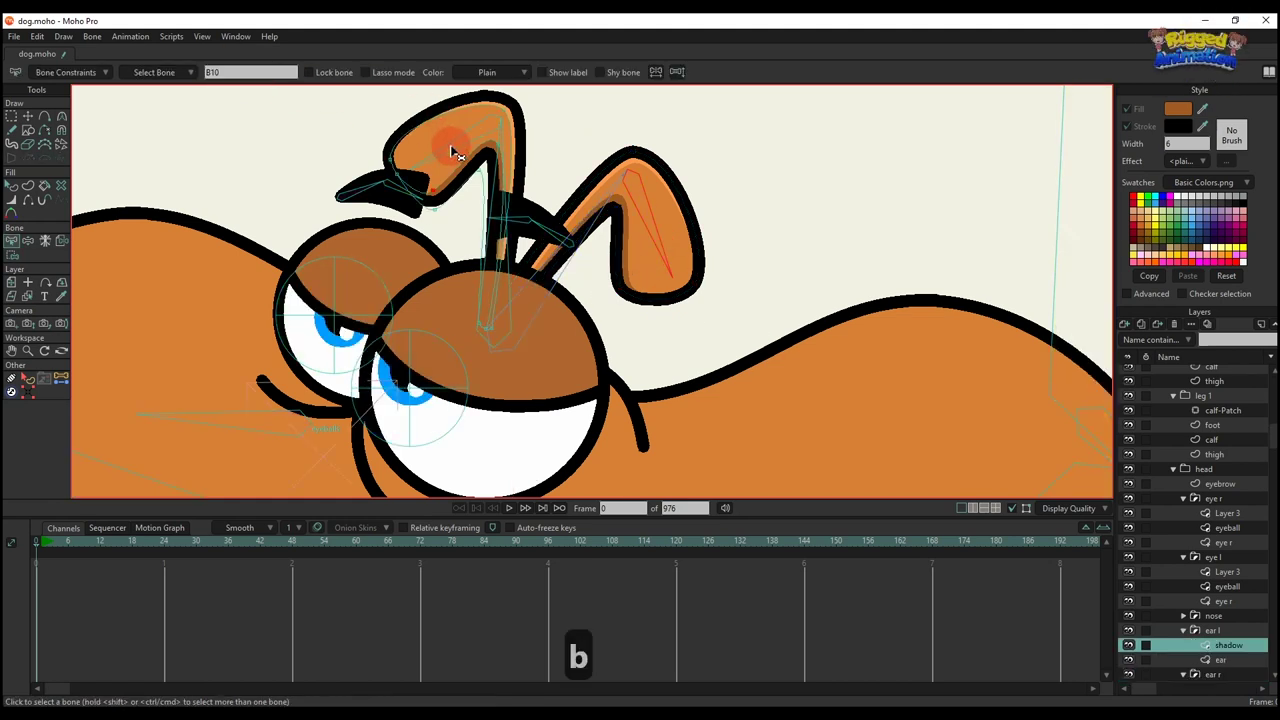
click(450, 150)
scroll(450, 150, down, 2)
key(i)
drag(360, 103, 447, 205)
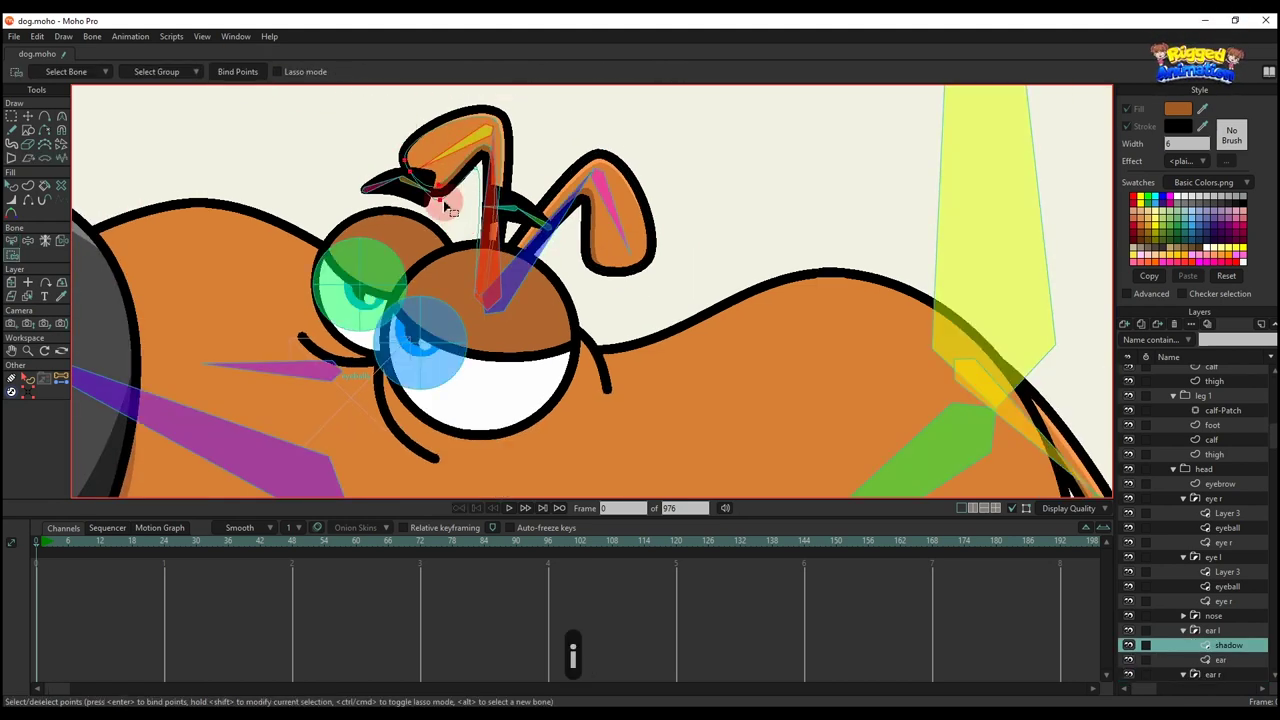
click(244, 75)
- Bind the base and bend points of the ear l shadow layer to that ear's lower bone
key(b)
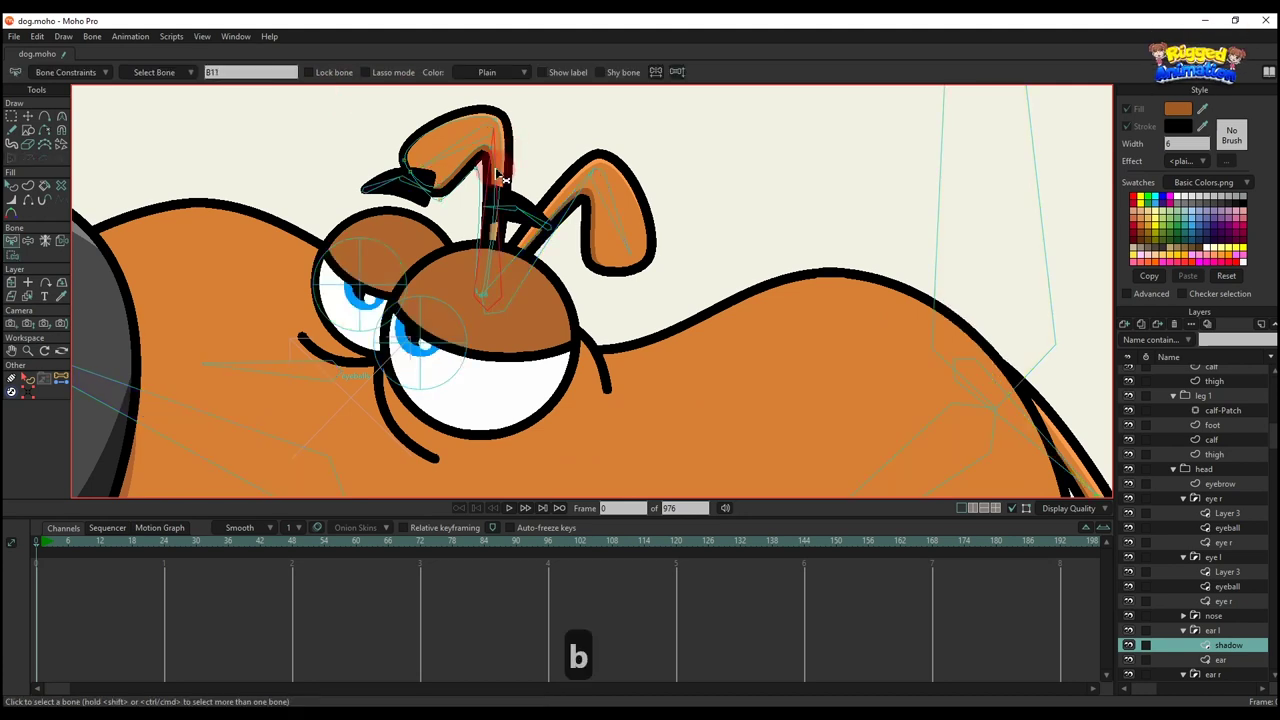
key(i)
drag(469, 110, 552, 211)
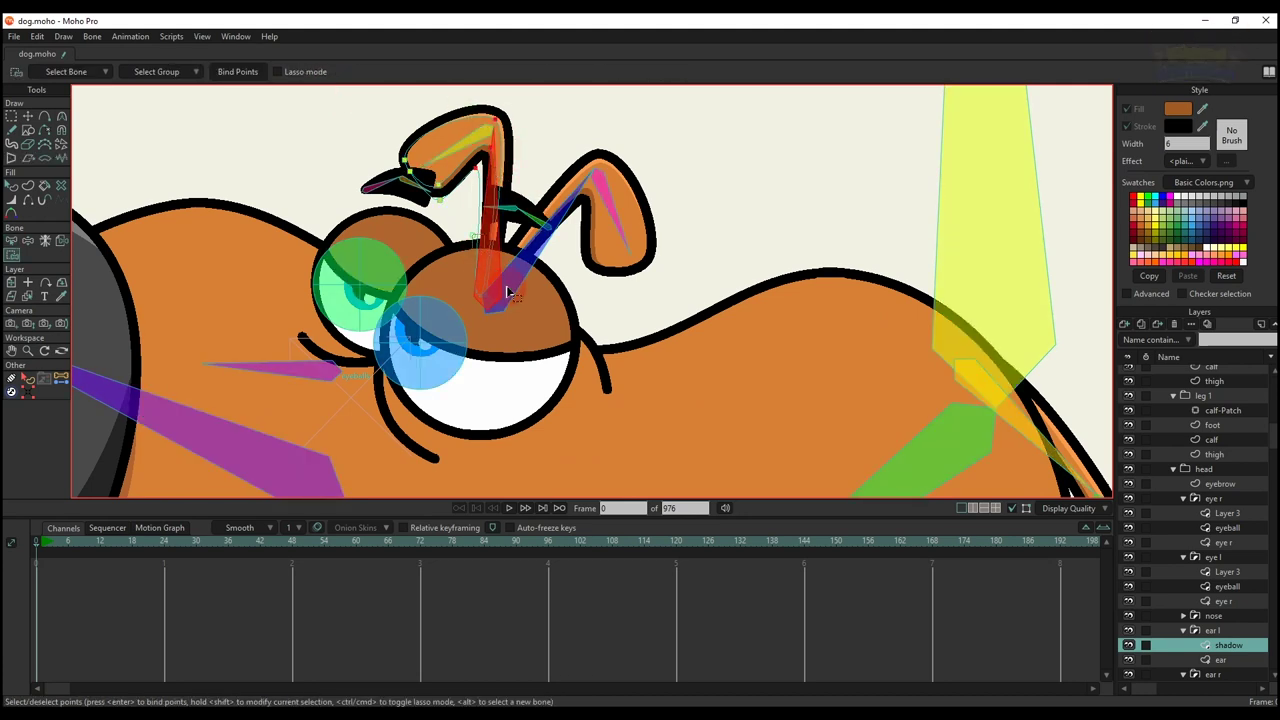
drag(507, 292, 560, 358)
click(237, 75)
- Bind the base and bend points of the ear l group's ear layer to the lower ear bone and its tip points to the outer bone
scroll(472, 116, up, 2)
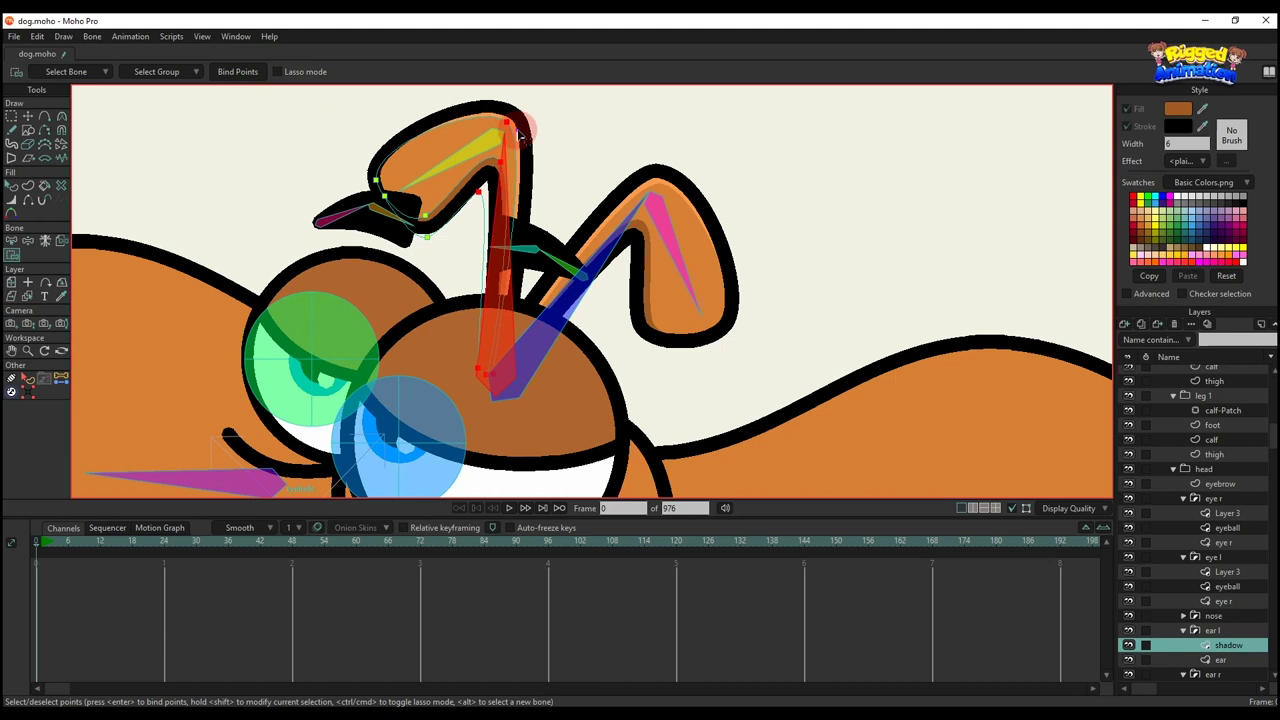
ctrl+alt+click(518, 133)
key(b)
scroll(514, 190, down, 3)
key(i)
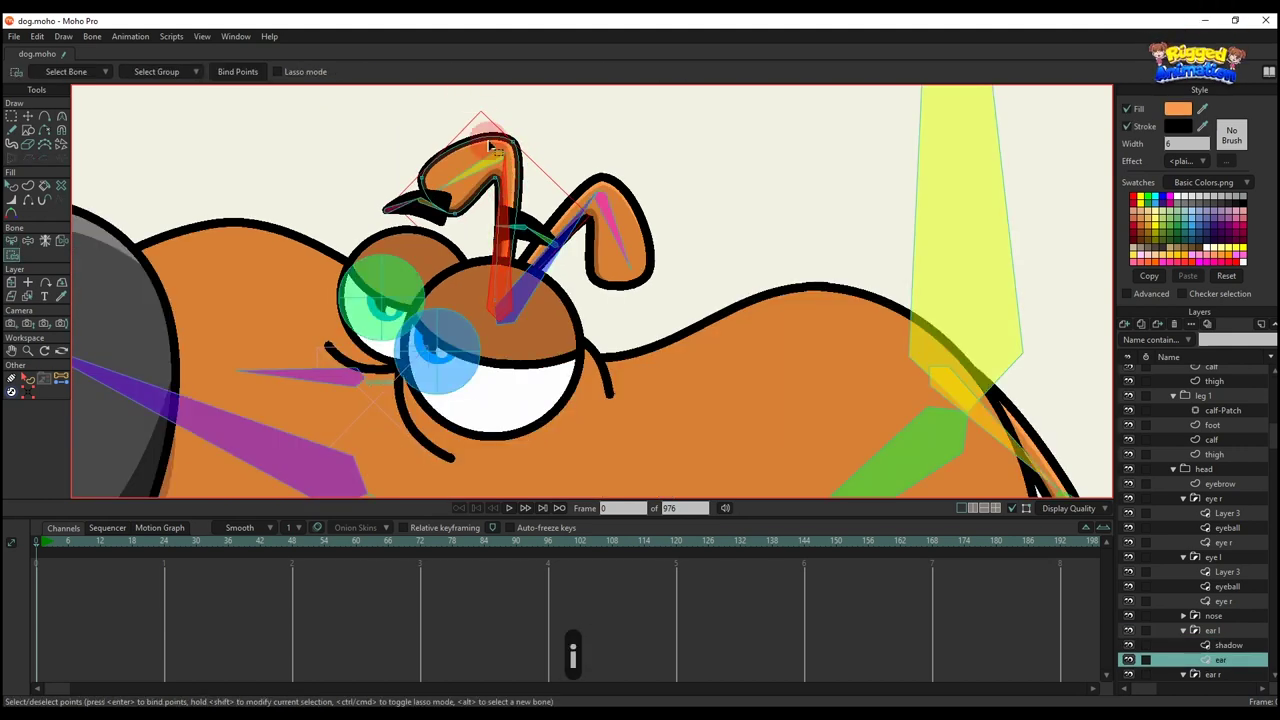
drag(483, 127, 635, 381)
key(b)
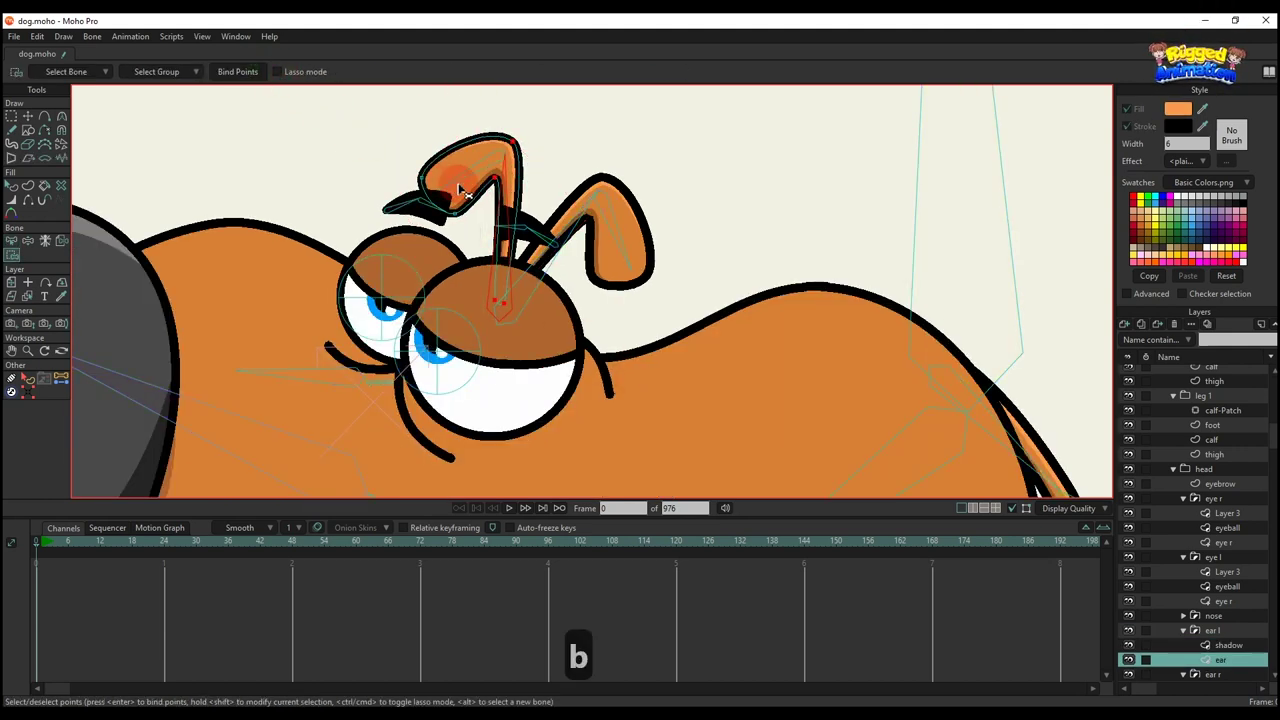
key(i)
drag(388, 153, 471, 243)
click(250, 78)
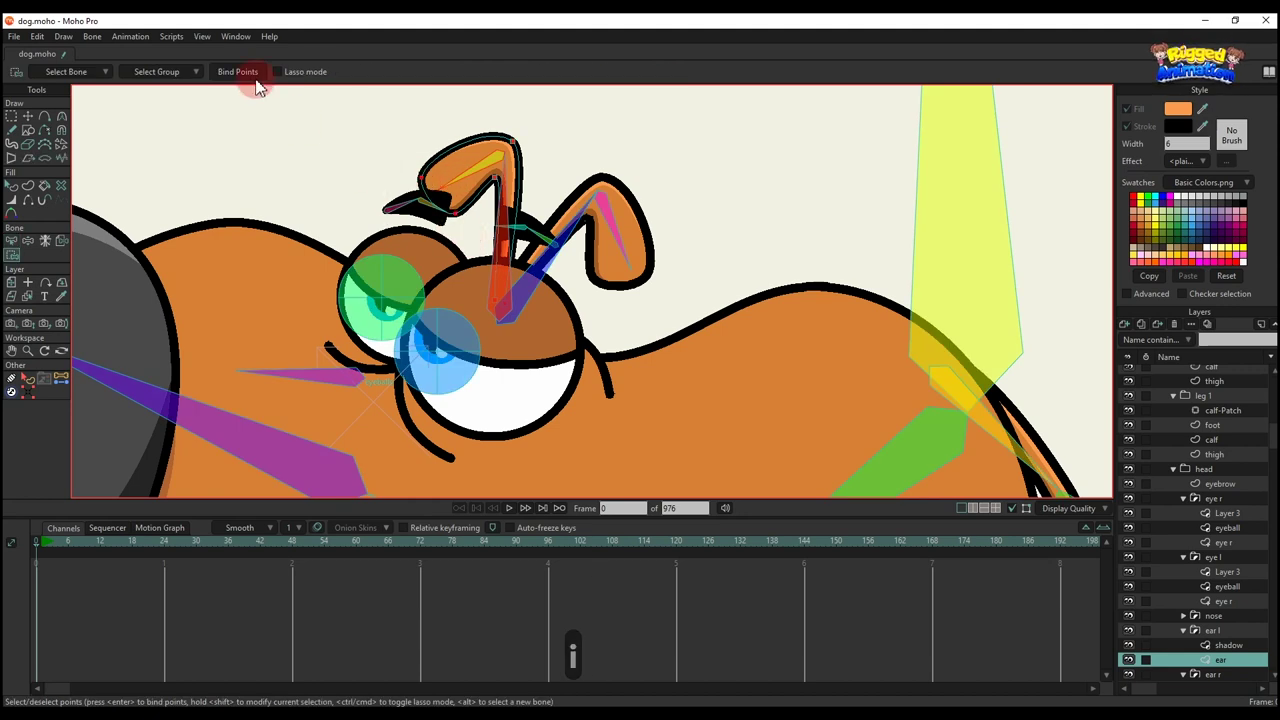
- On the eyebrow layer, bind the outer points of the eyebrow above eye r to its outer bone and the inner points to its inner bone
scroll(512, 213, up, 2)
alt+right_click(381, 194)
key(b)
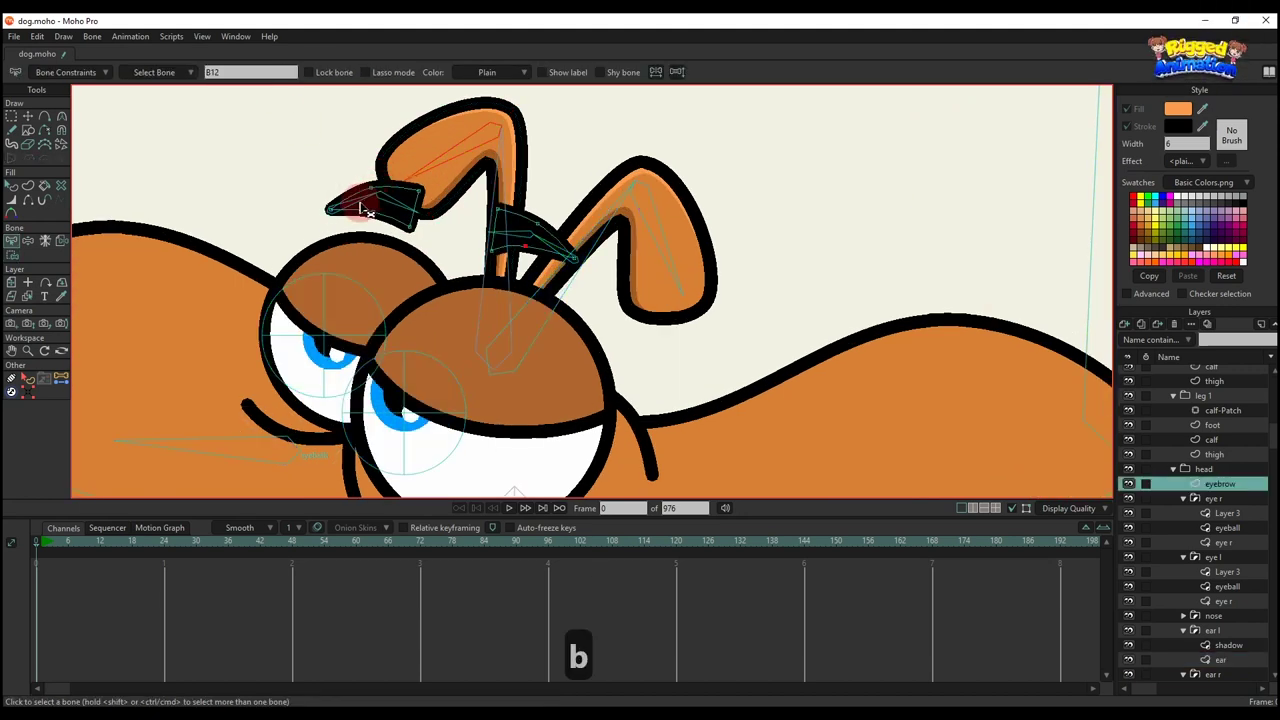
key(i)
drag(325, 173, 390, 245)
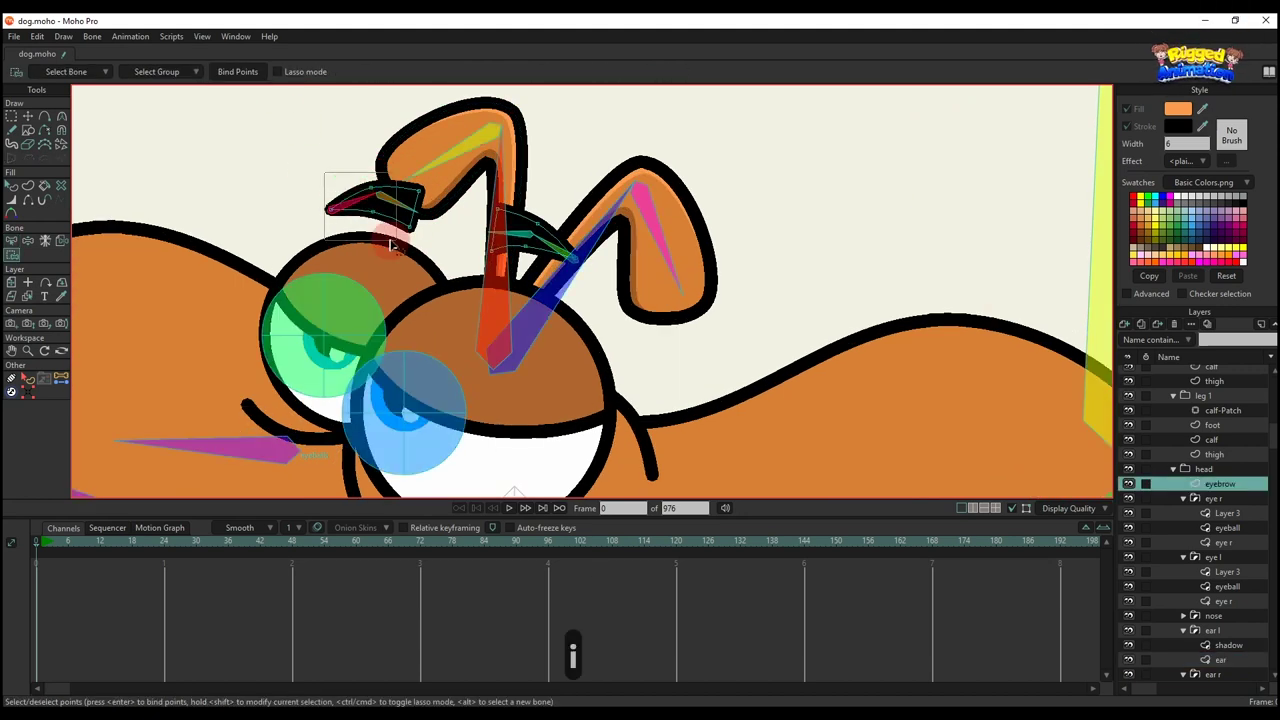
click(232, 78)
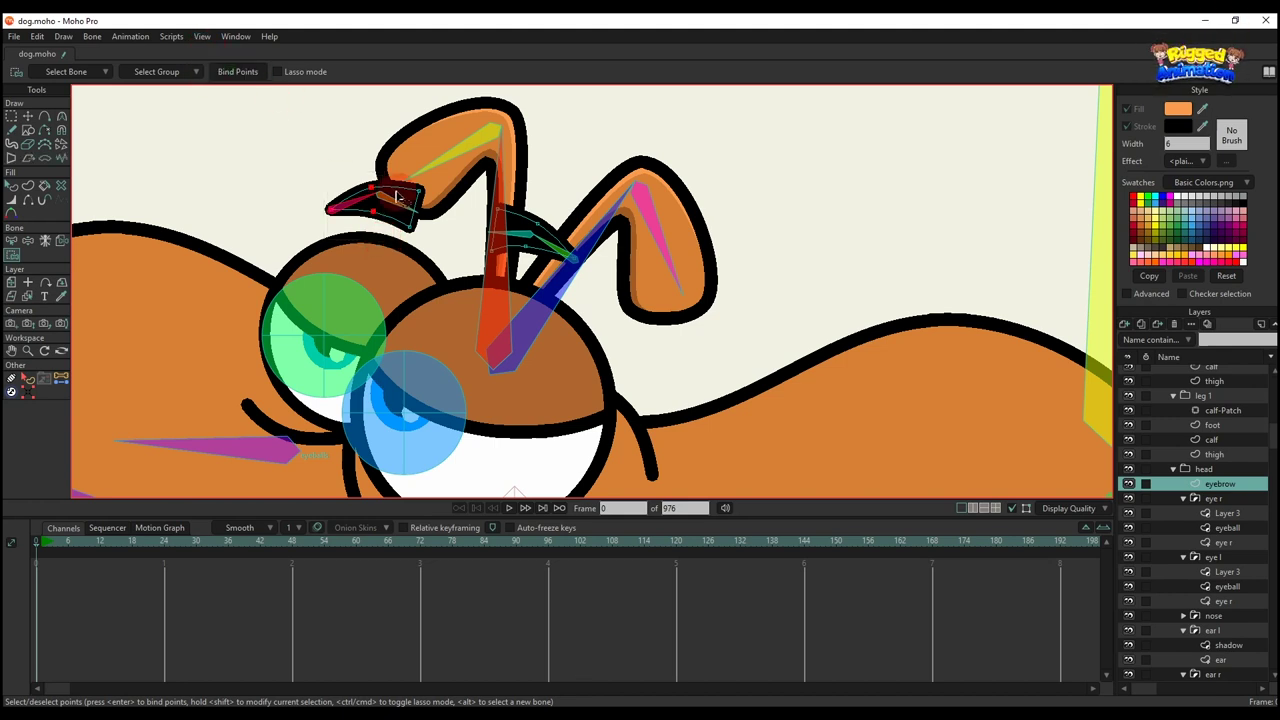
key(b)
key(i)
click(313, 146)
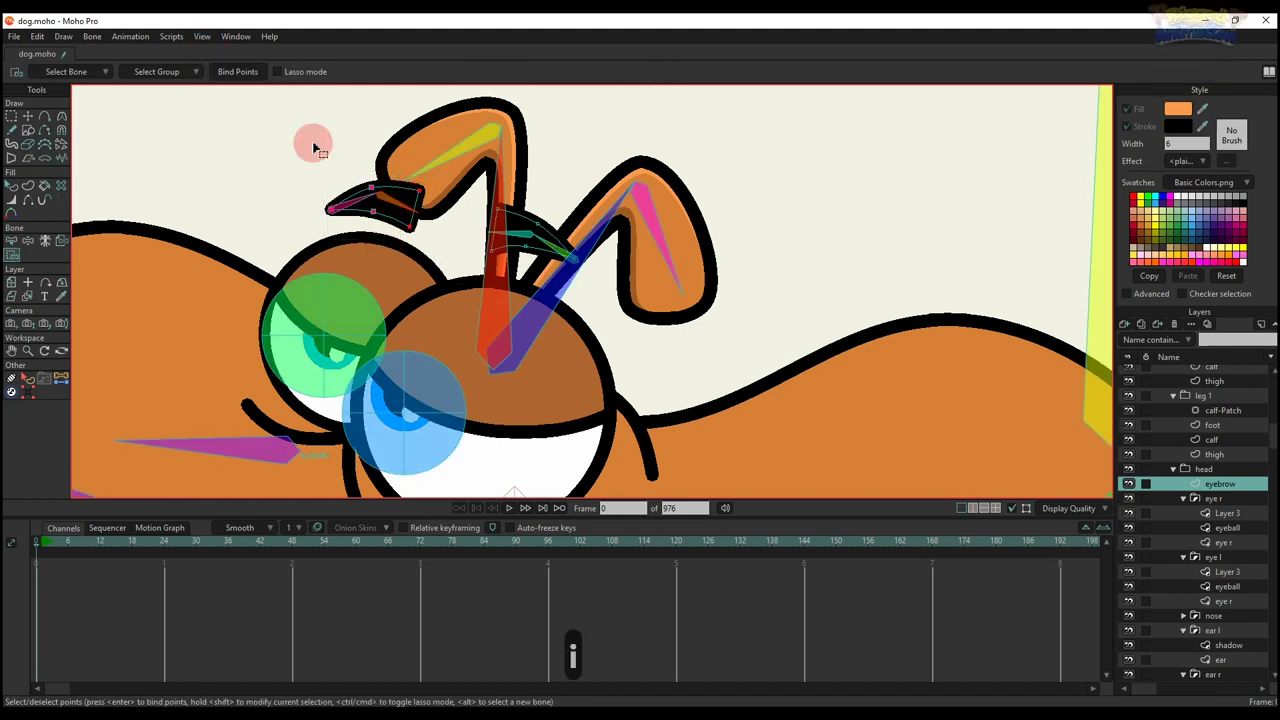
- Bind the points of the eyebrow above eye l to its two bones, the tip points to one and the remaining points to the other
click(548, 210)
key(b)
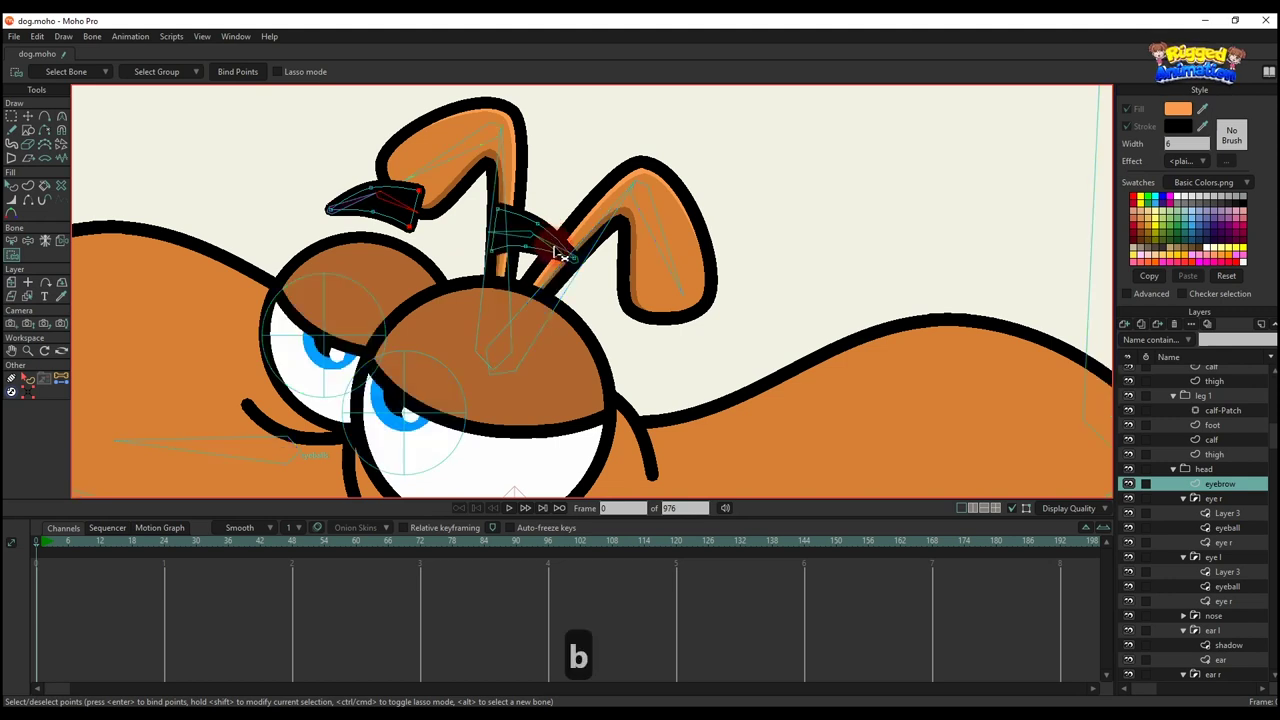
click(550, 245)
key(i)
click(358, 190)
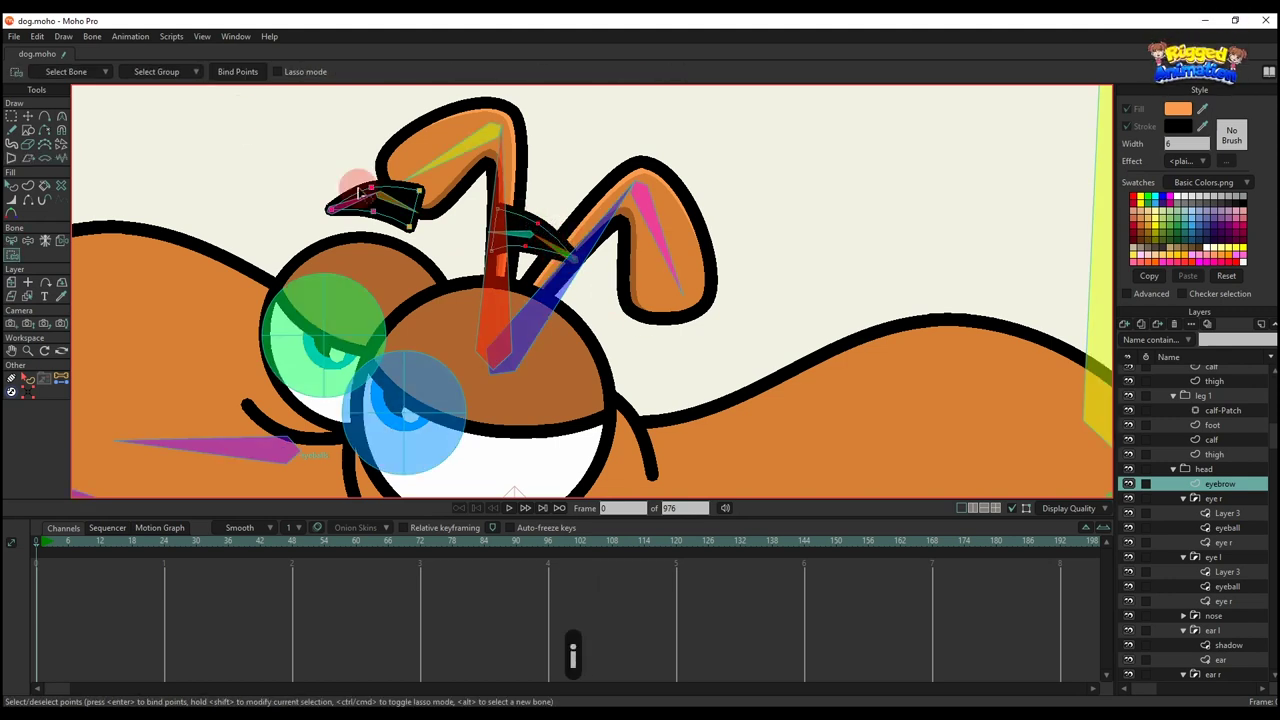
click(228, 78)
key(b)
click(519, 210)
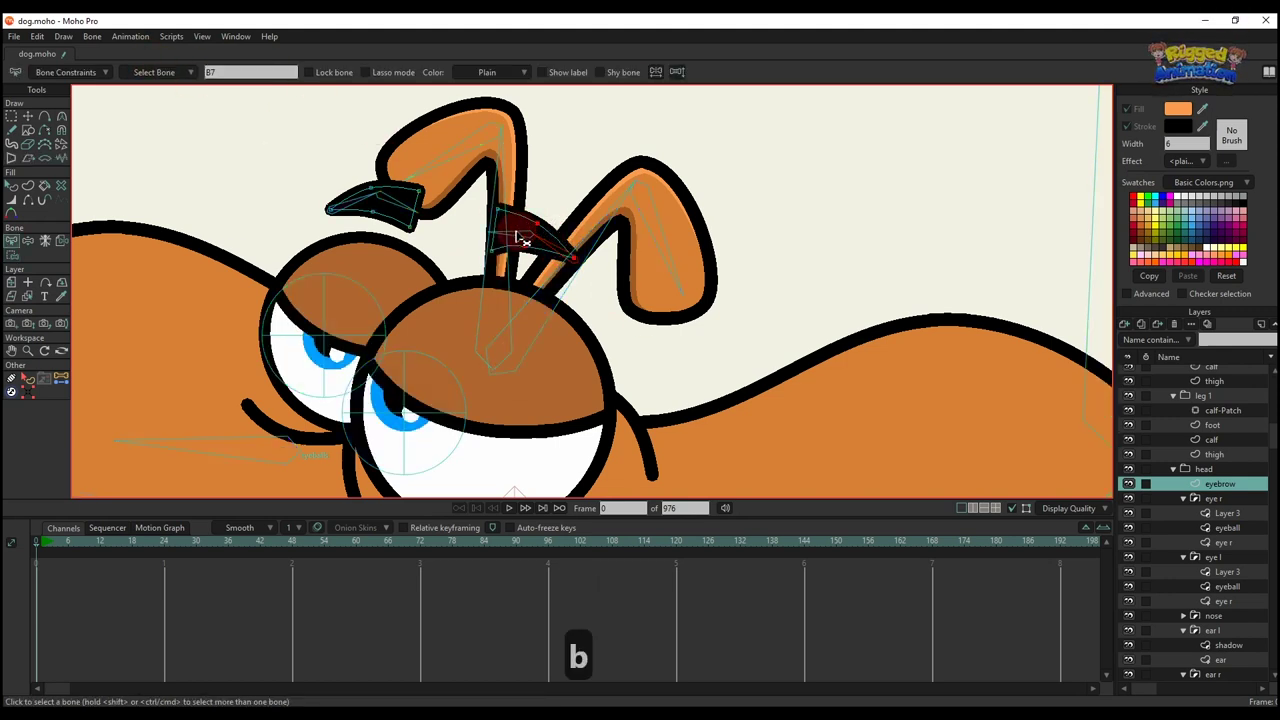
key(i)
click(230, 72)
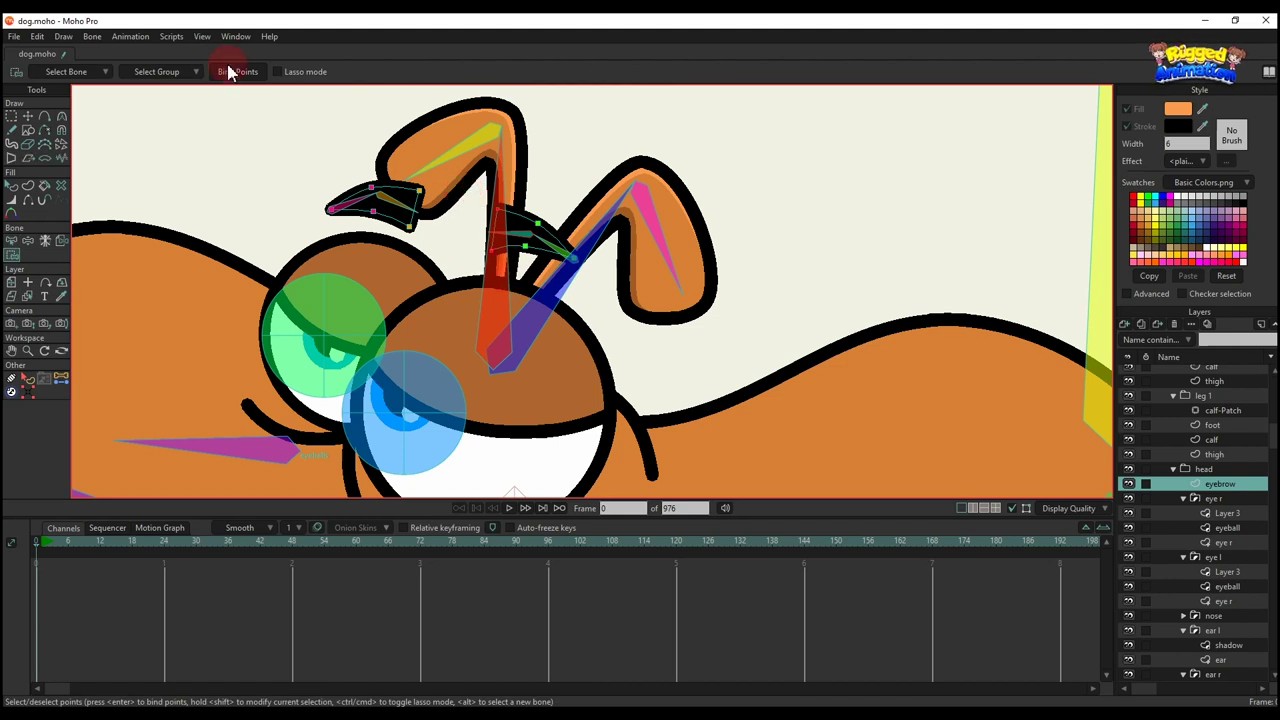
- Bind the points of Layer 3 in the eye l group to the head bone
scroll(565, 362, down, 4)
drag(511, 339, 518, 212)
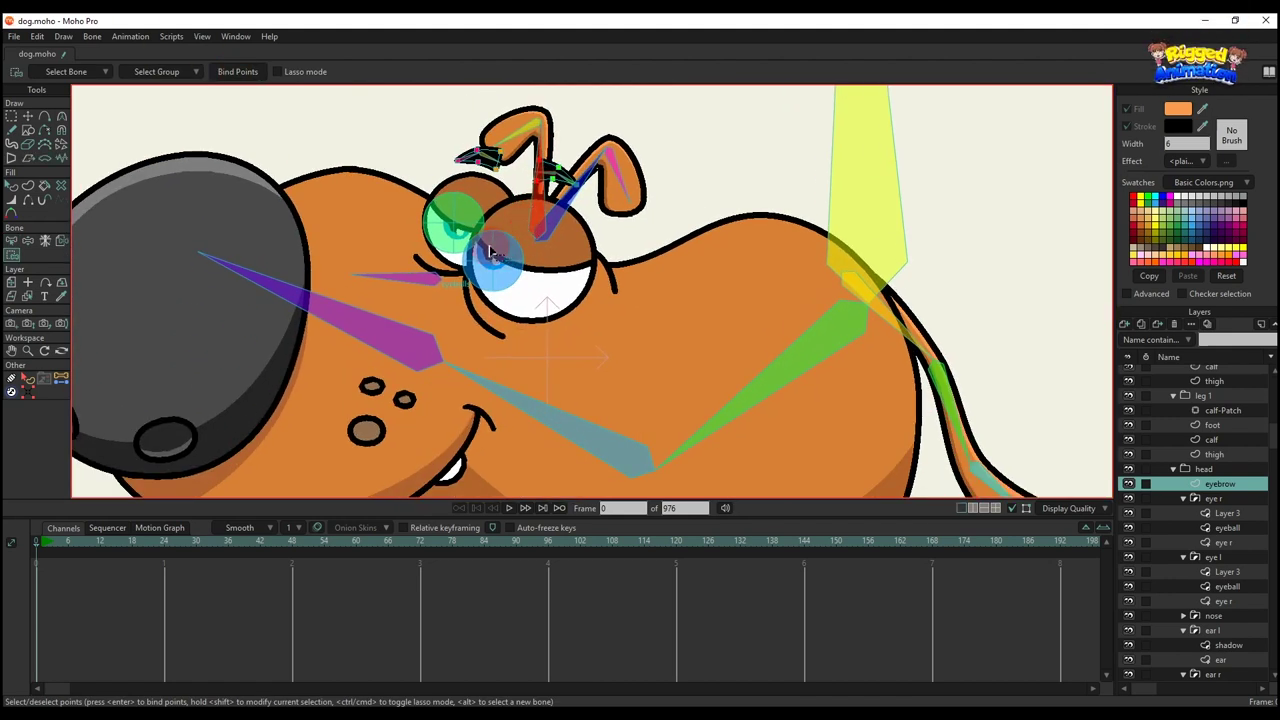
alt+right_click(485, 188)
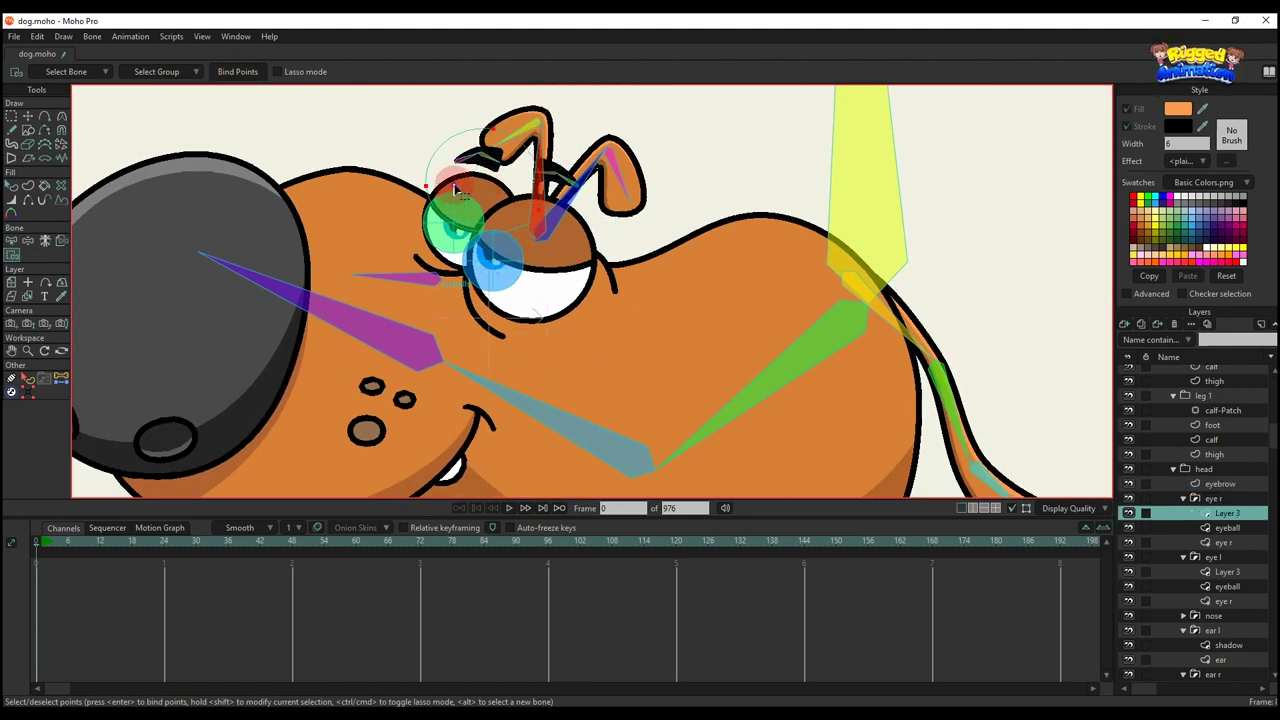
ctrl+alt+click(454, 187)
key(b)
click(376, 318)
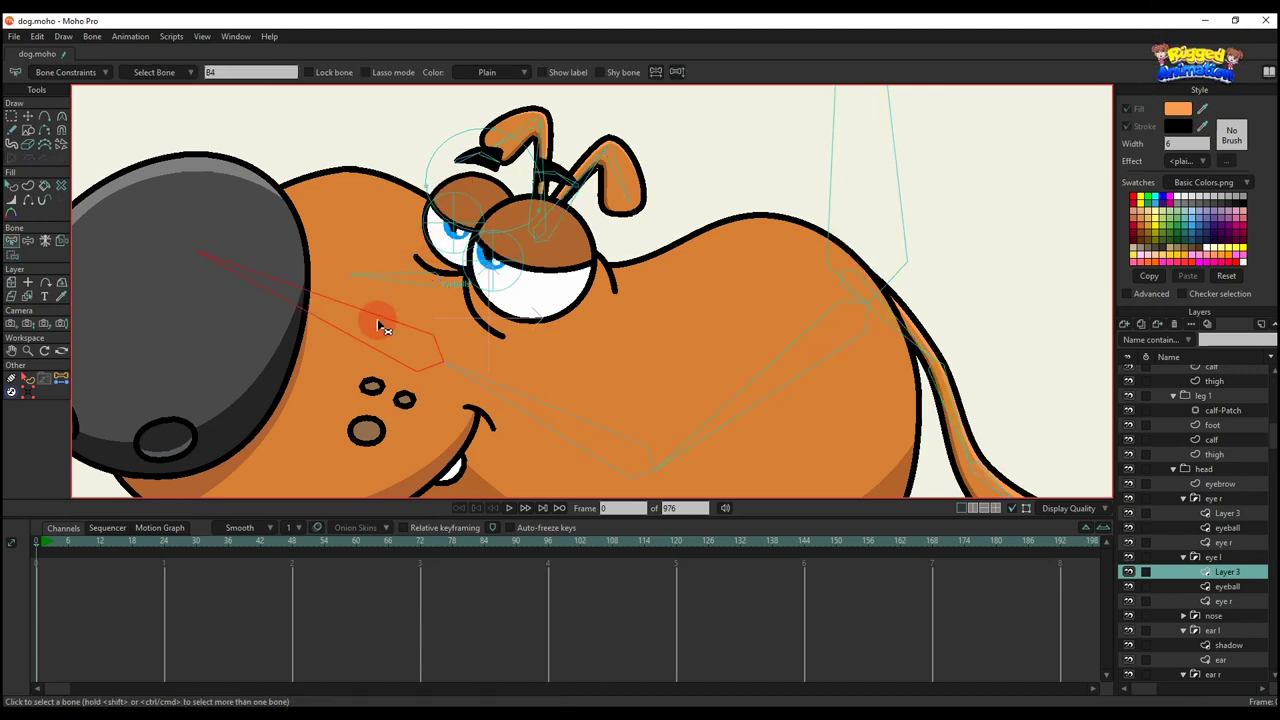
scroll(377, 318, down, 2)
key(u)
key(i)
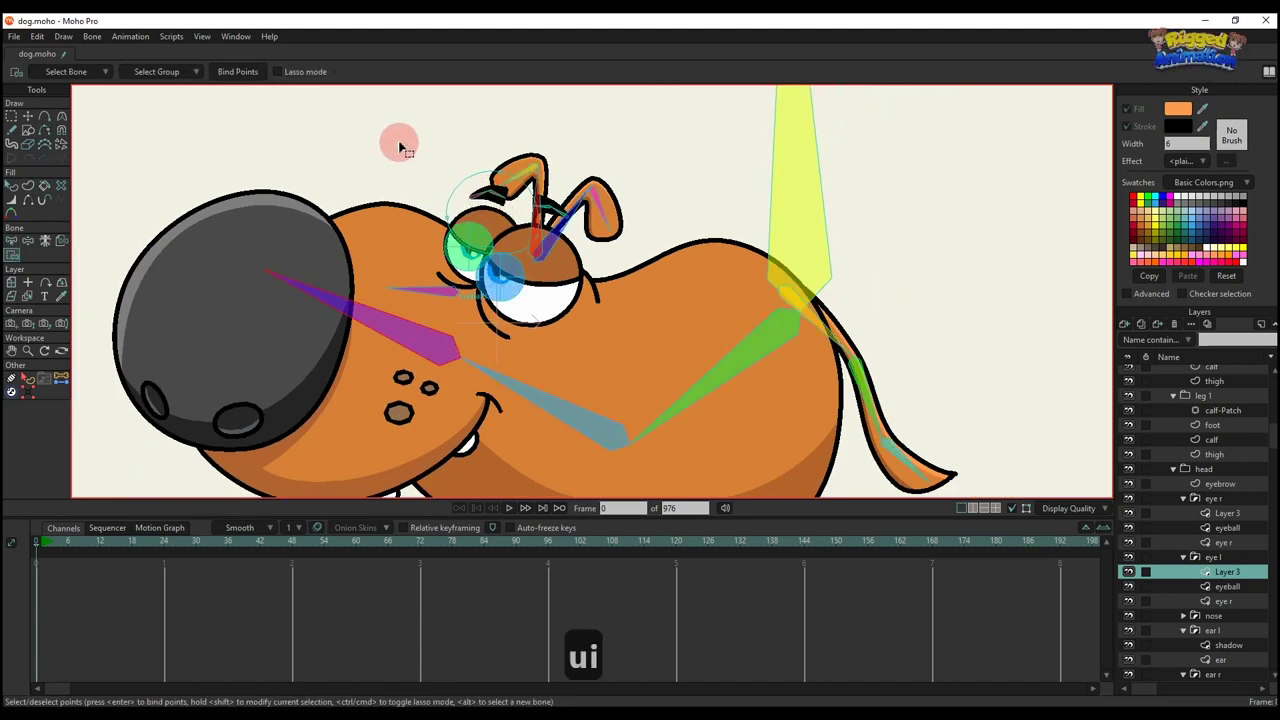
scroll(465, 280, up, 3)
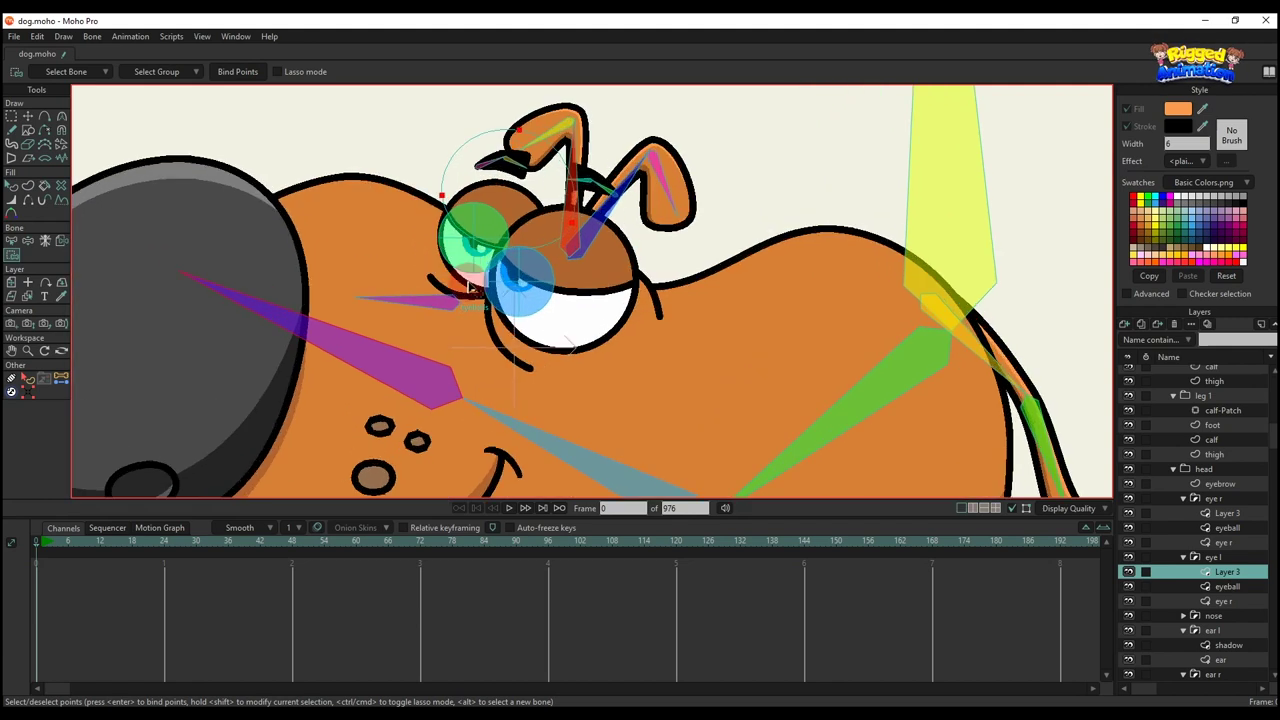
- Bind the points of the eye r layer inside the eye l group to the head bone
ctrl+alt+click(469, 284)
scroll(467, 280, down, 3)
key(i)
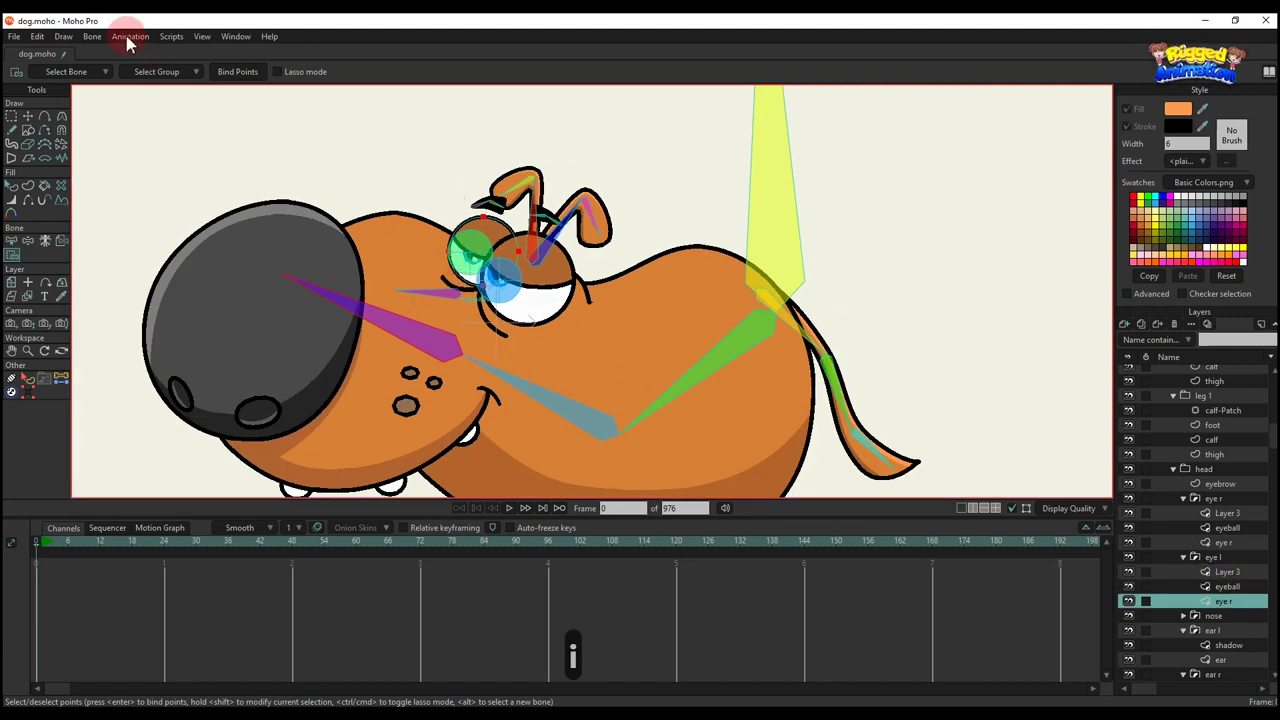
- Bind the base points of the tail layer to the first tail bone
scroll(792, 270, down, 3)
scroll(767, 290, up, 1)
scroll(1235, 455, up, 3)
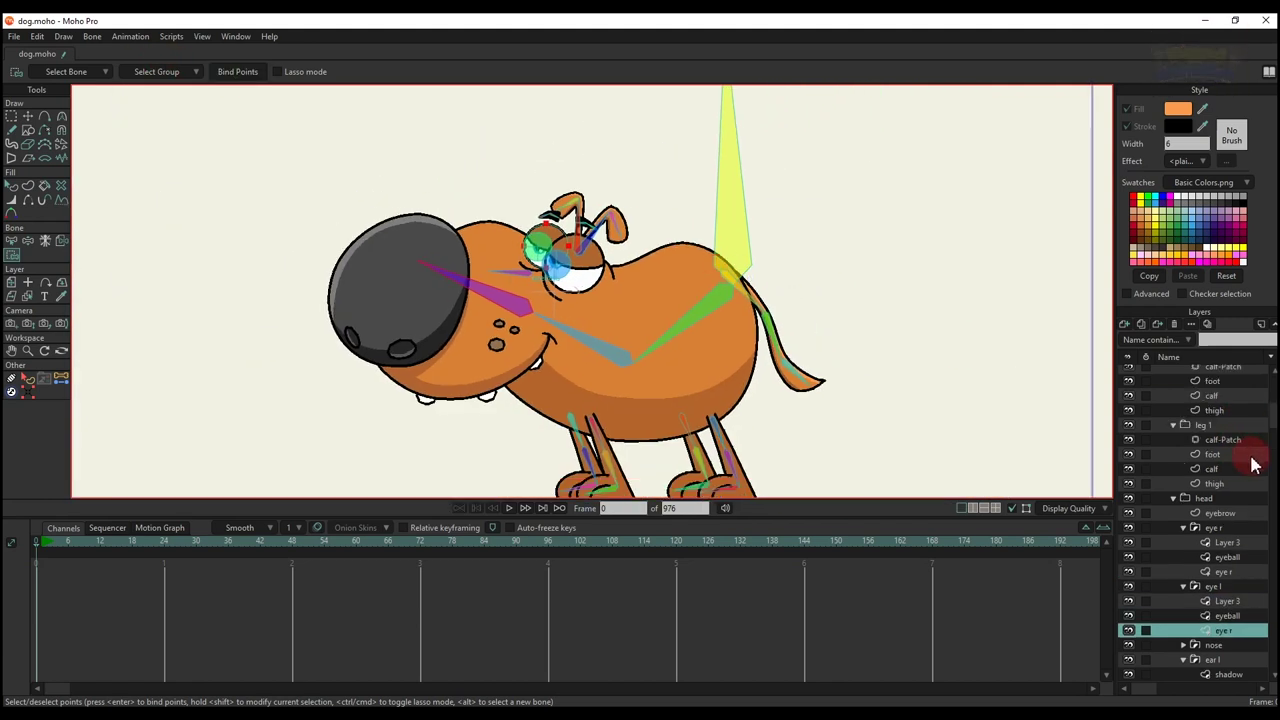
scroll(631, 340, up, 1)
scroll(631, 340, down, 2)
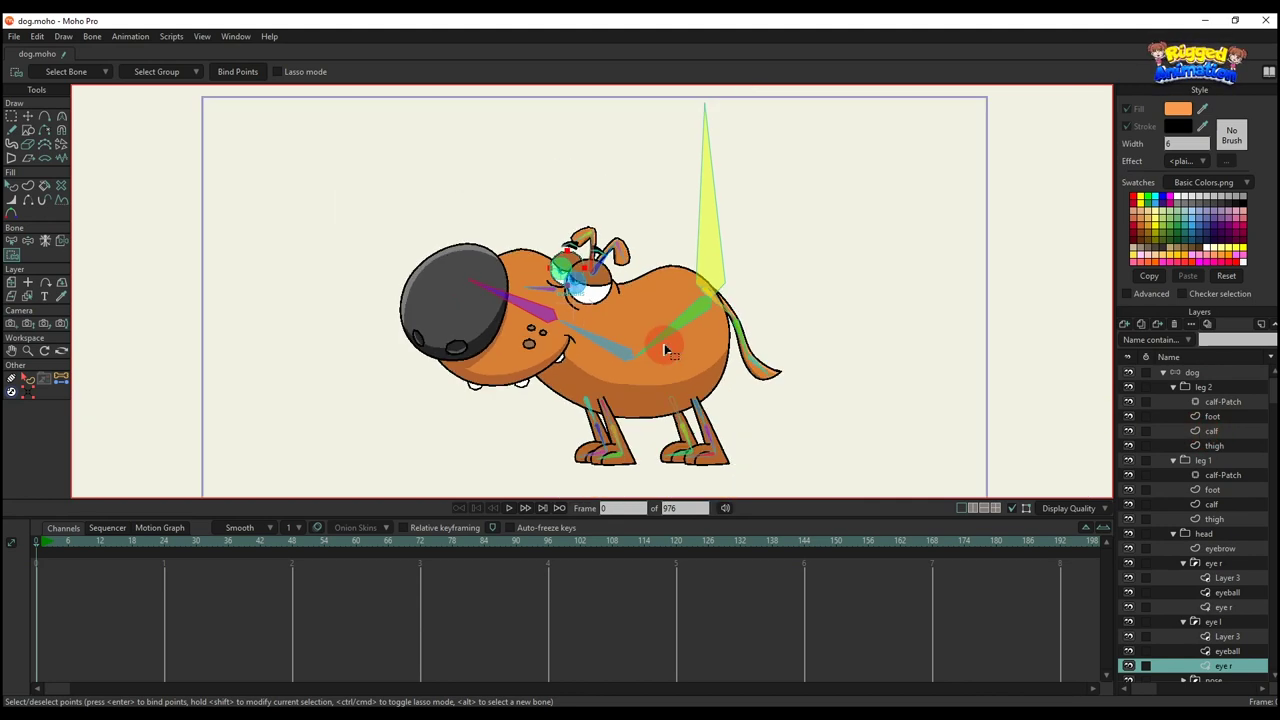
scroll(716, 308, up, 2)
scroll(716, 308, up, 2)
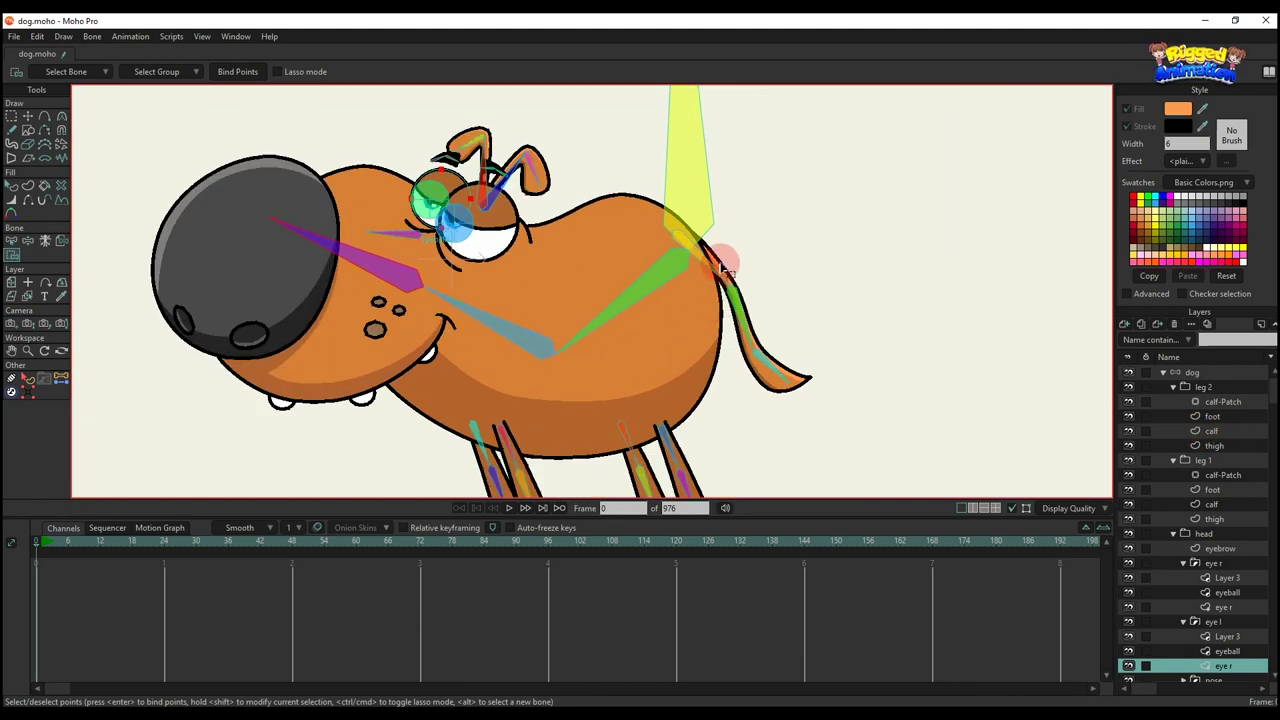
ctrl+alt+click(727, 268)
scroll(715, 278, up, 2)
key(b)
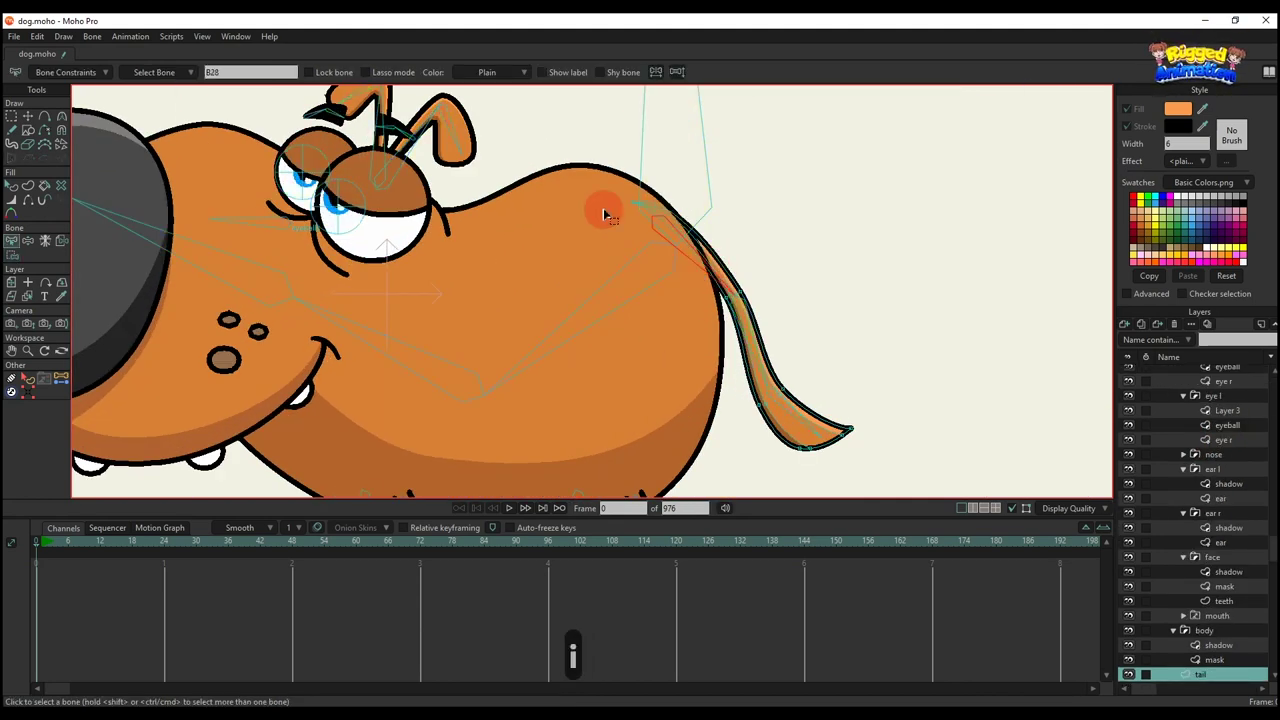
key(i)
mouse_move(748, 318)
mouse_down()
mouse_move(718, 258)
mouse_move(737, 334)
mouse_up()
- Bind the tail layer's middle points to the middle tail bone and its tip points to the last tail bone
key(b)
click(755, 338)
key(i)
click(240, 71)
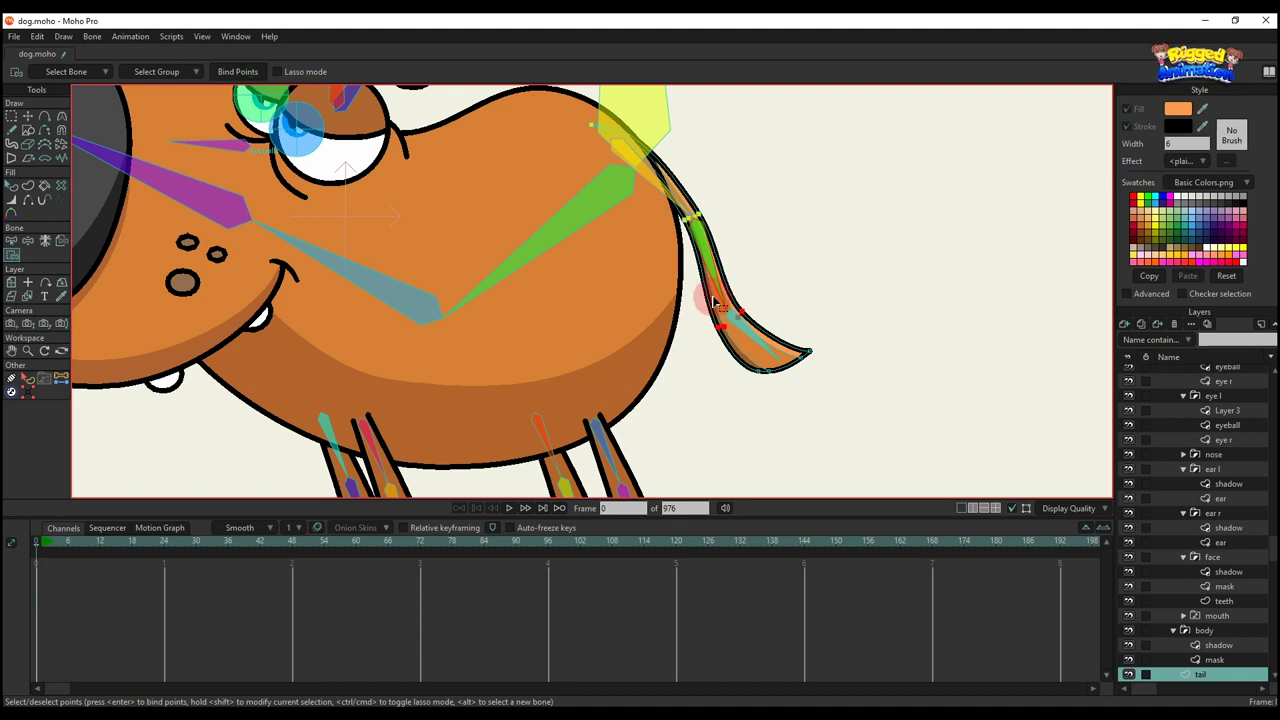
key(b)
key(i)
drag(740, 335, 880, 436)
click(243, 77)
scroll(651, 189, down, 5)
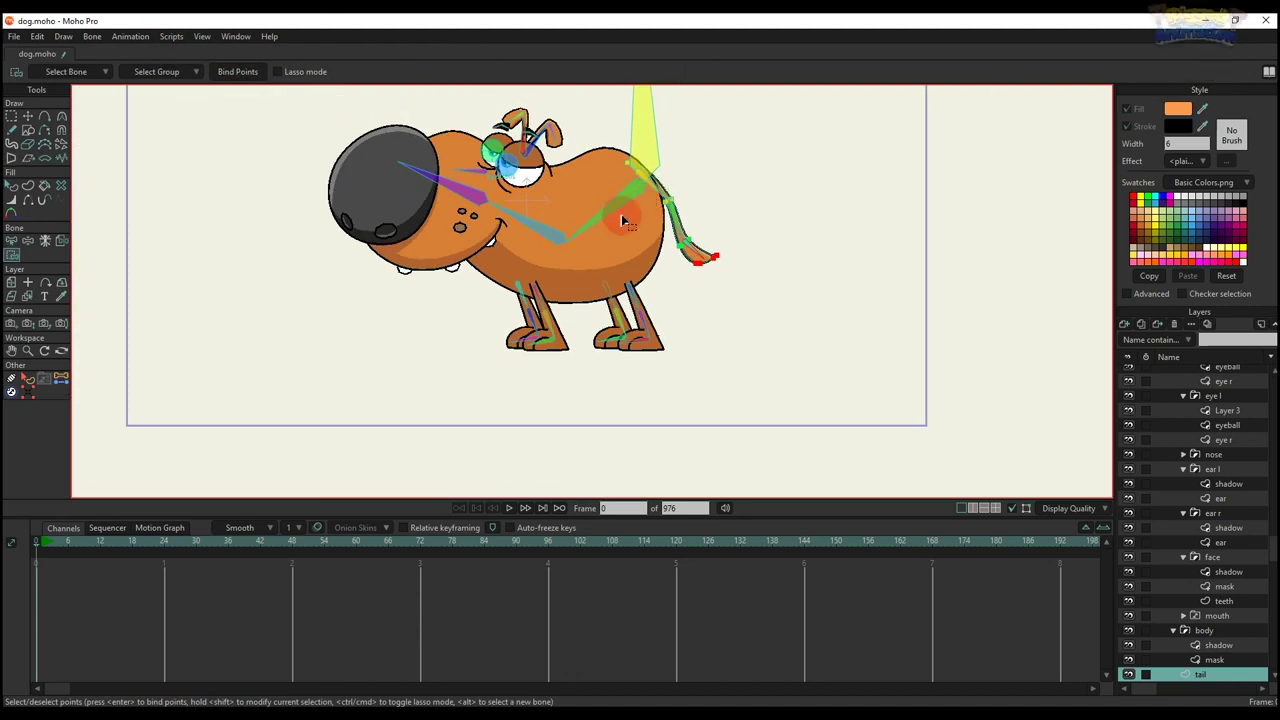
- Bind the points of leg 2's thigh layer to that leg's upper bone
scroll(648, 302, up, 5)
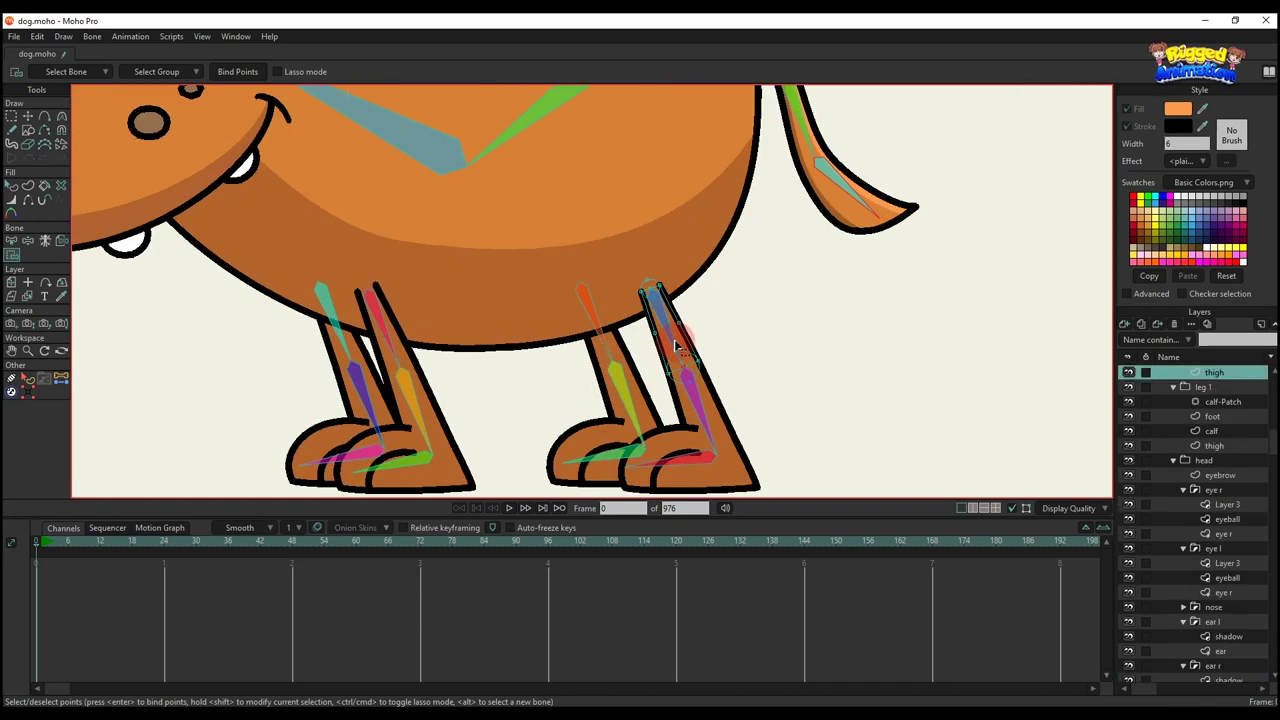
key(b)
click(677, 345)
key(i)
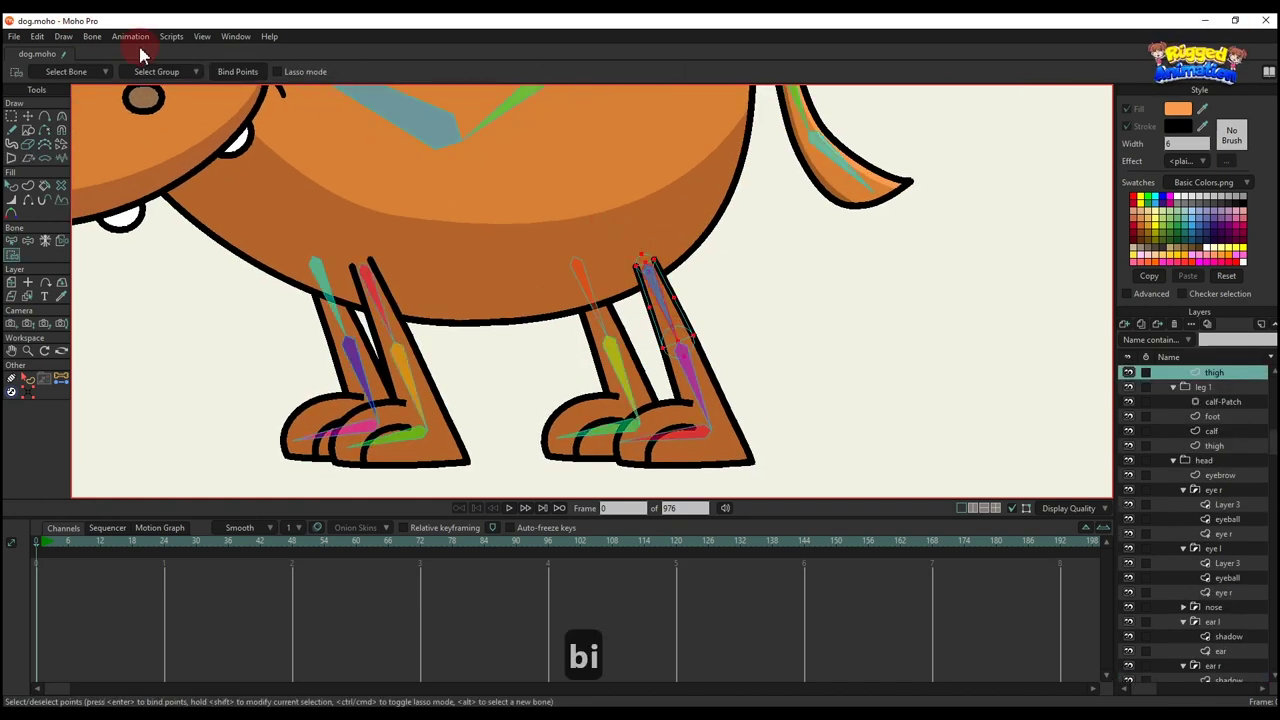
click(226, 72)
- Bind leg 2's whole calf-Patch layer to that leg's lower bone
alt+right_click(713, 393)
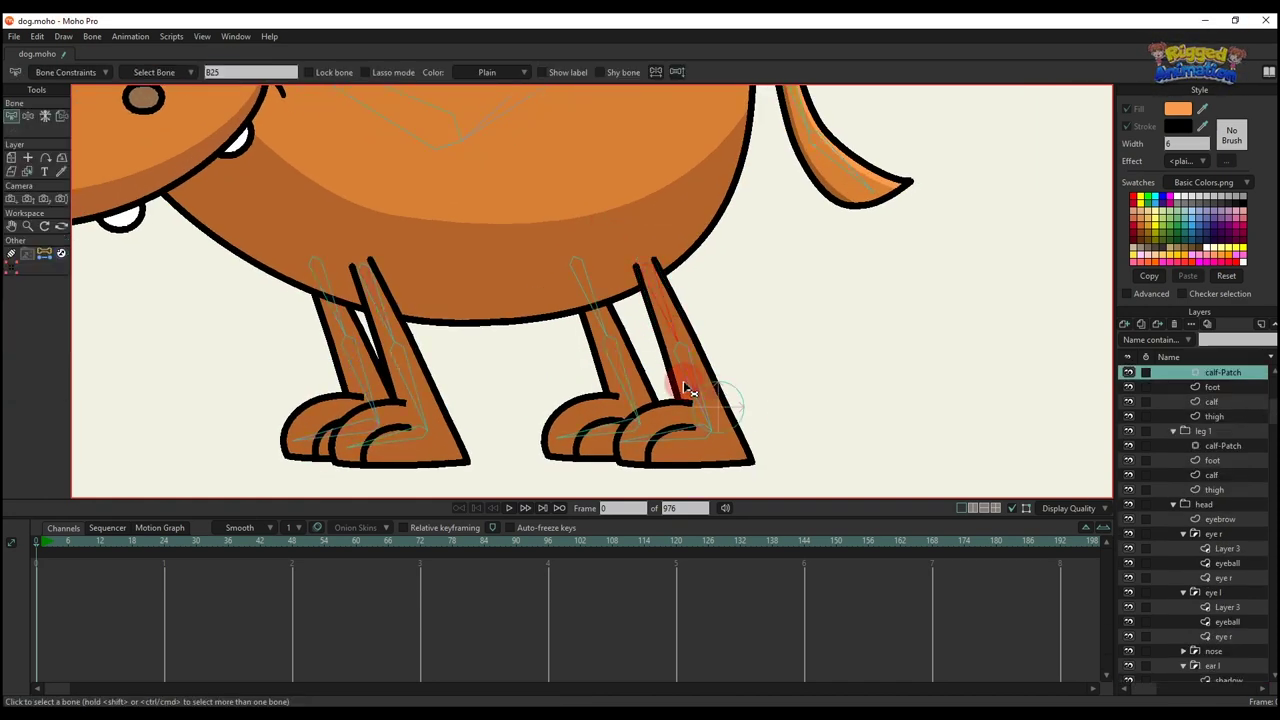
click(703, 386)
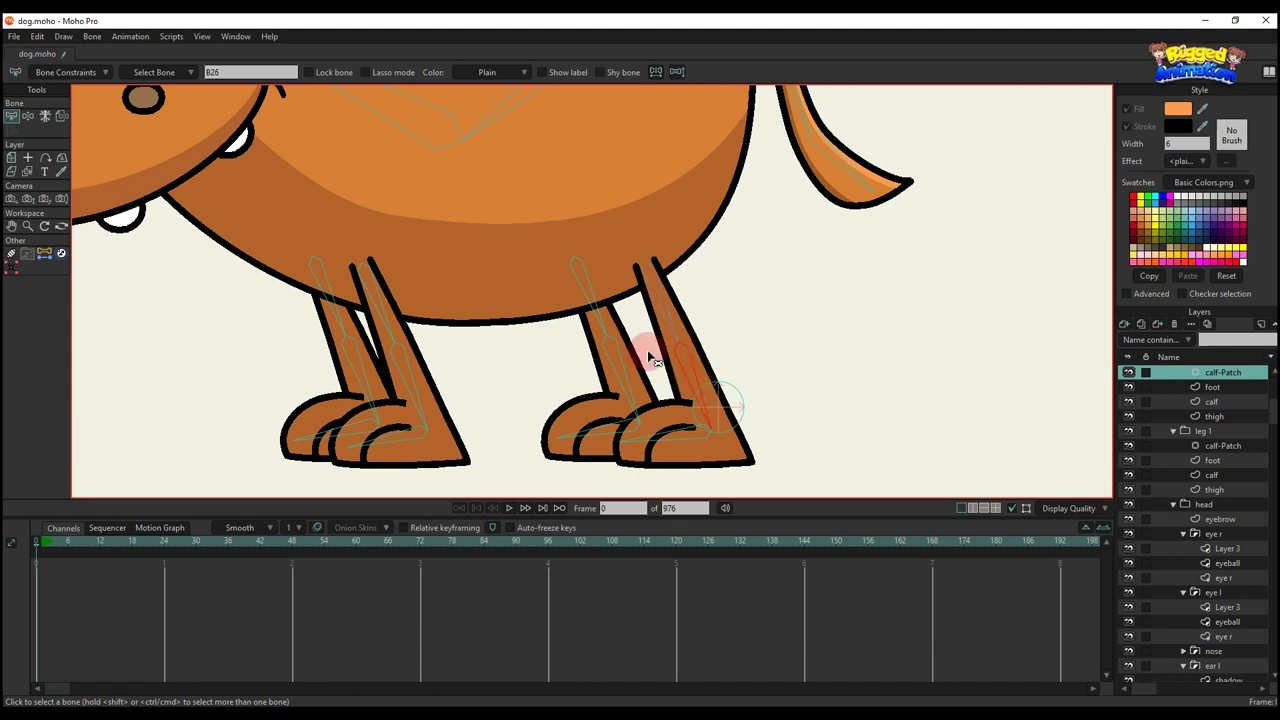
click(62, 118)
click(721, 412)
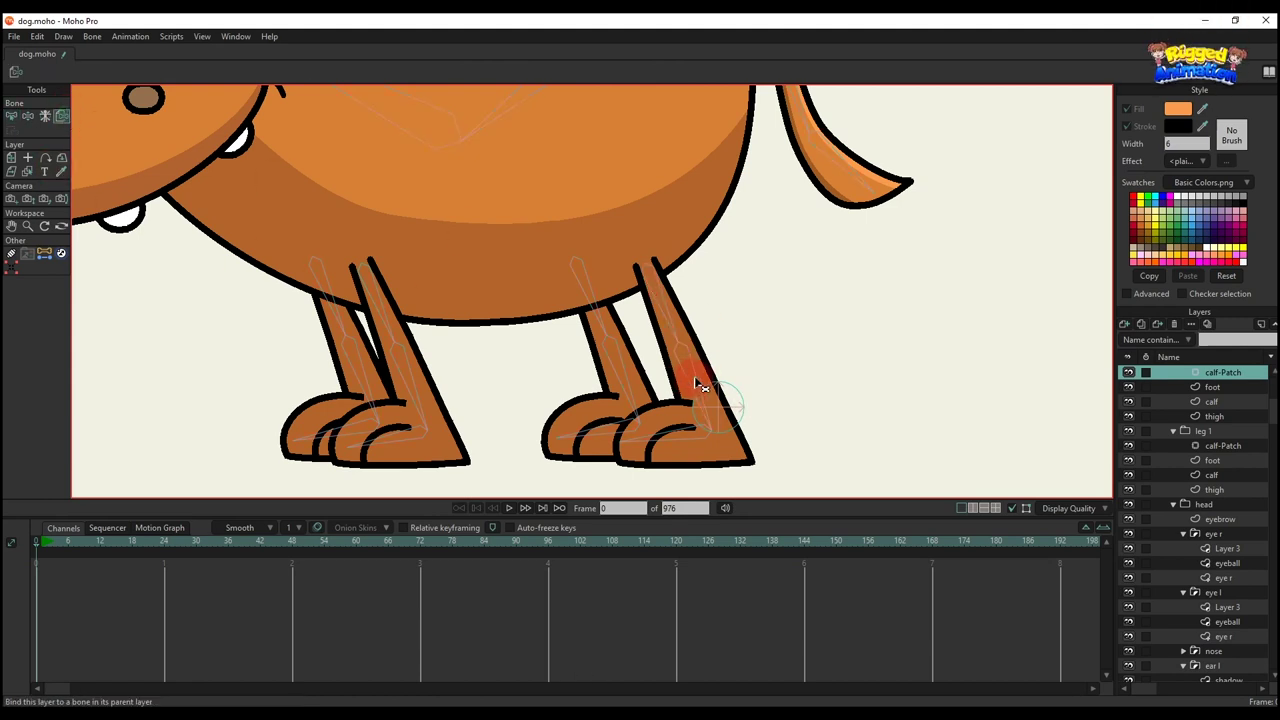
- Bind the points of leg 2's calf layer to the lower leg bone and those of its foot layer to the foot bone
ctrl+alt+click(708, 378)
key(b)
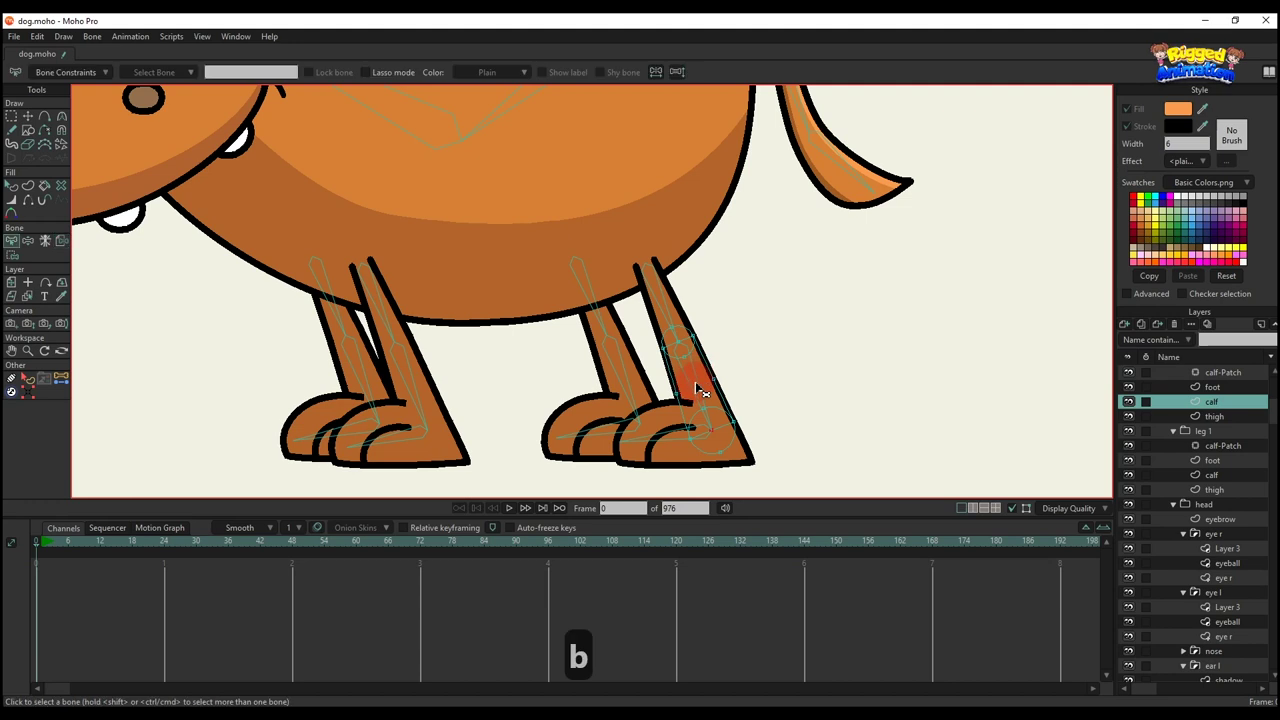
key(i)
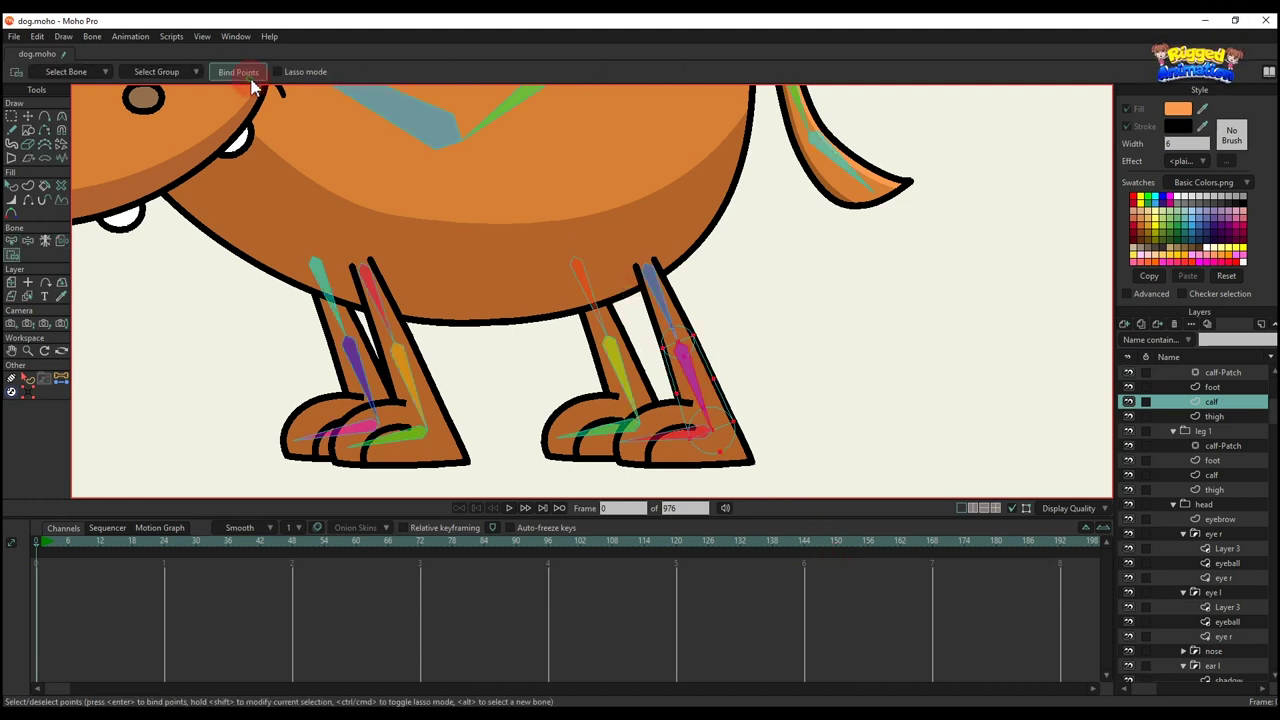
ctrl+alt+click(664, 450)
key(b)
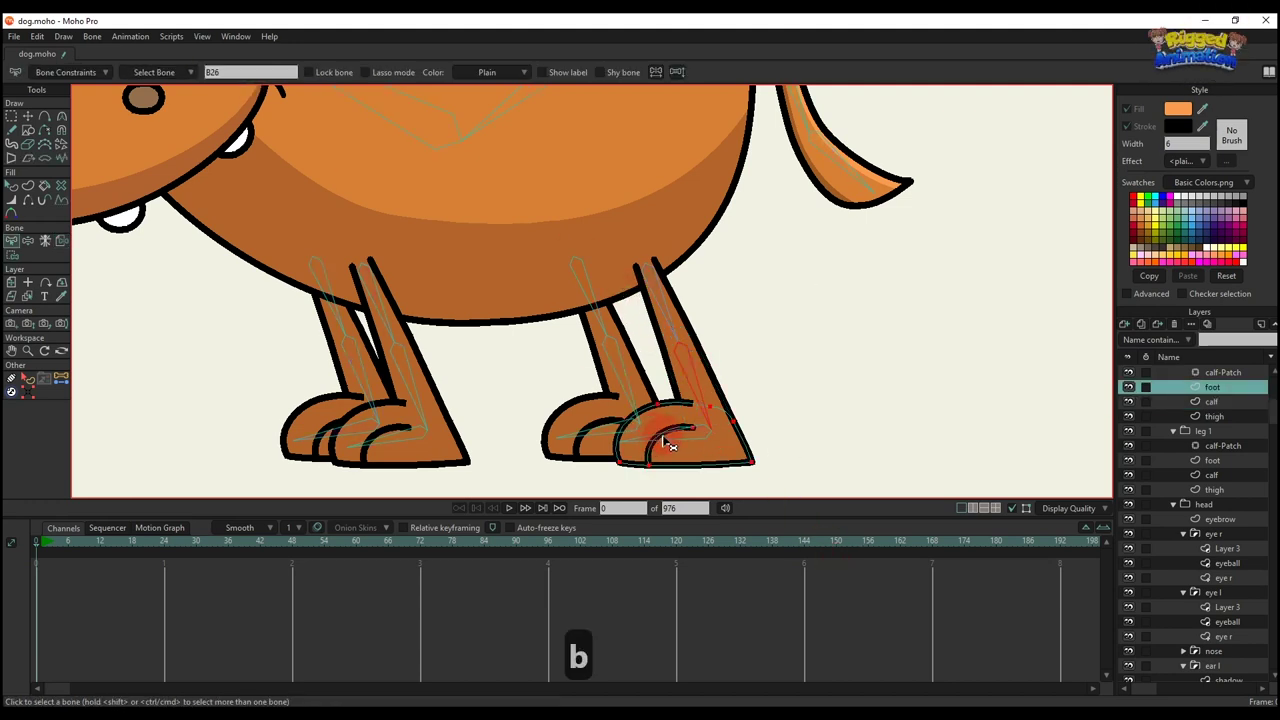
key(i)
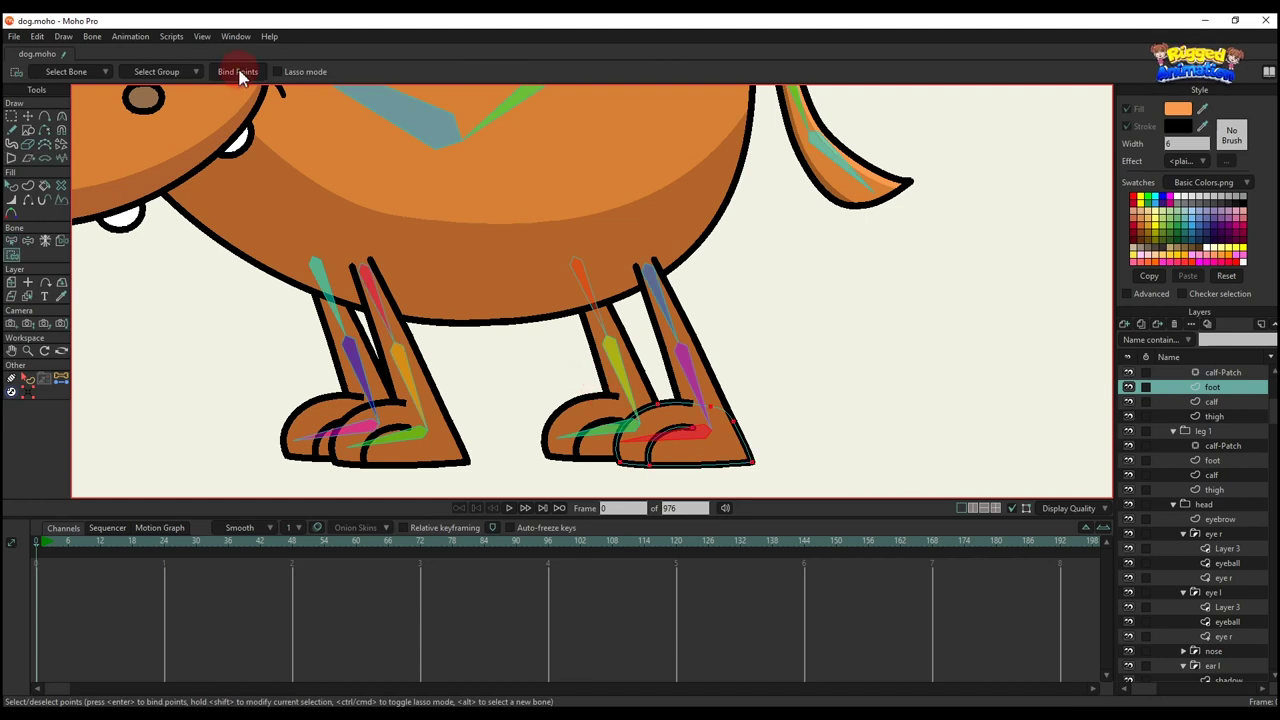
- Bind the points of leg 3's calf layer to that leg's lower bone
ctrl+alt+click(630, 357)
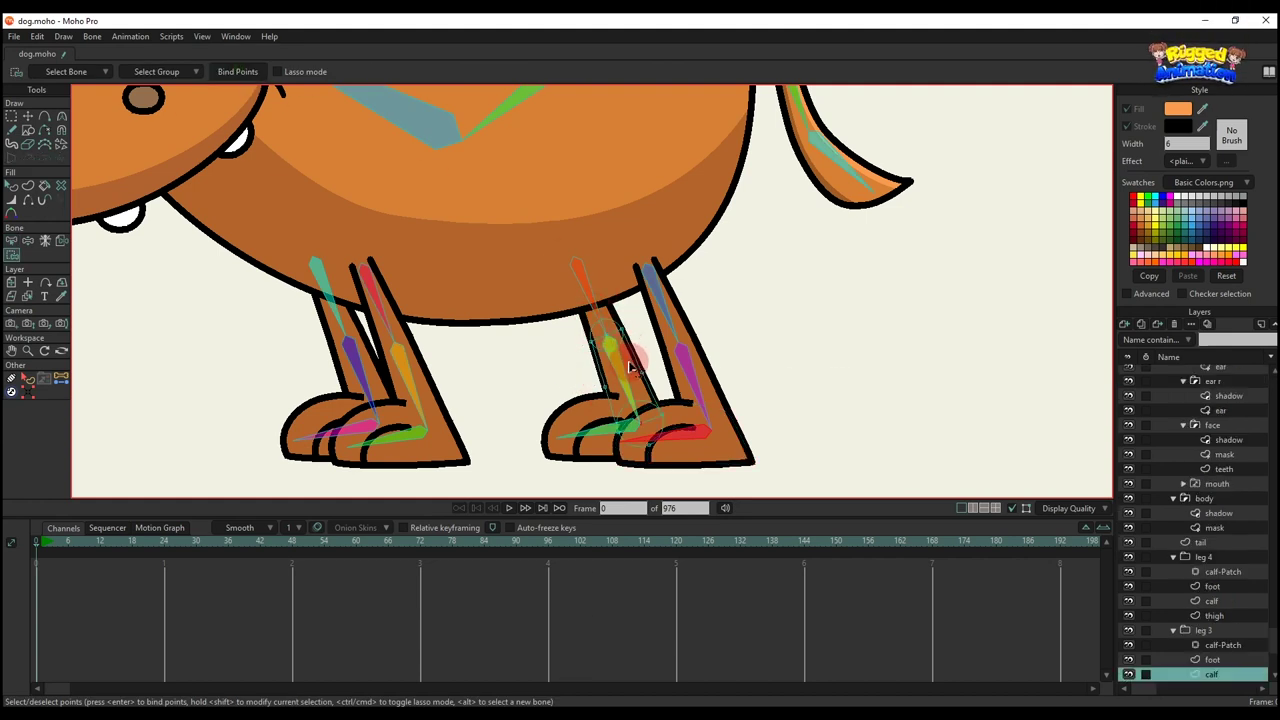
key(b)
scroll(640, 390, down, 2)
key(i)
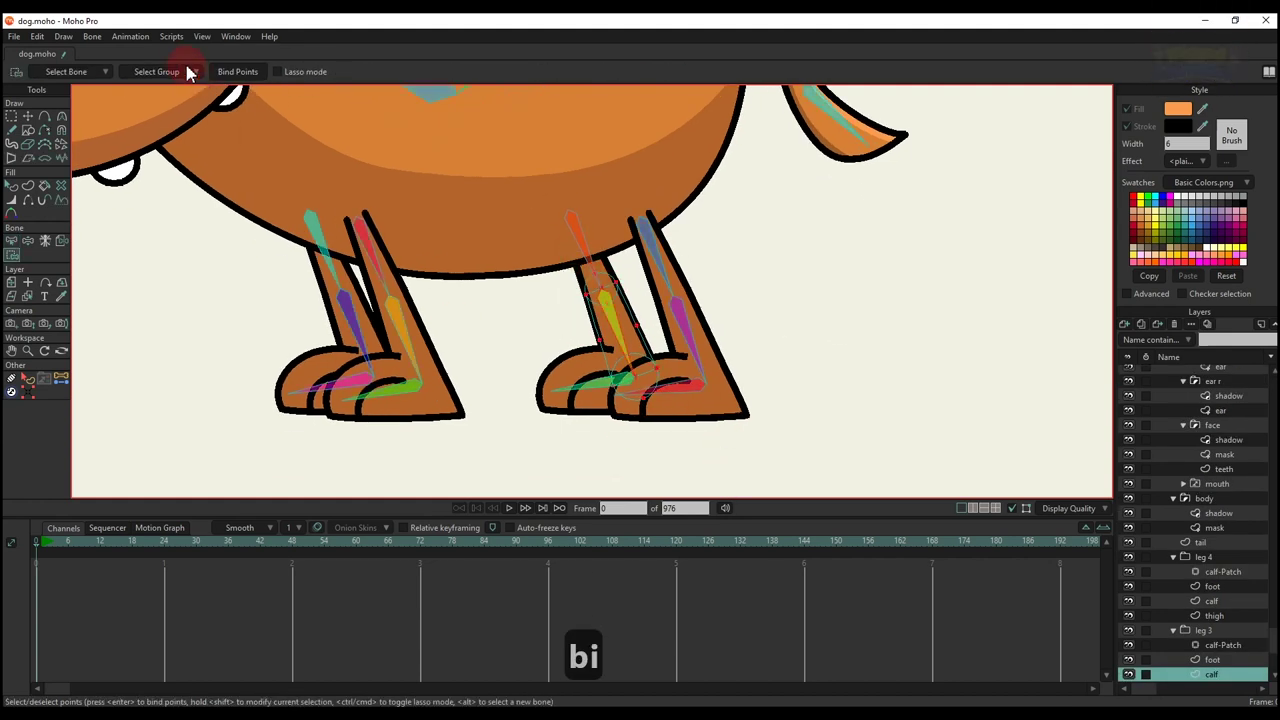
- Bind the points of leg 3's foot layer to its foot bone and the whole calf-Patch layer to its lower leg bone
click(1205, 660)
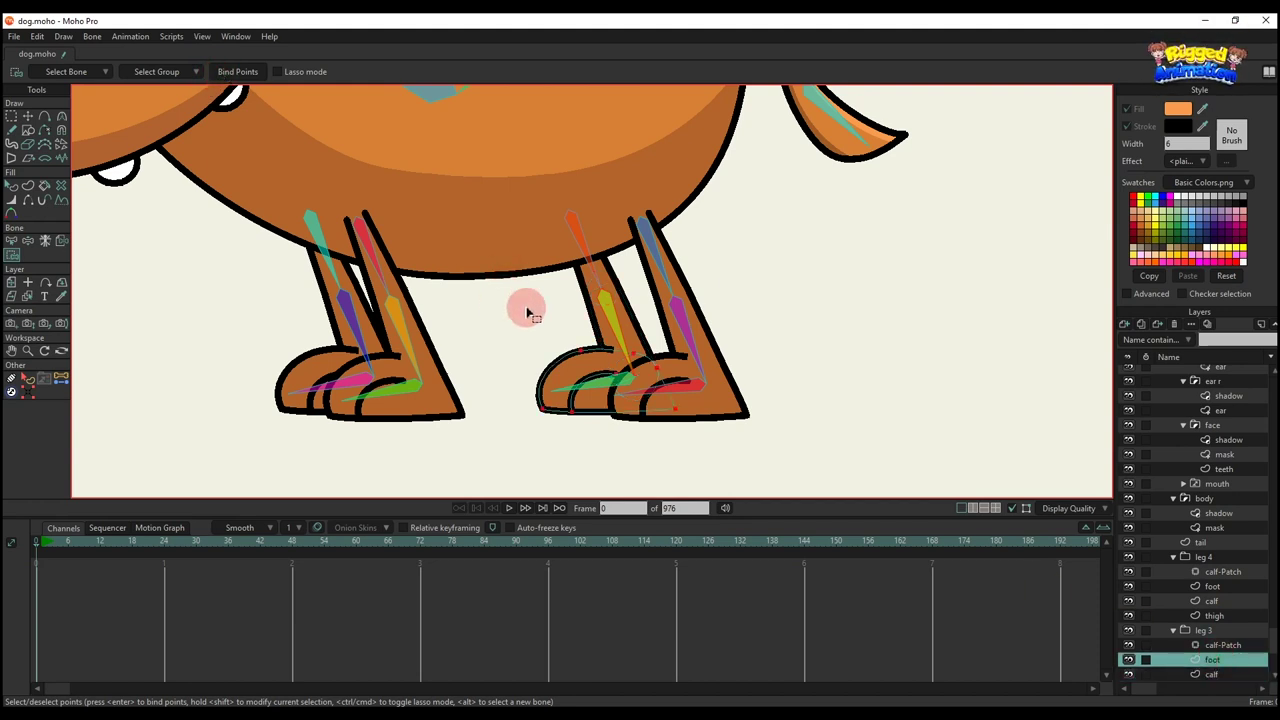
key(b)
key(i)
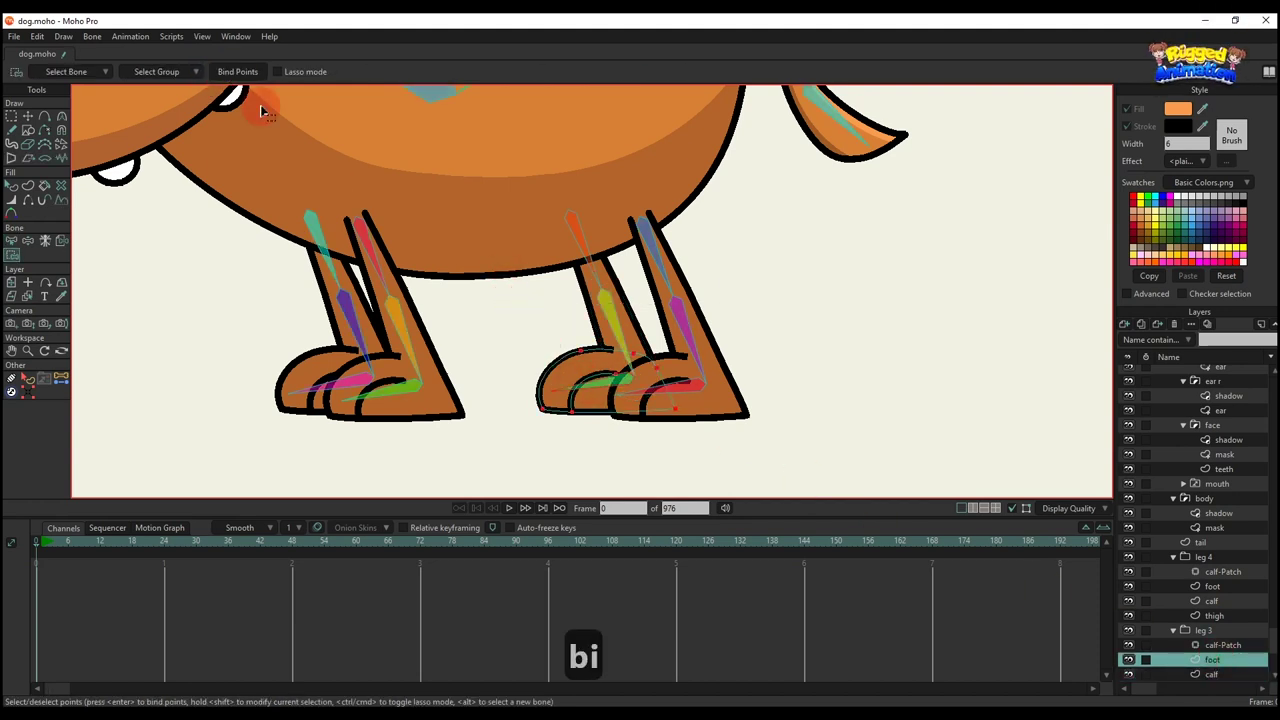
click(1237, 648)
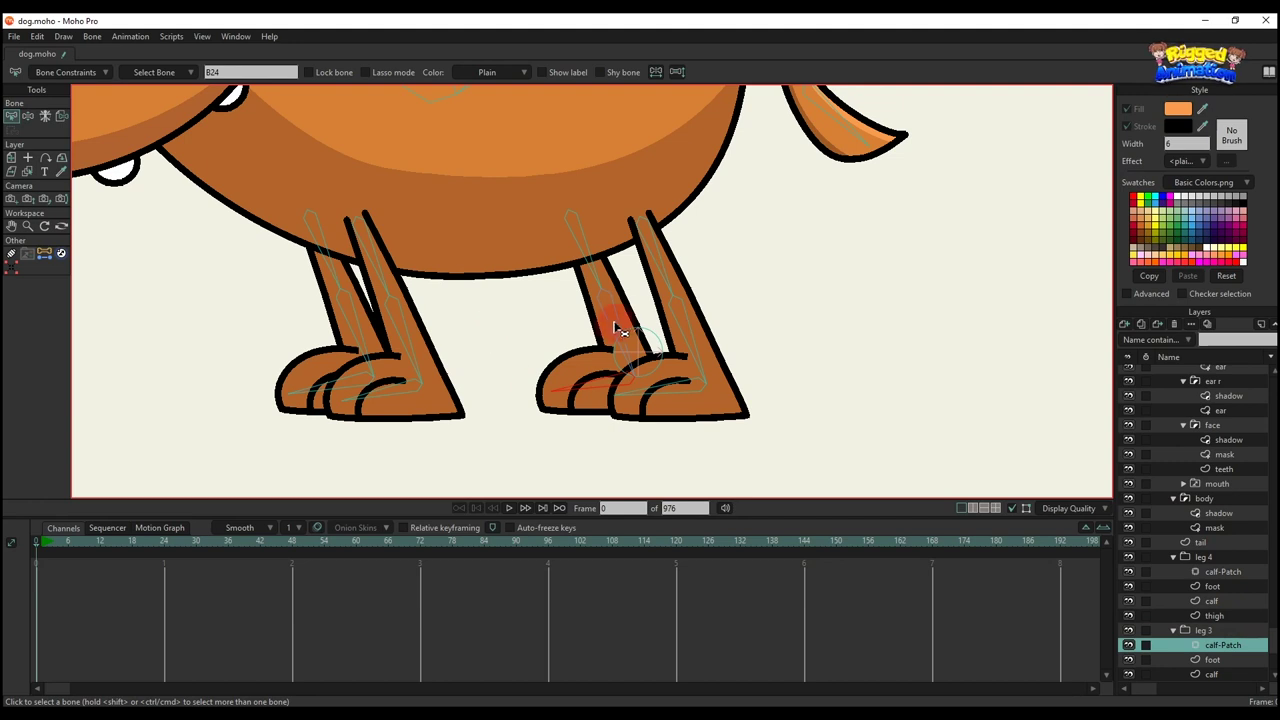
click(61, 116)
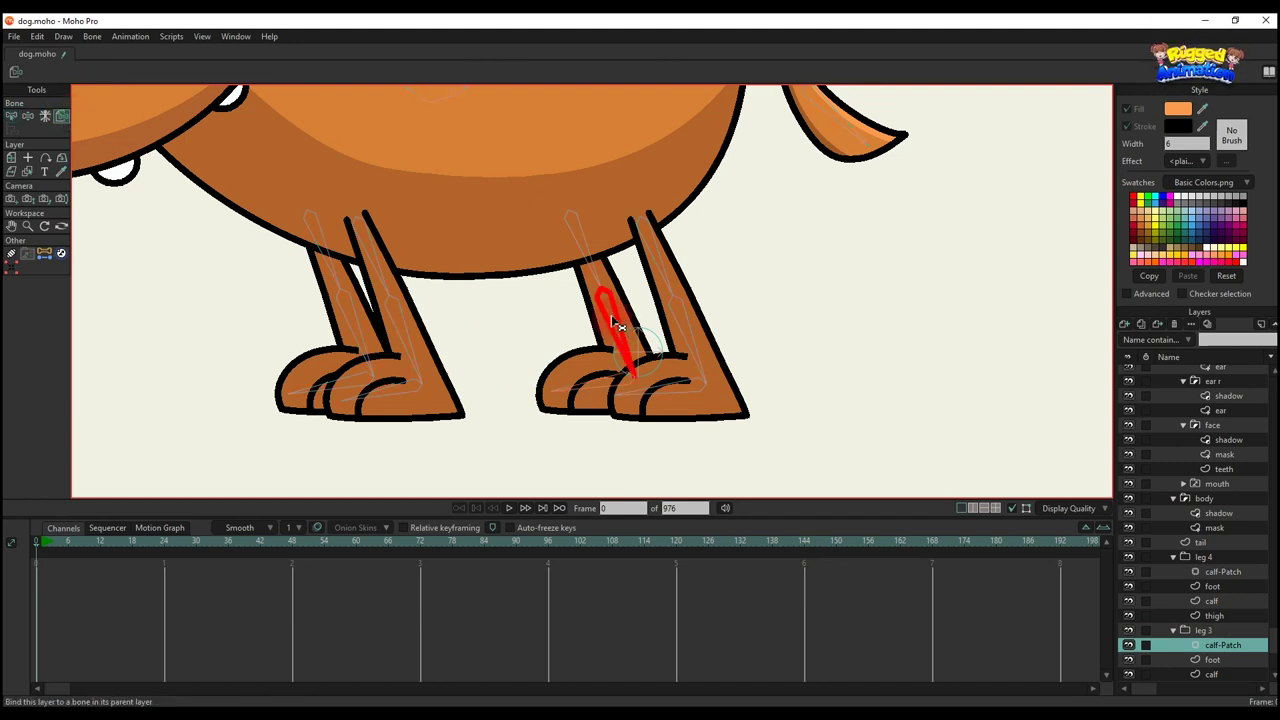
- Bind the points of leg 3's thigh layer to that leg's upper bone
scroll(1180, 667, down, 1)
click(1180, 667)
key(b)
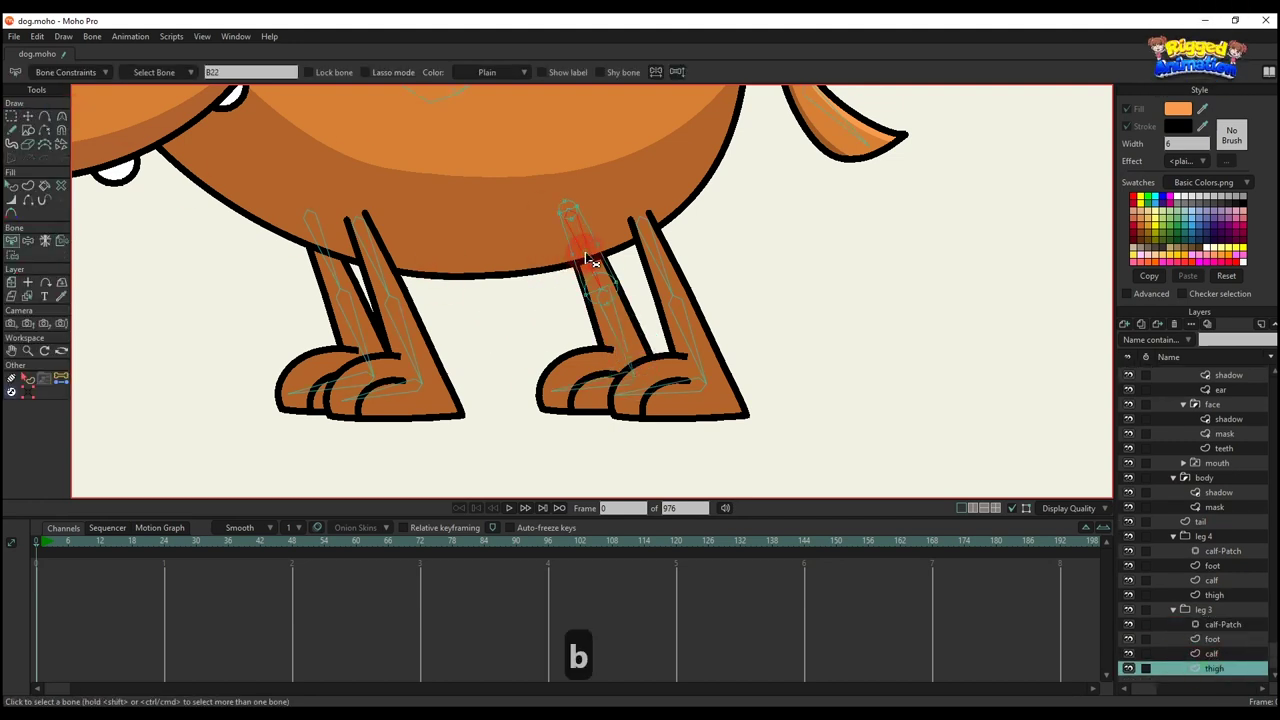
key(i)
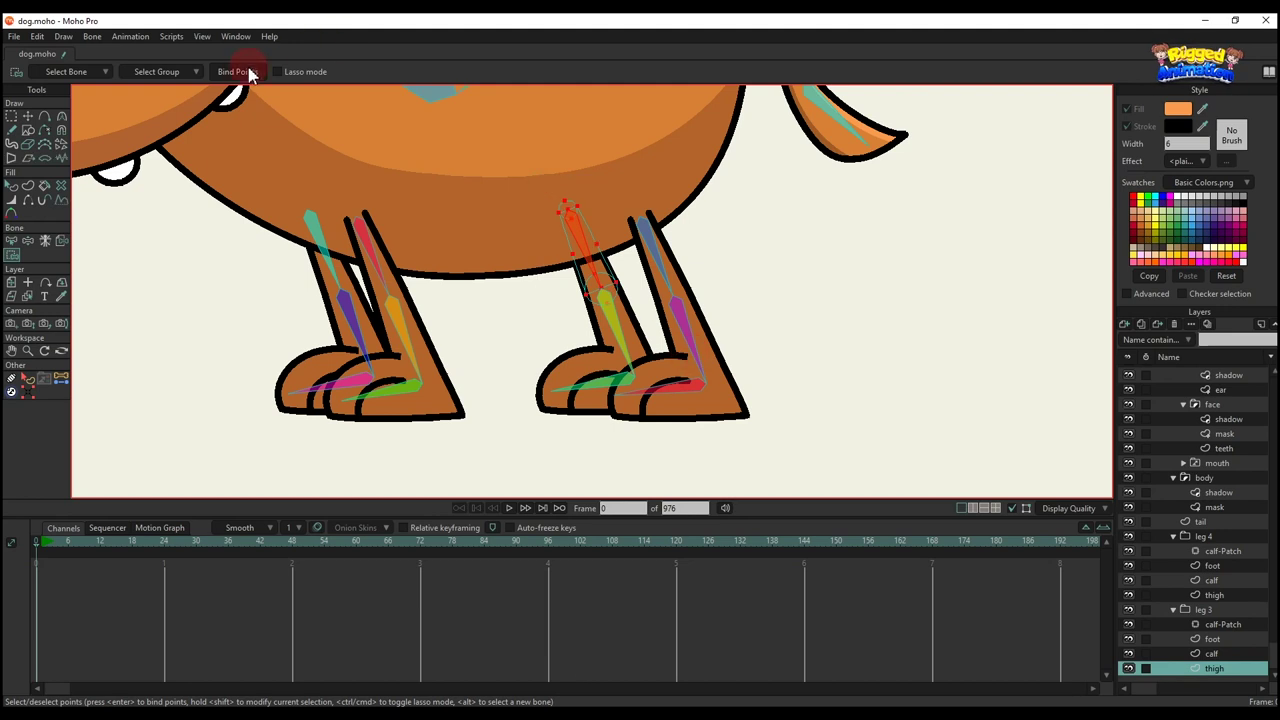
click(248, 73)
- Bind the points of leg 1's thigh layer to that leg's upper bone
click(380, 279)
key(b)
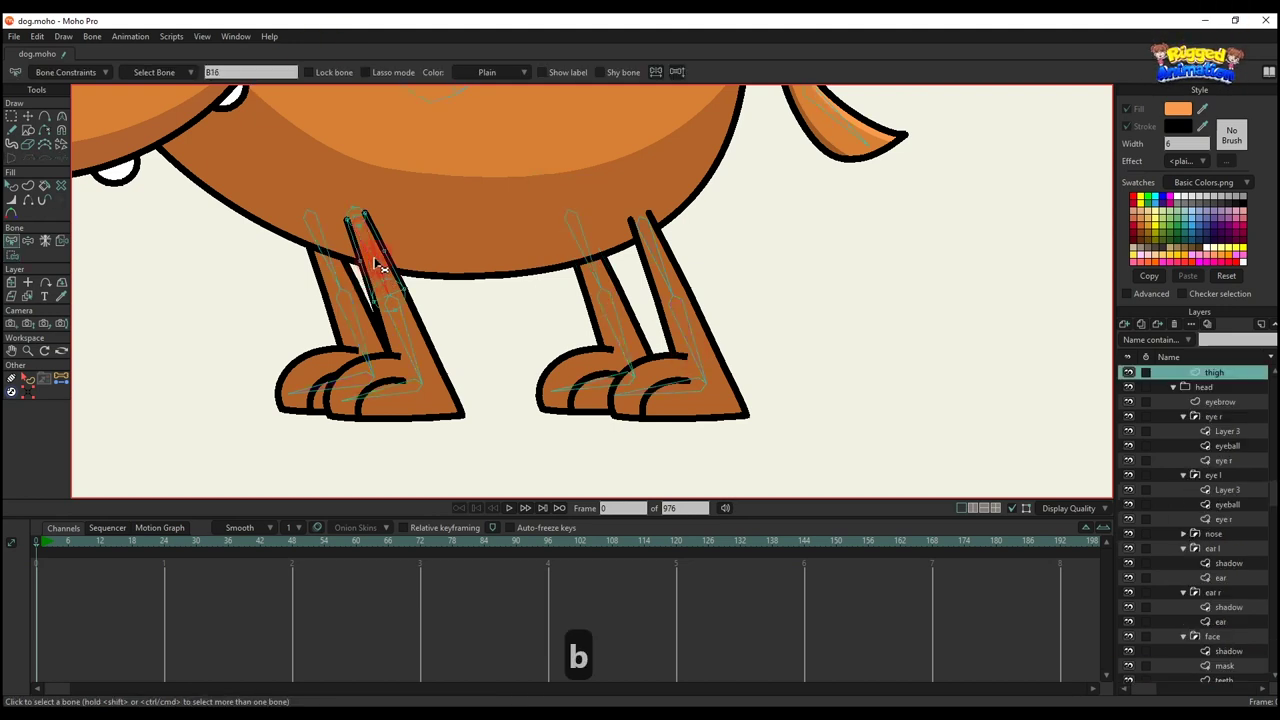
key(i)
click(368, 183)
click(170, 72)
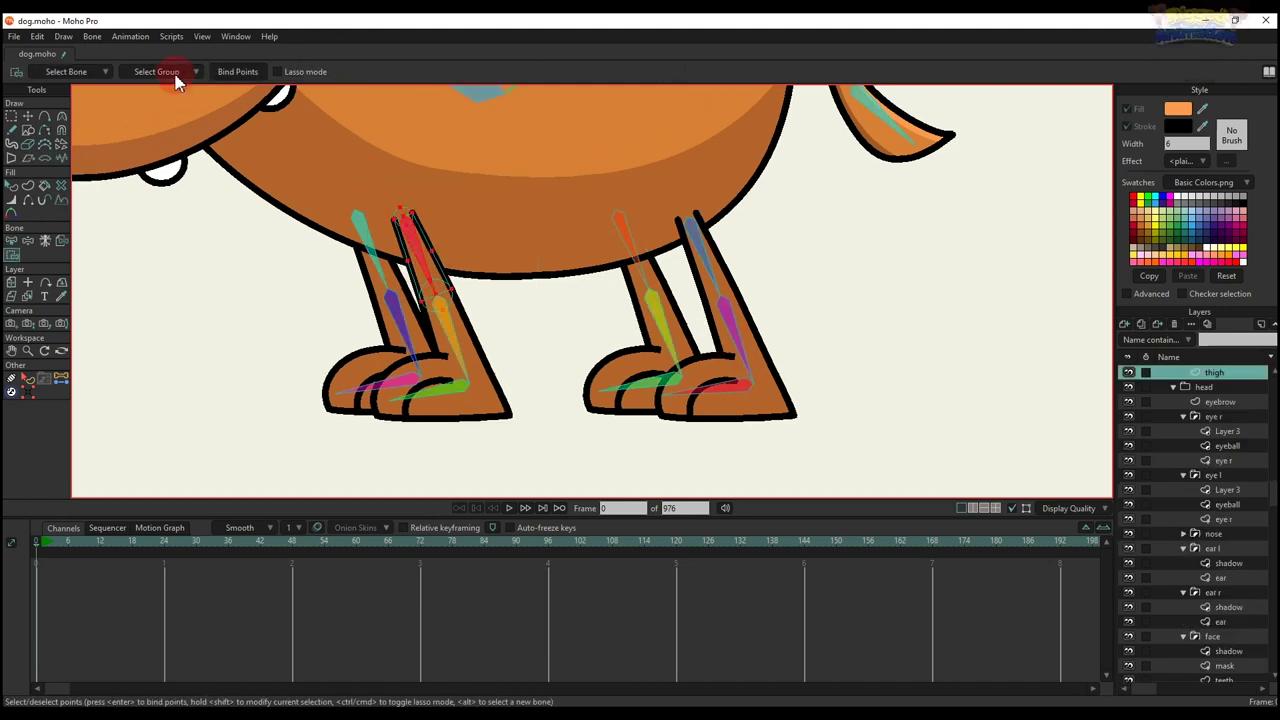
- Bind all points of leg 1's calf layer to that leg's lower bone
click(460, 298)
key(b)
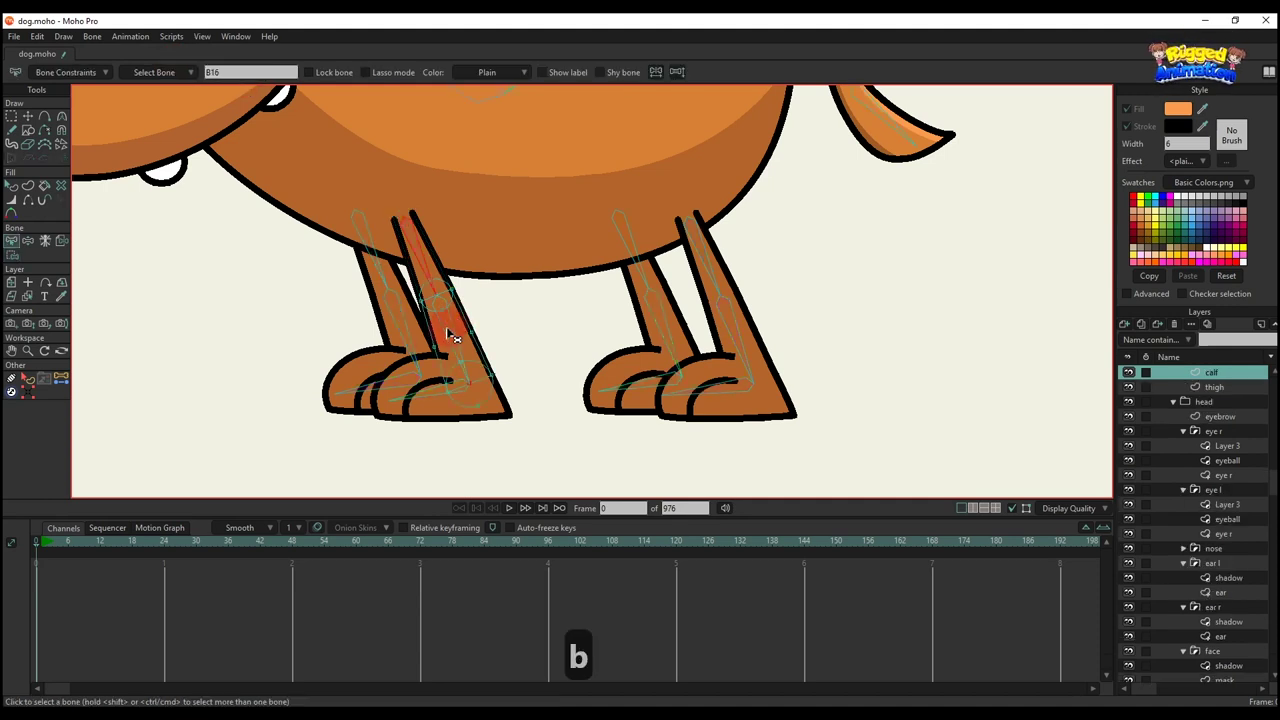
key(i)
drag(395, 245, 553, 478)
click(236, 73)
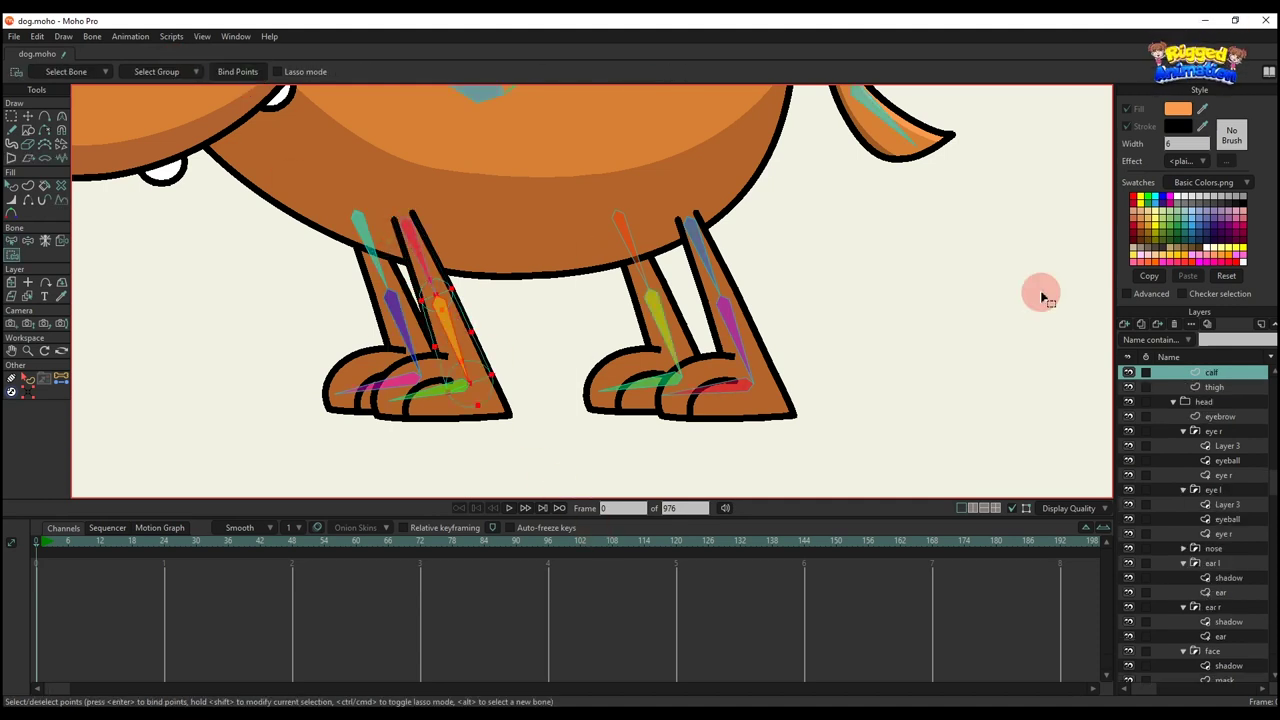
- Bind leg 1's whole calf-Patch layer to that leg's lower bone
scroll(1224, 414, up, 1)
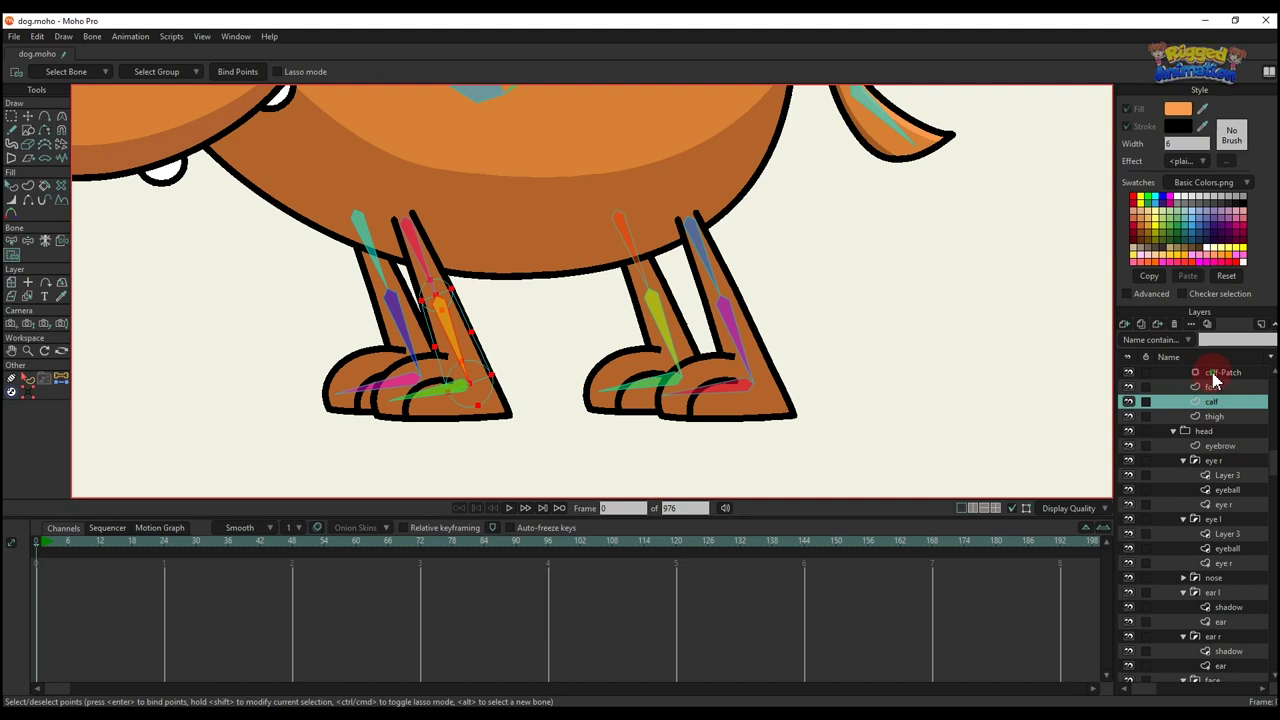
click(1213, 374)
click(383, 354)
click(116, 234)
click(59, 119)
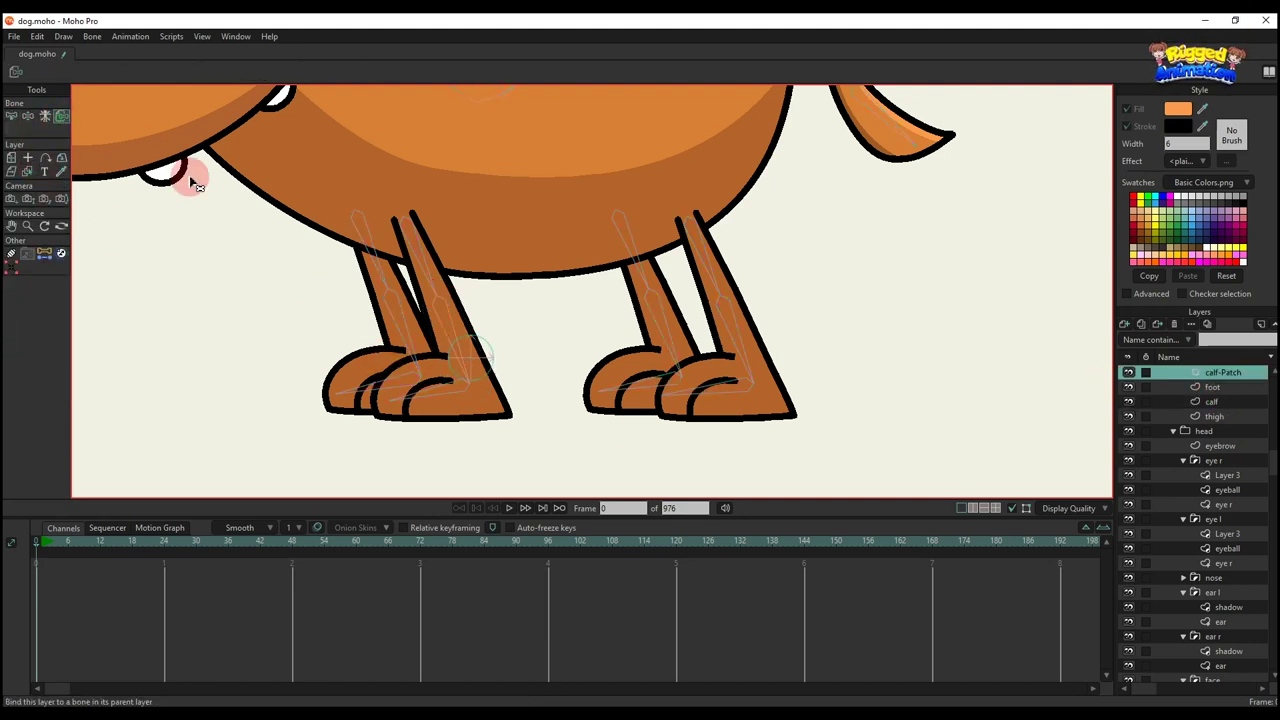
- Bind the points of leg 1's foot layer to that leg's foot bone
alt+right_click(490, 415)
key(b)
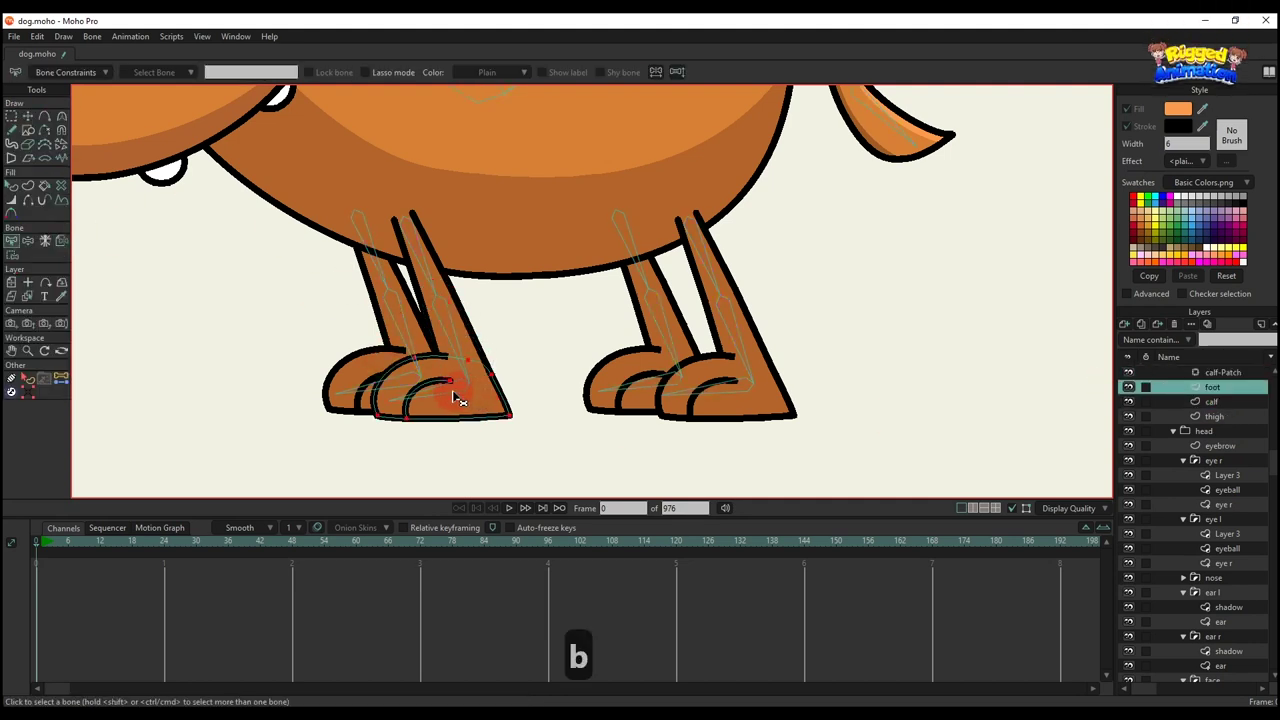
key(i)
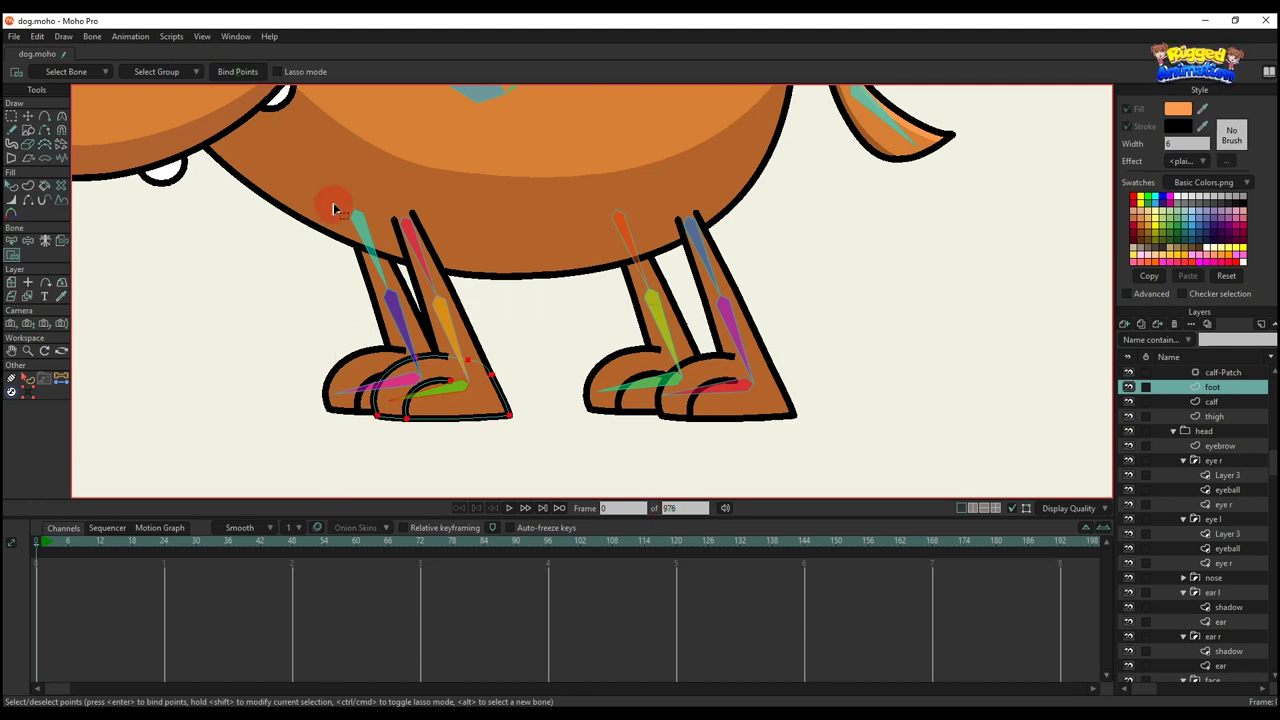
- Bind the points of leg 4's foot layer to that leg's foot bone
scroll(368, 305, up, 2)
alt+right_click(368, 398)
key(b)
drag(372, 407, 540, 400)
key(i)
click(239, 77)
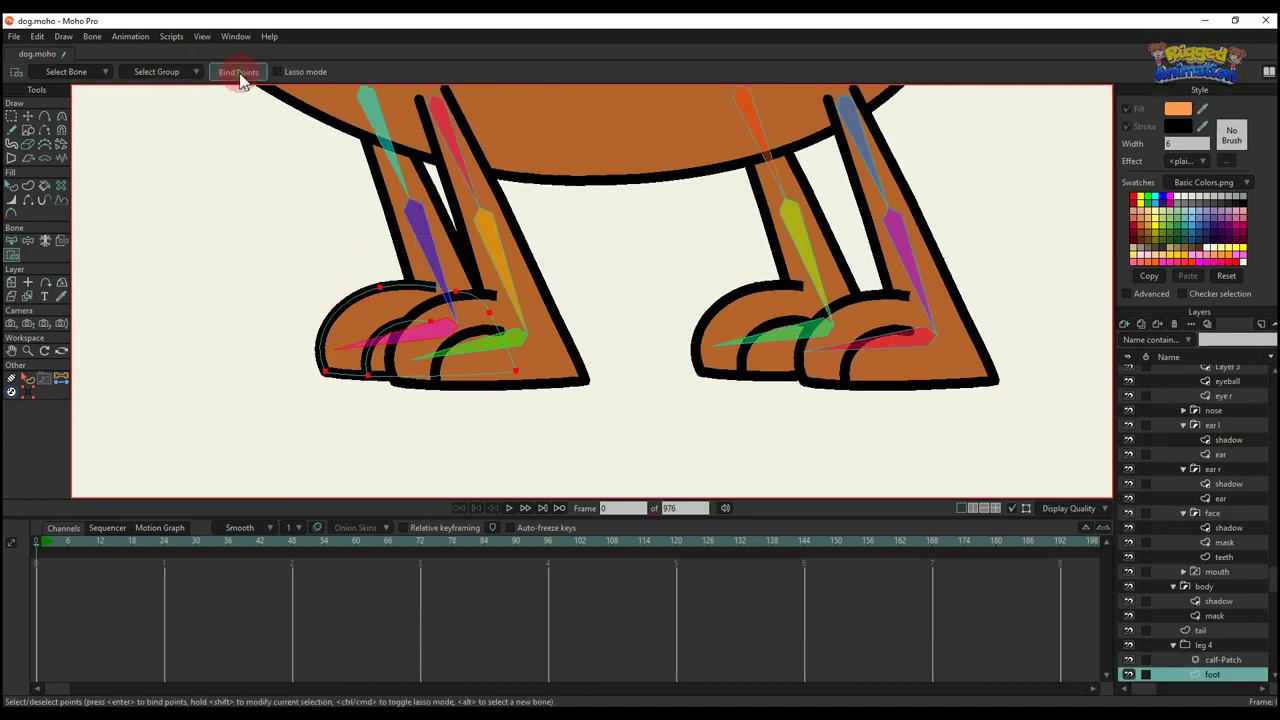
- Bind all points of leg 4's calf layer to that leg's lower bone
alt+right_click(417, 268)
key(b)
scroll(426, 260, down, 2)
drag(420, 241, 434, 268)
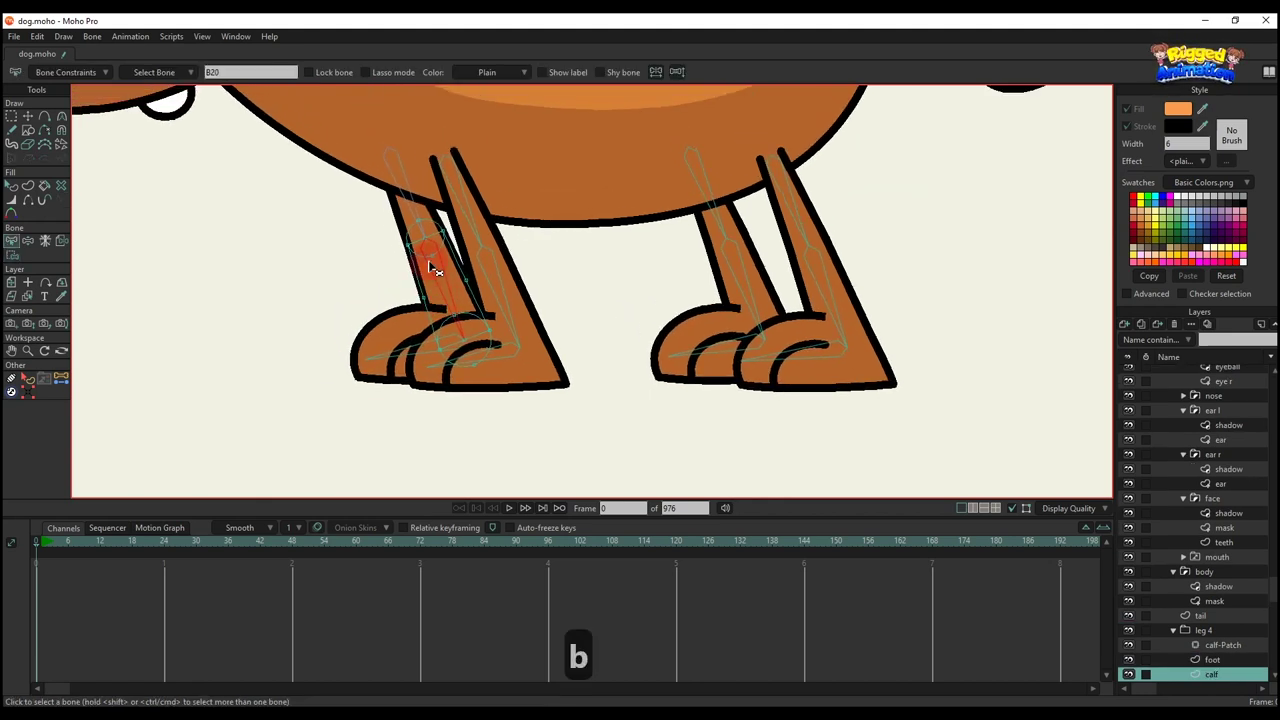
key(i)
drag(362, 176, 613, 497)
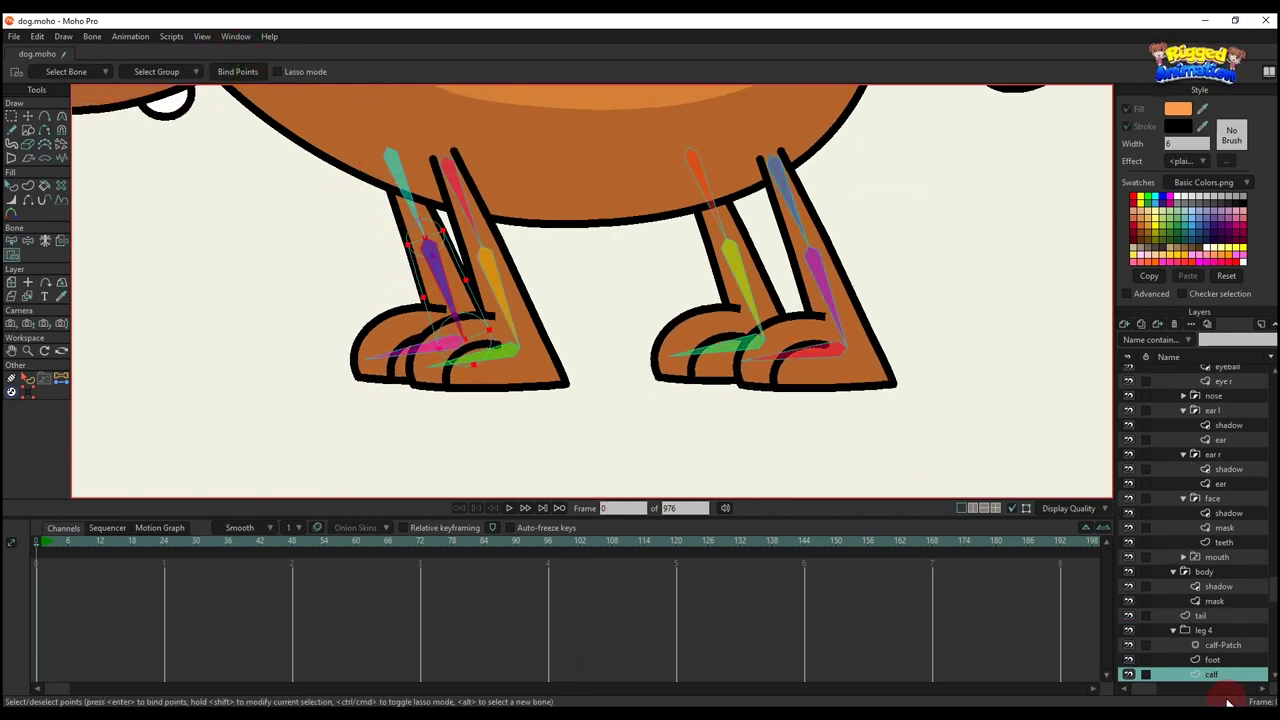
- Bind the points of leg 4's thigh layer to that leg's upper bone
scroll(1214, 660, down, 4)
click(1207, 631)
key(b)
click(418, 211)
drag(430, 224, 465, 281)
key(i)
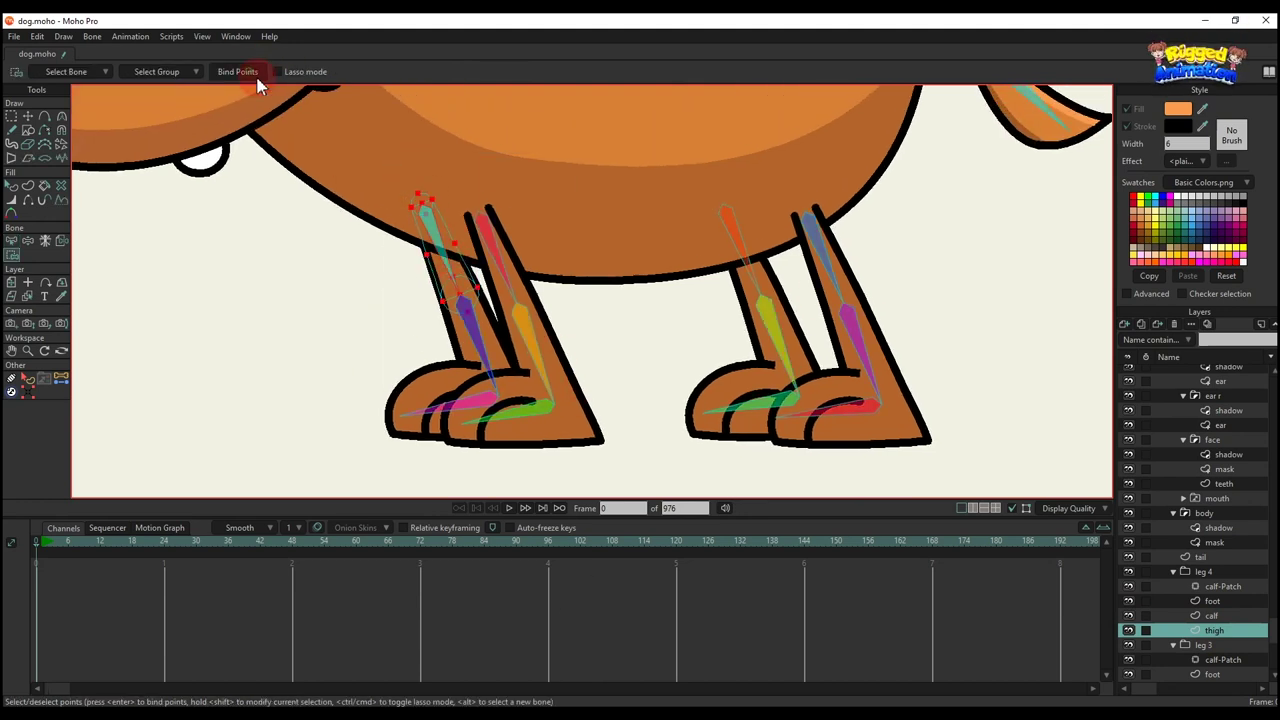
- Bind leg 4's whole calf-Patch layer to that leg's lower bone
click(1215, 589)
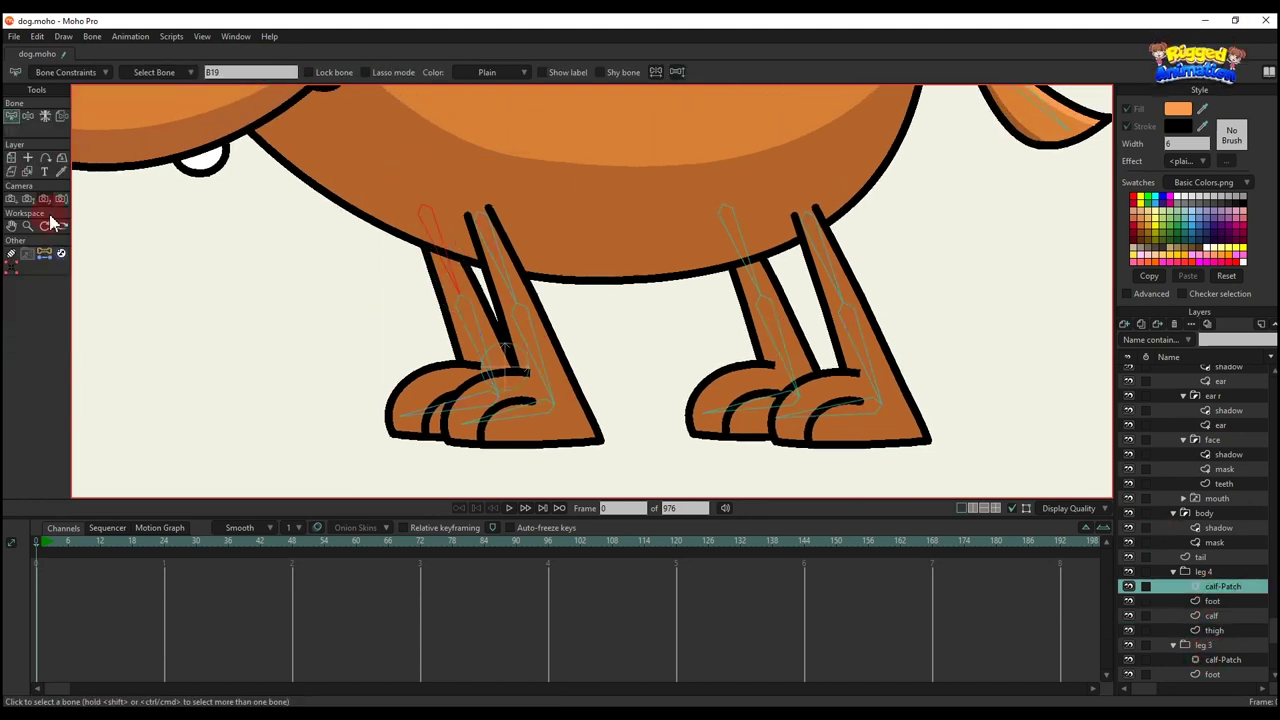
click(61, 116)
click(365, 291)
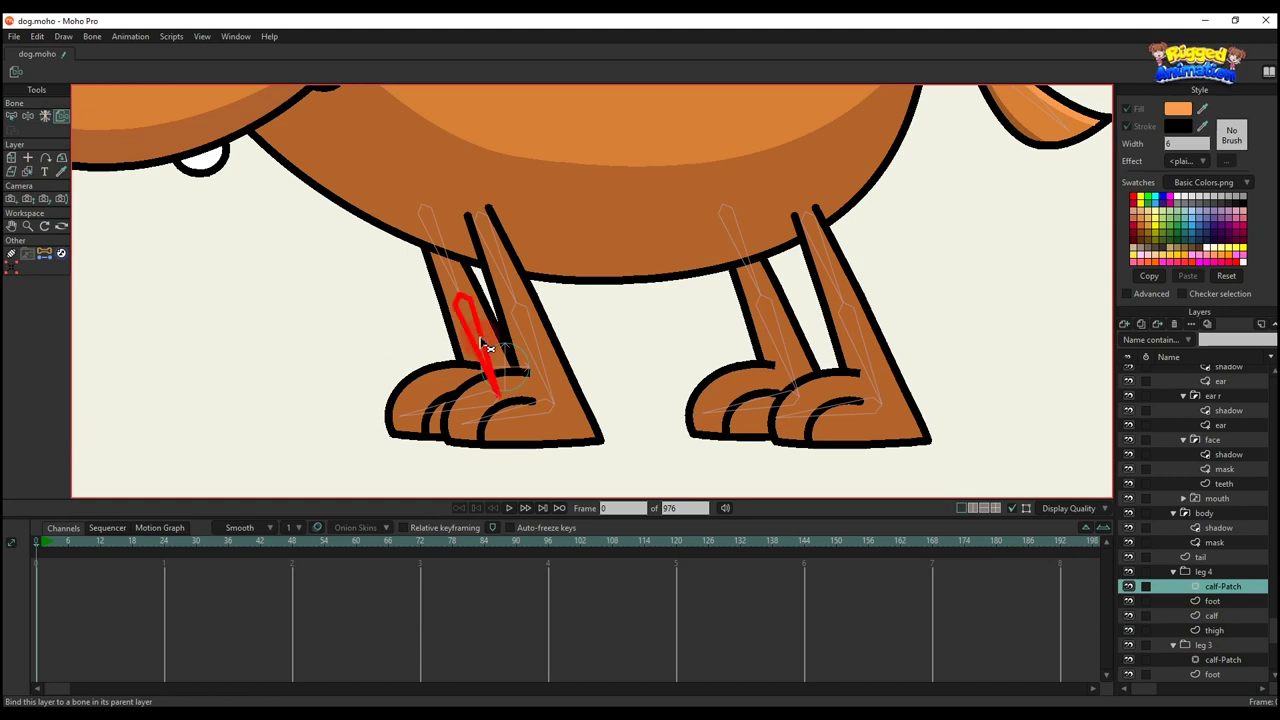
- Select the dog bone layer and, at frame 7, rotate the front leg bones to test their bindings
scroll(521, 306, down, 6)
drag(529, 289, 520, 352)
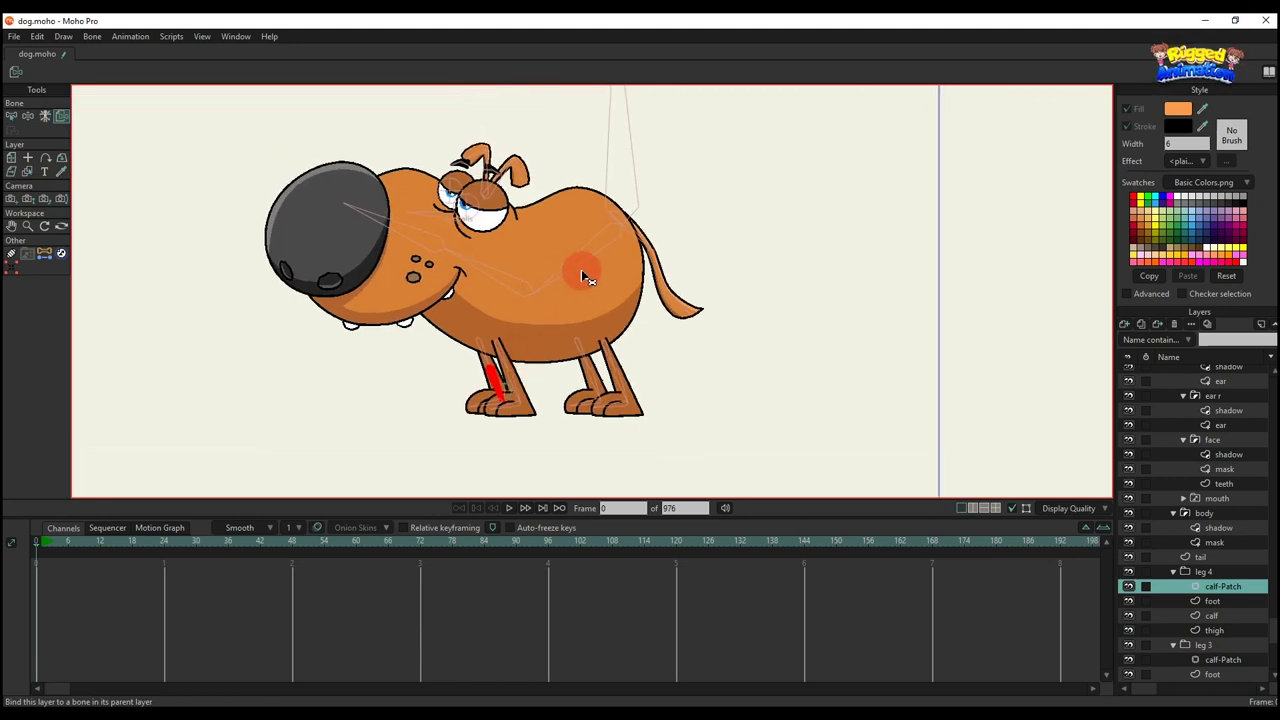
scroll(1230, 430, up, 6)
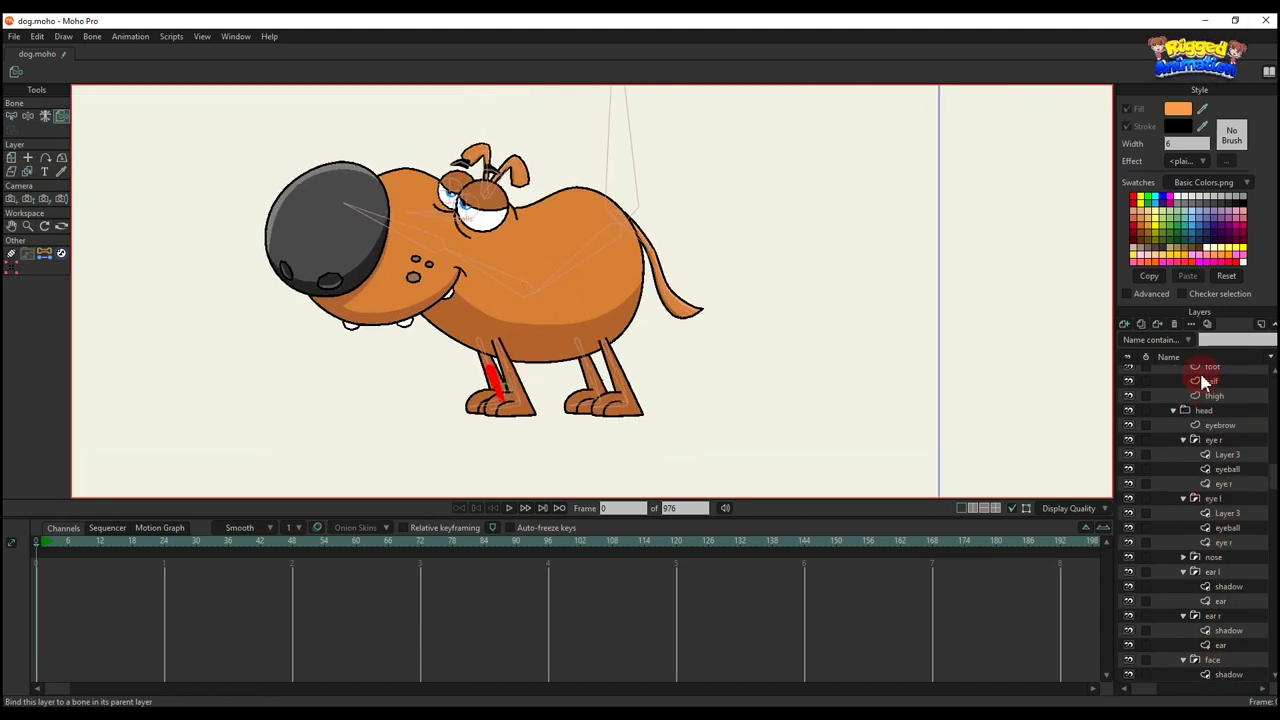
scroll(1209, 389, up, 2)
click(1197, 373)
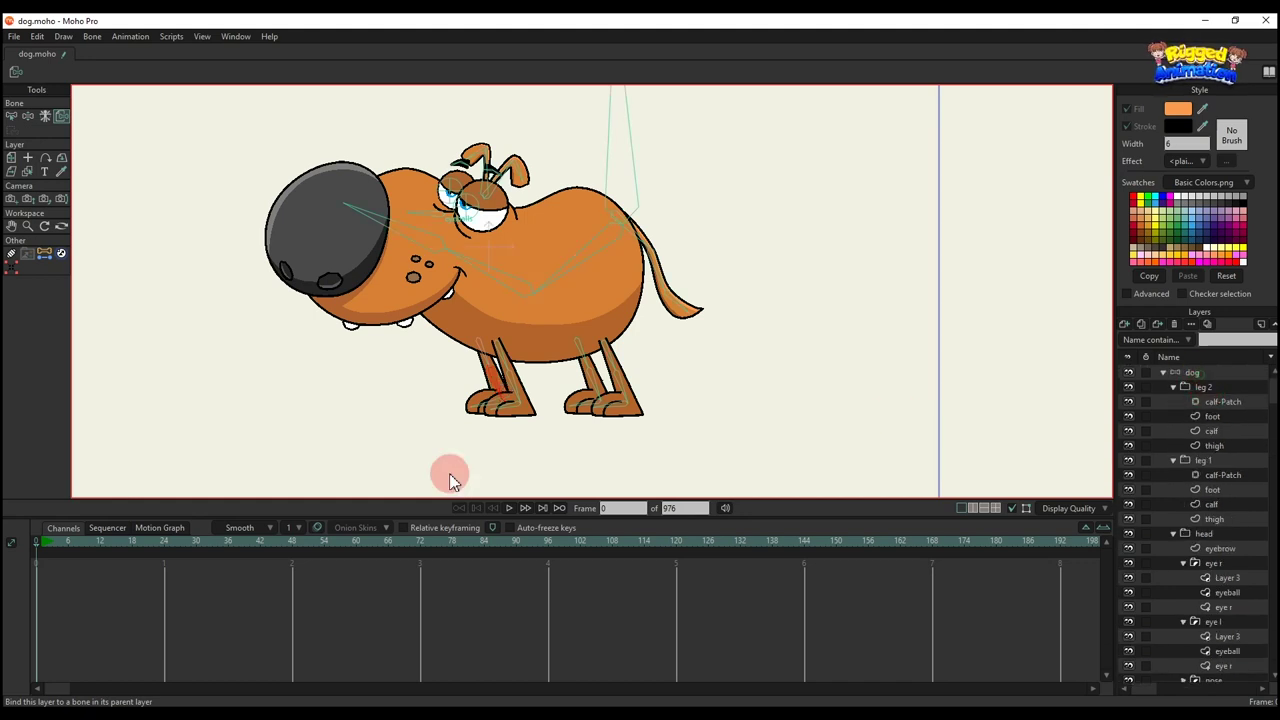
click(73, 541)
scroll(500, 334, down, 2)
scroll(563, 313, down, 1)
key(t)
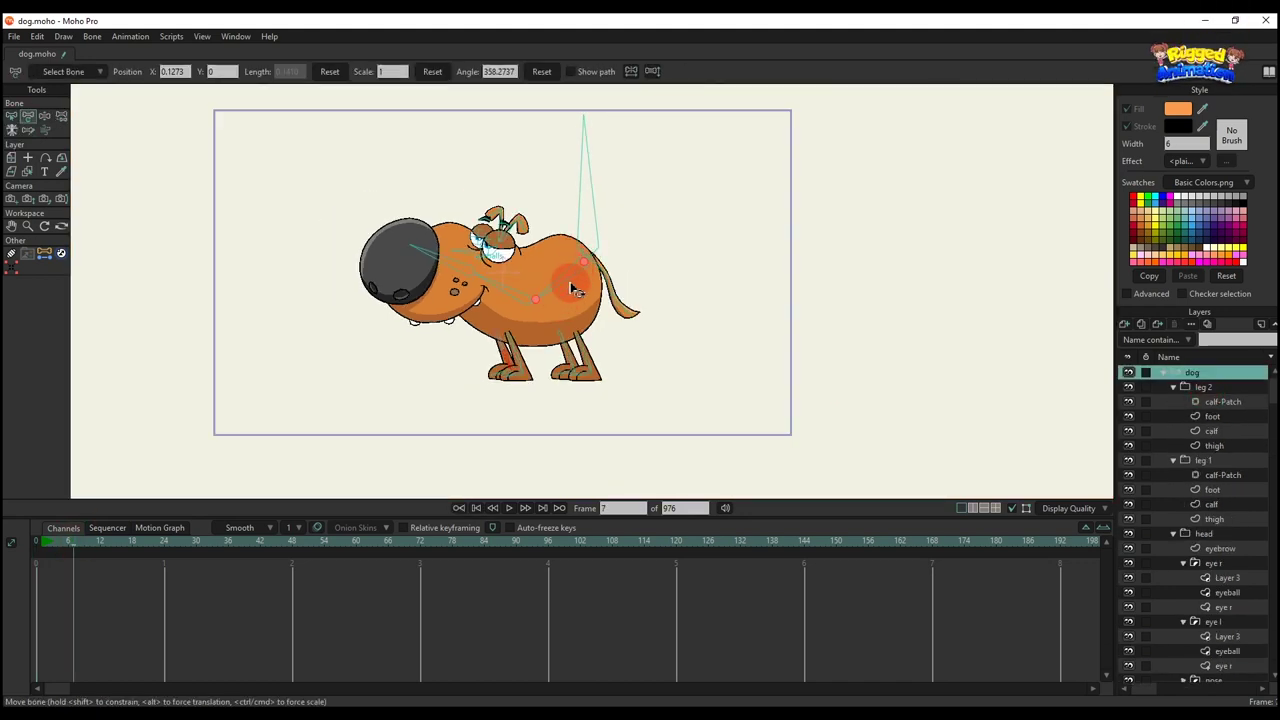
scroll(524, 320, up, 3)
drag(509, 345, 444, 404)
- Rotate the hind leg and tail bones at frame 7 to test how their artwork follows
scroll(491, 386, up, 2)
scroll(634, 347, down, 2)
drag(671, 347, 768, 330)
scroll(742, 310, down, 4)
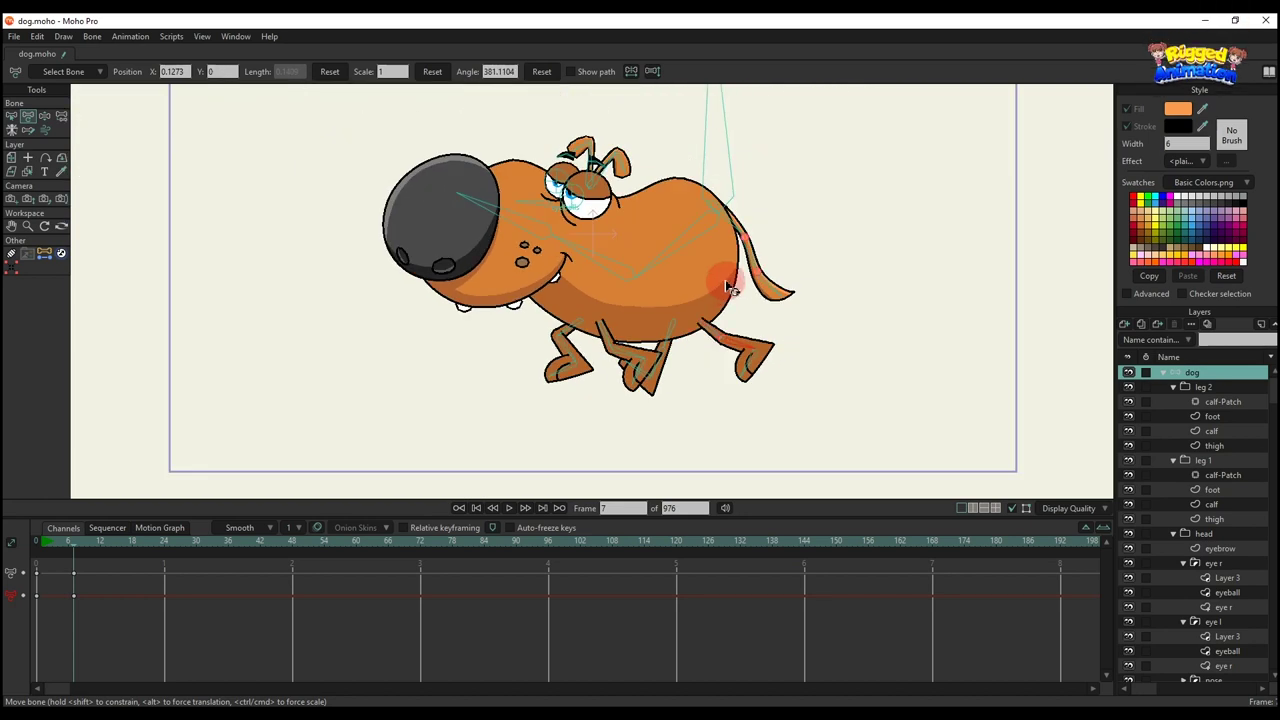
scroll(730, 275, up, 2)
drag(732, 266, 772, 292)
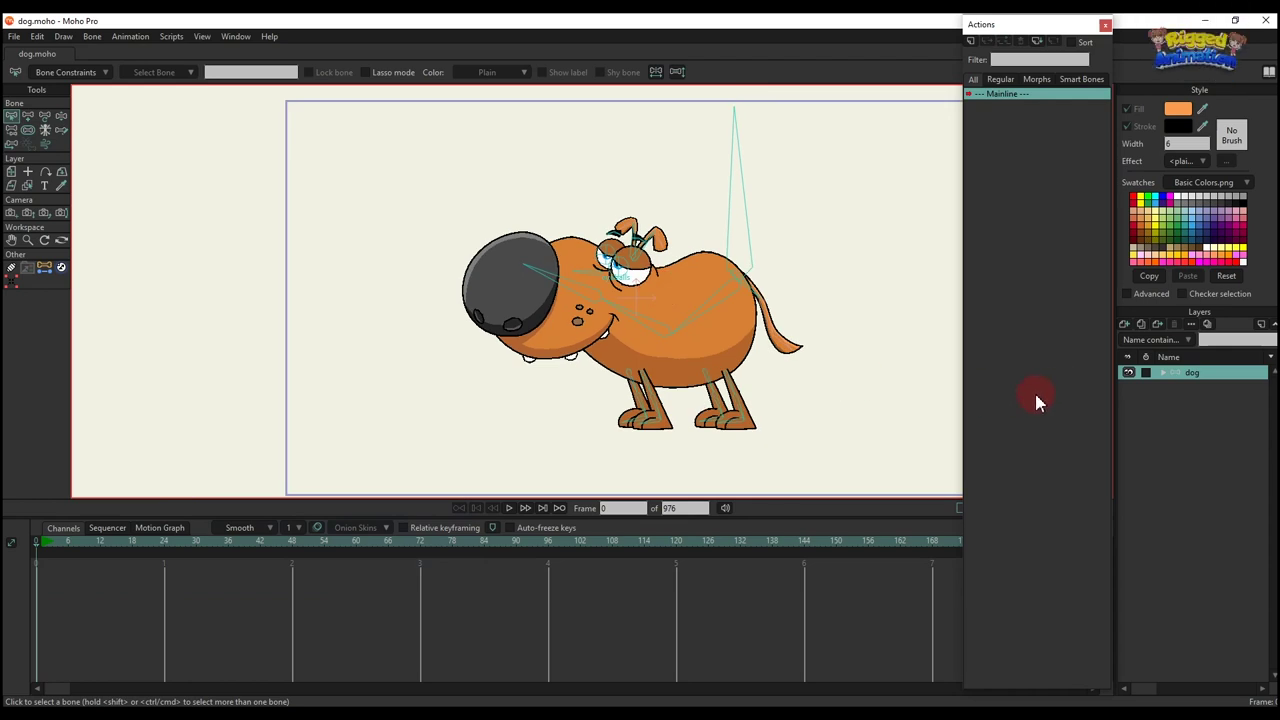
- At frame 8, rotate the face bone downward to inspect the head's outline, and delete the test keyframe before returning to frame 0
click(80, 541)
key(t)
scroll(542, 294, up, 1)
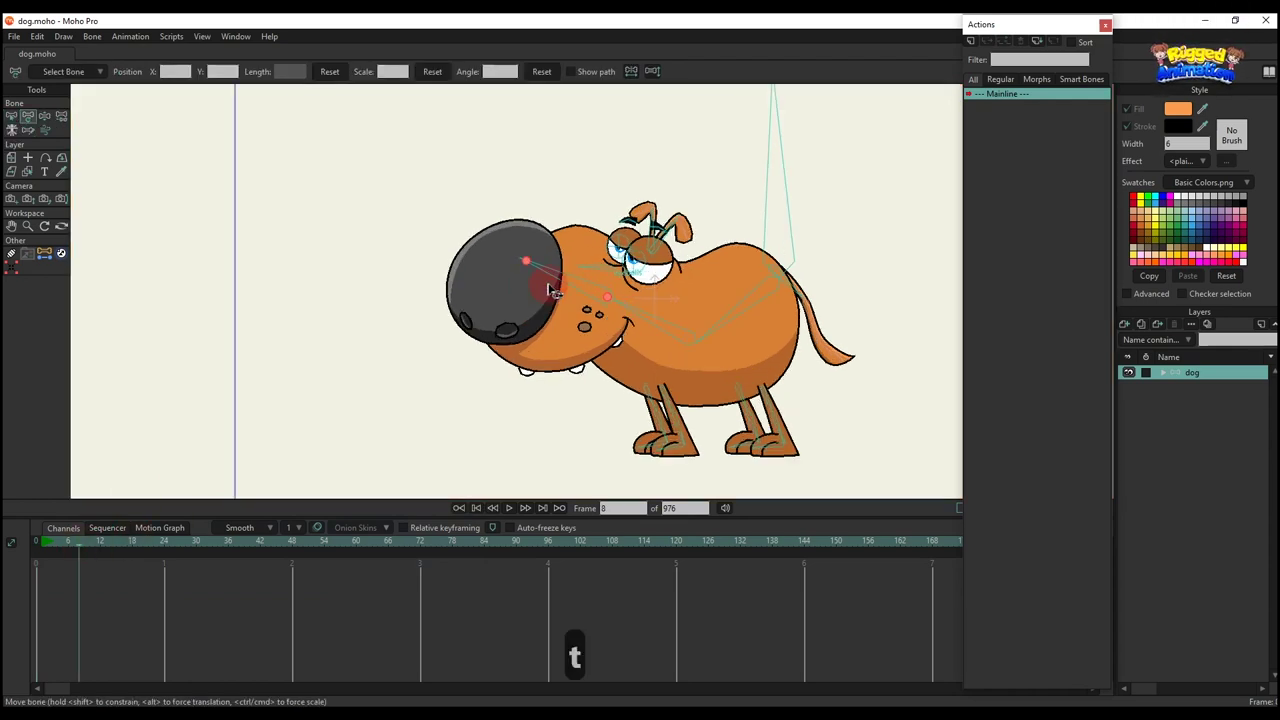
drag(547, 289, 532, 370)
scroll(649, 284, up, 2)
scroll(605, 200, up, 3)
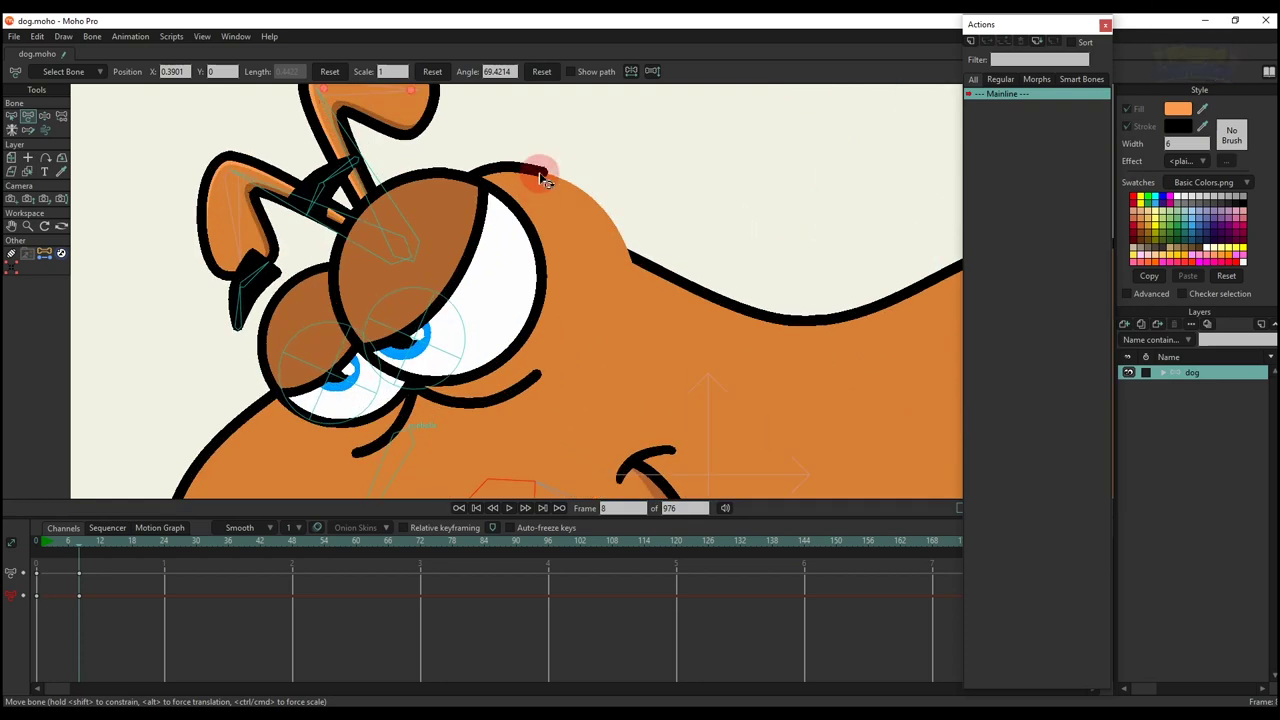
scroll(622, 240, down, 5)
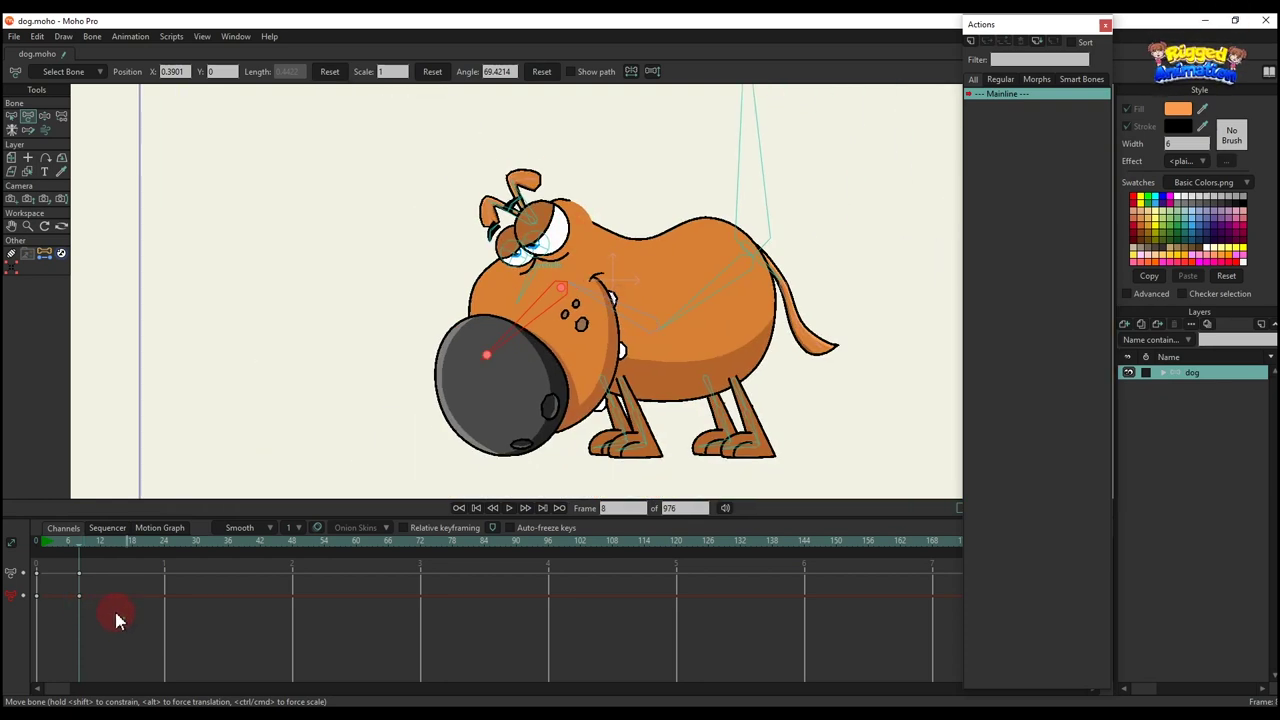
key(BackSpace)
click(40, 544)
- Select the face group's mask layer and use the Hide Edge tool to restore the outline edge at the back of the head
scroll(588, 290, up, 2)
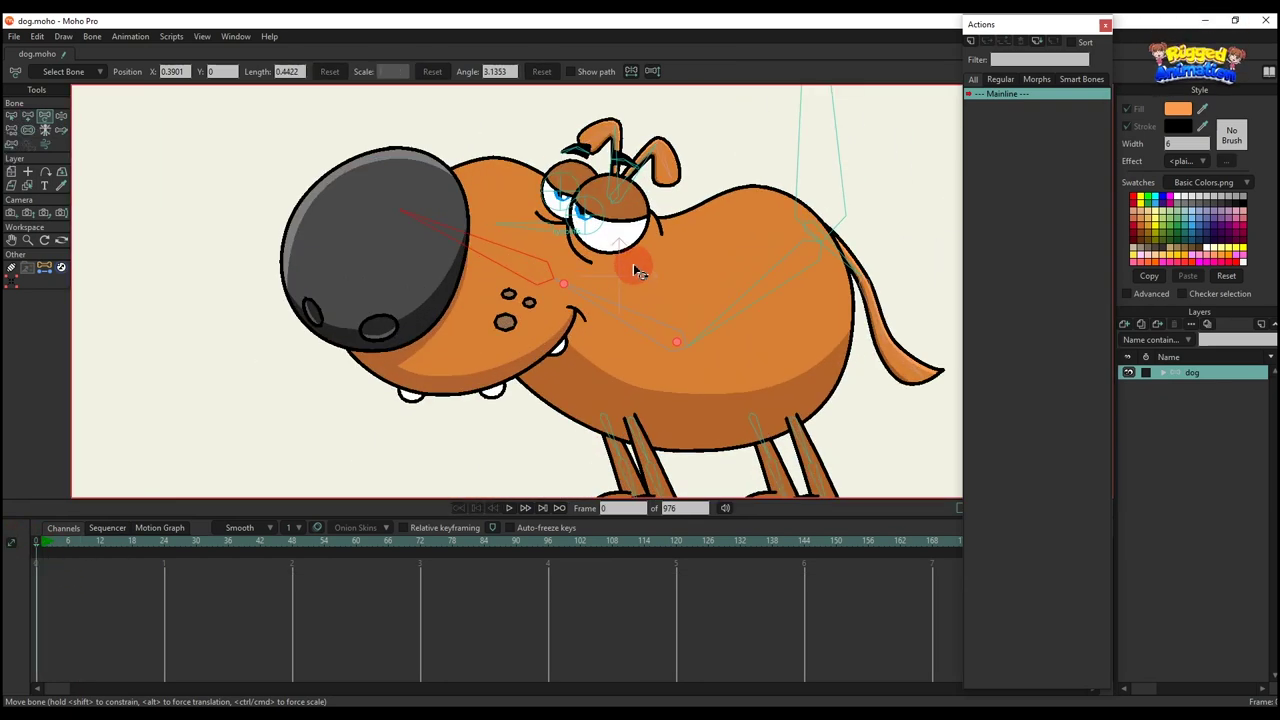
alt+right_click(648, 252)
click(28, 199)
click(626, 284)
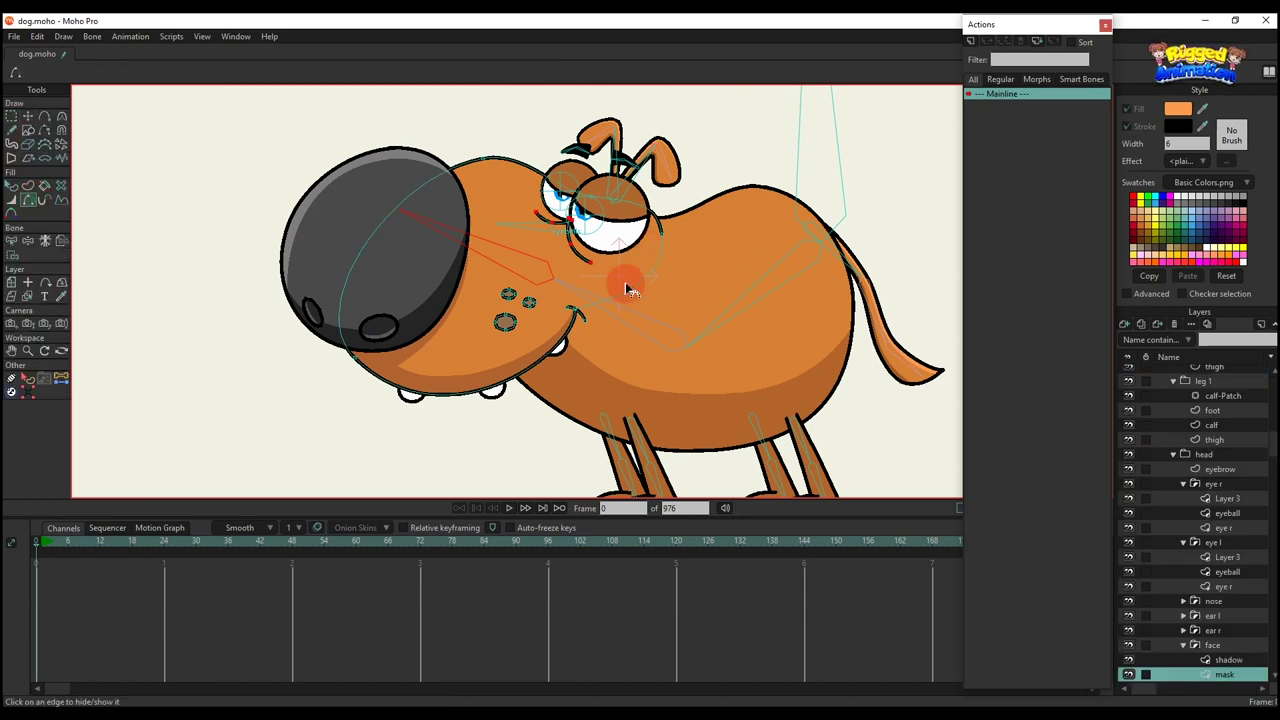
- Add a patch layer targeting the body's mask layer and place it directly above the face group inside the head group
key(q)
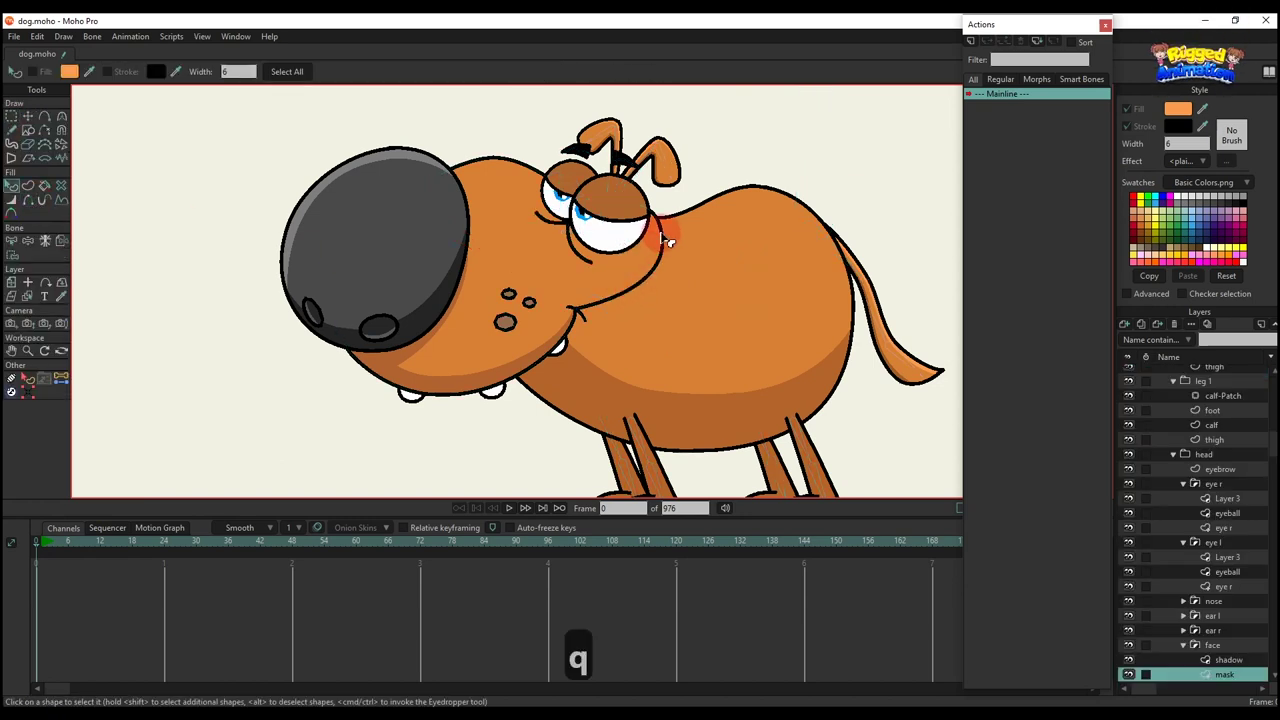
scroll(1210, 590, down, 5)
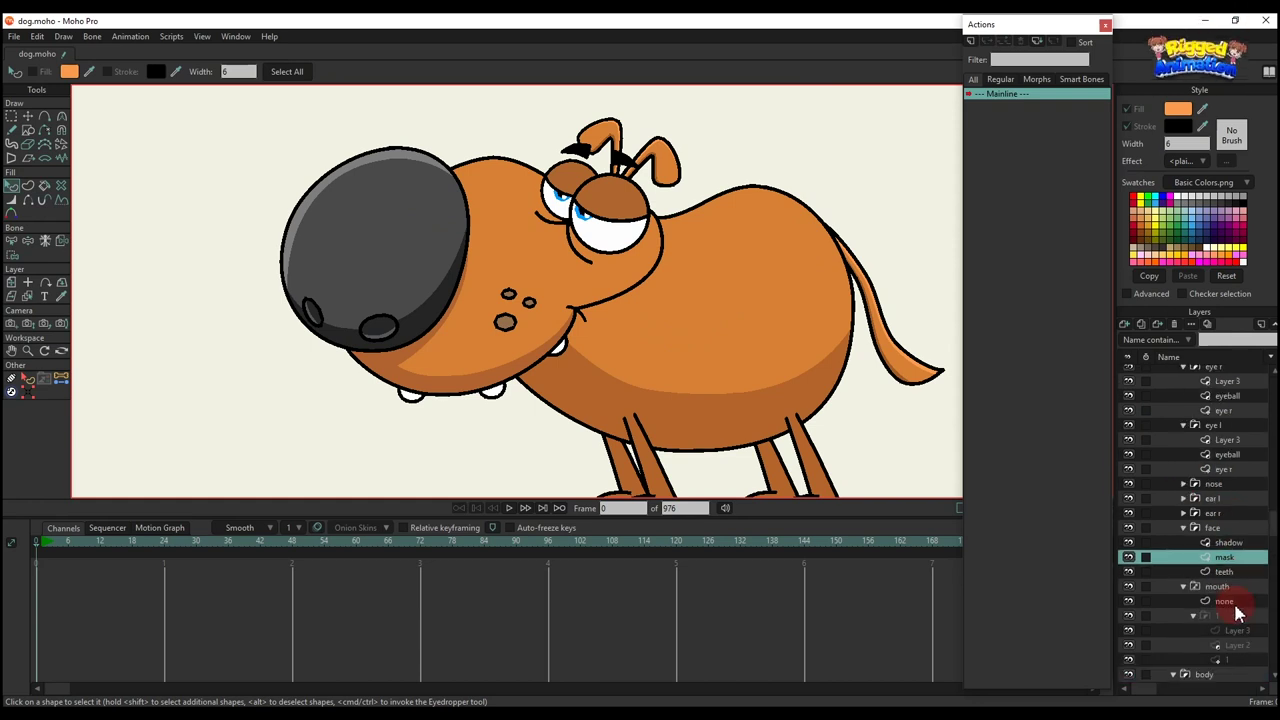
click(1184, 557)
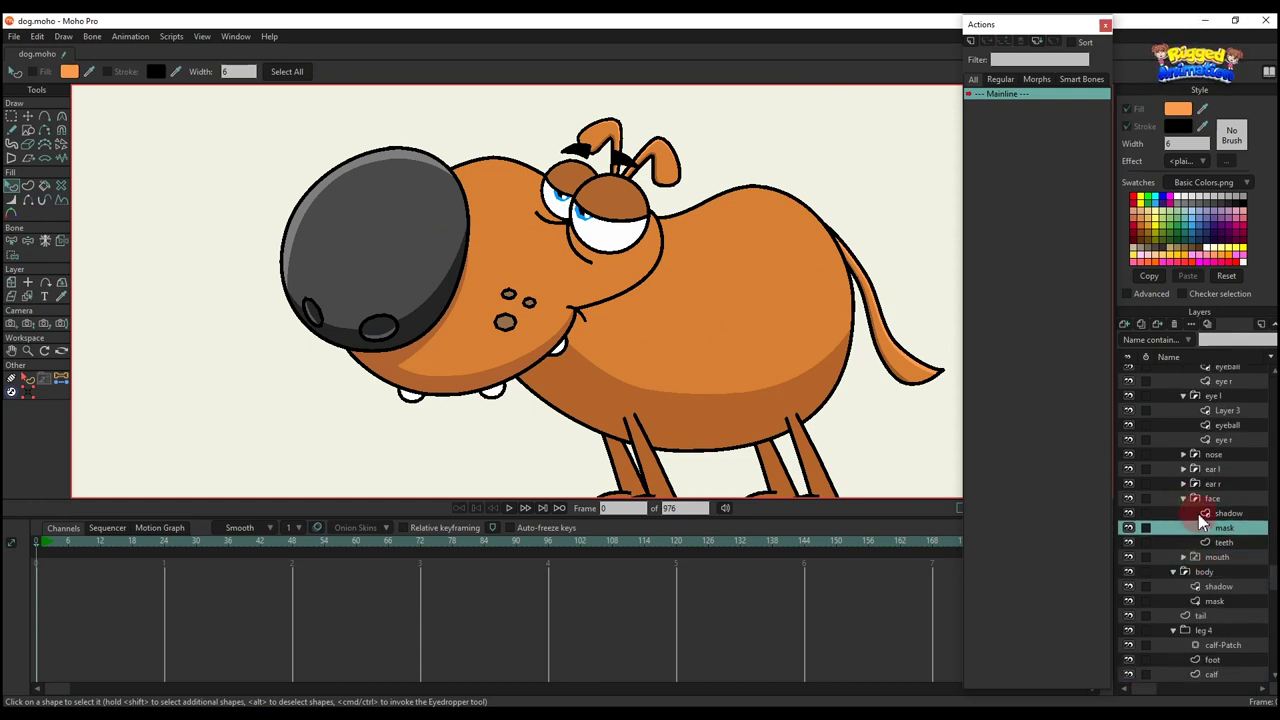
click(1184, 498)
click(1212, 560)
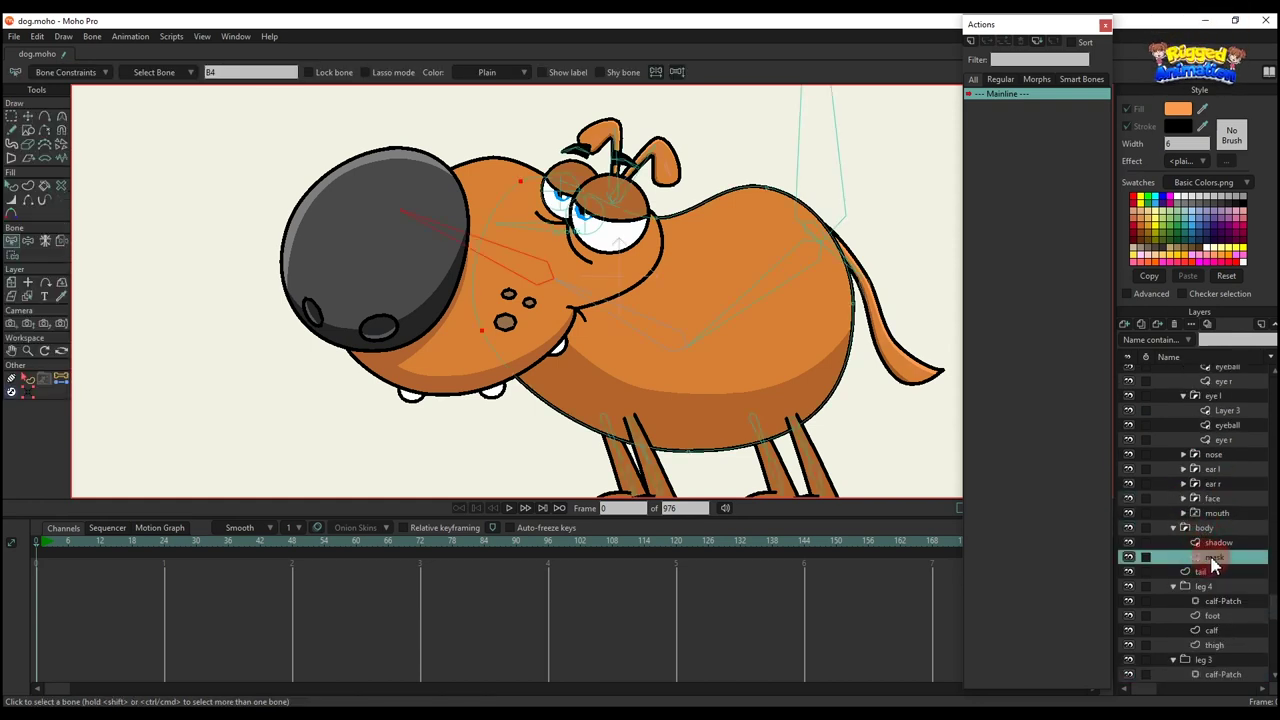
click(1124, 324)
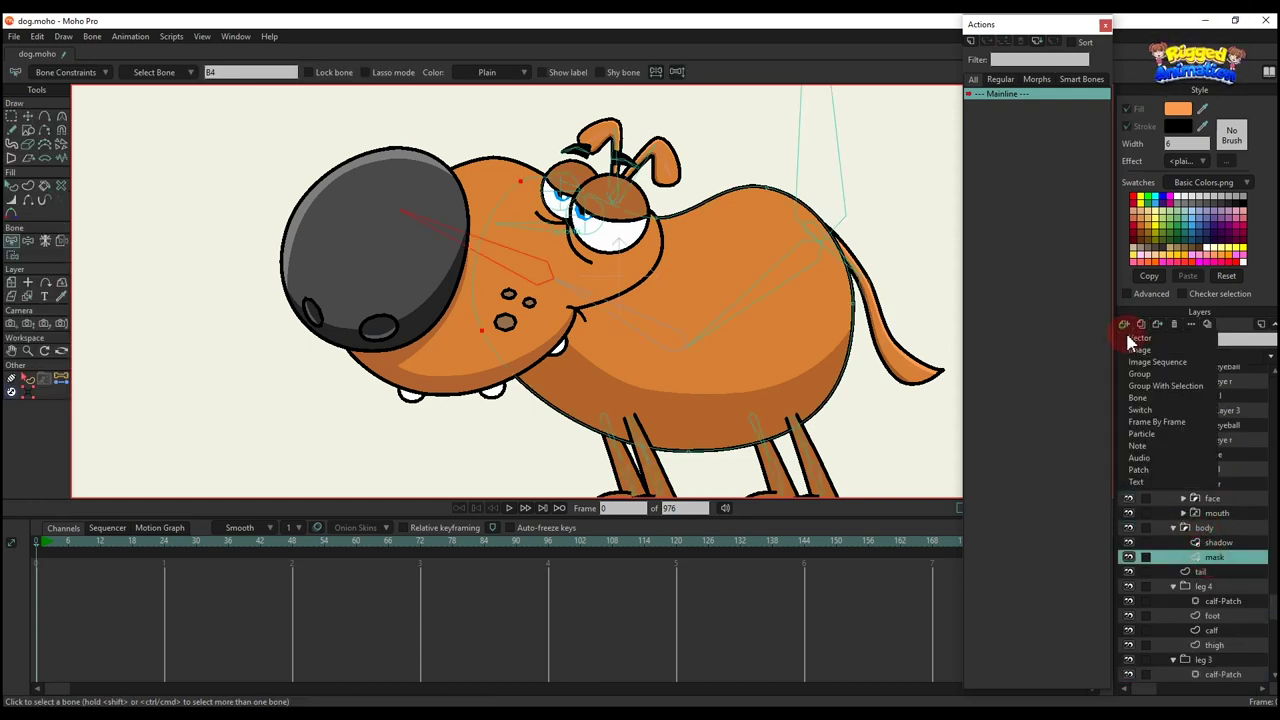
click(1143, 471)
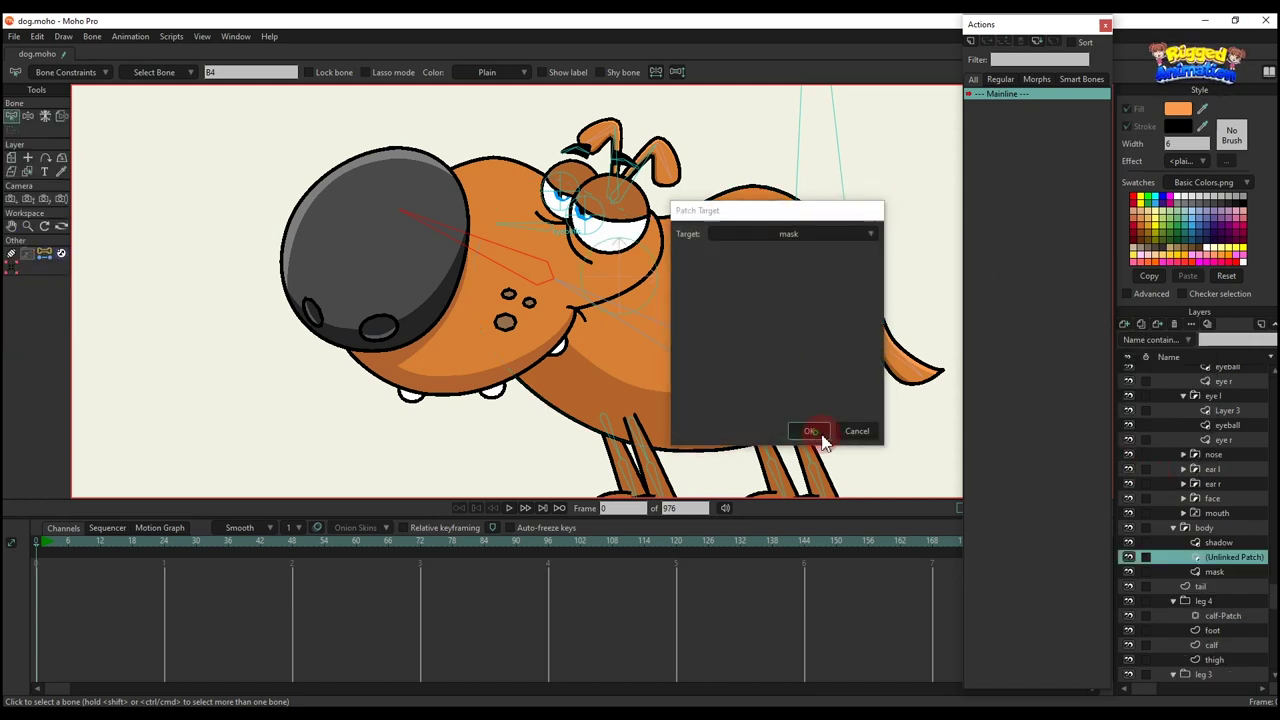
click(812, 431)
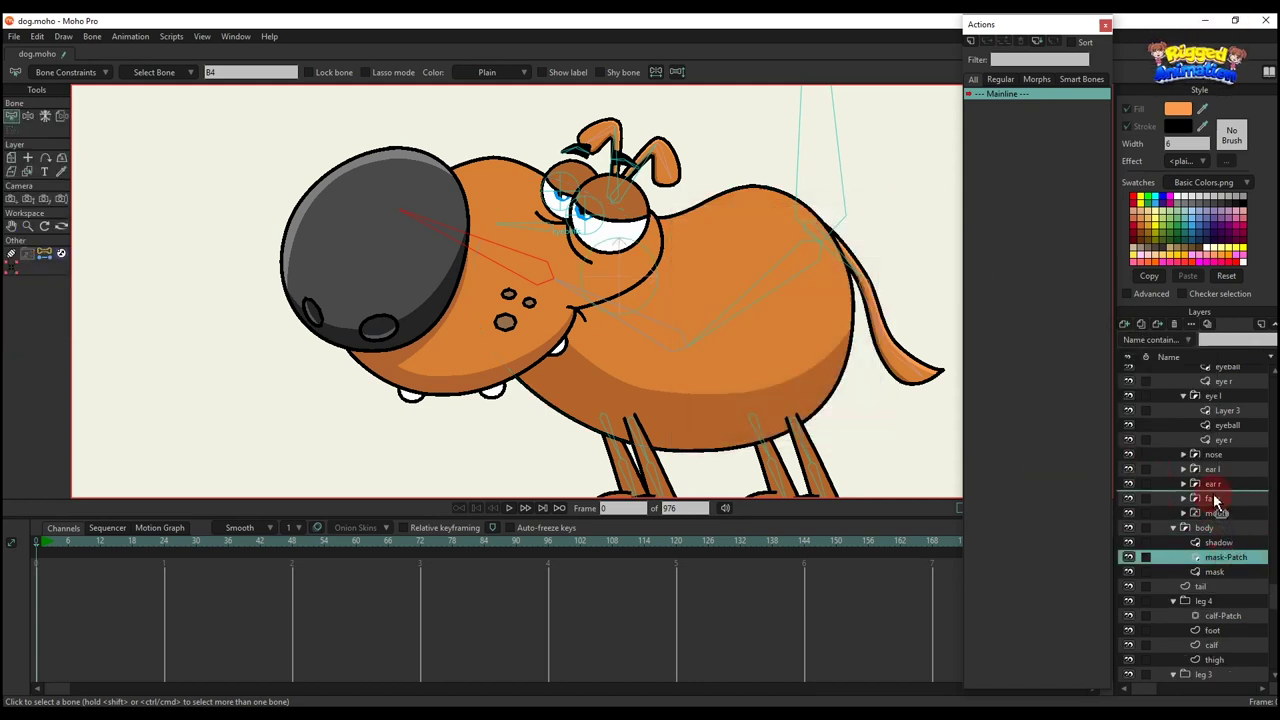
drag(1215, 500, 1217, 501)
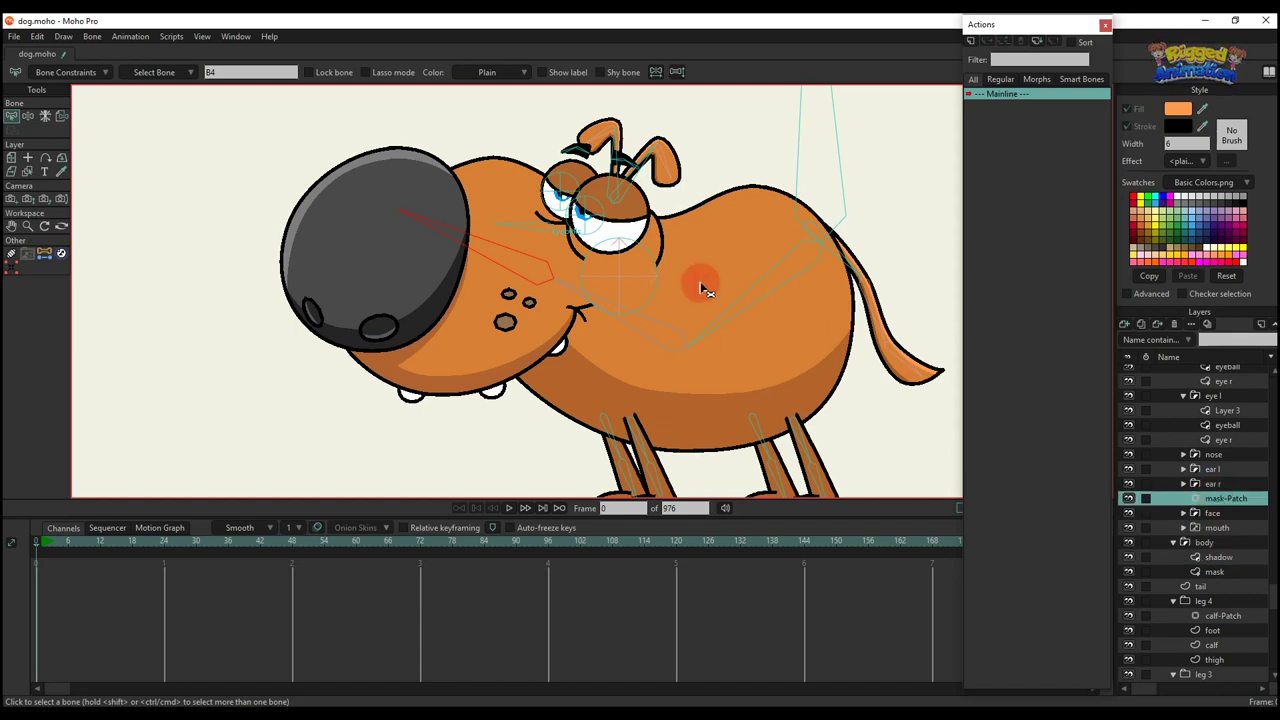
- Move the mask patch layer to about X -0.0023, Y 0.0676 and bind it to the head bone that runs into the nose
key(m)
scroll(640, 330, up, 3)
drag(645, 330, 697, 362)
scroll(650, 325, up, 3)
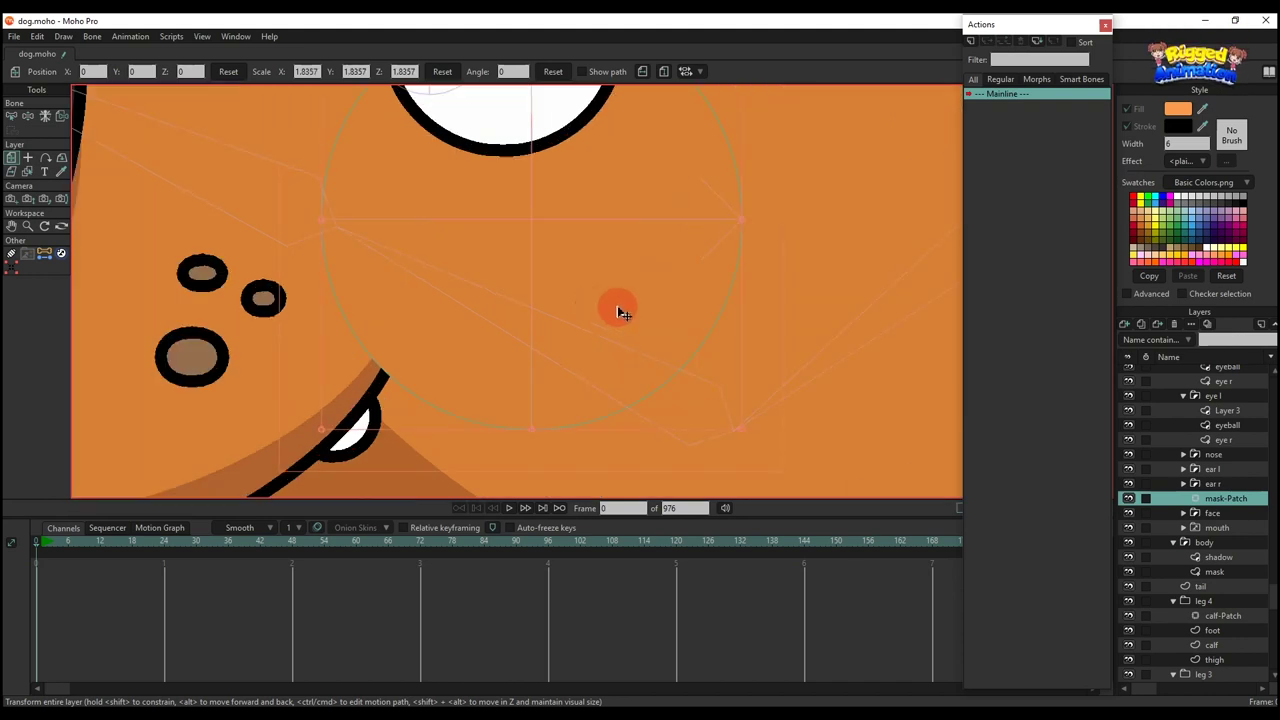
drag(597, 287, 607, 238)
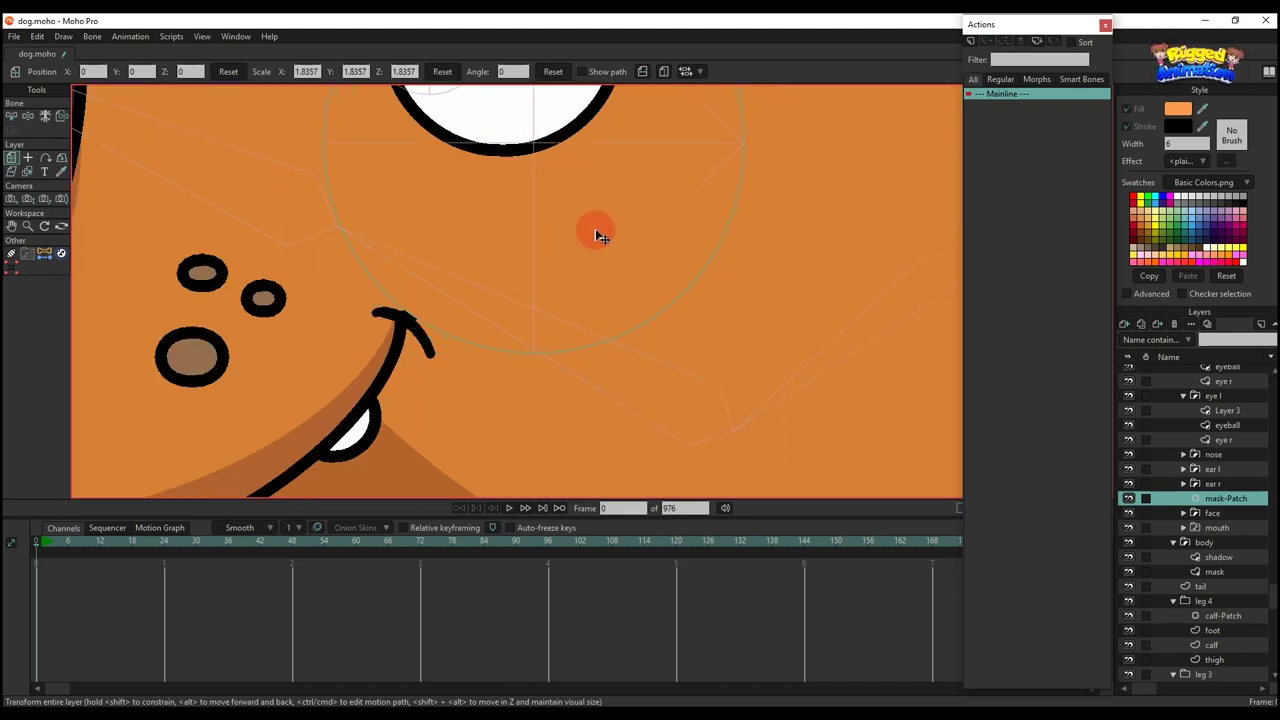
scroll(591, 228, down, 3)
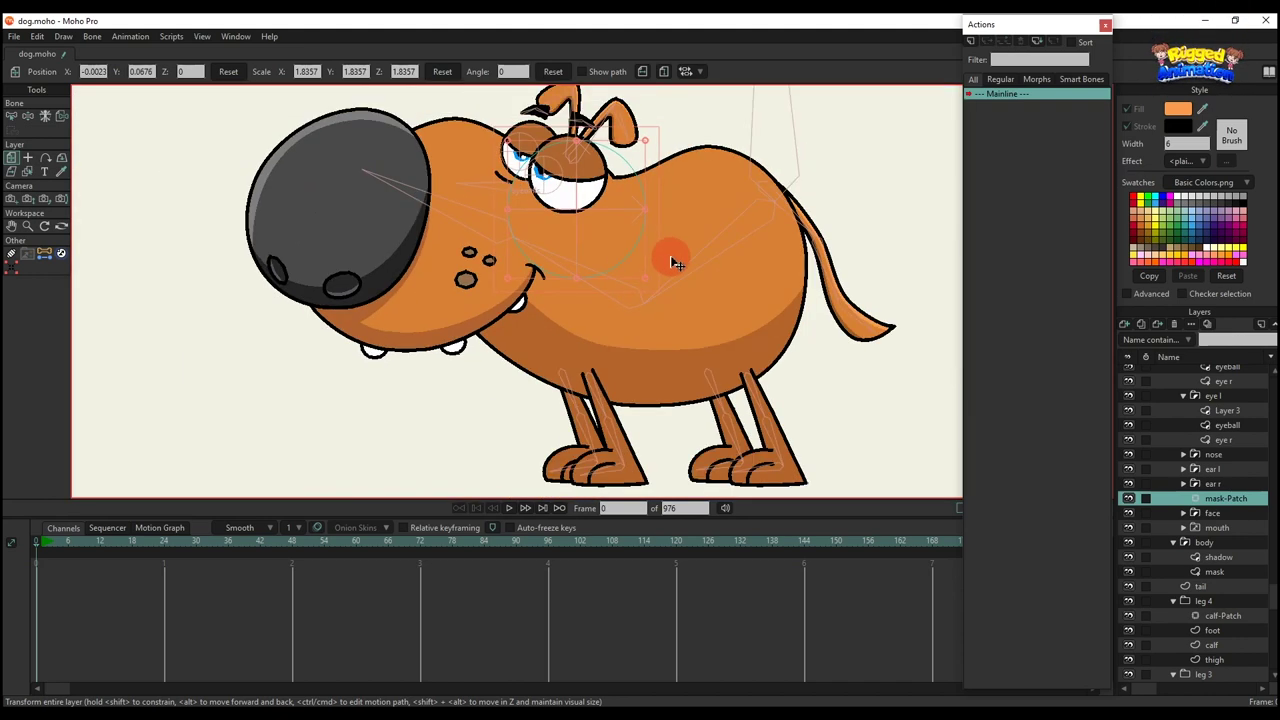
click(64, 117)
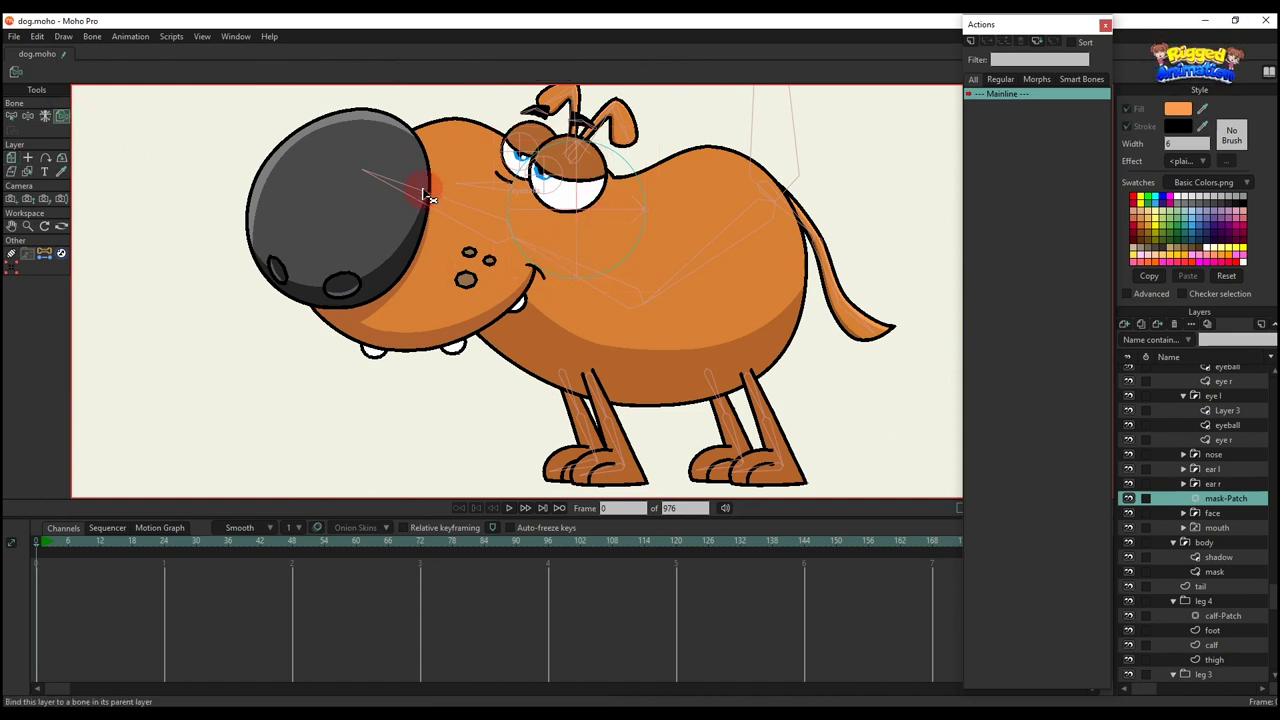
scroll(467, 203, up, 3)
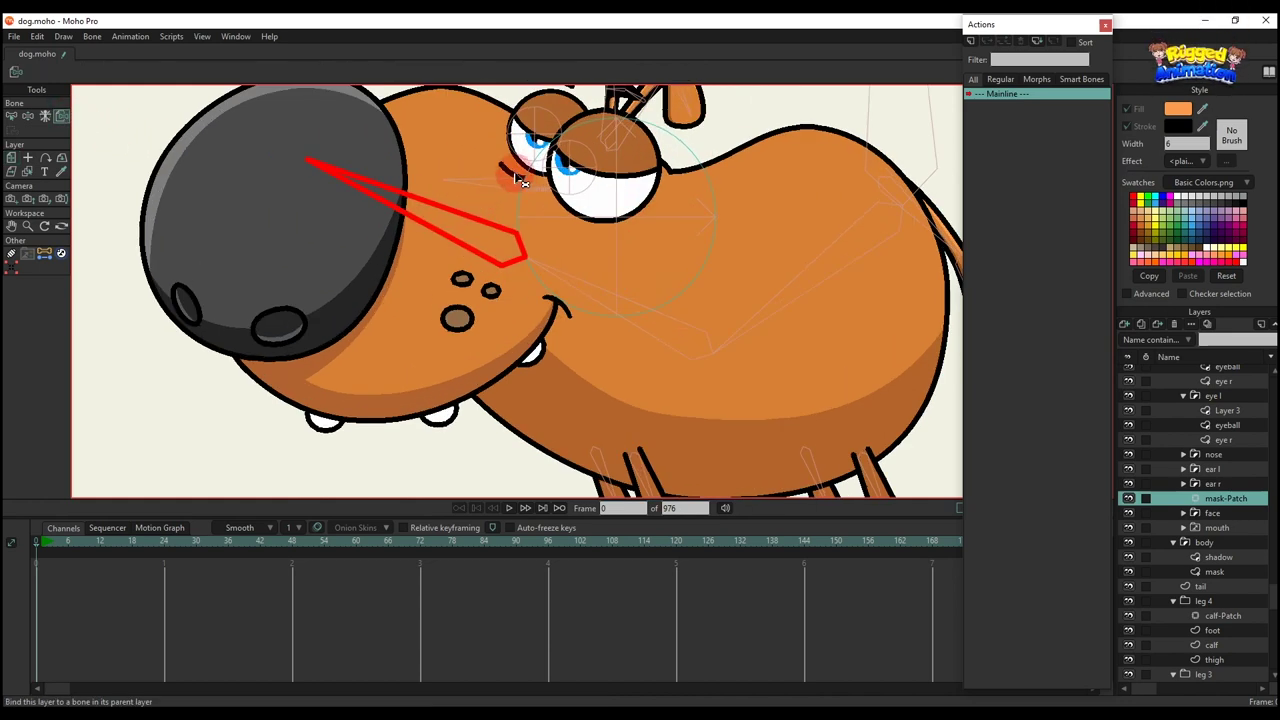
- Cut the wrinkle strokes beneath both eyes out of the face group's mask layer
ctrl+alt+click(520, 180)
key(g)
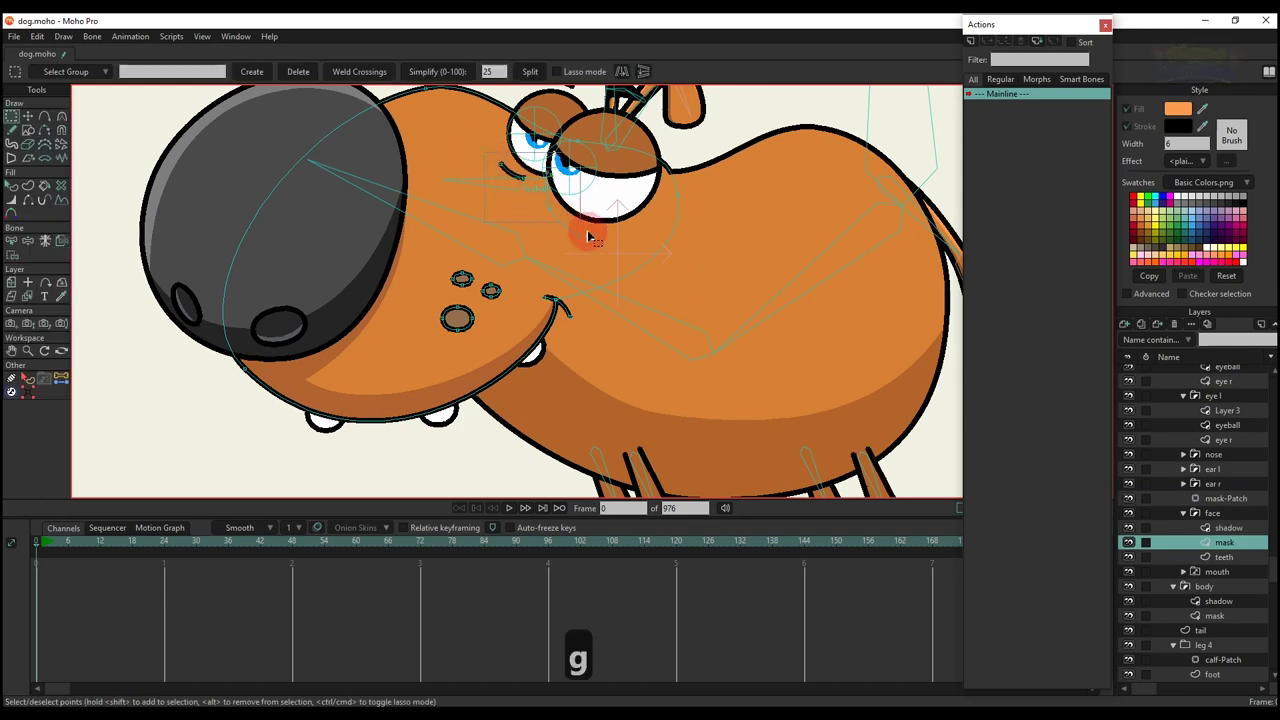
key(ctrl+x)
- Create a new vector layer above the mask patch and paste the cut wrinkle strokes into it
click(1183, 512)
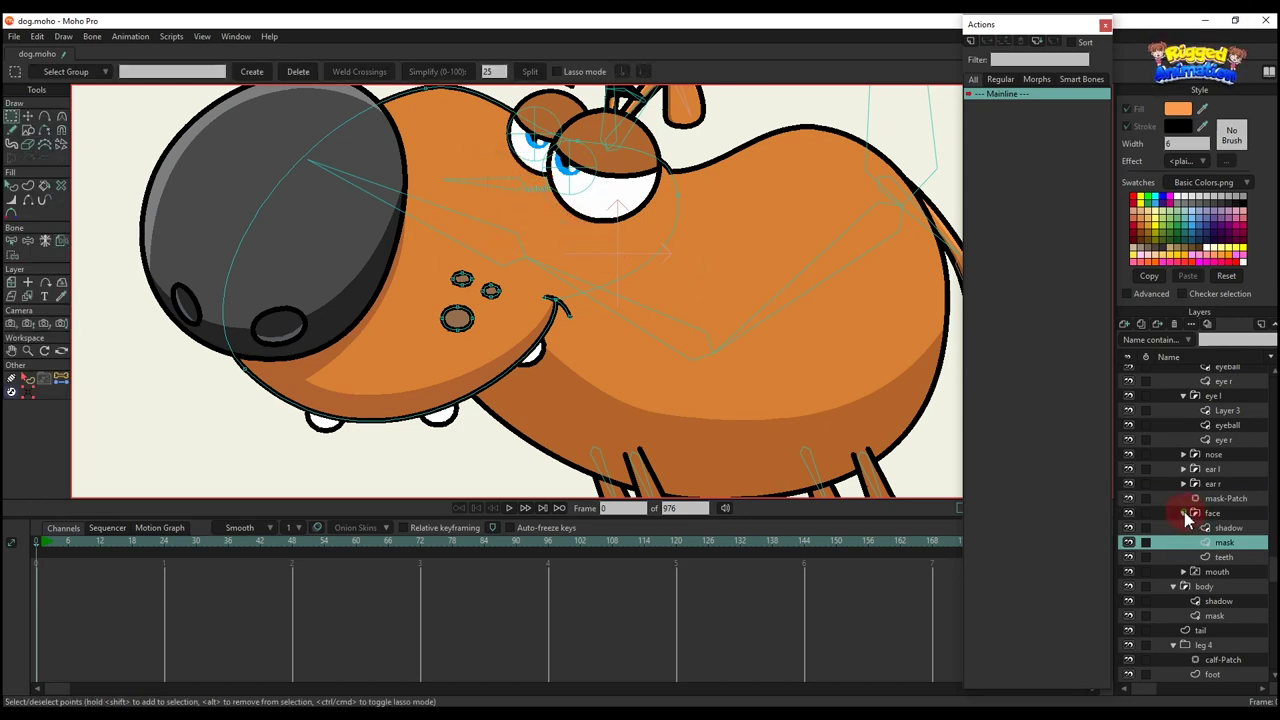
click(1160, 512)
click(1213, 499)
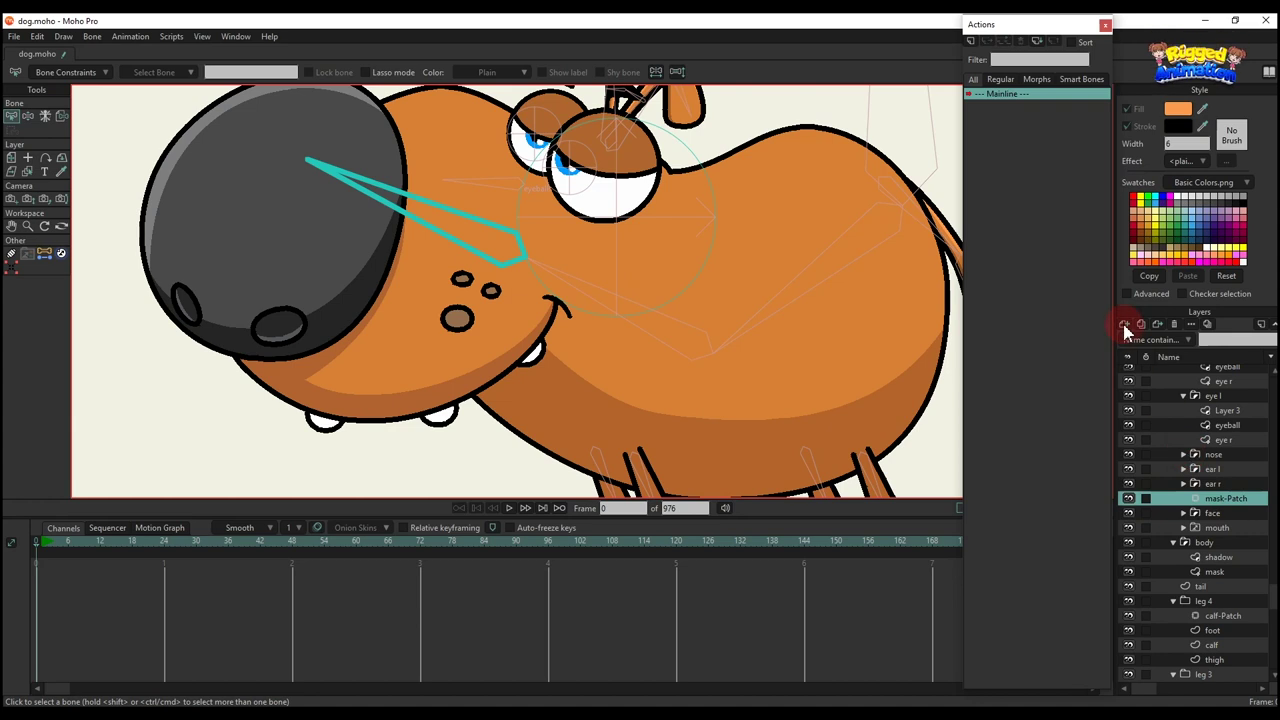
click(1125, 324)
click(1216, 483)
key(ctrl+v)
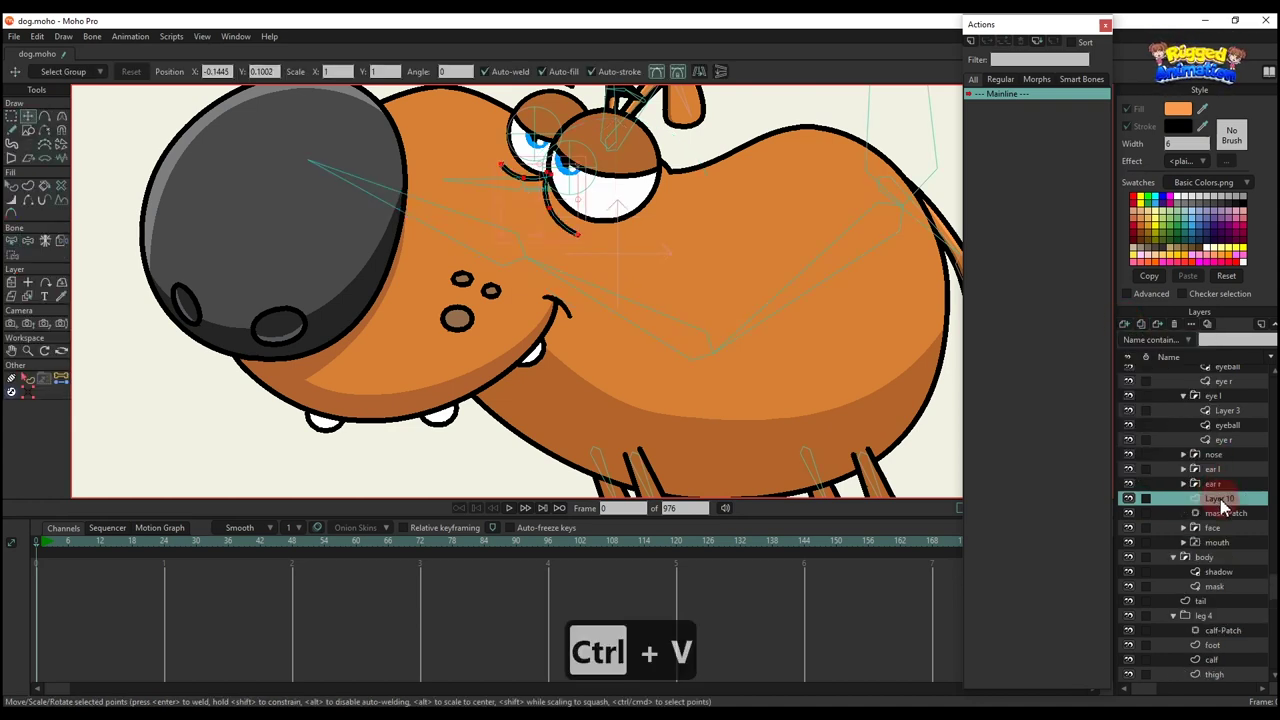
- Rename the new vector layer as wrinkle
double_click(1220, 500)
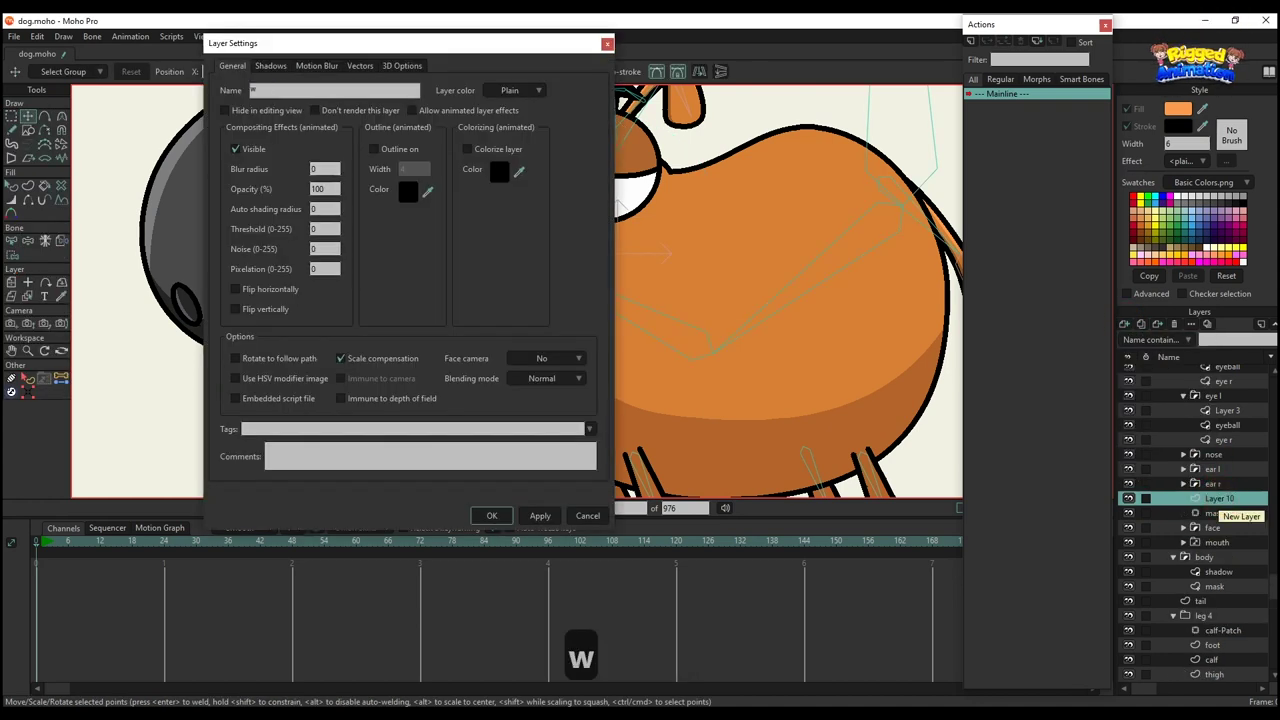
text(wrin)
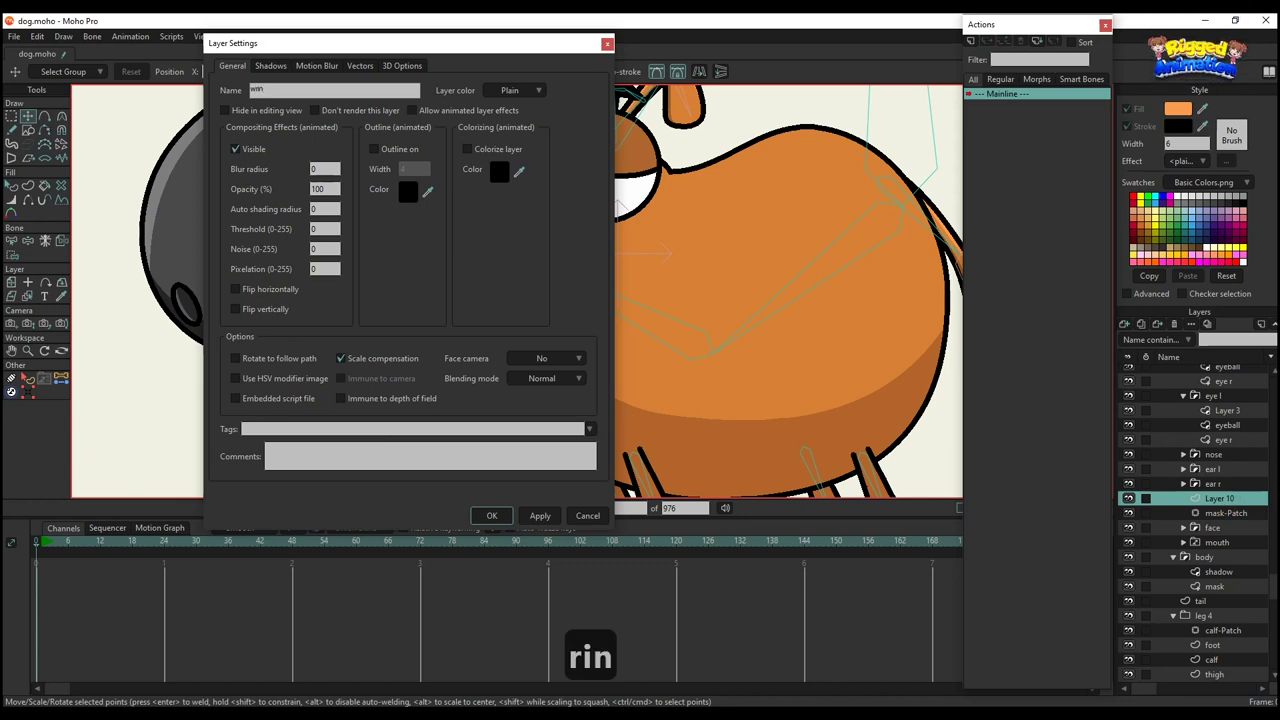
text(kle)
key(Return)
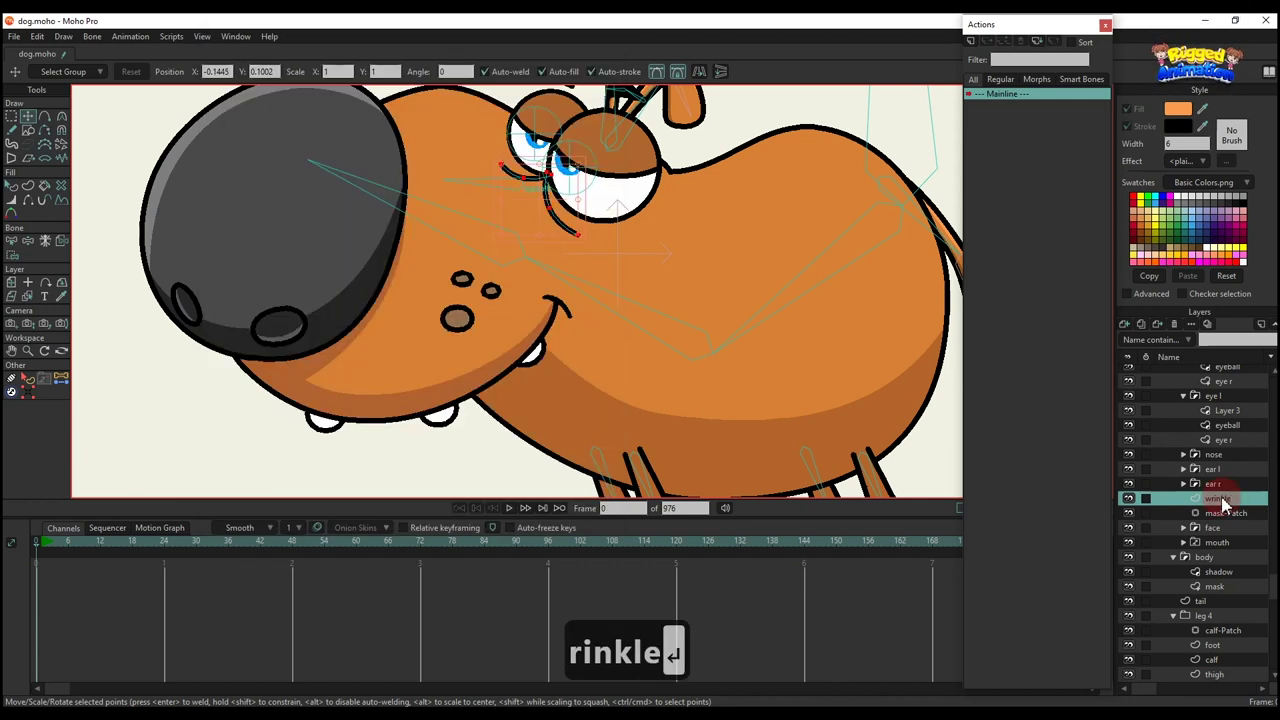
scroll(585, 252, down, 2)
key(q)
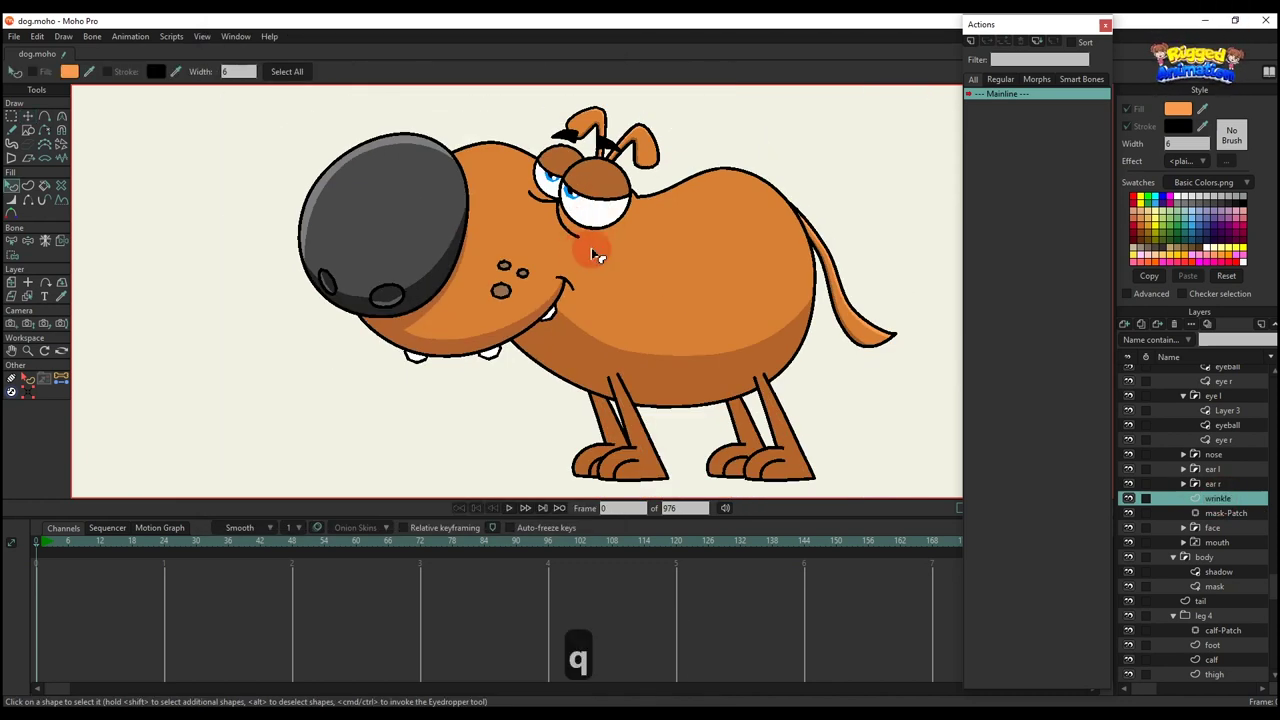
- Test the head bone's movement at frame 6 on the dog layer and delete the resulting keyframes
scroll(1180, 400, up, 5)
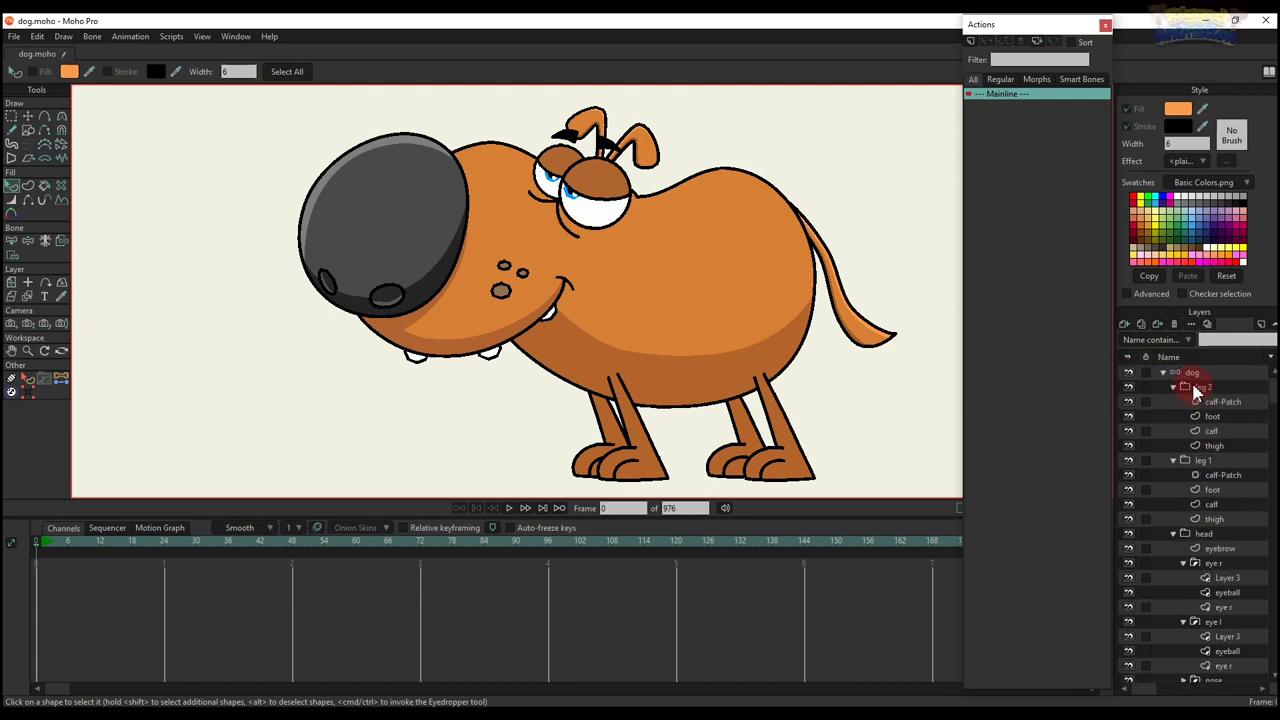
click(68, 541)
key(t)
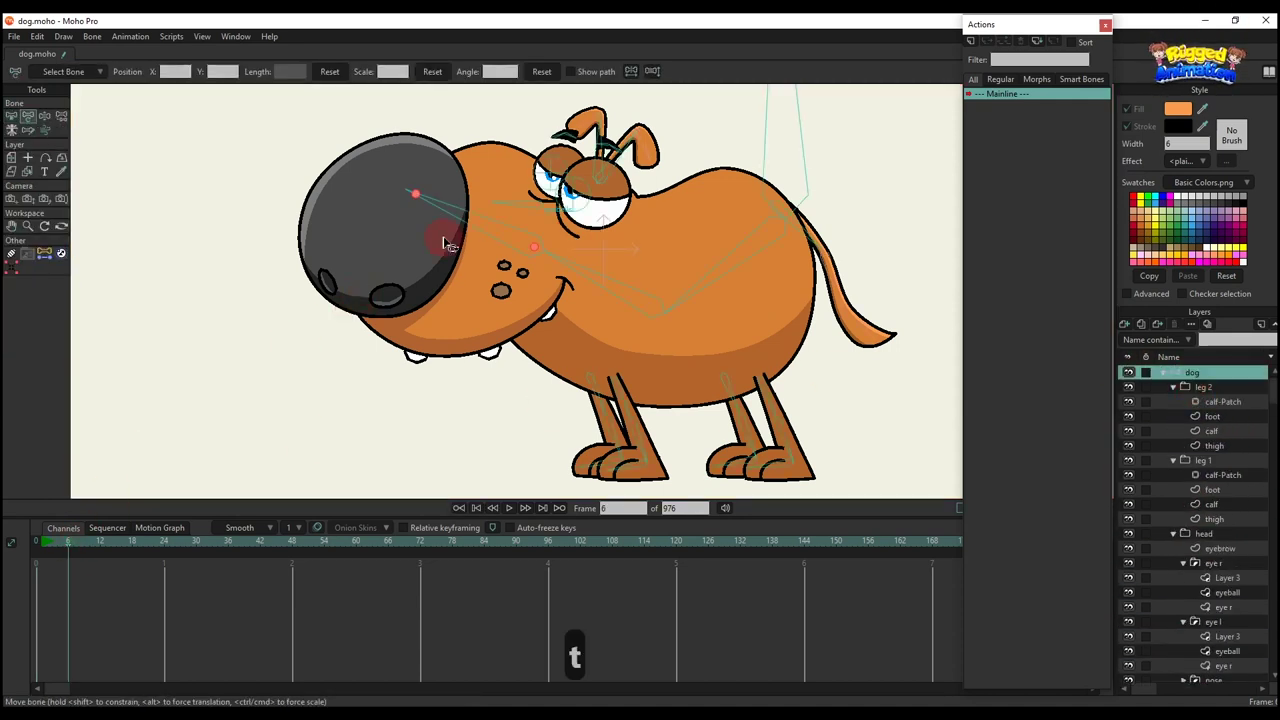
drag(458, 216, 449, 286)
drag(89, 617, 24, 558)
key(BackSpace)
- Test moving the vertical root bone near the tail at frame 6, delete its keyframes and return to frame 0
scroll(390, 421, down, 2)
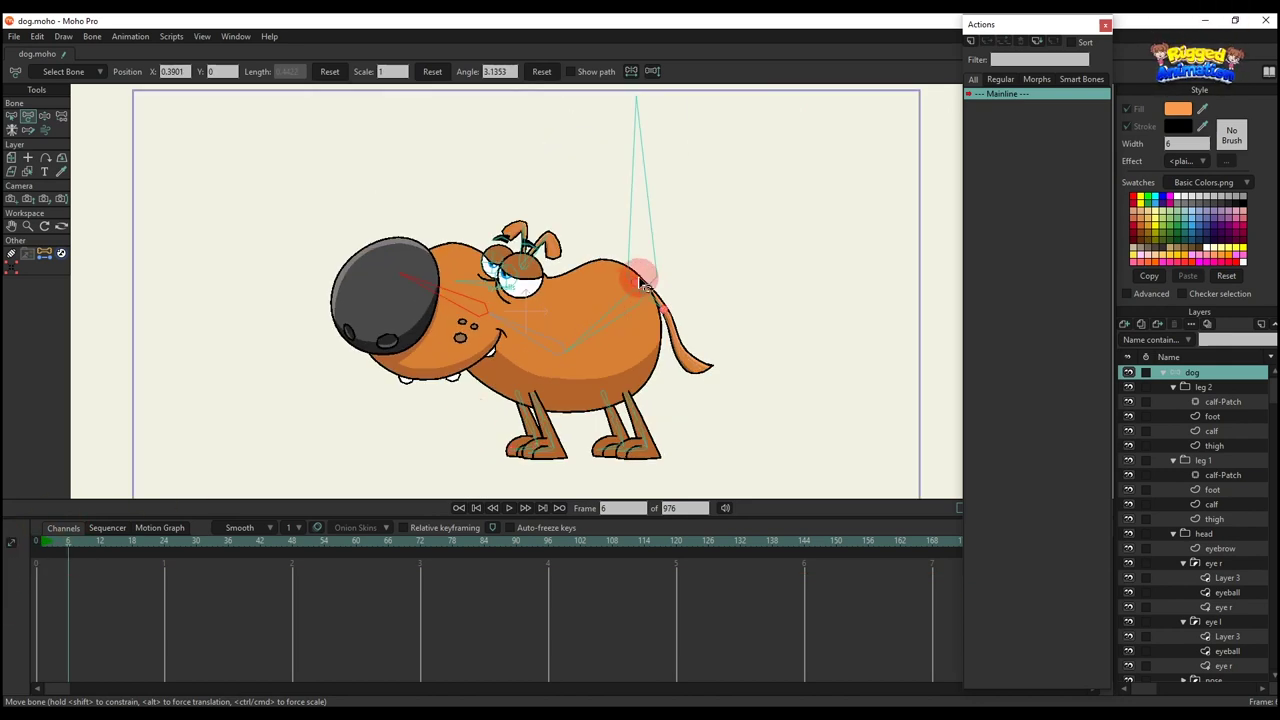
mouse_move(645, 282)
mouse_down()
mouse_move(637, 309)
mouse_move(640, 254)
mouse_move(648, 292)
mouse_up()
drag(119, 604, 21, 551)
key(BackSpace)
click(38, 542)
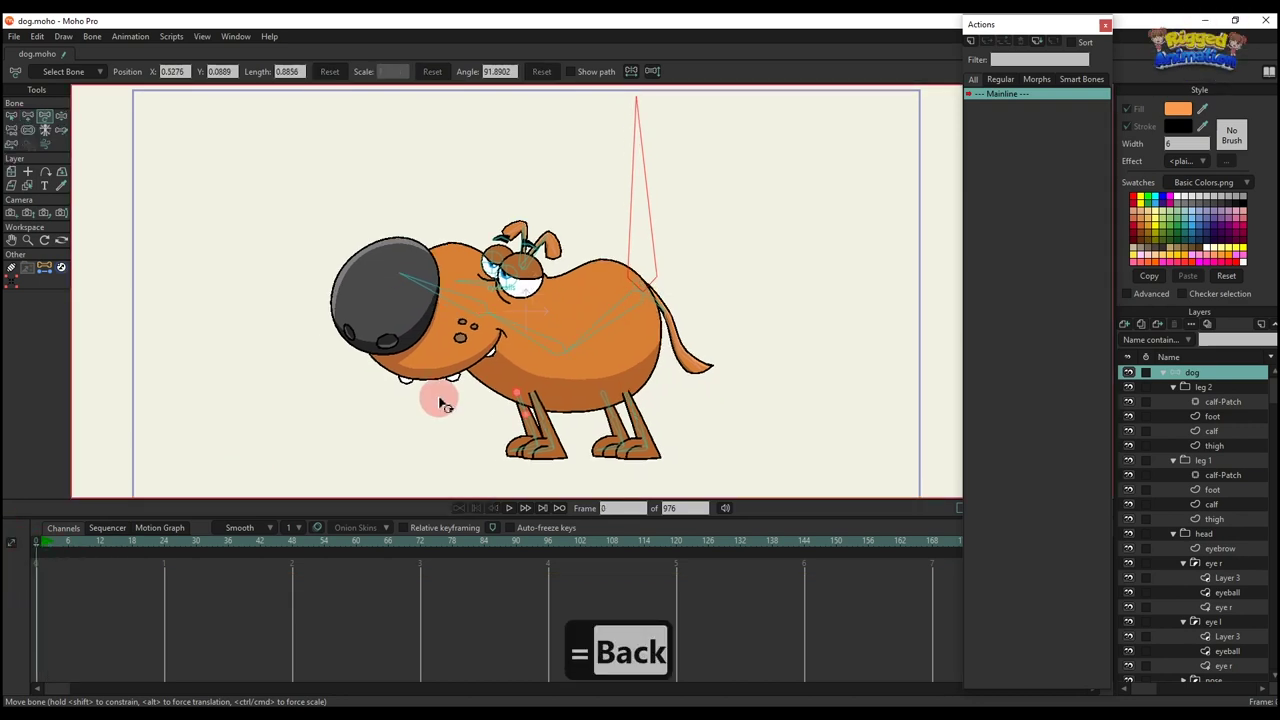
- Add an unparented target bone pointing down from the far front leg's ankle and reduce its bone strength
drag(448, 404, 440, 325)
key(b)
scroll(541, 395, up, 2)
click(521, 391)
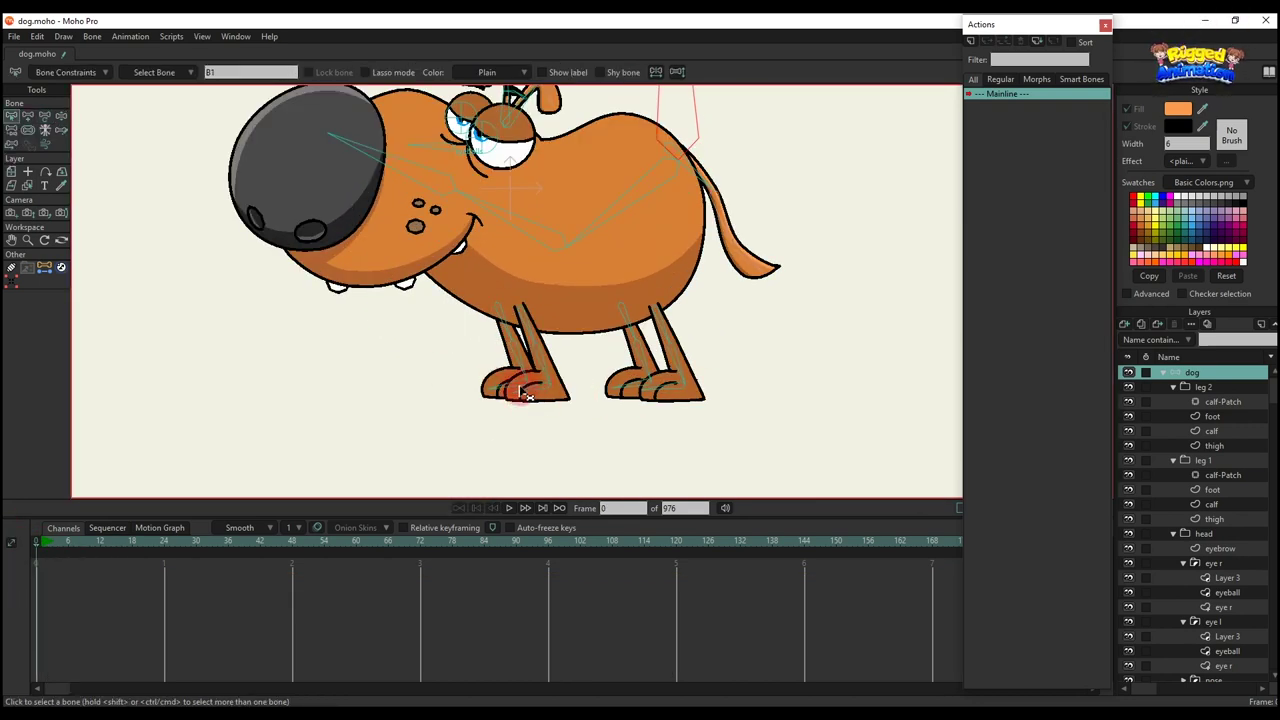
scroll(515, 391, up, 3)
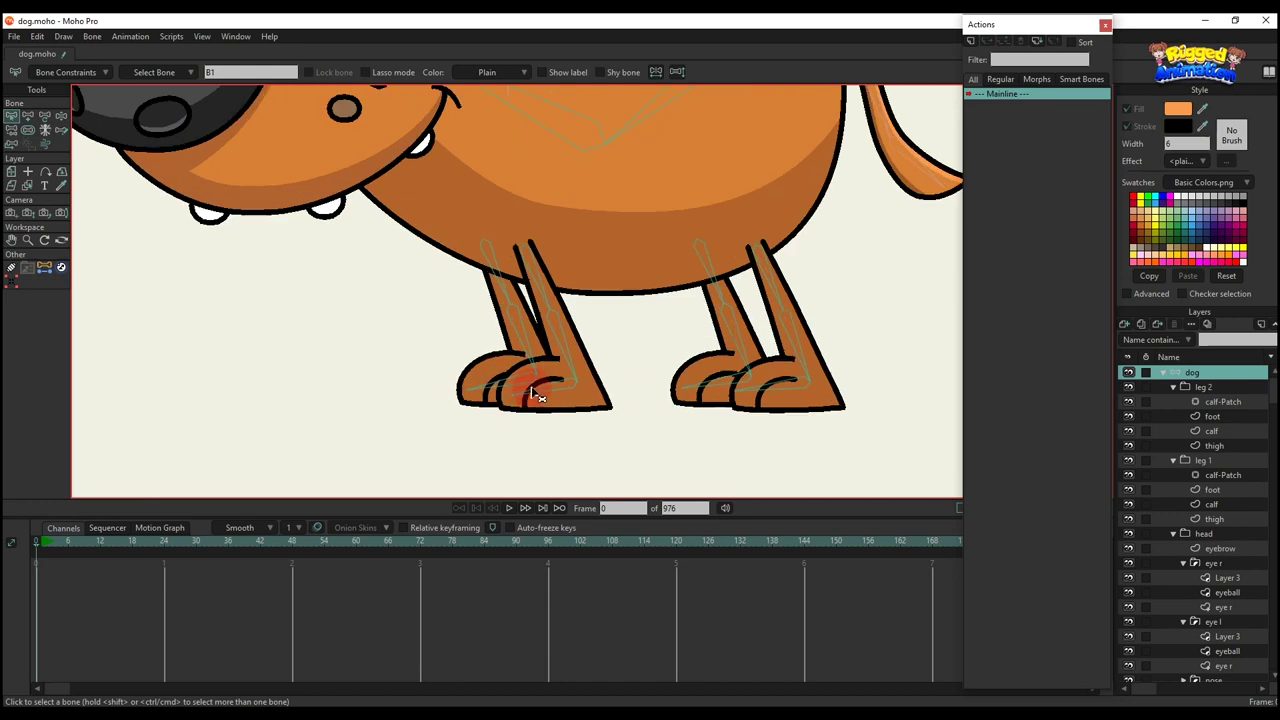
key(a)
drag(531, 370, 541, 420)
scroll(519, 246, down, 4)
key(b)
key(a)
scroll(529, 271, up, 3)
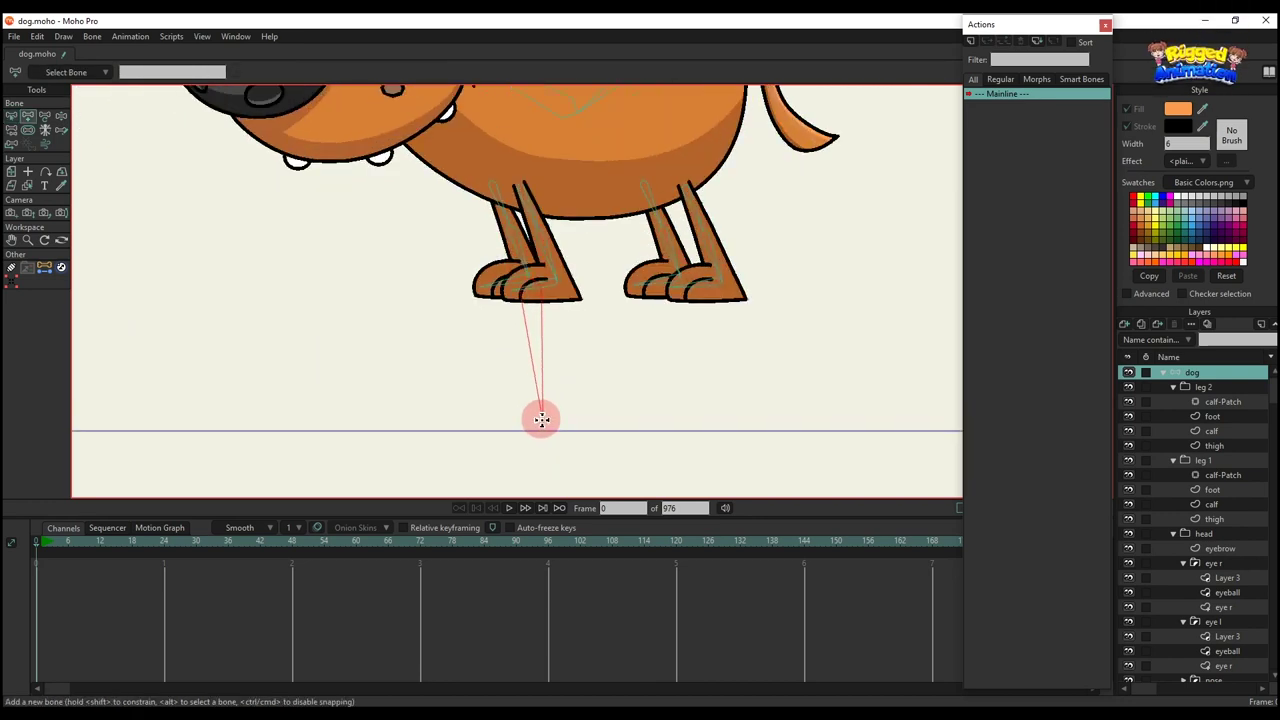
key(s)
- Add an unparented target bone pointing down from the near front leg's ankle and reduce its bone strength
key(b)
key(a)
drag(560, 288, 576, 418)
key(s)
- Add an unparented target bone pointing down from the far hind leg's ankle and reduce its bone strength
key(b)
key(a)
click(690, 286)
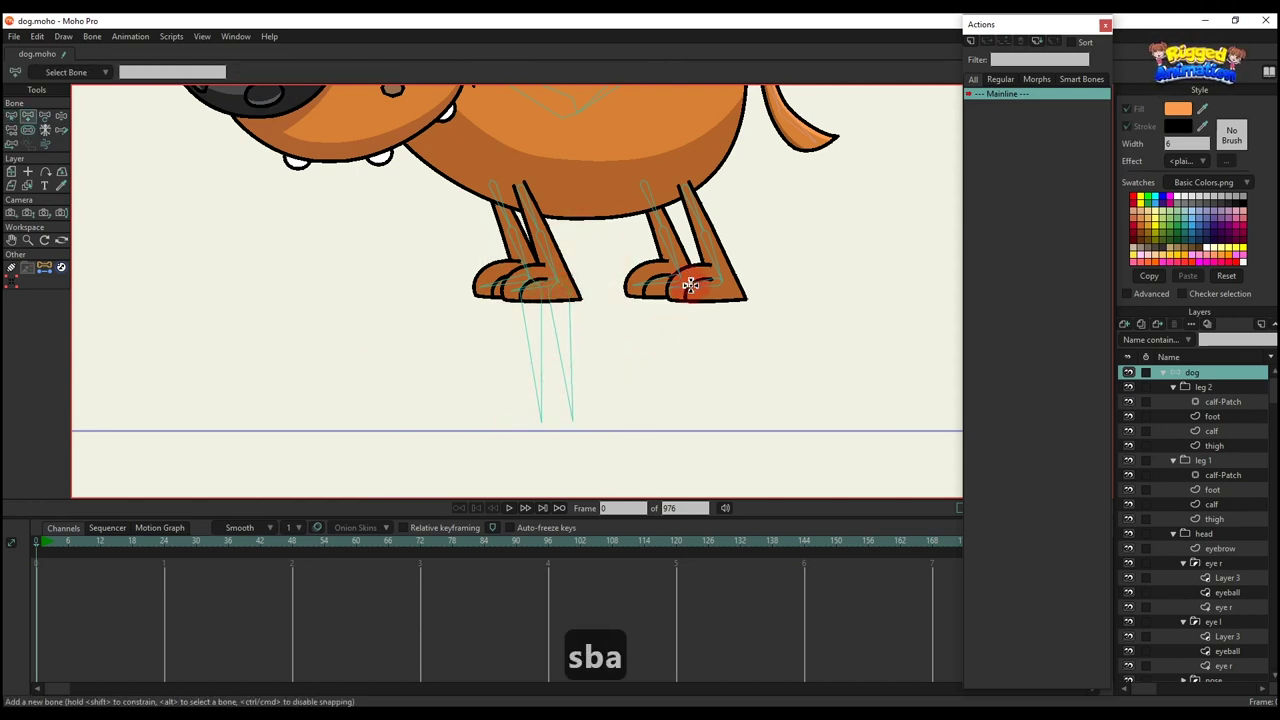
drag(680, 280, 690, 400)
key(s)
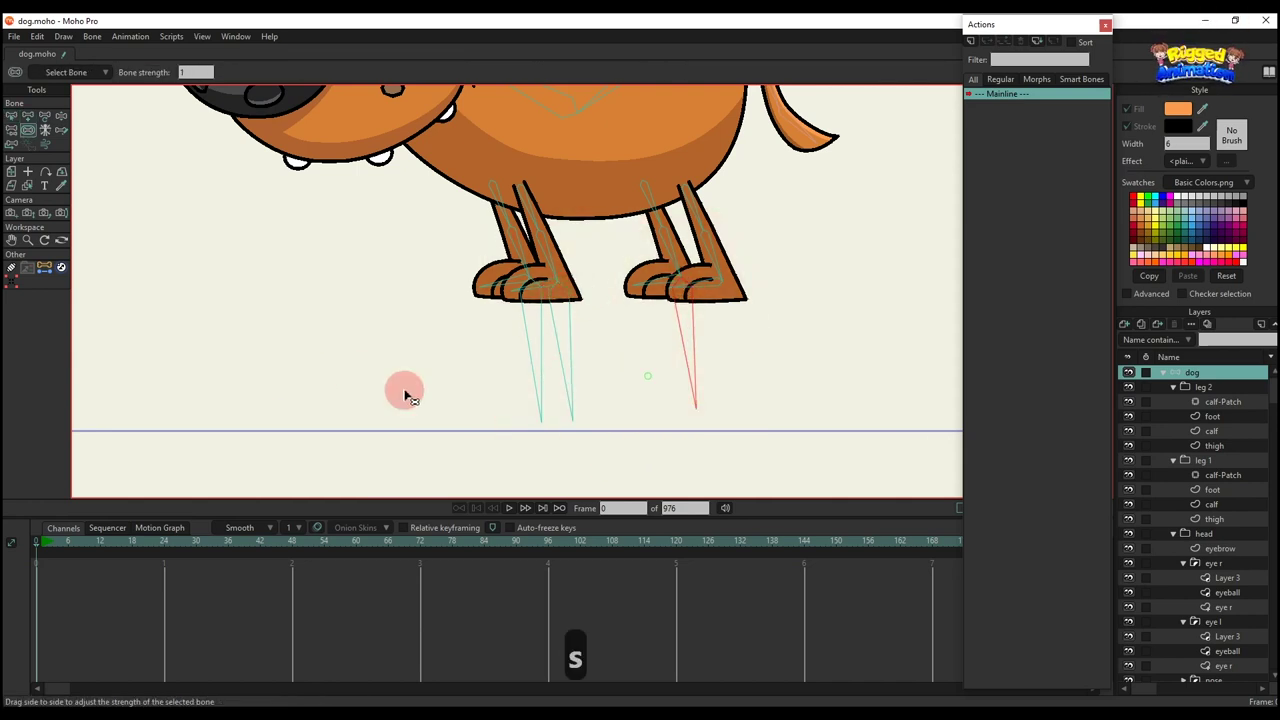
- Add an unparented target bone pointing down from the near hind leg's ankle and reduce its bone strength
key(b)
key(a)
drag(723, 297, 734, 410)
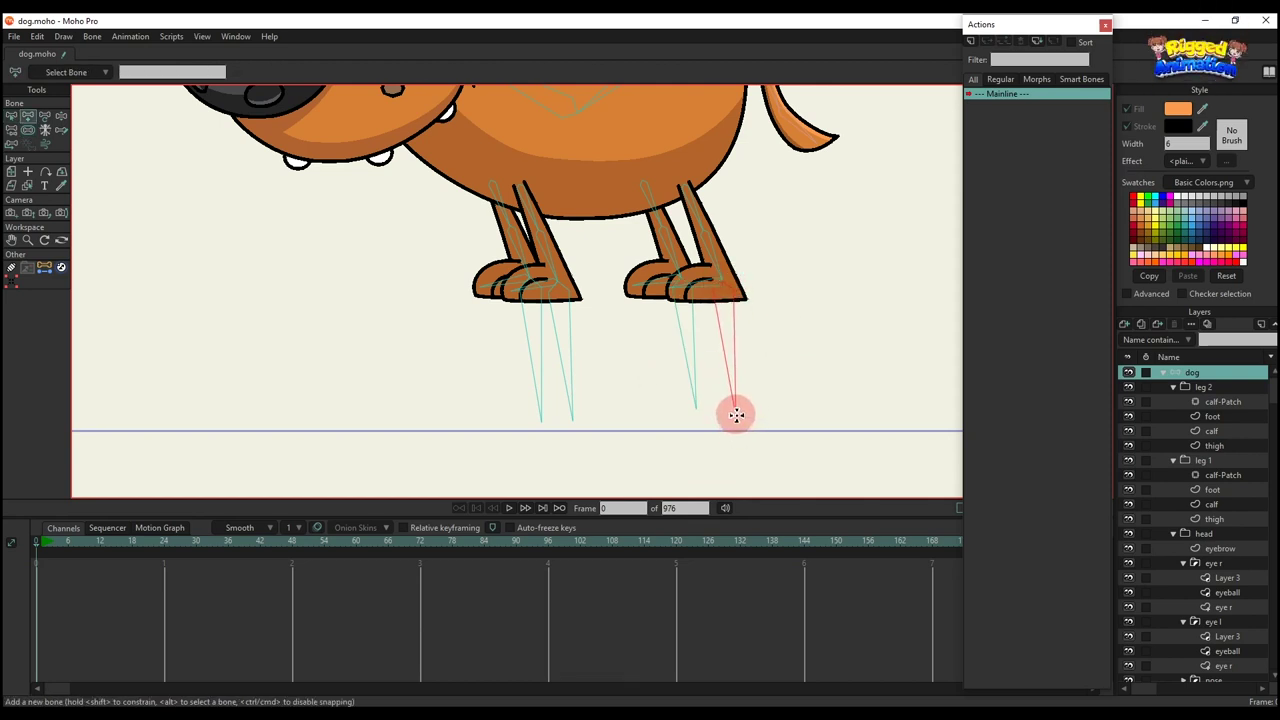
key(s)
- Select the four leg target bones one after another with Select Bone to check their names
key(t)
scroll(745, 333, down, 2)
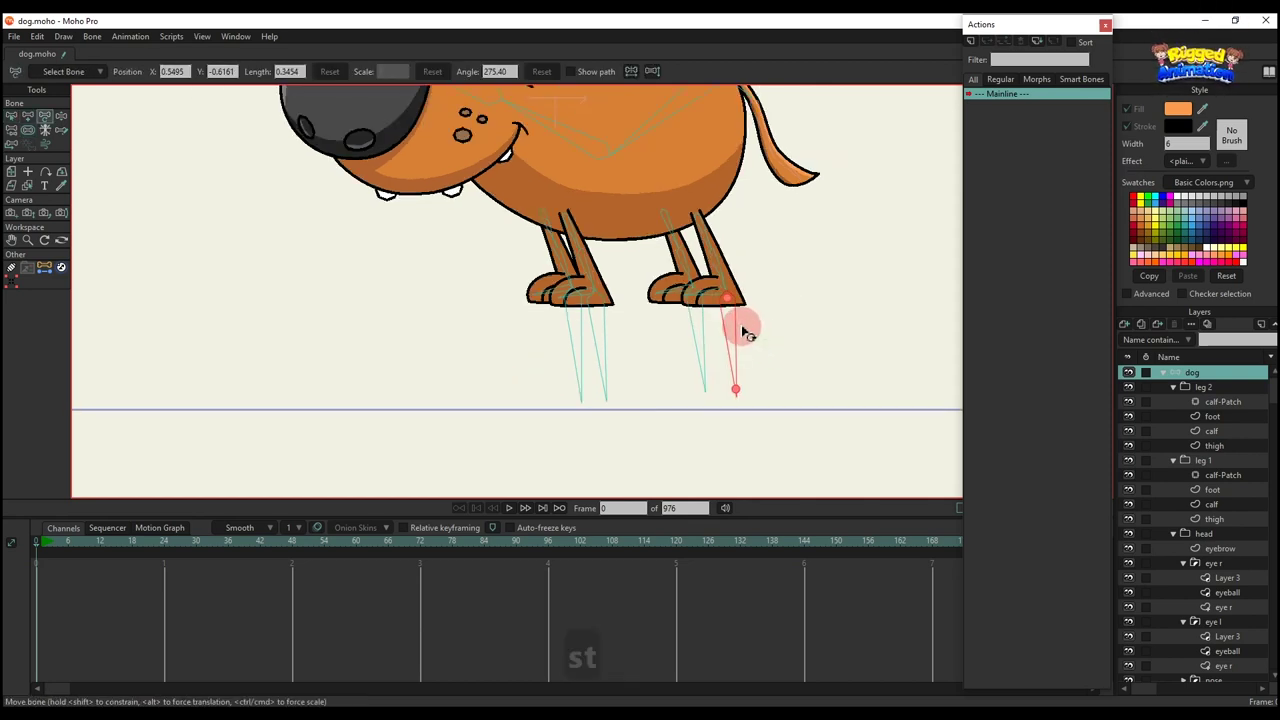
scroll(745, 333, up, 2)
click(557, 355)
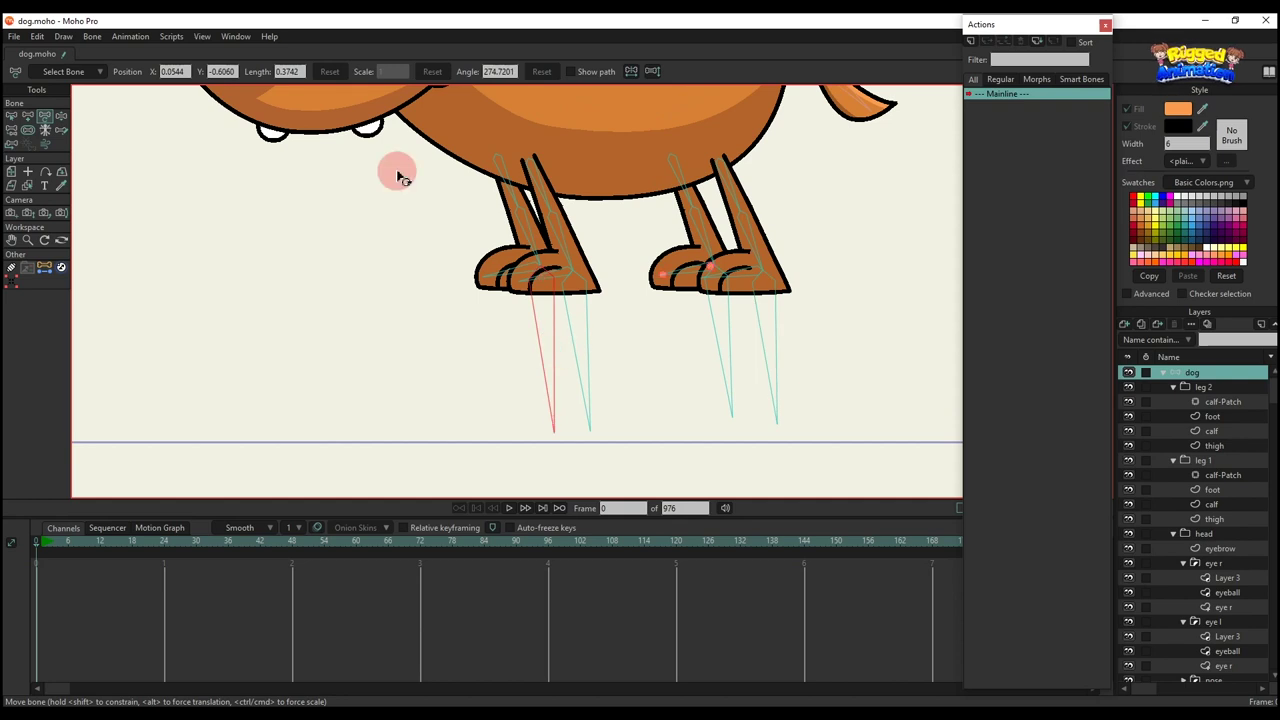
key(b)
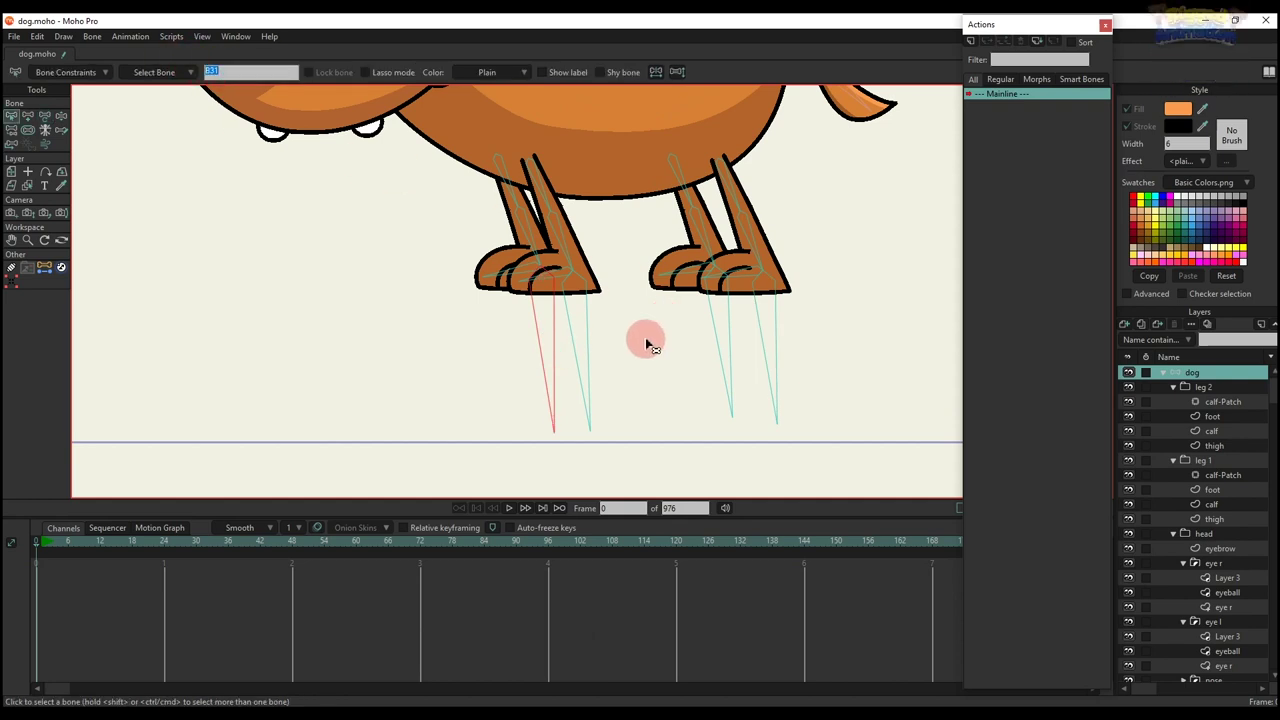
click(588, 345)
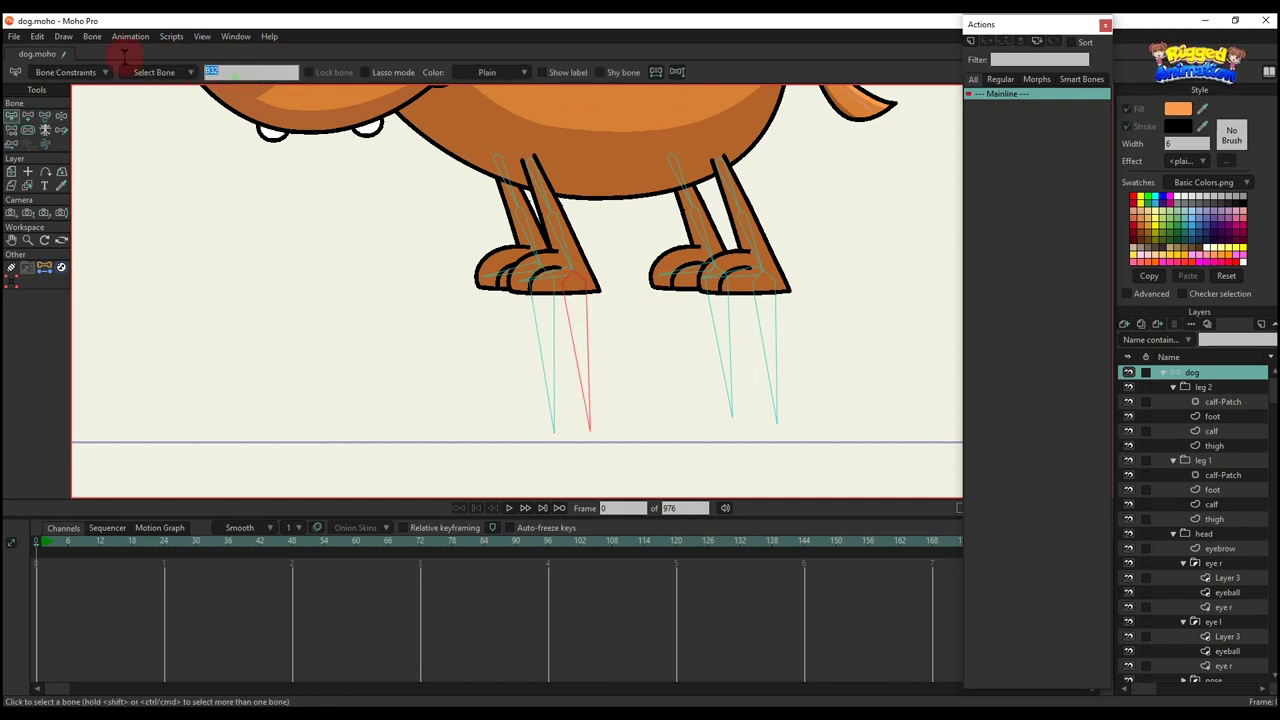
click(731, 398)
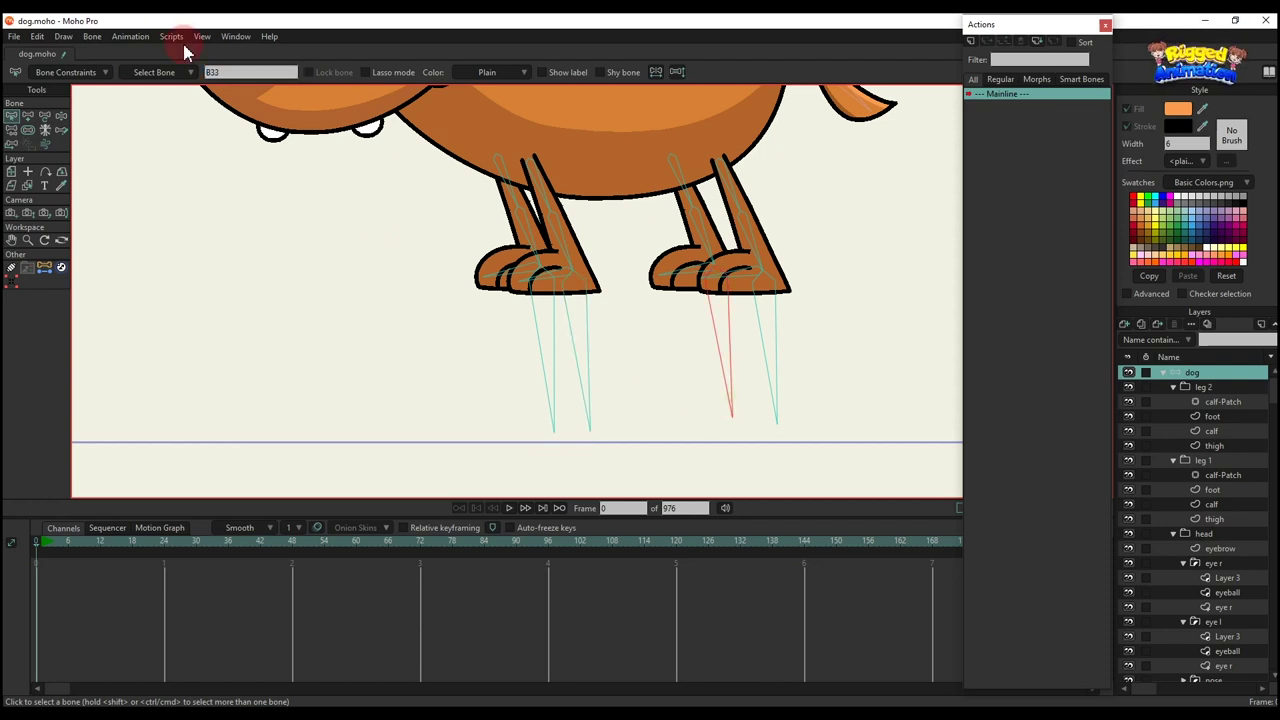
click(760, 331)
click(238, 72)
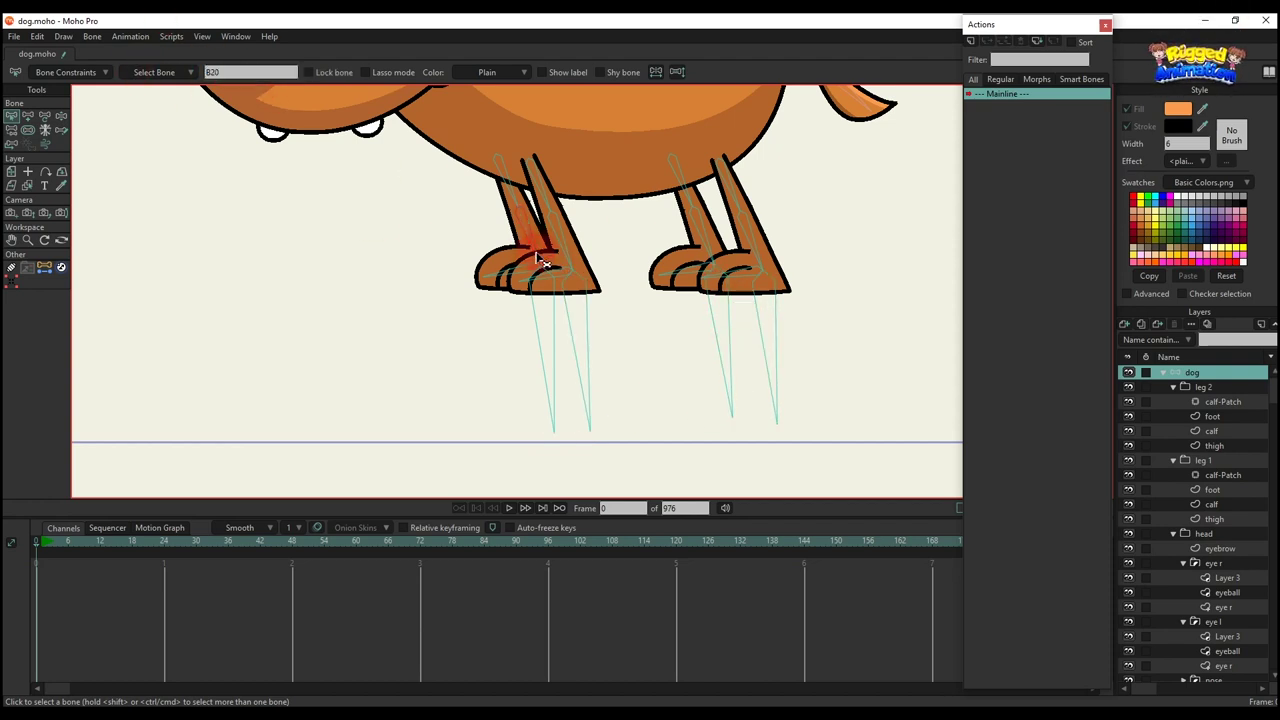
- Set B31 as the target of the far front leg's calf bone
click(776, 256)
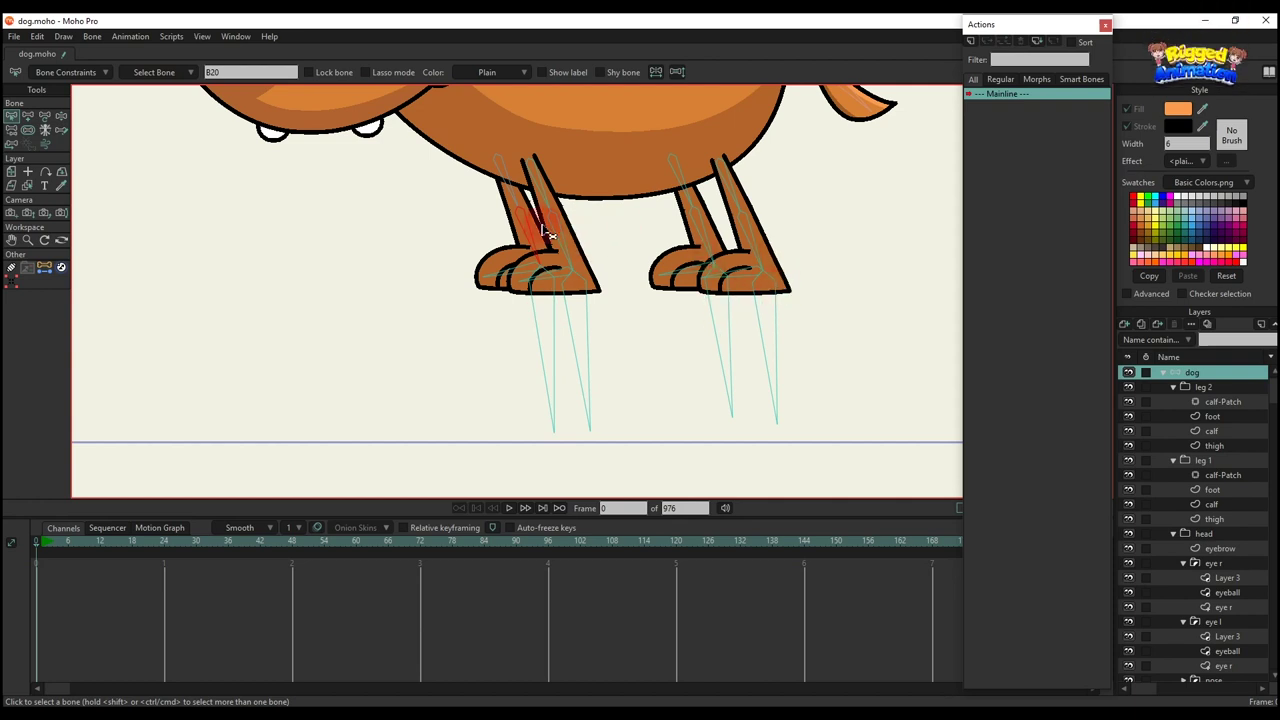
click(68, 72)
click(72, 237)
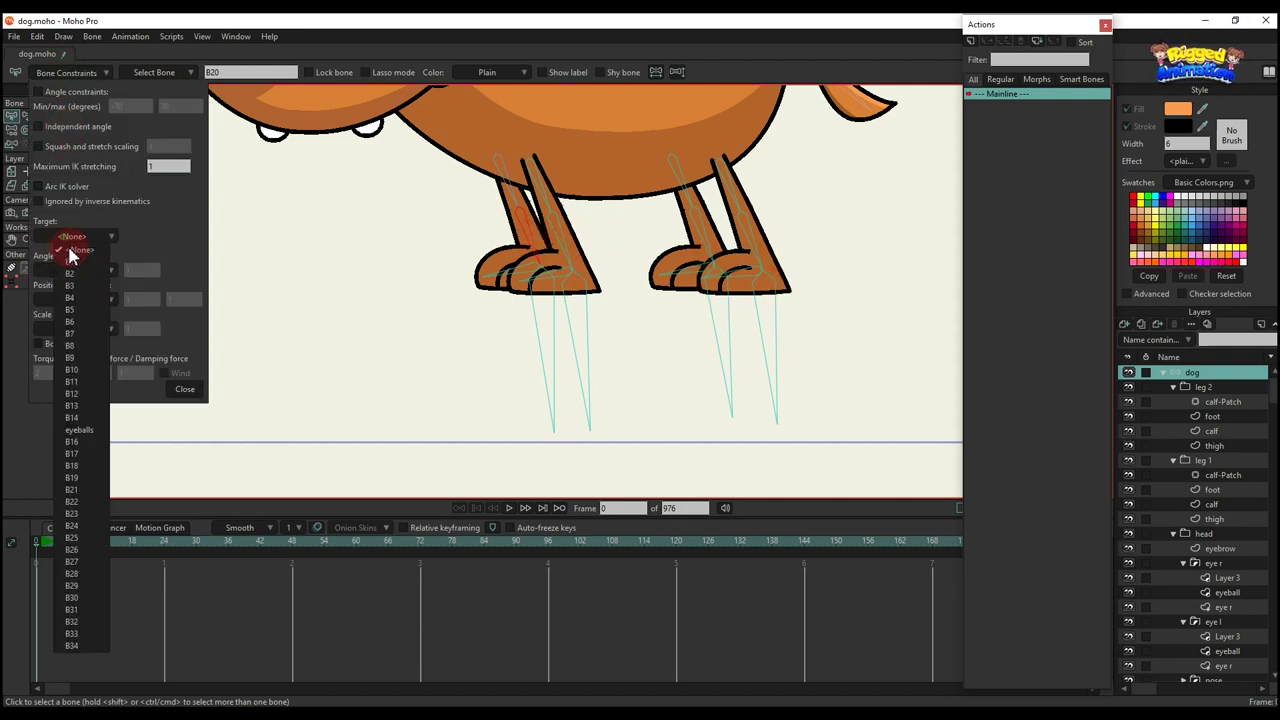
click(80, 609)
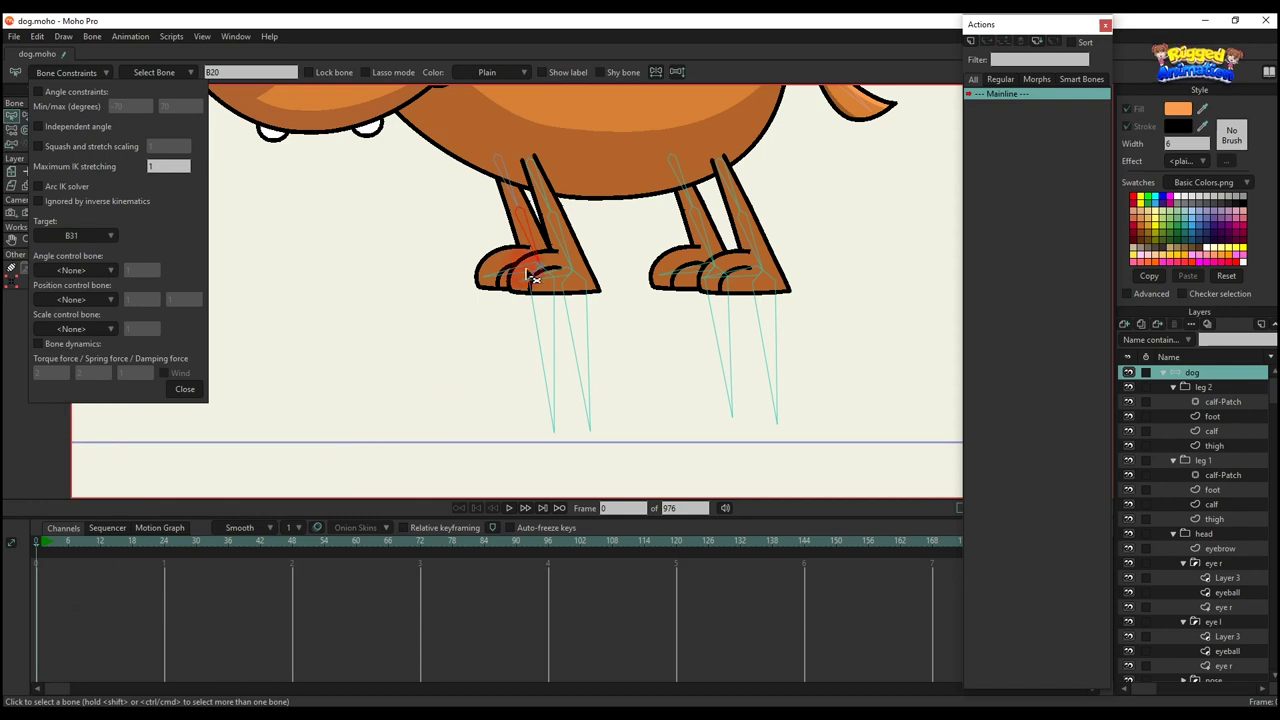
- Set B32 as the target of the near front calf bone and B33 as the target of the far hind calf bone
click(95, 245)
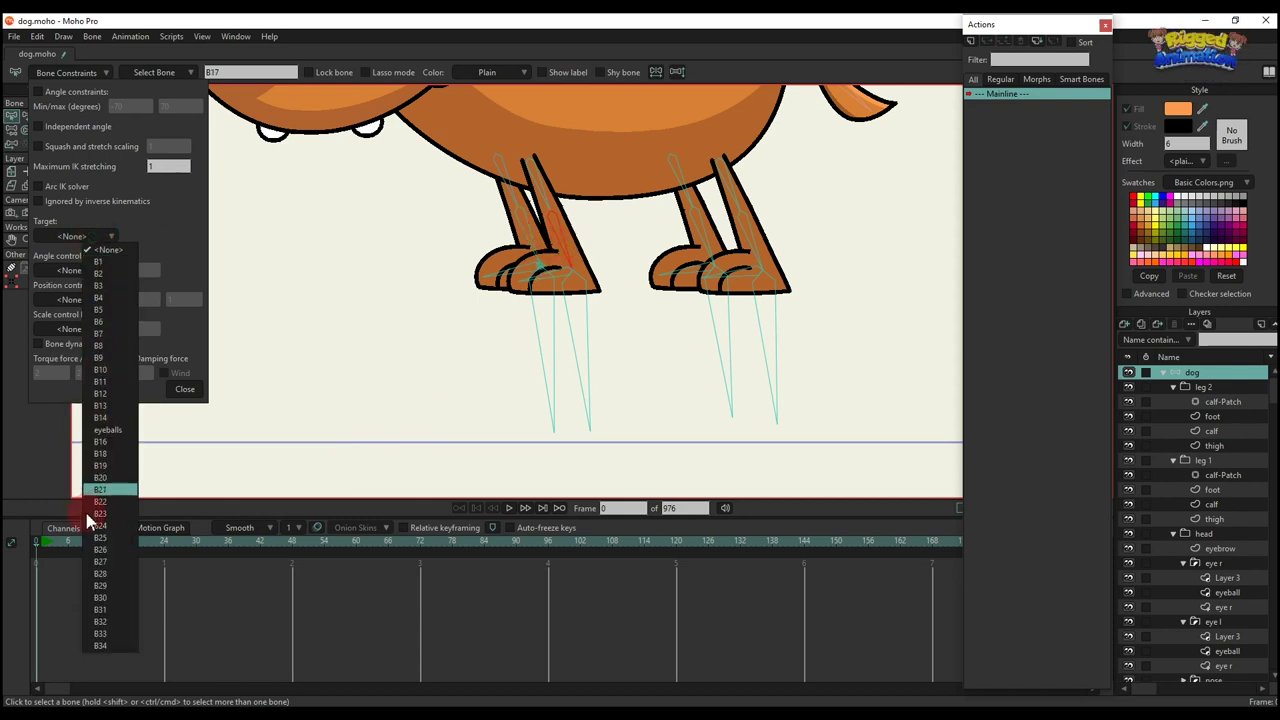
click(594, 394)
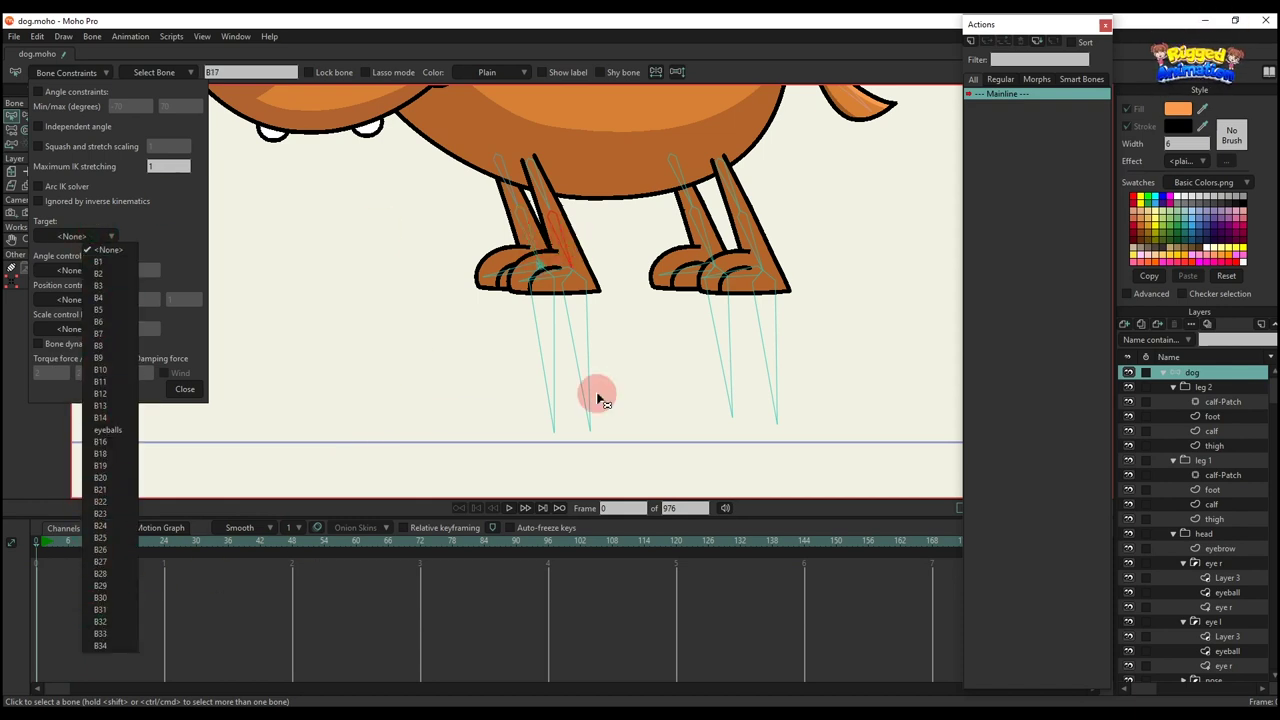
click(58, 237)
click(83, 634)
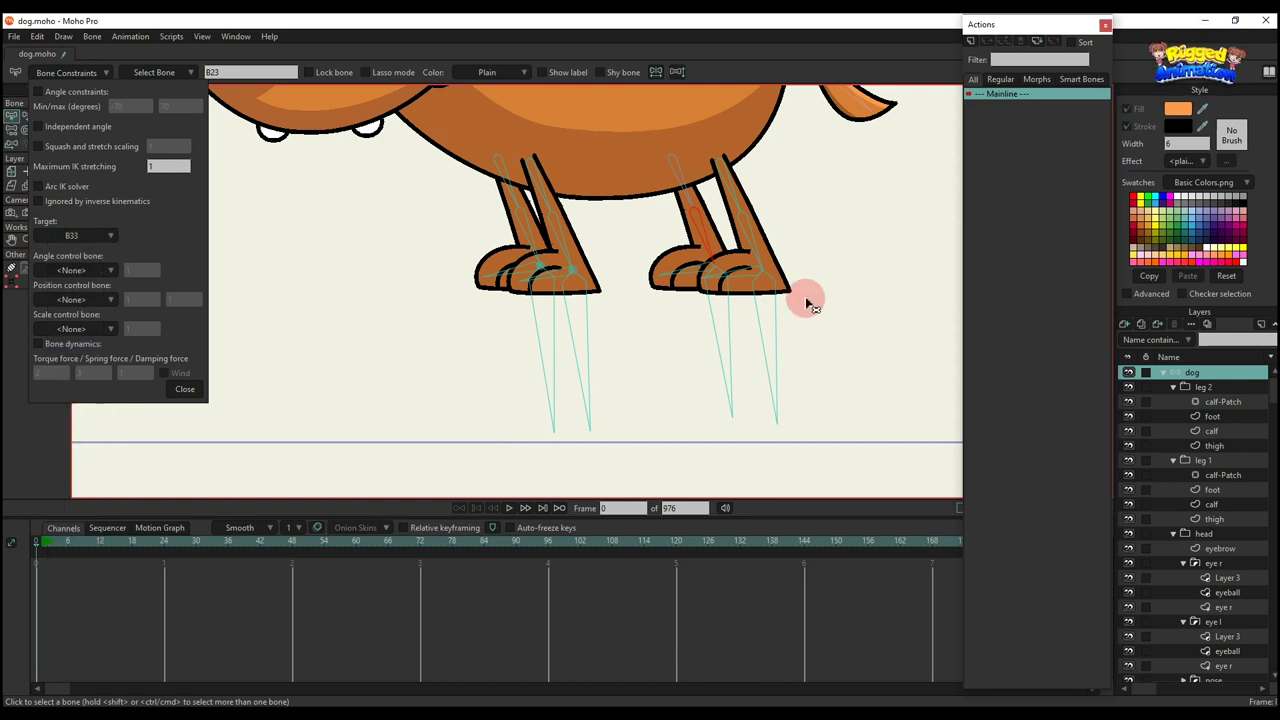
- Set B34 as the target of the near hind leg's calf bone and close the bone constraints
click(75, 237)
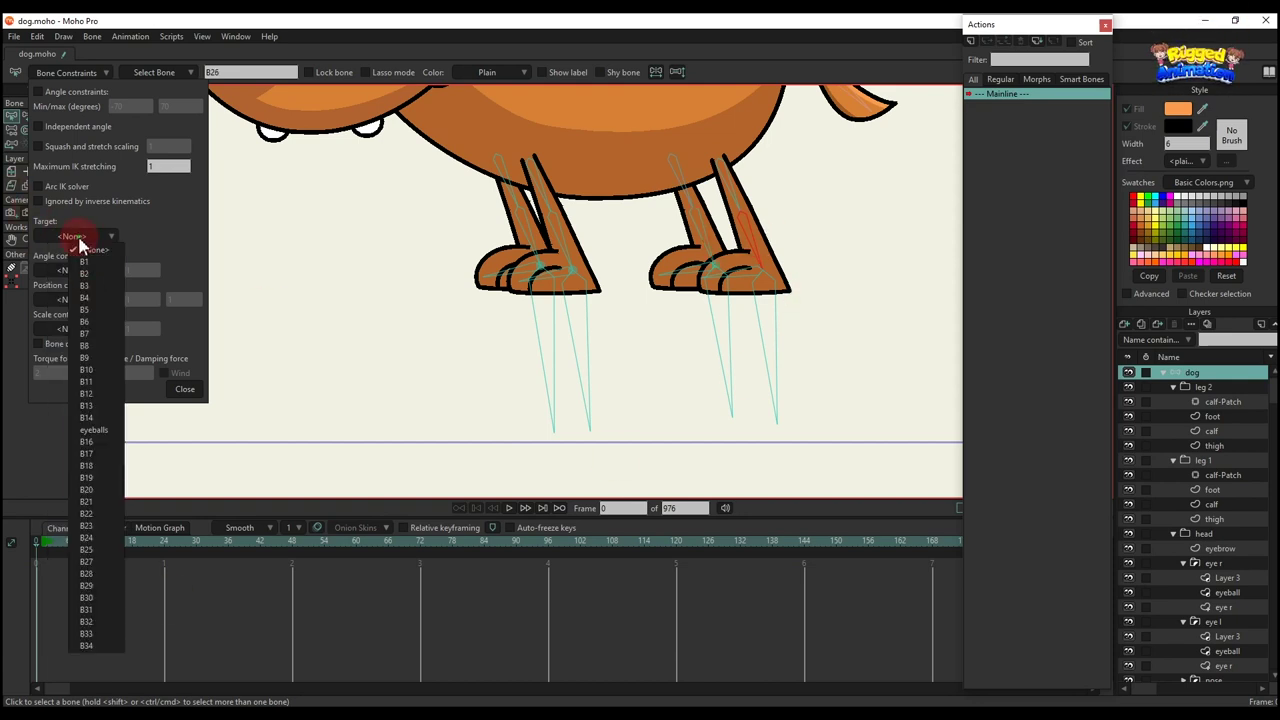
click(88, 646)
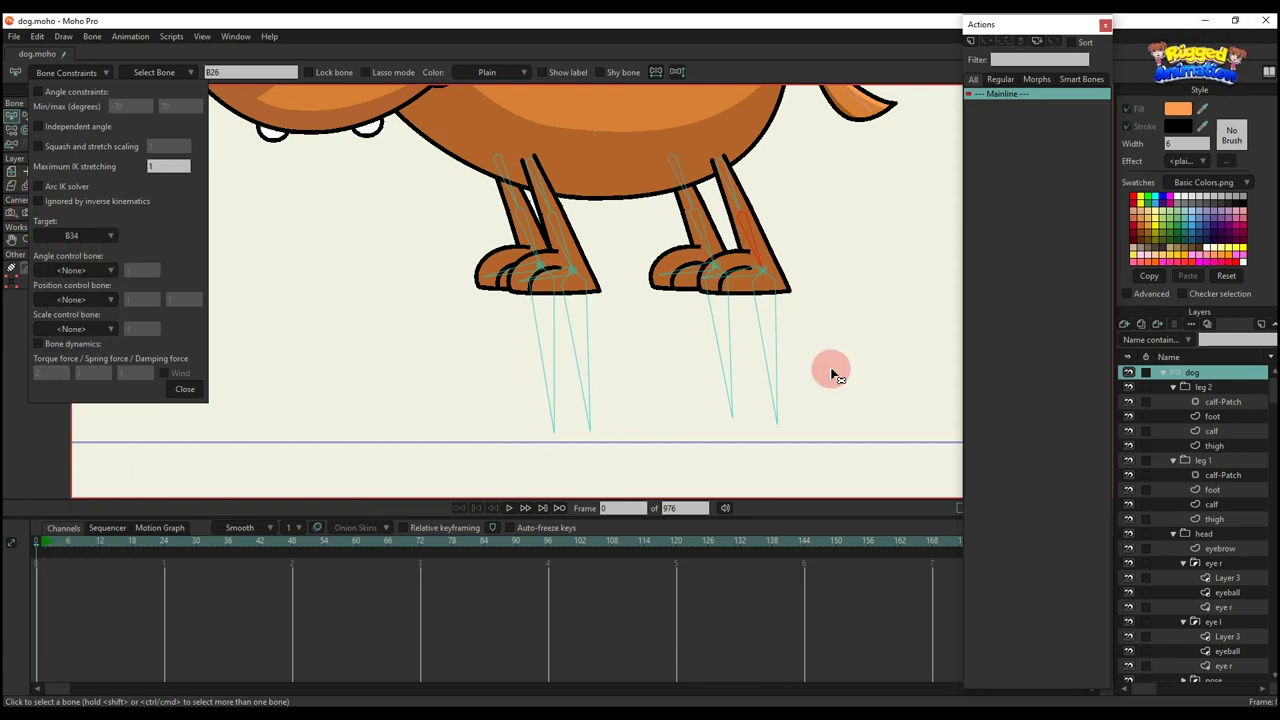
click(187, 389)
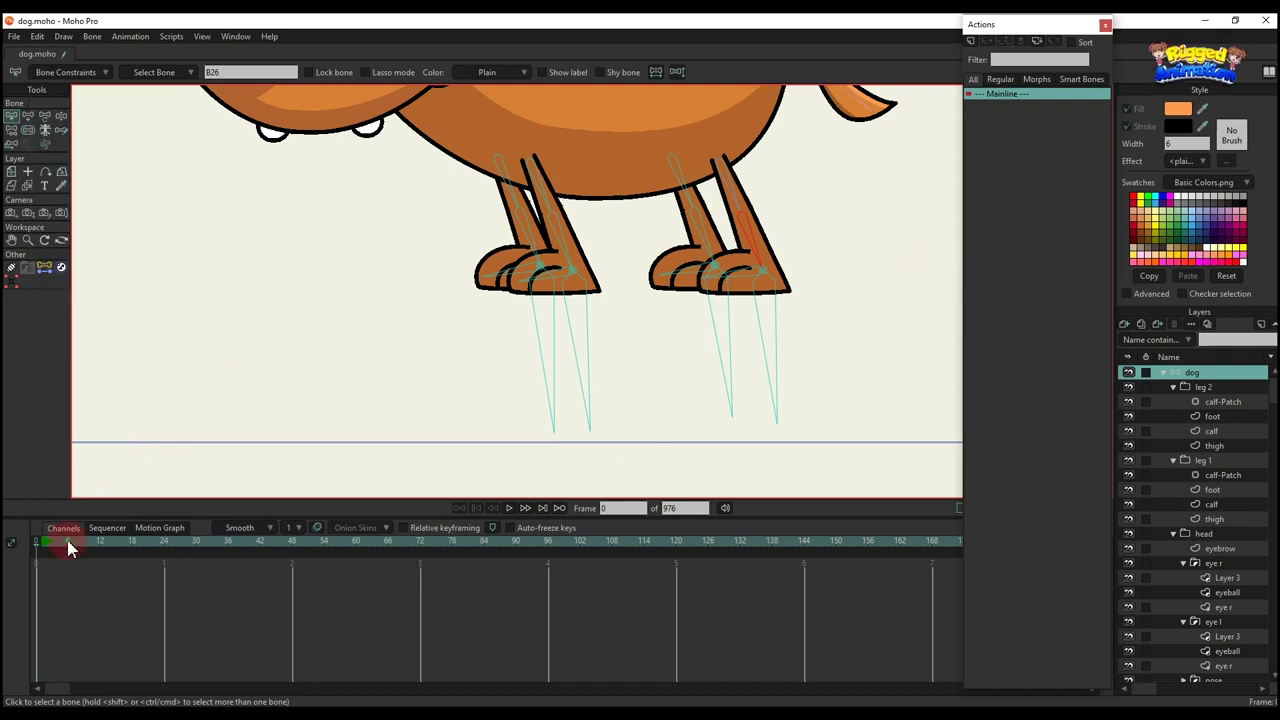
- Move the root bone at frame 6 to test how the legs and feet follow their target bones
click(67, 541)
key(t)
scroll(686, 177, down, 5)
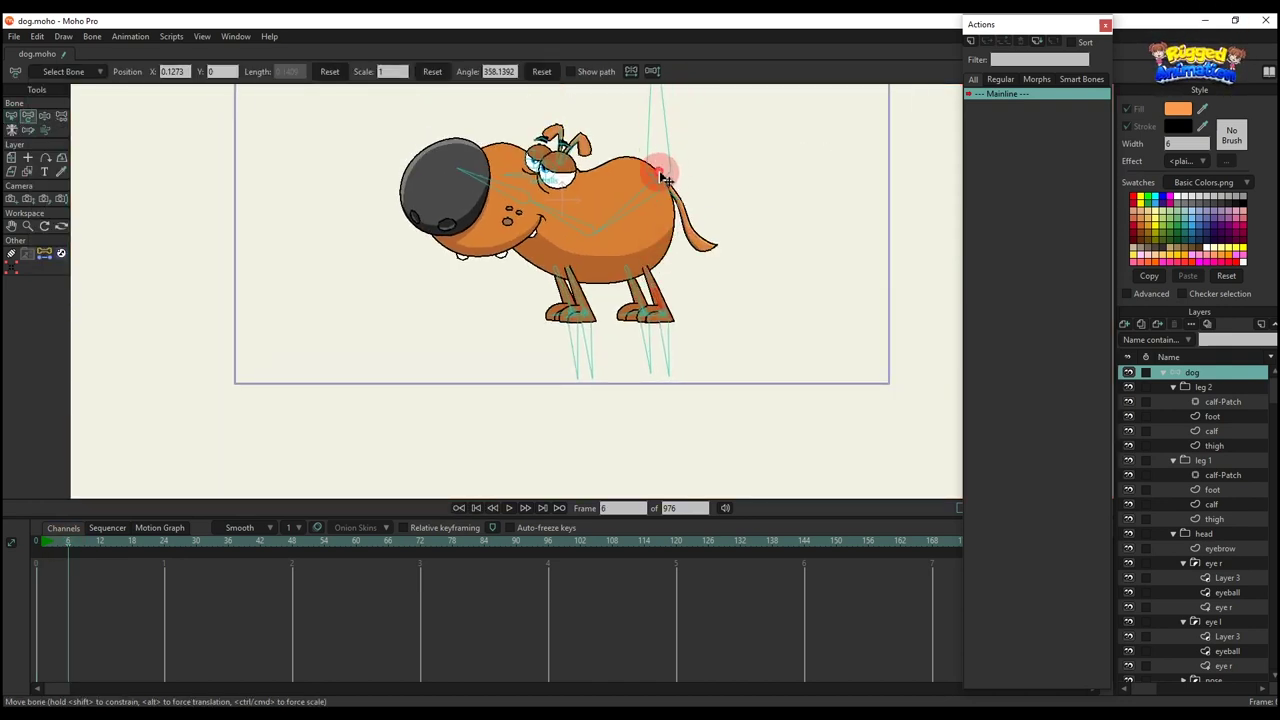
mouse_move(662, 176)
mouse_down()
mouse_move(672, 197)
mouse_move(666, 178)
mouse_up()
click(579, 294)
scroll(588, 293, up, 5)
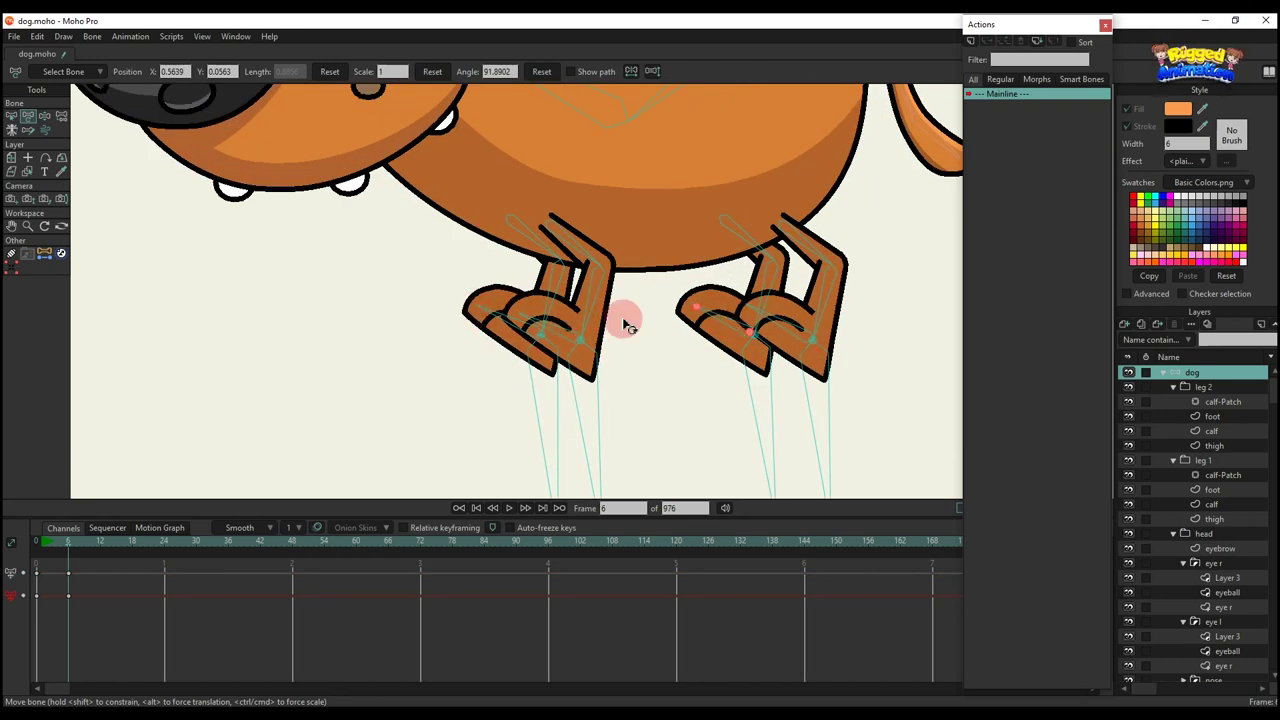
- Select the four foot bones and enable Independent angle for them at frame 0
key(b)
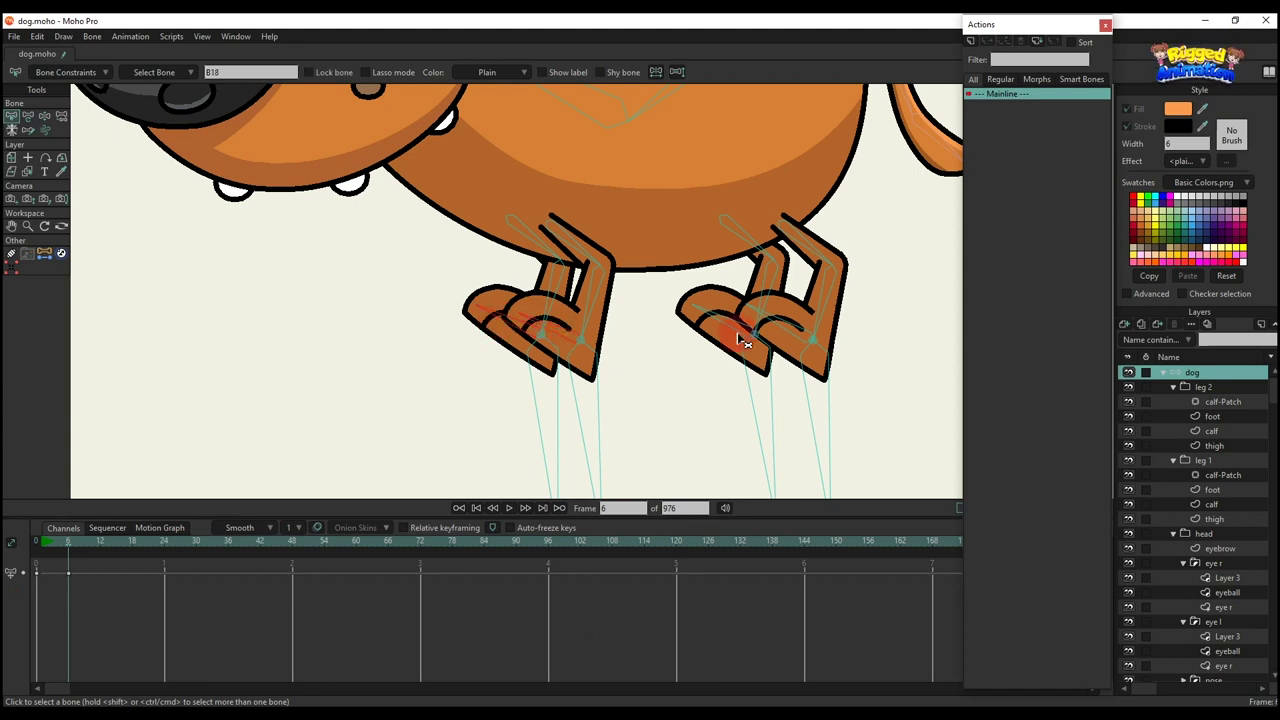
click(95, 487)
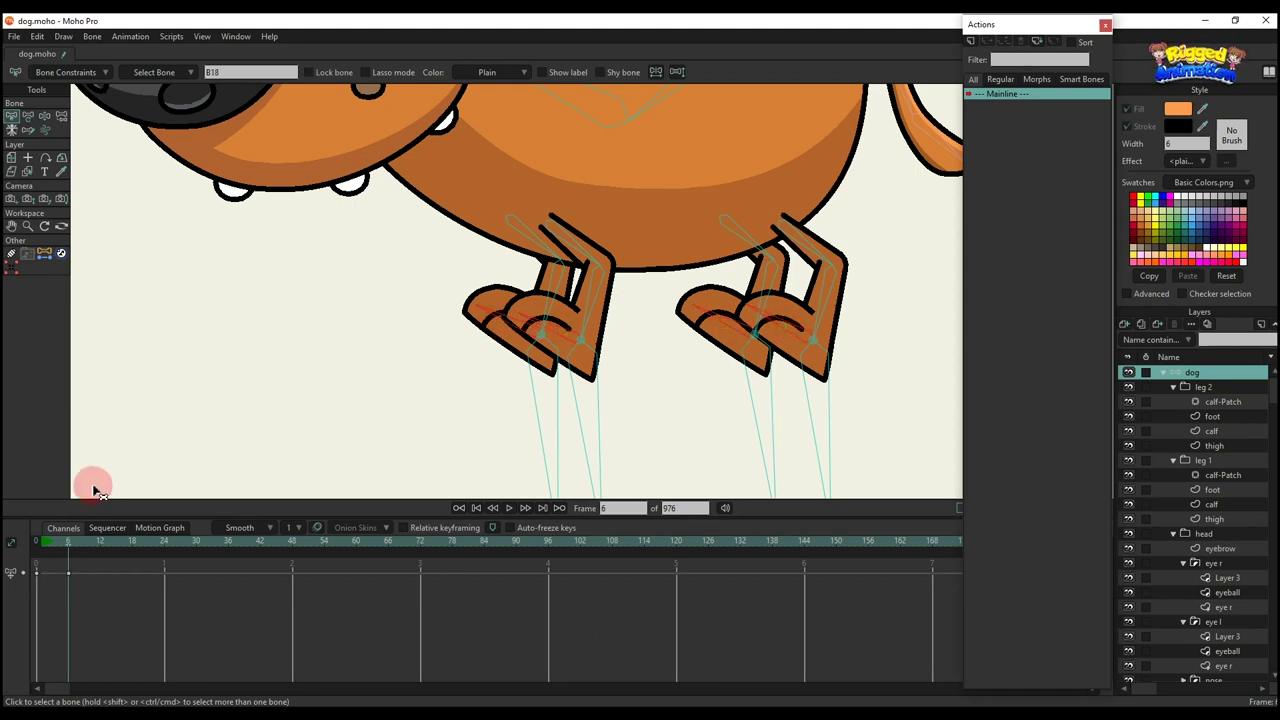
click(52, 545)
click(66, 78)
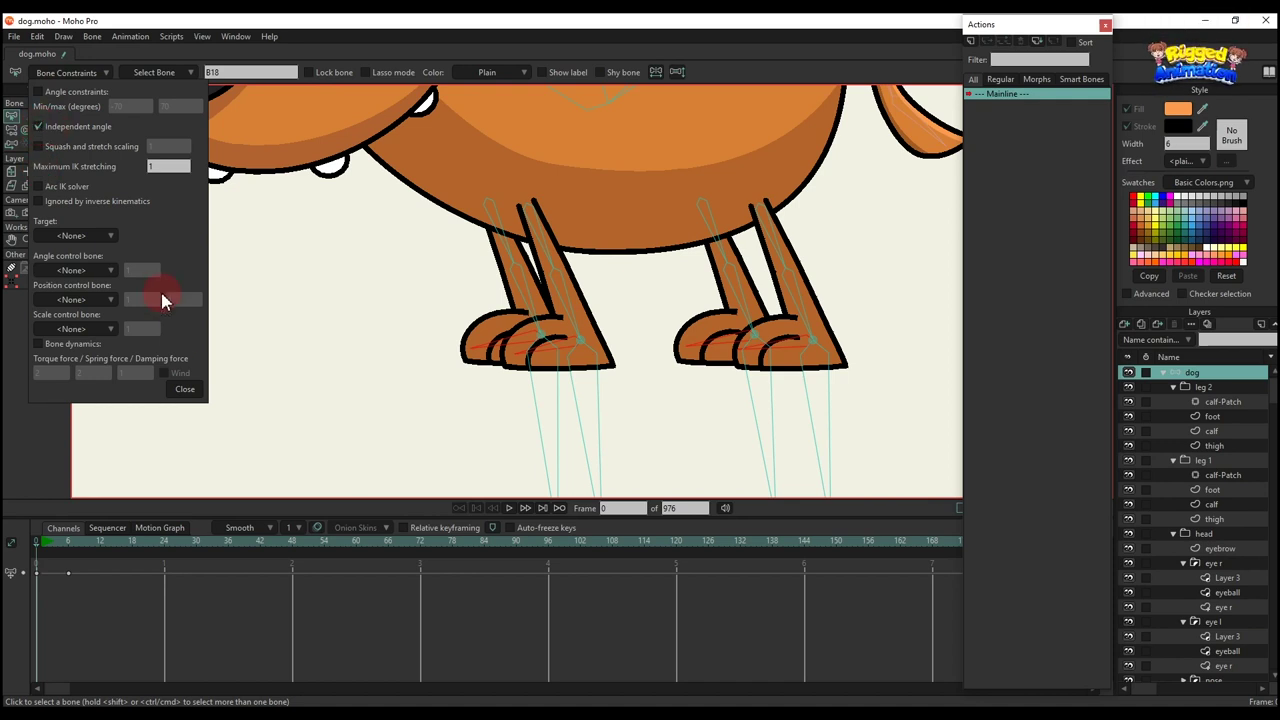
click(188, 390)
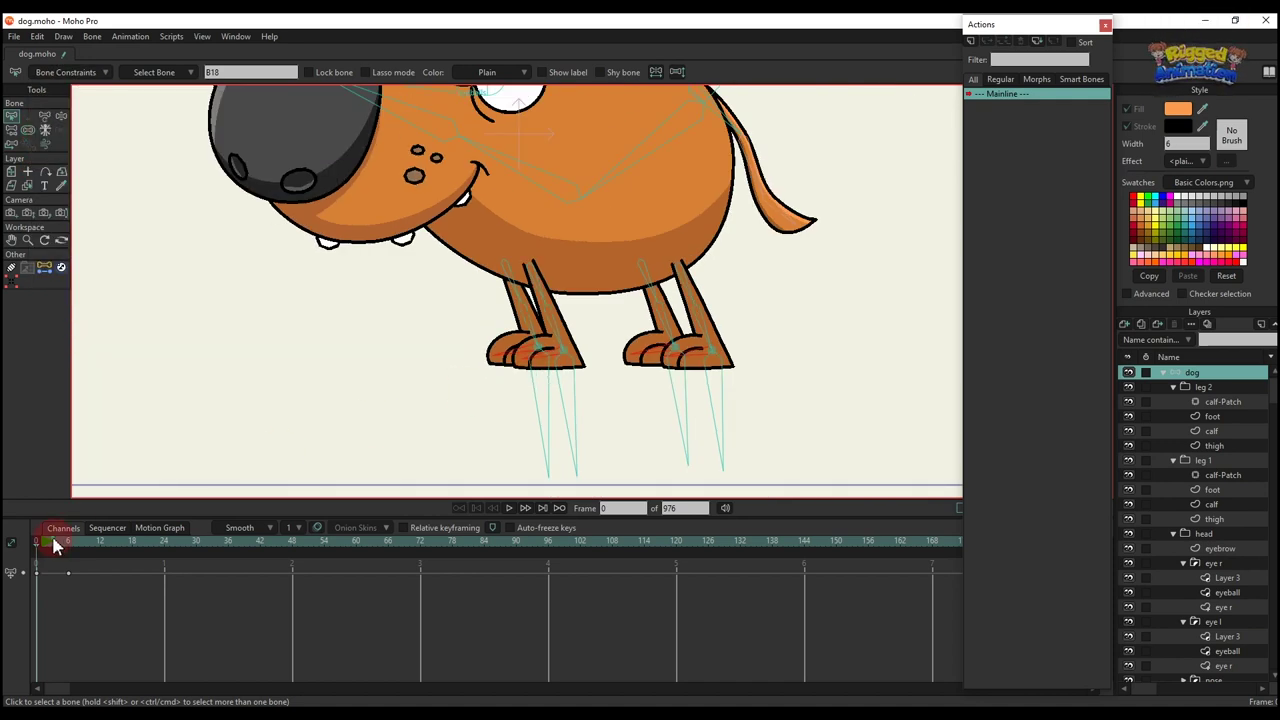
- Test the legs at frame 6 by moving the root bone, and delete the test keyframes
mouse_move(55, 545)
mouse_down()
mouse_move(83, 548)
mouse_move(34, 531)
mouse_move(69, 543)
mouse_up()
scroll(563, 283, down, 2)
key(t)
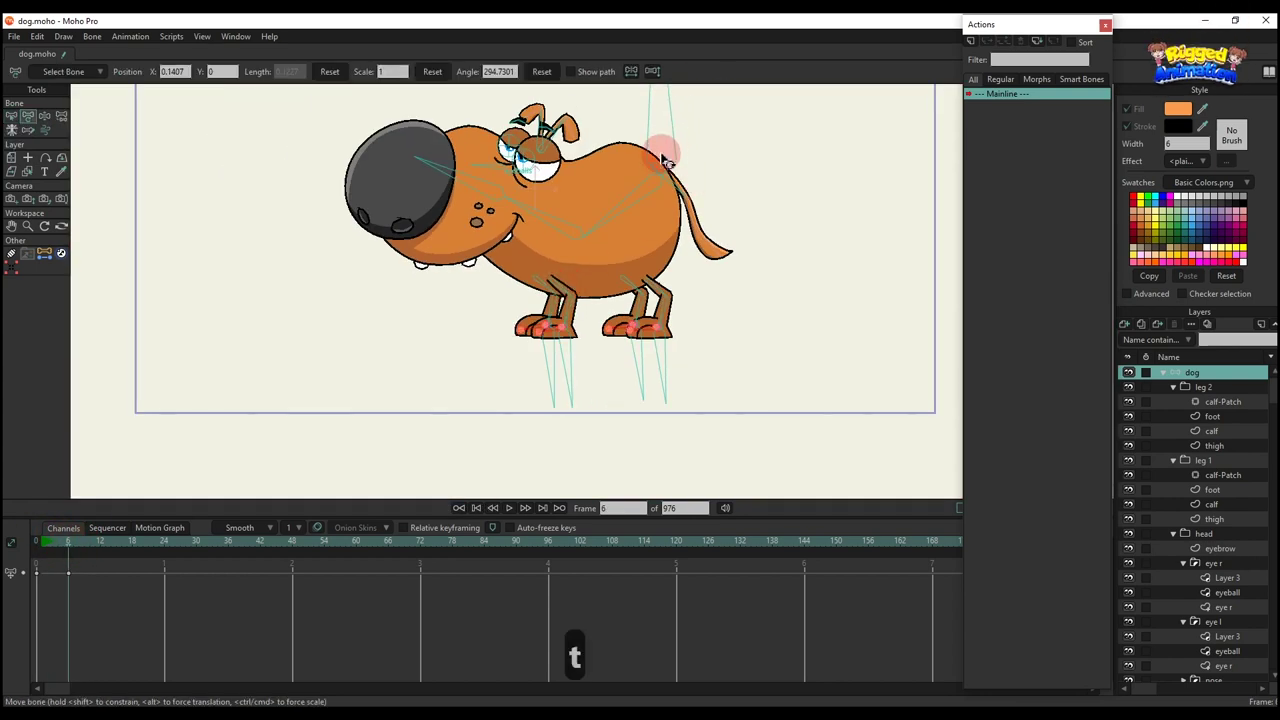
key(b)
key(t)
mouse_move(664, 165)
mouse_down()
mouse_move(668, 185)
mouse_move(669, 129)
mouse_move(670, 170)
mouse_move(667, 146)
mouse_up()
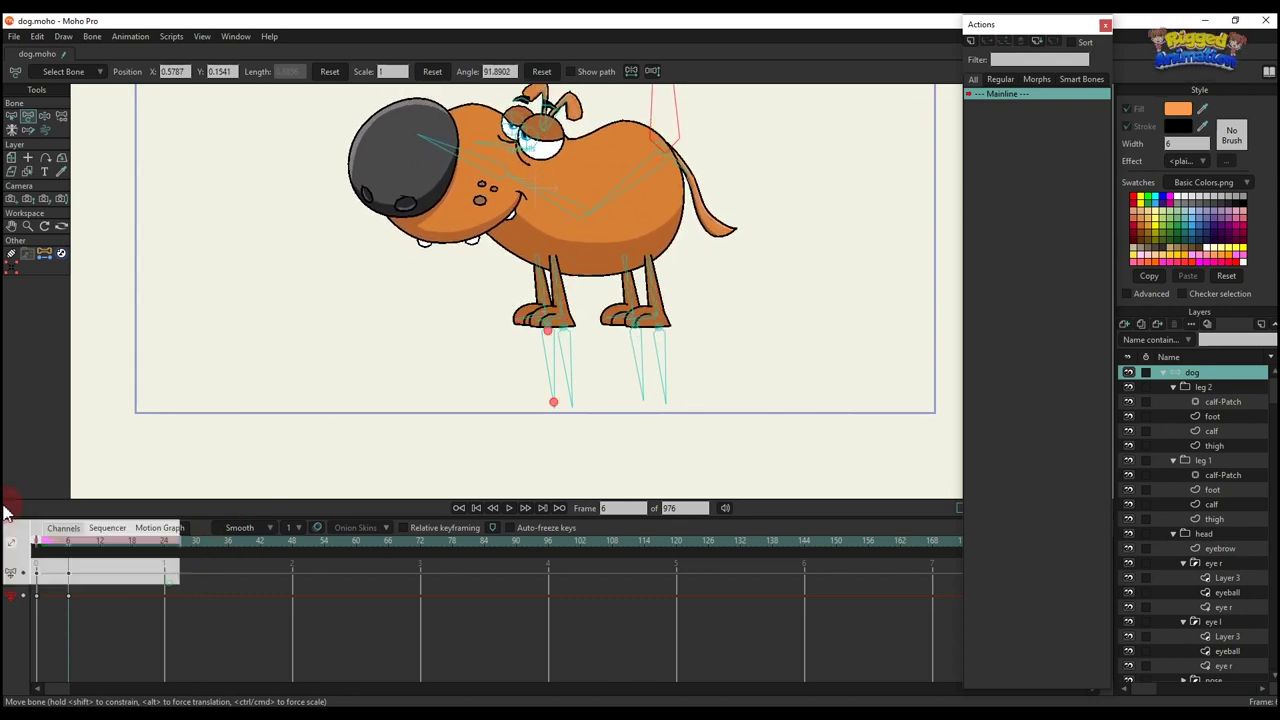
key(BackSpace)
click(43, 543)
- Select the thigh and calf bones of all four legs and set their Maximum IK stretching to 2
key(b)
scroll(571, 314, up, 5)
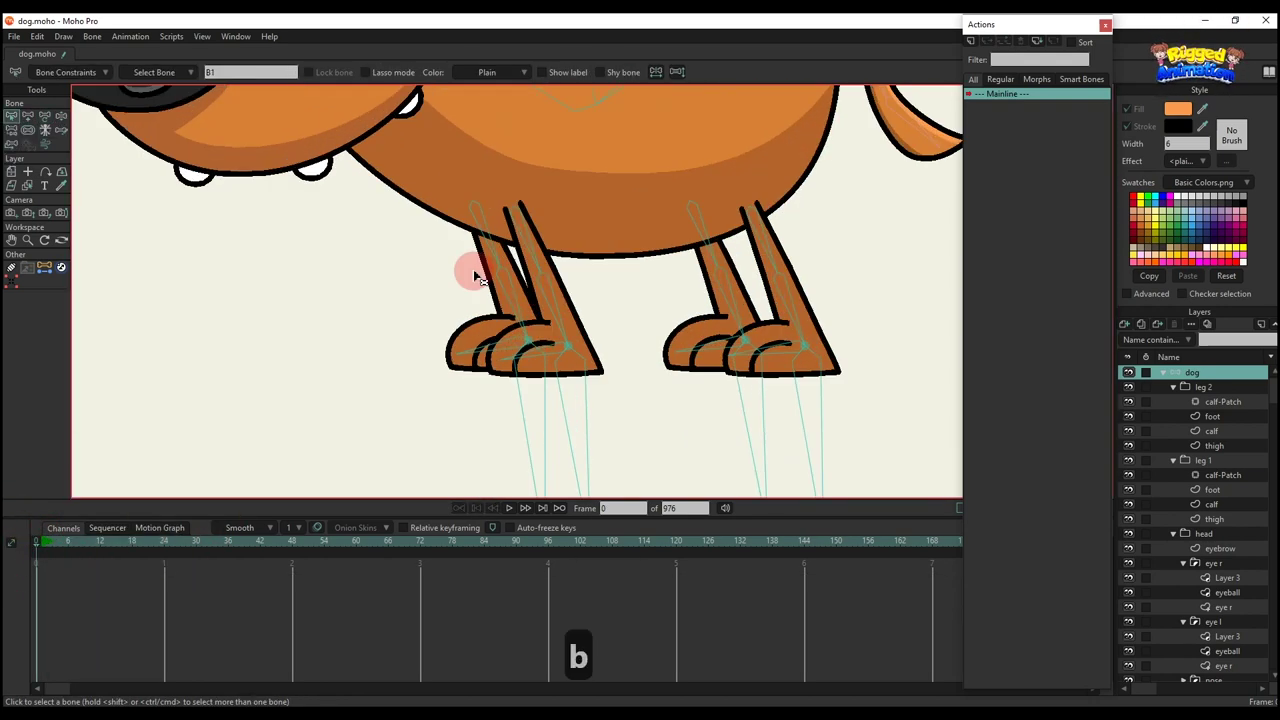
drag(463, 251, 546, 290)
drag(646, 250, 810, 297)
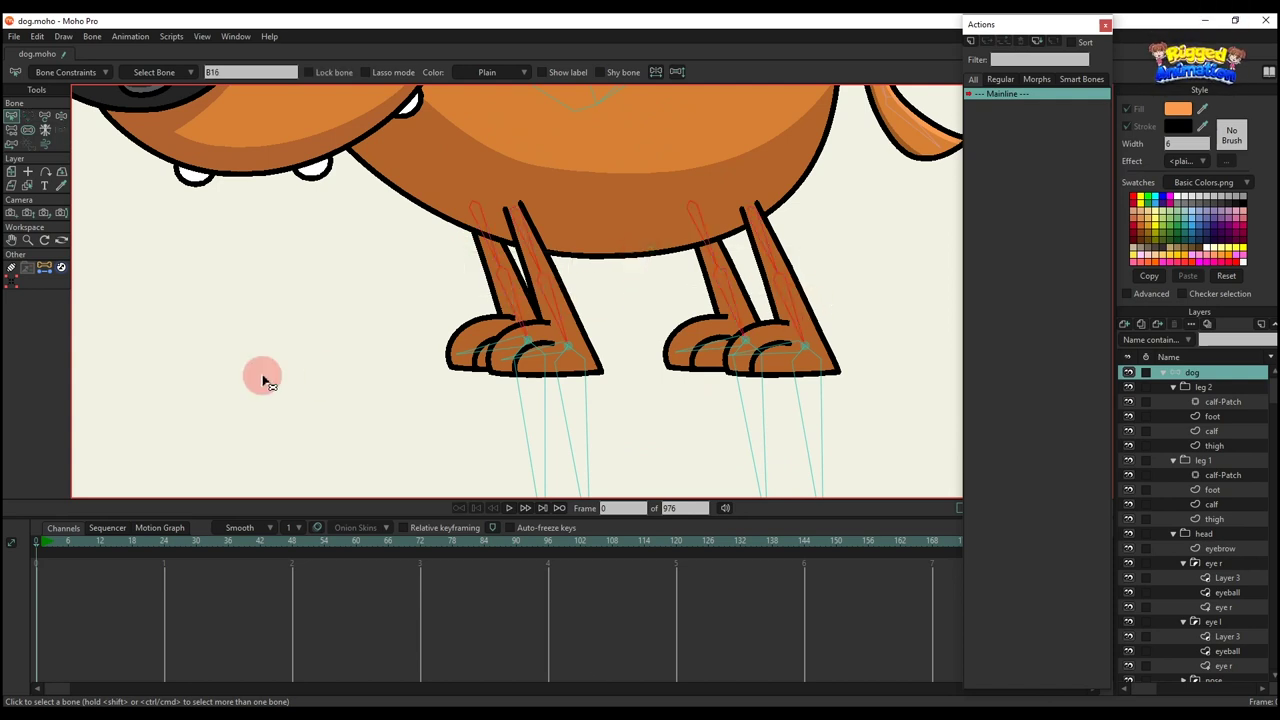
click(44, 116)
click(64, 73)
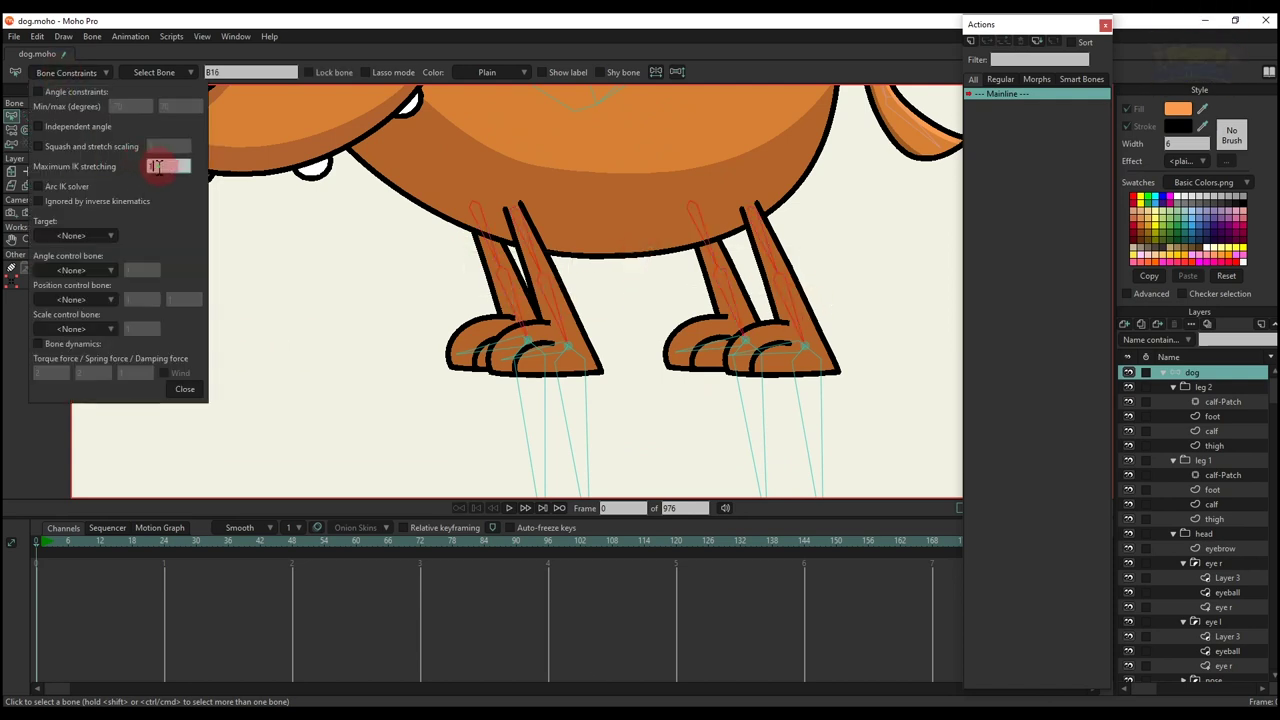
text(2)
click(182, 393)
scroll(530, 344, down, 3)
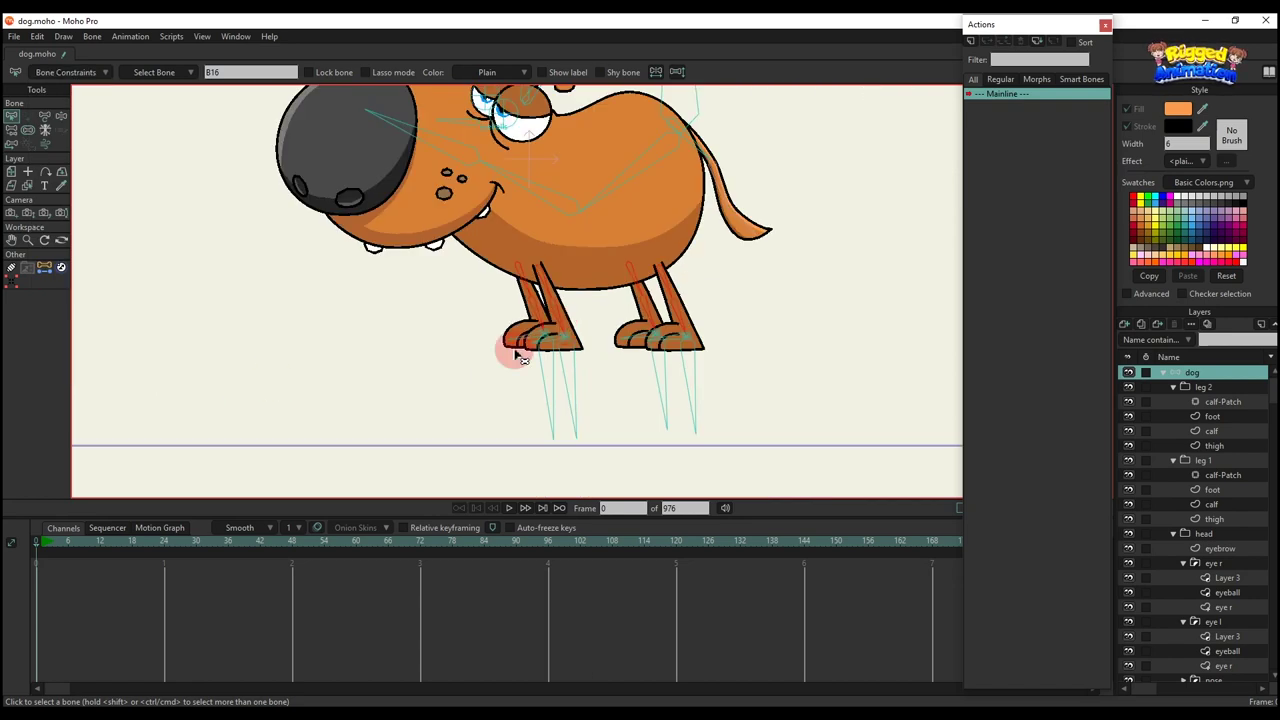
- Raise the root bone at frame 5 to test the leg stretching and examine the ankles and feet
click(64, 557)
key(b)
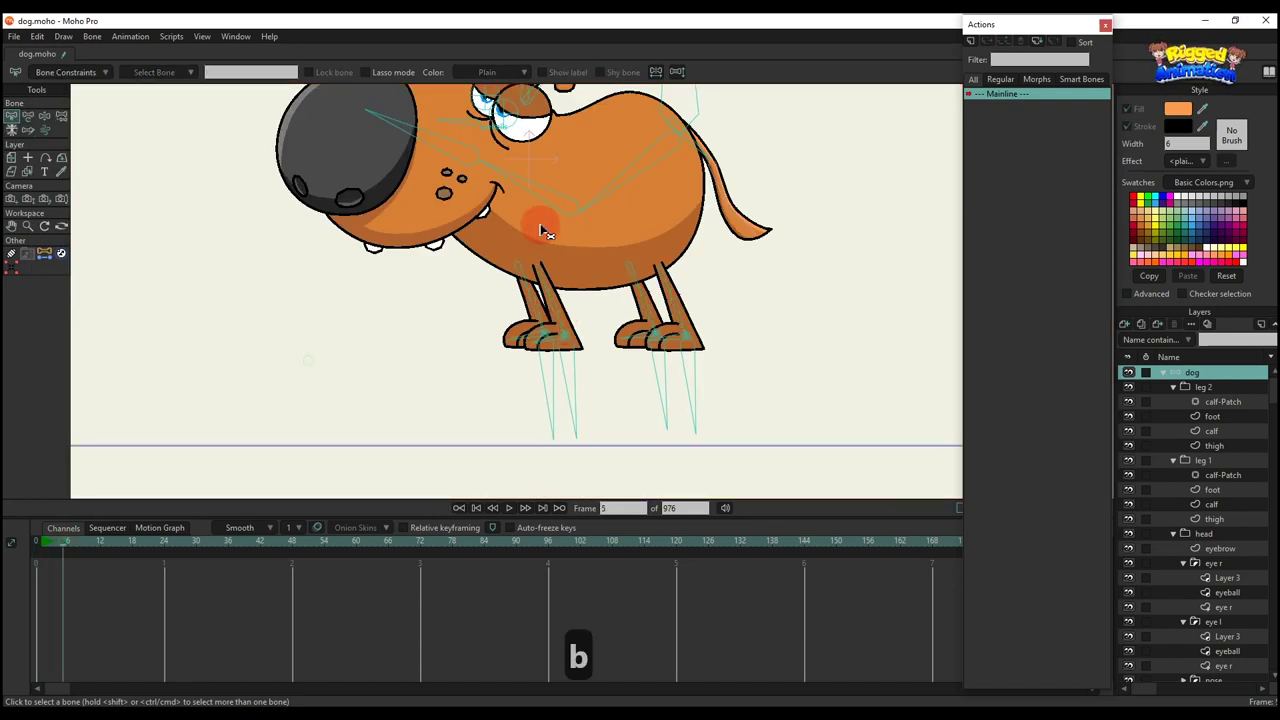
key(t)
scroll(652, 145, down, 1)
drag(666, 143, 657, 72)
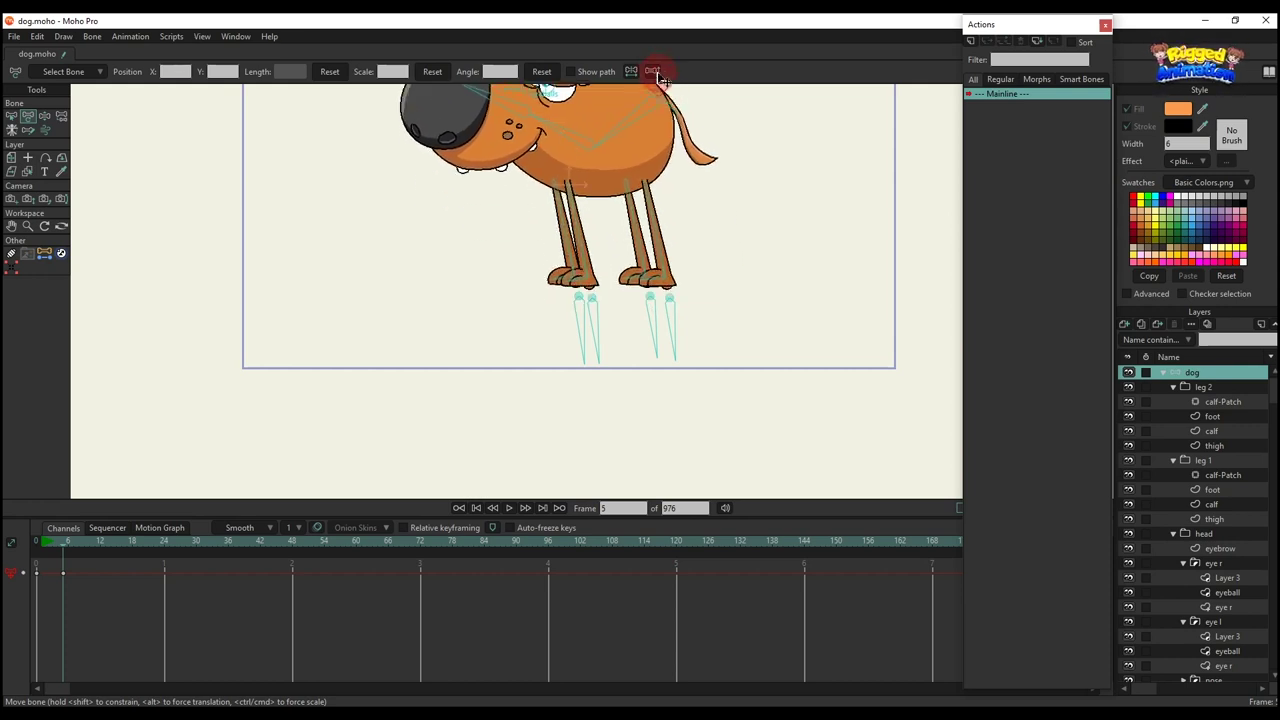
click(625, 230)
scroll(625, 230, up, 3)
scroll(560, 308, up, 1)
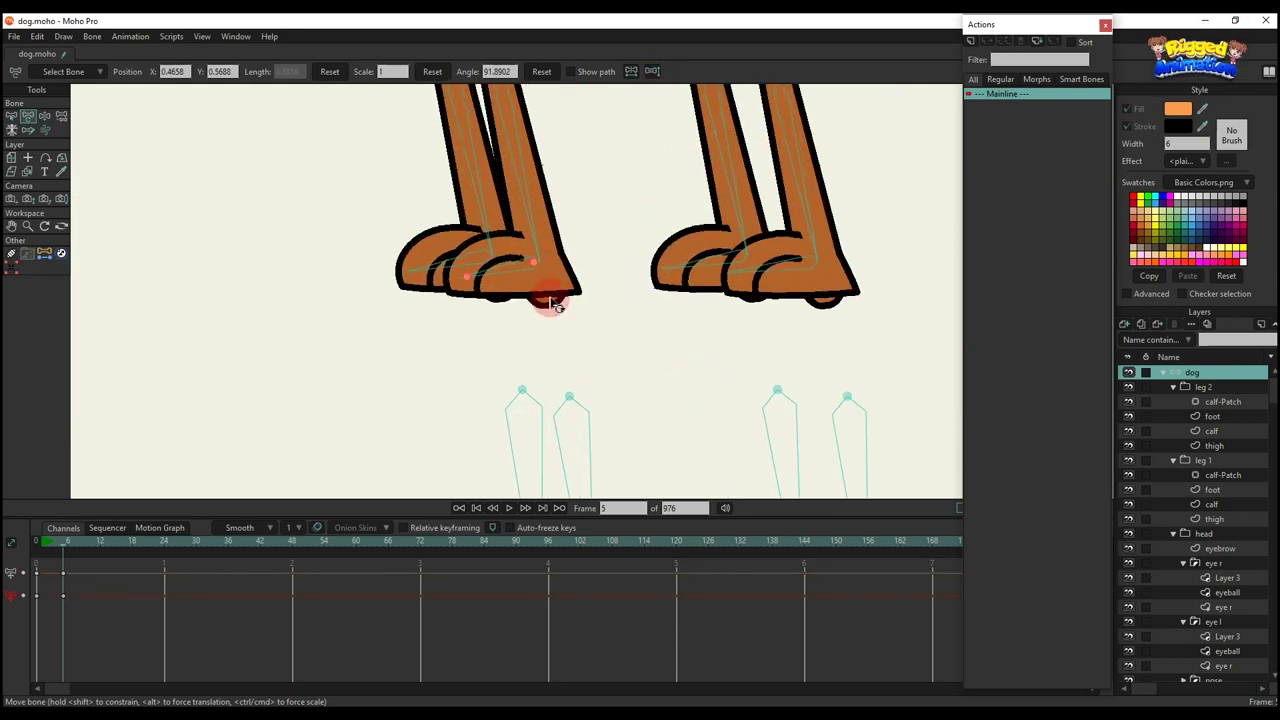
scroll(703, 280, down, 1)
drag(658, 289, 604, 344)
- Select the calf bones of all four legs and set their Maximum IK stretching to 1 at frame 0
key(b)
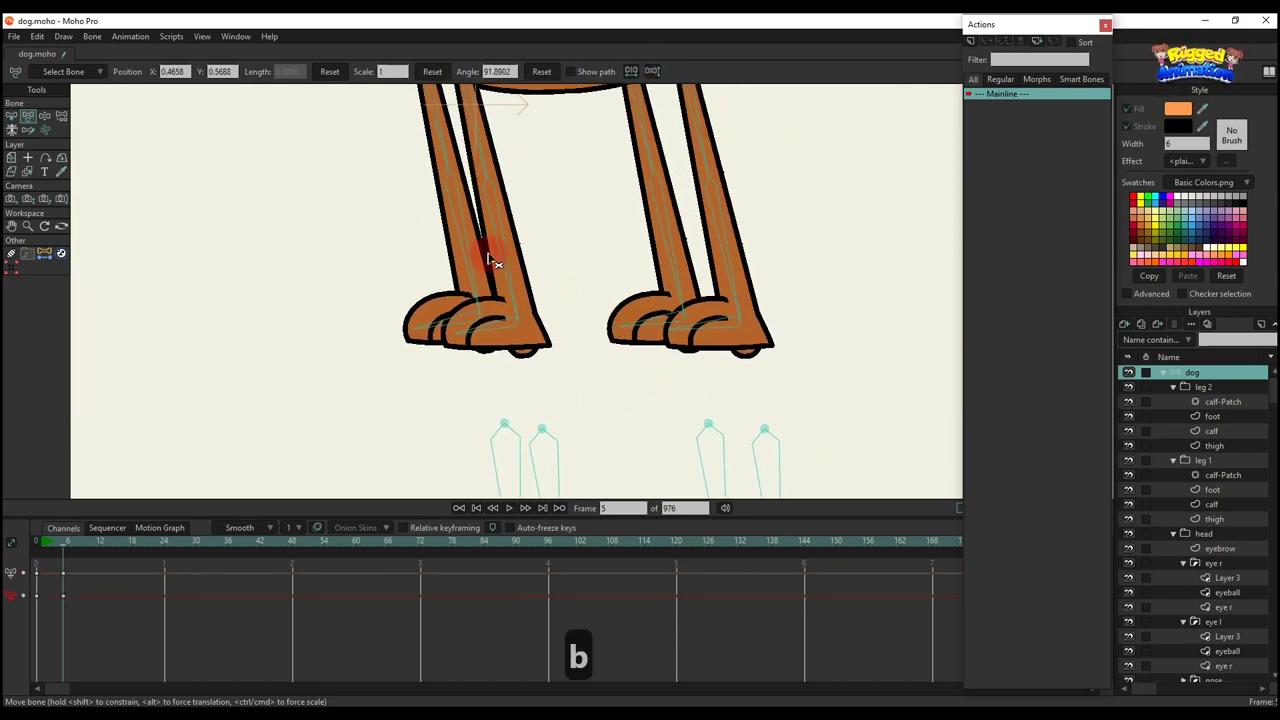
click(482, 252)
shift+click(504, 251)
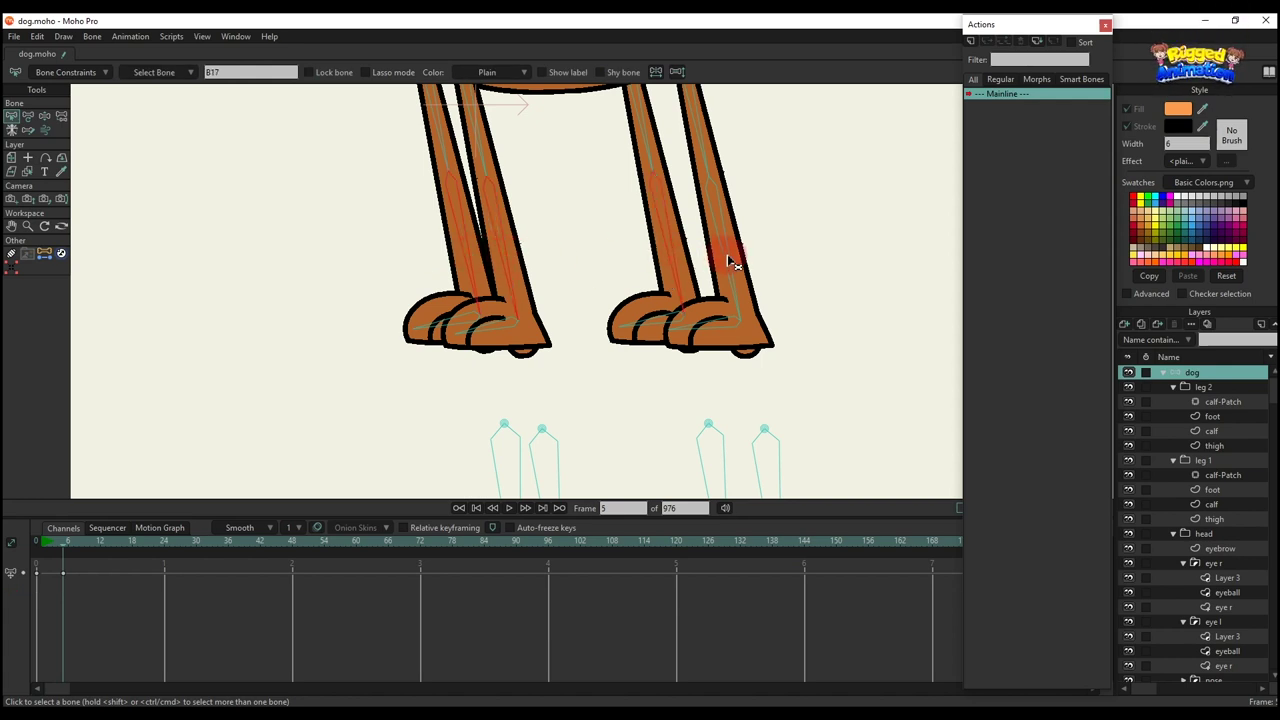
click(20, 546)
click(66, 72)
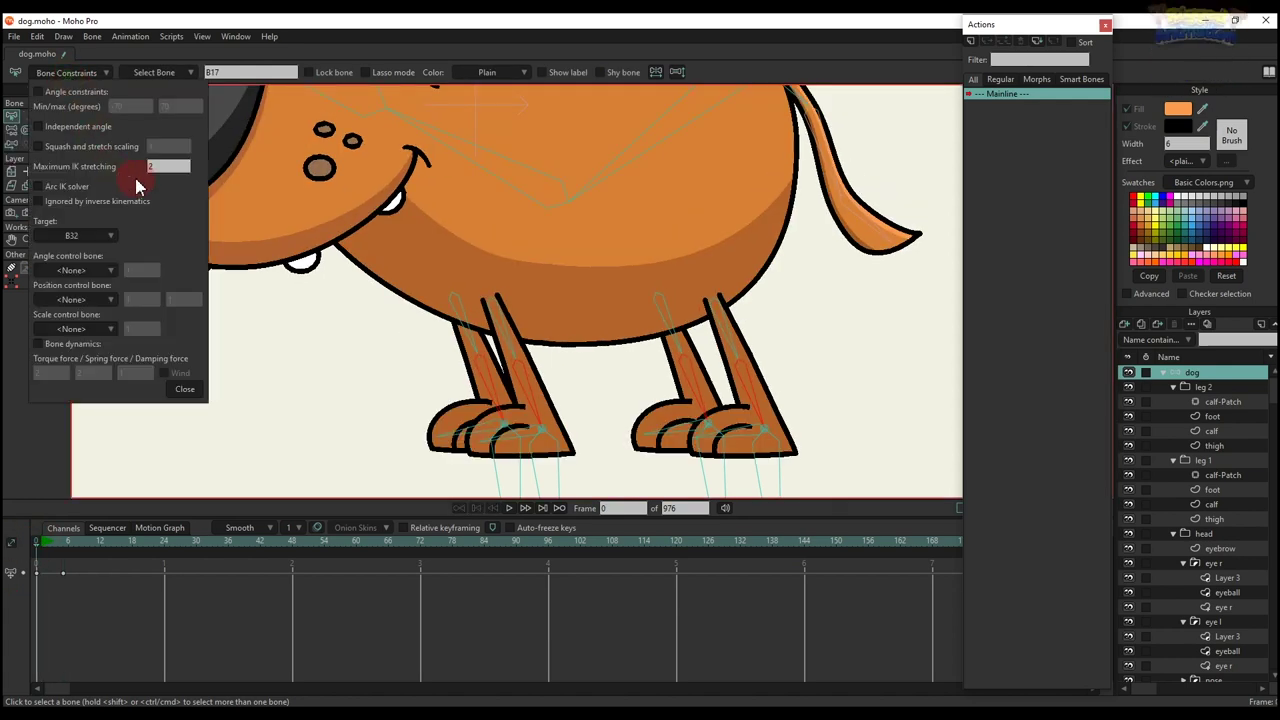
text(1)
click(197, 384)
- Go back to frame 5 and examine how the raised dog's legs and feet stretch
scroll(560, 308, down, 2)
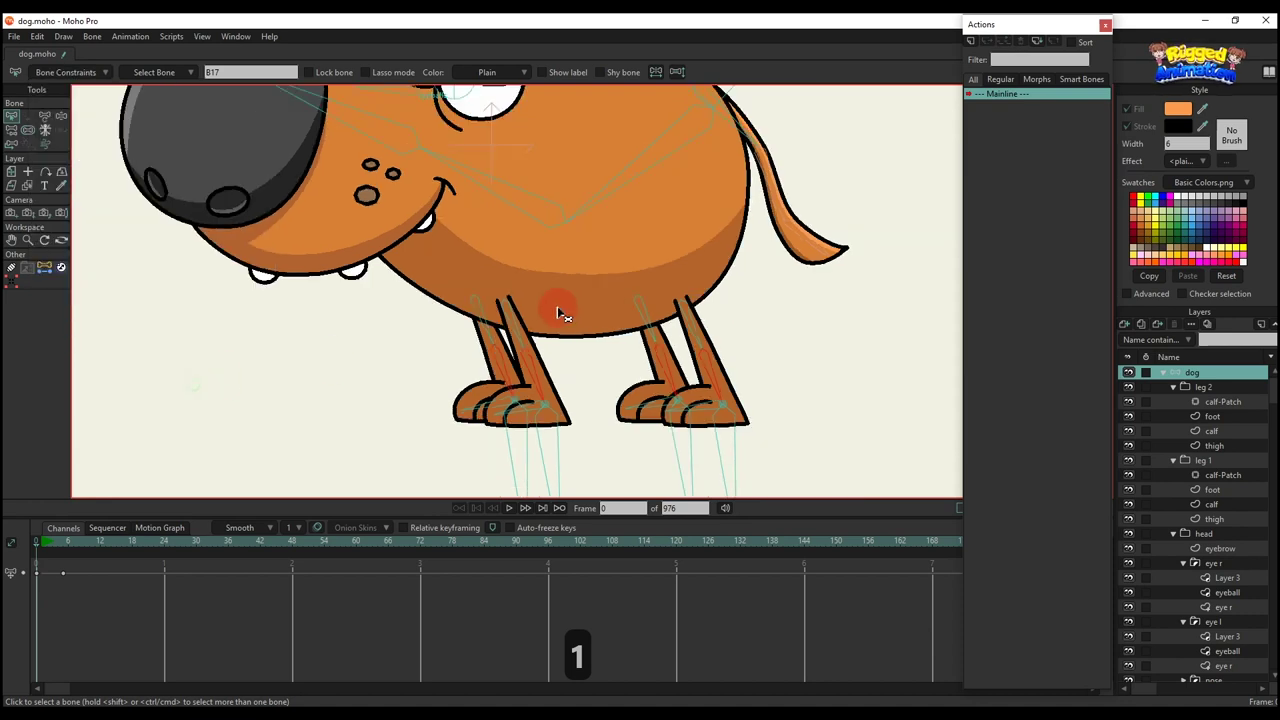
click(62, 543)
click(62, 542)
scroll(557, 257, down, 2)
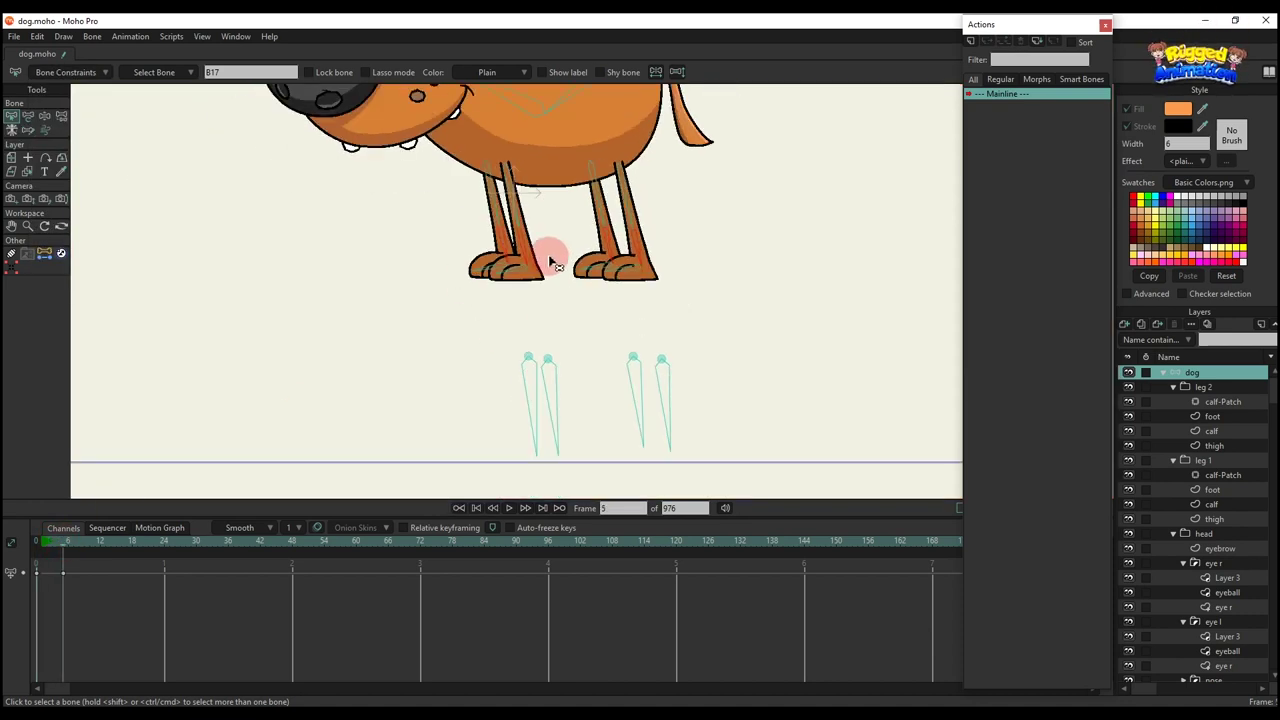
- Swing the near rear thigh bone and raise the root bone at frame 5 to test the leg stretching
key(b)
key(t)
scroll(630, 180, down, 2)
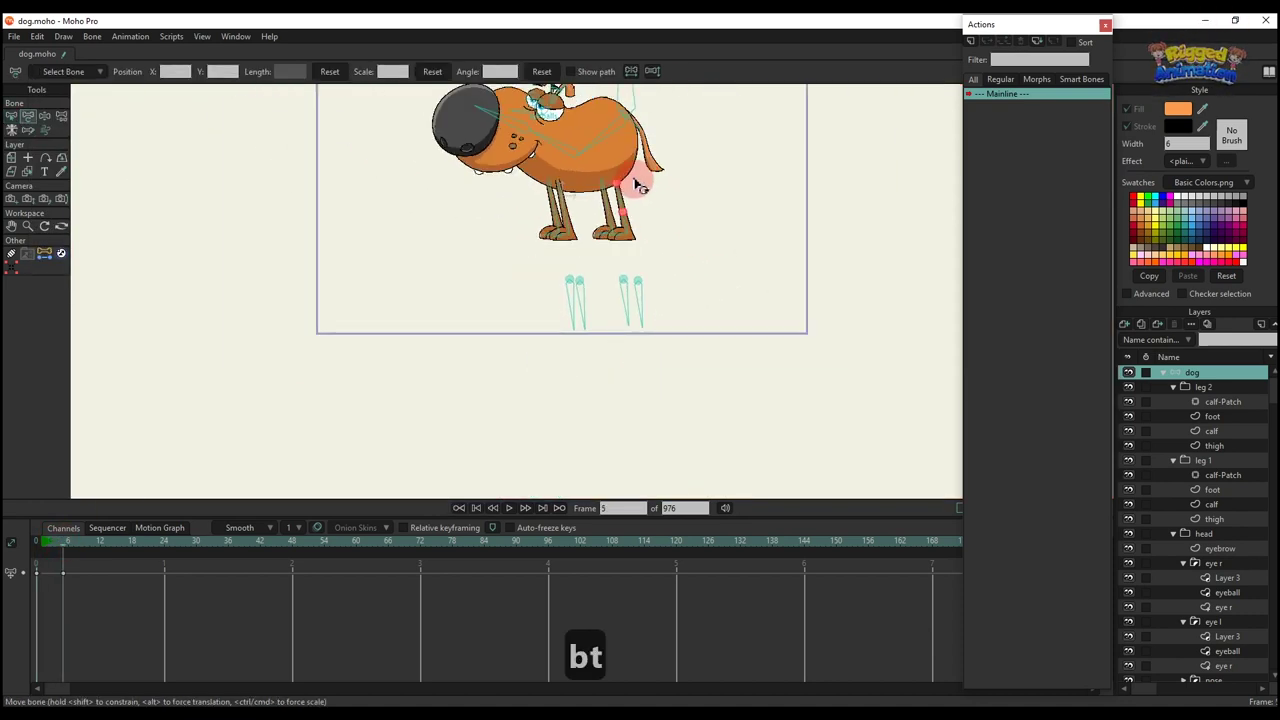
drag(636, 182, 634, 212)
drag(624, 139, 625, 100)
scroll(632, 170, up, 2)
- Delete all the test keyframes from the timeline
click(160, 530)
drag(155, 620, 35, 544)
key(BackSpace)
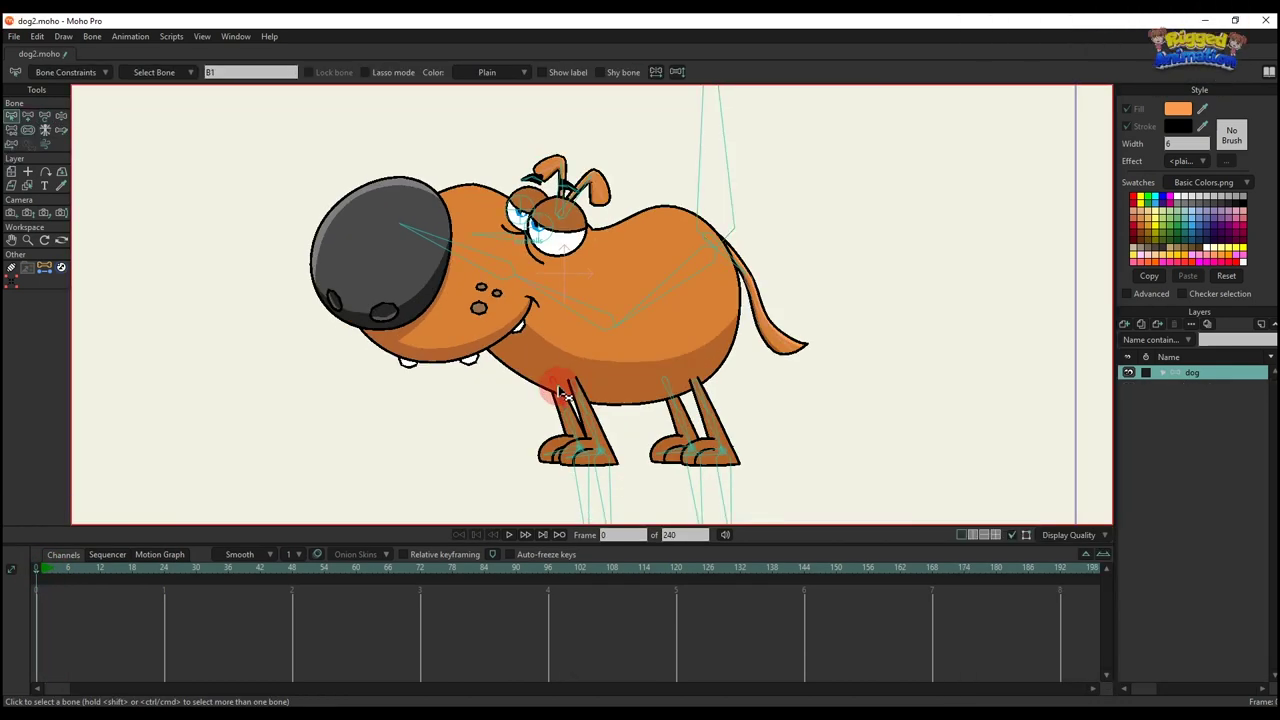
- Add a small upright bone above the far front thigh, as a child of the front body bone, and adjust its strength
click(562, 392)
scroll(562, 380, up, 2)
scroll(550, 360, up, 1)
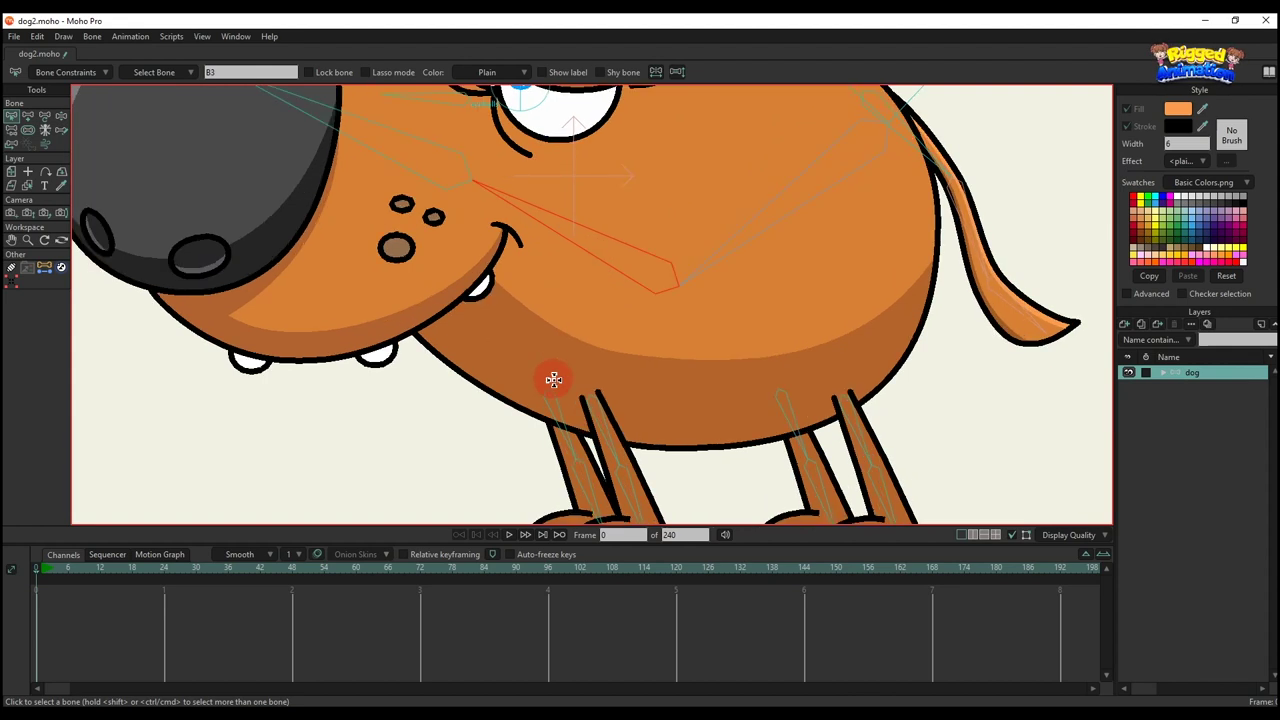
key(a)
key(s)
key(b)
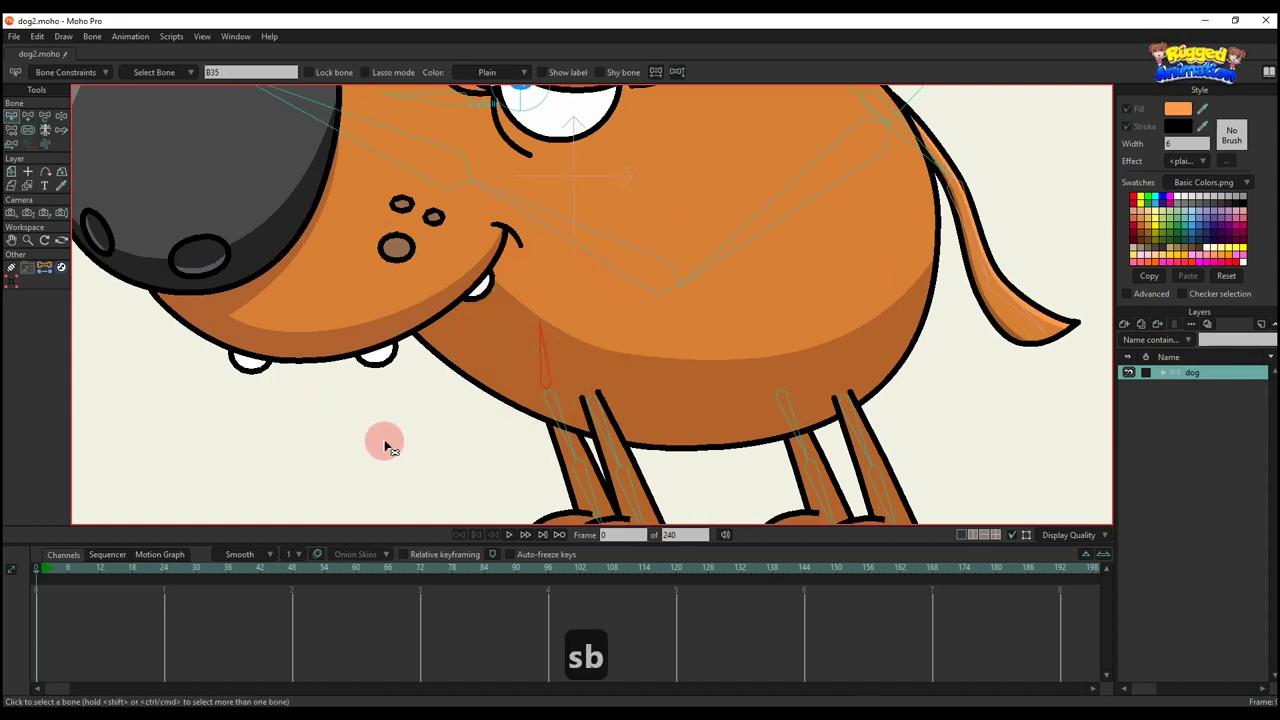
- Add a matching small bone above the near front thigh, as a child of the front body bone, and adjust its strength
click(650, 297)
key(a)
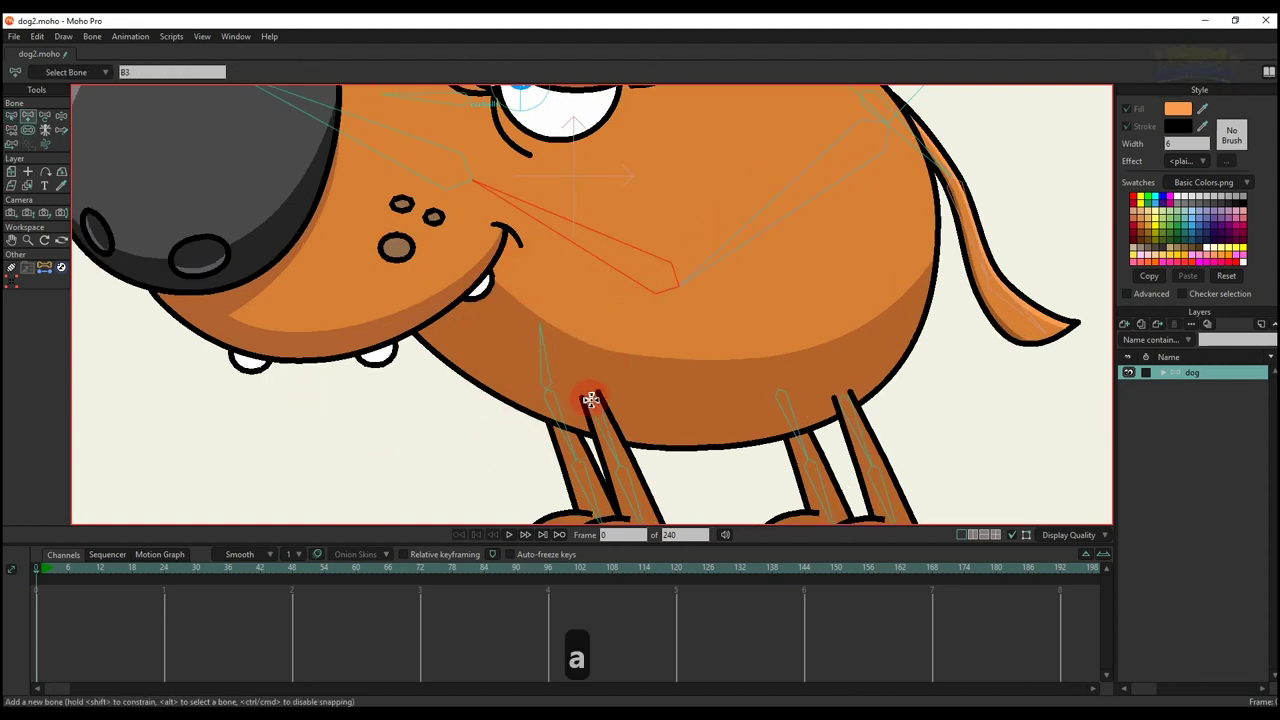
drag(591, 399, 589, 329)
key(s)
key(b)
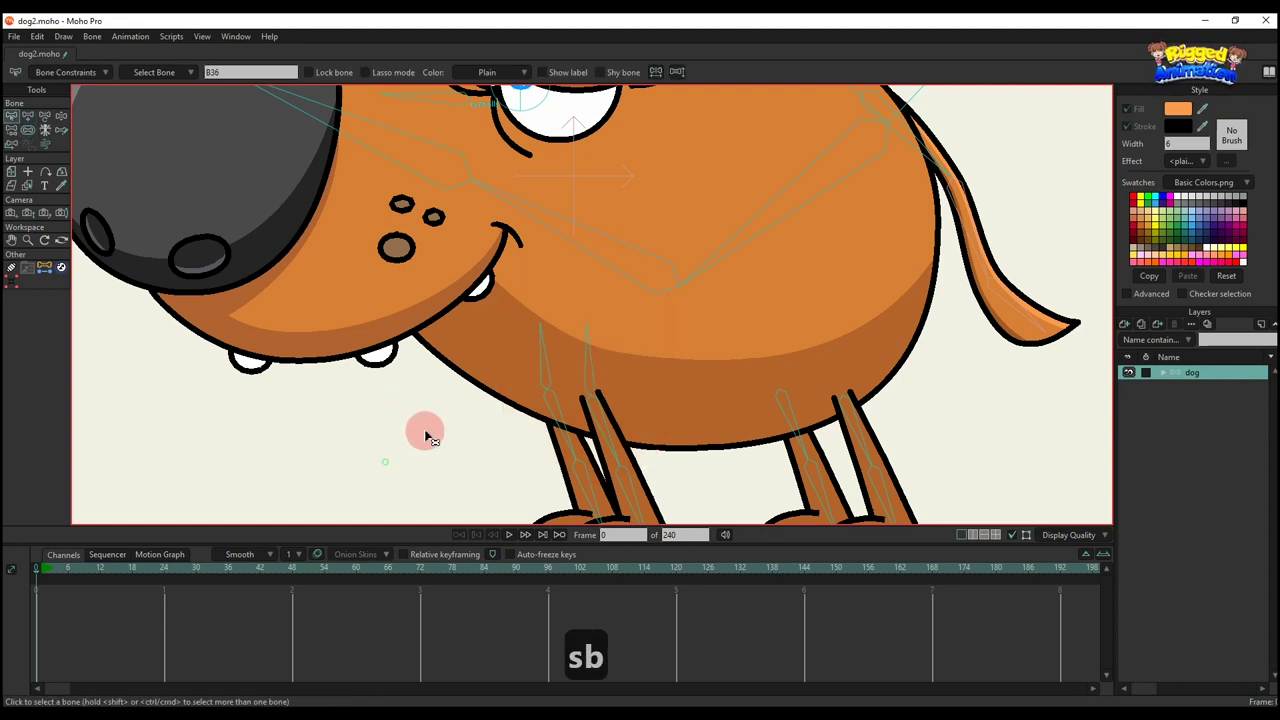
- Add a small upright bone above the far rear thigh, as a child of the rear body bone, and adjust its strength
click(757, 232)
key(a)
drag(776, 388, 771, 322)
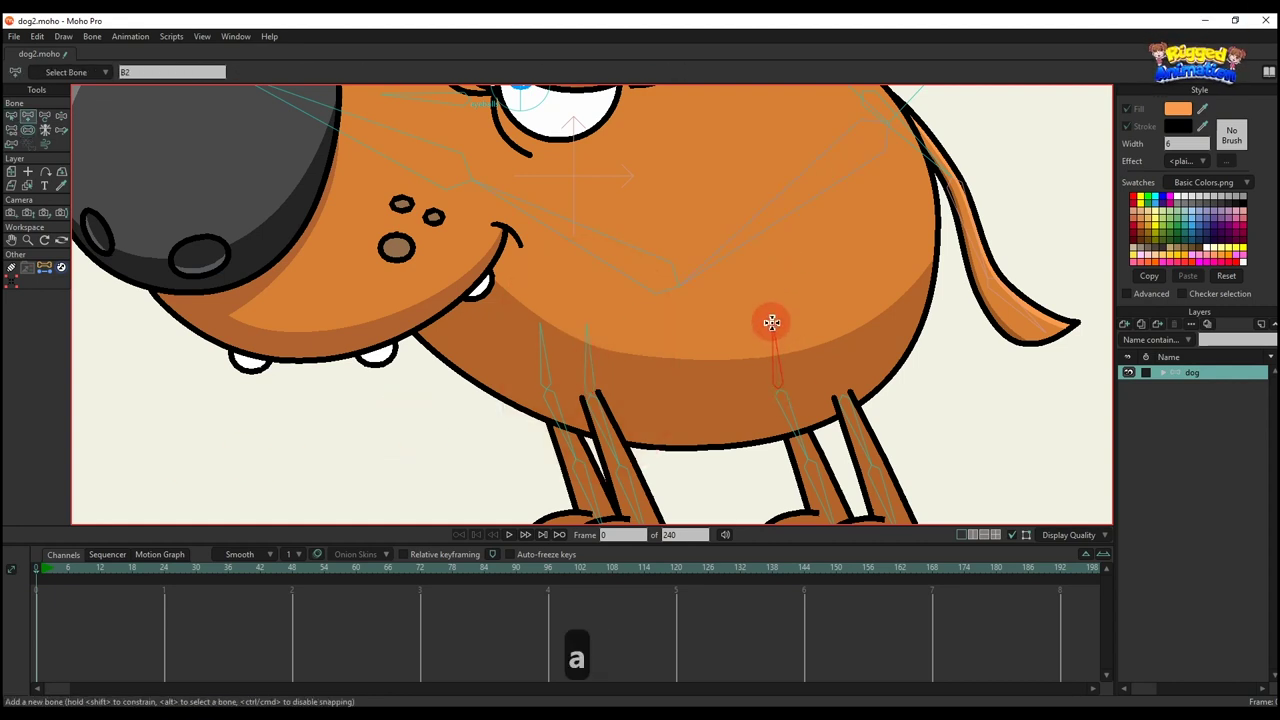
key(s)
key(b)
- Add a small upright bone above the near rear thigh and set its bone strength to 0
click(740, 418)
key(a)
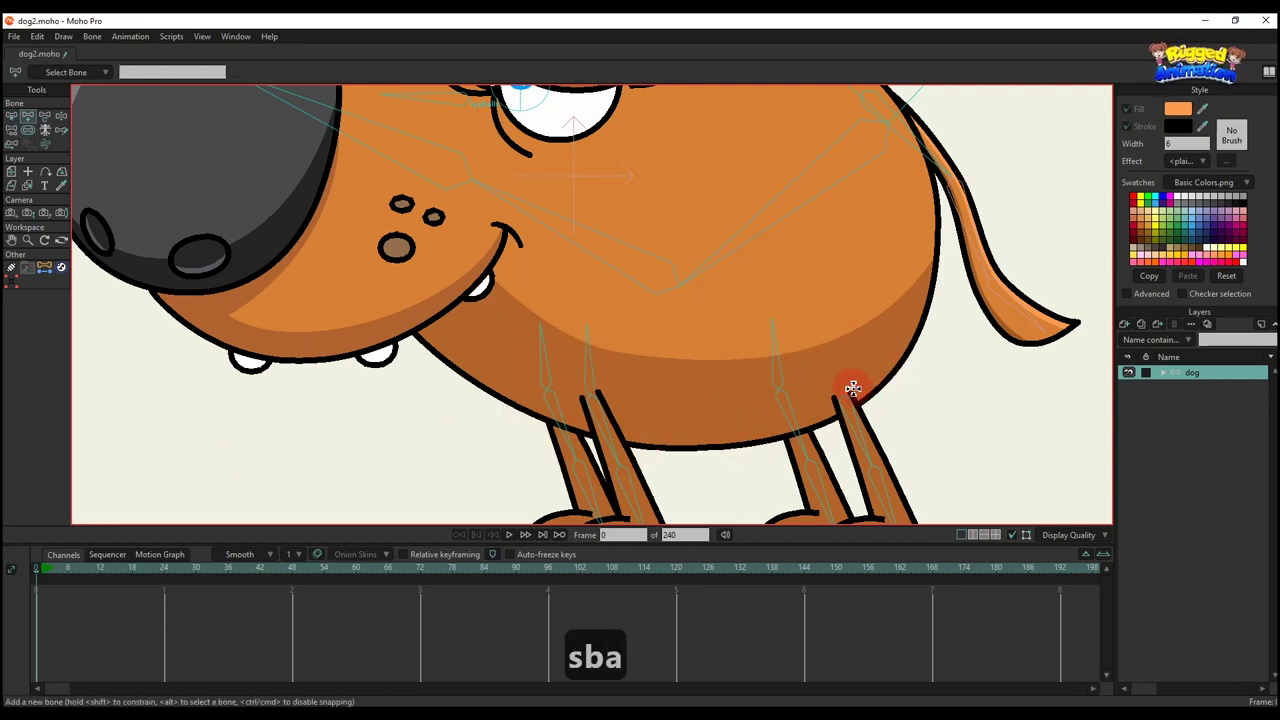
key(s)
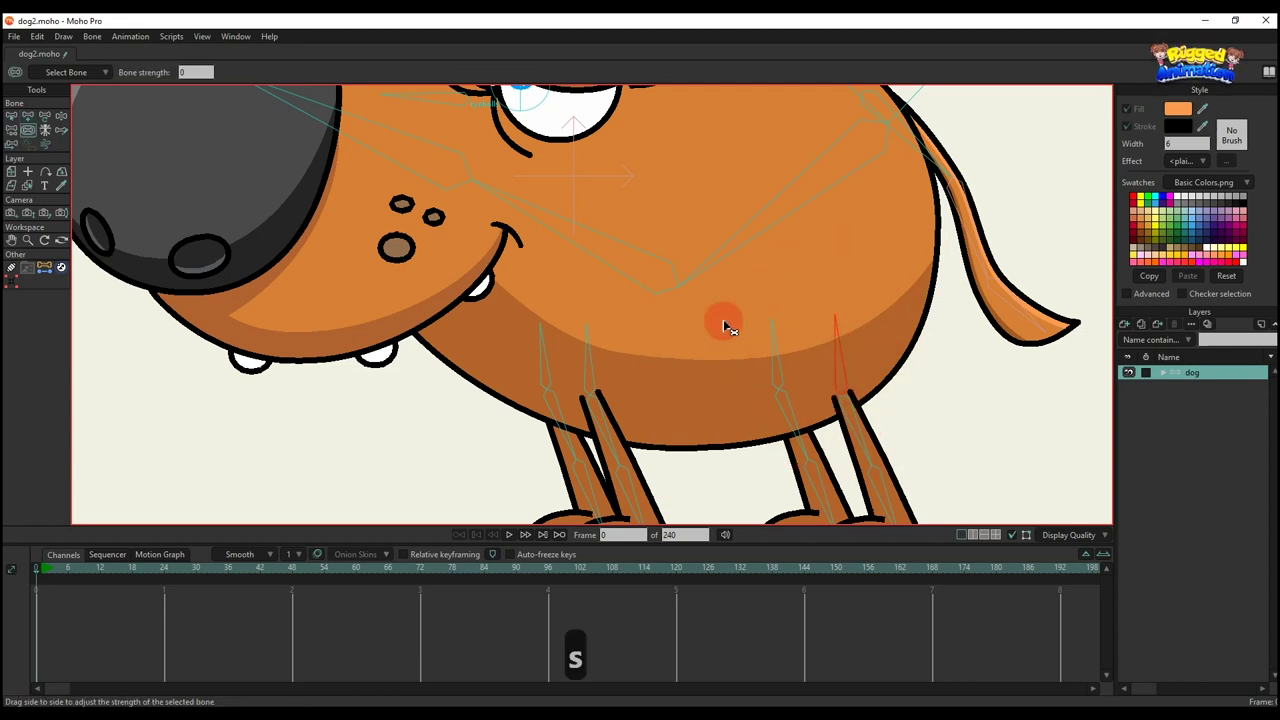
- Attach the small bone above the near rear thigh to the rear body bone as its parent
key(o)
key(p)
scroll(814, 274, down, 2)
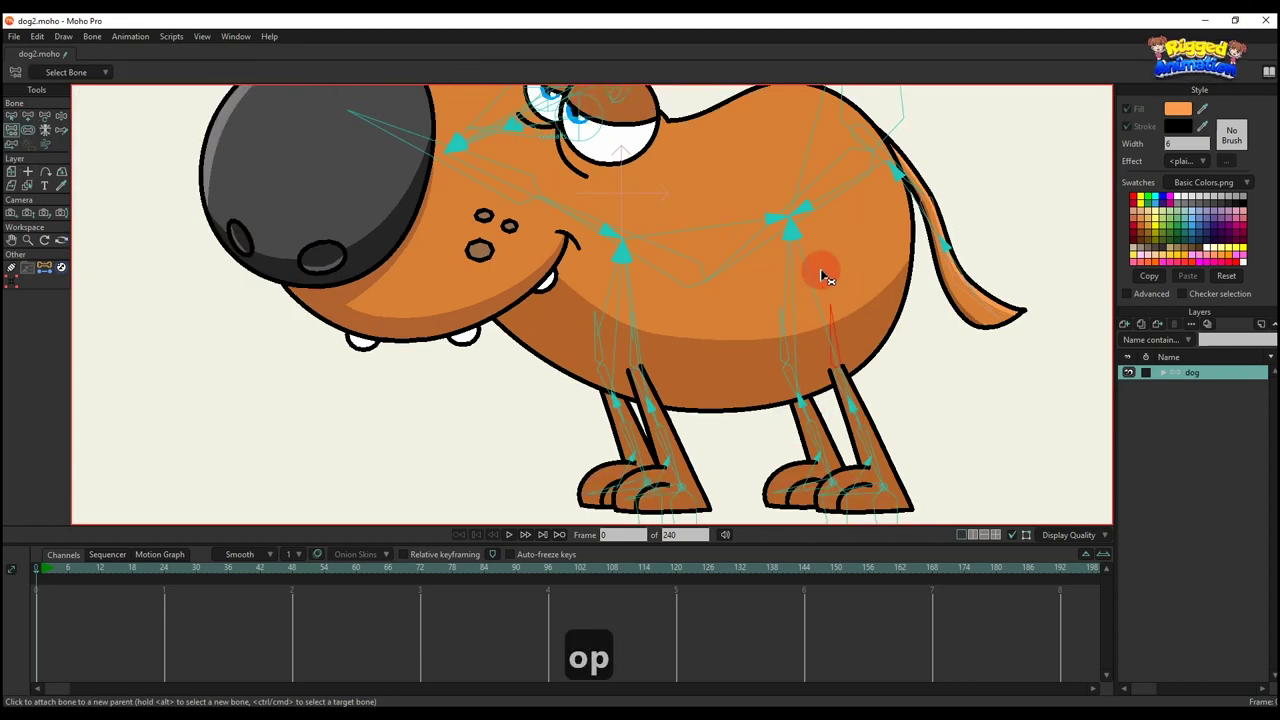
key(b)
key(p)
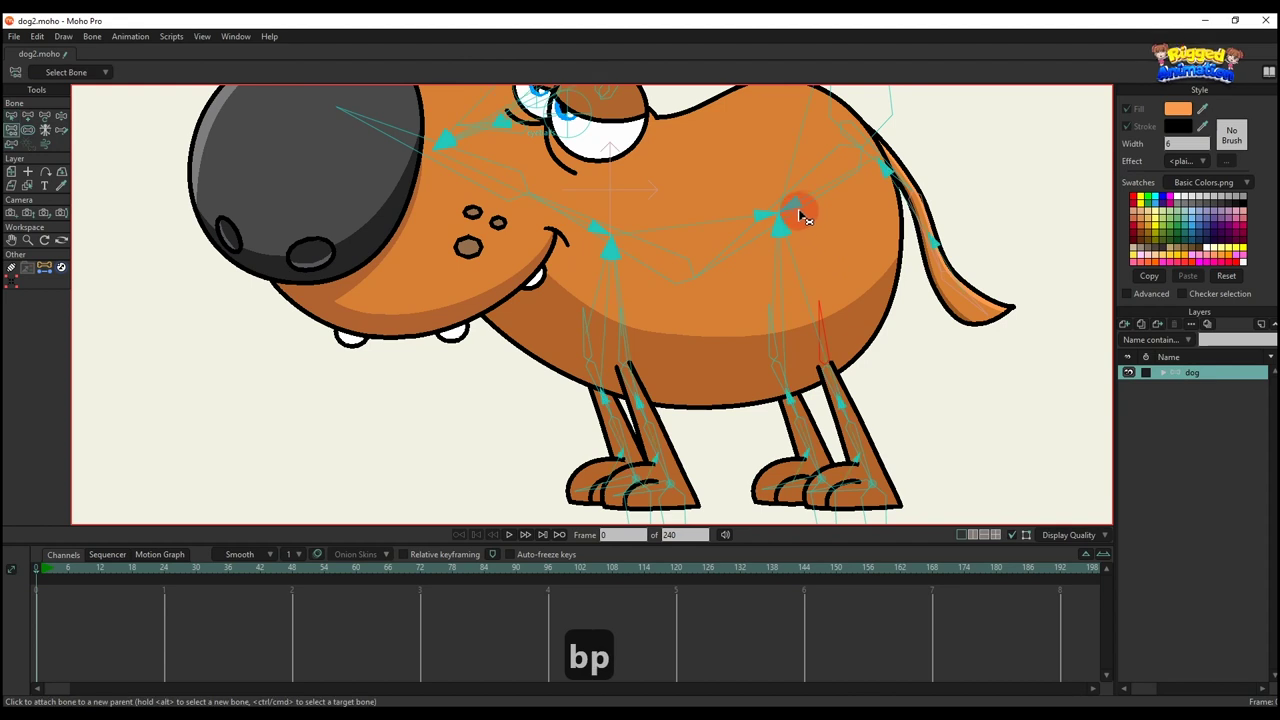
click(806, 210)
scroll(808, 214, down, 4)
scroll(818, 314, up, 5)
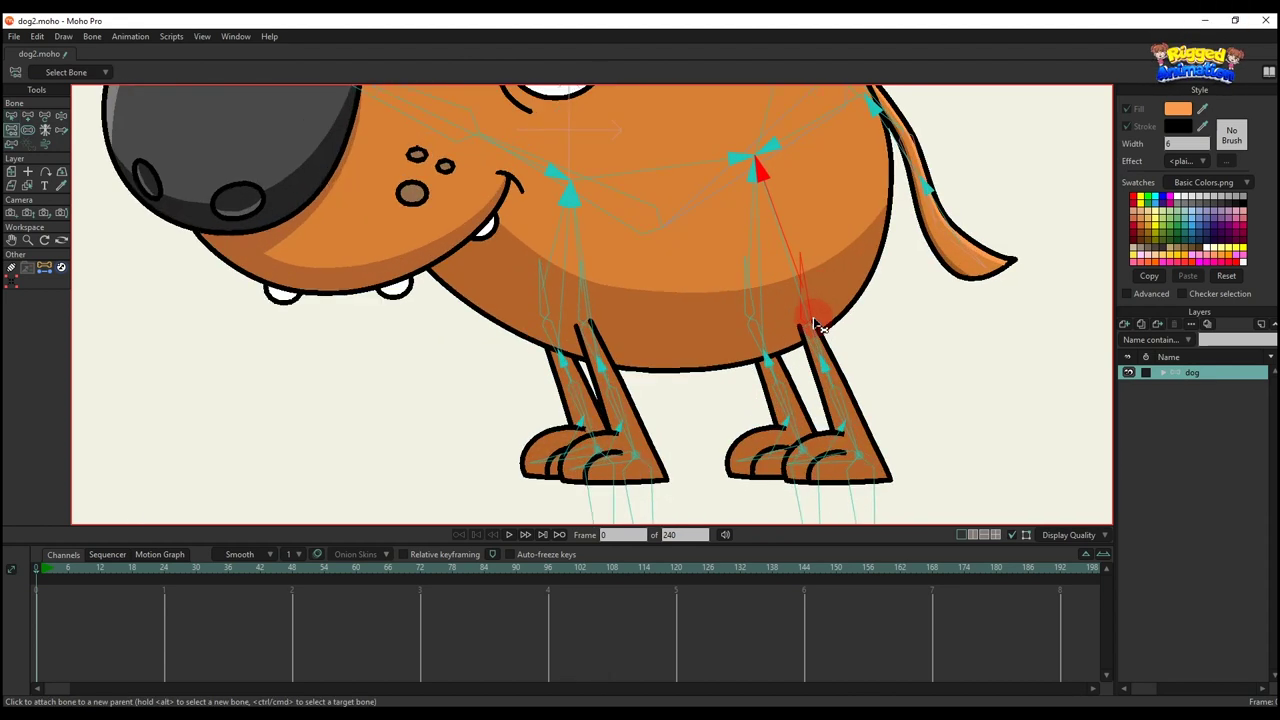
- Reparent the near and far rear thigh bones to the small bones directly above them
key(b)
click(821, 343)
scroll(826, 347, down, 2)
scroll(814, 337, up, 3)
key(p)
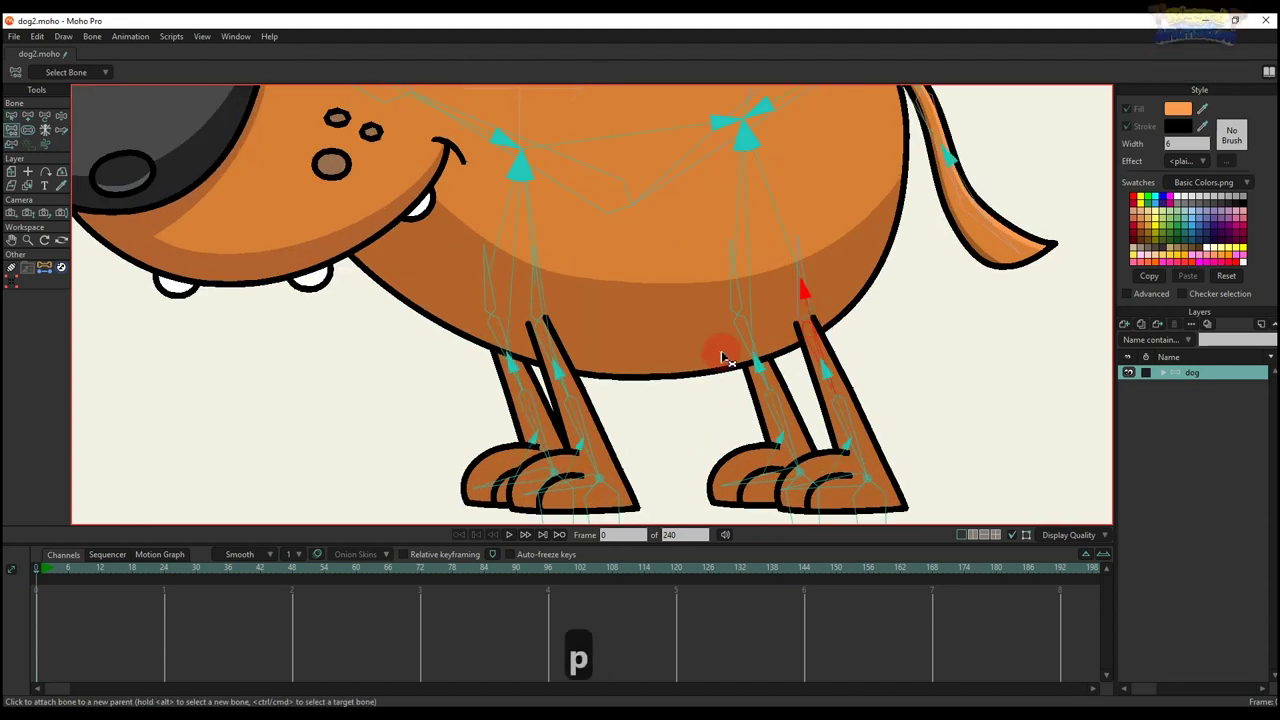
scroll(727, 360, down, 2)
scroll(769, 357, up, 3)
key(b)
click(785, 372)
key(p)
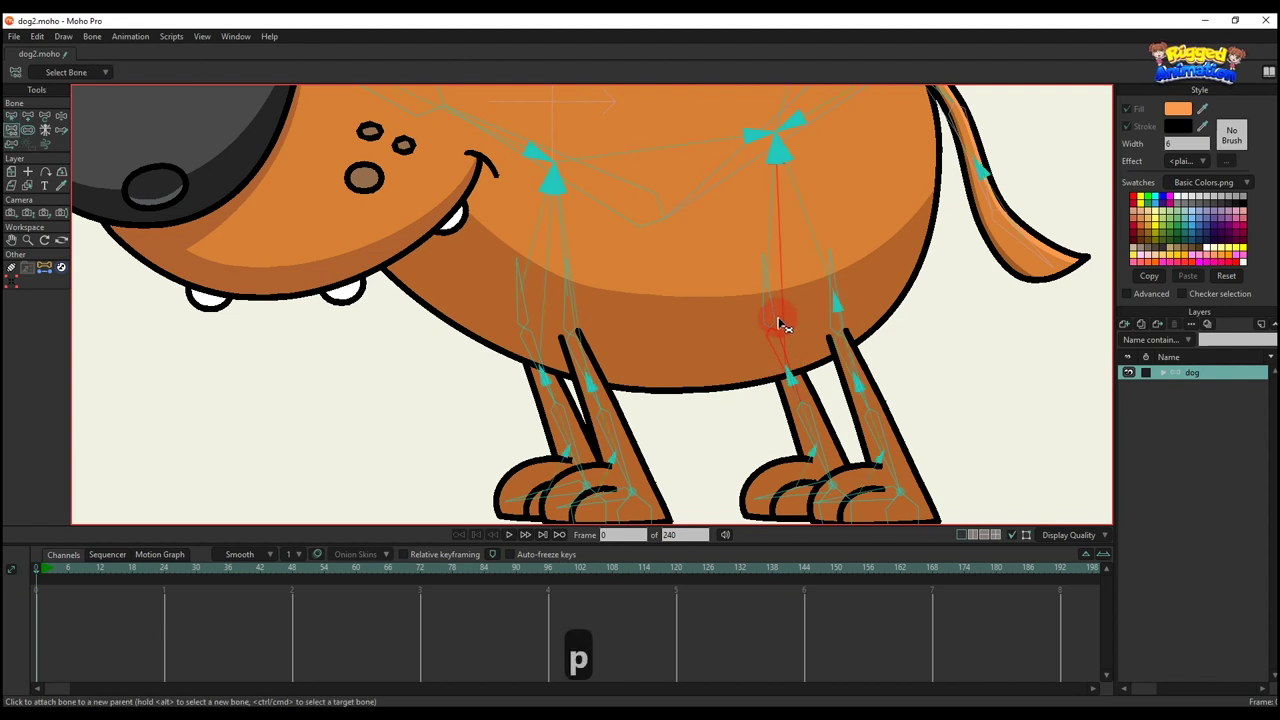
scroll(604, 378, down, 2)
- Reparent the near and far front thigh bones to the small bones directly above them
key(b)
scroll(640, 392, up, 3)
click(655, 402)
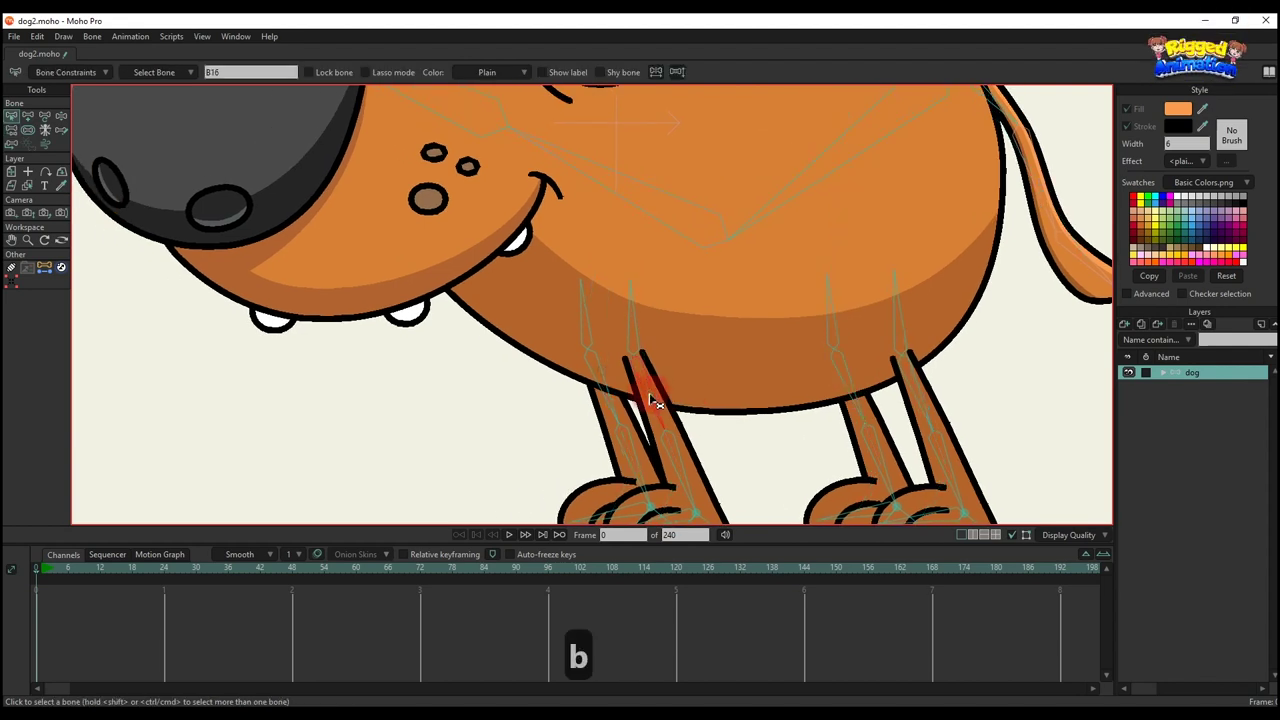
key(p)
click(632, 330)
drag(606, 356, 646, 364)
key(b)
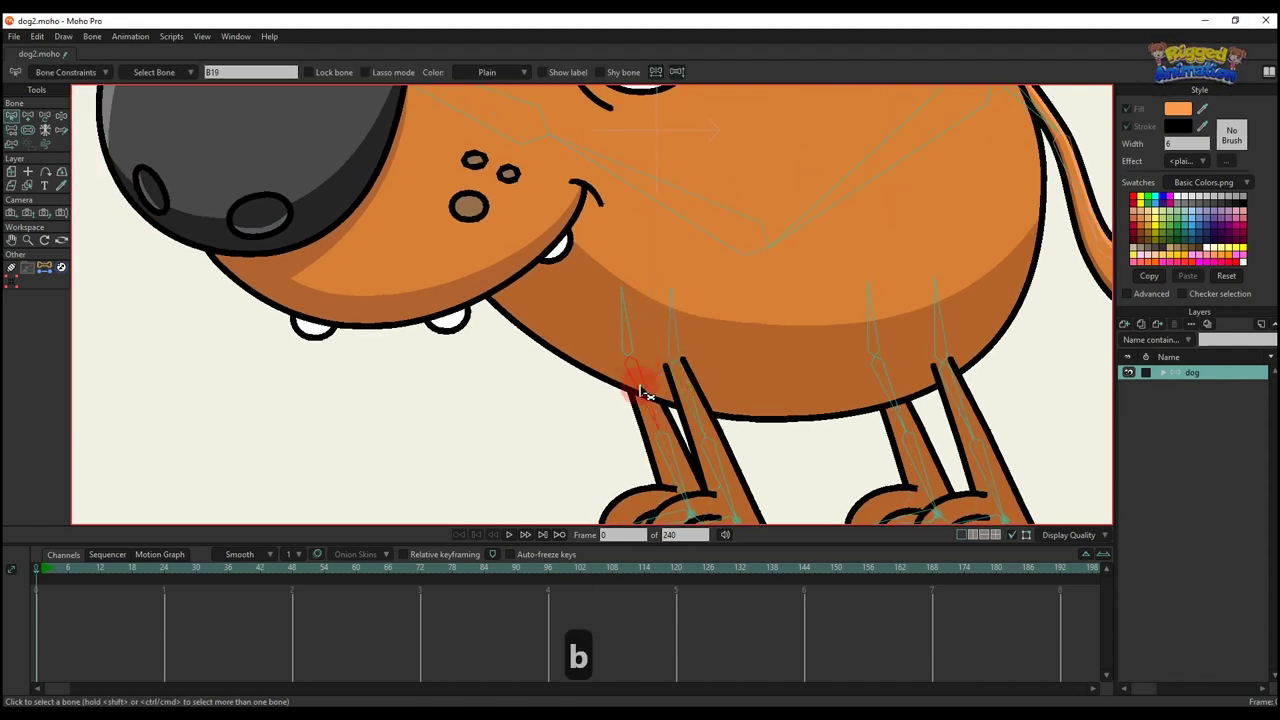
key(p)
scroll(628, 358, down, 3)
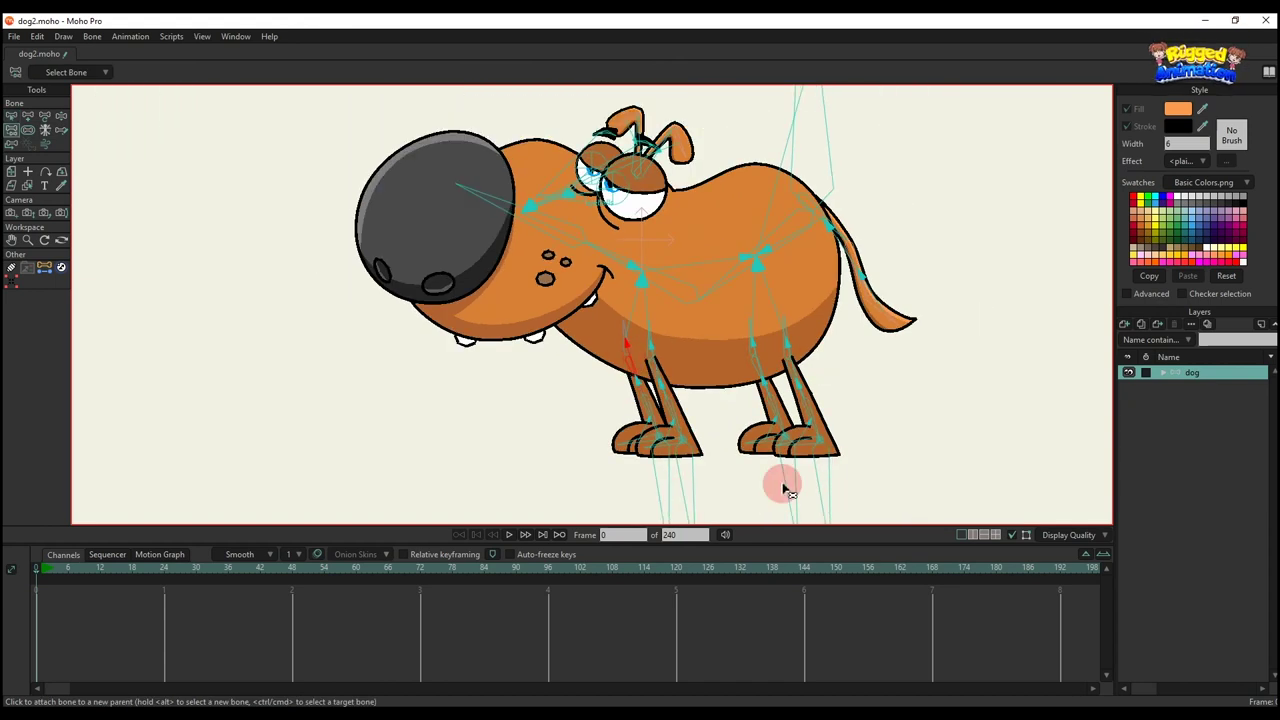
- Move the root bone at frame 4 and swing the front and rear thigh bones to test reversing the knee bends
scroll(697, 348, up, 1)
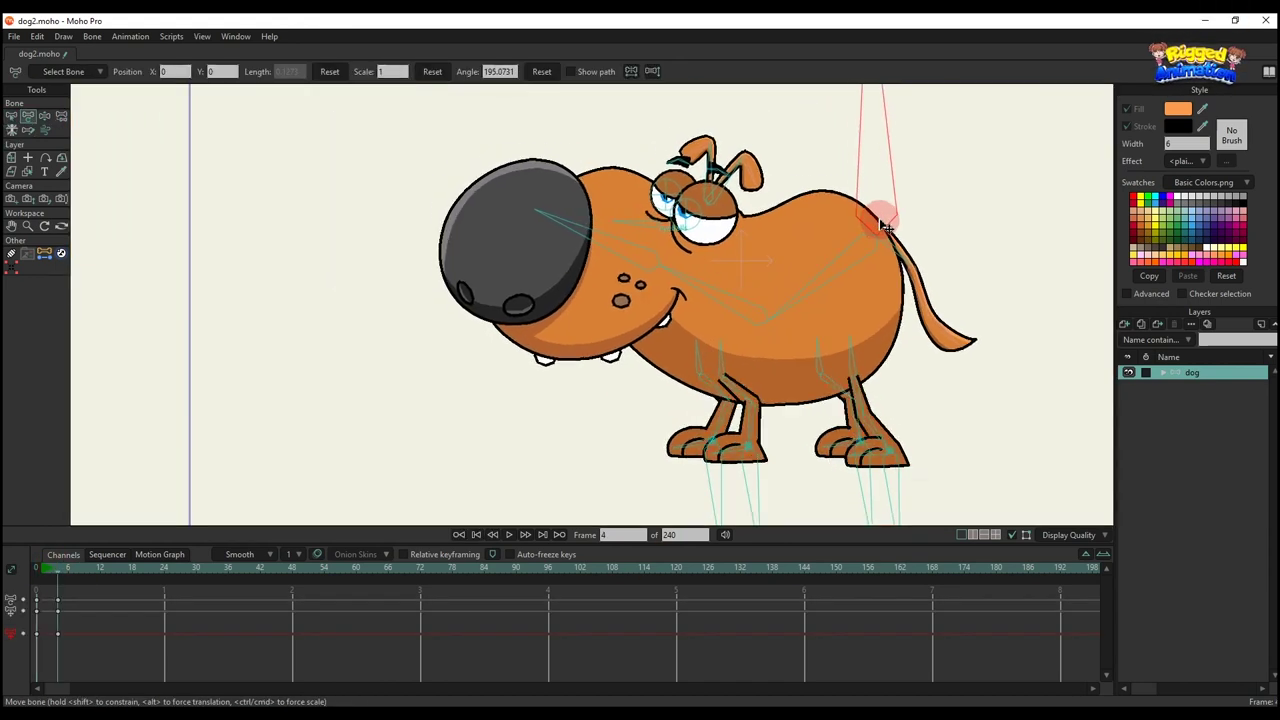
mouse_move(886, 206)
mouse_down()
mouse_move(897, 178)
mouse_move(917, 214)
mouse_move(897, 143)
mouse_move(917, 209)
mouse_move(899, 213)
mouse_move(877, 143)
mouse_move(899, 232)
mouse_move(886, 177)
mouse_move(886, 209)
mouse_up()
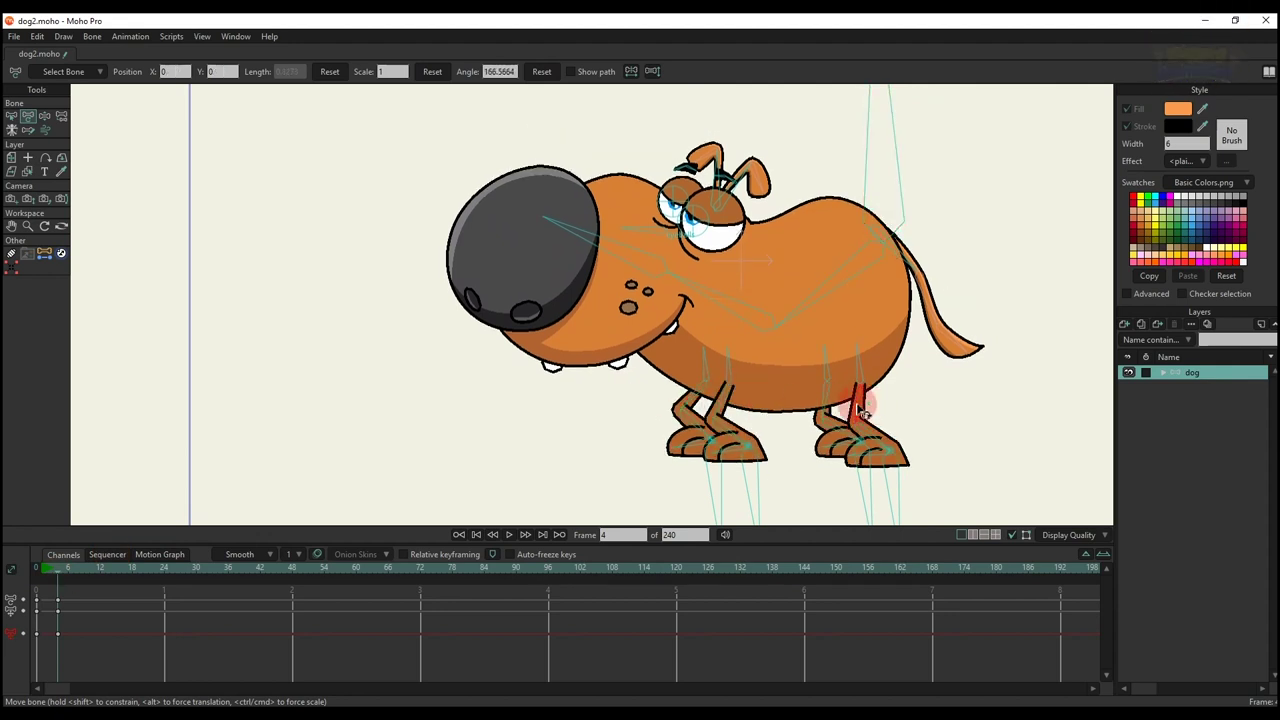
mouse_move(886, 228)
mouse_down()
mouse_move(888, 177)
mouse_move(903, 238)
mouse_move(888, 178)
mouse_move(898, 229)
mouse_up()
mouse_move(898, 232)
mouse_down()
mouse_move(903, 210)
mouse_move(902, 235)
mouse_up()
drag(742, 400, 781, 407)
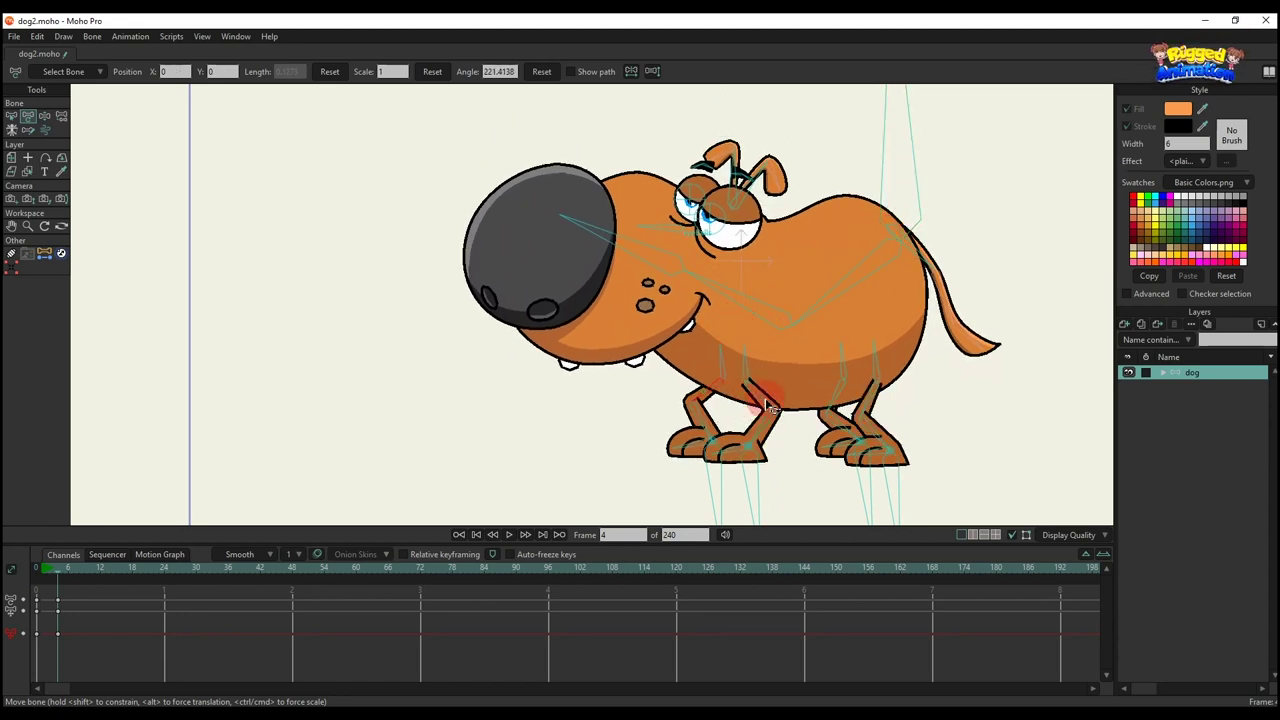
click(886, 408)
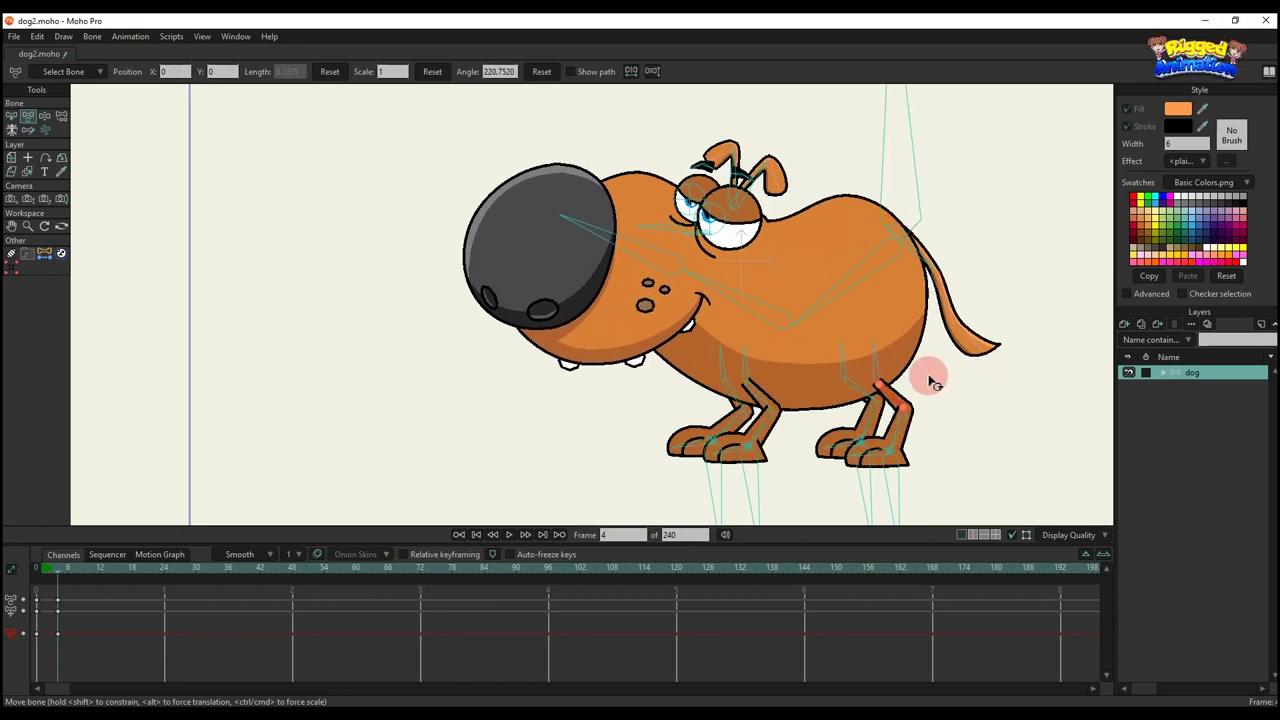
click(898, 226)
drag(906, 228, 908, 168)
- Delete all the test keyframes and return to frame 0
drag(176, 660, 5, 545)
key(BackSpace)
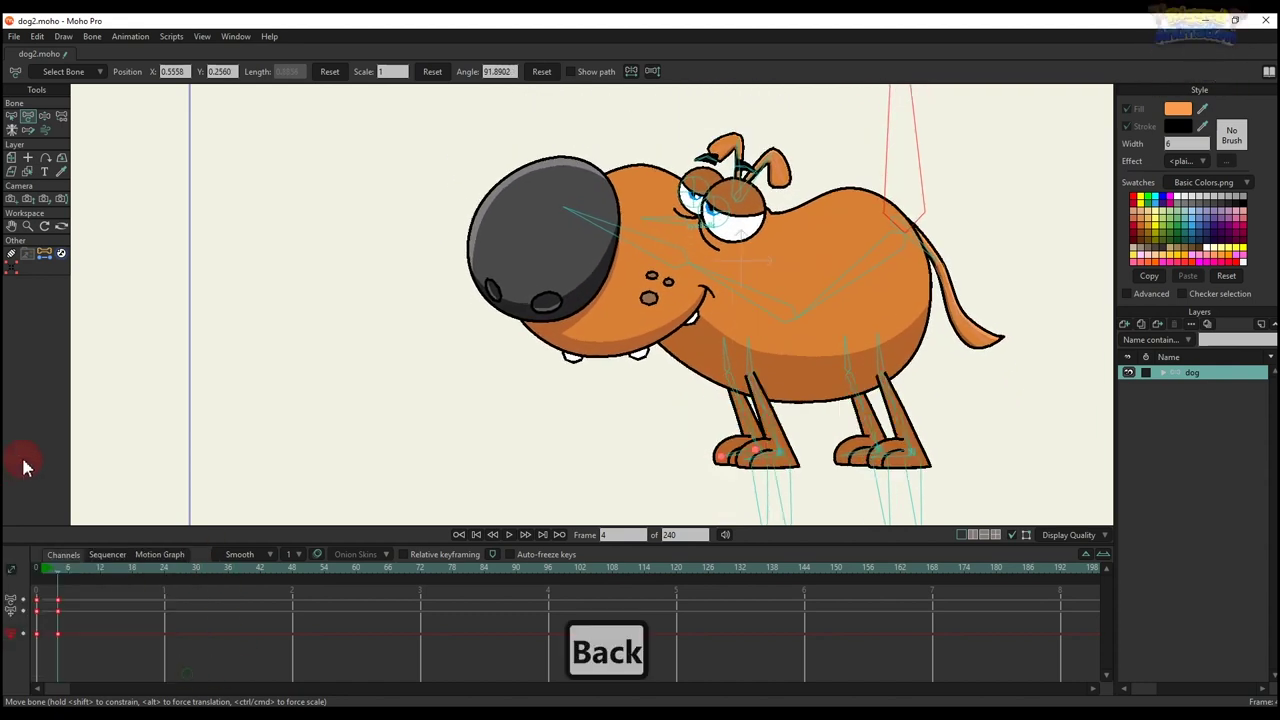
scroll(523, 375, down, 3)
drag(525, 376, 550, 399)
click(49, 568)
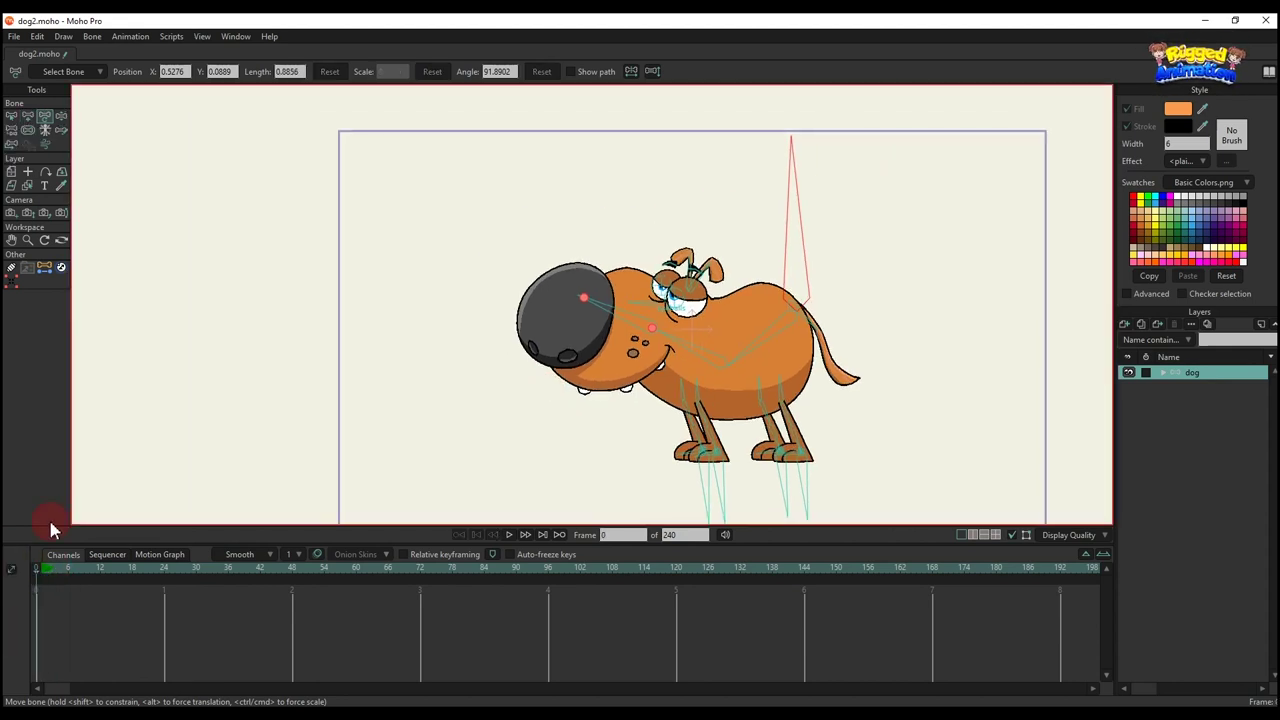
- With no bone selected, add a separate upright bone above the dog's head, adjust its strength and name it blink
click(465, 365)
key(b)
key(a)
scroll(560, 277, up, 2)
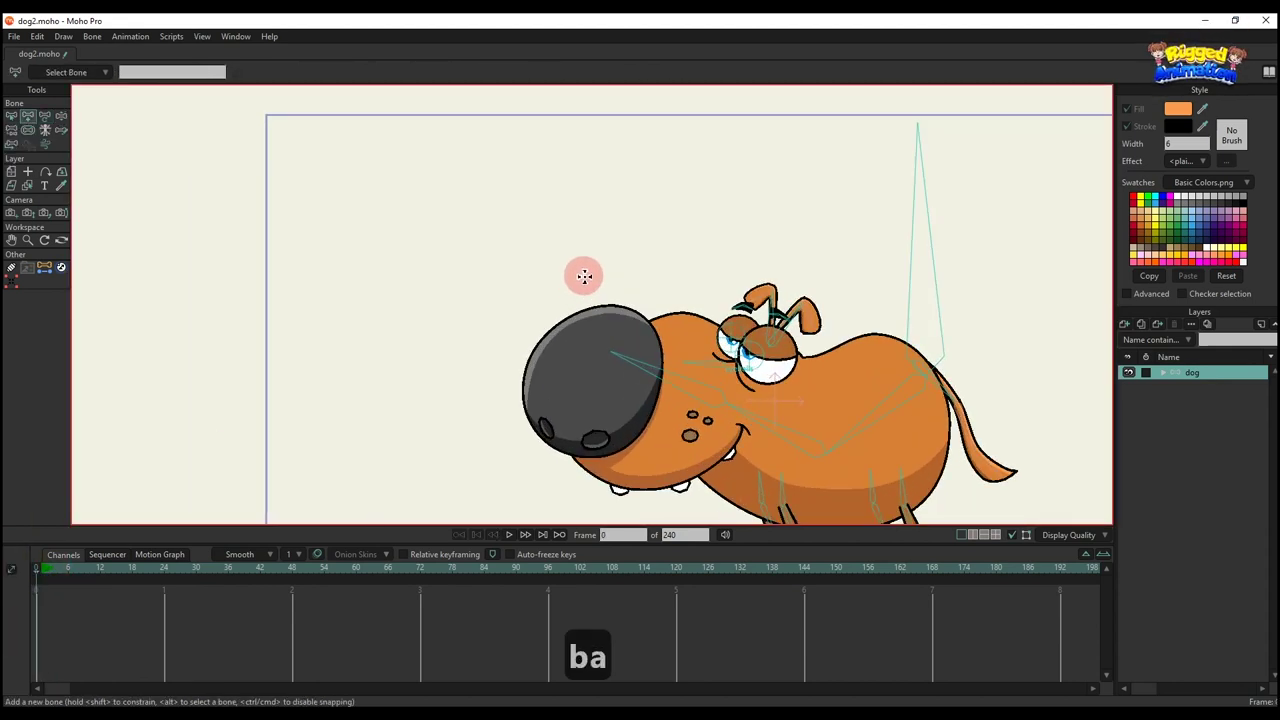
drag(688, 277, 686, 212)
key(s)
key(b)
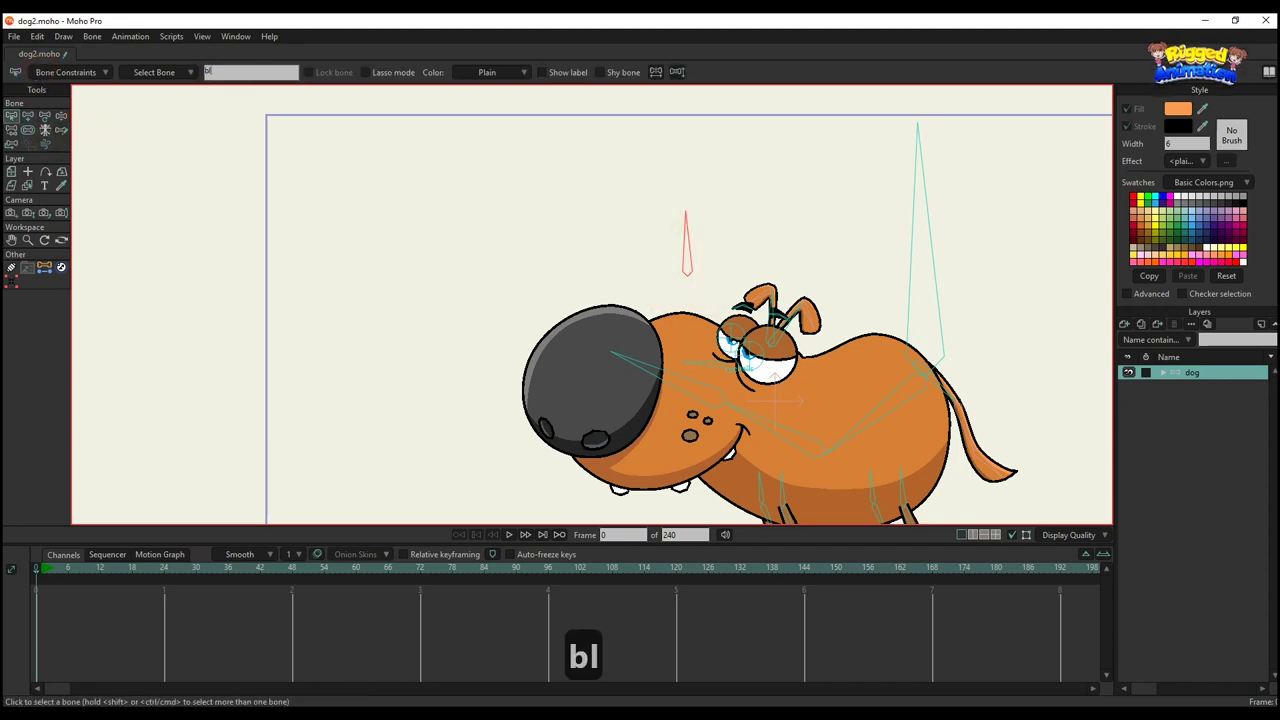
key(Return)
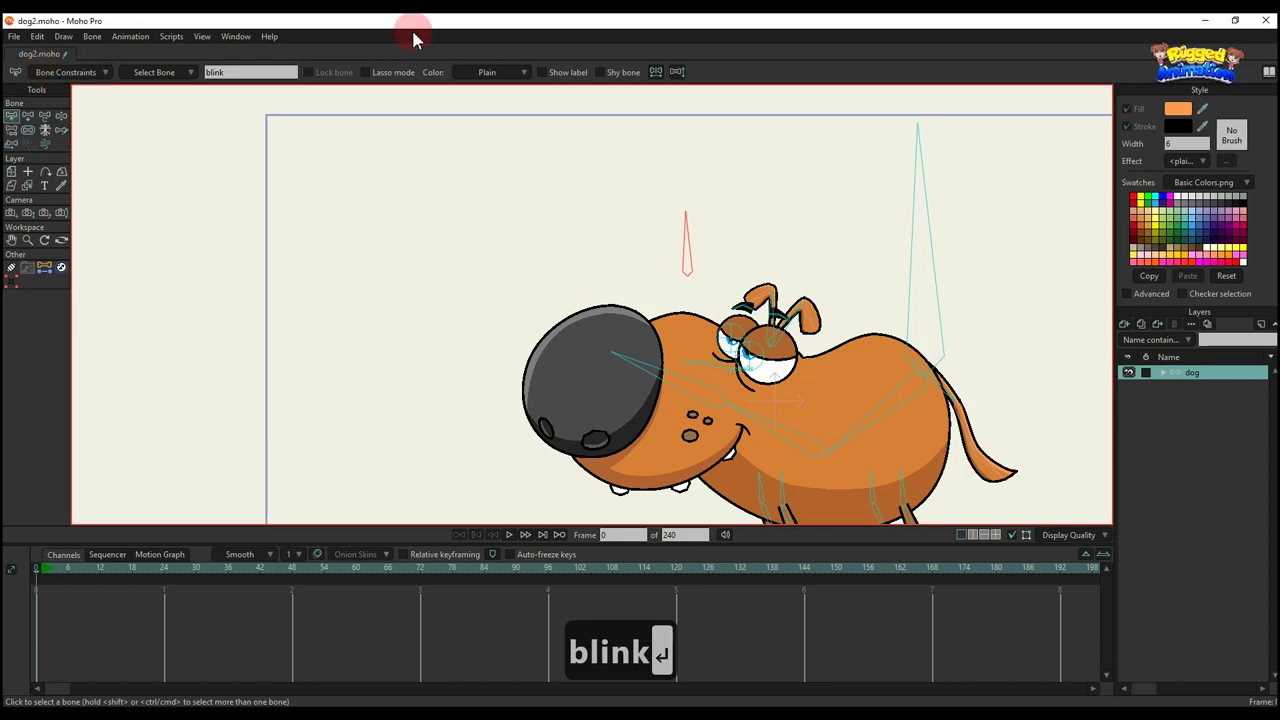
- Show the blink bone's label and enable its angle constraints
click(541, 72)
click(45, 72)
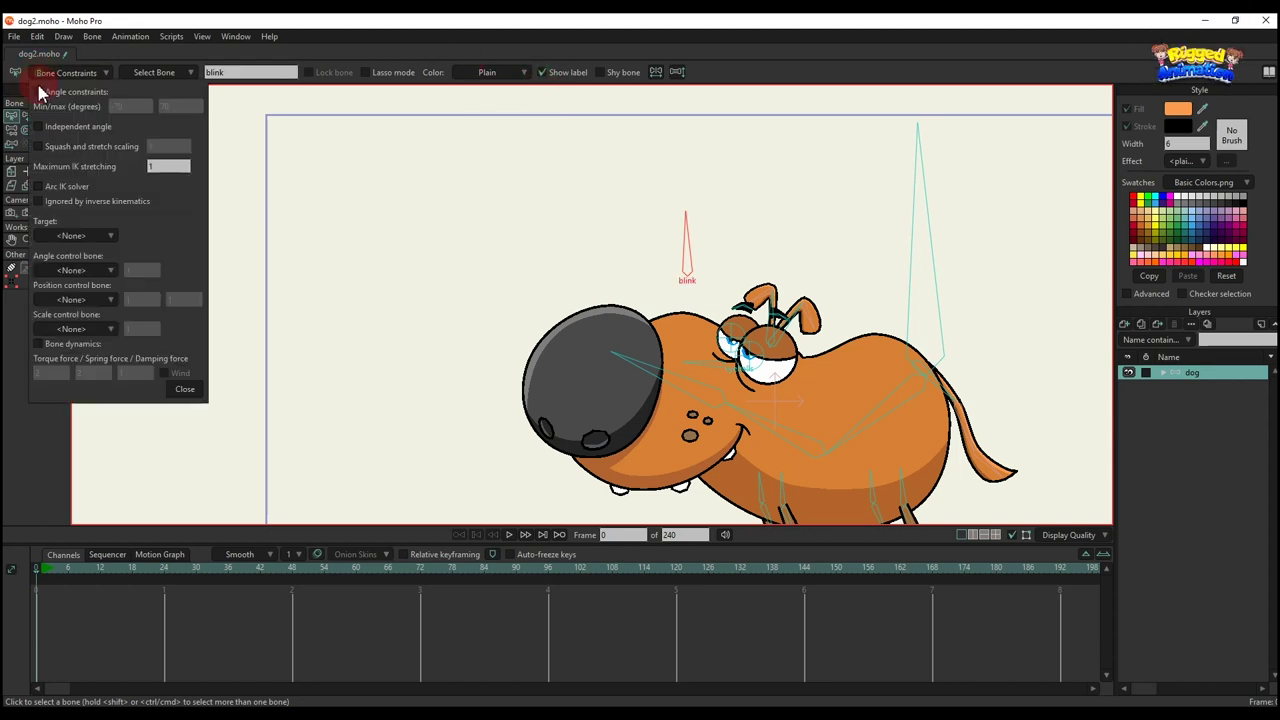
click(186, 390)
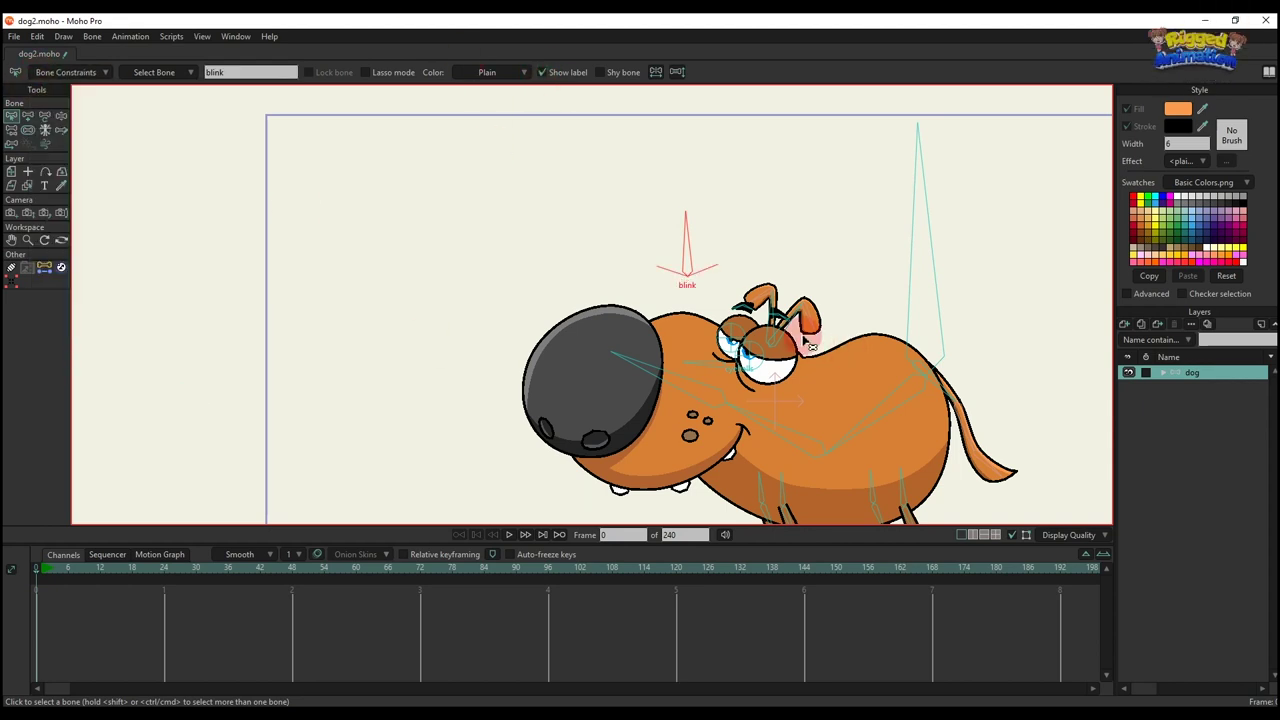
- Create a smart bone action for the blink bone and rotate the bone counterclockwise to its limit at frame 24
key(ctrl+k)
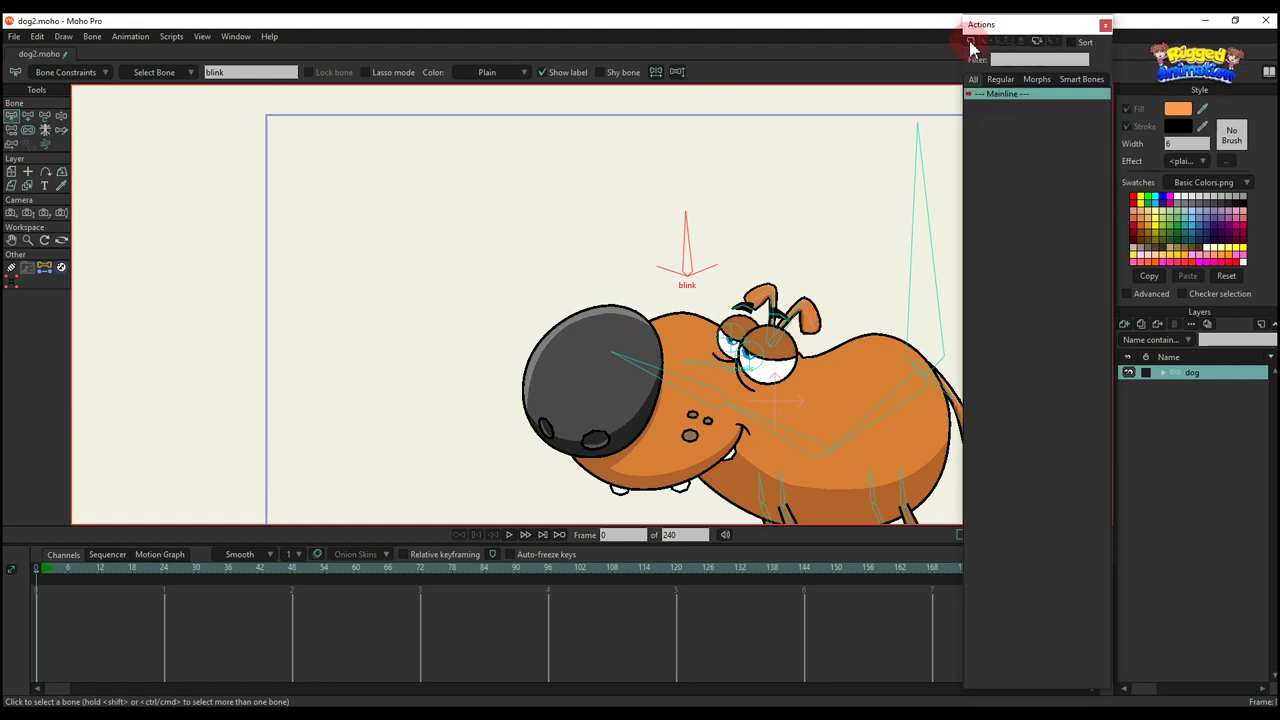
click(970, 41)
click(652, 411)
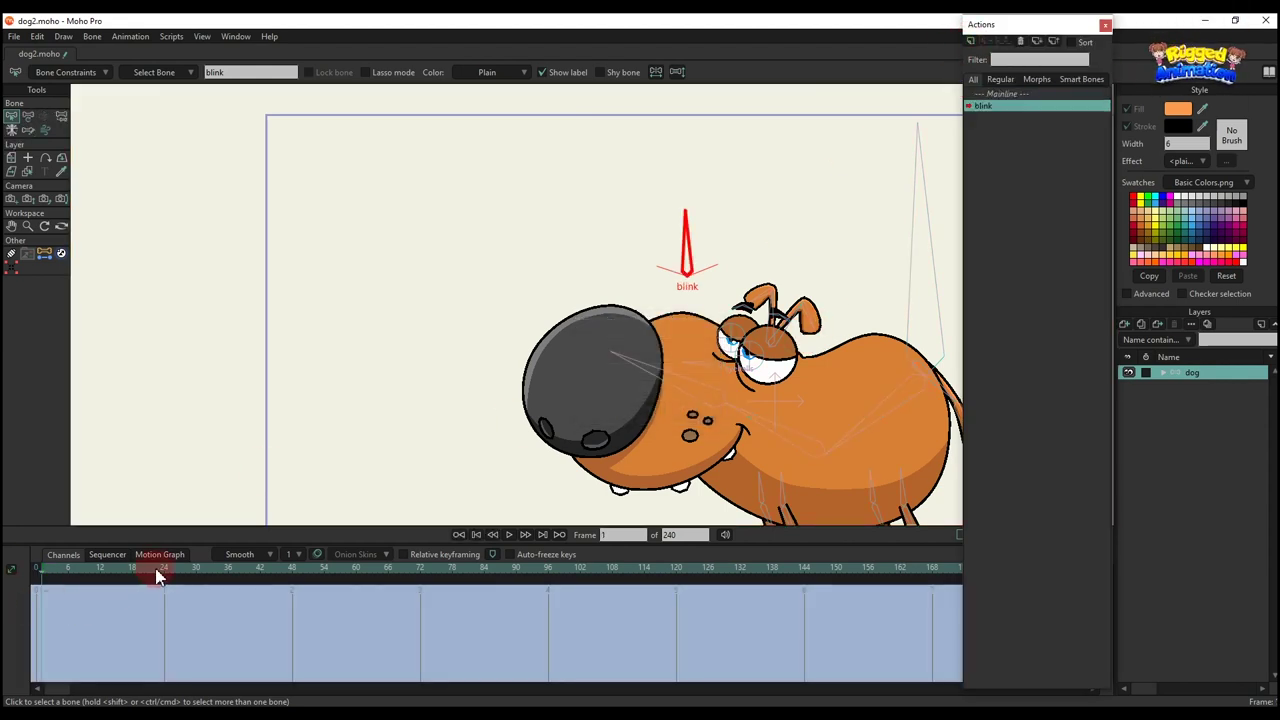
key(t)
drag(686, 218, 628, 254)
- Move the eyelid shape on Layer 3 of eye r down at frame 24 until it covers the whole eye
scroll(672, 280, up, 5)
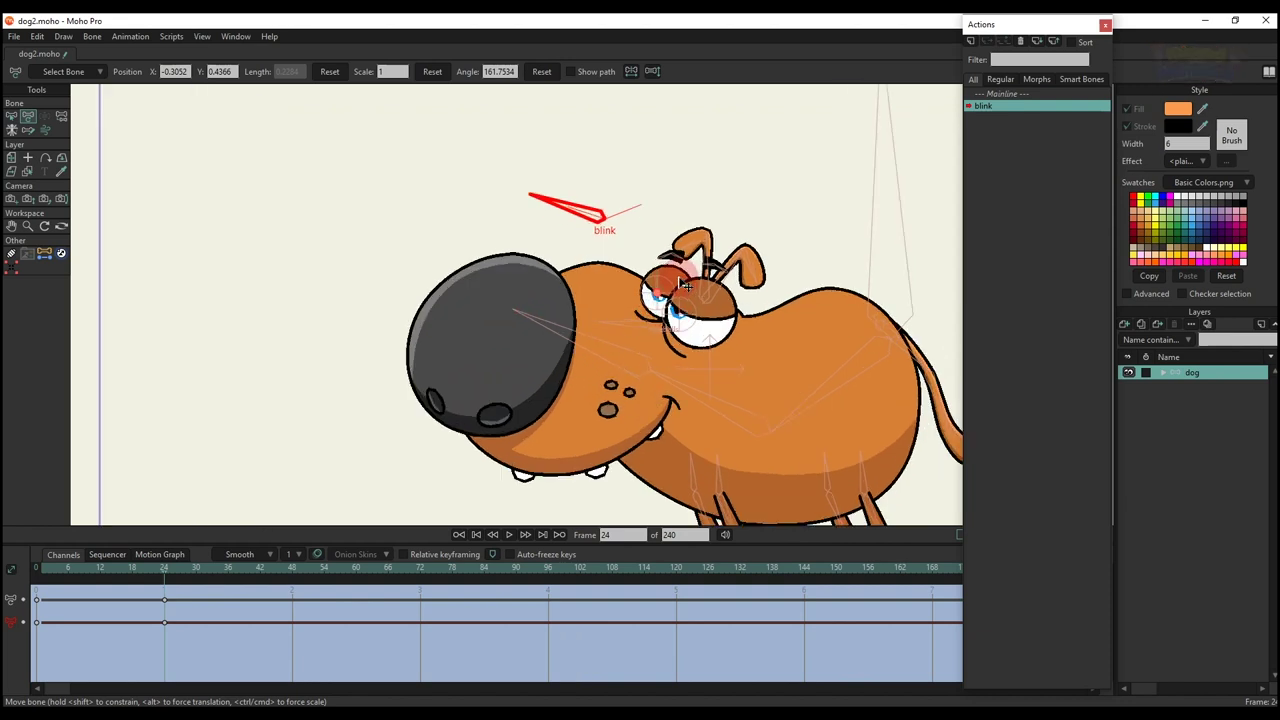
ctrl+alt+click(670, 277)
key(b)
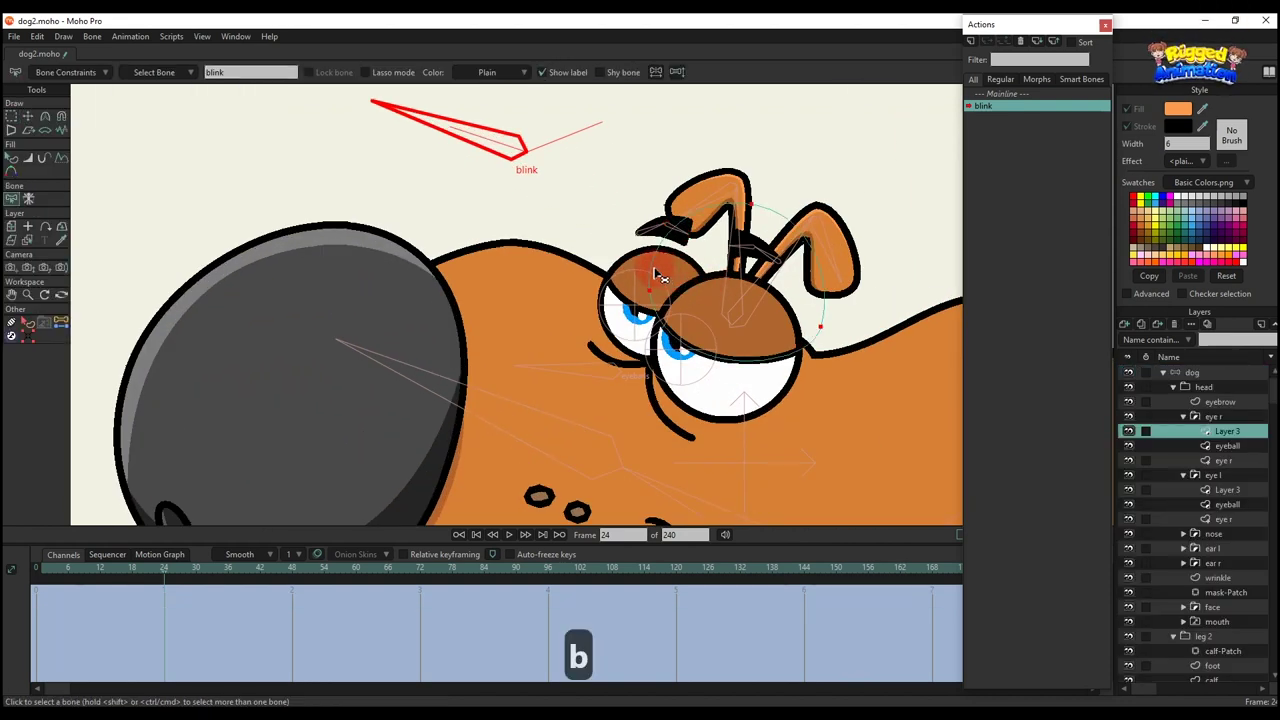
key(t)
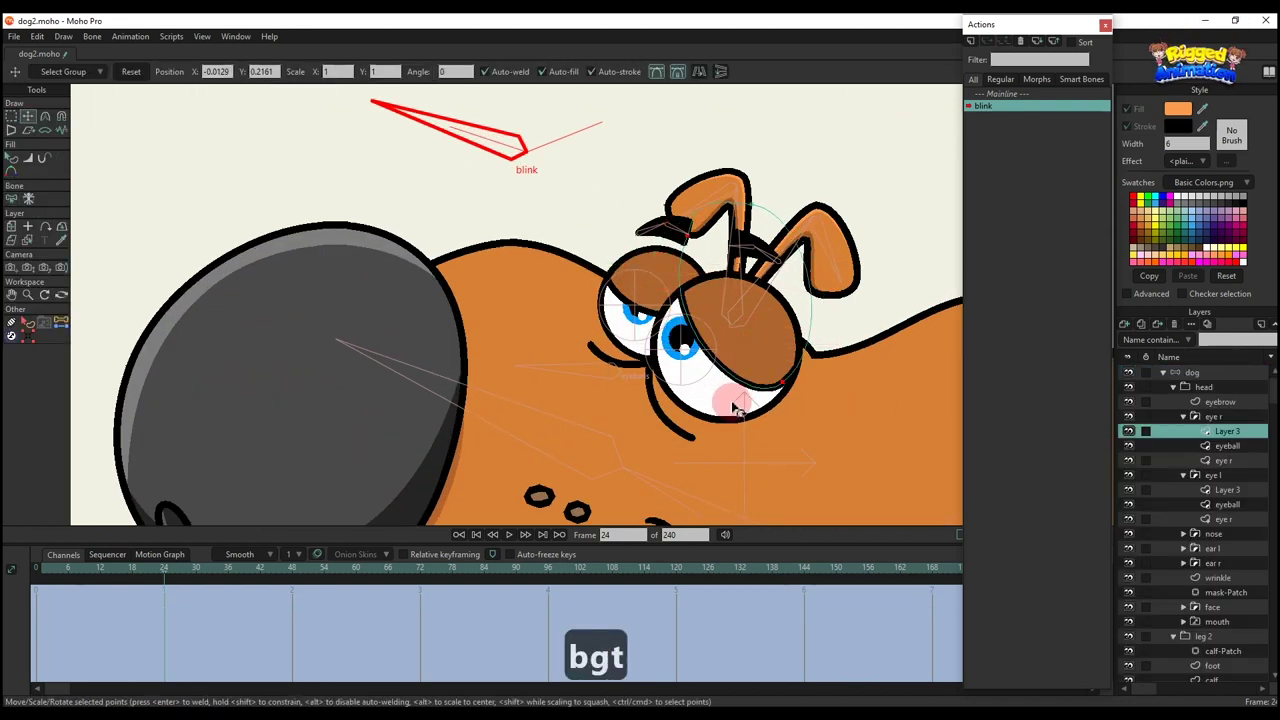
key(ctrl+z)
drag(721, 305, 704, 391)
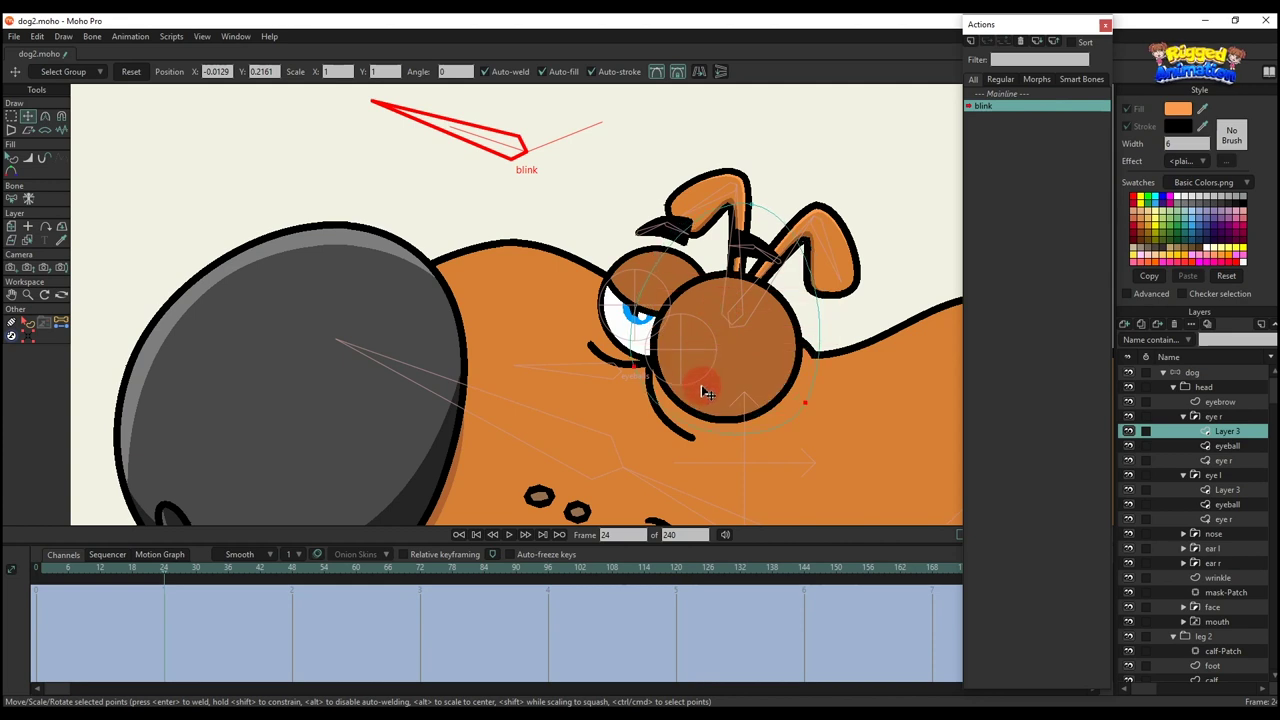
- Move the Layer 3 eyelid of eye l down at frame 24 until it covers the eye, and scrub the timeline to check the blink
alt+right_click(637, 265)
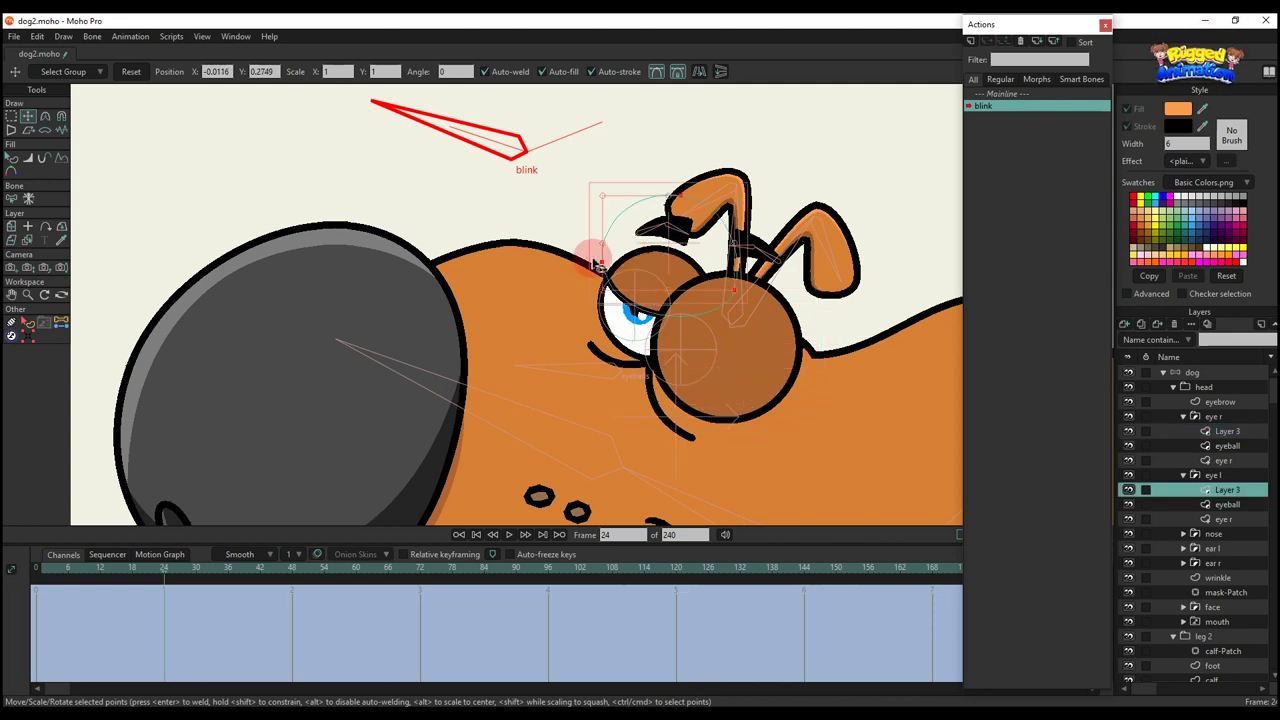
key(g)
drag(580, 247, 775, 349)
key(t)
scroll(675, 288, up, 1)
drag(674, 288, 633, 370)
scroll(633, 370, down, 1)
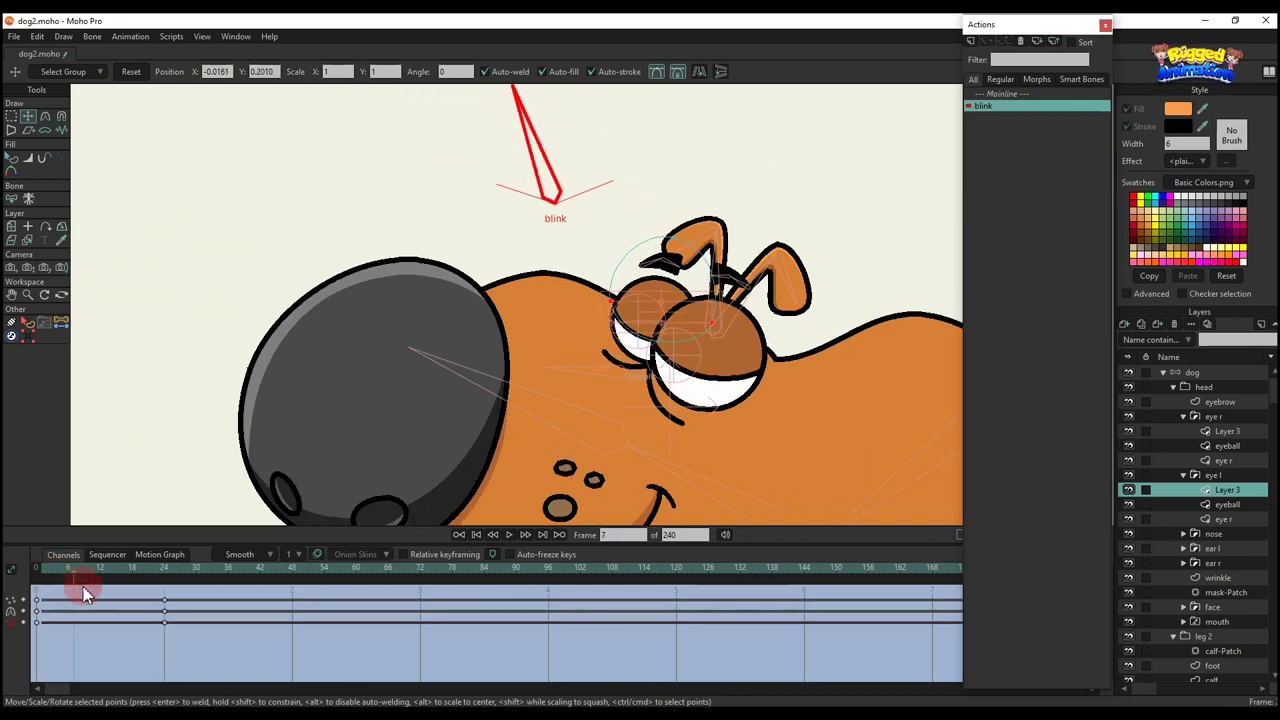
drag(79, 593, 36, 600)
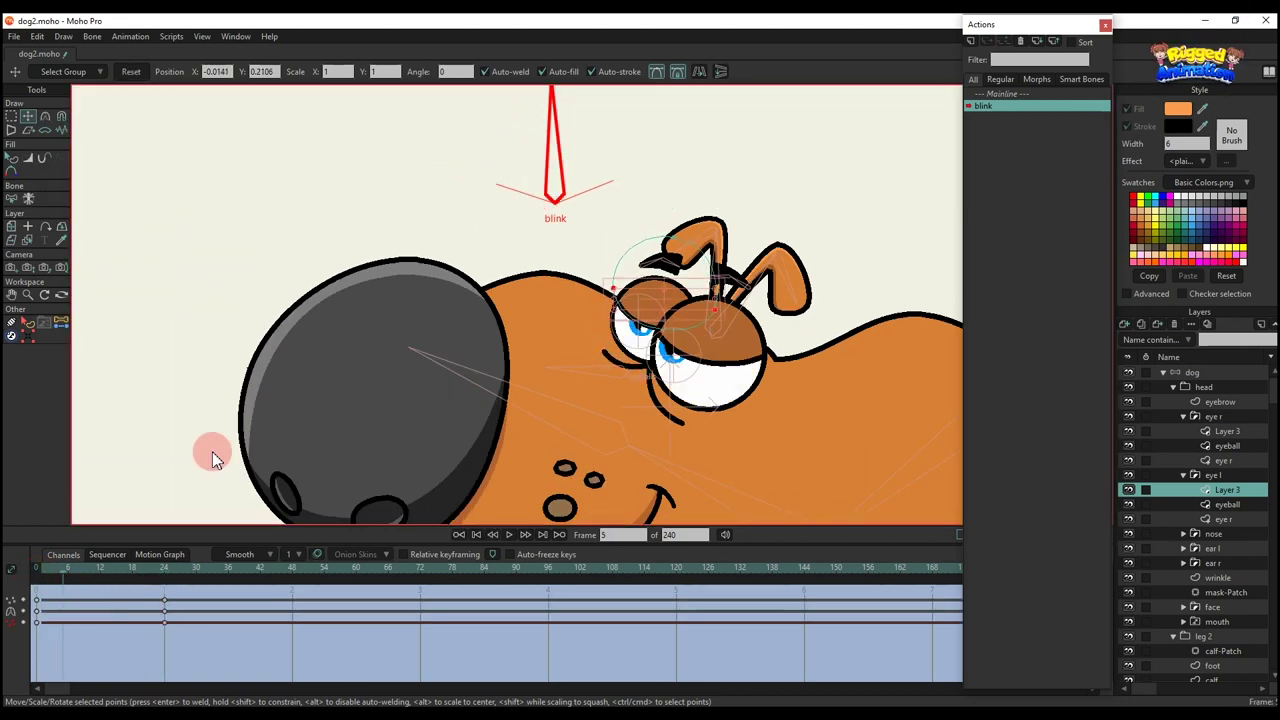
- From the mainline, create a second smart bone action named blink 2 for the blink bone and rotate the bone clockwise to its limit at frame 24
double_click(1013, 94)
click(1203, 375)
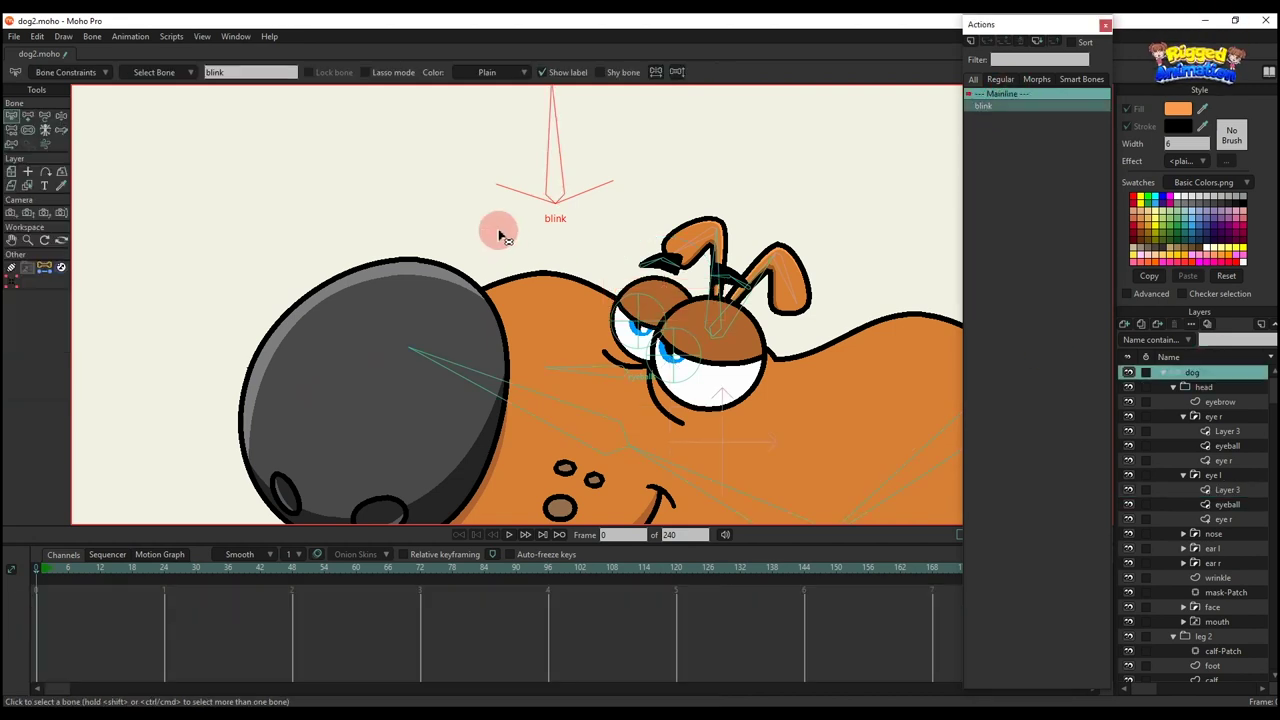
scroll(500, 229, down, 3)
key(t)
click(972, 43)
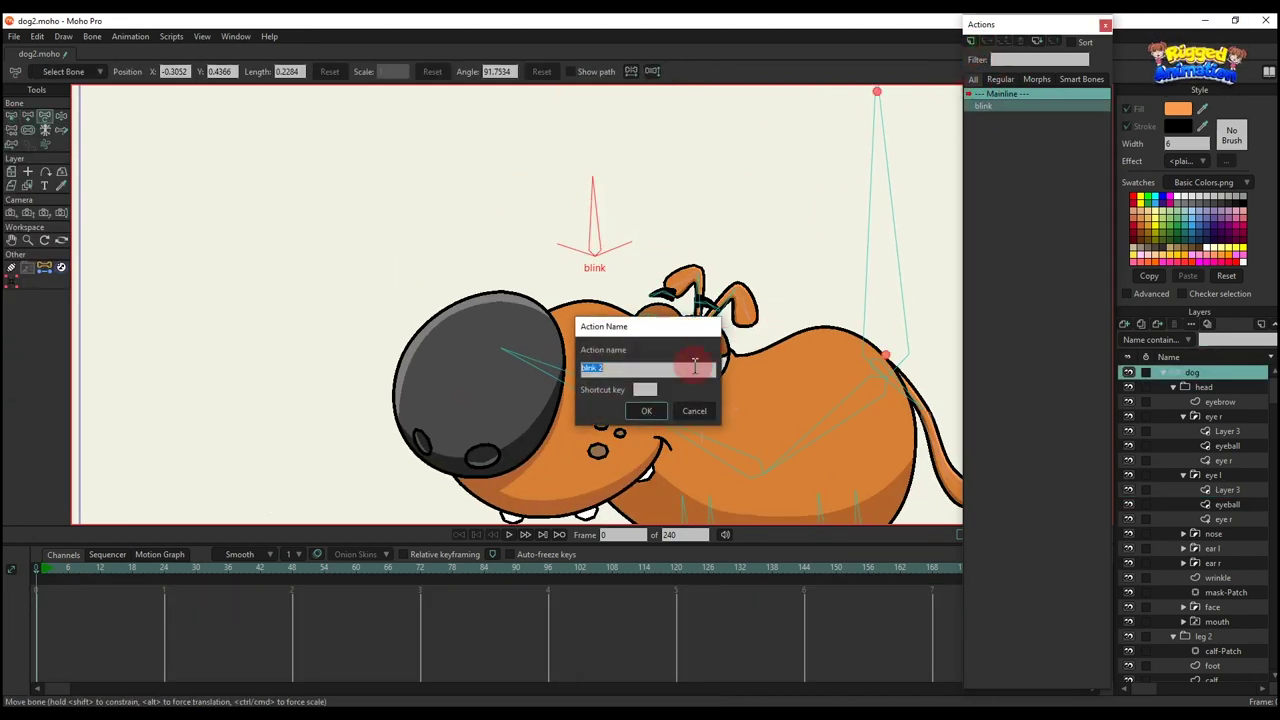
click(164, 568)
key(t)
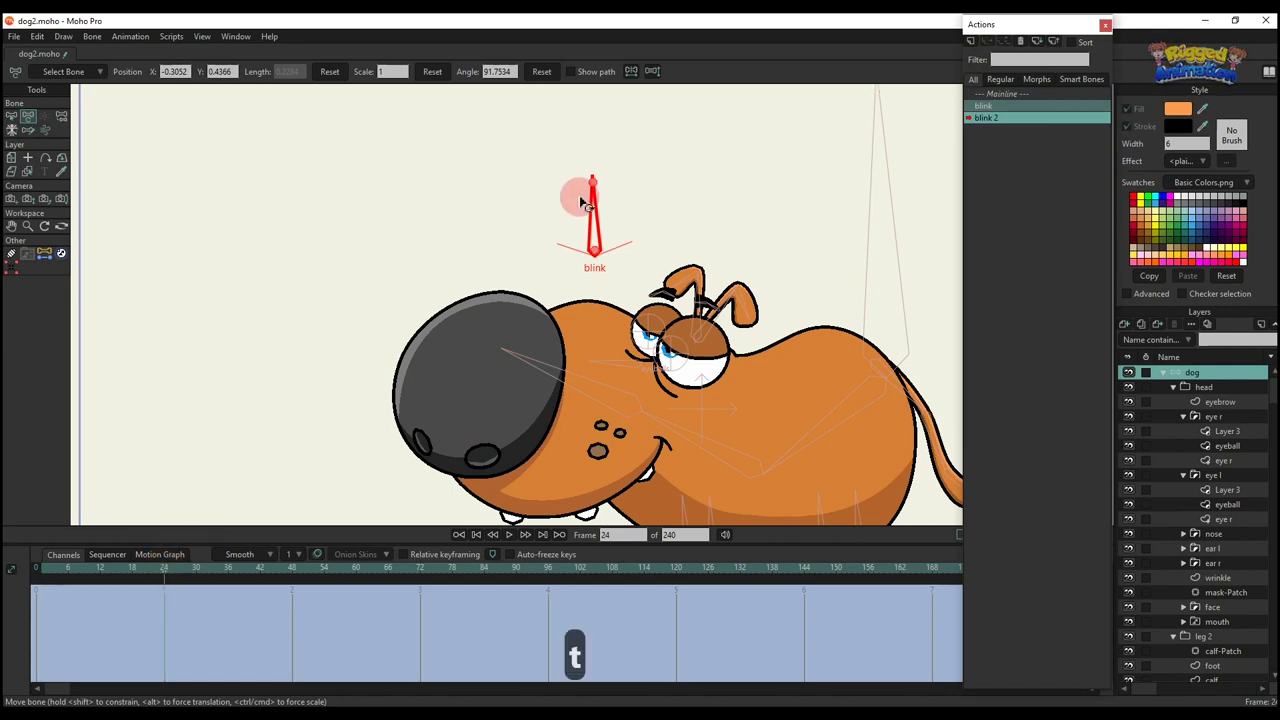
drag(592, 189, 677, 347)
- Move the Layer 3 eyelid of eye r up at frame 24 until the eye is fully open
scroll(678, 340, up, 4)
alt+right_click(678, 328)
key(g)
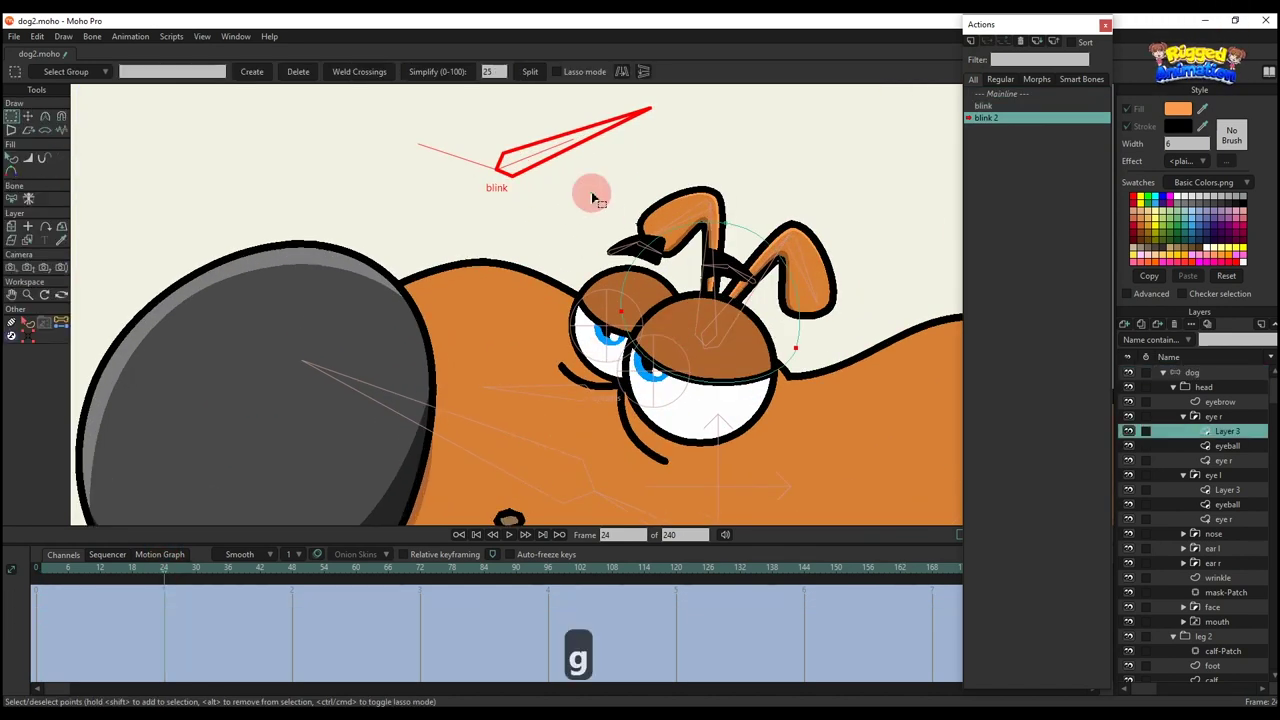
drag(592, 195, 893, 454)
key(t)
drag(708, 312, 734, 244)
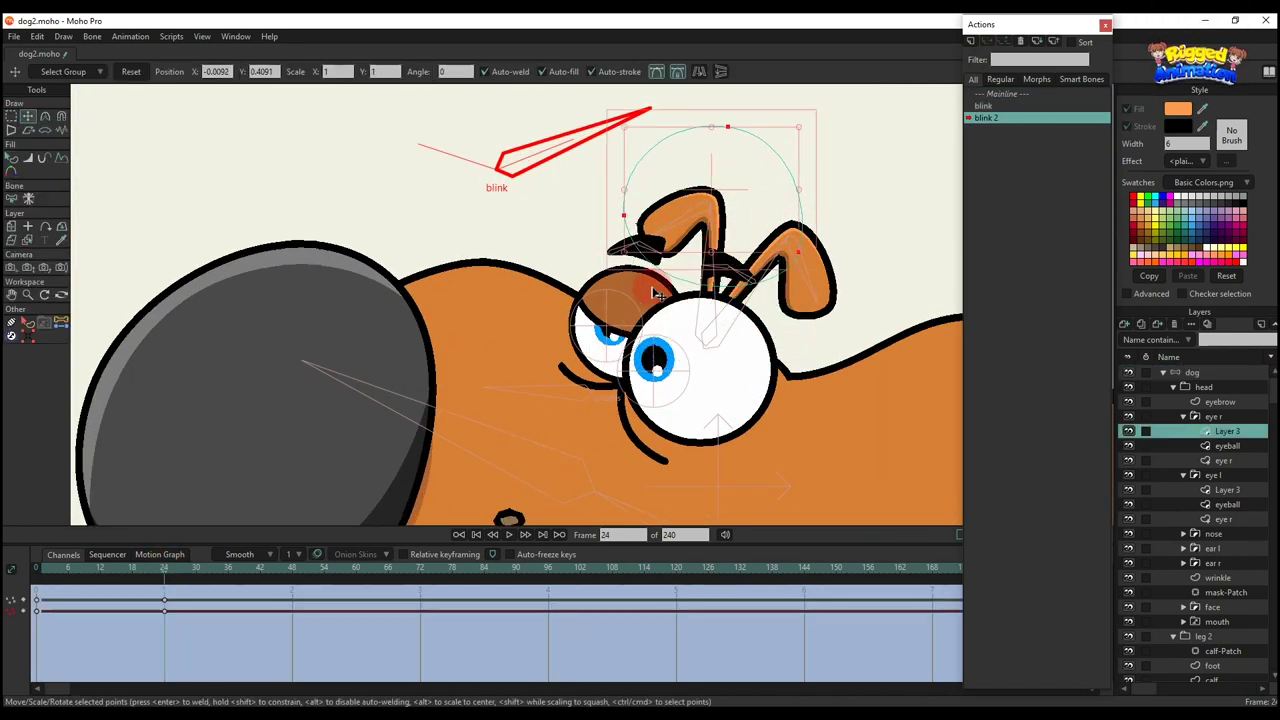
- Move the Layer 3 eyelid of eye l up until the eye is fully open, and return to the mainline with the dog layer selected
alt+right_click(650, 293)
key(g)
key(t)
drag(650, 292, 648, 222)
scroll(648, 222, down, 3)
key(q)
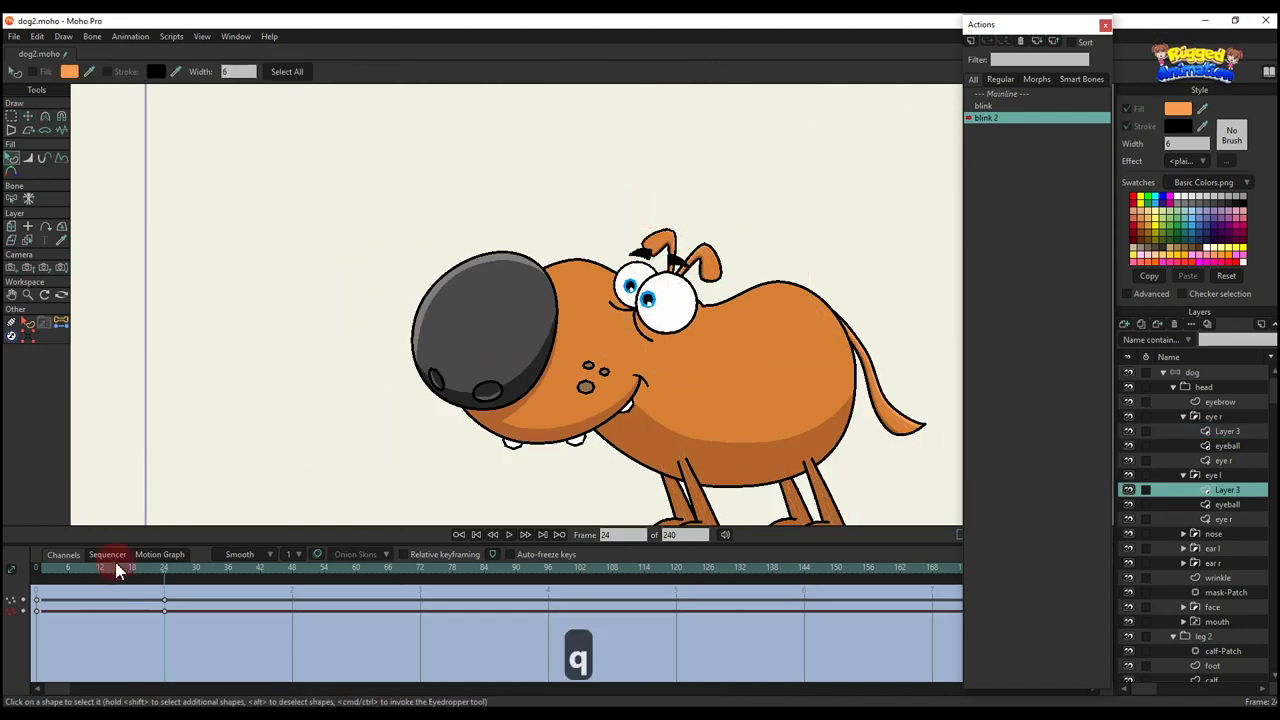
drag(36, 579, 98, 580)
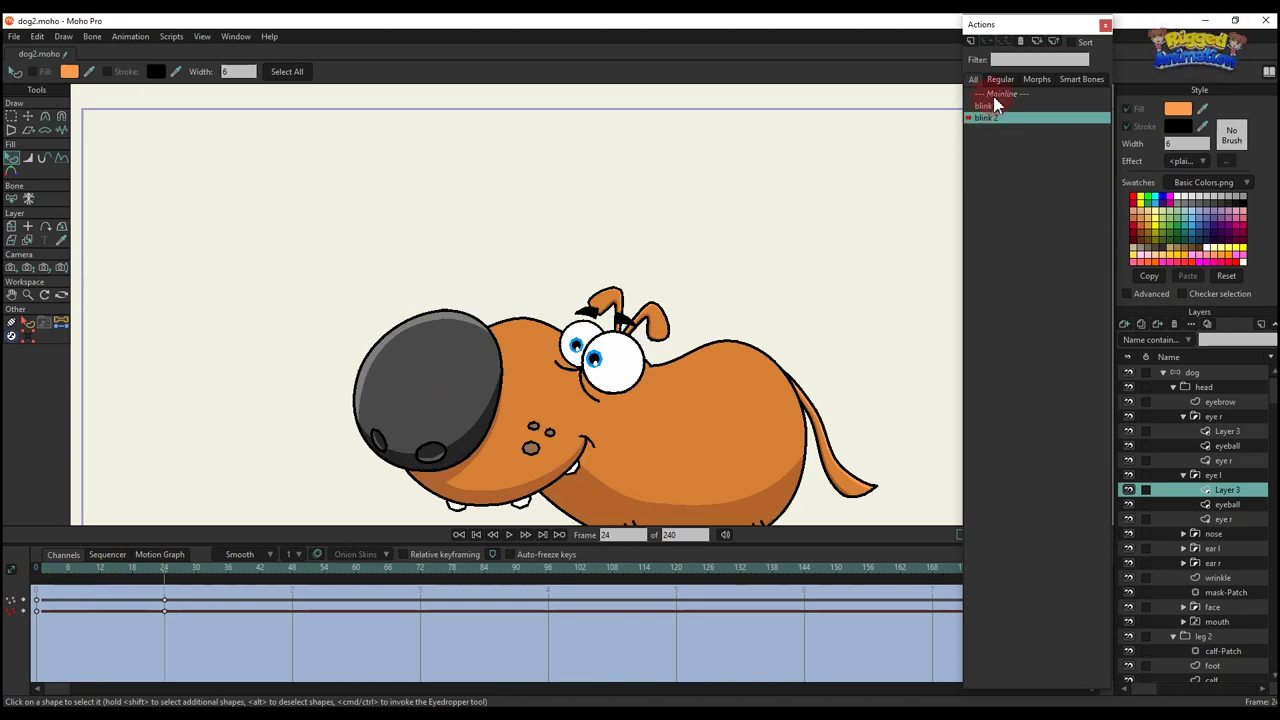
double_click(997, 95)
click(1199, 373)
scroll(725, 343, down, 3)
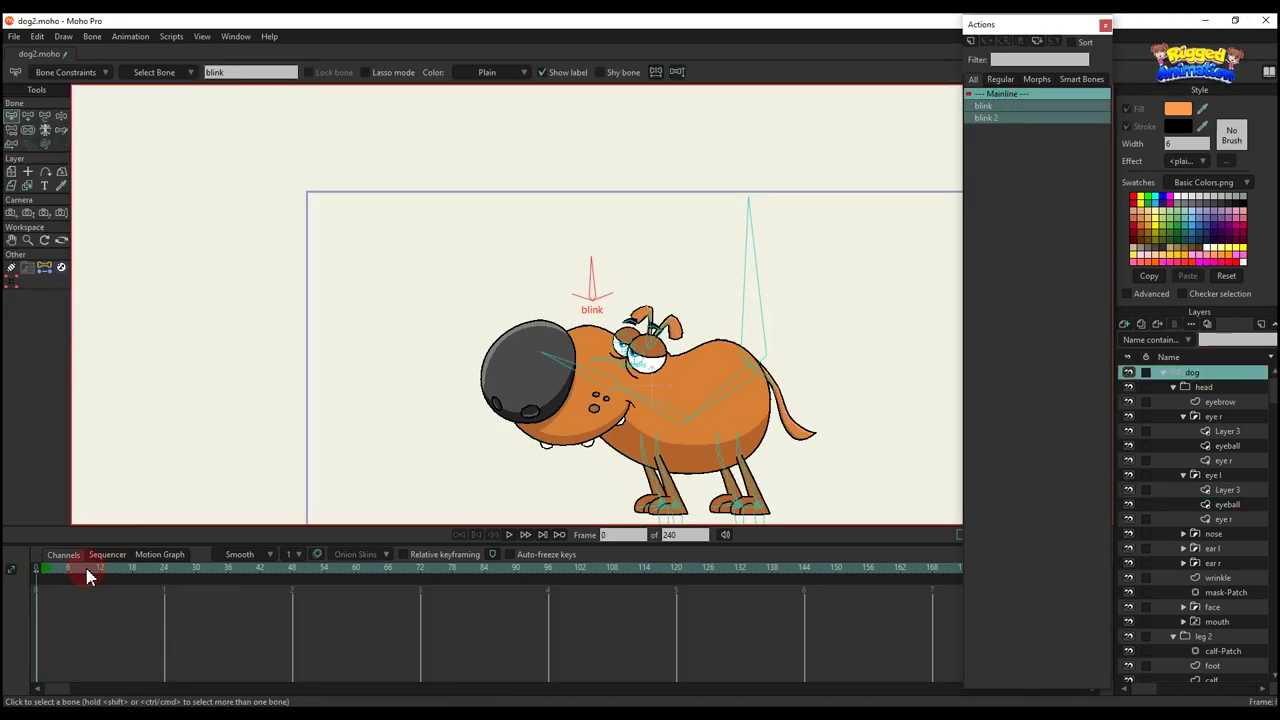
- Test the blink bone by rotating it at frame 5, delete the test keyframes and return to frame 0
click(63, 570)
key(t)
drag(590, 282, 680, 262)
drag(182, 634, 7, 527)
key(BackSpace)
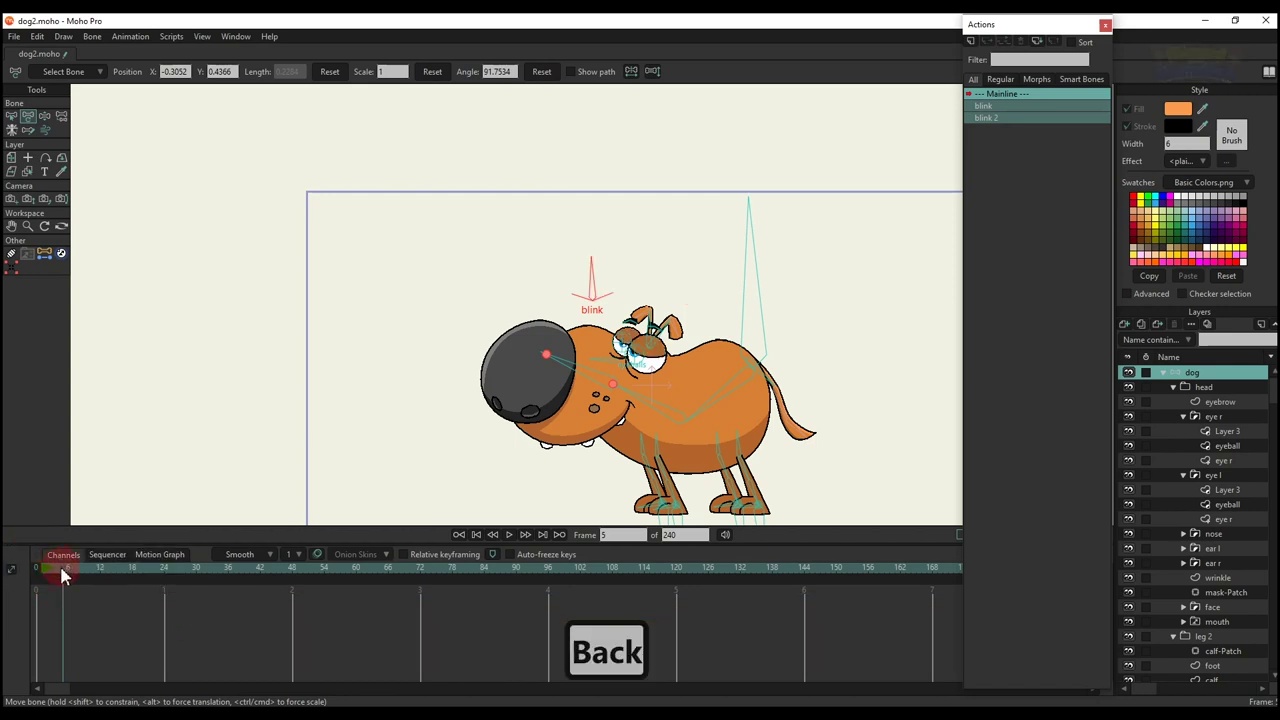
drag(63, 572, 8, 566)
drag(269, 466, 260, 400)
scroll(440, 234, up, 2)
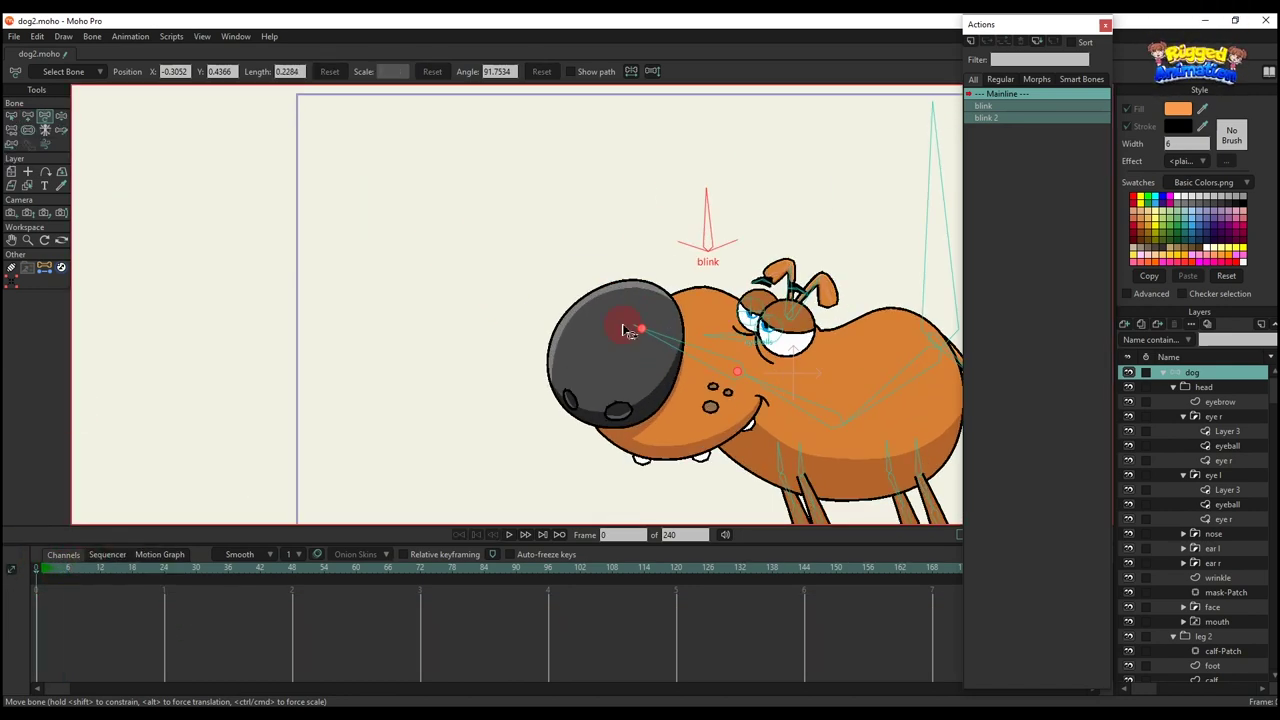
- Examine the mouth switch group by expanding it and comparing its sublayers none and 1 on the dog
ctrl+alt+click(690, 413)
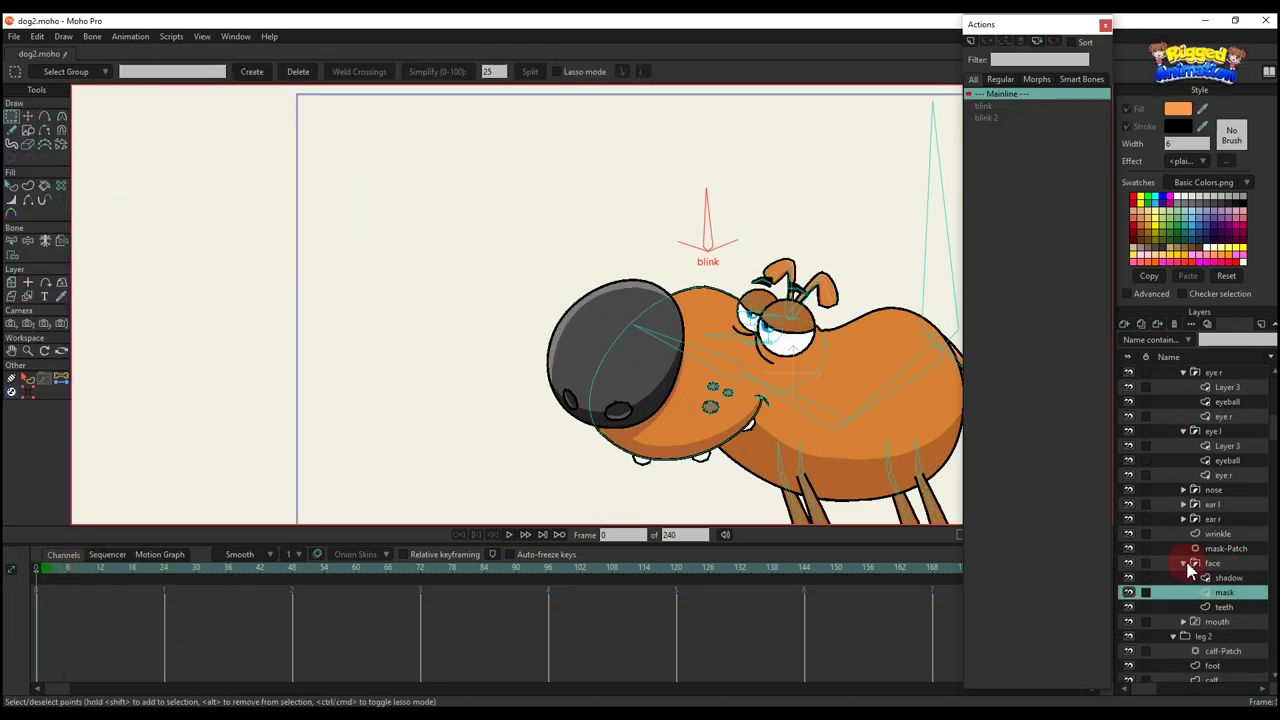
click(1184, 564)
click(1184, 579)
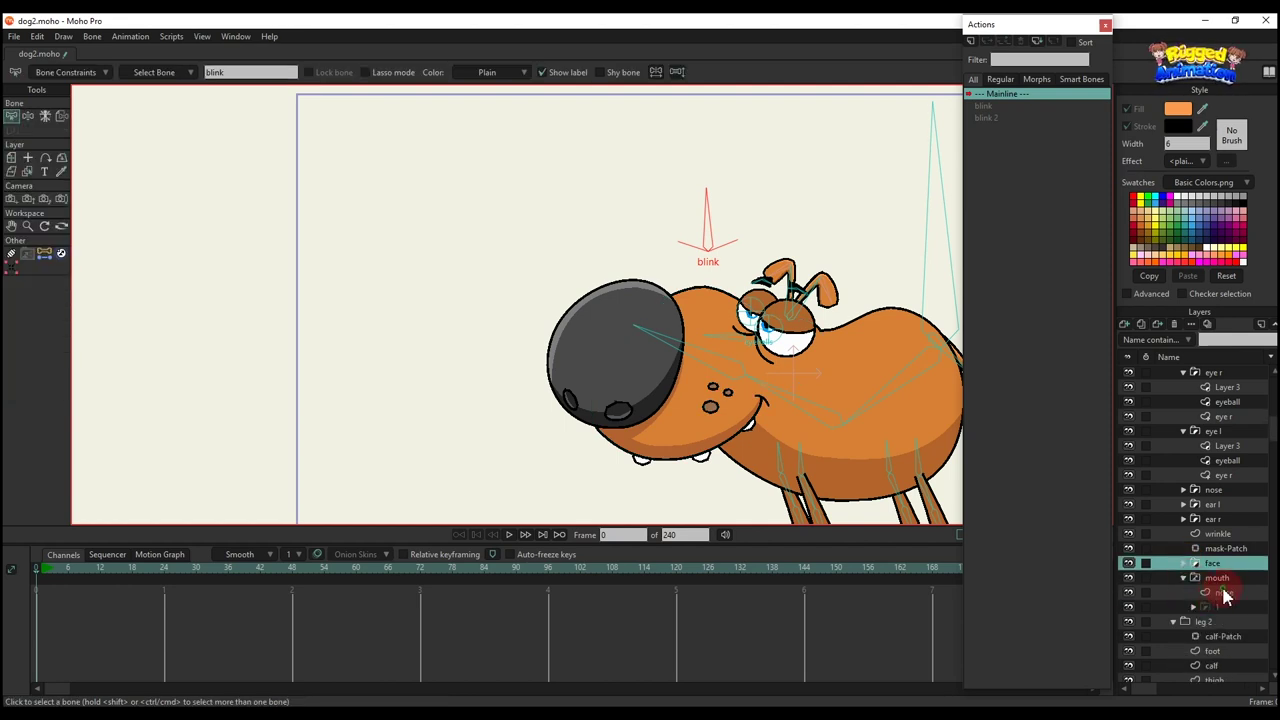
click(1224, 593)
click(1226, 609)
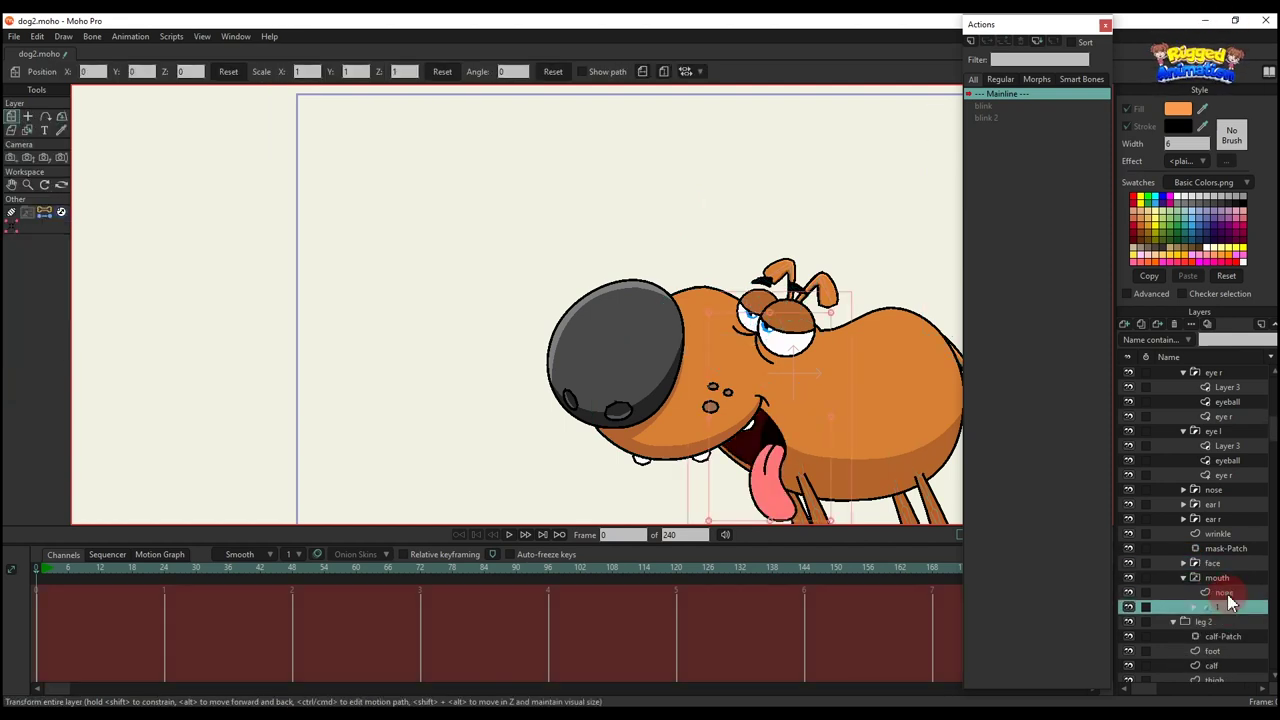
click(1227, 596)
scroll(712, 384, down, 5)
drag(735, 398, 680, 366)
scroll(678, 366, up, 4)
click(1222, 607)
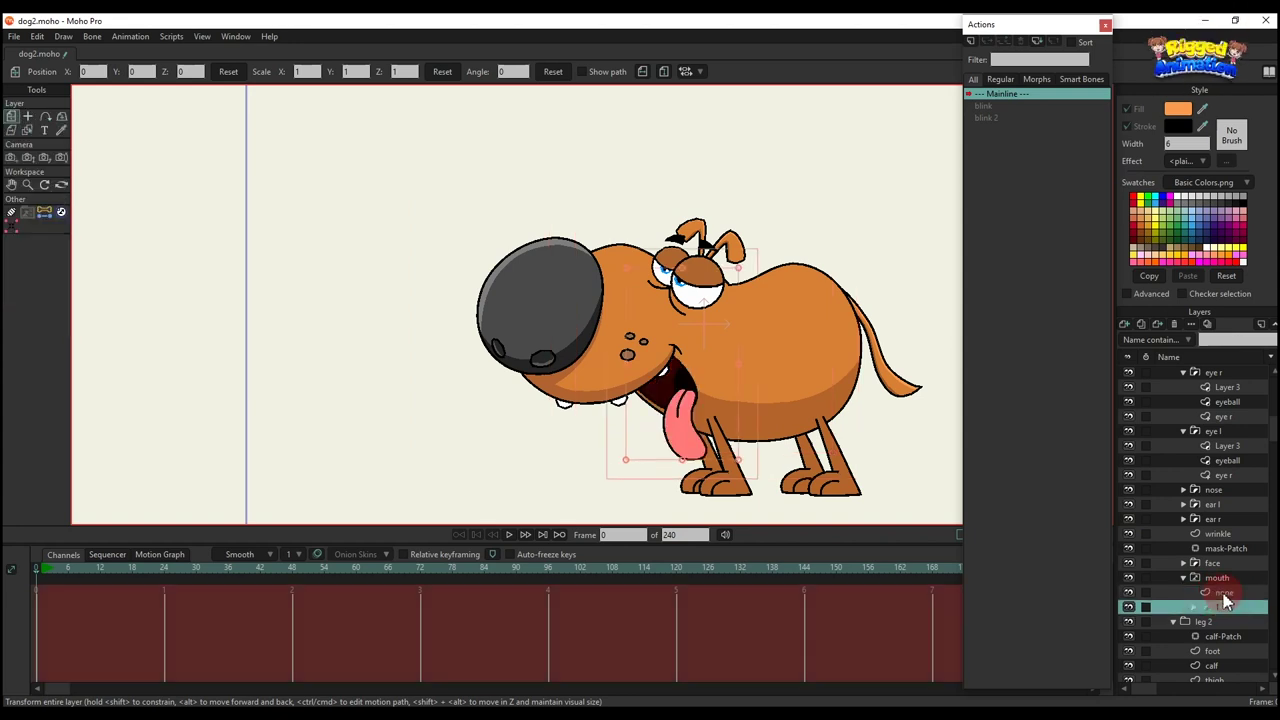
click(1222, 593)
click(1222, 606)
click(1226, 592)
click(1217, 578)
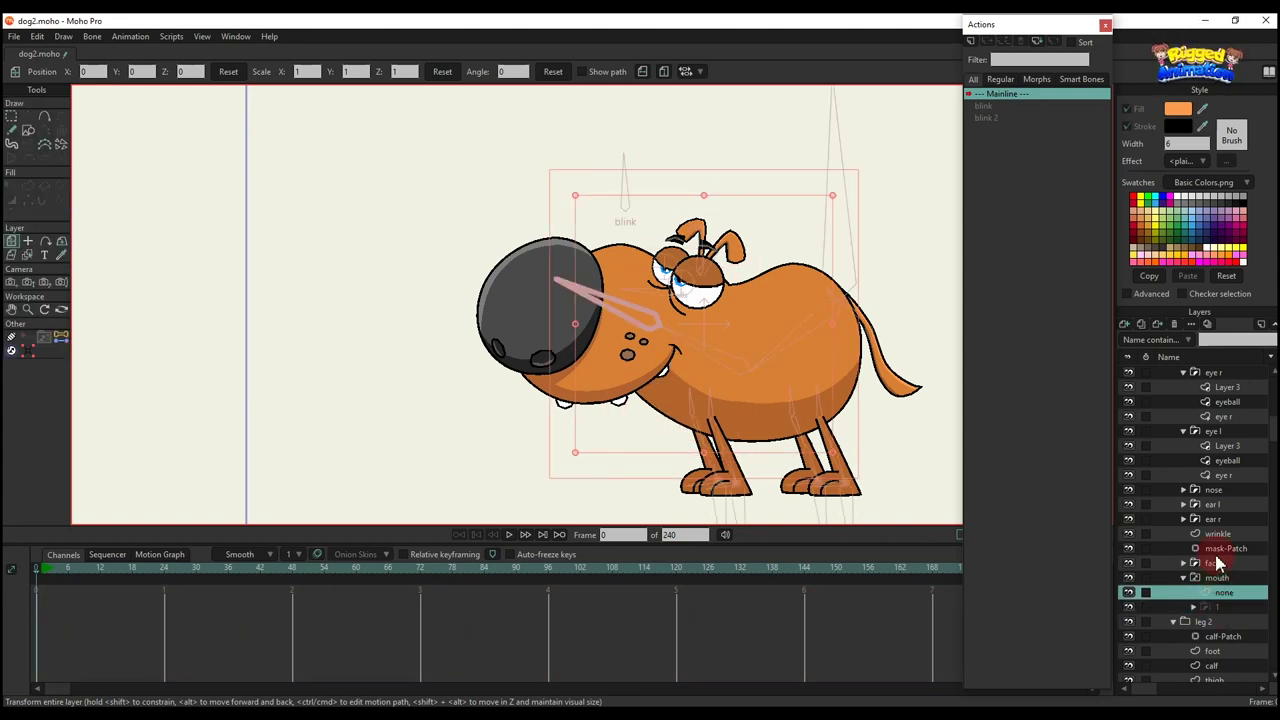
scroll(1190, 416, up, 2)
- On the dog layer, add a separate upright bone in front of the dog's chin with no parent bone
click(1194, 373)
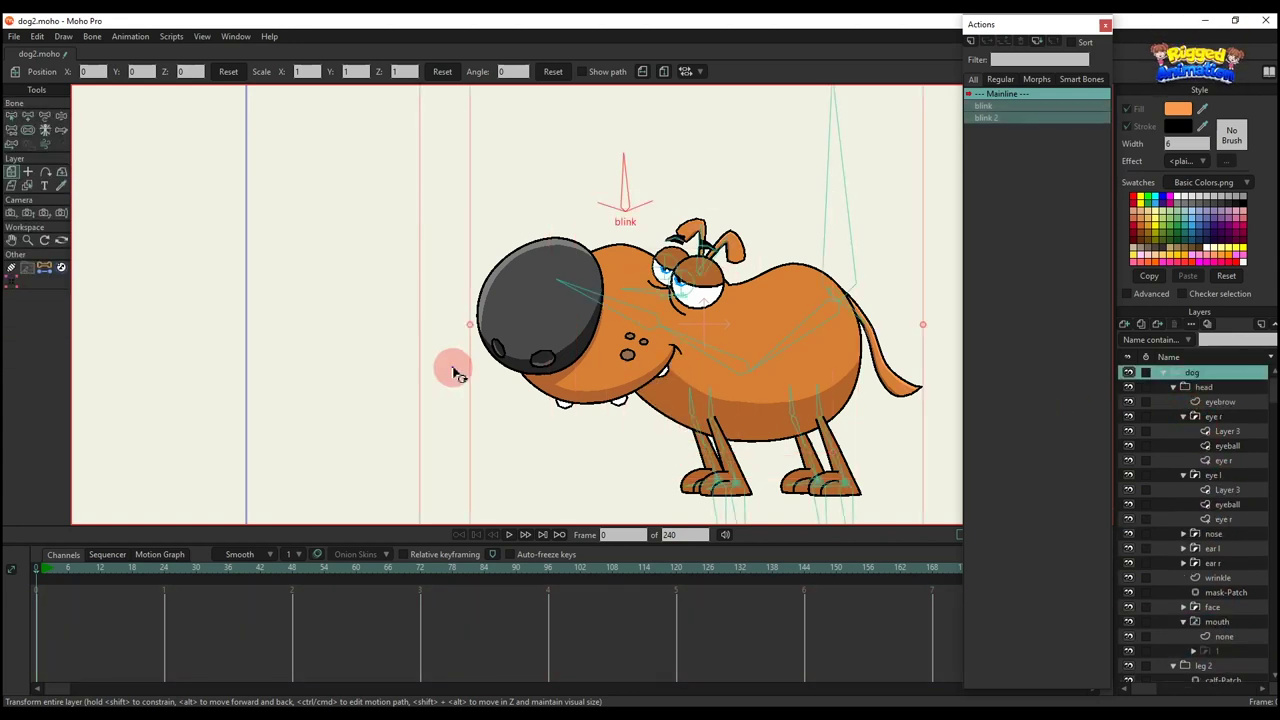
key(b)
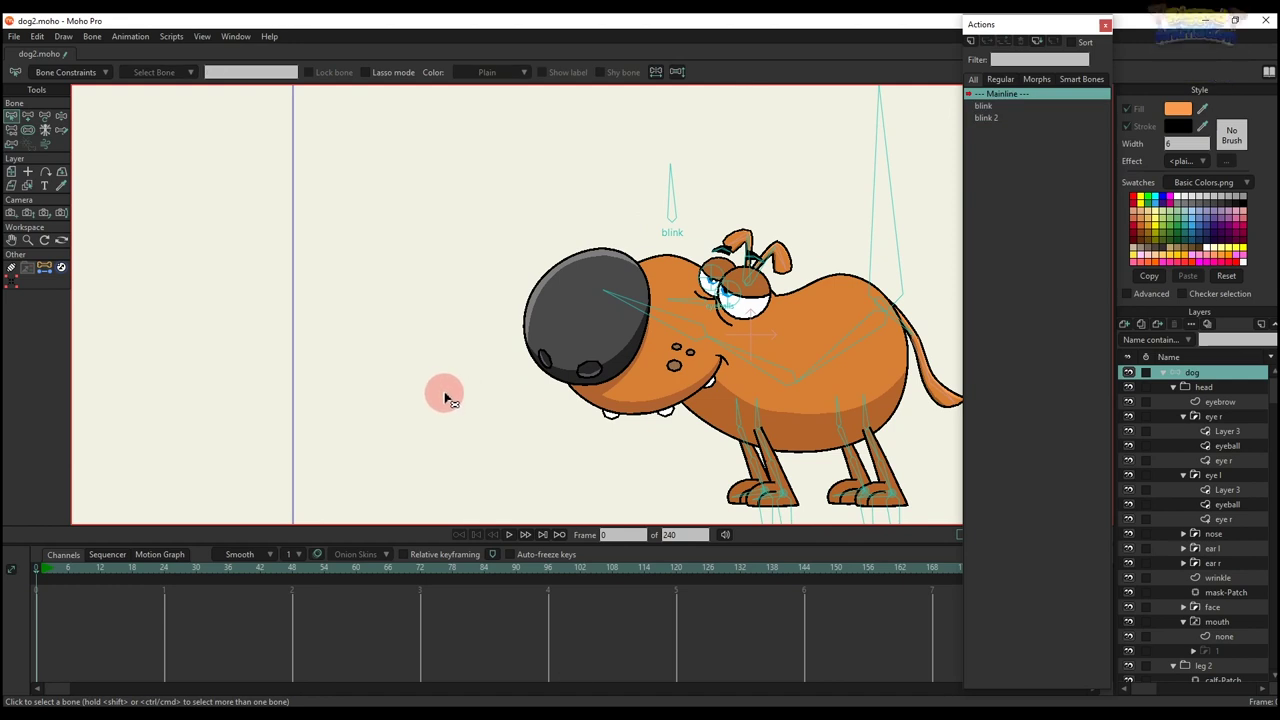
key(a)
drag(497, 410, 500, 376)
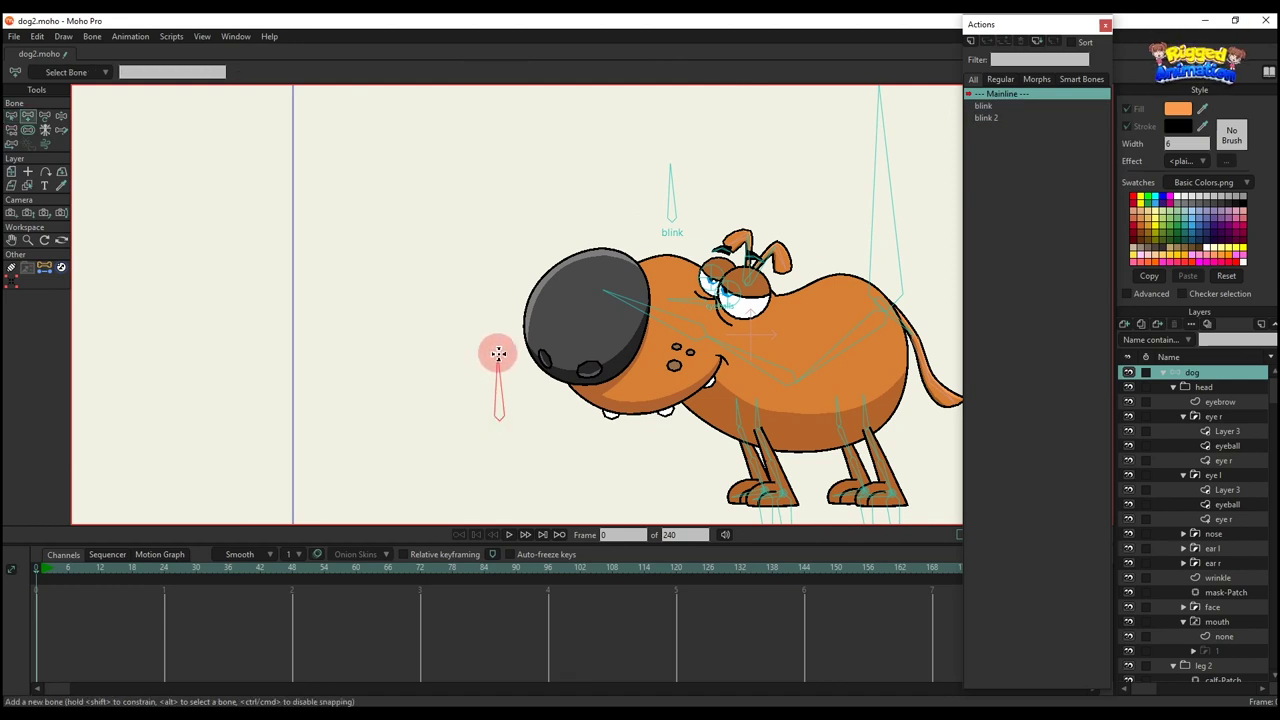
key(s)
key(b)
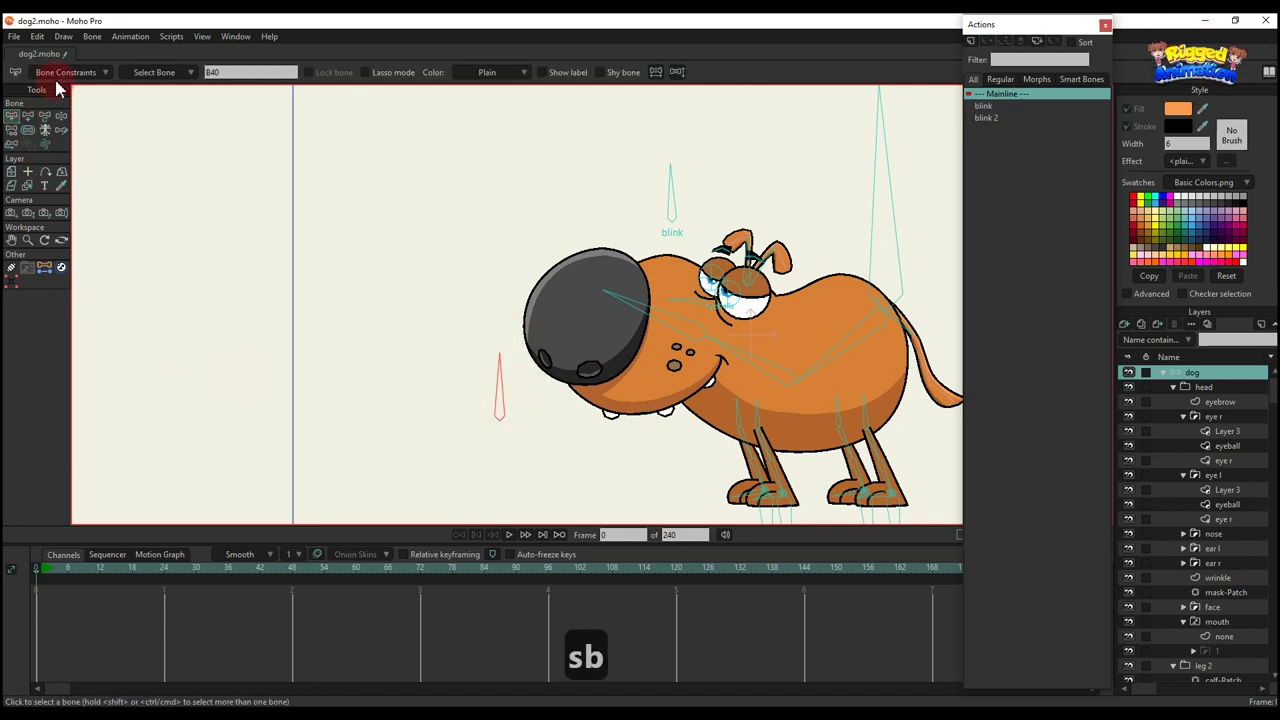
- Enable angle constraints from 0 to 70 degrees on the new bone, name it mouth and show its label
click(60, 73)
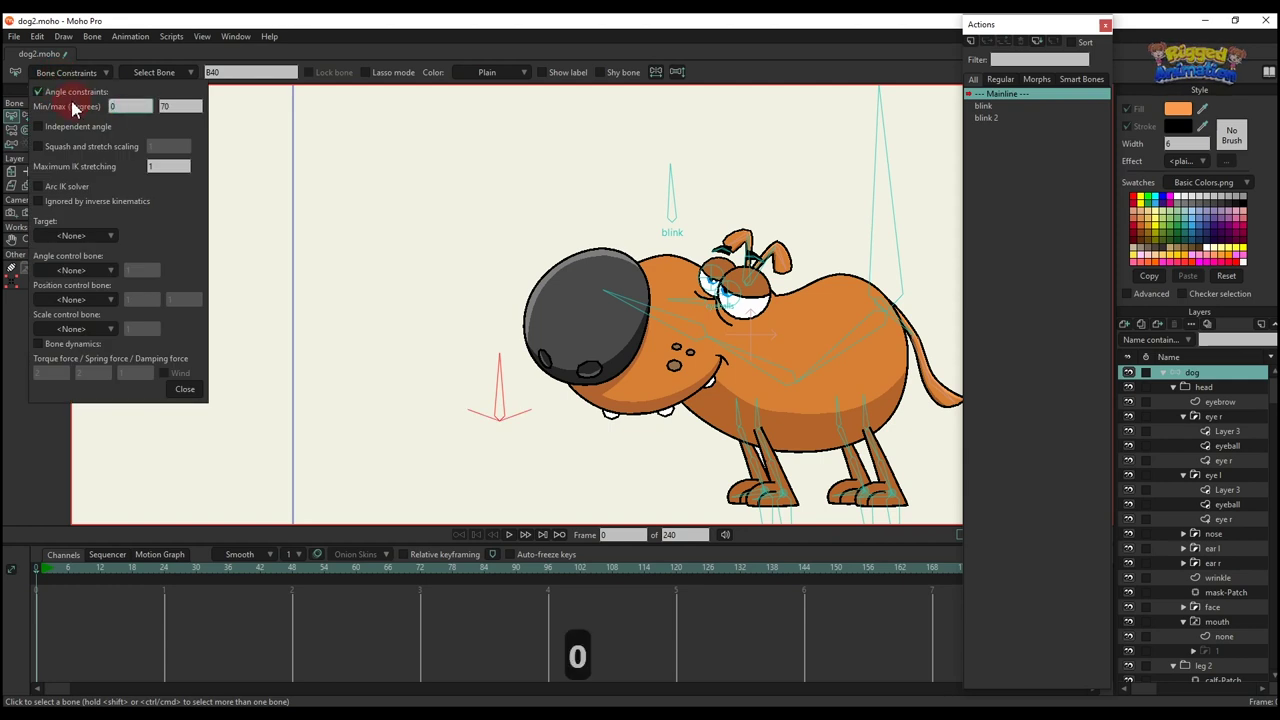
click(185, 390)
click(268, 105)
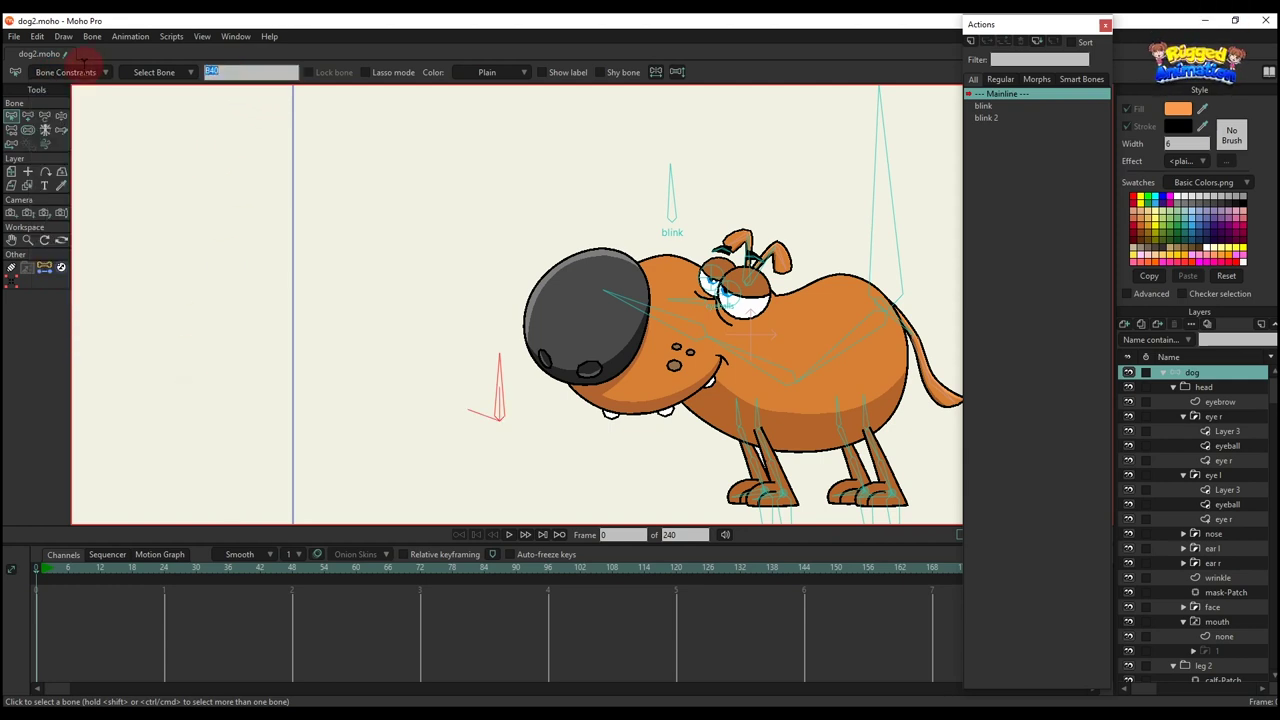
text(mouth)
key(Return)
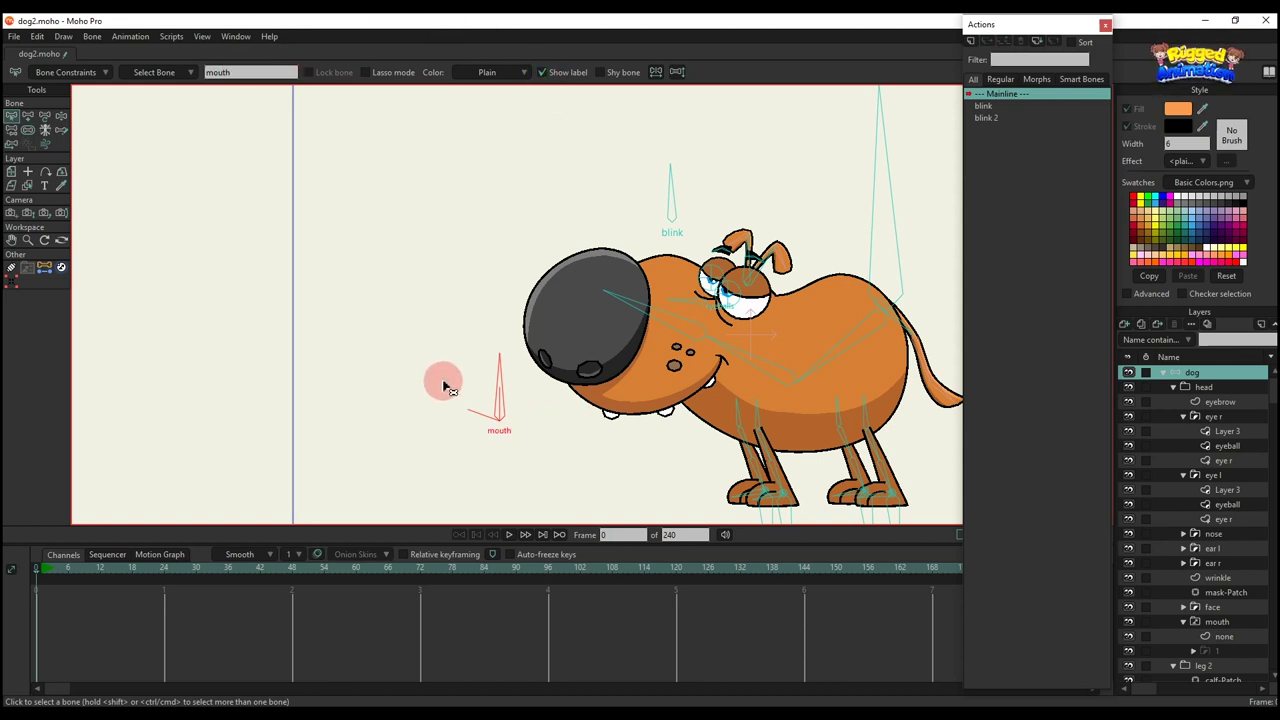
- Create a smart bone action named mouth and rotate the mouth bone counterclockwise to its limit at frame 24
click(970, 42)
text(mouth)
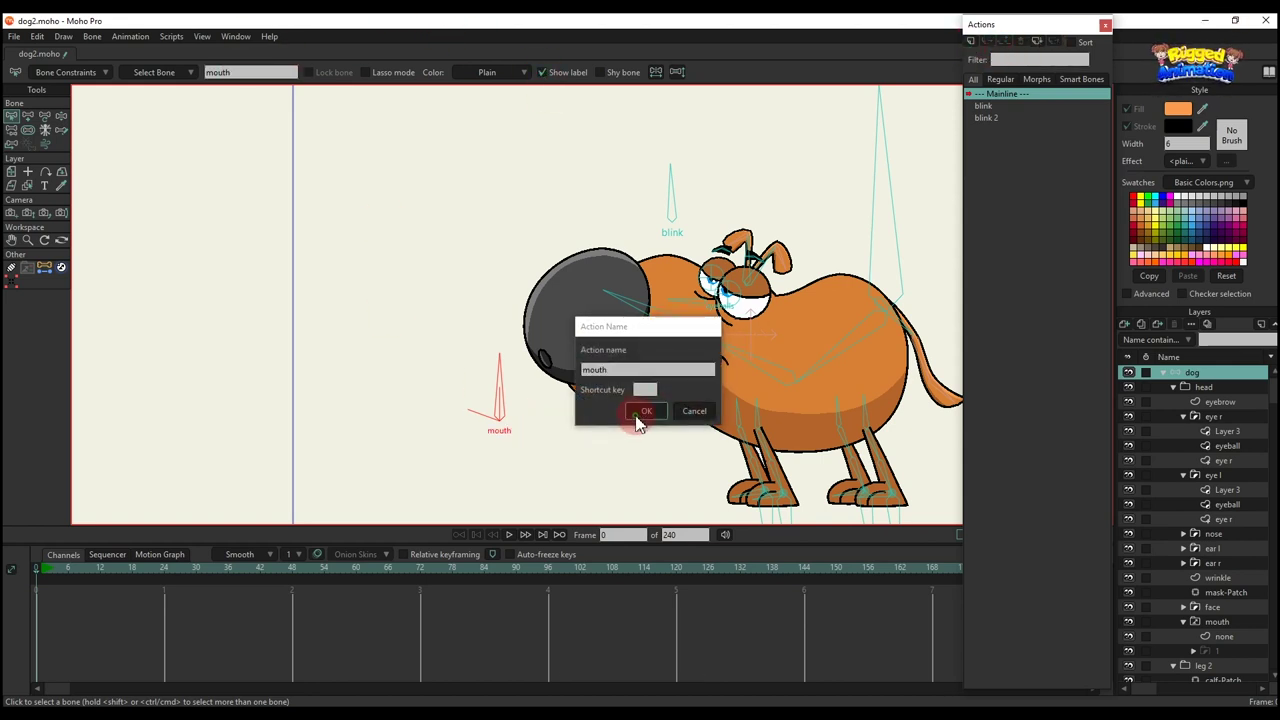
click(643, 409)
key(t)
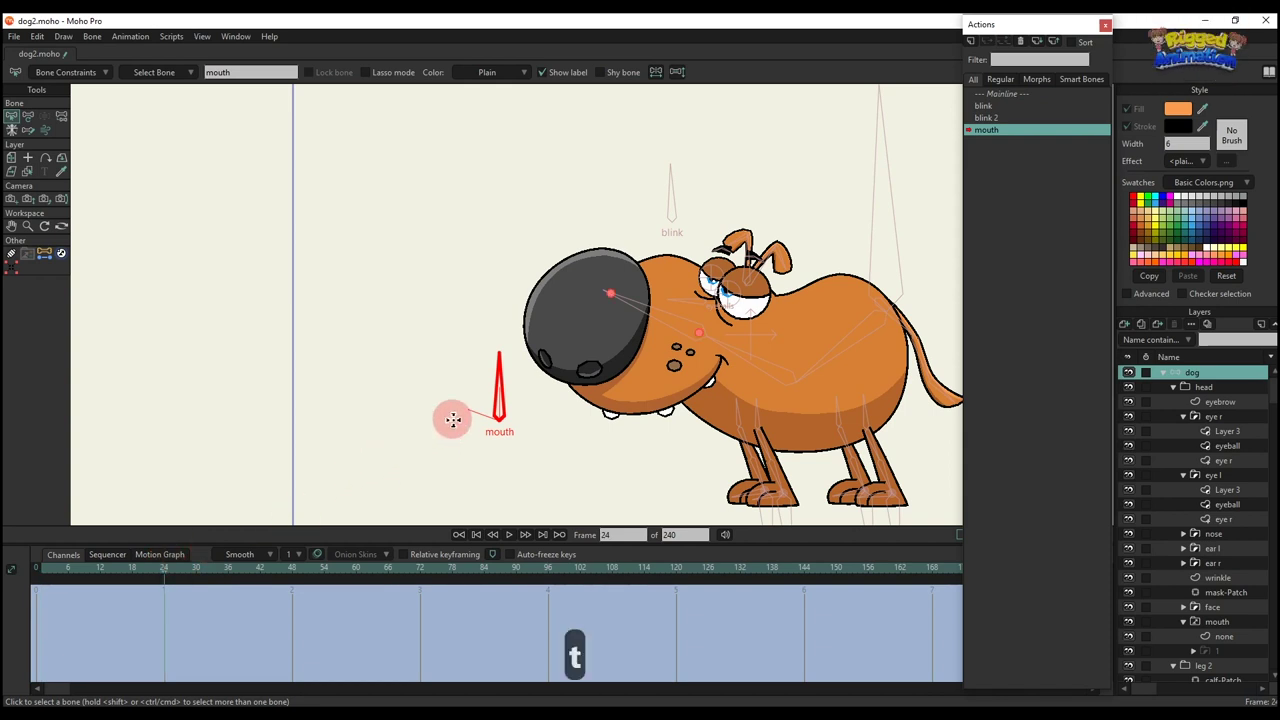
drag(449, 420, 437, 400)
- Switch the mouth group to sublayer 1 at frame 24, scrub to check the switch, and return to the mainline
scroll(1236, 636, down, 1)
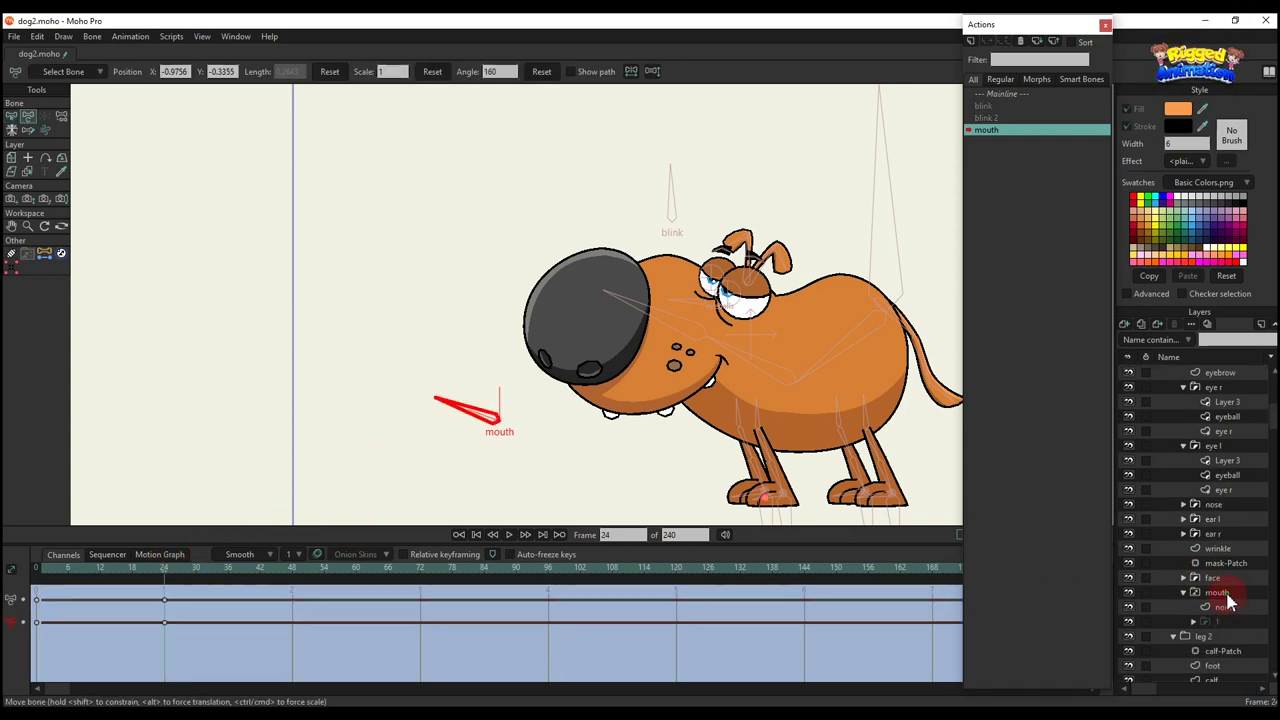
right_click(1227, 596)
click(1218, 604)
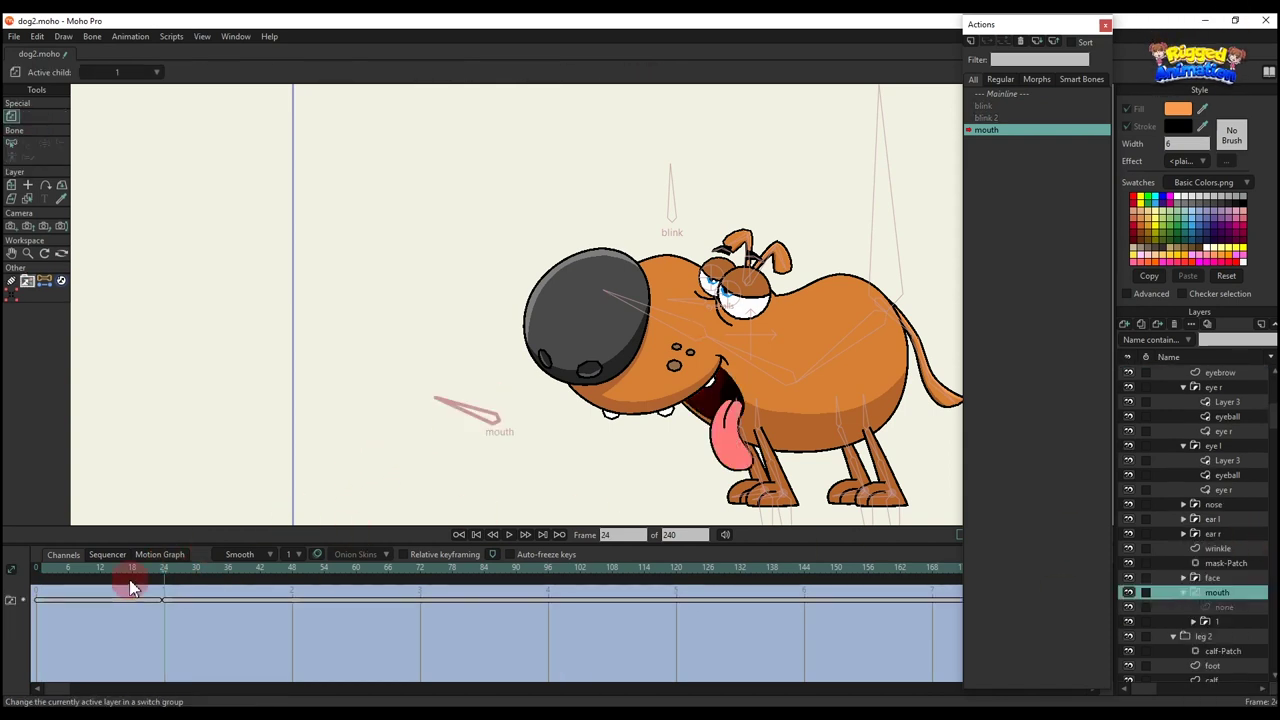
drag(100, 570, 36, 590)
click(165, 603)
drag(165, 603, 278, 602)
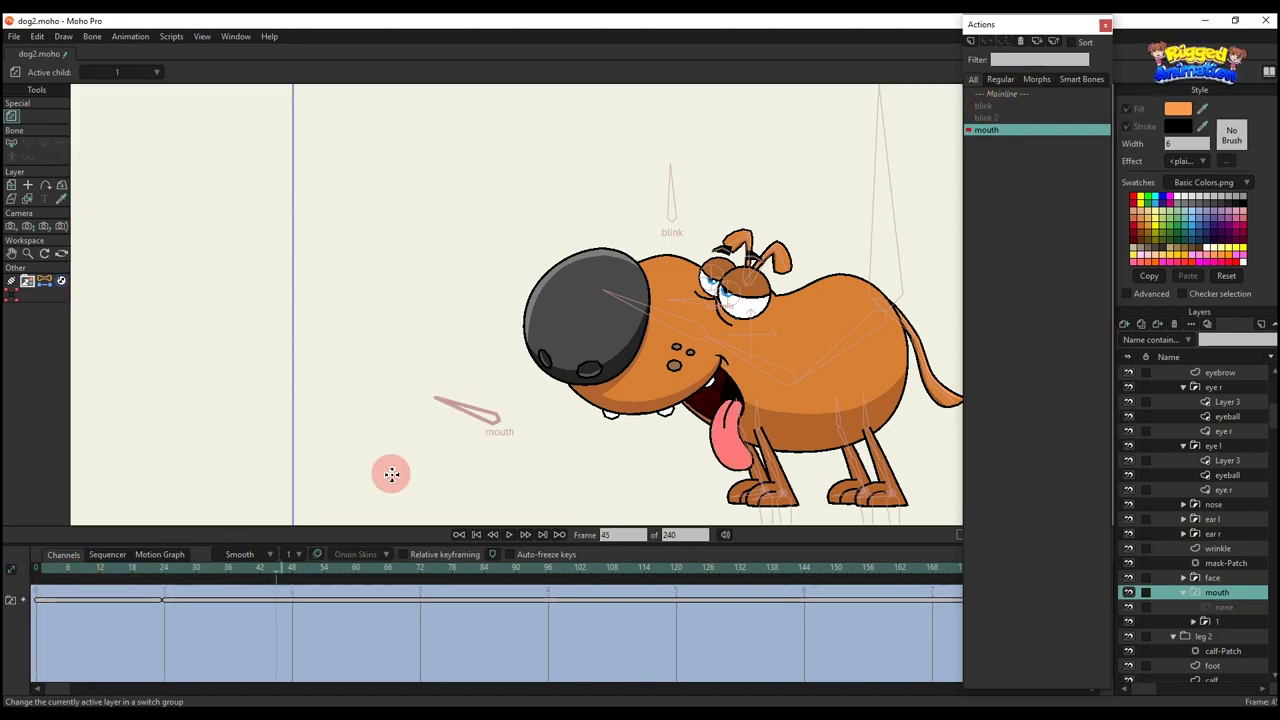
click(1003, 94)
click(103, 477)
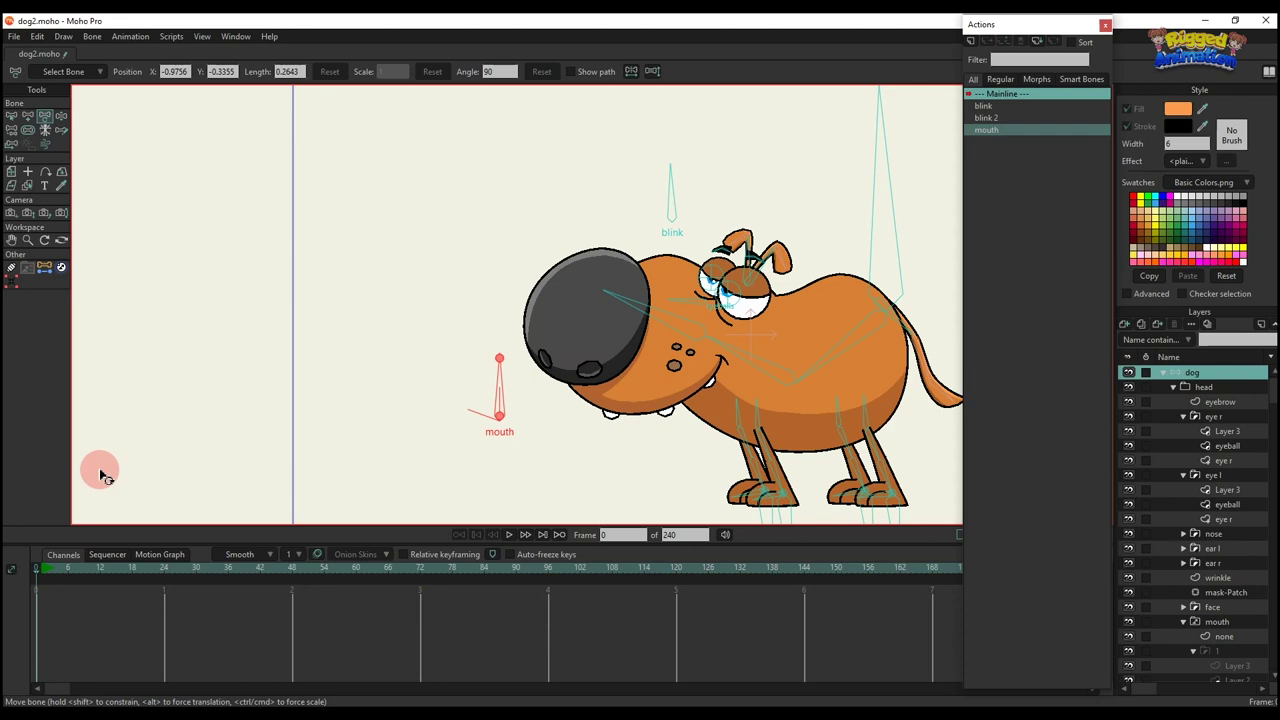
- Test the mouth bone by rotating it at frame 5, delete the test keyframes and return to frame 0
click(62, 576)
drag(506, 405, 501, 396)
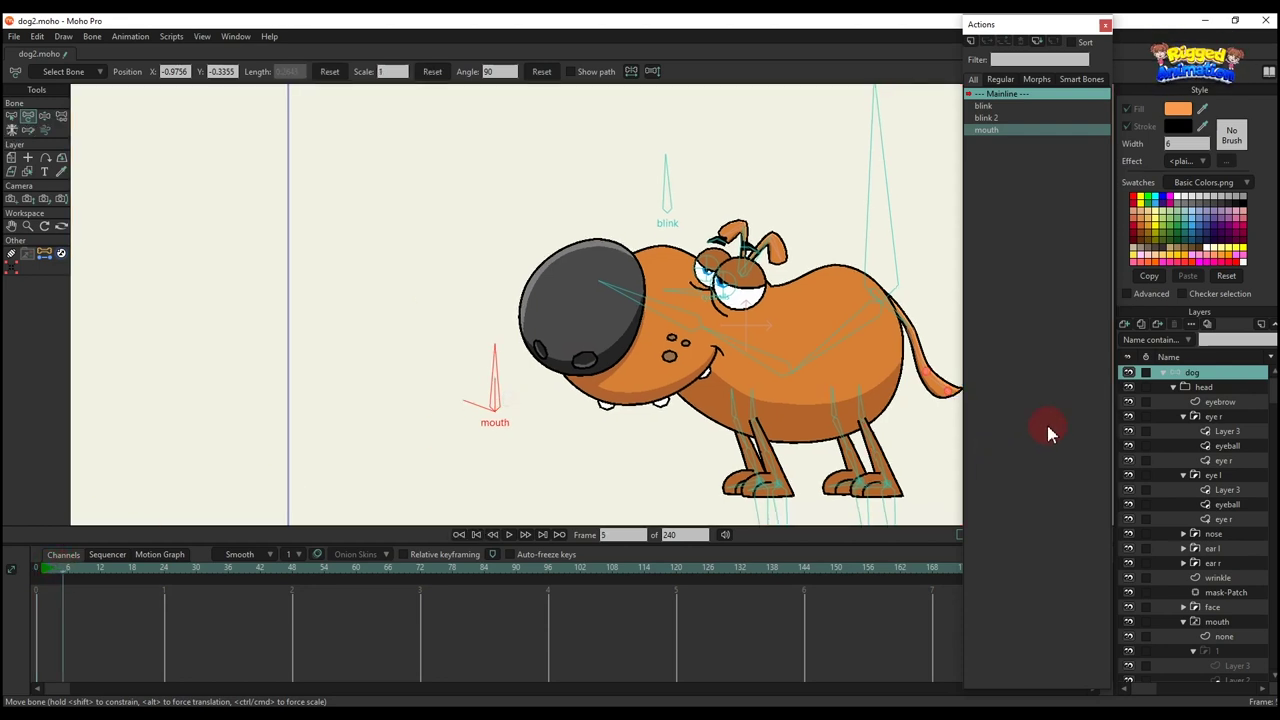
click(1160, 372)
drag(406, 403, 326, 500)
drag(190, 626, 22, 536)
key(BackSpace)
click(27, 570)
- Rotate the mouth bone counterclockwise at frame 6 to open the mouth, and select the tongue's Layer 3 at frame 0
click(68, 568)
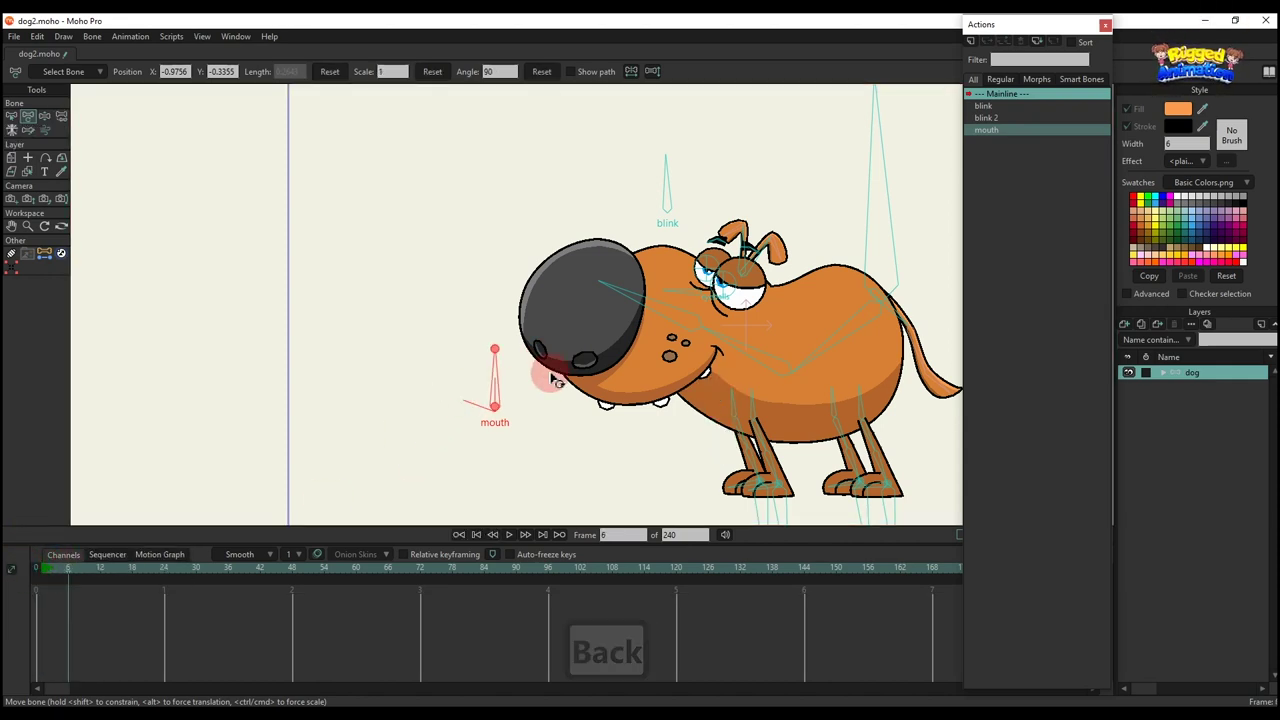
drag(501, 364, 424, 456)
scroll(736, 393, up, 2)
alt+right_click(726, 428)
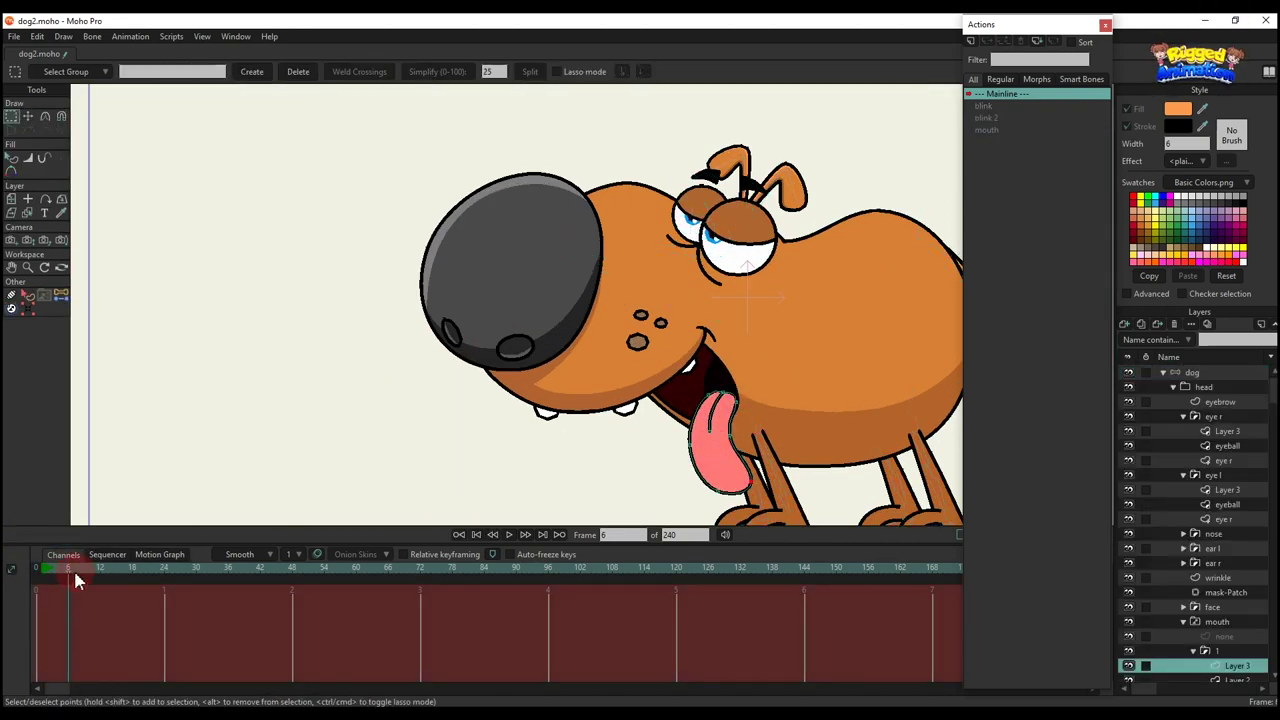
click(36, 568)
scroll(640, 400, up, 4)
drag(590, 340, 449, 288)
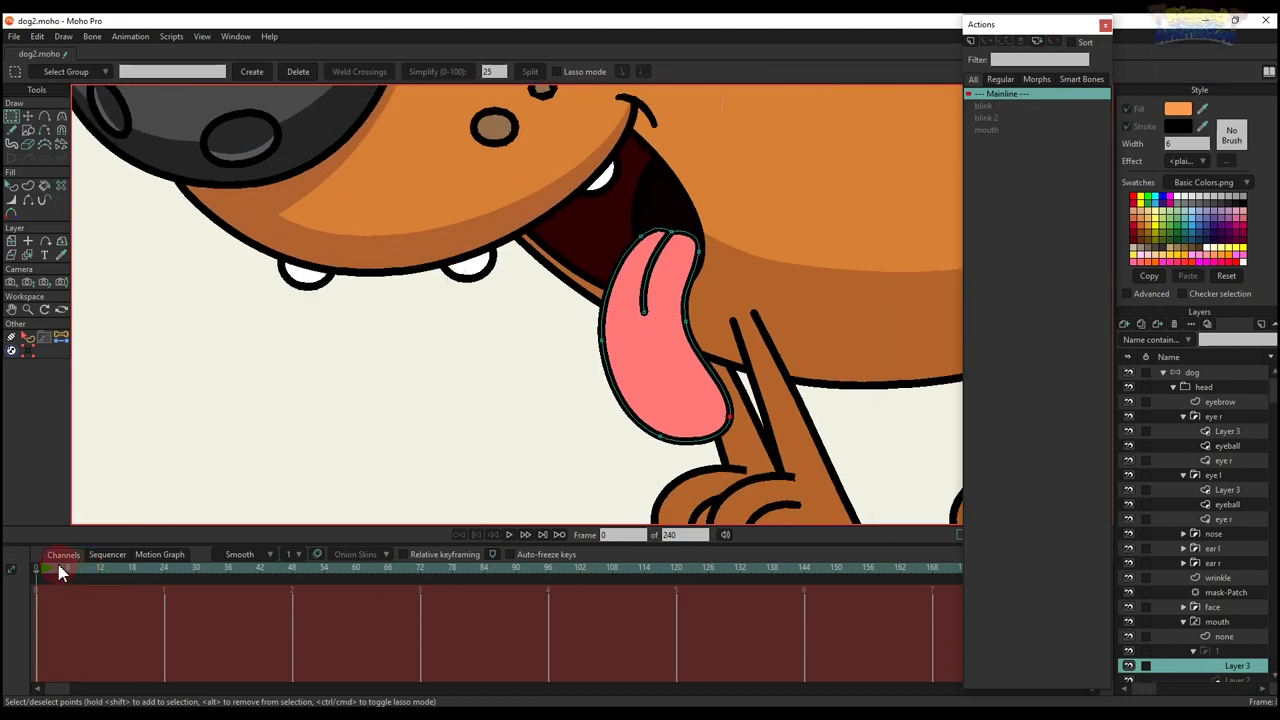
- Keyframe the tongue's points at frame 3 and move its lower points toward the dog's front to swing the tip forward
click(55, 572)
key(ctrl+f)
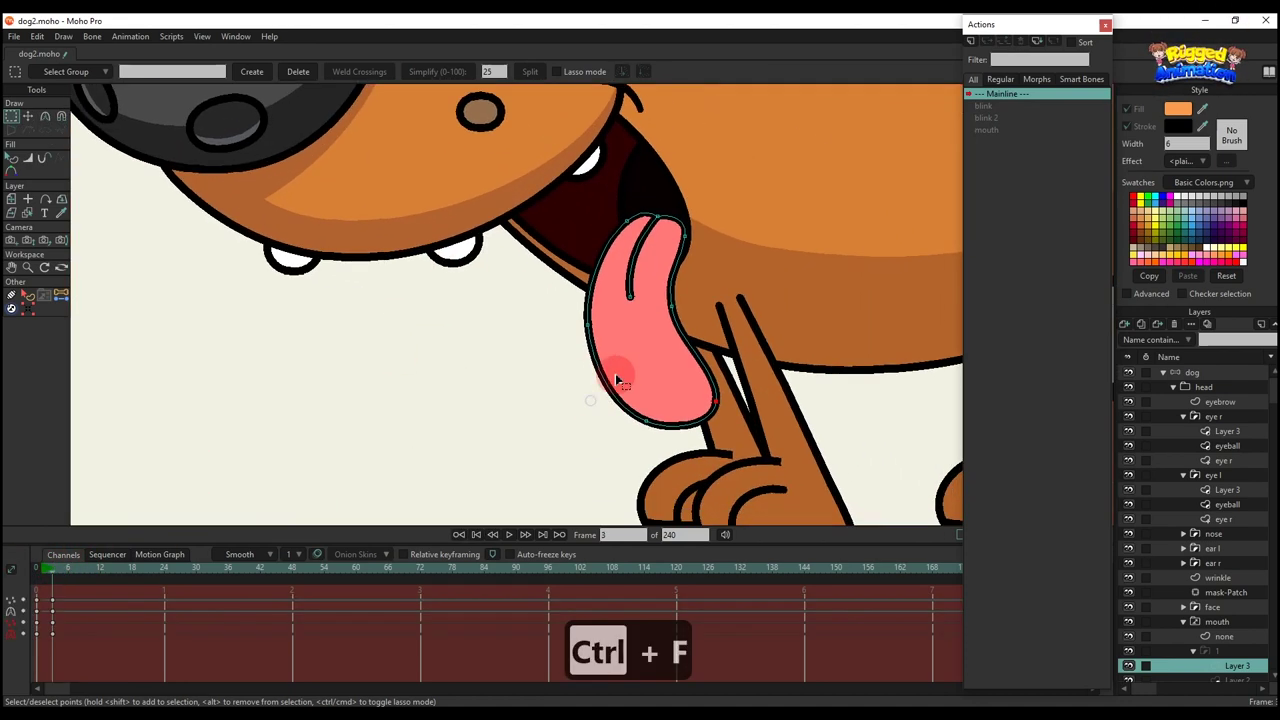
key(t)
drag(630, 421, 535, 388)
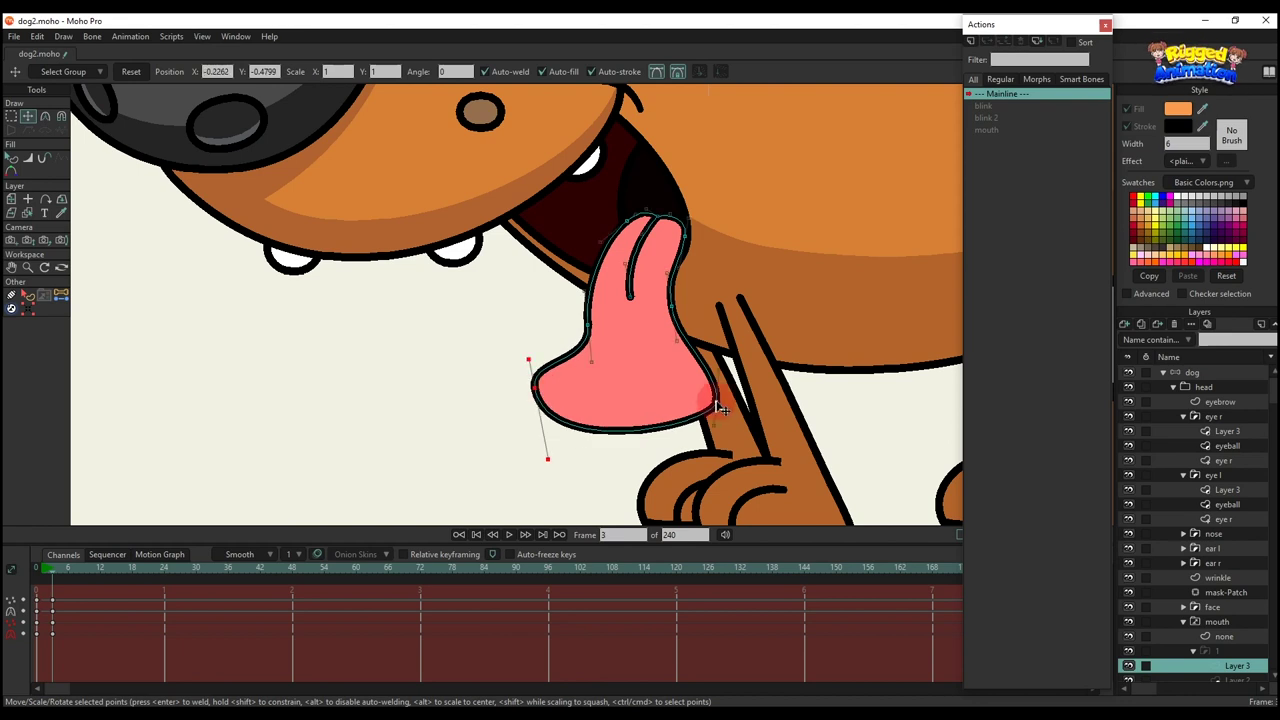
drag(716, 402, 625, 417)
drag(536, 390, 543, 348)
drag(511, 456, 523, 463)
drag(614, 444, 601, 463)
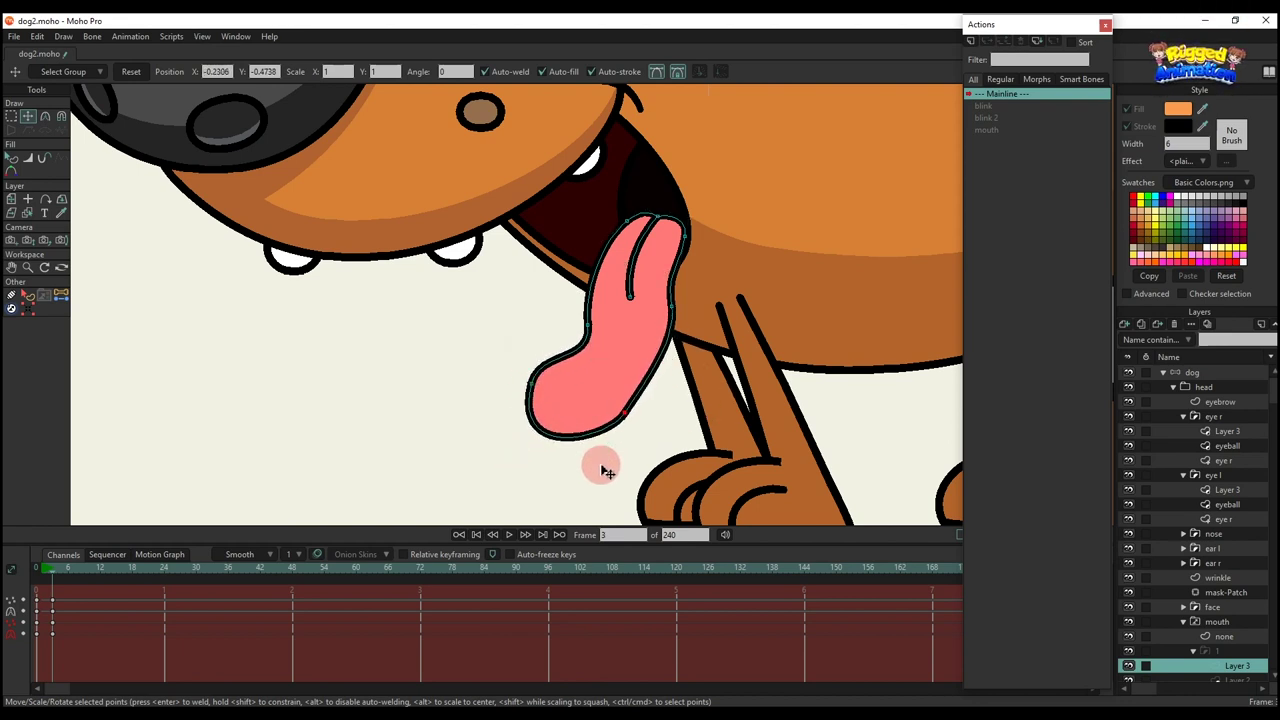
- Smooth the swung tongue's outline at frame 3 and bend its centre line to follow the new shape
drag(656, 388, 668, 385)
drag(593, 363, 524, 440)
drag(532, 352, 534, 347)
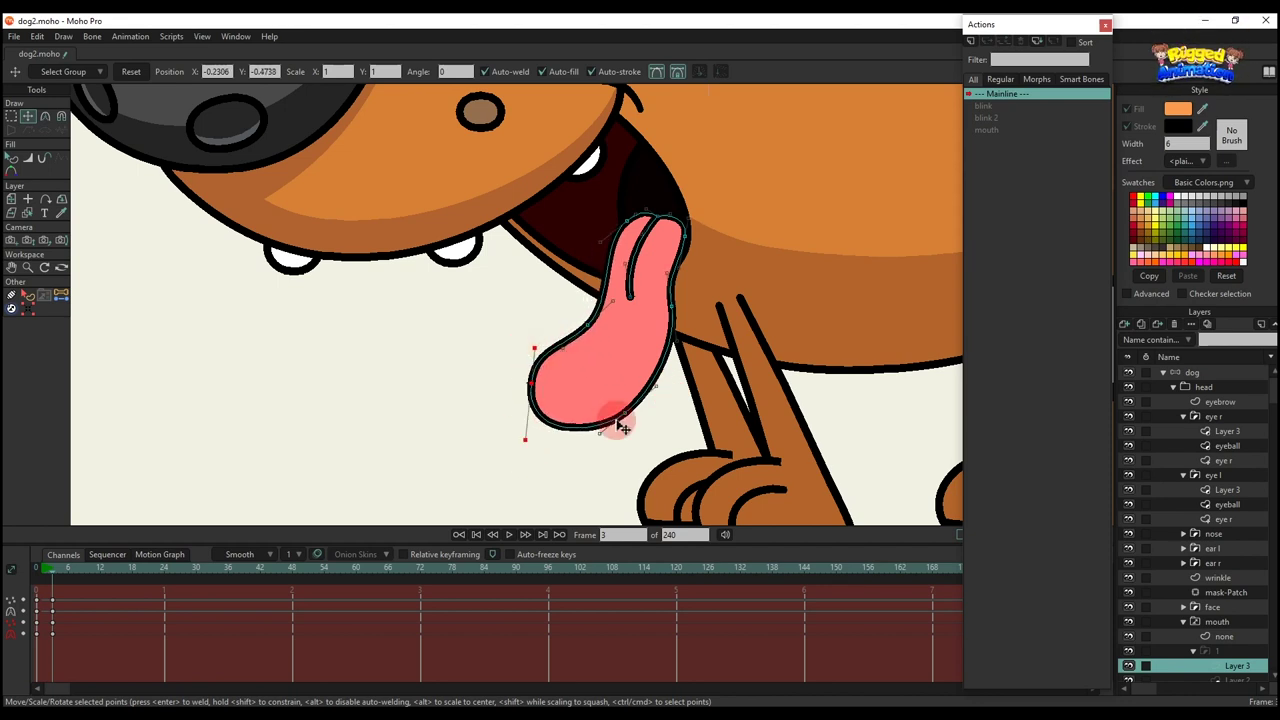
click(672, 348)
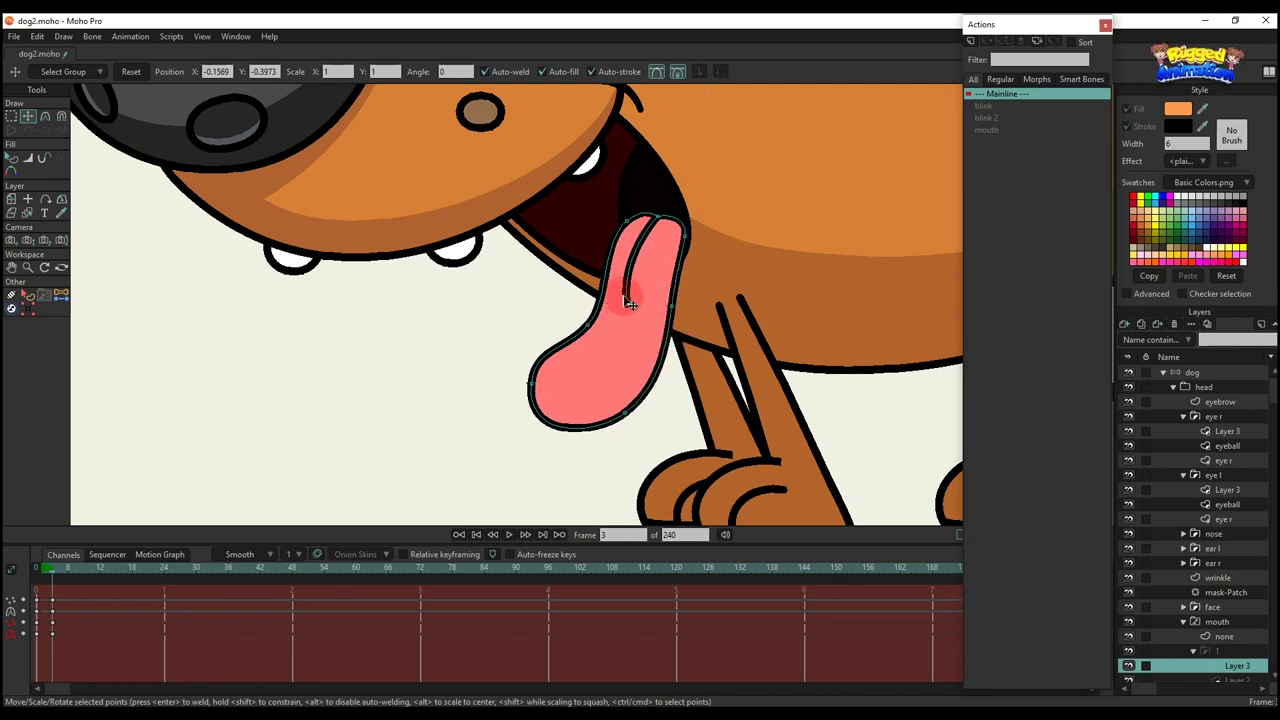
drag(629, 303, 651, 269)
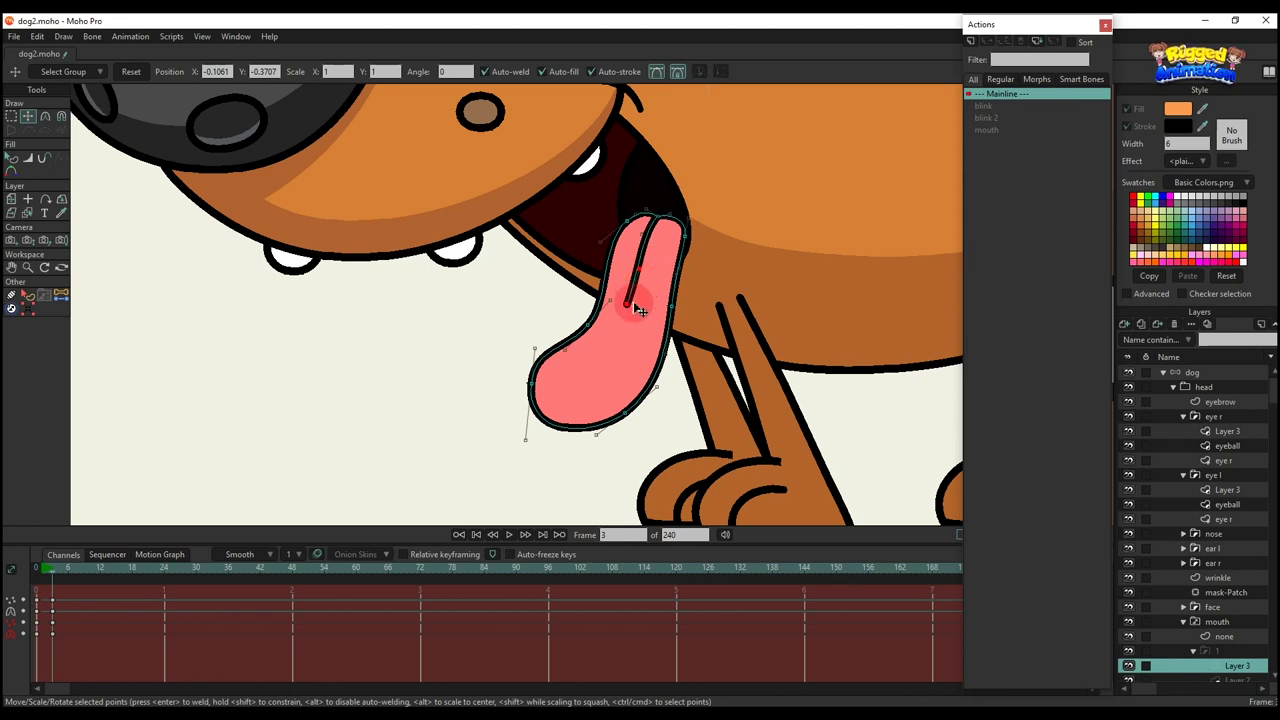
scroll(640, 310, down, 5)
- Copy the tongue's starting keyframes to frame 6 and set the pasted keys to Cycle interpolation
key(q)
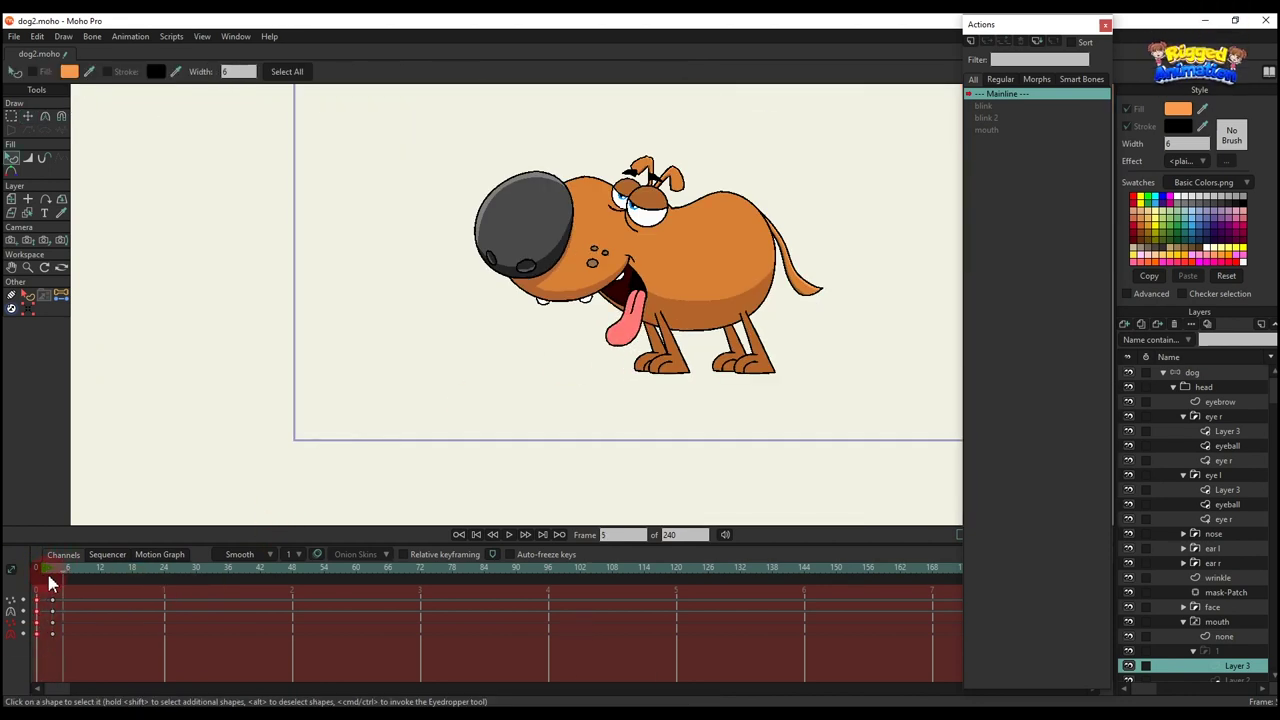
key(ctrl+c)
click(68, 571)
key(ctrl+v)
right_click(70, 606)
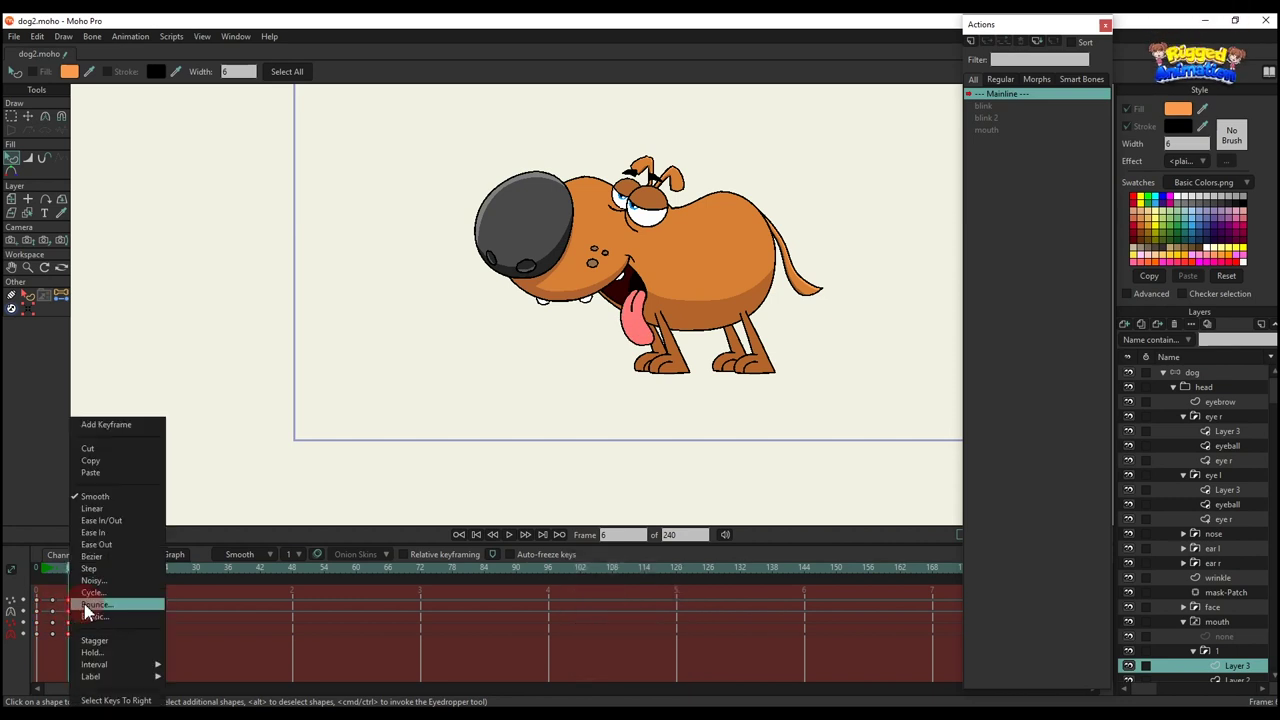
click(95, 605)
click(746, 64)
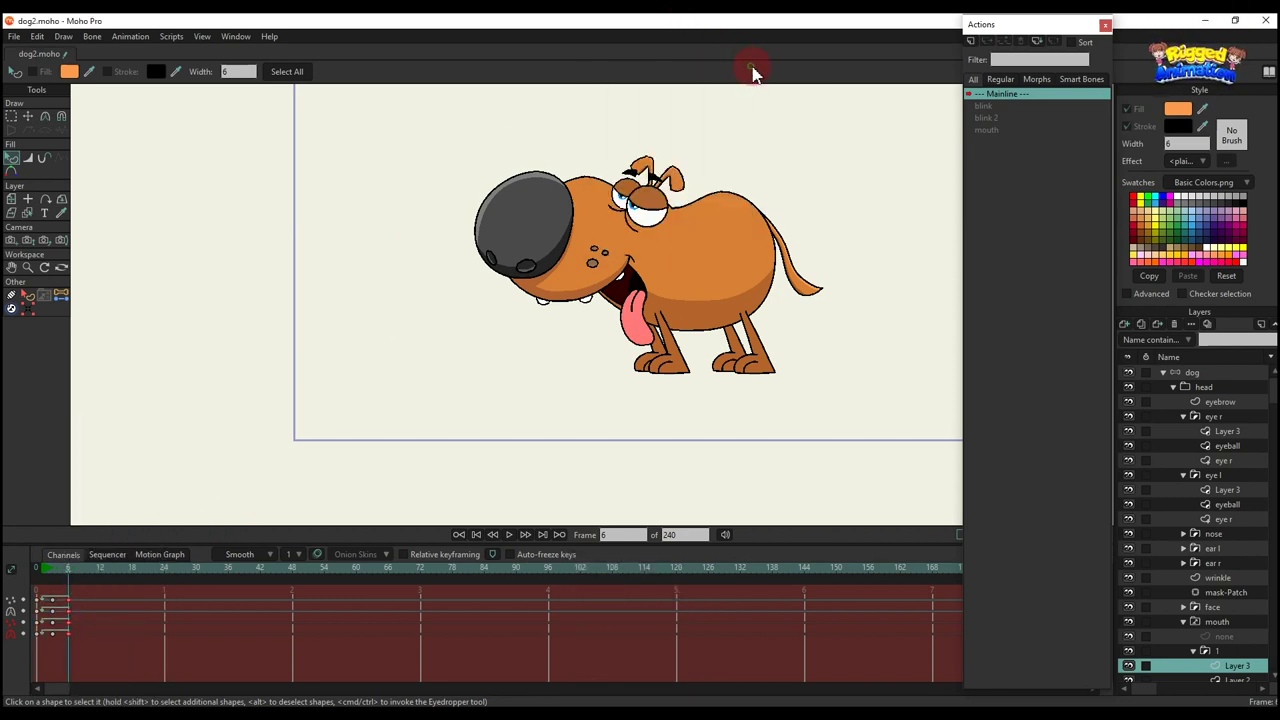
- Play back the tongue cycle, select the dog bone layer and play the animation again
key(space)
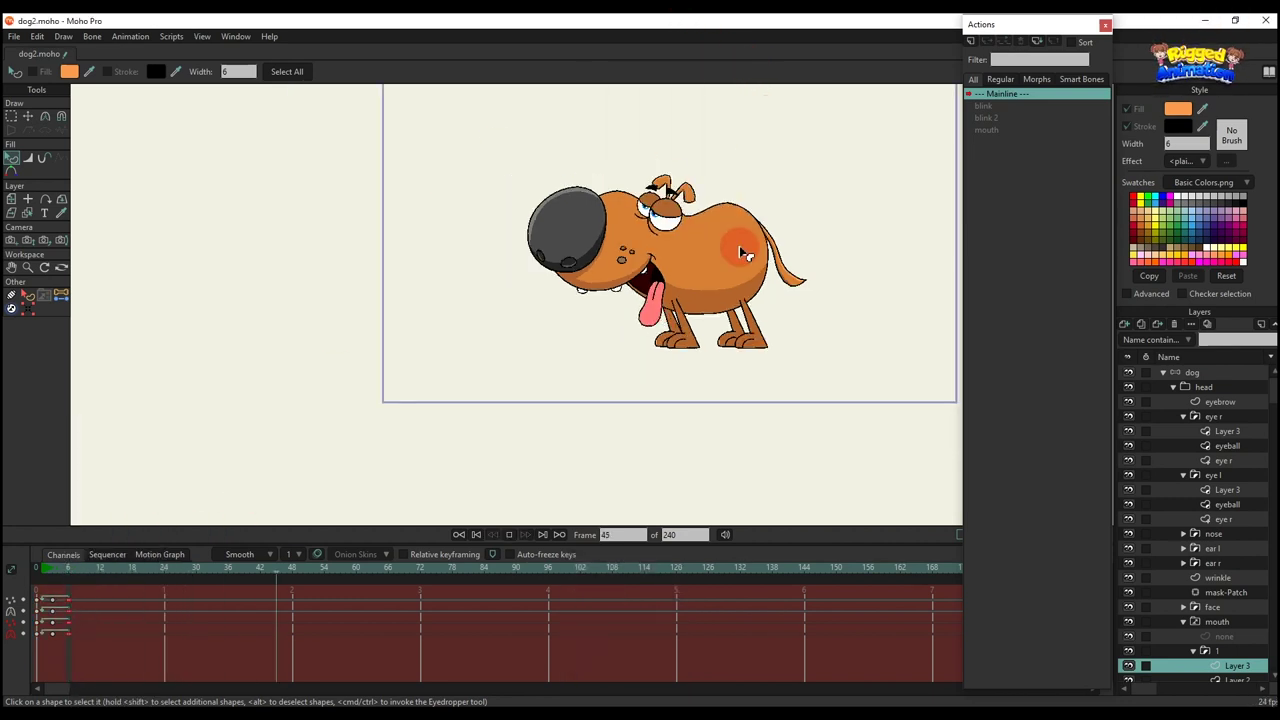
key(space)
click(1200, 372)
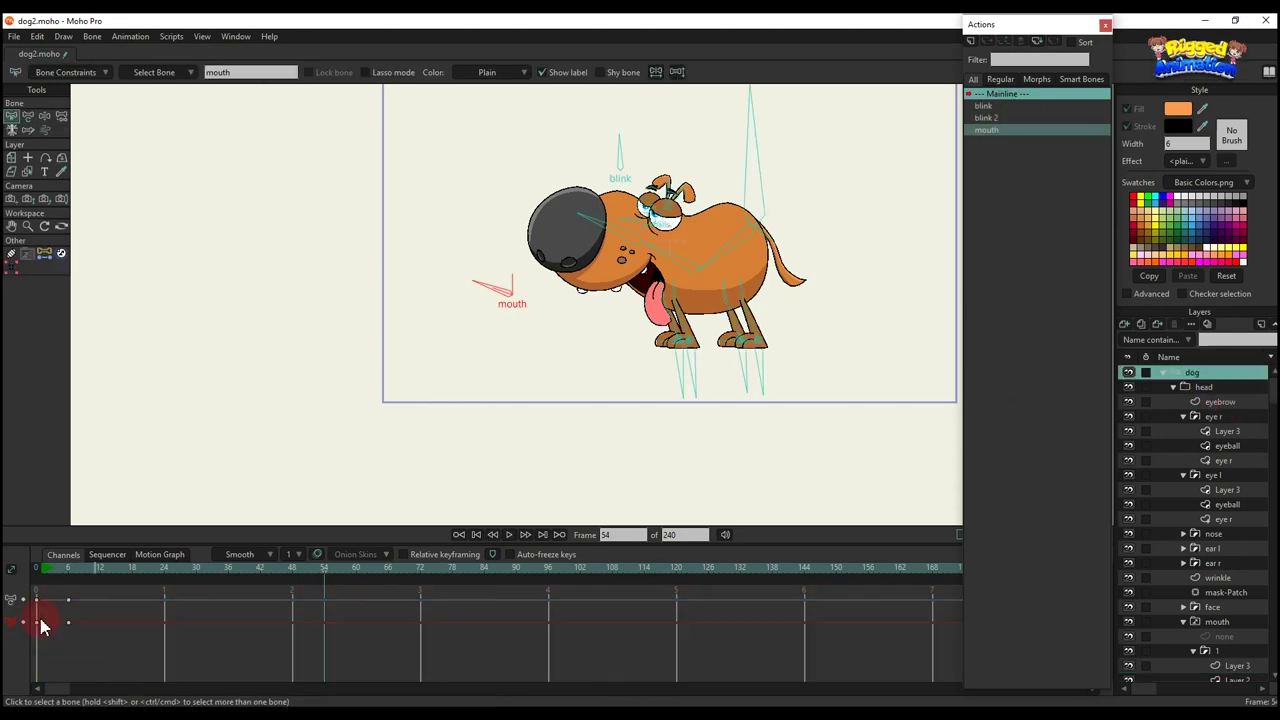
mouse_move(62, 578)
mouse_down()
mouse_move(74, 574)
mouse_move(36, 567)
mouse_move(71, 579)
mouse_up()
click(853, 398)
key(space)
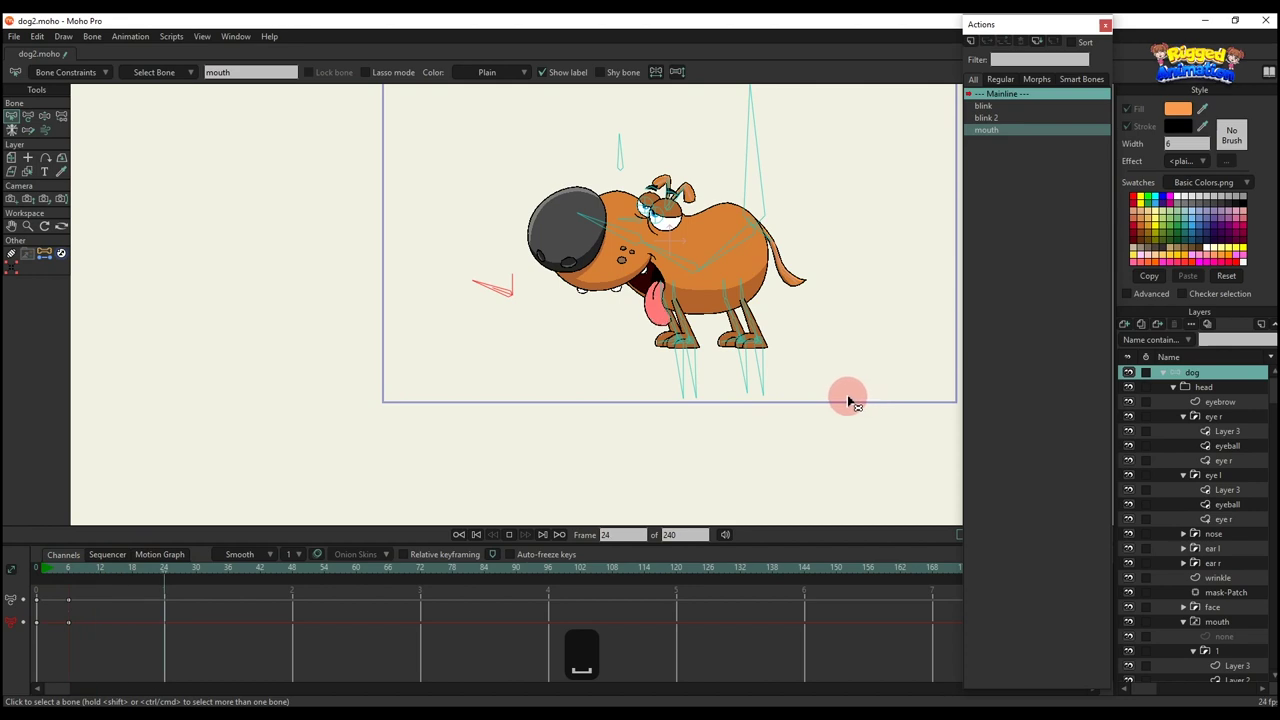
scroll(770, 386, down, 1)
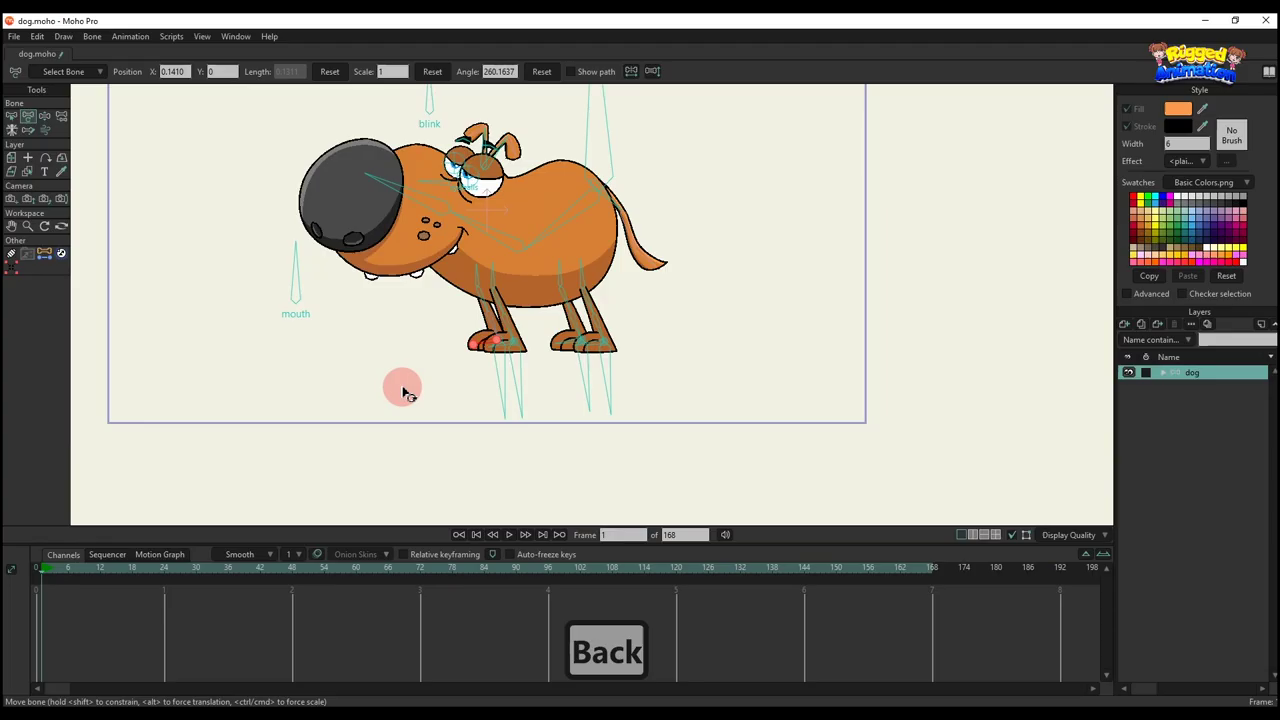
- In dog.moho, keyframe all bones at frame 1 and spread the front and rear feet into a walking stride
key(ctrl+f)
scroll(541, 347, up, 1)
key(t)
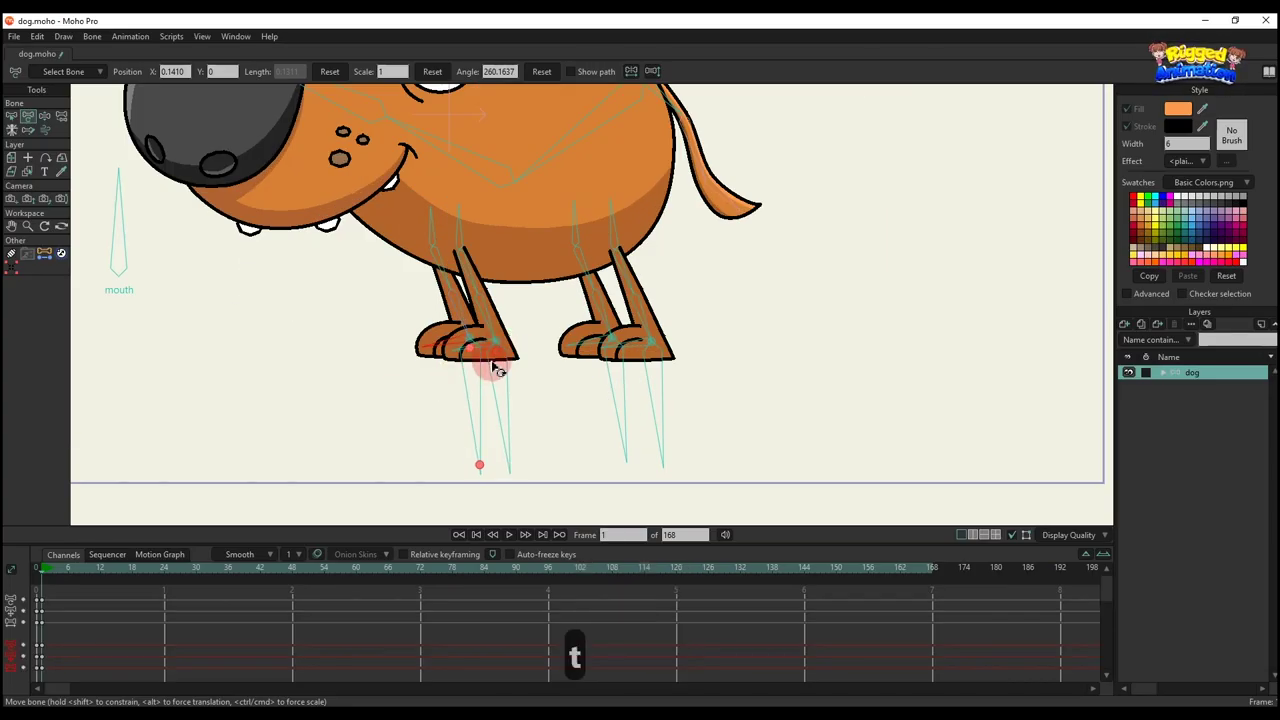
drag(497, 358, 645, 343)
drag(476, 348, 354, 343)
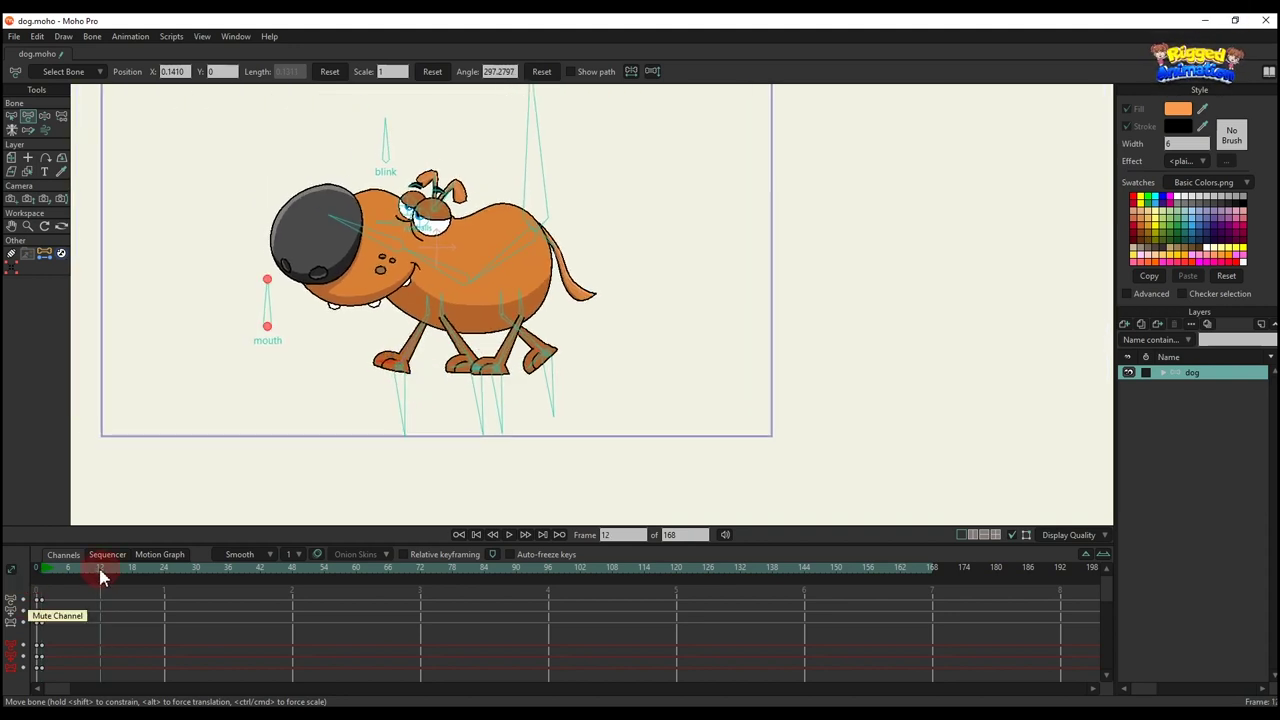
- Keyframe all bones at frame 12 and move the feet into the opposite stride, with the near front foot forward
key(ctrl+f)
scroll(434, 357, up, 5)
key(t)
drag(323, 372, 331, 397)
click(582, 352)
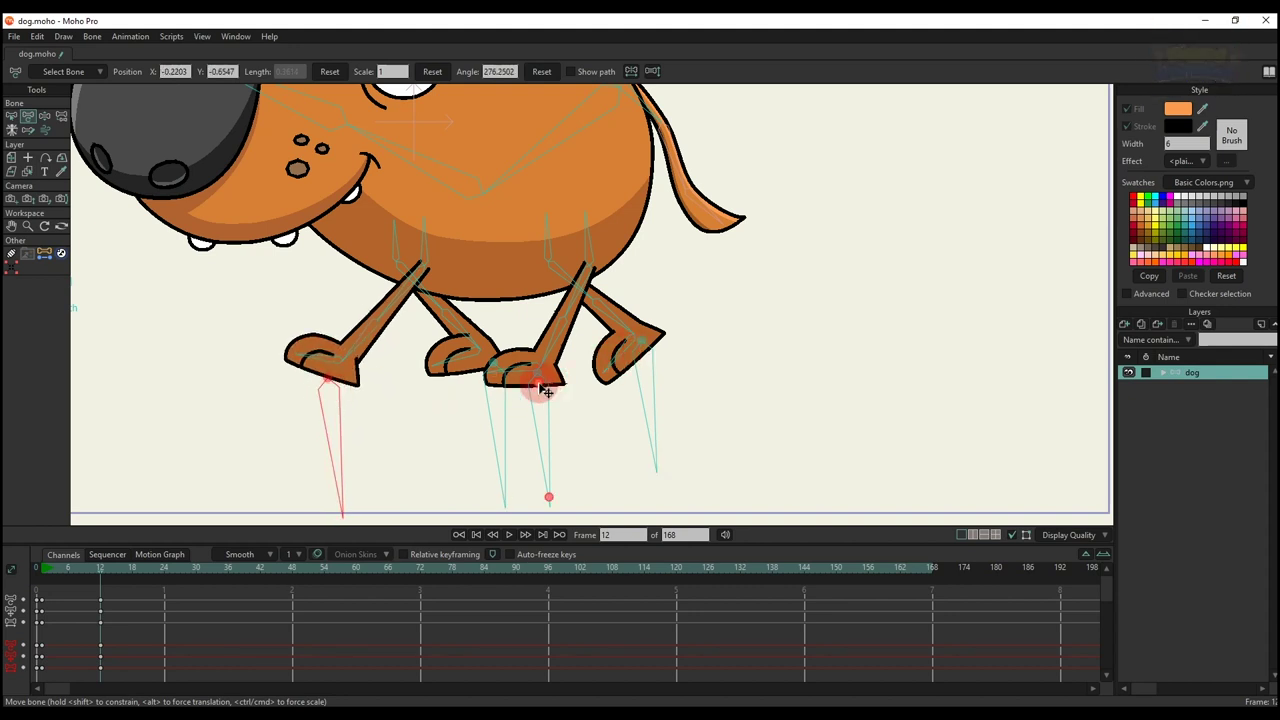
drag(545, 391, 501, 376)
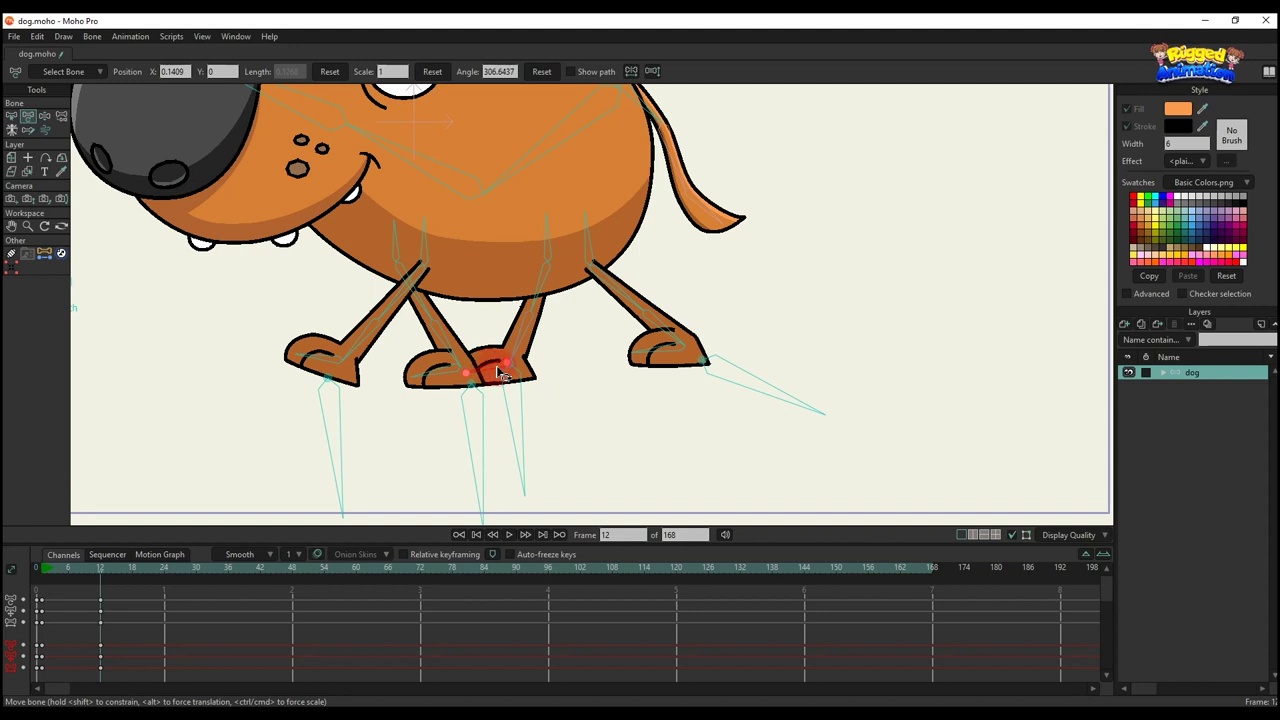
- Raise the trailing near rear foot at frame 12 so that its toes tilt downward
scroll(498, 374, down, 2)
scroll(622, 280, up, 2)
mouse_move(670, 378)
mouse_down()
mouse_move(631, 378)
mouse_move(662, 376)
mouse_move(656, 358)
mouse_up()
scroll(656, 358, down, 3)
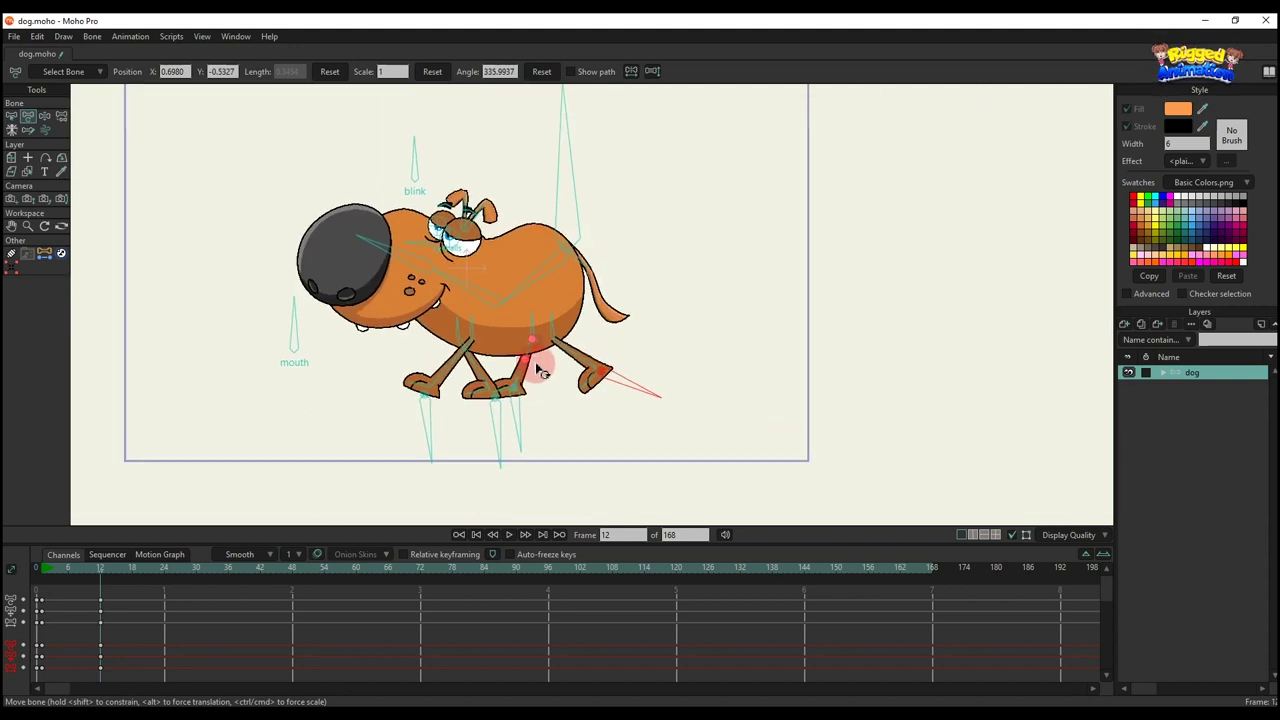
- At frame 1, lift the trailing near front foot and far rear foot with their toes pointing down
scroll(540, 371, up, 3)
click(521, 371)
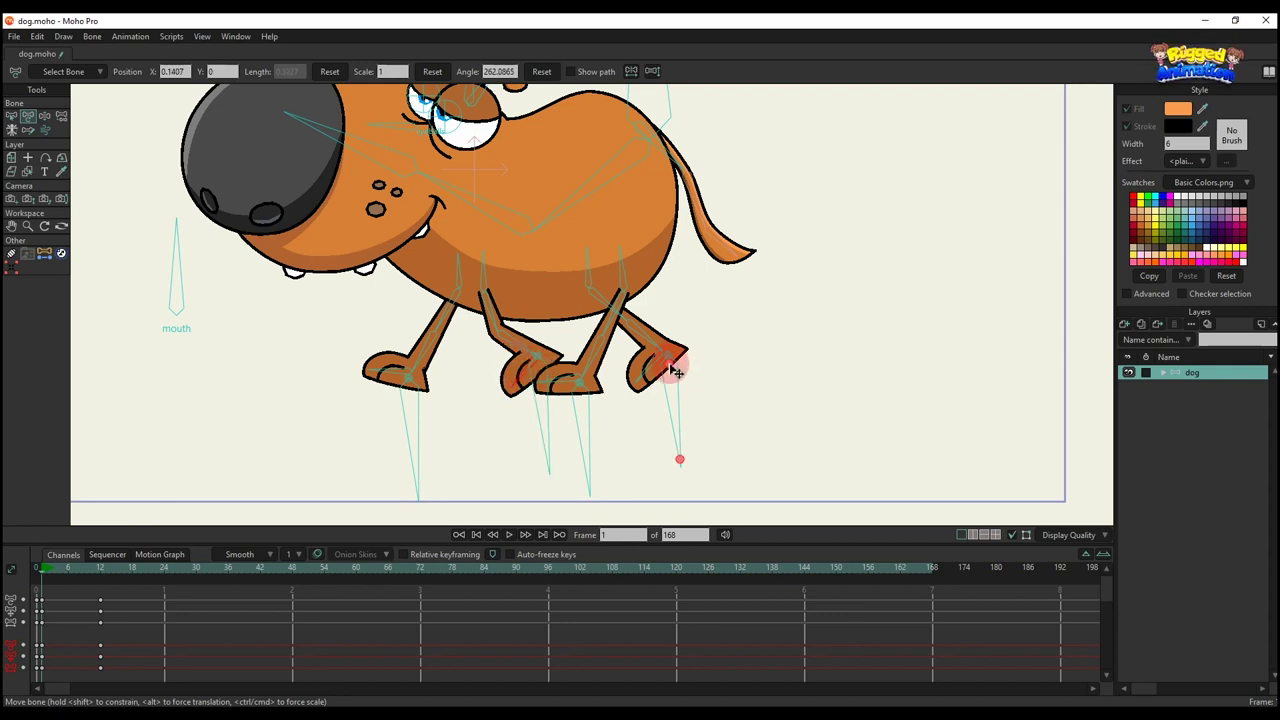
drag(675, 365, 670, 357)
drag(655, 352, 650, 358)
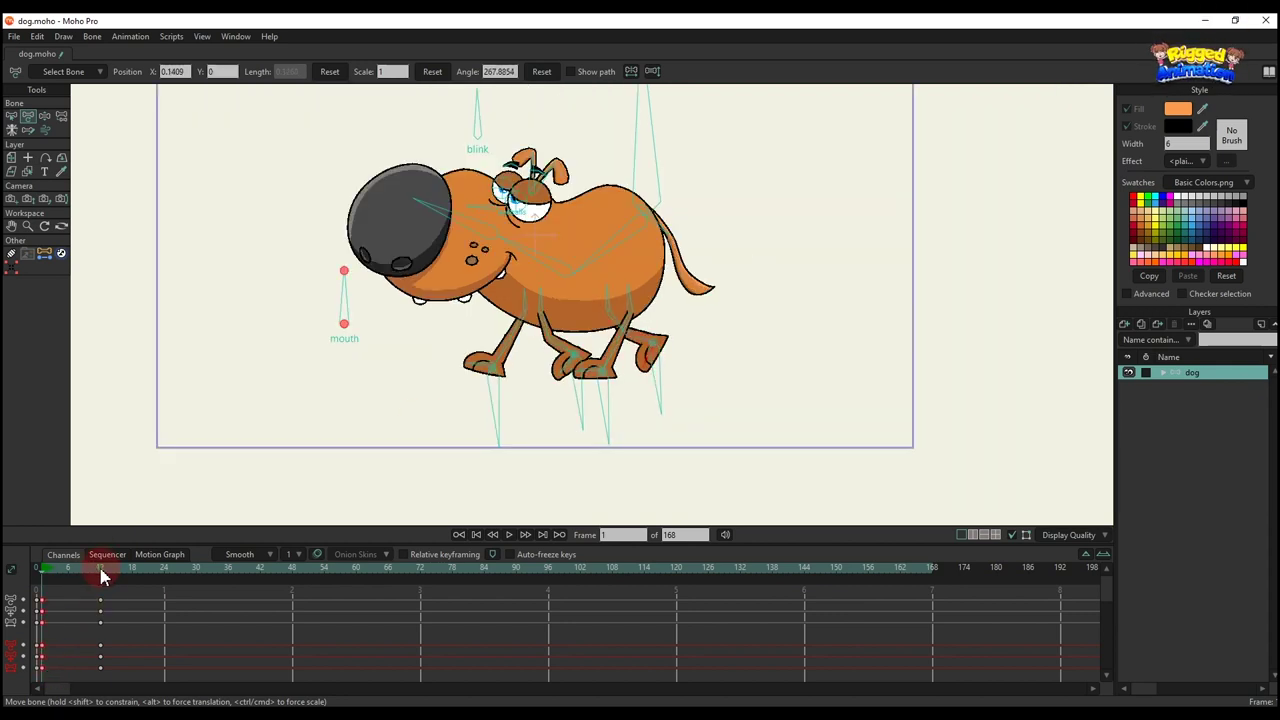
- At frame 12, lift the trailing far front foot and pull the near rear foot slightly forward
click(101, 571)
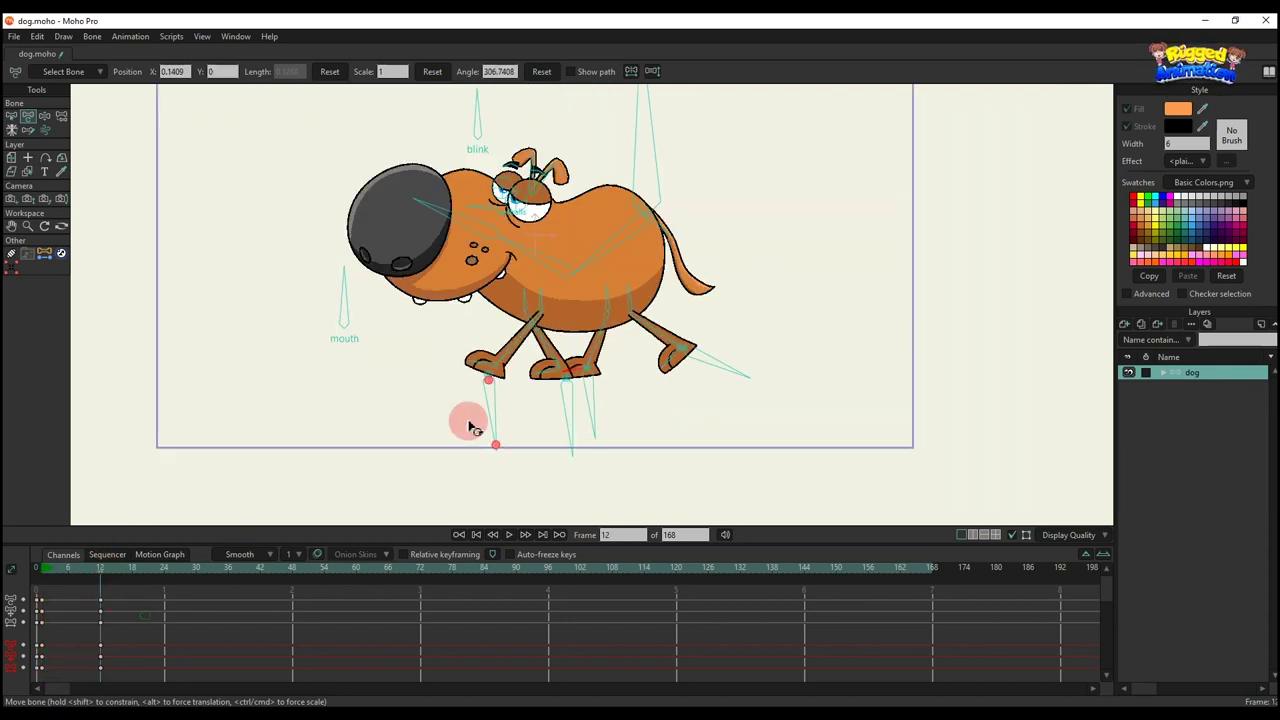
scroll(529, 390, up, 2)
drag(583, 381, 581, 347)
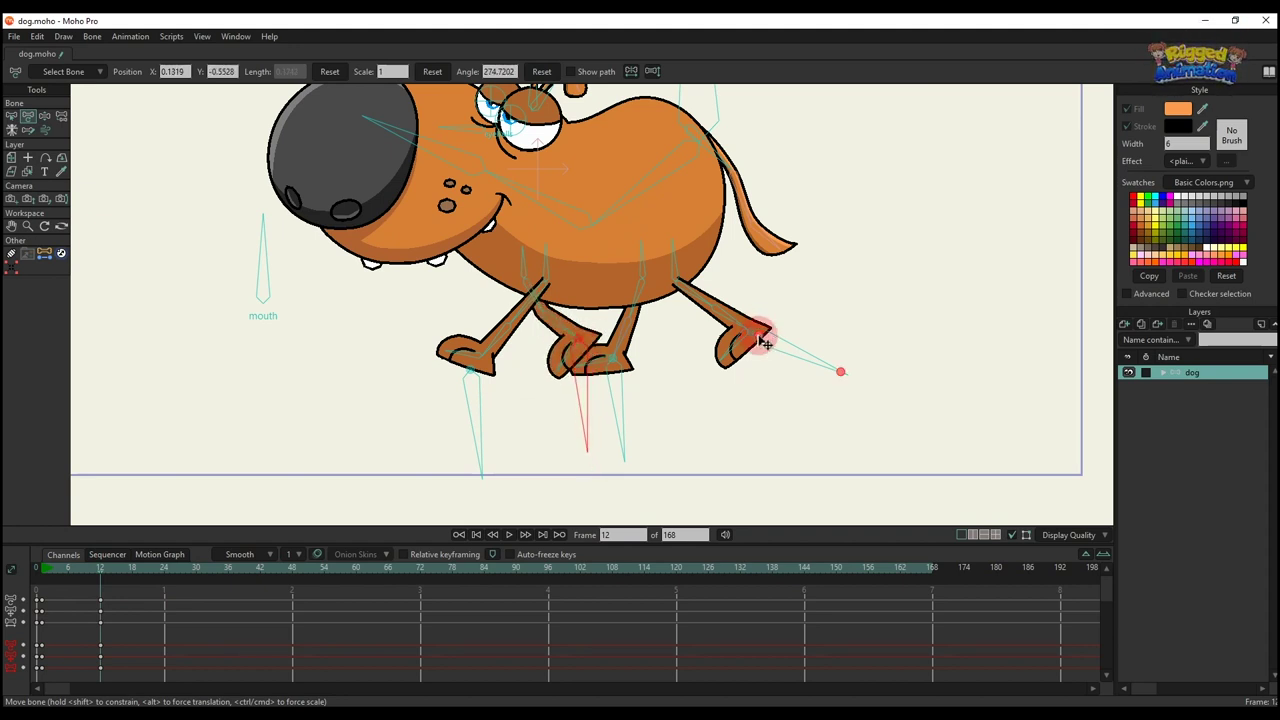
drag(760, 337, 735, 345)
scroll(638, 361, down, 2)
click(332, 470)
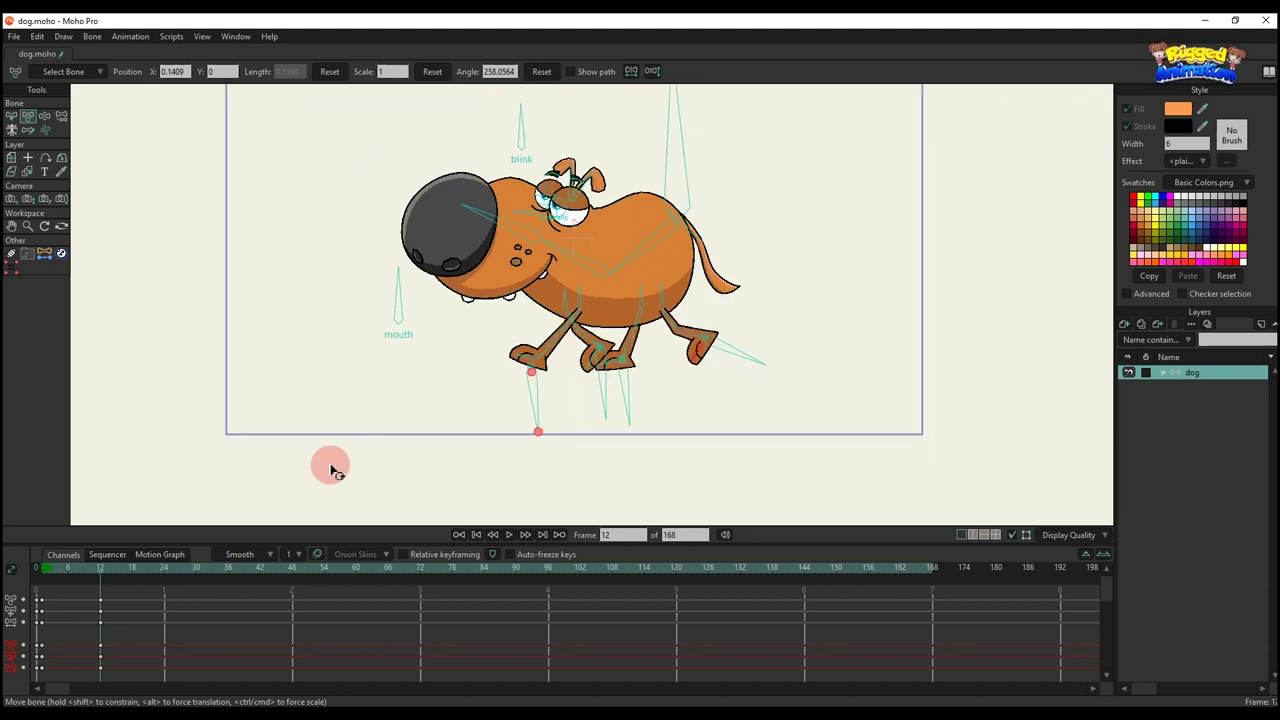
- Copy the frame 1 stride keyframes to frame 24 to close the walk cycle
key(ctrl+c)
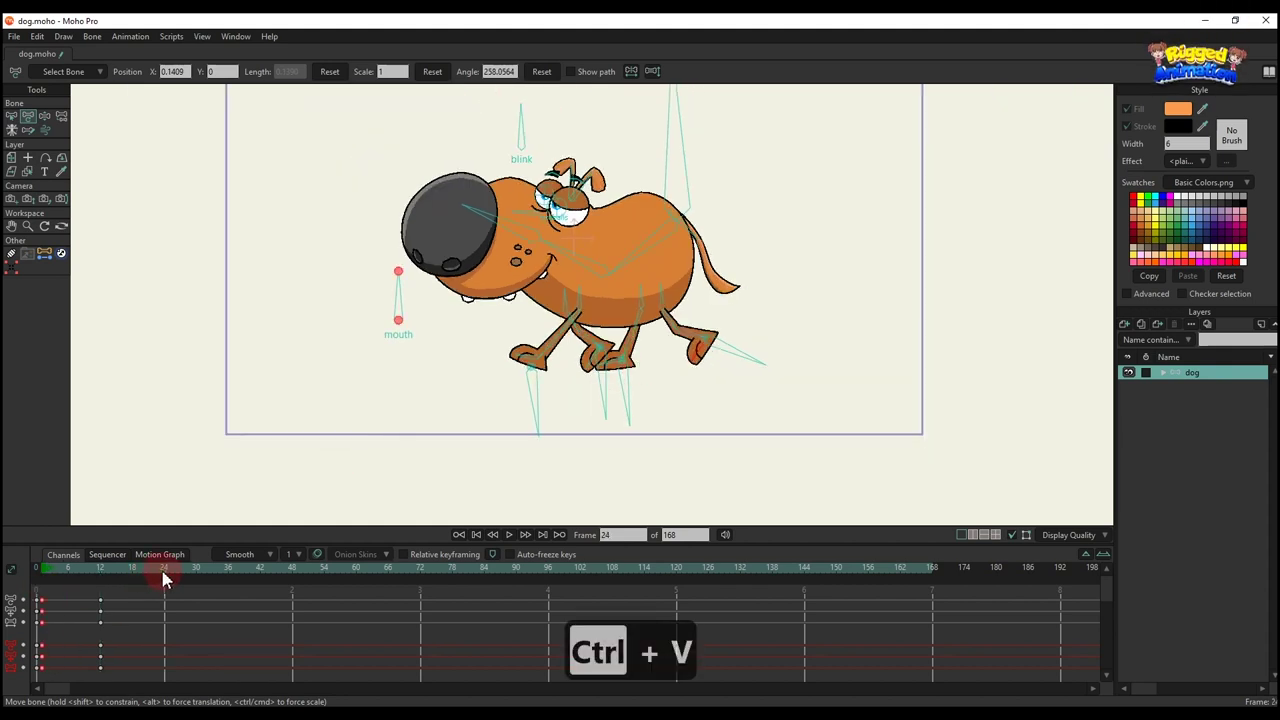
key(ctrl+v)
click(43, 572)
- Raise the dog's body with its main control bone at frame 6
click(68, 570)
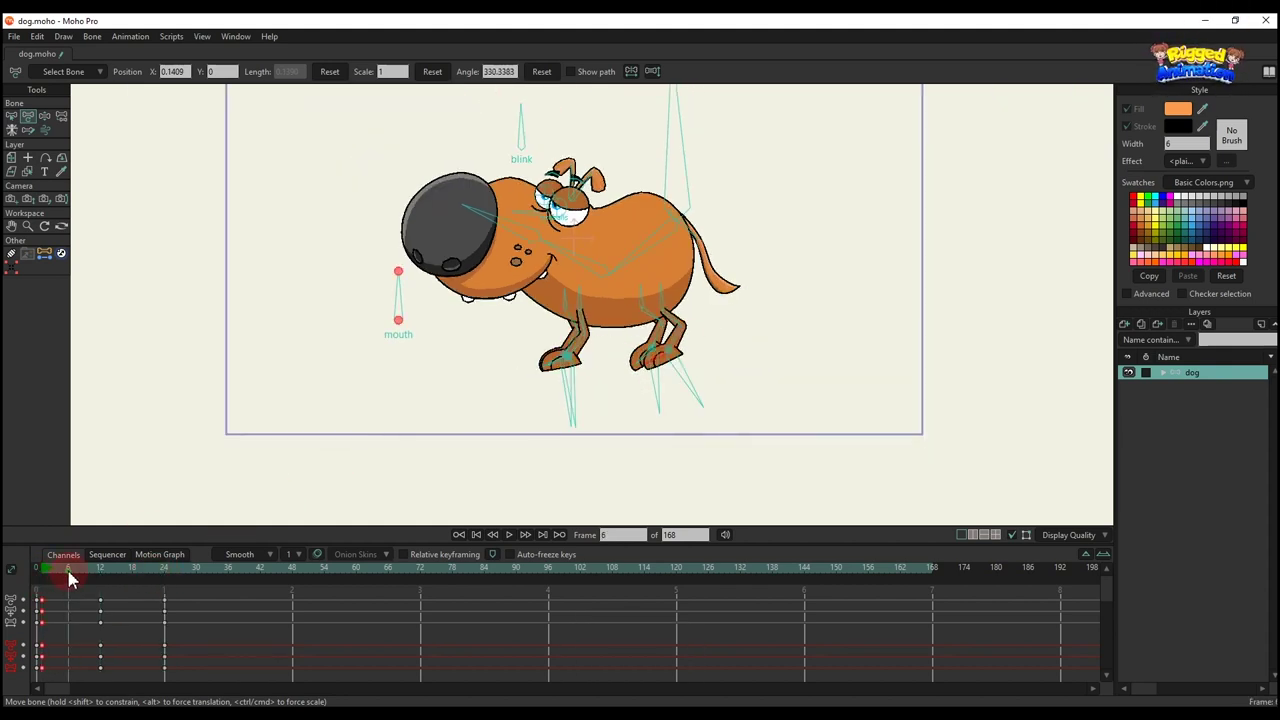
click(695, 201)
drag(677, 210, 675, 192)
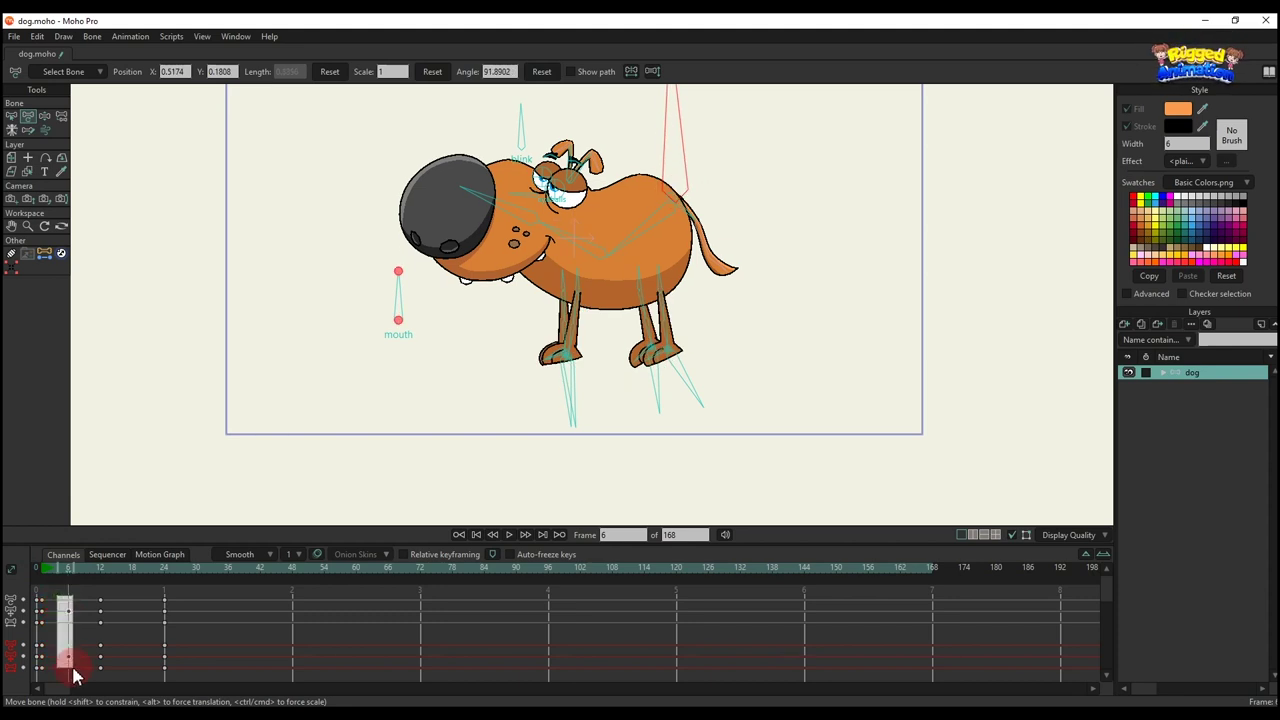
- Copy the raised-body keyframe from frame 6 to frame 18 and keyframe all bones at both frames
drag(75, 675, 76, 676)
key(ctrl+c)
click(132, 570)
key(ctrl+v)
click(69, 570)
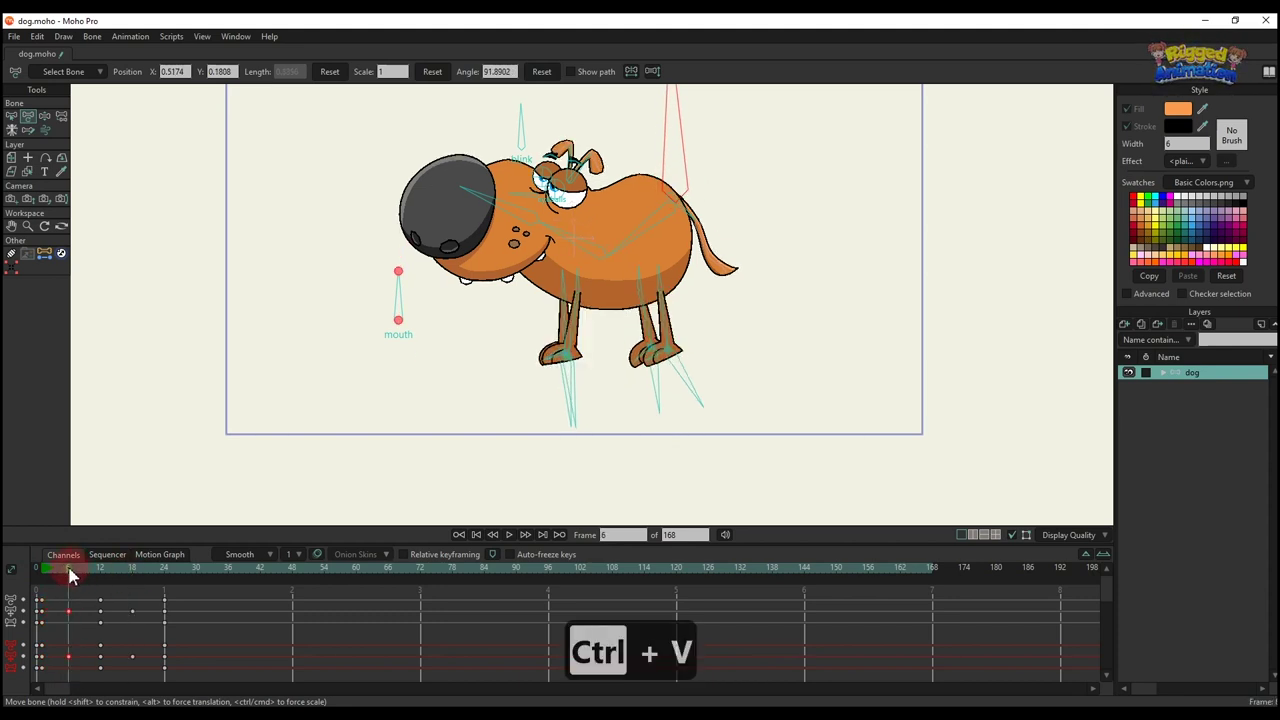
key(ctrl+f)
click(133, 572)
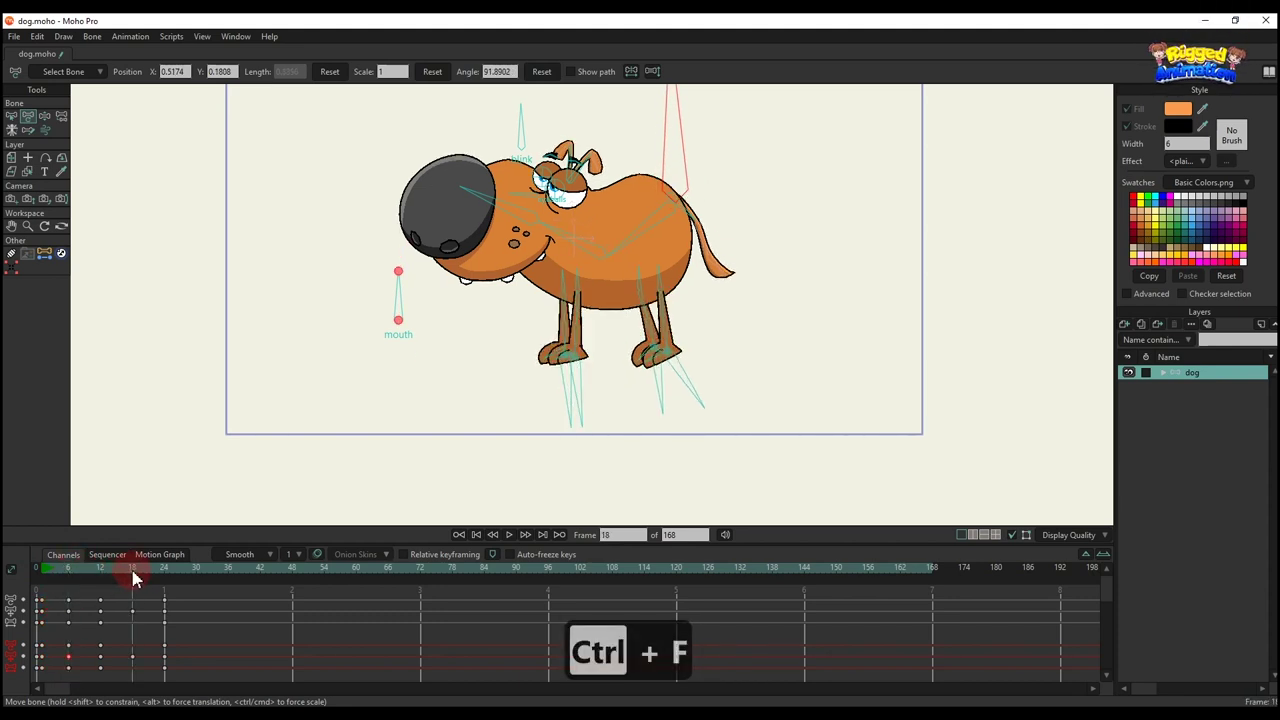
- Lift the far rear foot up toward the belly at frame 6 for its passing pose
click(42, 572)
scroll(690, 363, up, 2)
key(t)
click(686, 366)
click(69, 573)
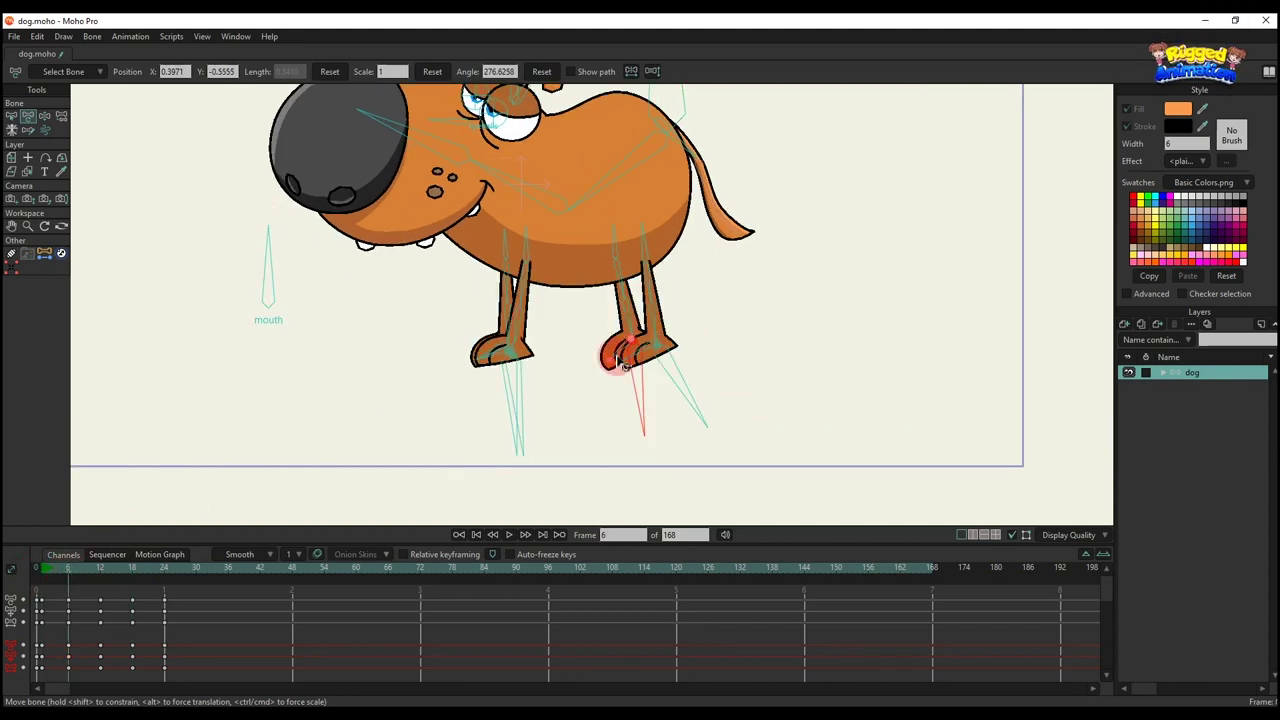
drag(636, 353, 645, 272)
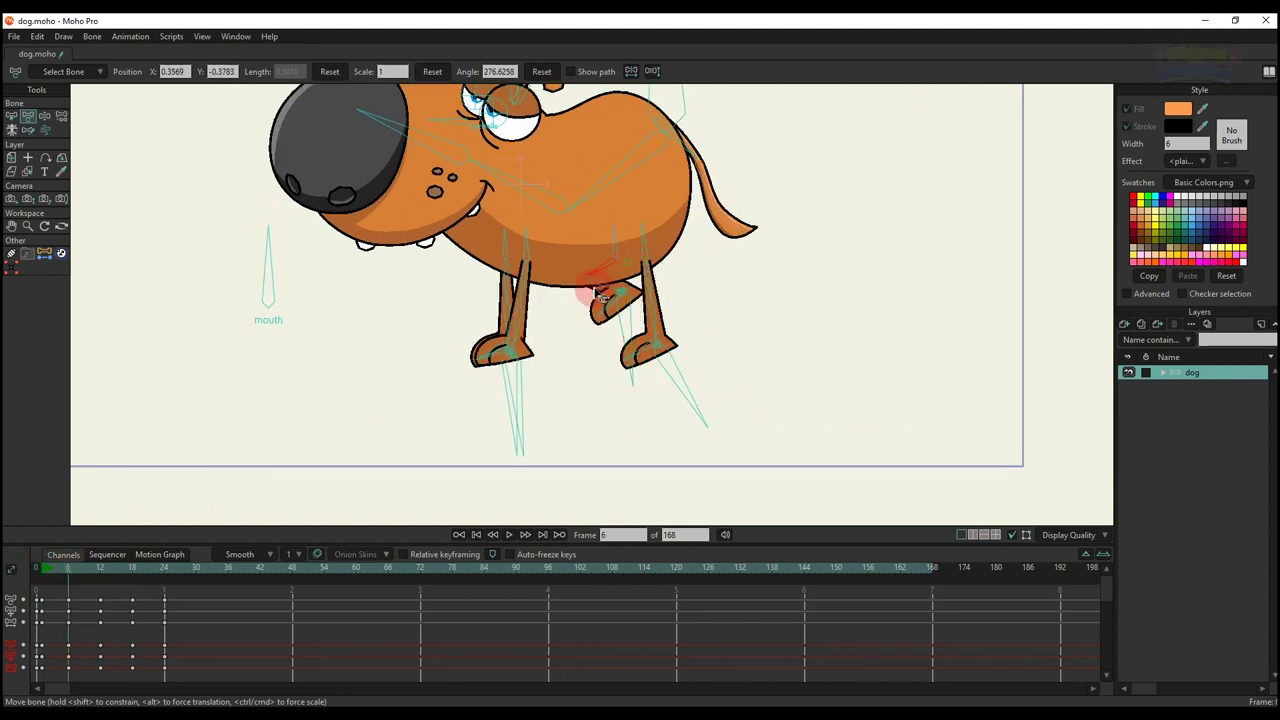
- Lift the near front foot at frame 6 and adjust the bend of the raised leg
click(44, 576)
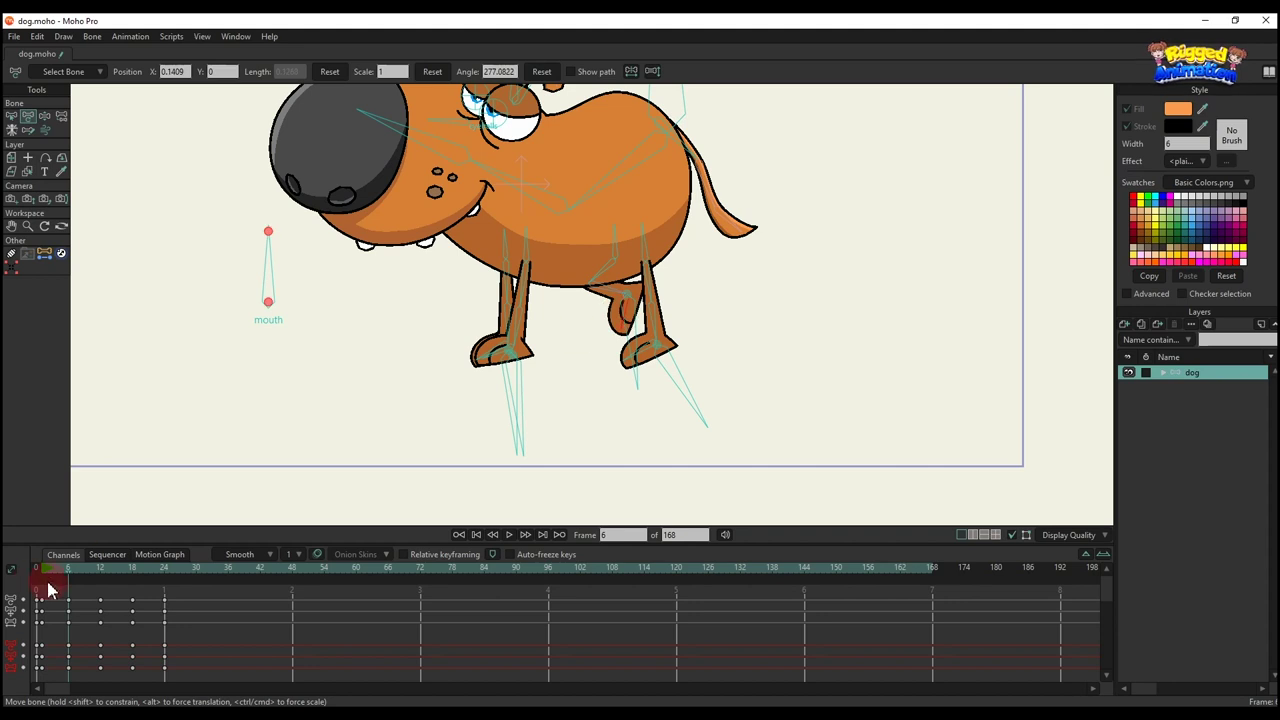
click(571, 400)
click(68, 568)
click(470, 376)
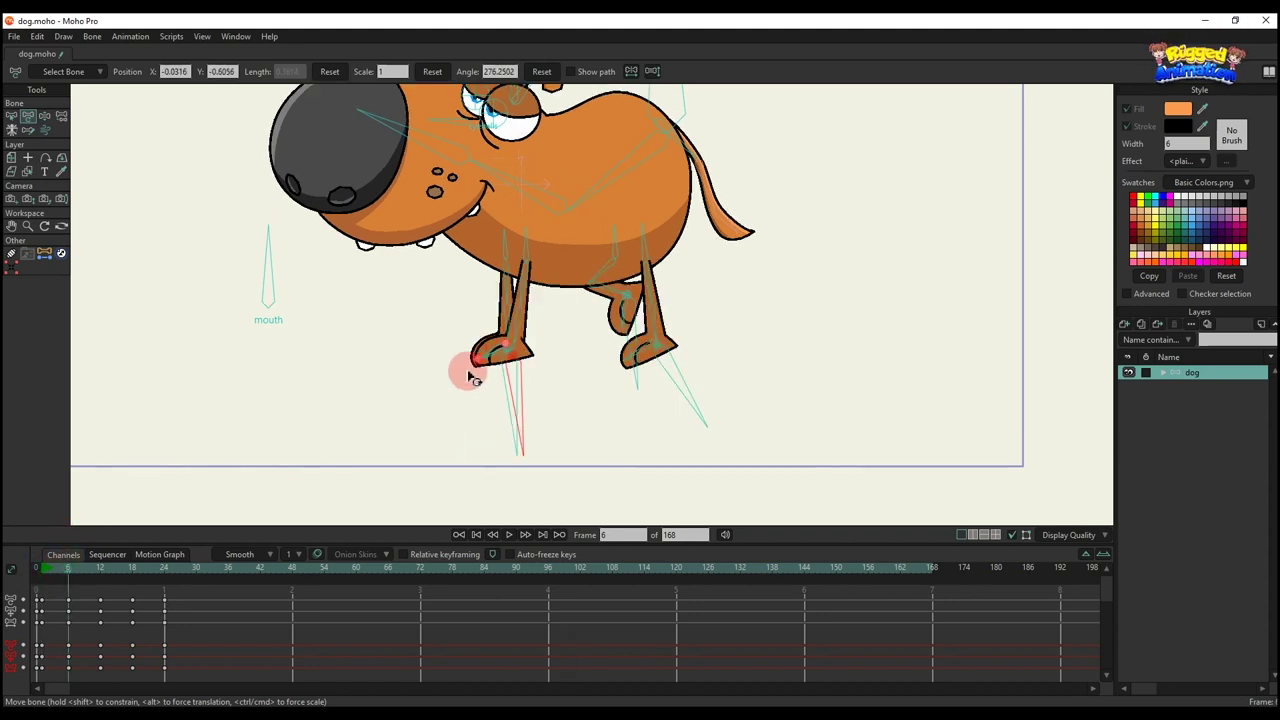
drag(520, 368, 512, 310)
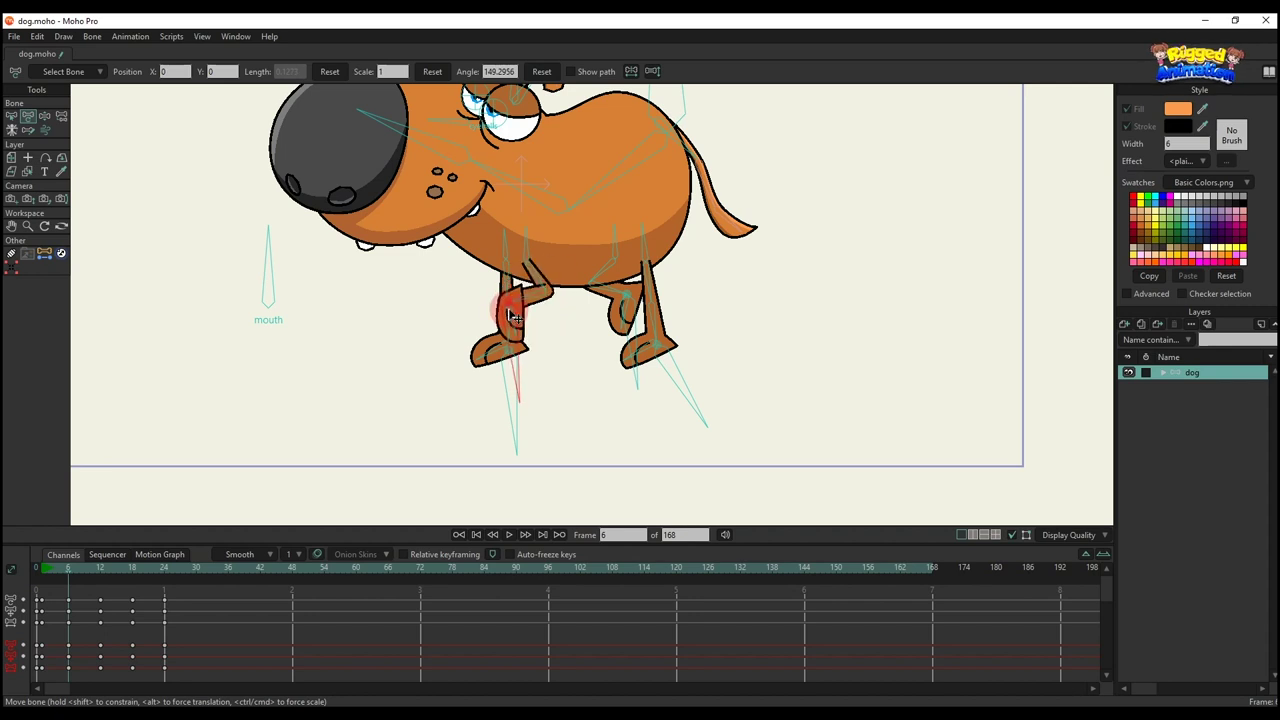
click(508, 312)
scroll(512, 319, up, 2)
drag(550, 350, 482, 322)
scroll(546, 345, down, 2)
- Lift the far front foot at frame 18 for its passing pose
key(alt+Right)
click(615, 375)
click(568, 416)
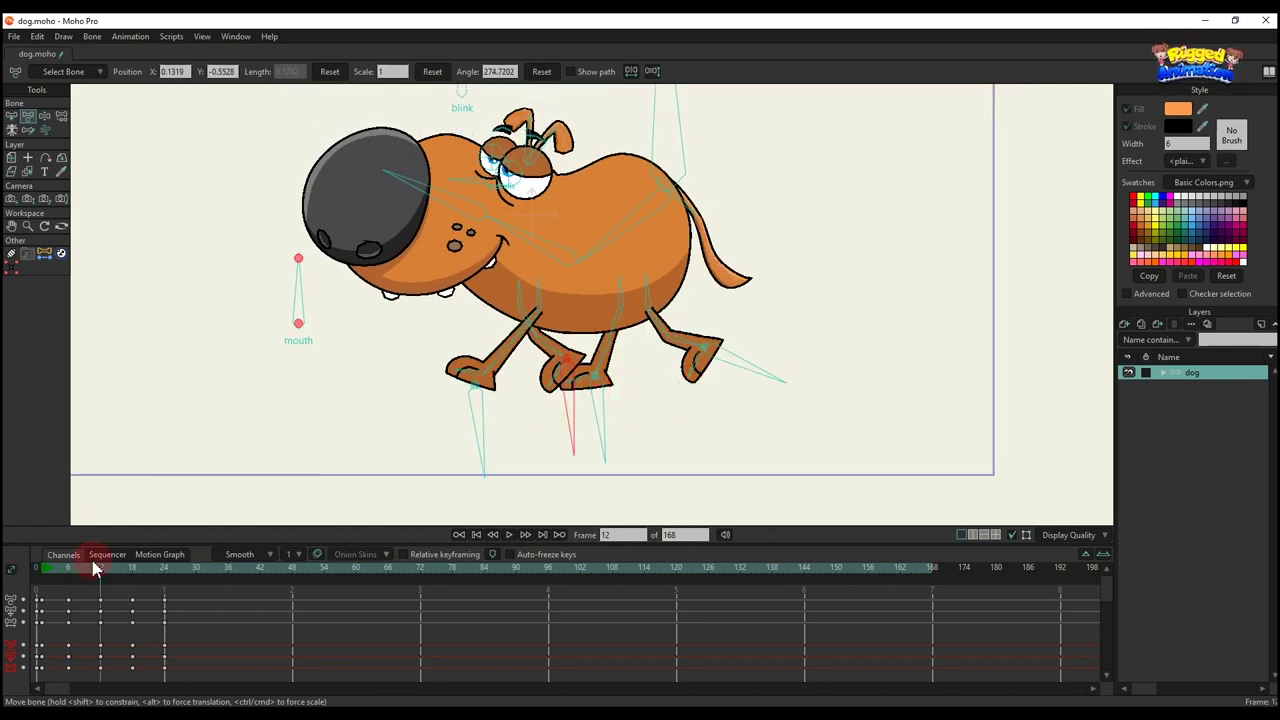
click(133, 570)
drag(522, 377, 527, 347)
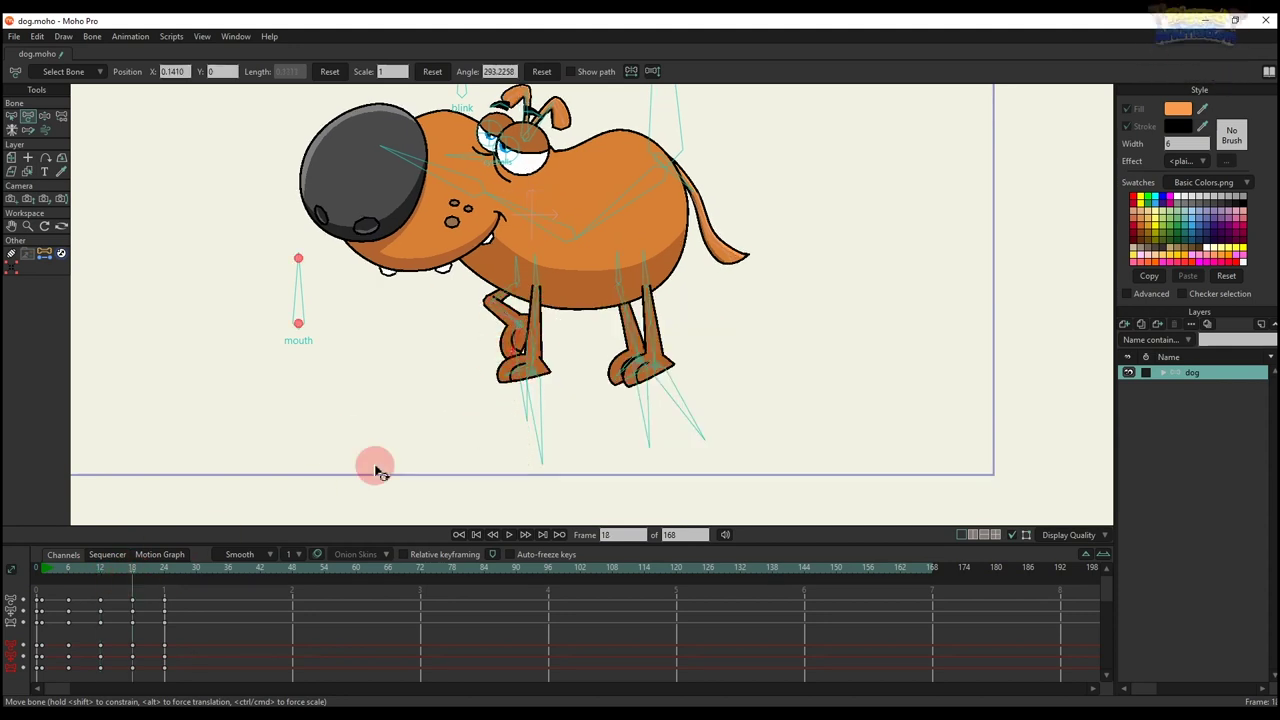
- Lift the near rear foot forward toward the belly at frame 18 and shift the raised far front foot backward
click(101, 569)
click(738, 366)
click(134, 569)
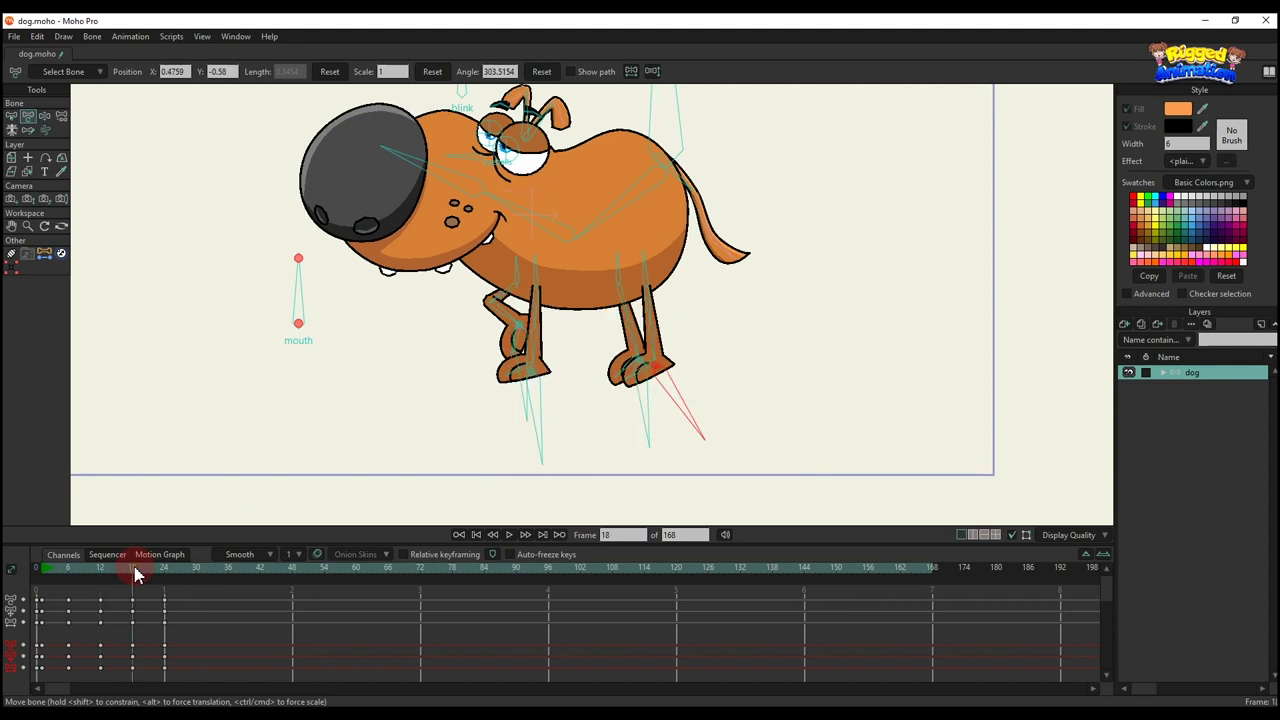
drag(666, 366, 615, 346)
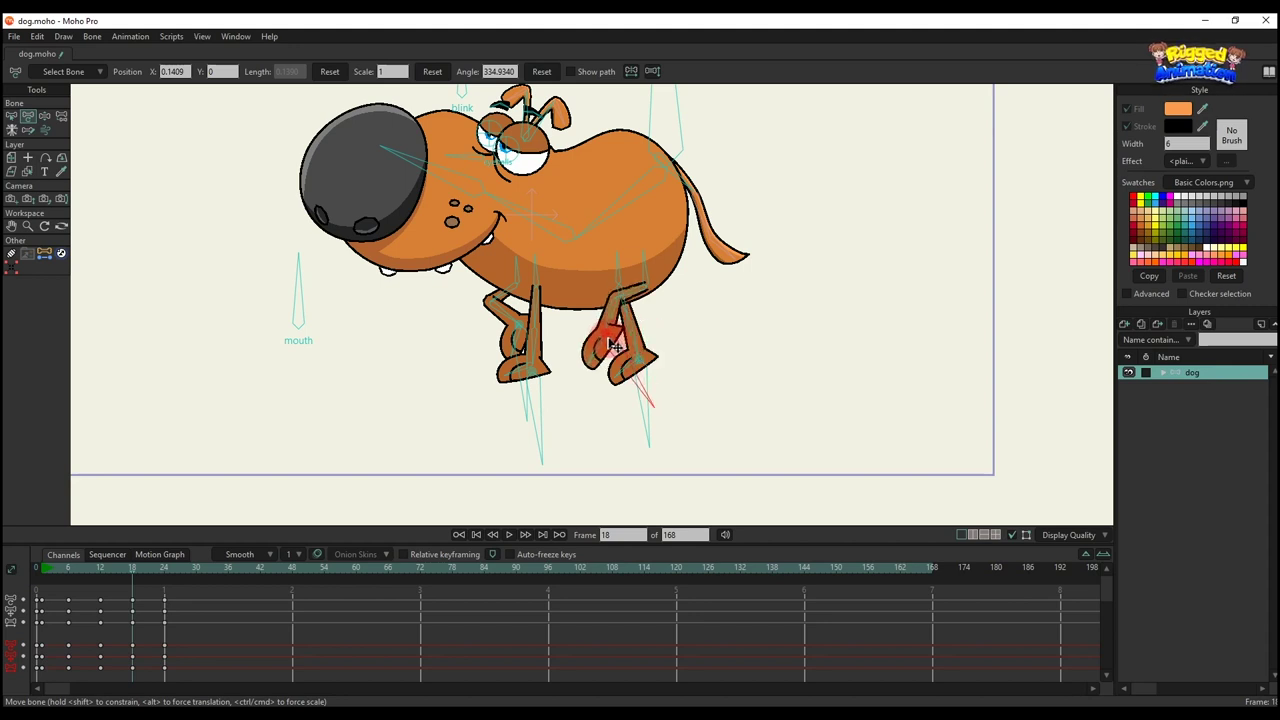
drag(527, 343, 566, 337)
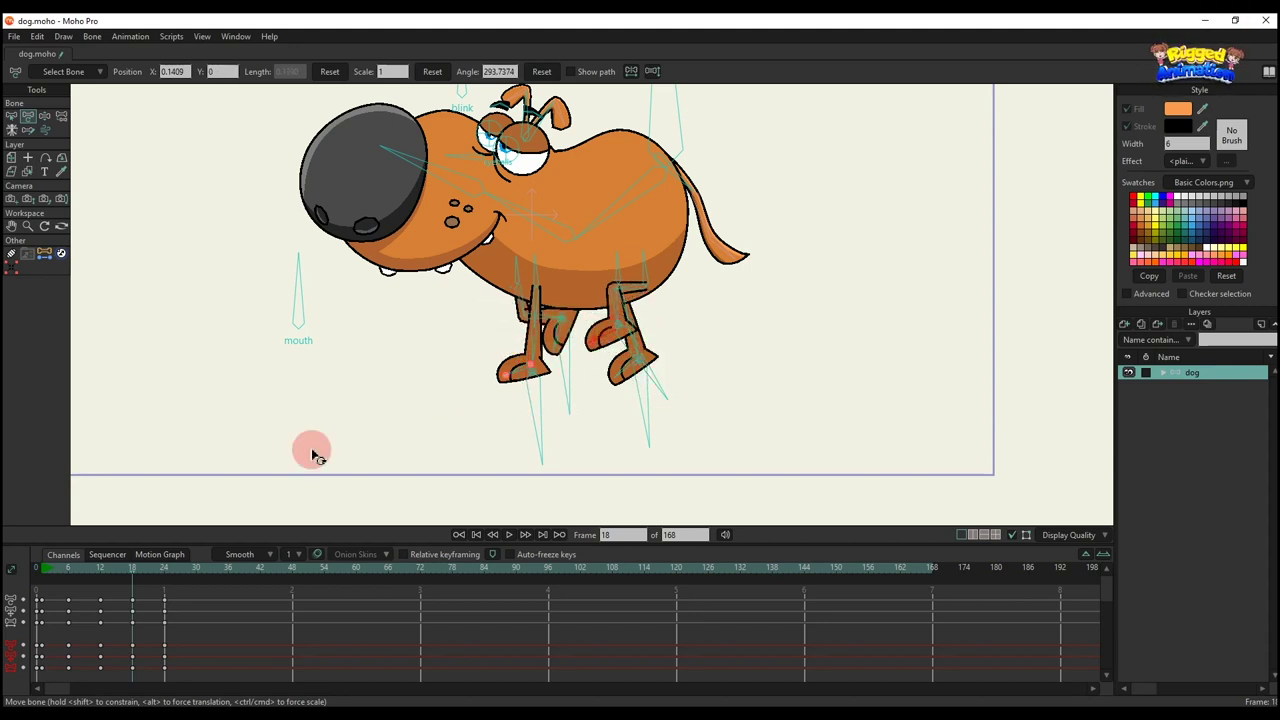
- Bring the raised front and rear feet closer together under the belly at frame 6
mouse_move(55, 575)
mouse_down()
mouse_move(74, 573)
mouse_move(72, 587)
mouse_up()
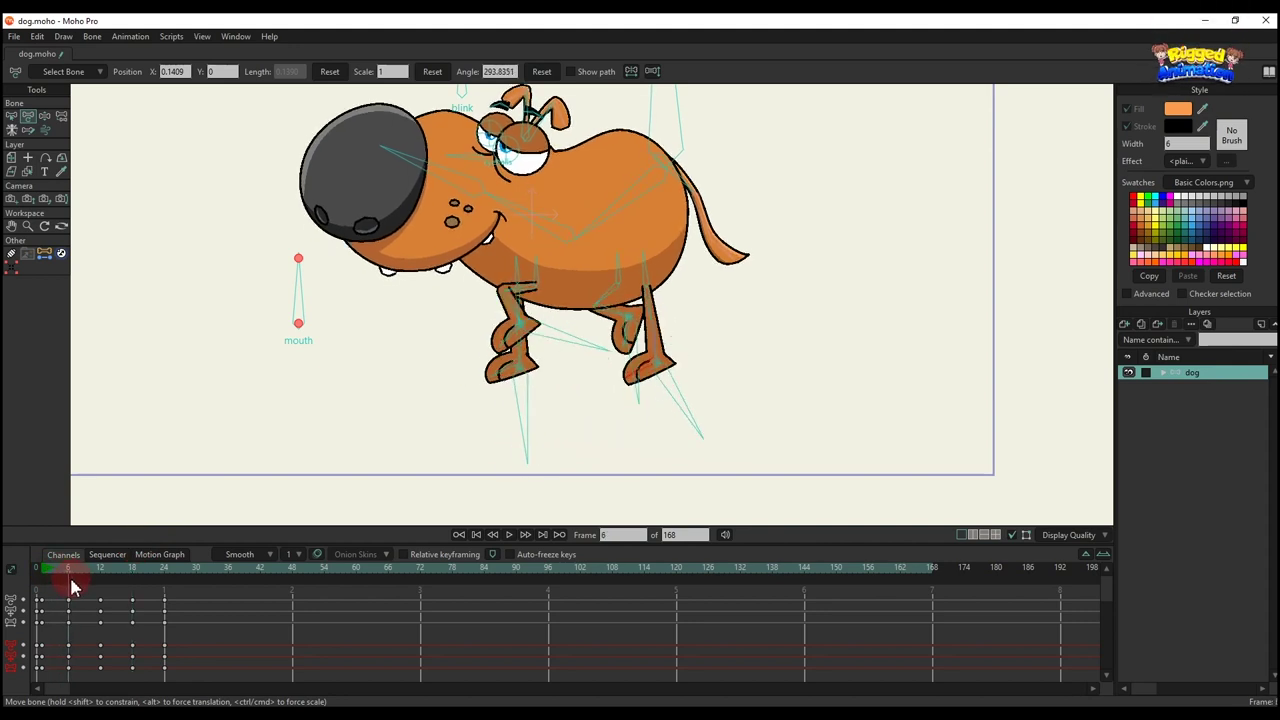
mouse_move(537, 334)
mouse_down()
mouse_move(578, 337)
mouse_move(557, 341)
mouse_up()
drag(632, 328, 576, 332)
scroll(586, 321, down, 2)
drag(51, 573, 70, 592)
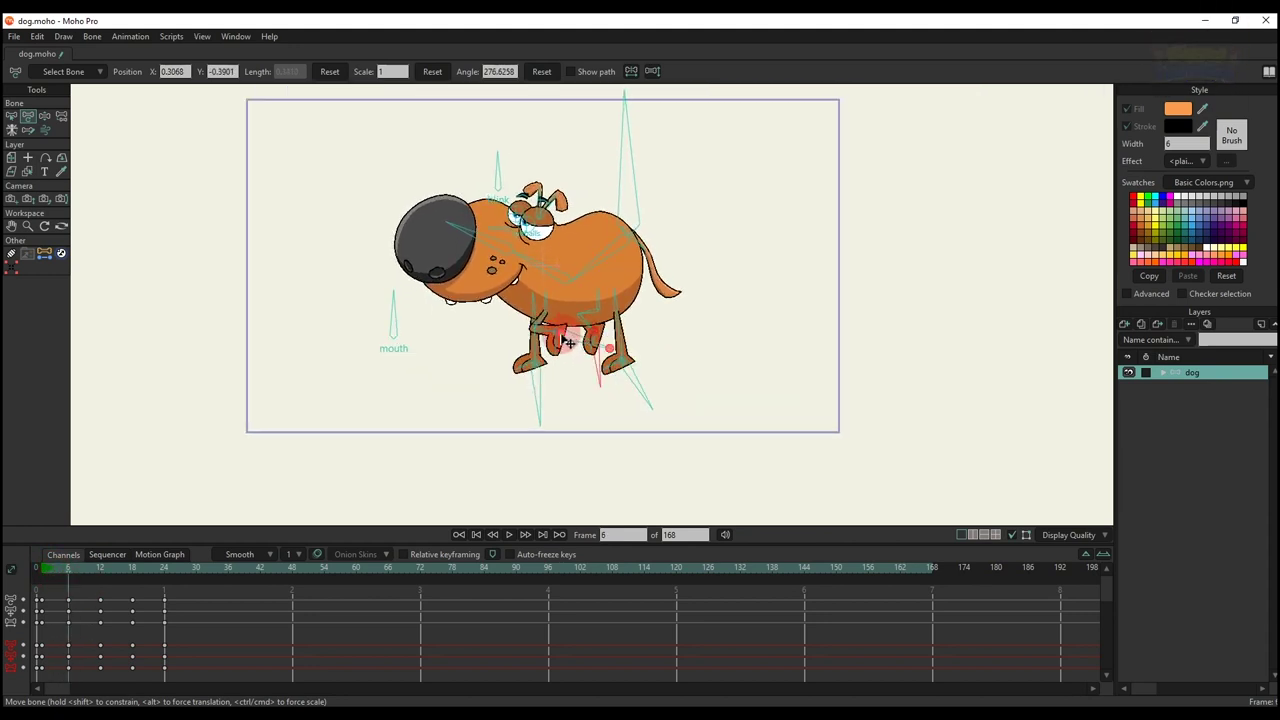
drag(563, 332, 577, 338)
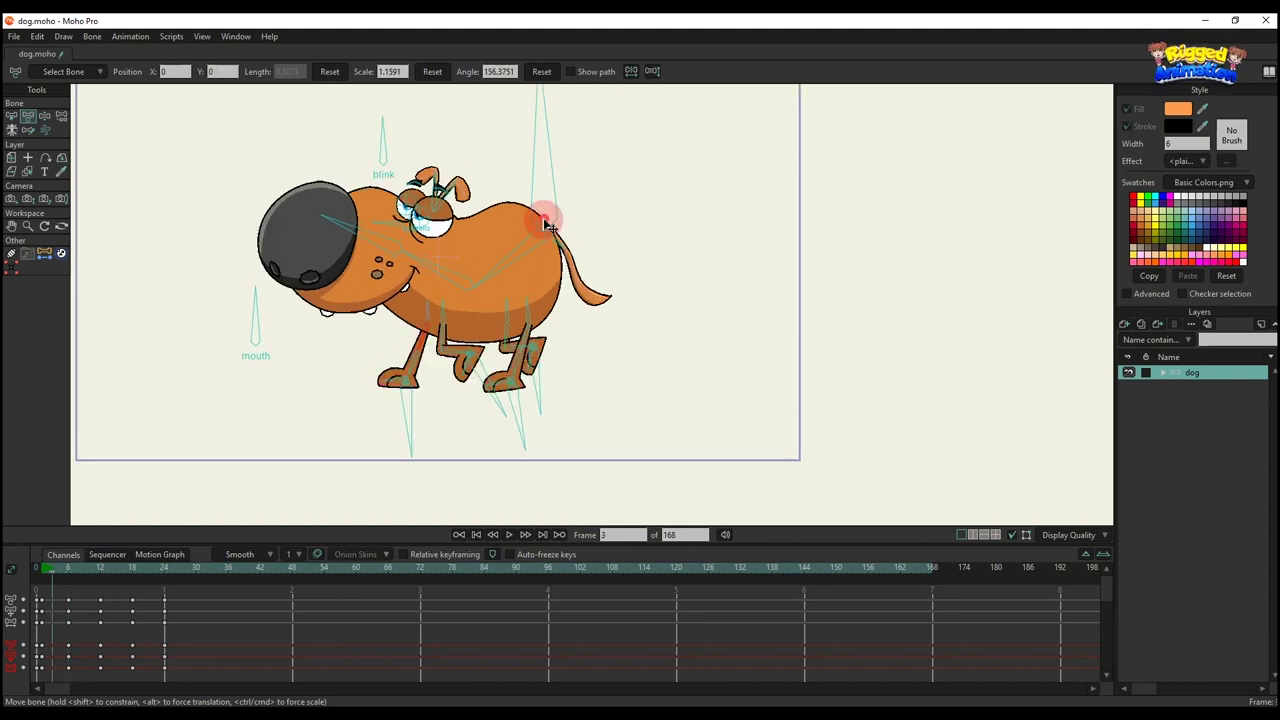
- Lower the dog's body at frame 3 and copy that body keyframe to frame 15
drag(544, 220, 546, 233)
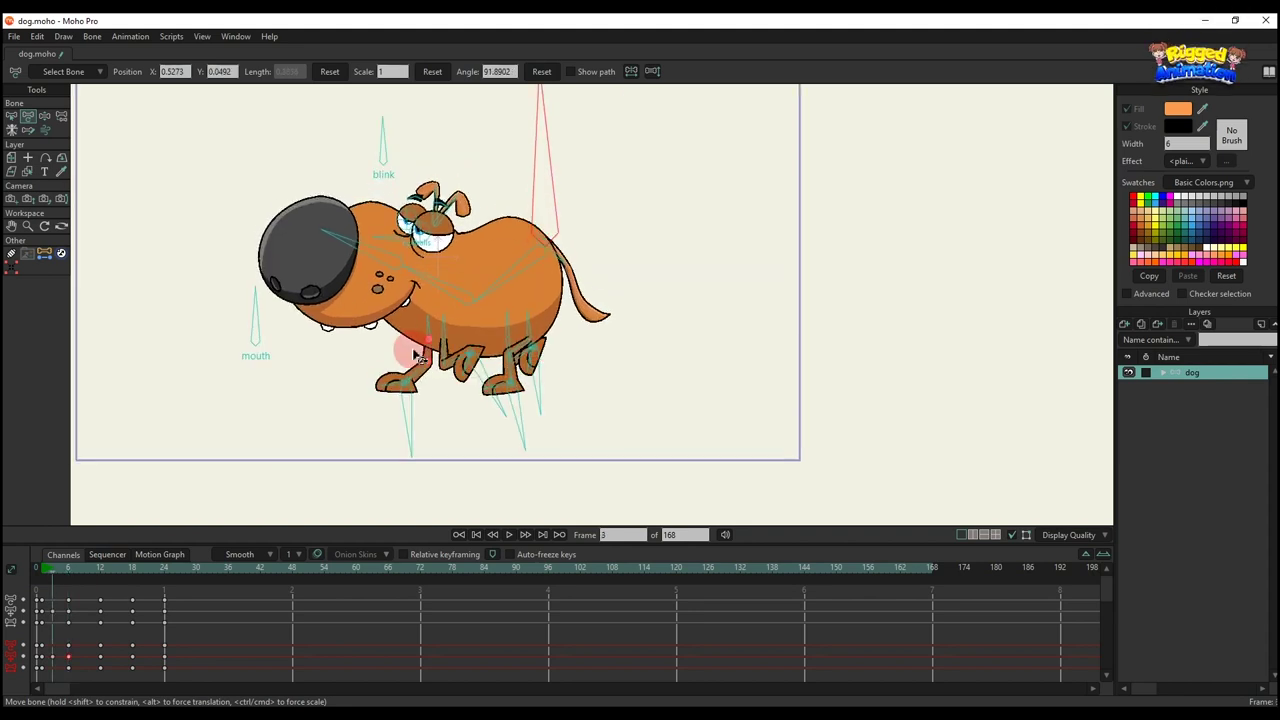
drag(417, 355, 315, 445)
drag(49, 567, 53, 574)
click(548, 153)
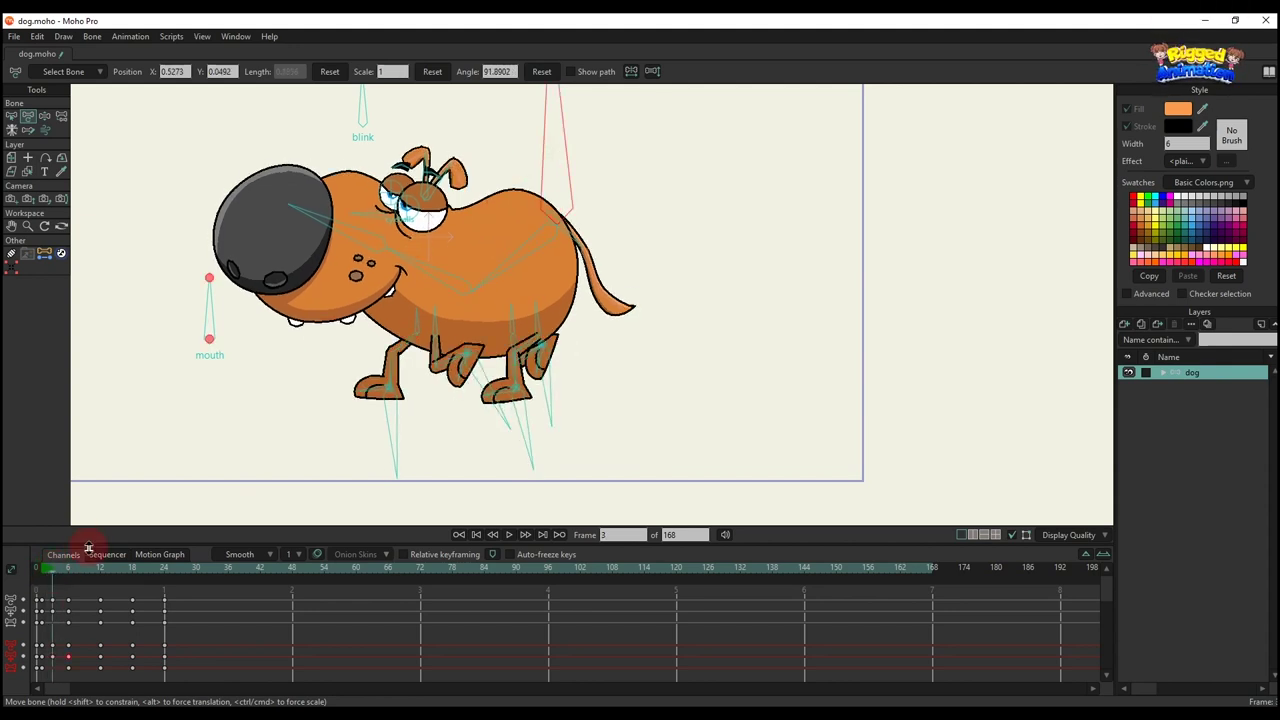
key(ctrl+c)
click(117, 573)
key(ctrl+v)
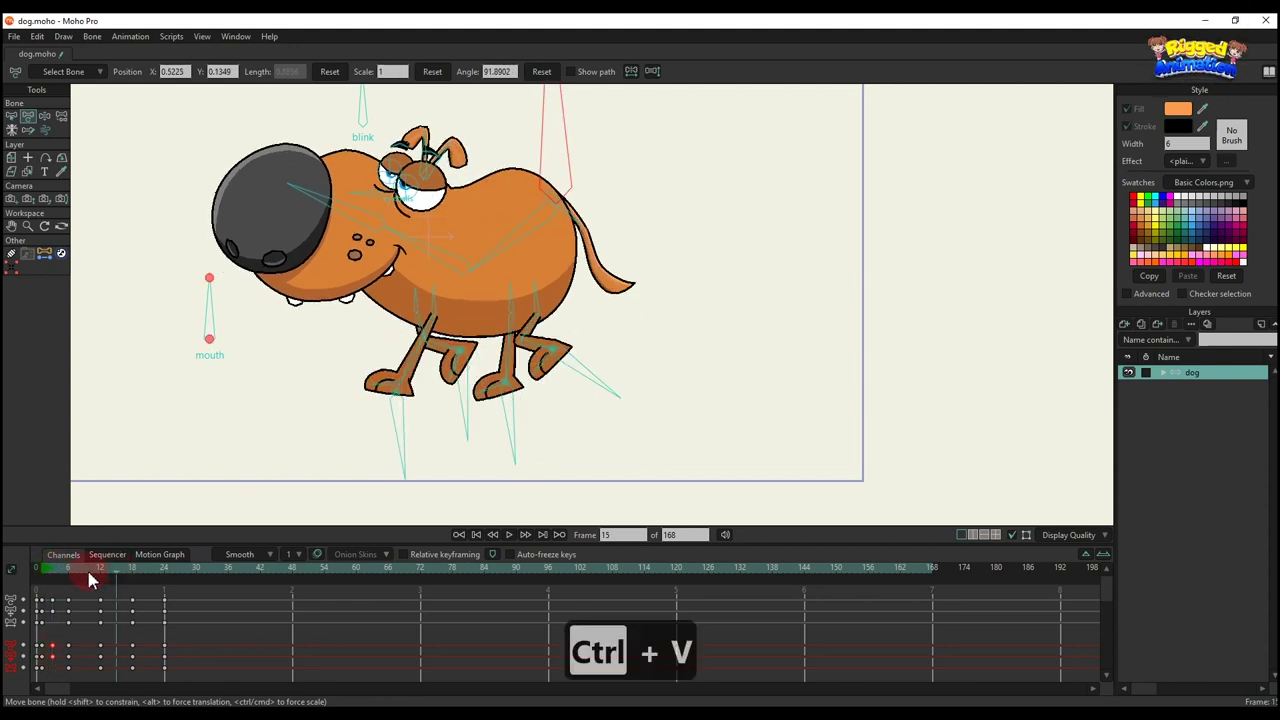
- Raise the dog's body slightly at frame 9 and copy that body keyframe to frame 21
drag(42, 574, 84, 575)
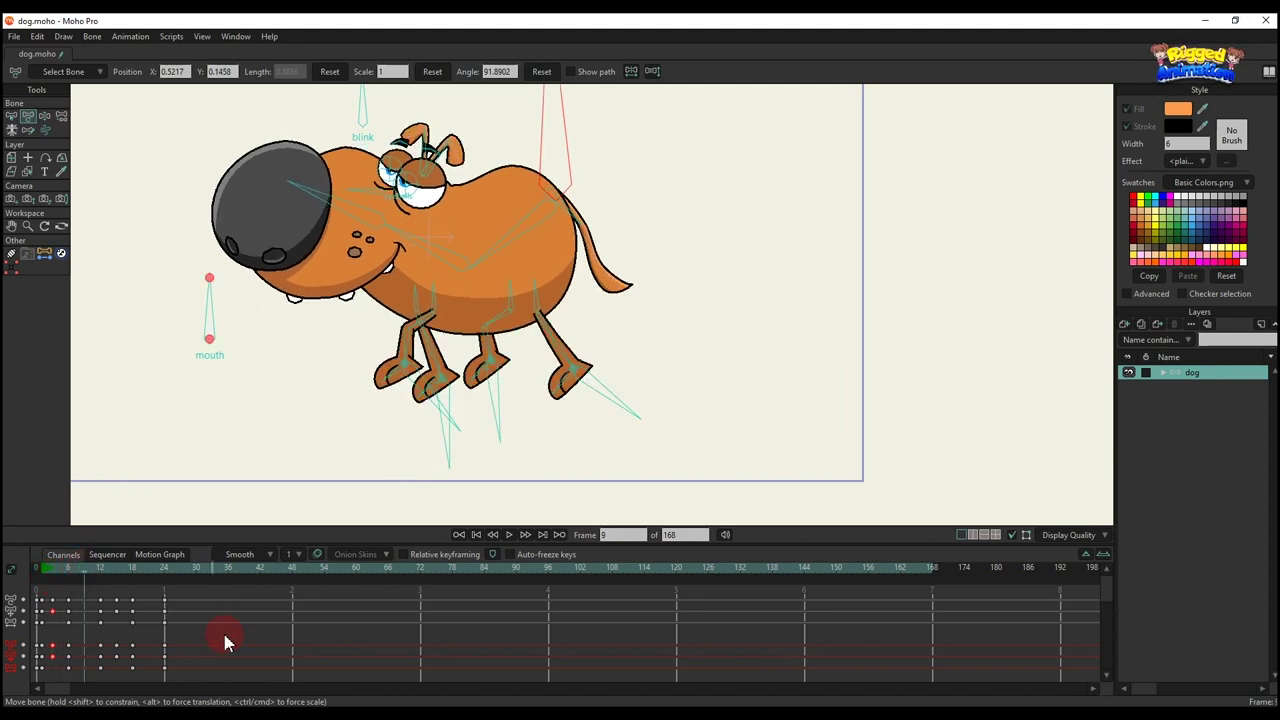
drag(555, 178, 560, 186)
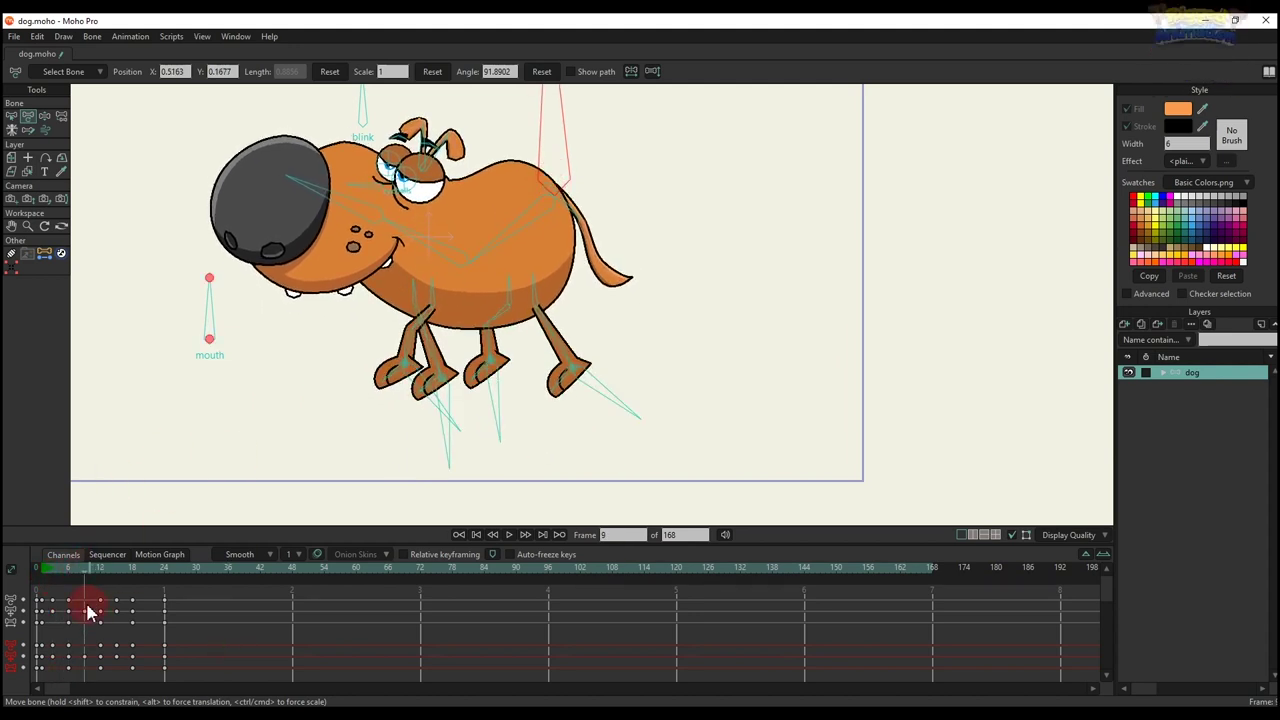
key(ctrl+c)
click(149, 573)
key(ctrl+v)
click(49, 570)
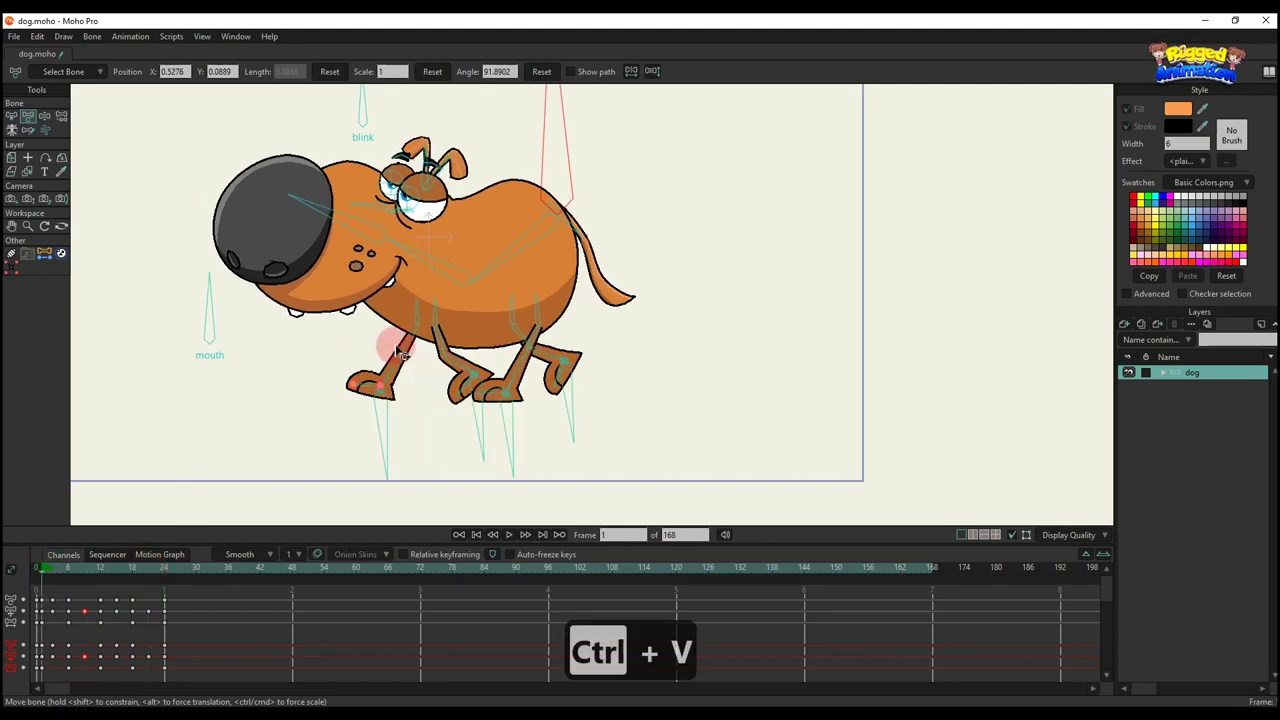
- Play back the walk, then move the planted front foot backward and the planted rear foot forward at frame 6
scroll(425, 340, down, 4)
key(space)
key(space)
drag(42, 573, 72, 588)
scroll(385, 369, up, 4)
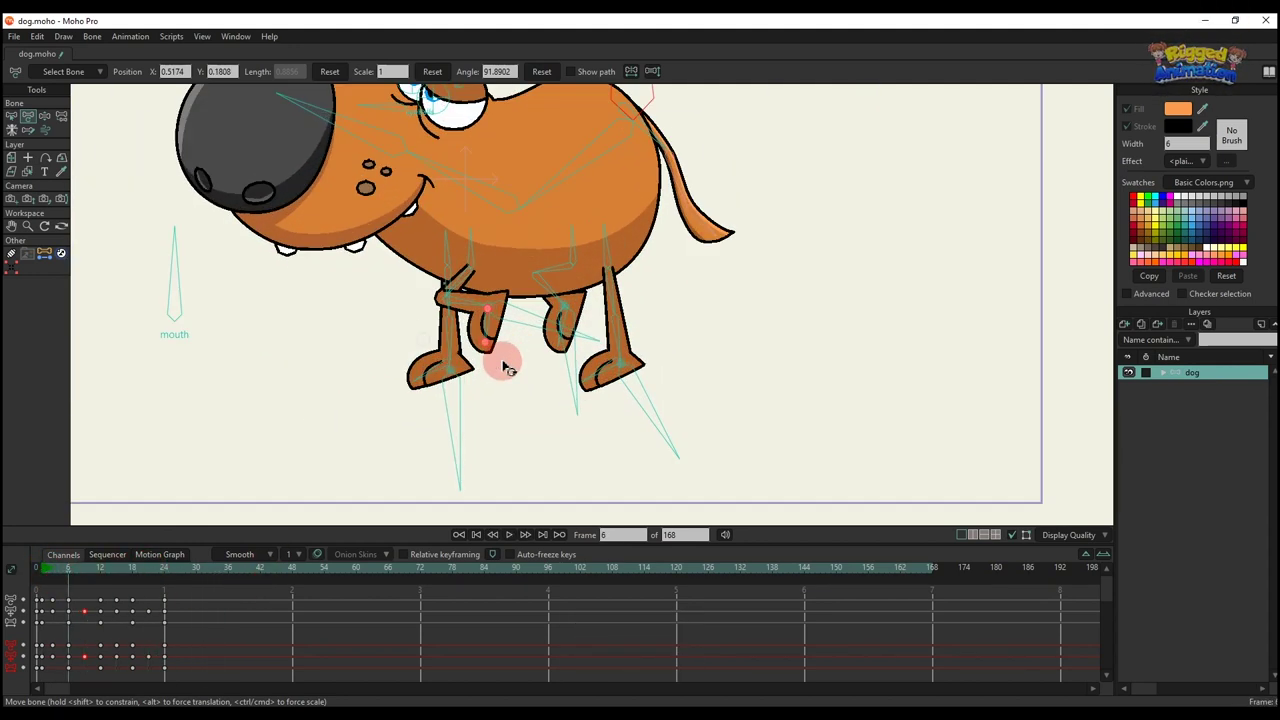
click(452, 380)
drag(457, 383, 503, 390)
drag(633, 375, 609, 378)
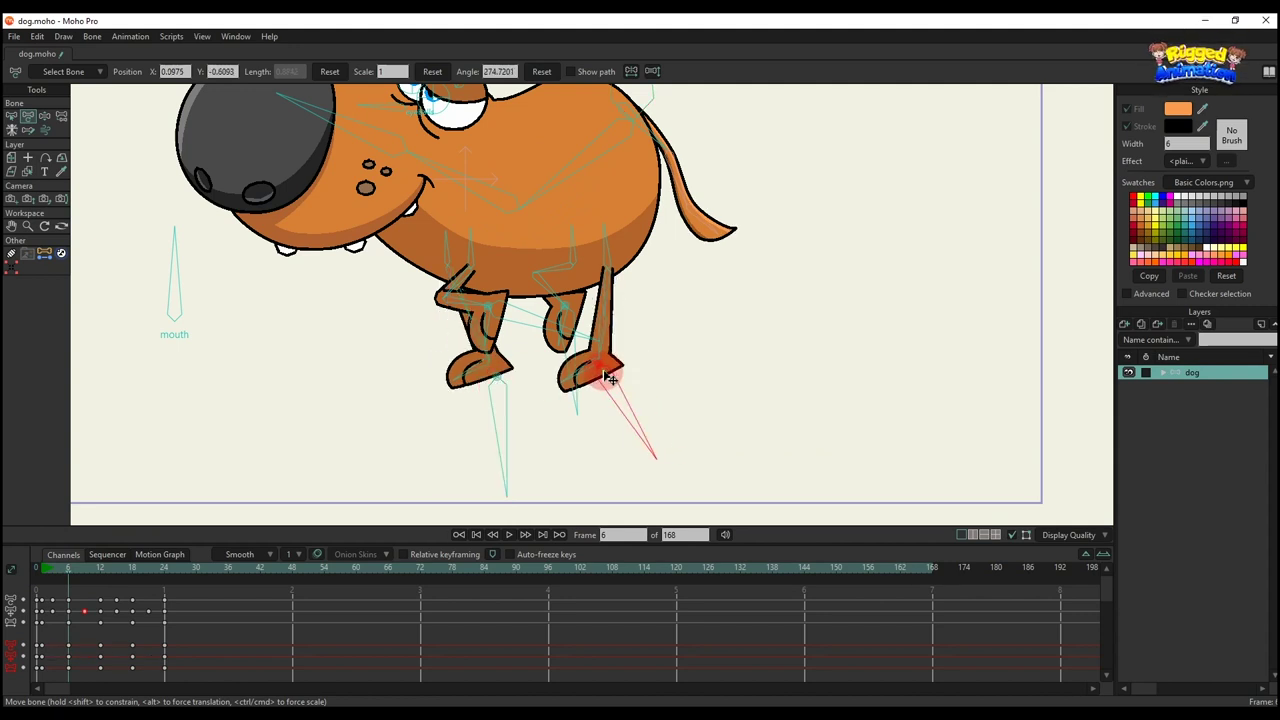
- Shift the planted front foot backward and the planted rear foot forward at frame 18
drag(44, 577, 136, 600)
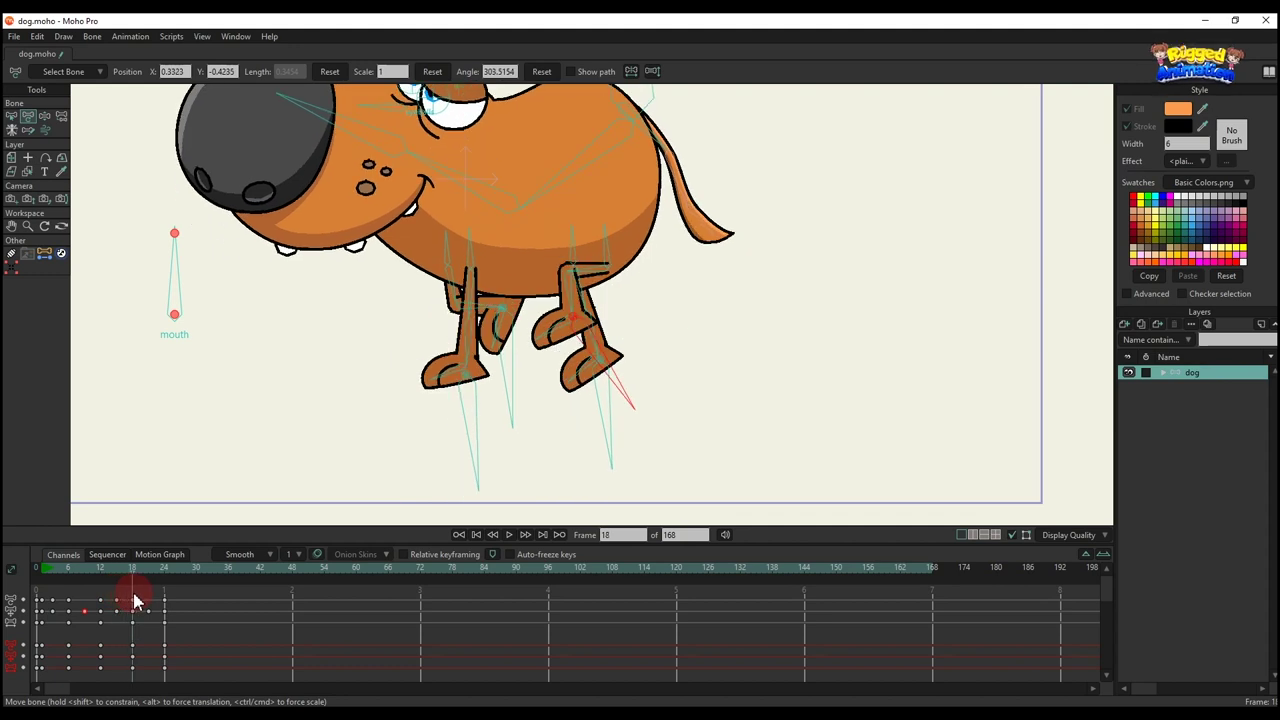
drag(475, 424, 503, 403)
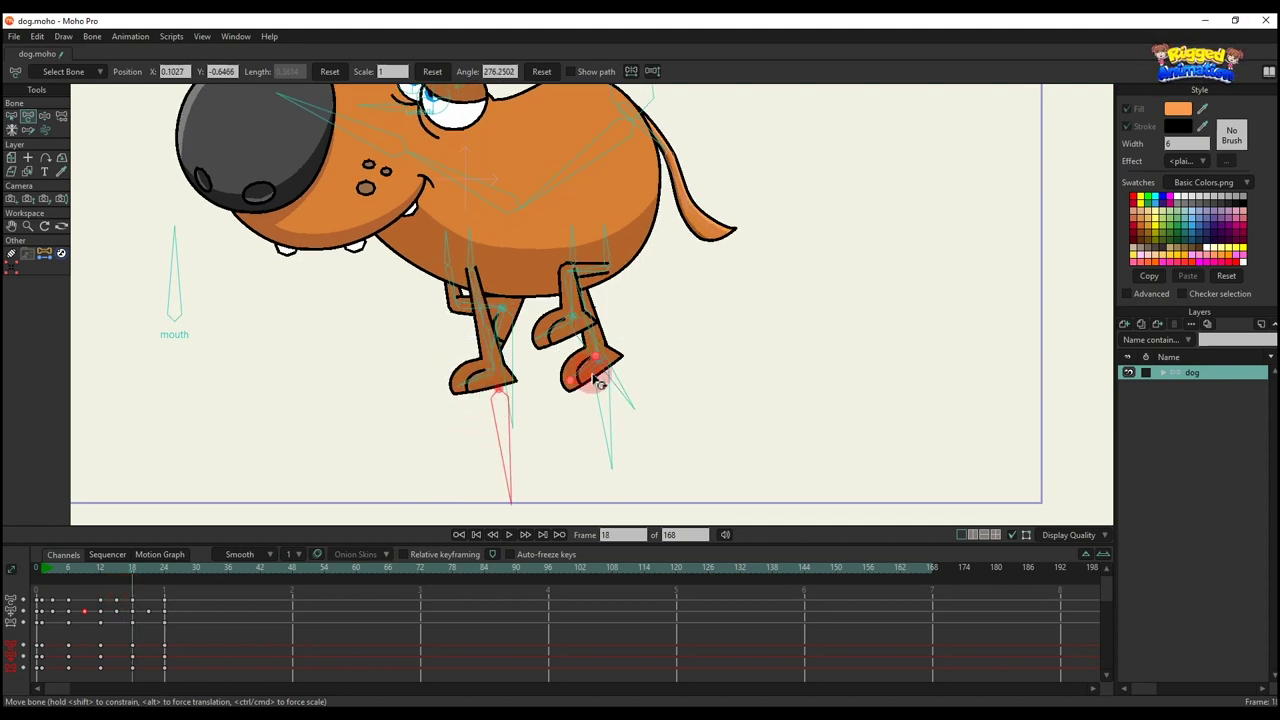
drag(615, 379, 584, 381)
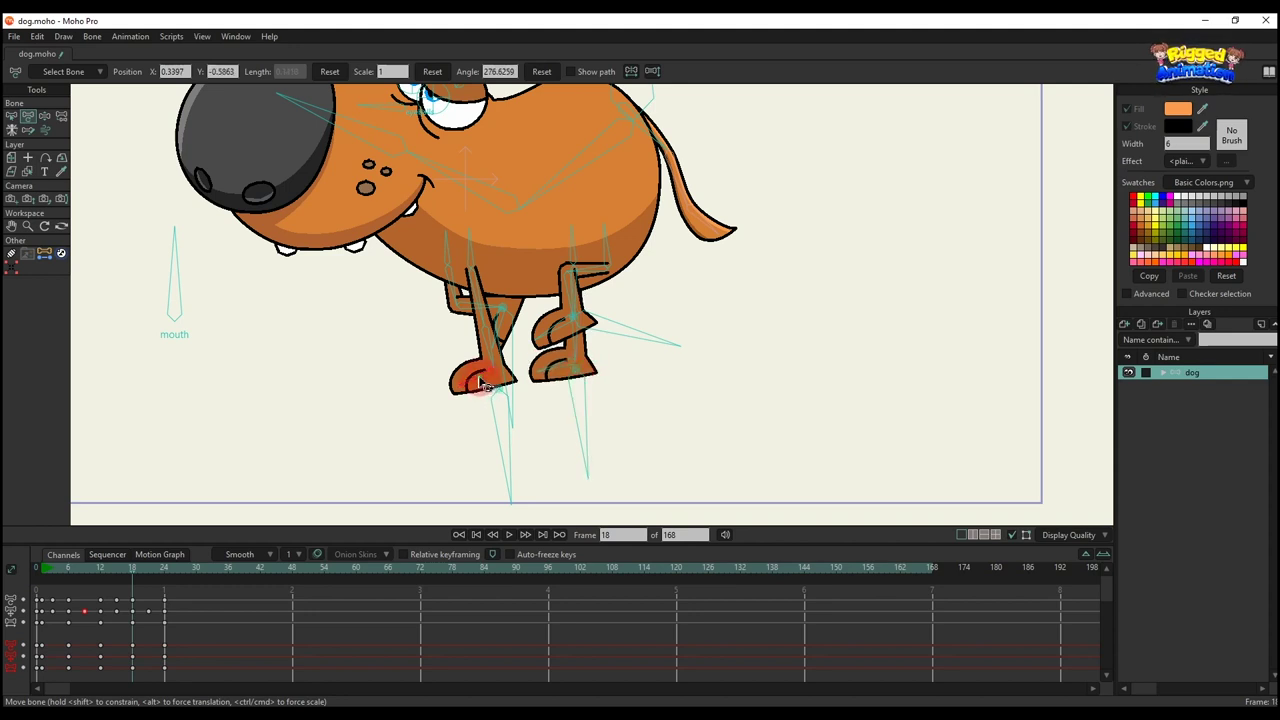
scroll(484, 359, down, 3)
drag(485, 359, 483, 376)
- Fine-tune the trailing front foot at frame 12 and play back the walk
drag(51, 578, 101, 598)
scroll(517, 385, up, 1)
click(517, 385)
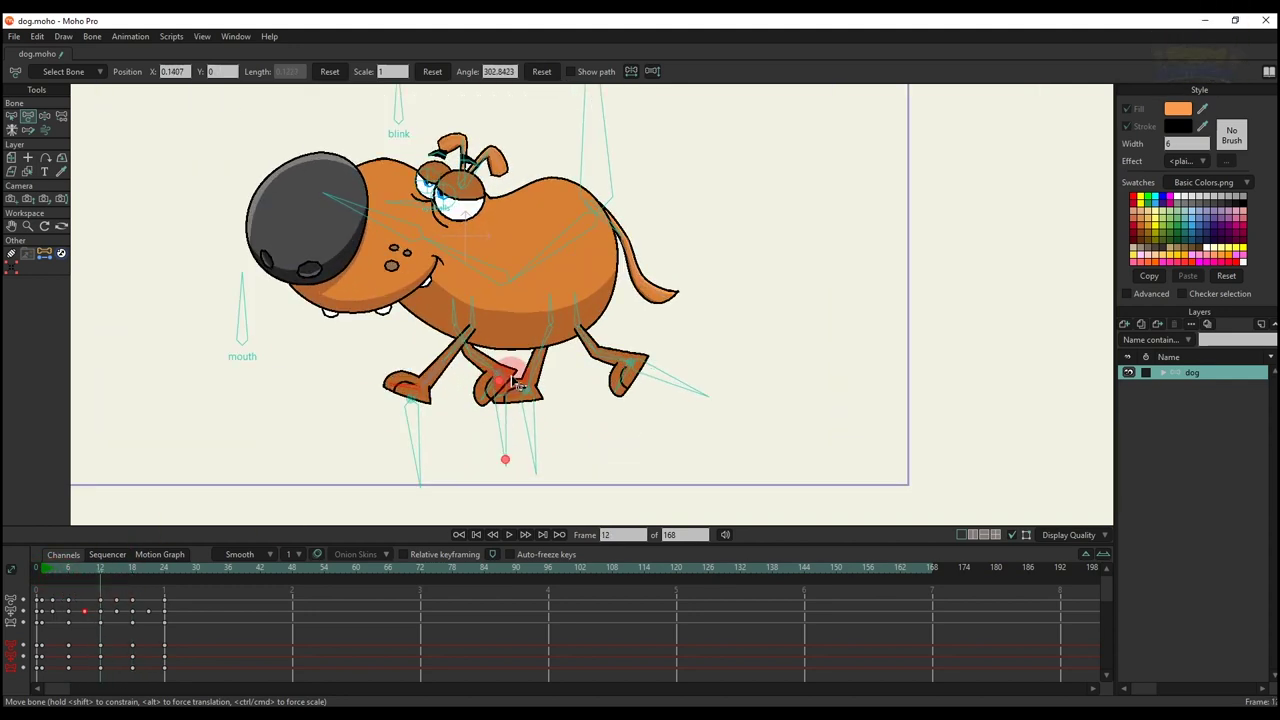
scroll(517, 385, up, 2)
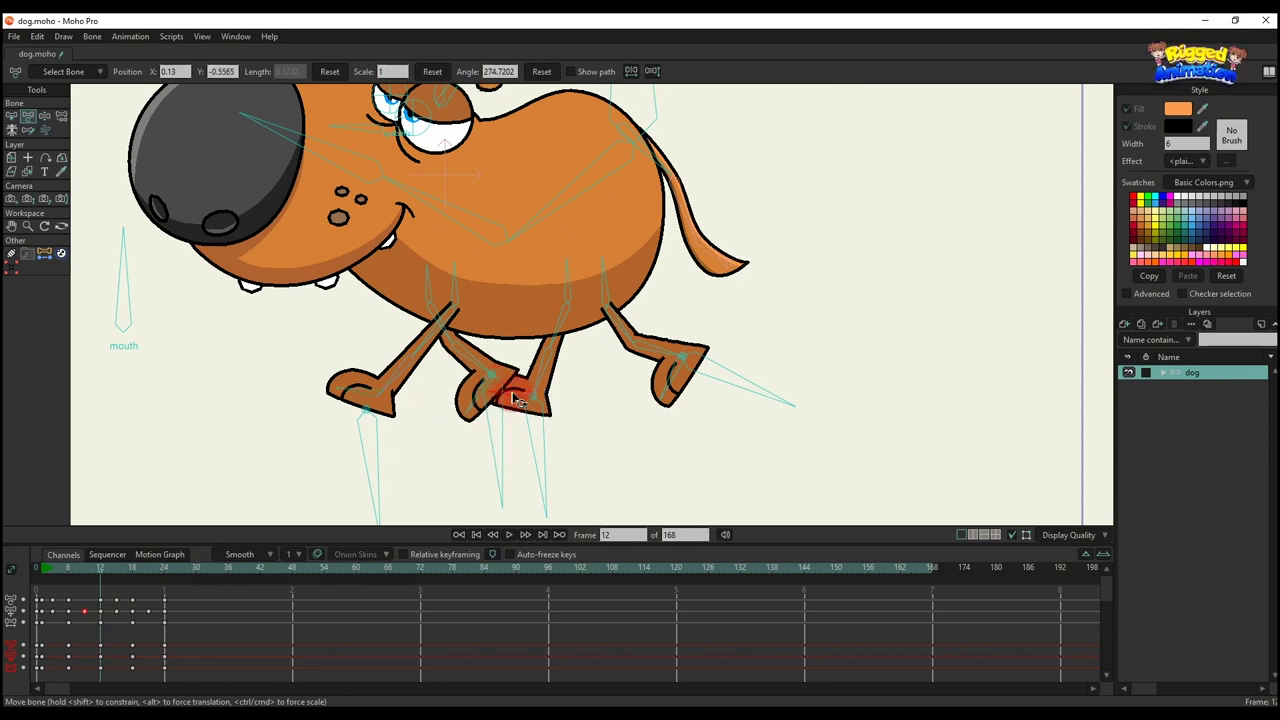
scroll(513, 396, down, 3)
key(space)
key(space)
- Set all keyframes at frame 24 to cycle back to absolute frame 2 and play back the looping walk
drag(197, 661, 166, 605)
right_click(166, 605)
click(206, 594)
text(2)
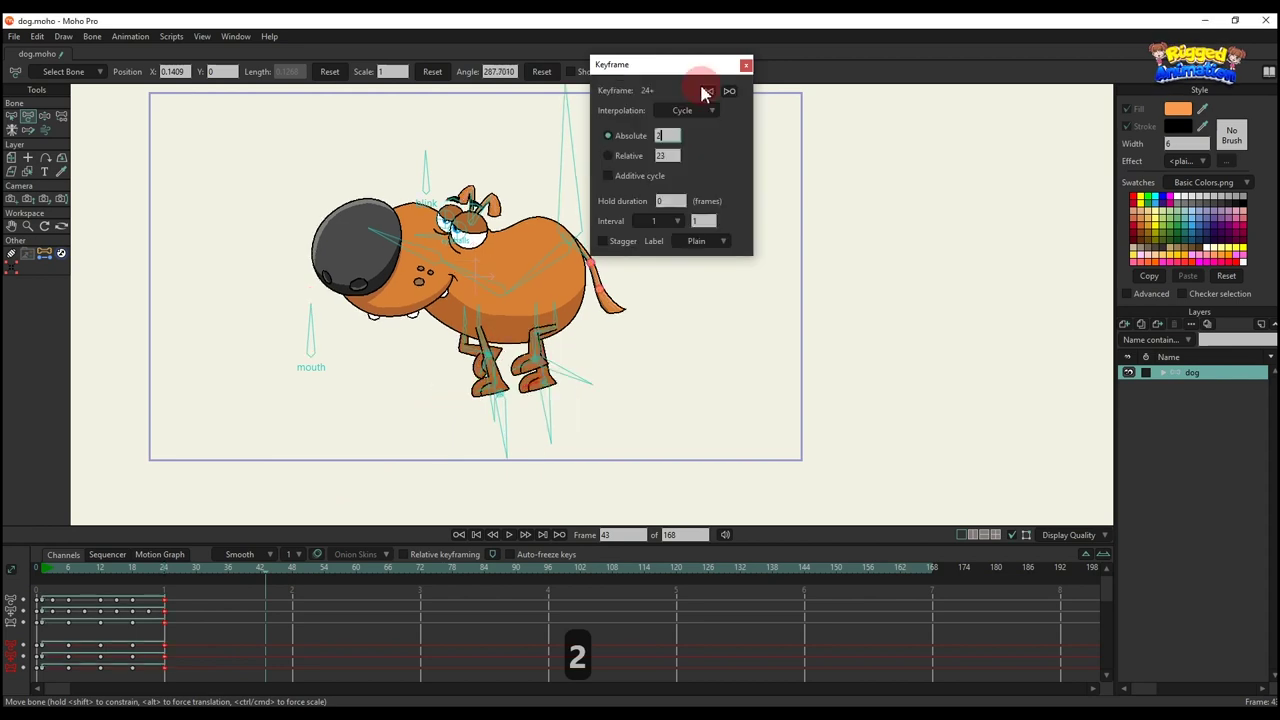
click(745, 68)
key(space)
key(space)
key(ctrl+shift+c)
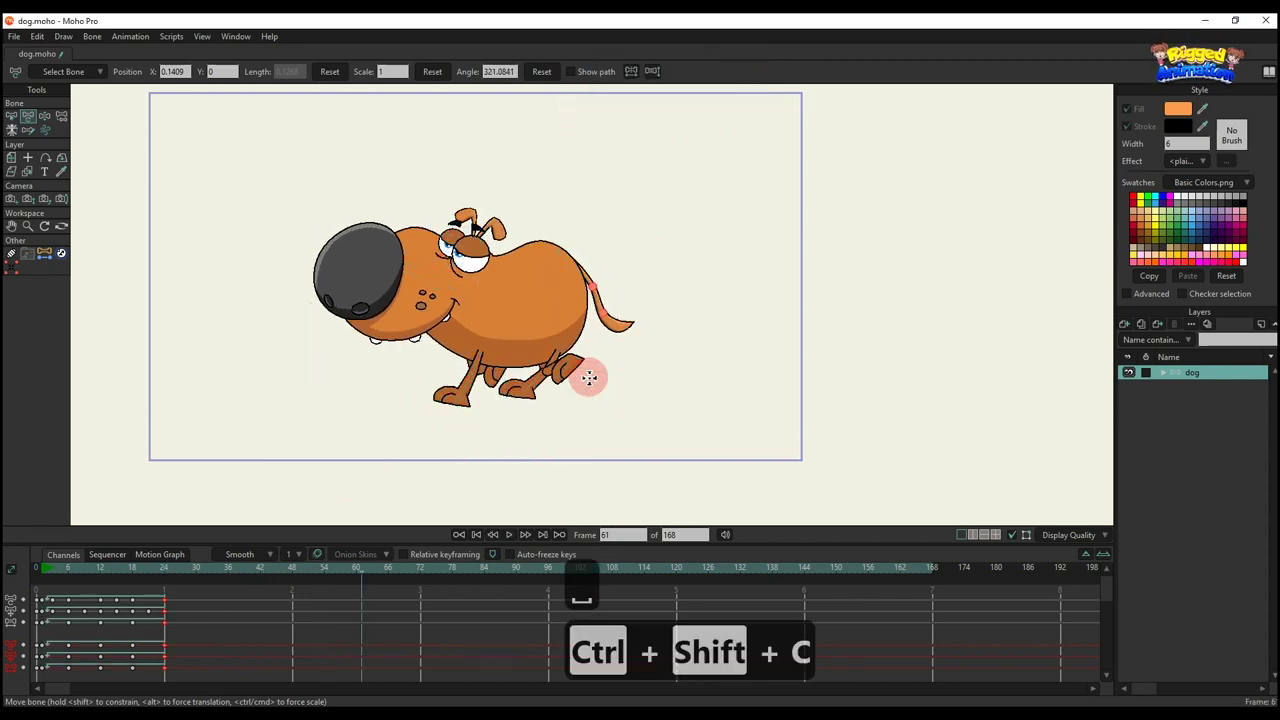
key(space)
scroll(592, 376, down, 2)
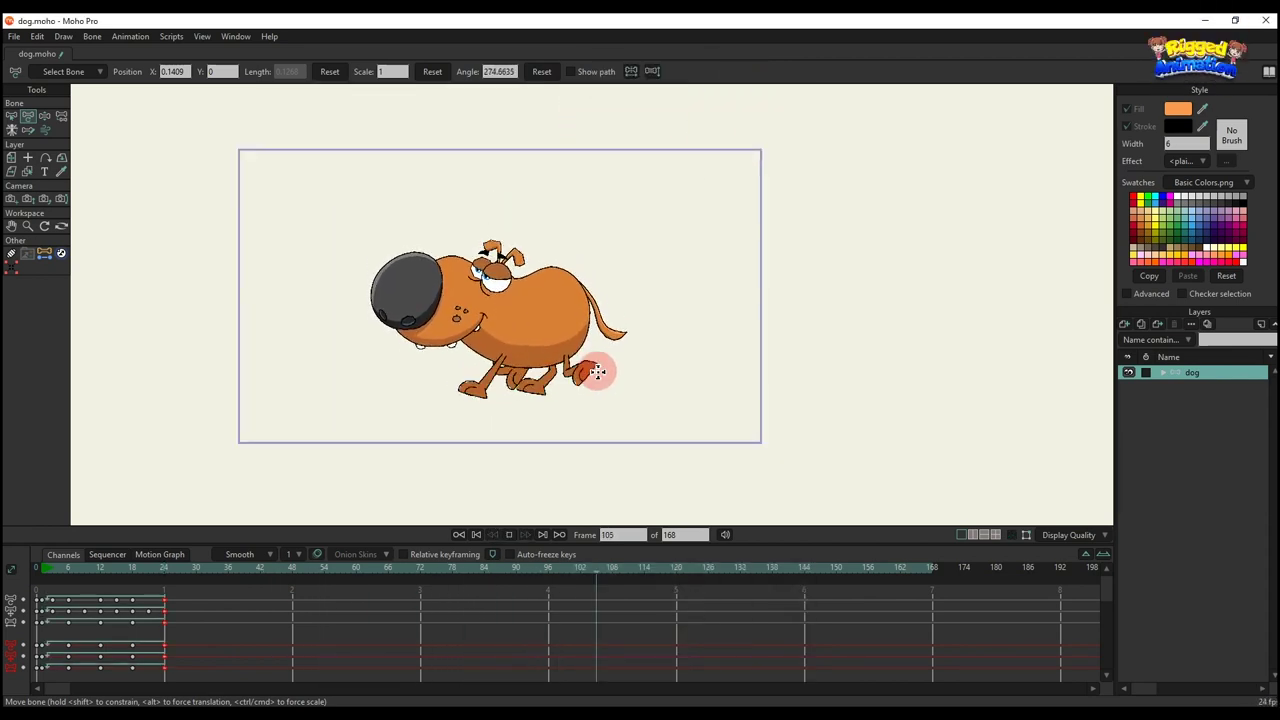
scroll(602, 372, down, 2)
- Keyframe the current pose of all bones at frame 110 and lower the body at frame 114
key(ctrl+f)
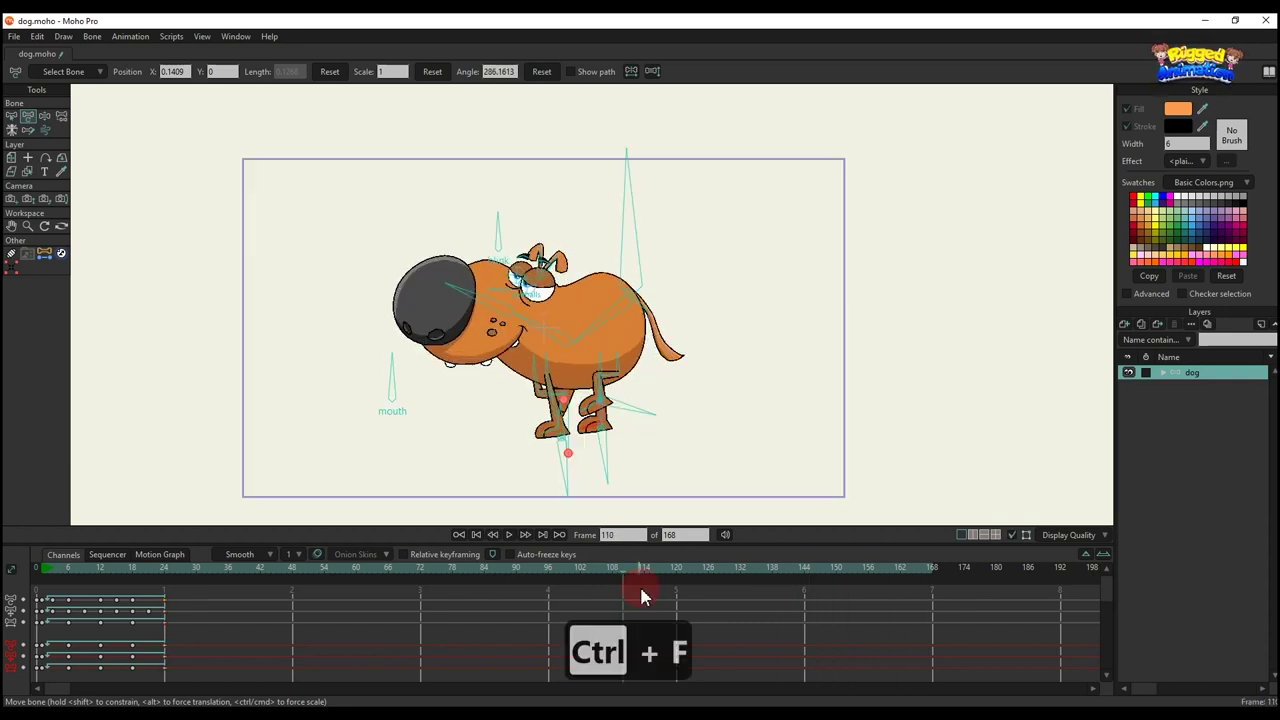
click(643, 592)
key(t)
scroll(560, 405, up, 2)
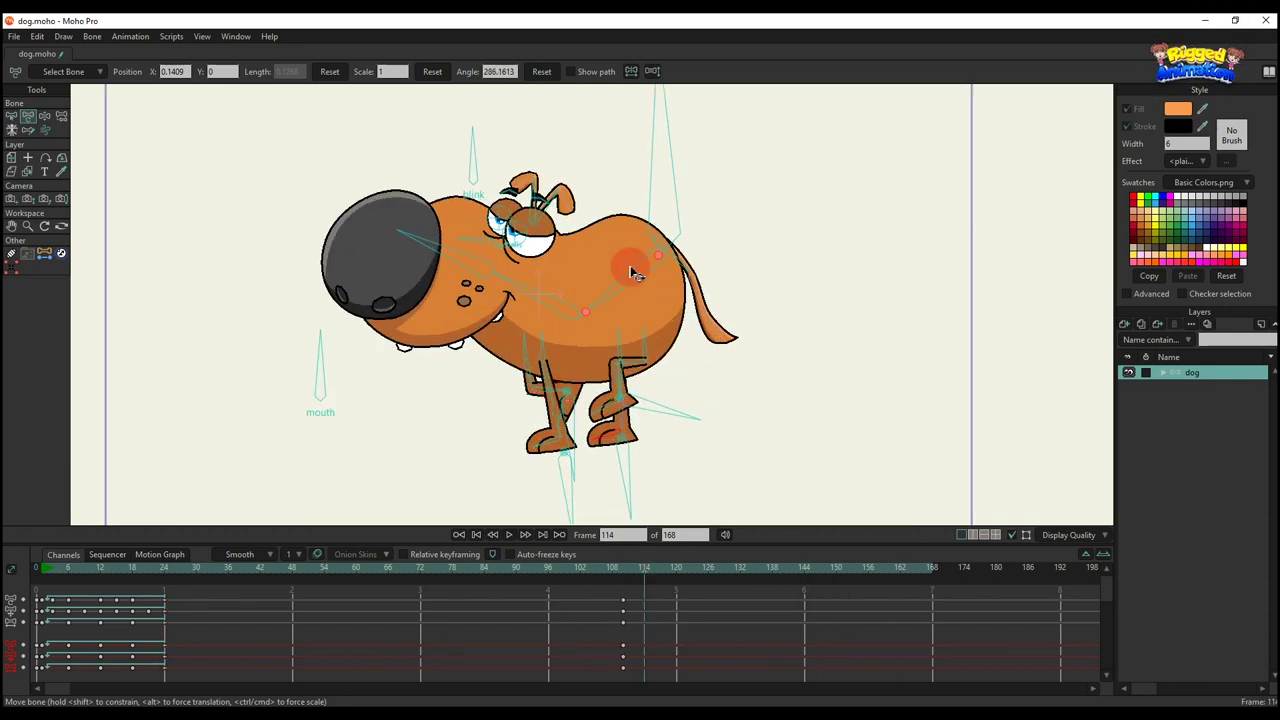
drag(668, 240, 675, 256)
scroll(548, 415, up, 1)
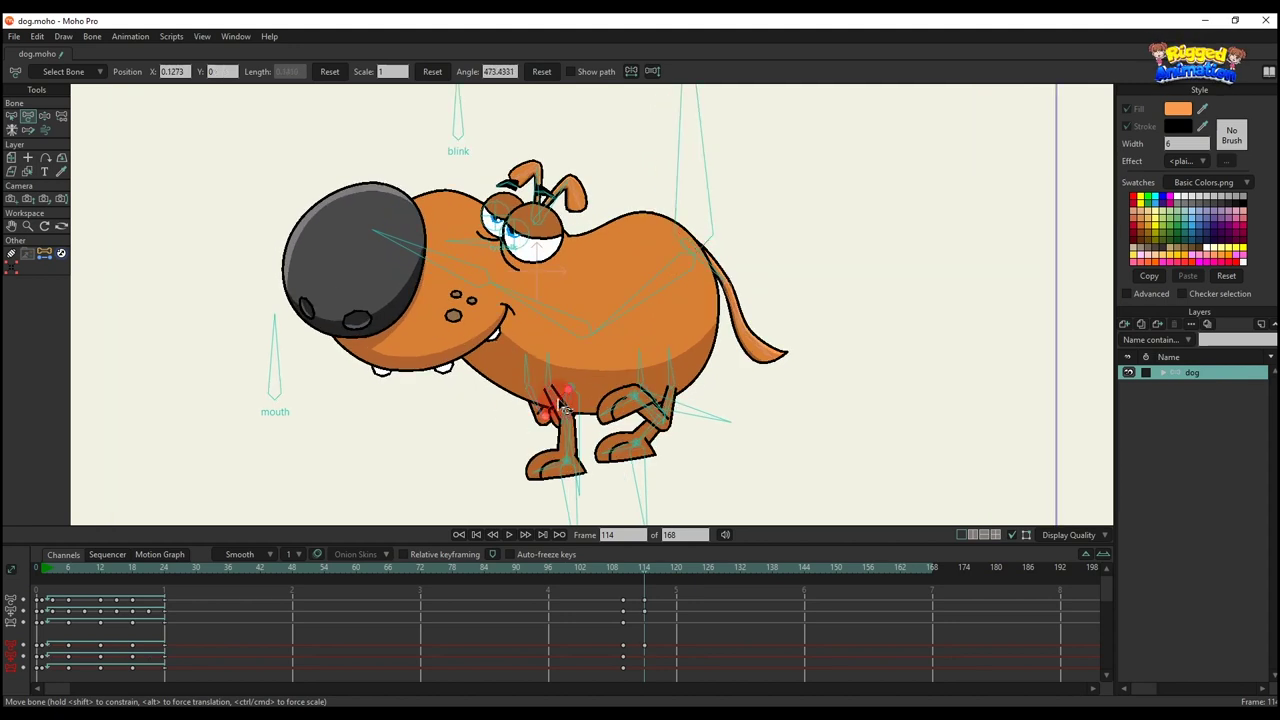
- Plant the raised front and rear feet on the ground beside the other feet at frame 114
drag(560, 401, 534, 417)
scroll(534, 418, down, 2)
scroll(594, 418, up, 2)
drag(640, 412, 557, 453)
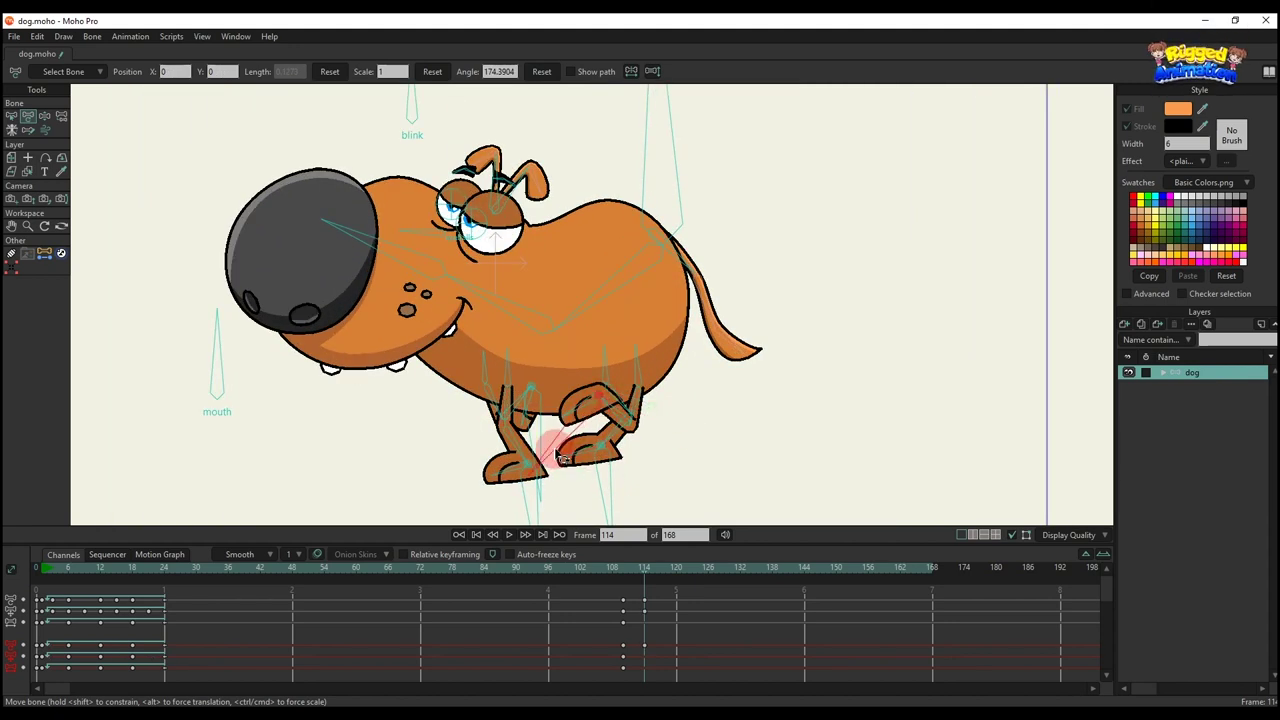
drag(596, 408, 633, 461)
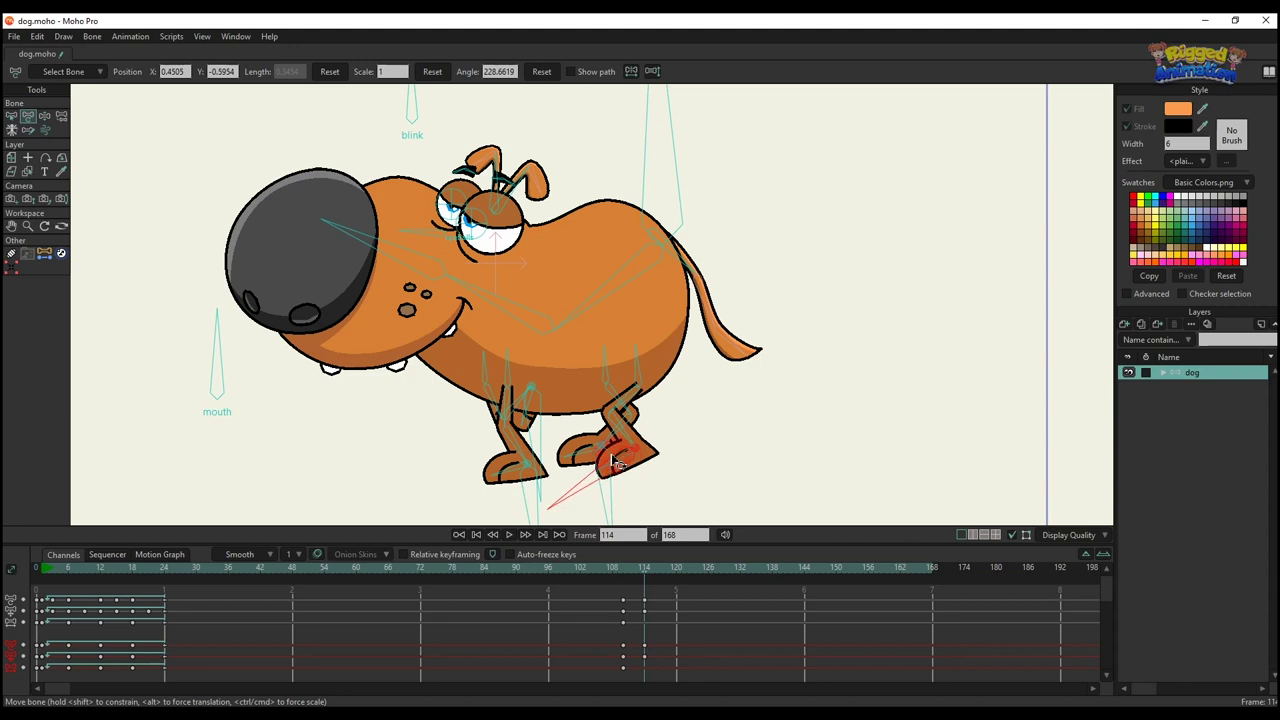
scroll(625, 405, up, 1)
drag(625, 405, 488, 483)
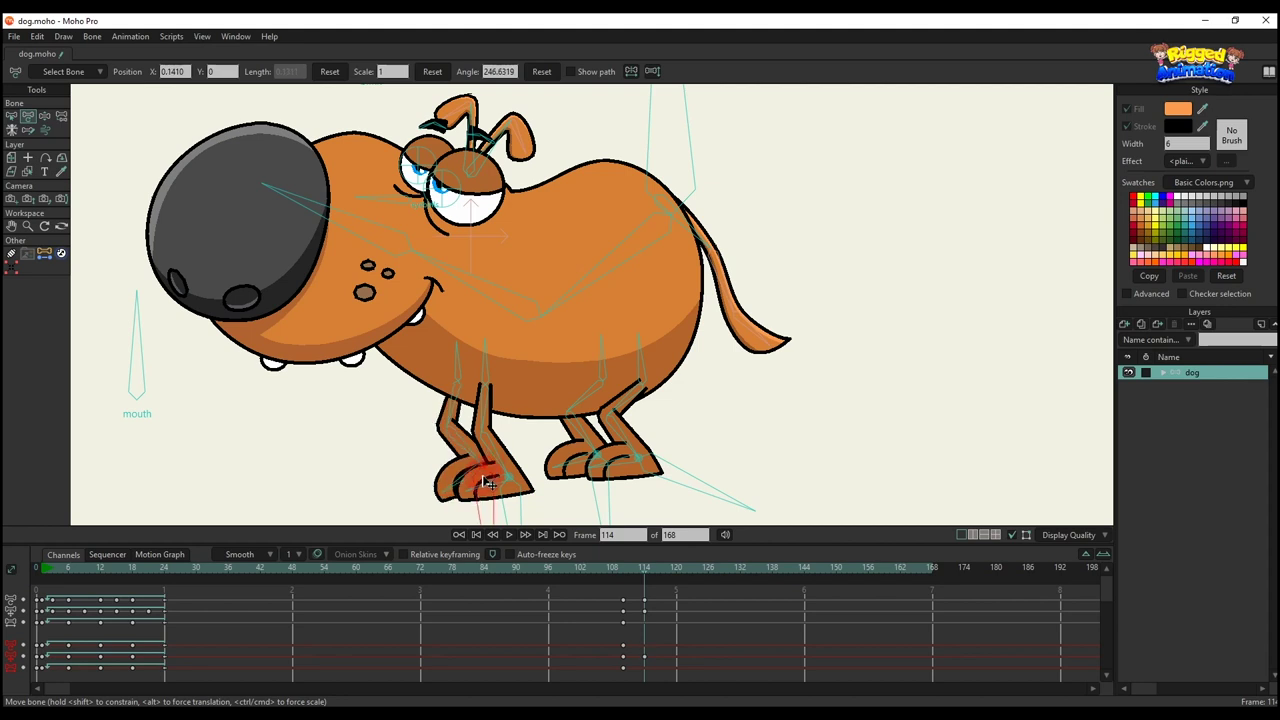
scroll(475, 470, down, 4)
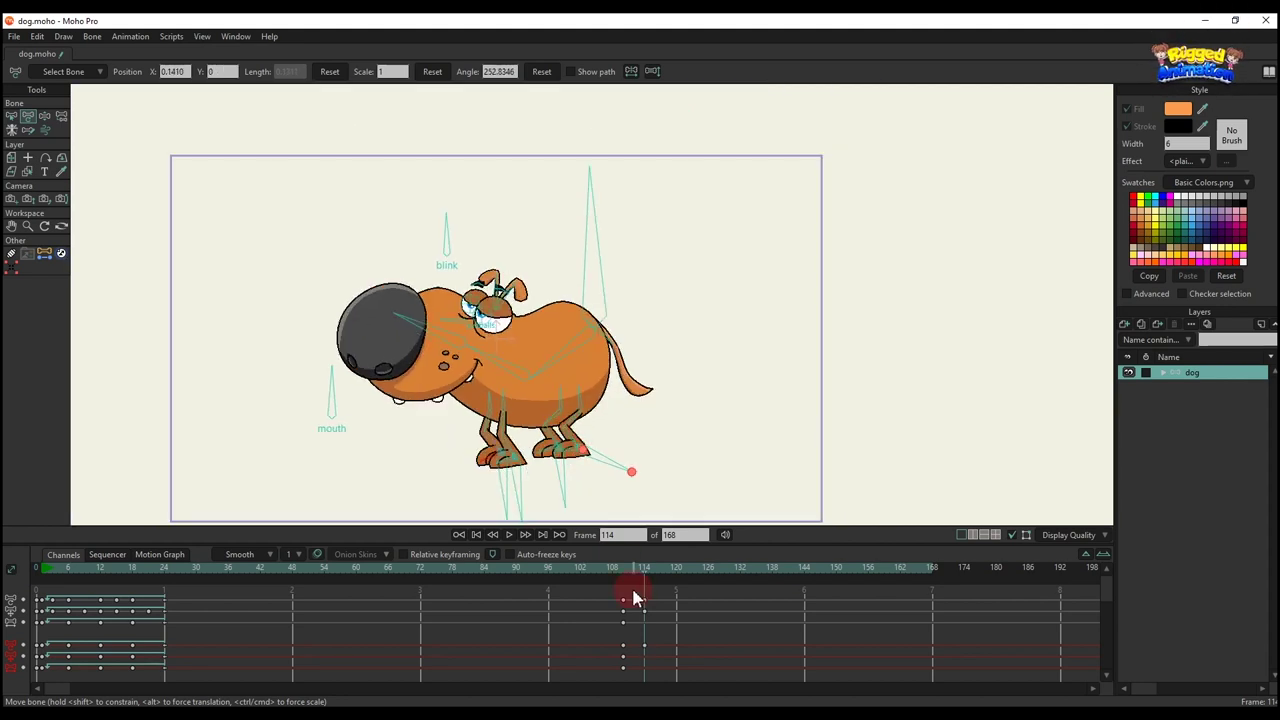
- Keyframe all bones at frame 114, shift the body forward over stretched legs at frame 118, and keyframe that pose too
key(ctrl+f)
drag(558, 378, 546, 297)
scroll(510, 289, up, 1)
drag(432, 276, 578, 231)
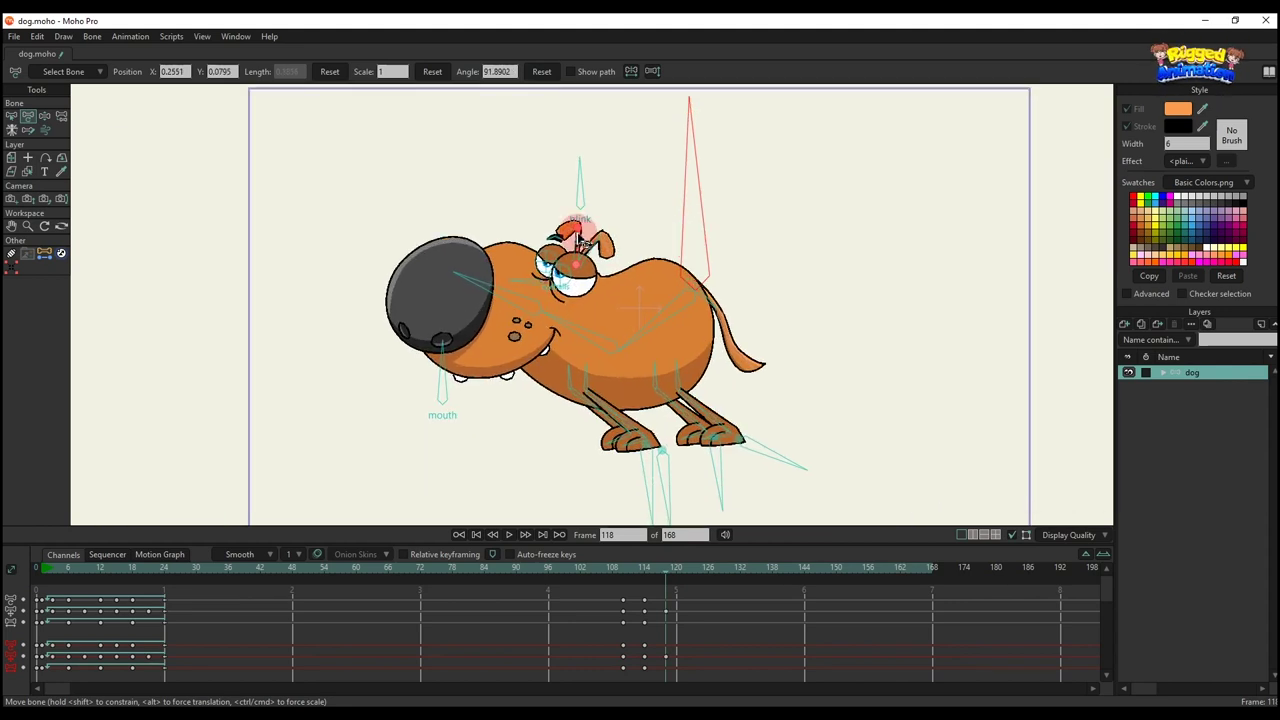
click(601, 569)
scroll(712, 370, down, 2)
key(space)
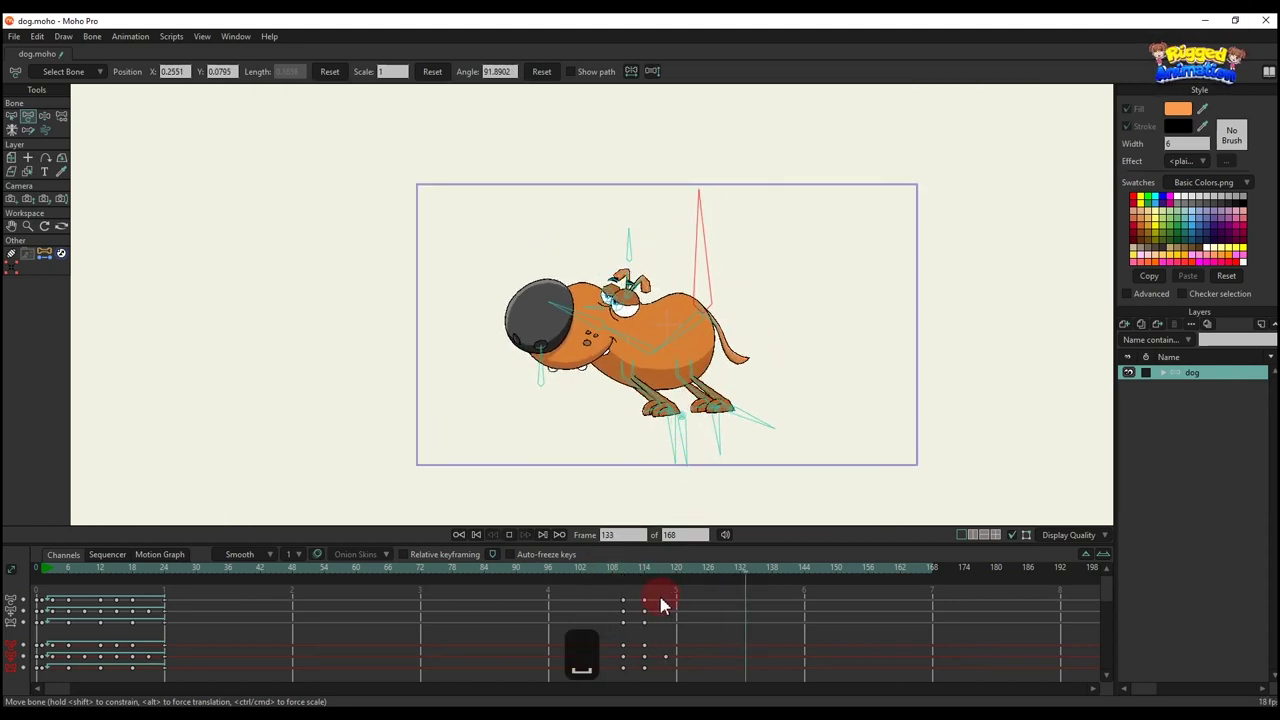
key(ctrl+f)
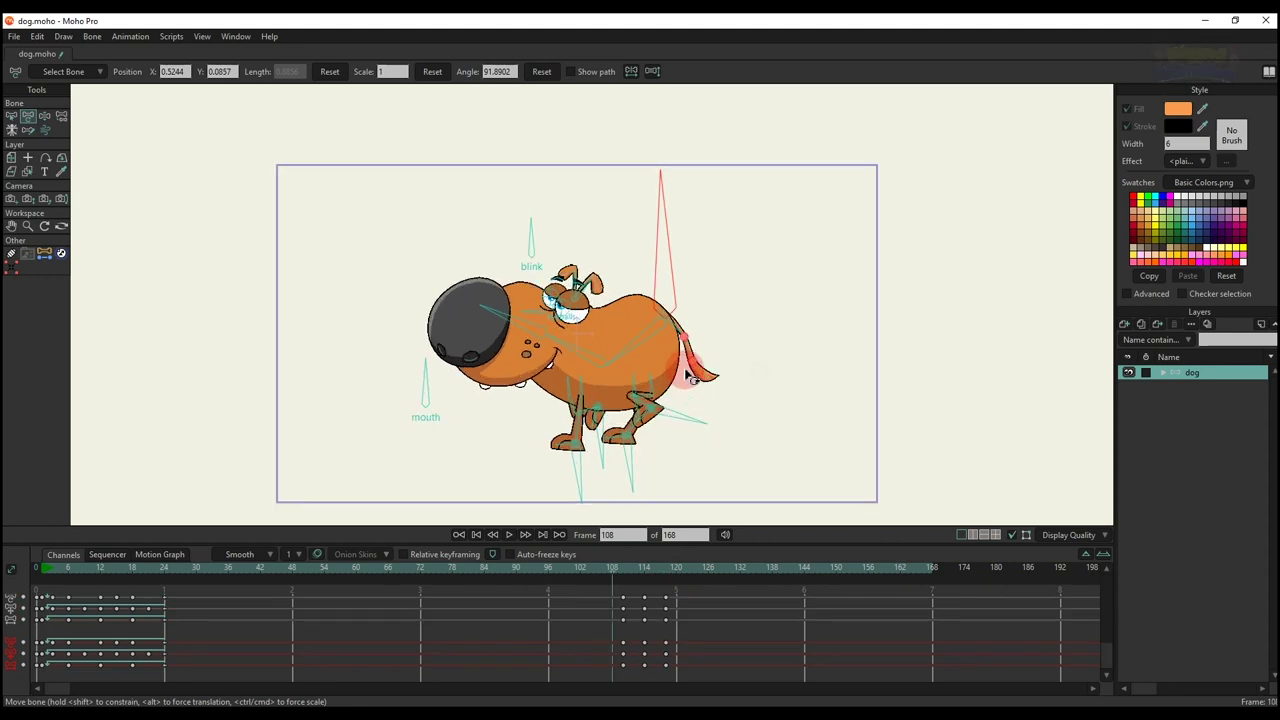
- Play back the stop and move the pose keyframes at frames 114 and 118 one frame earlier
key(space)
click(648, 572)
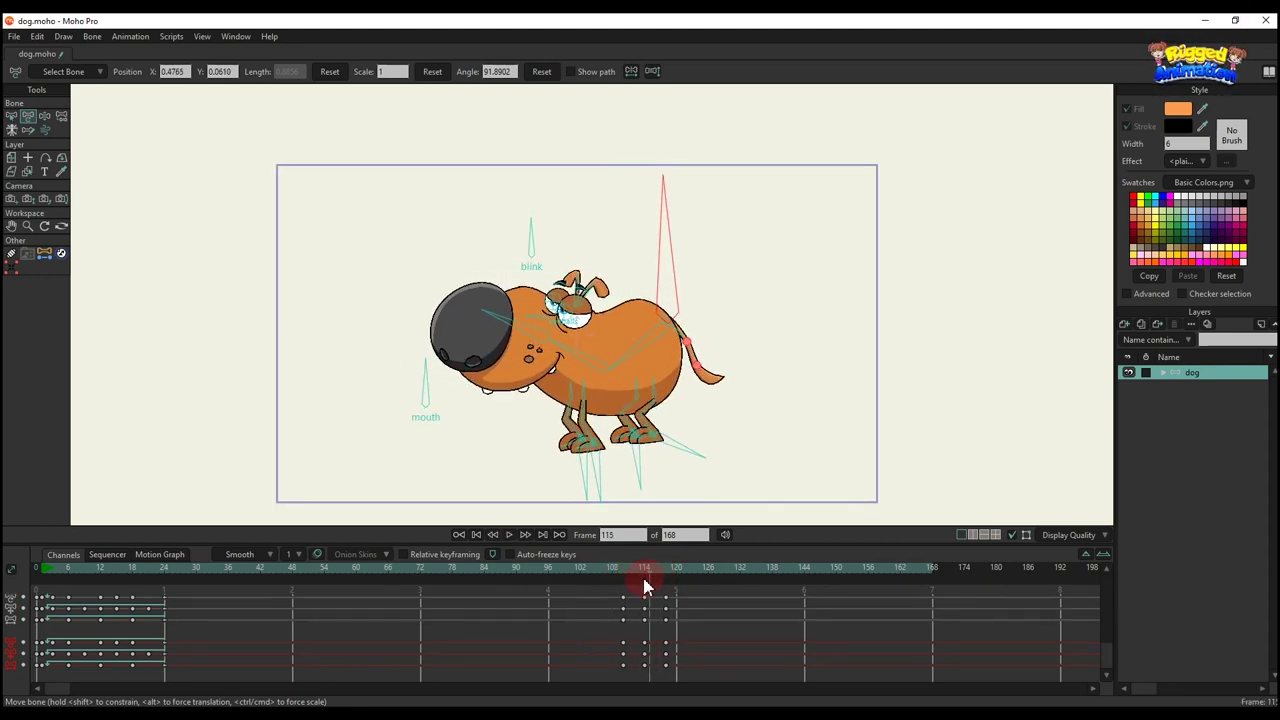
key(space)
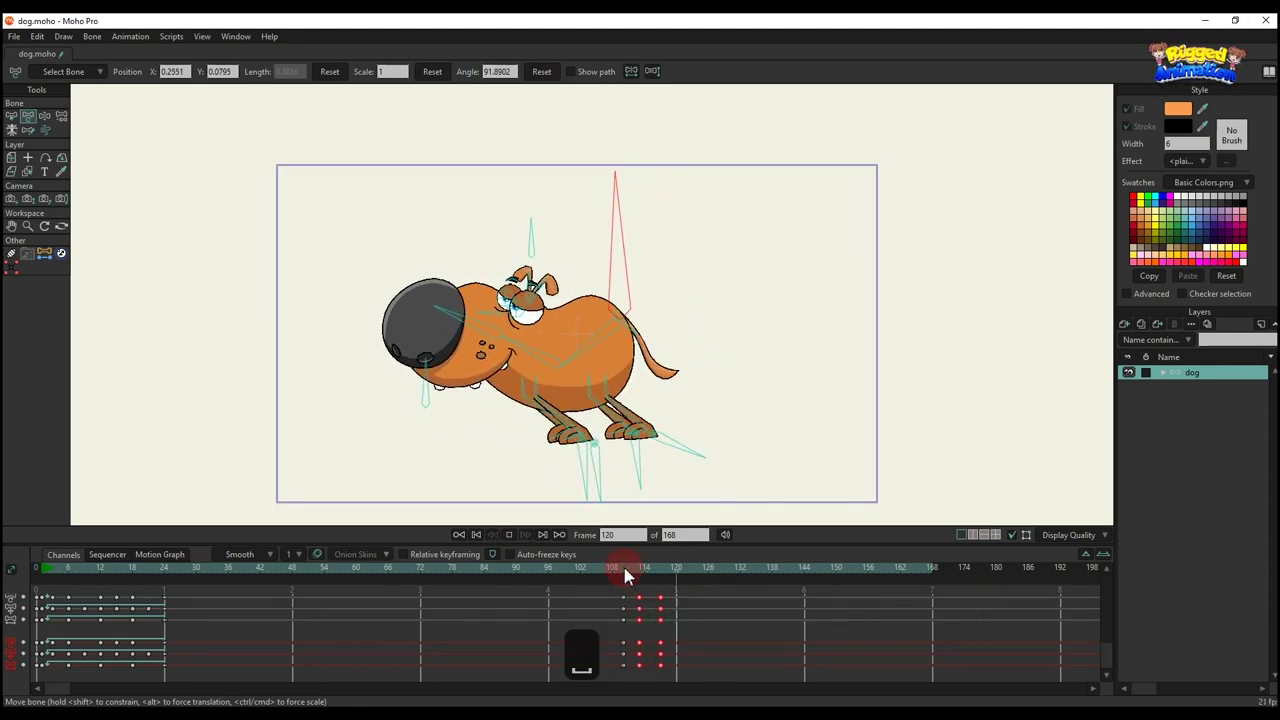
click(640, 578)
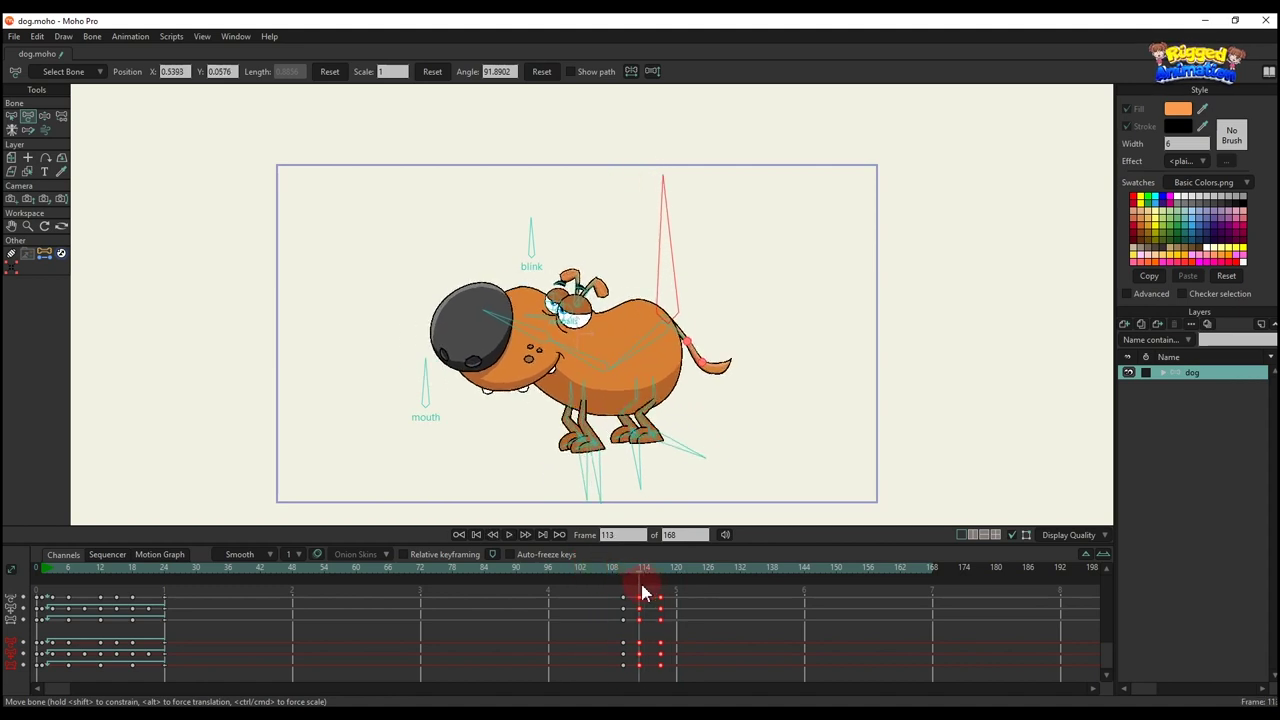
- Play back the stop, keyframe the open eyes at frame 41, and rotate the blink bone to close them at frame 44
key(space)
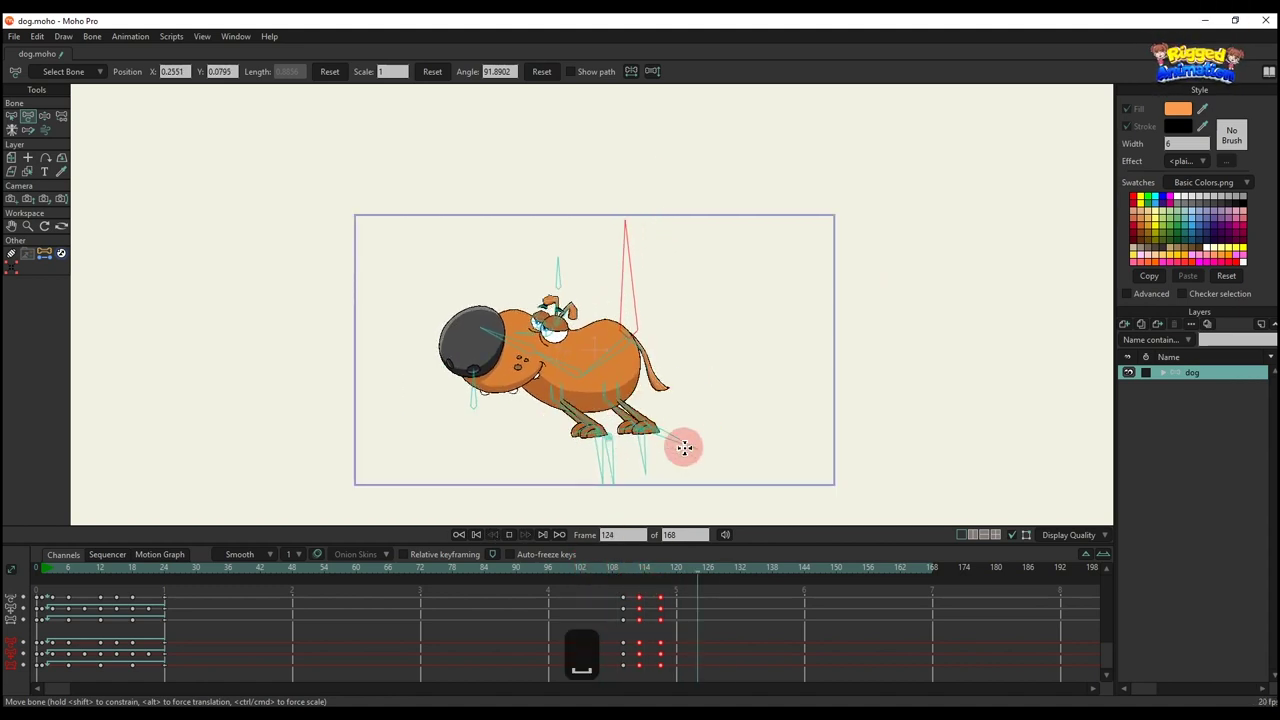
drag(597, 569, 272, 577)
scroll(560, 245, up, 3)
click(560, 242)
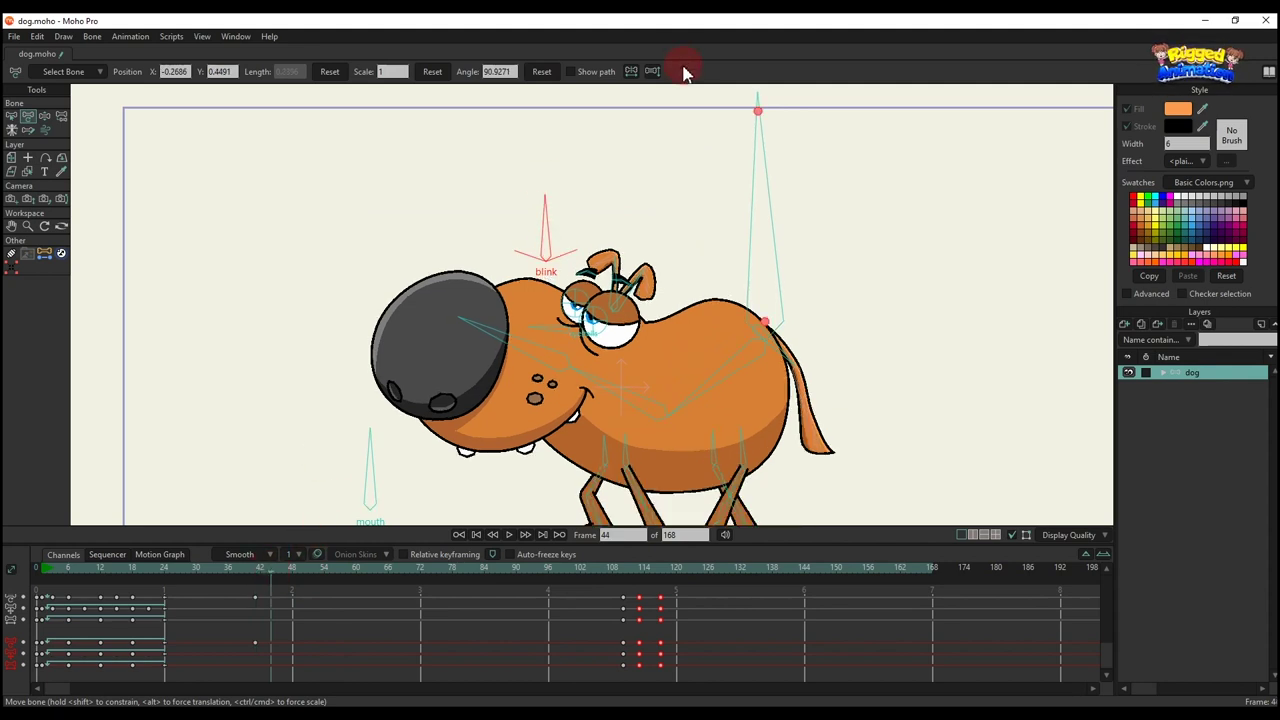
drag(540, 225, 390, 396)
- Hold the eyes closed at frame 47, reopen them with the blink bone at frame 50, and play back the blink
click(288, 571)
click(472, 332)
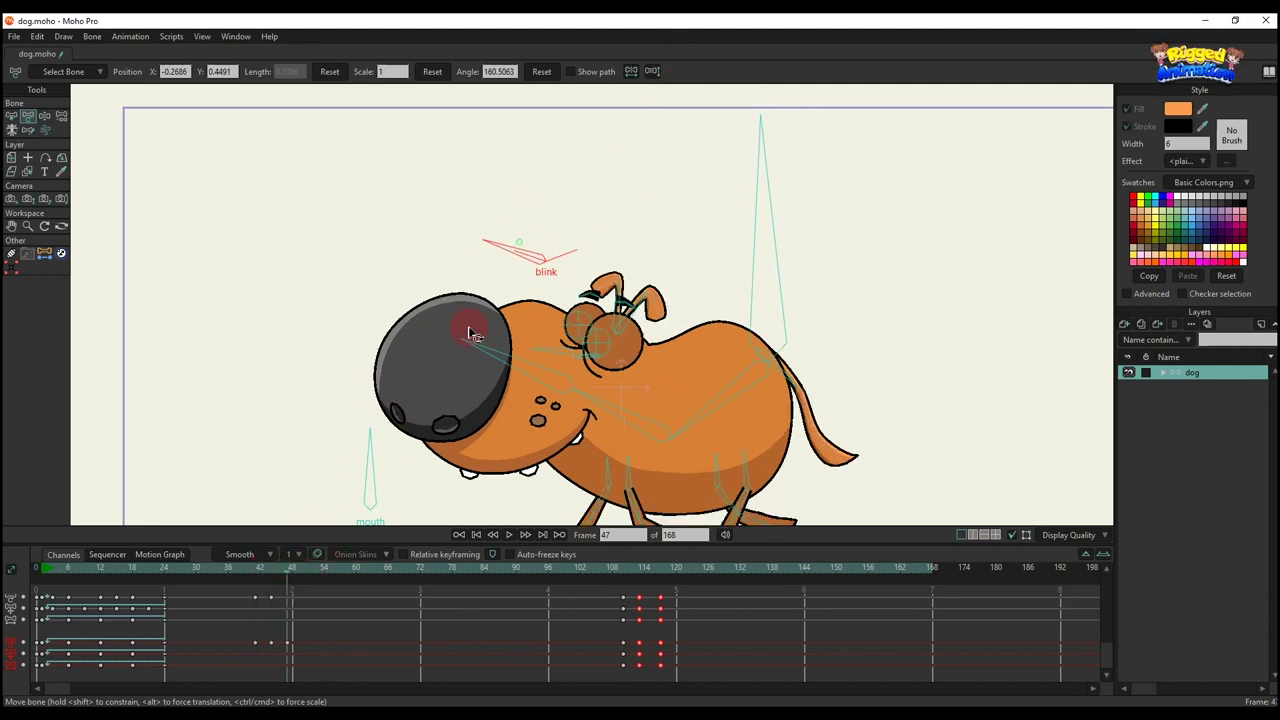
click(303, 579)
click(514, 256)
click(553, 73)
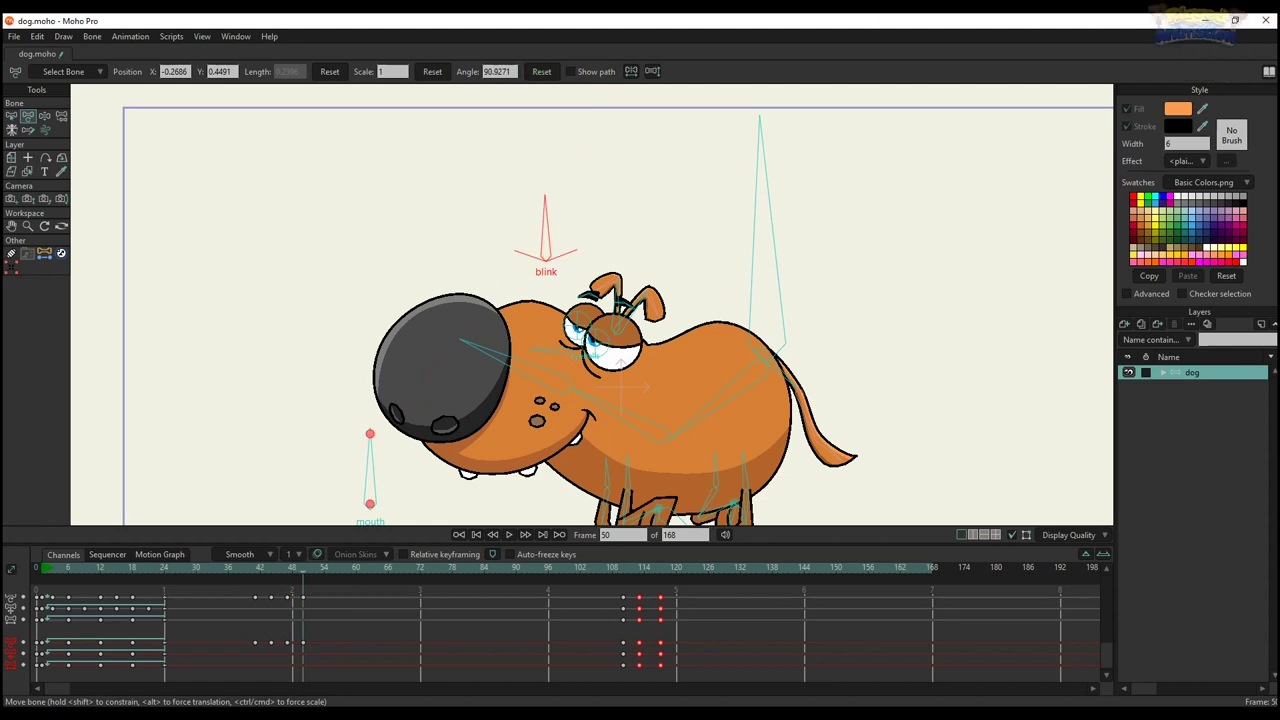
click(236, 568)
scroll(611, 380, down, 5)
key(space)
key(space)
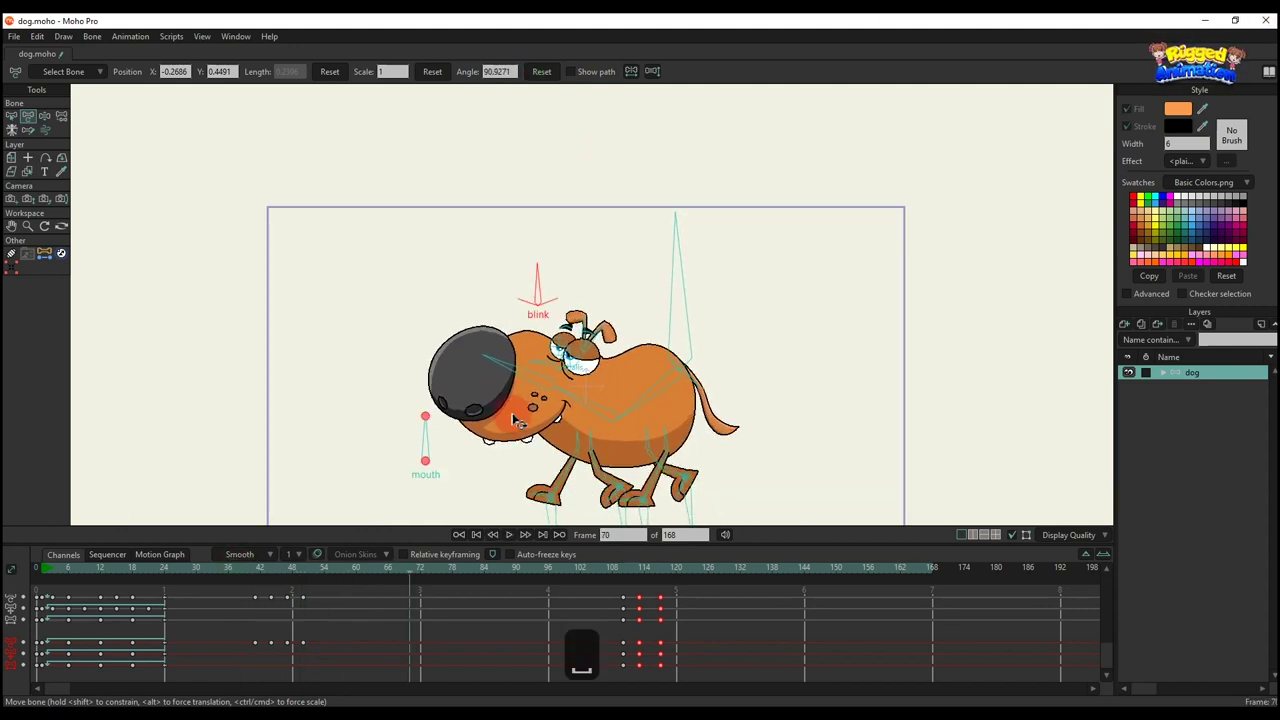
- Keyframe the eyeballs bone at frame 70 and shift it back and down at frame 74 to redirect the gaze
scroll(540, 318, up, 4)
click(432, 571)
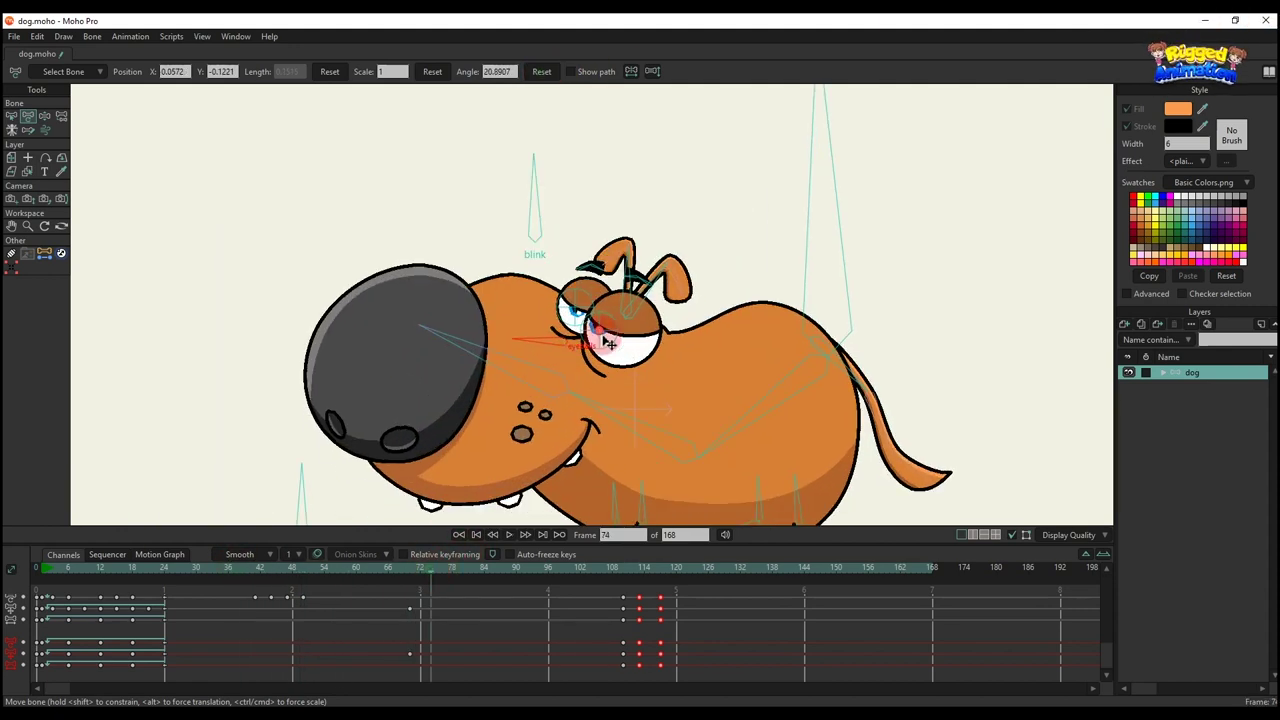
drag(568, 348, 582, 366)
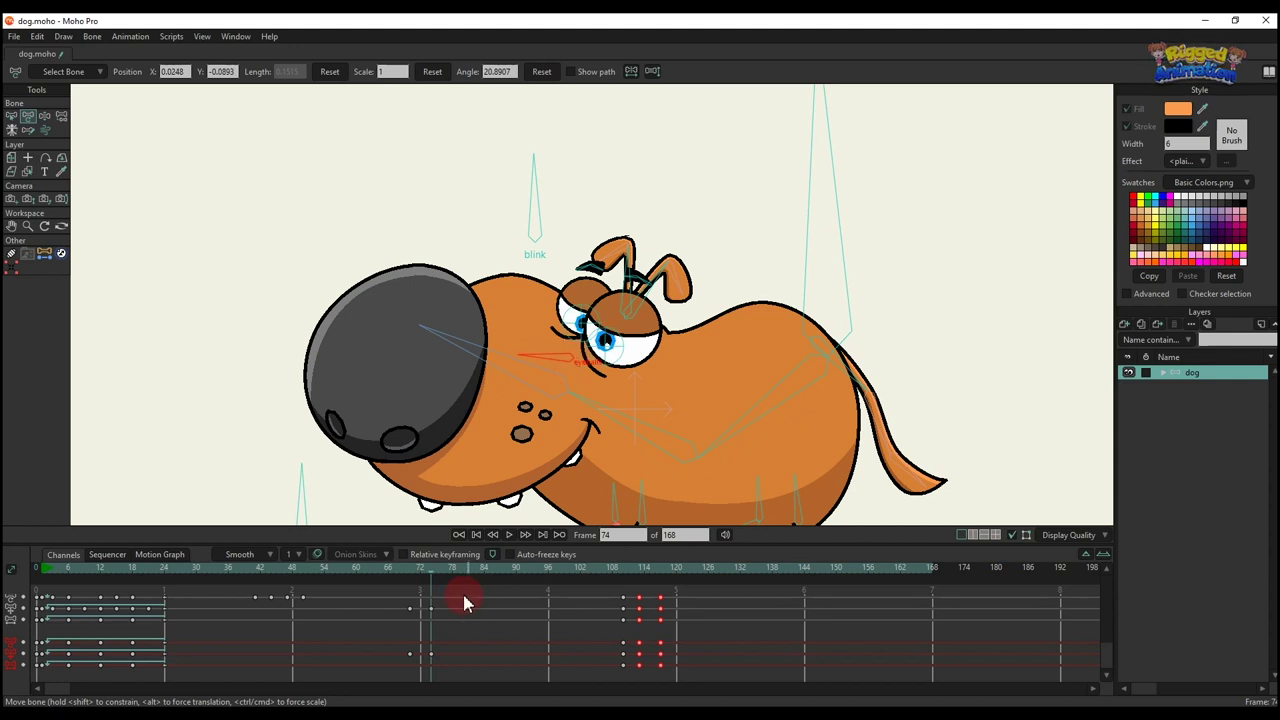
- Keyframe the eyeballs at frame 97, shift them toward the nose at frame 100, and delete their position keys at frames 110 to 117
drag(432, 571, 550, 571)
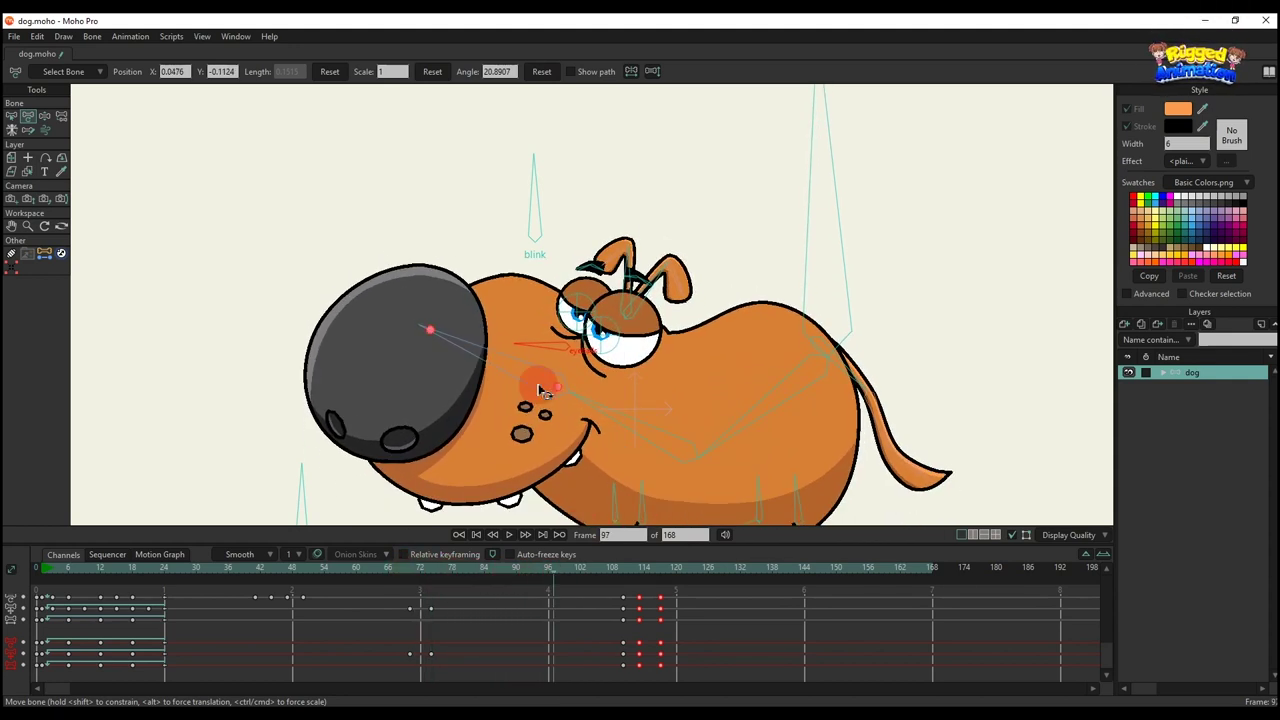
click(565, 347)
click(570, 571)
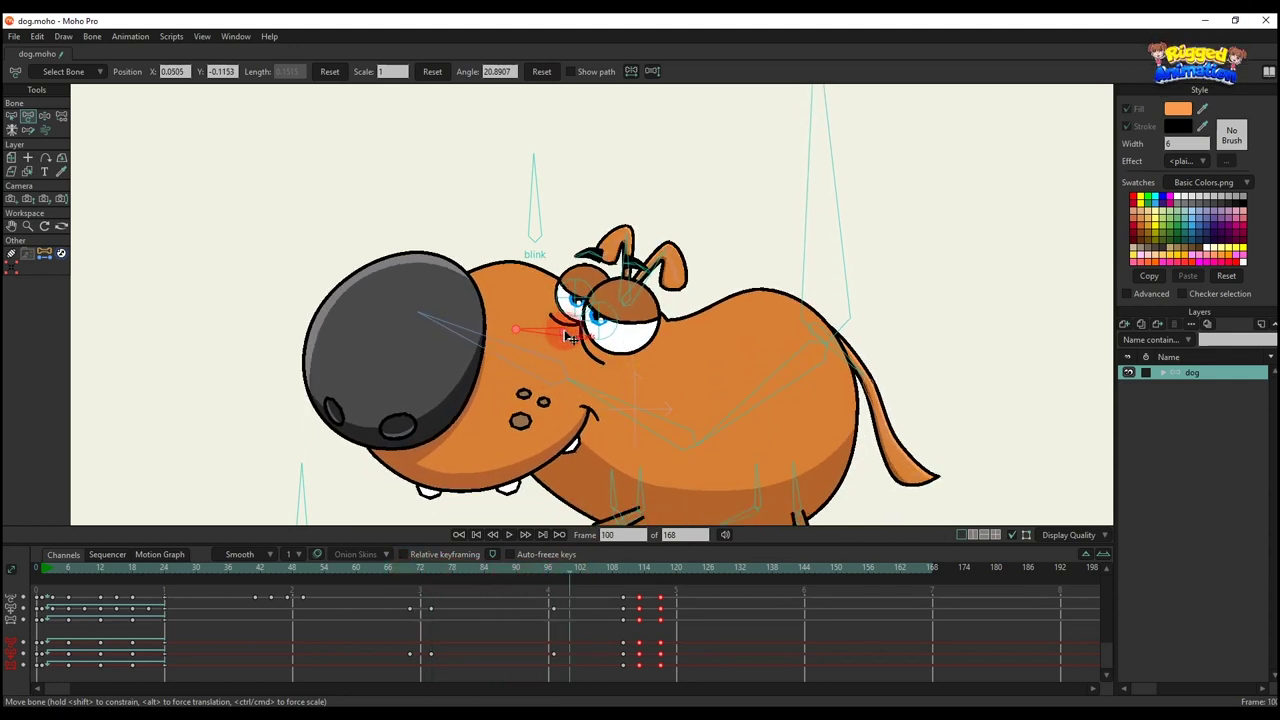
drag(568, 337, 553, 333)
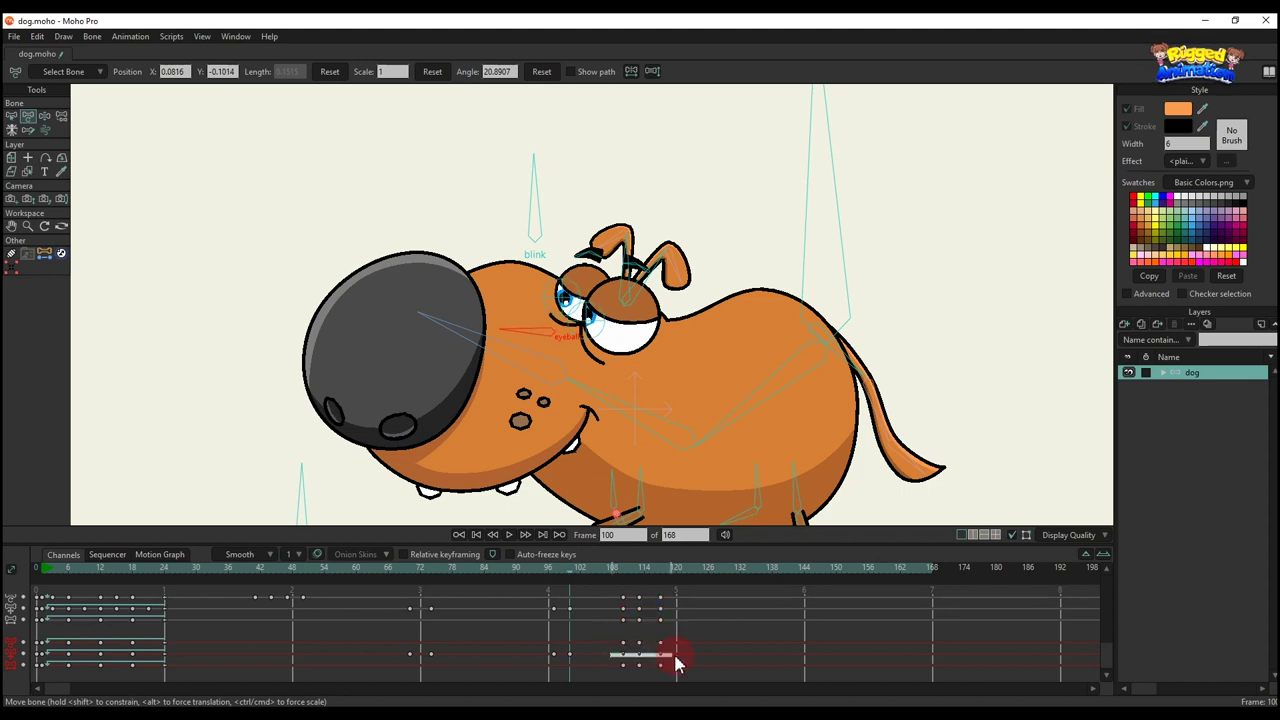
key(BackSpace)
- Play back from frame 41 and scrub around frame 110 to review the blink, the eye movement and the stop
scroll(755, 352, down, 5)
click(255, 573)
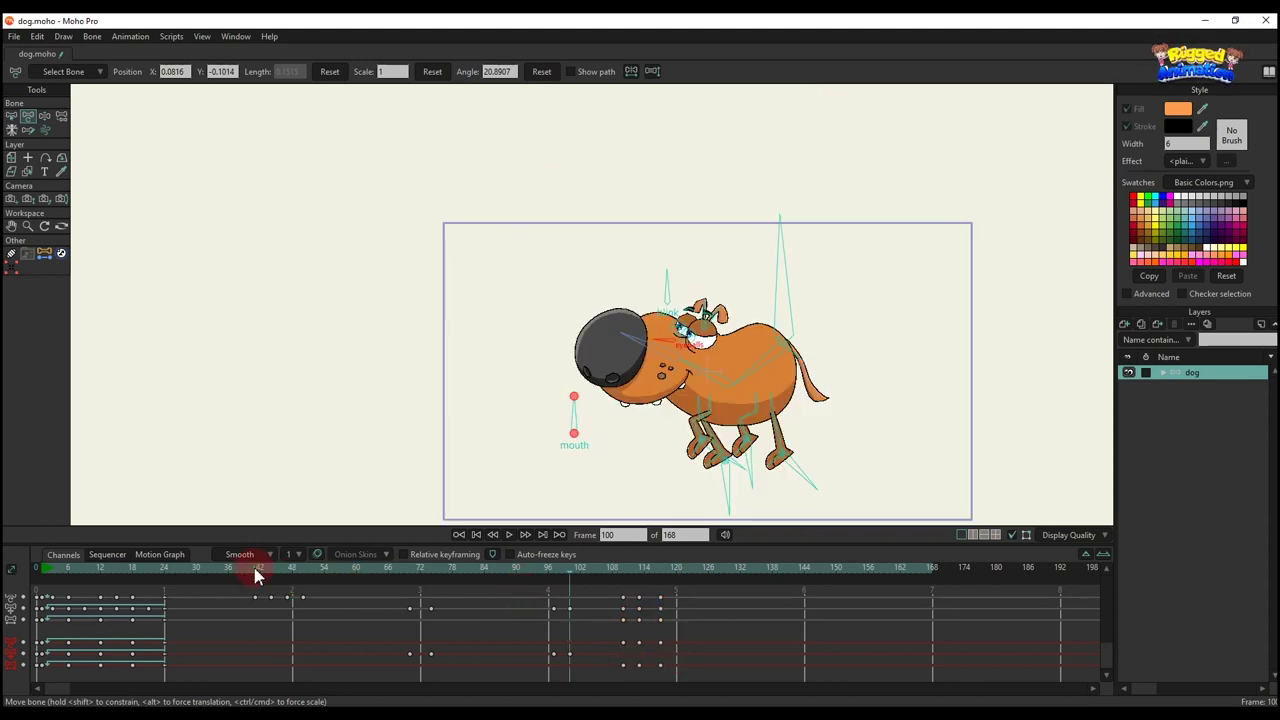
scroll(630, 408, up, 2)
drag(630, 408, 533, 360)
key(space)
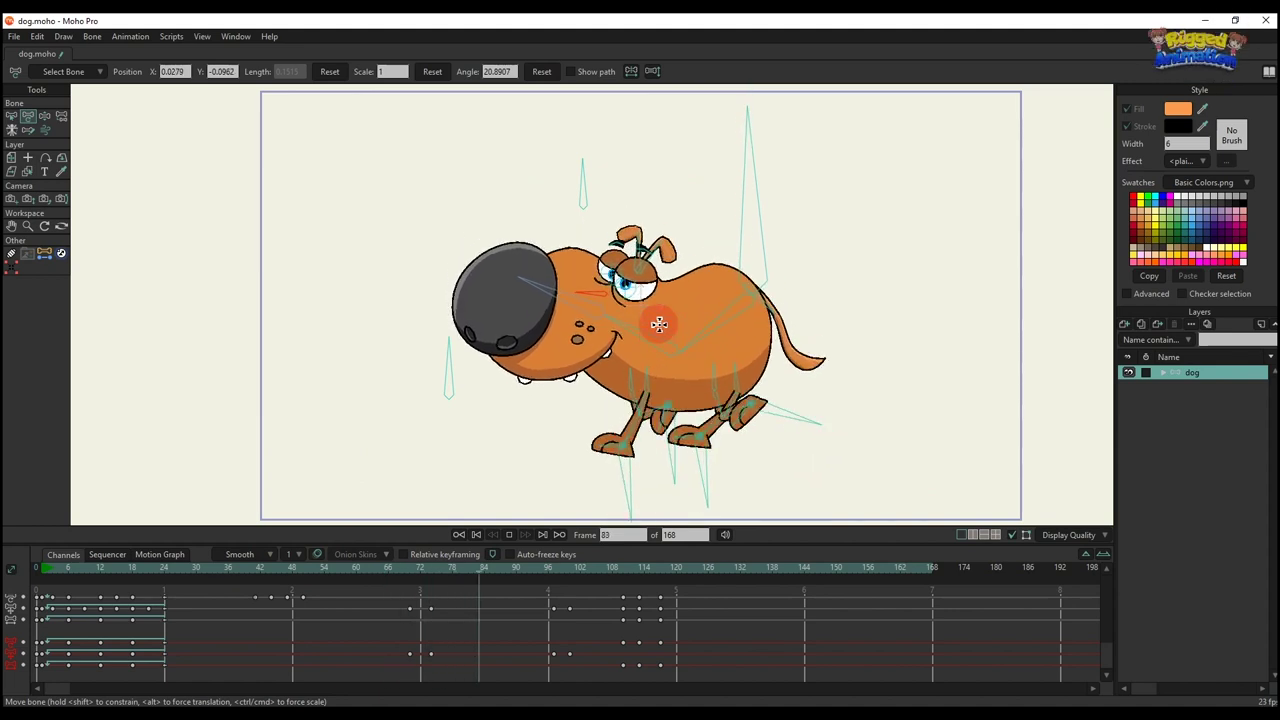
key(space)
drag(645, 574, 612, 577)
key(space)
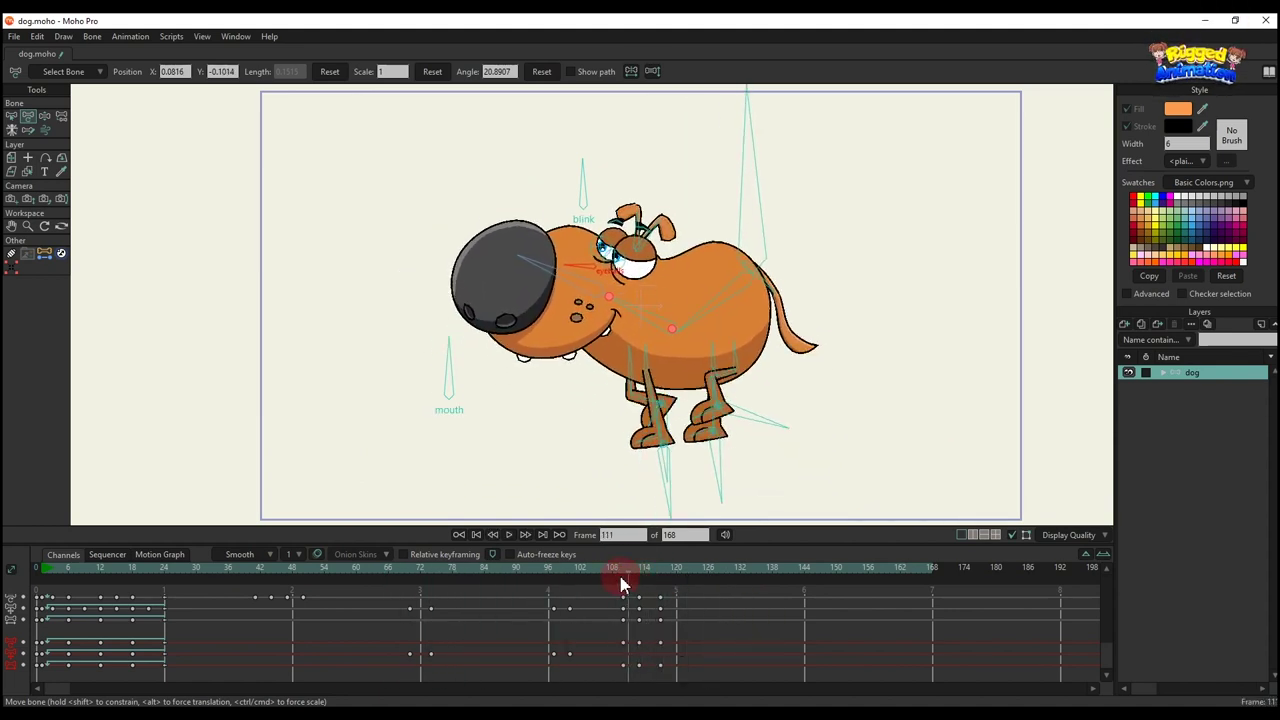
- Rotate the mouth bone to 160 degrees at frame 117 to open the mouth, and play back the stop
click(660, 585)
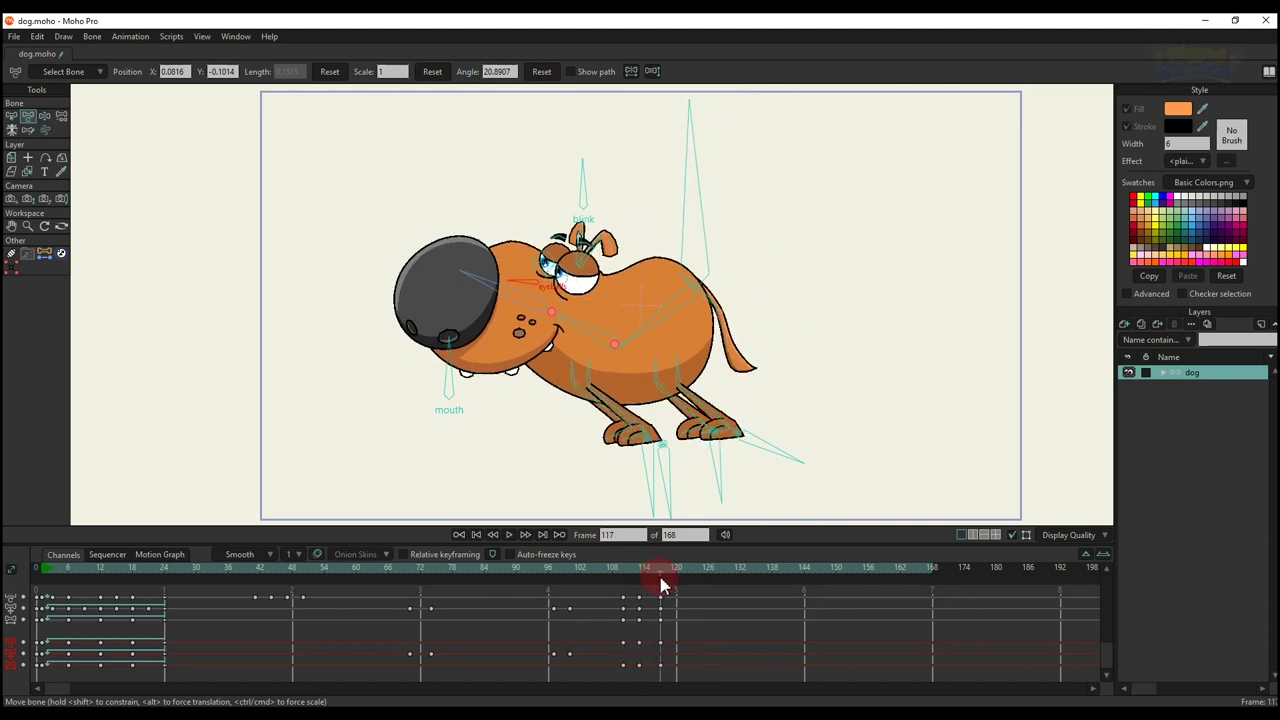
drag(428, 383, 374, 388)
scroll(698, 382, down, 4)
scroll(790, 450, up, 3)
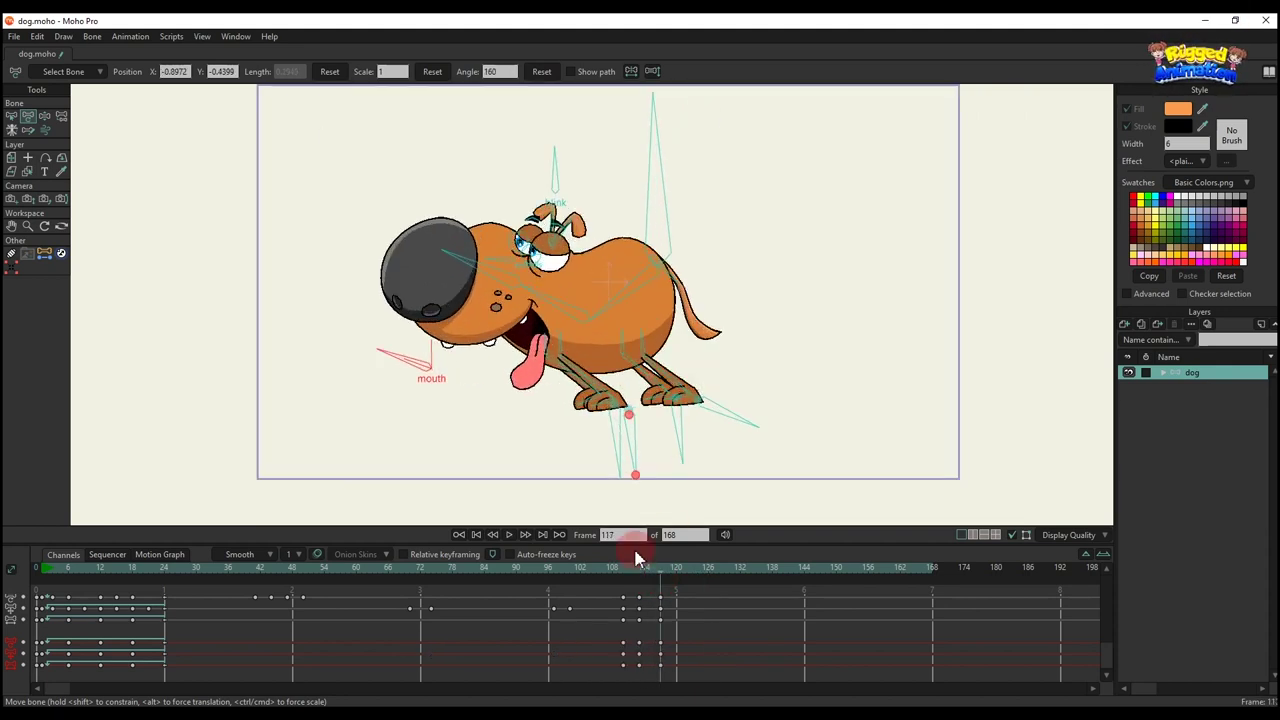
click(615, 576)
key(space)
key(space)
- Lower the neck and head bones slightly in the landing pose at frame 113 and scrub through the stop
drag(620, 577, 635, 579)
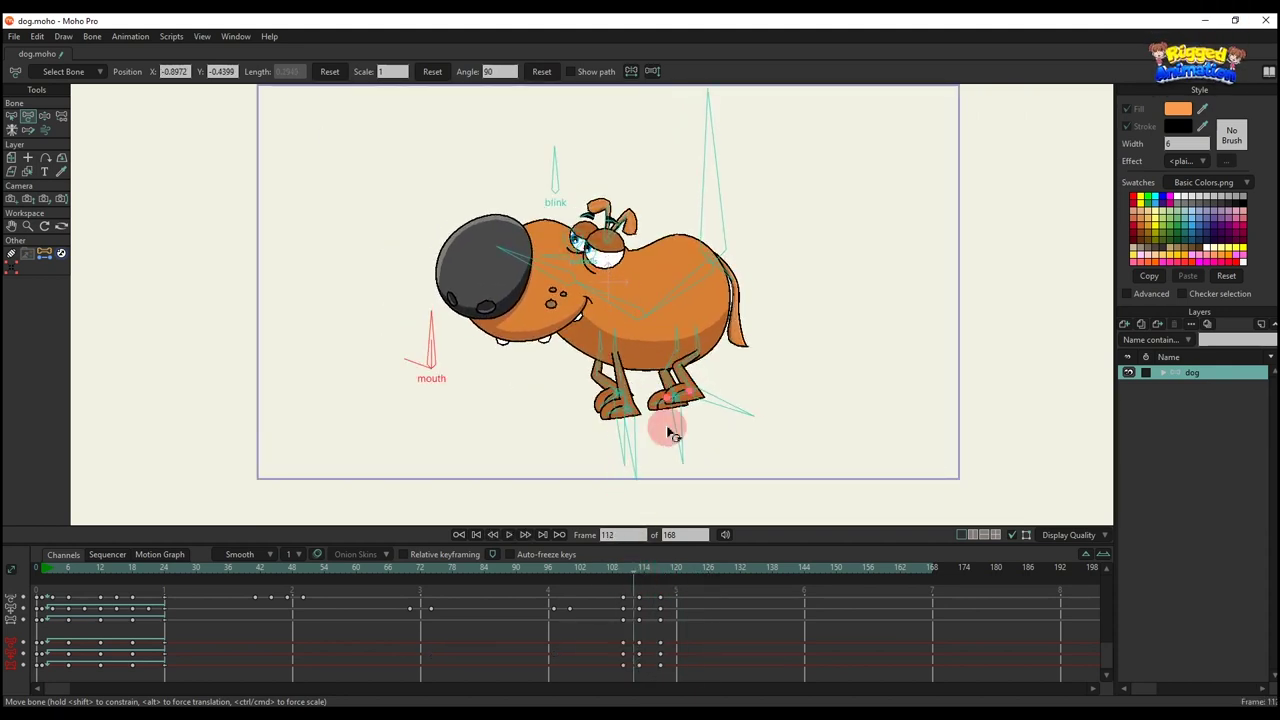
click(643, 578)
scroll(617, 284, up, 3)
key(t)
drag(619, 316, 621, 334)
drag(509, 303, 514, 324)
scroll(512, 325, down, 2)
click(686, 473)
drag(614, 573, 668, 597)
- Adjust the head and body bones at frame 117 and rotate the blink bone to about 21 degrees to widen the eyes
scroll(487, 272, up, 2)
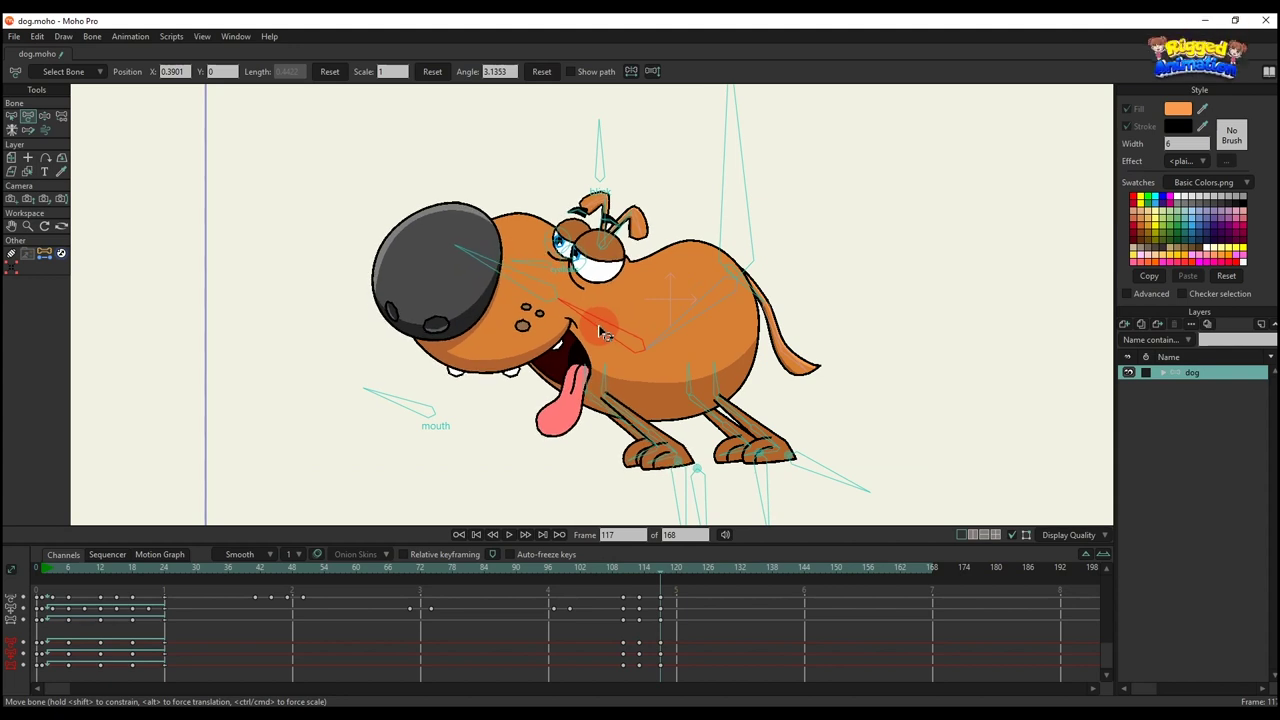
click(487, 272)
drag(487, 272, 488, 283)
scroll(556, 281, down, 2)
drag(663, 291, 657, 319)
mouse_move(655, 578)
mouse_down()
mouse_move(623, 574)
mouse_move(686, 580)
mouse_move(661, 579)
mouse_up()
drag(618, 257, 624, 266)
scroll(667, 390, up, 2)
drag(669, 397, 663, 368)
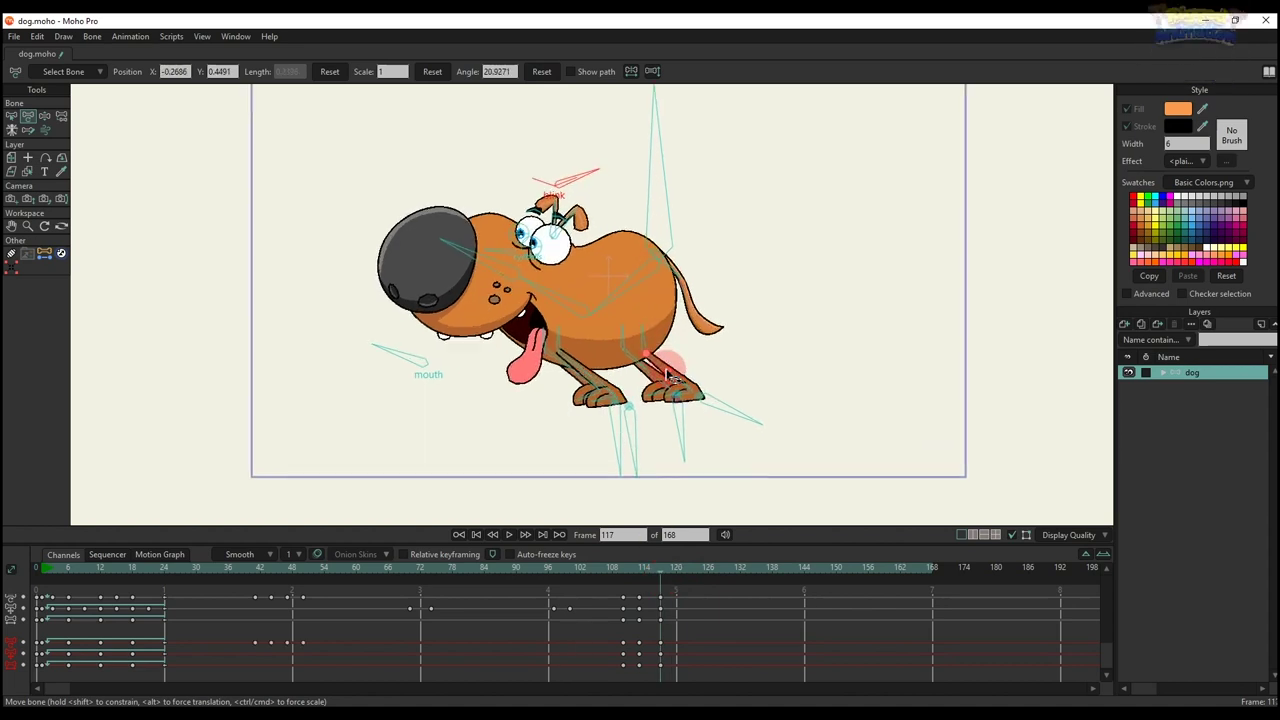
- Play back the stop, keyframe the wide-open eyes at frame 128, and close them with the blink bone at frame 131
click(574, 574)
key(space)
click(716, 572)
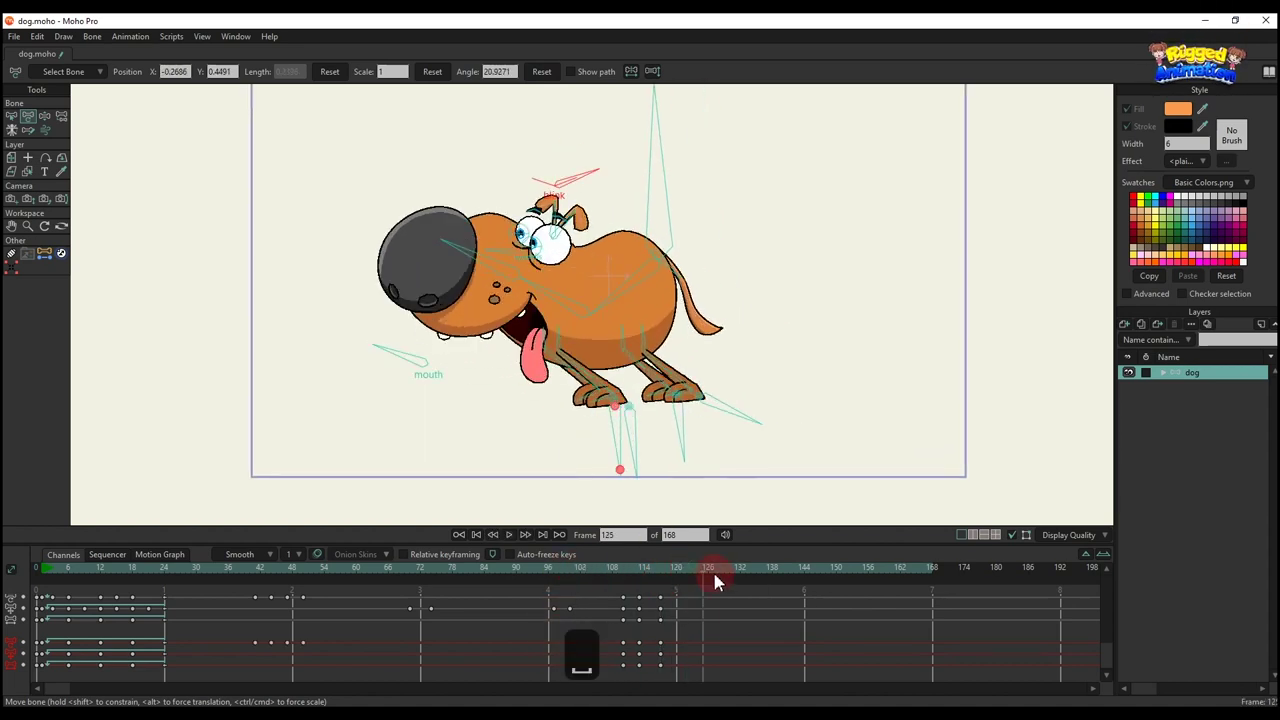
click(585, 178)
click(731, 570)
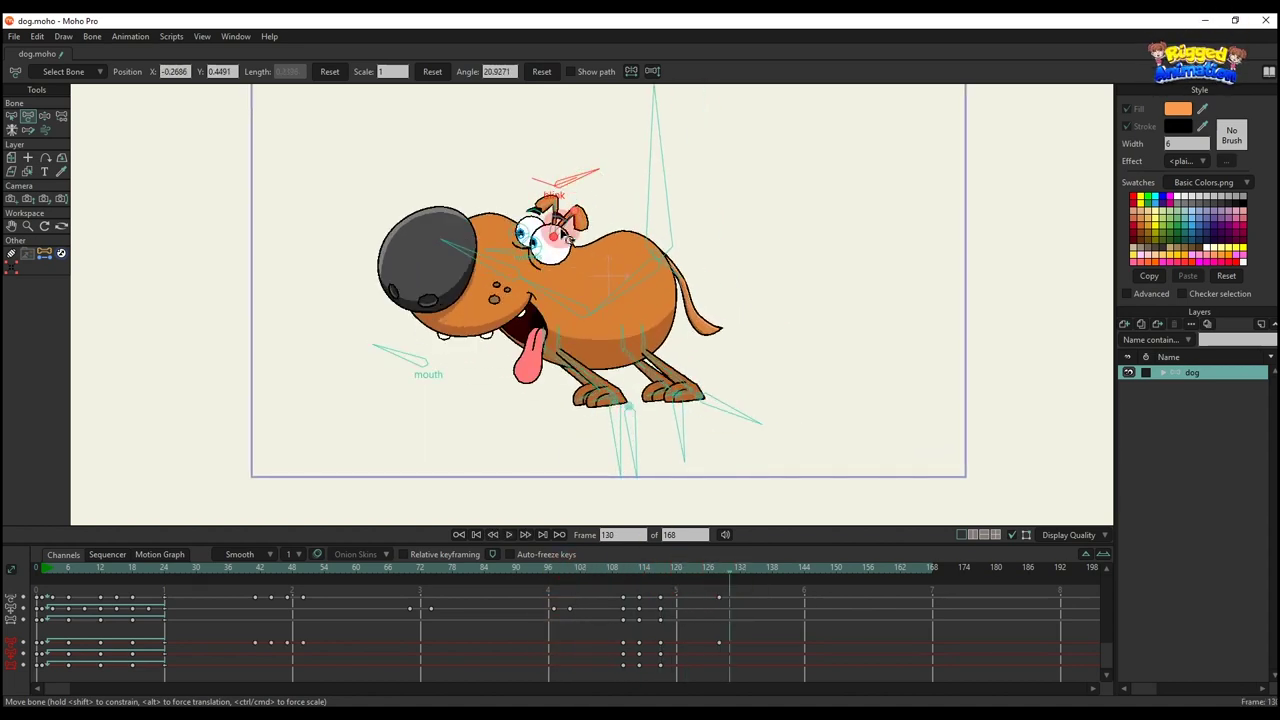
drag(574, 178, 476, 272)
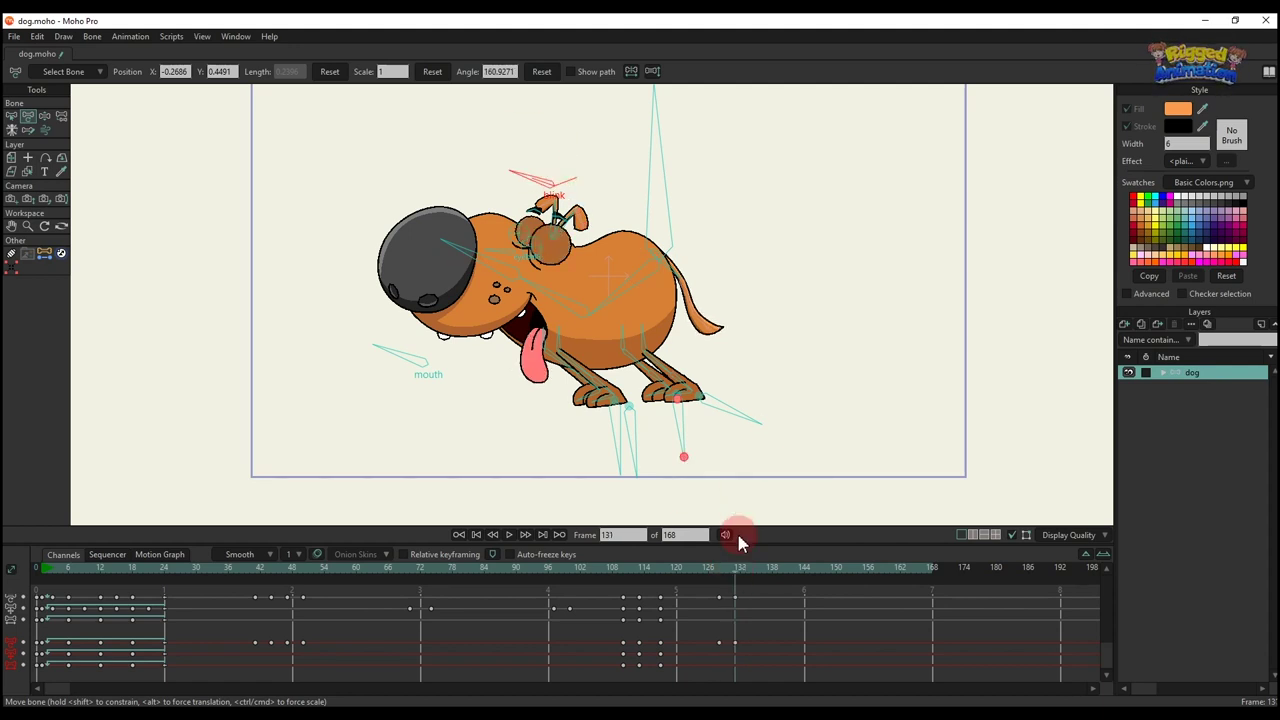
- Copy the closed-eye key to frame 134 and the open-eye key from frame 128 to frame 137
key(ctrl+c)
click(750, 583)
key(ctrl+v)
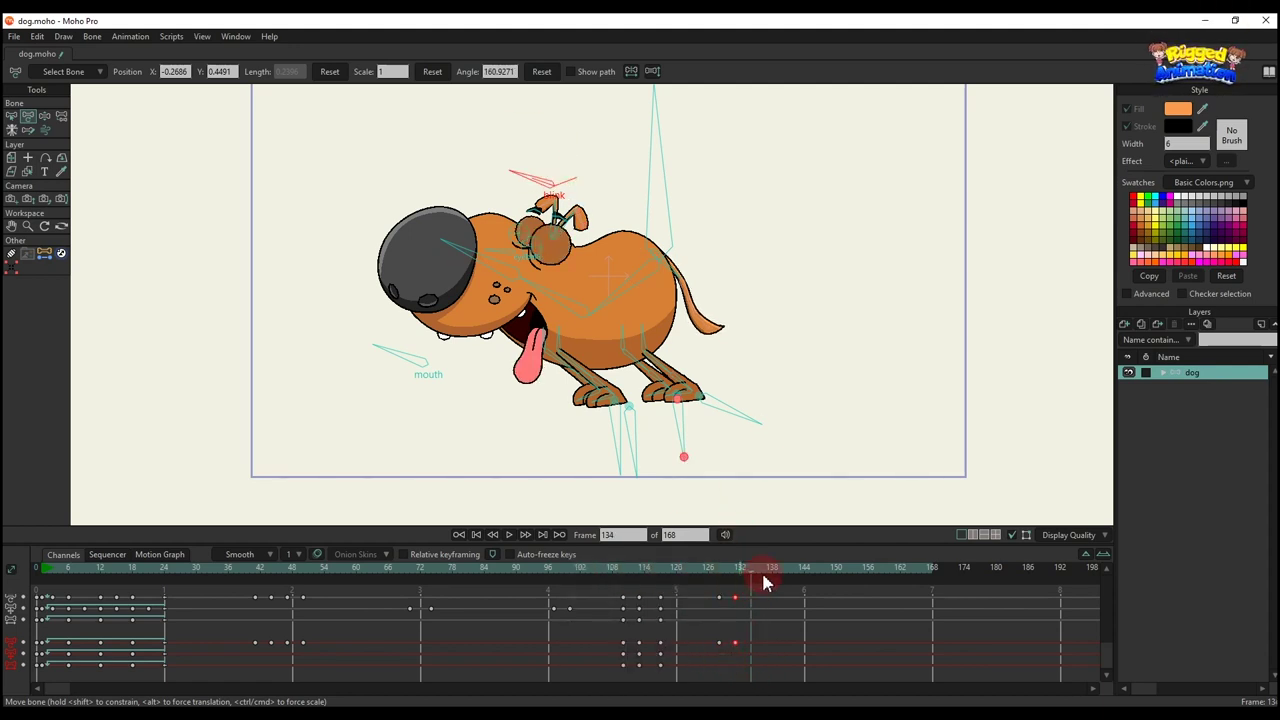
click(766, 569)
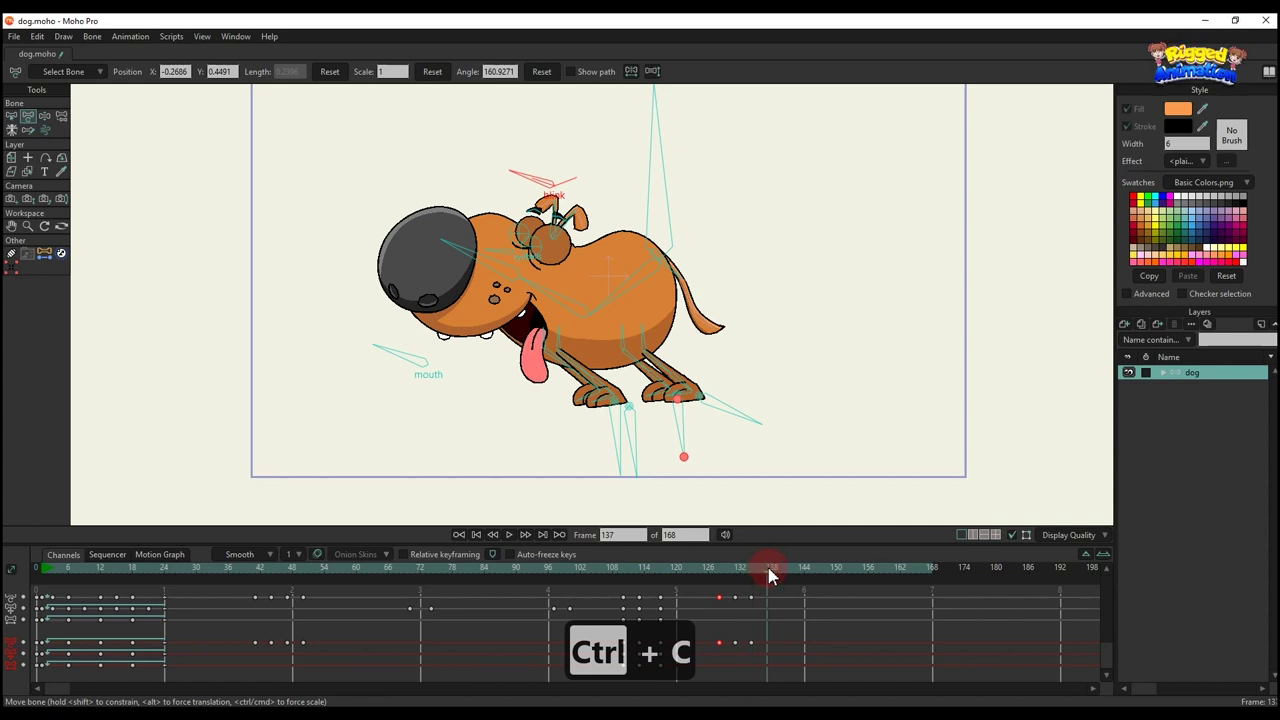
key(ctrl+v)
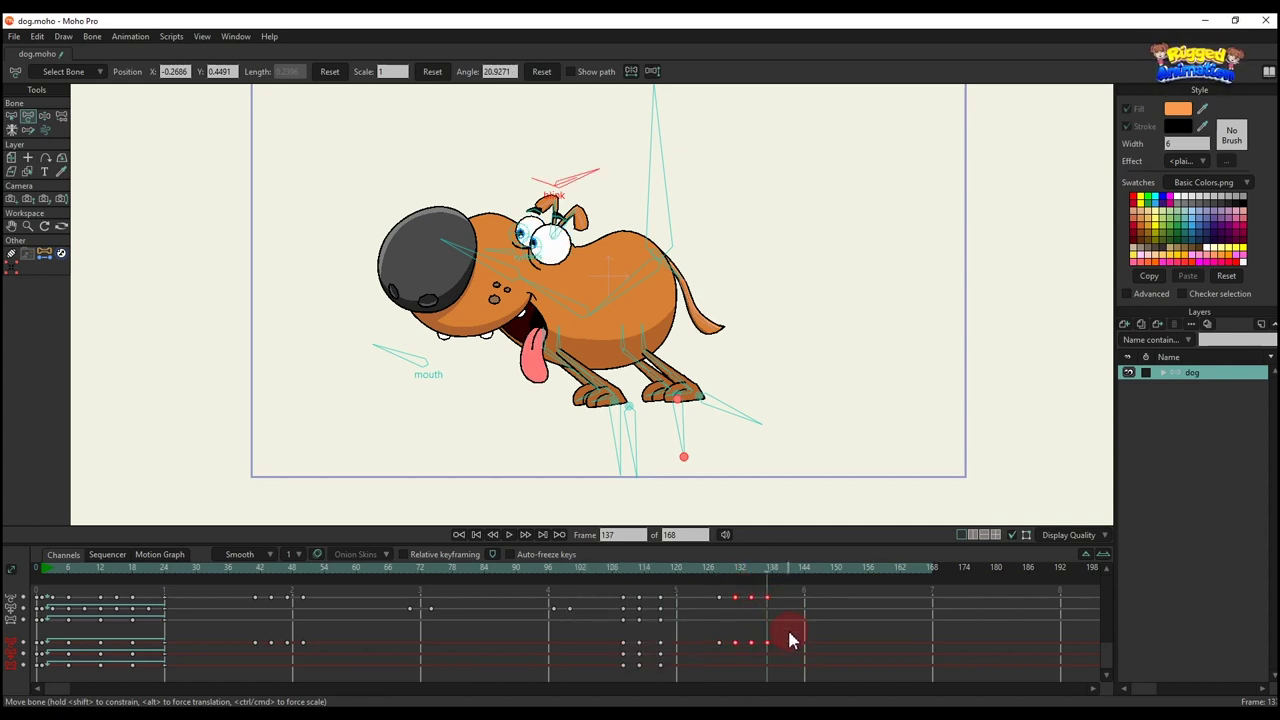
- Copy the blink keys from frames 131 to 137 and paste them at frame 140 for a second blink
drag(789, 640, 727, 591)
key(ctrl+c)
click(782, 571)
key(ctrl+v)
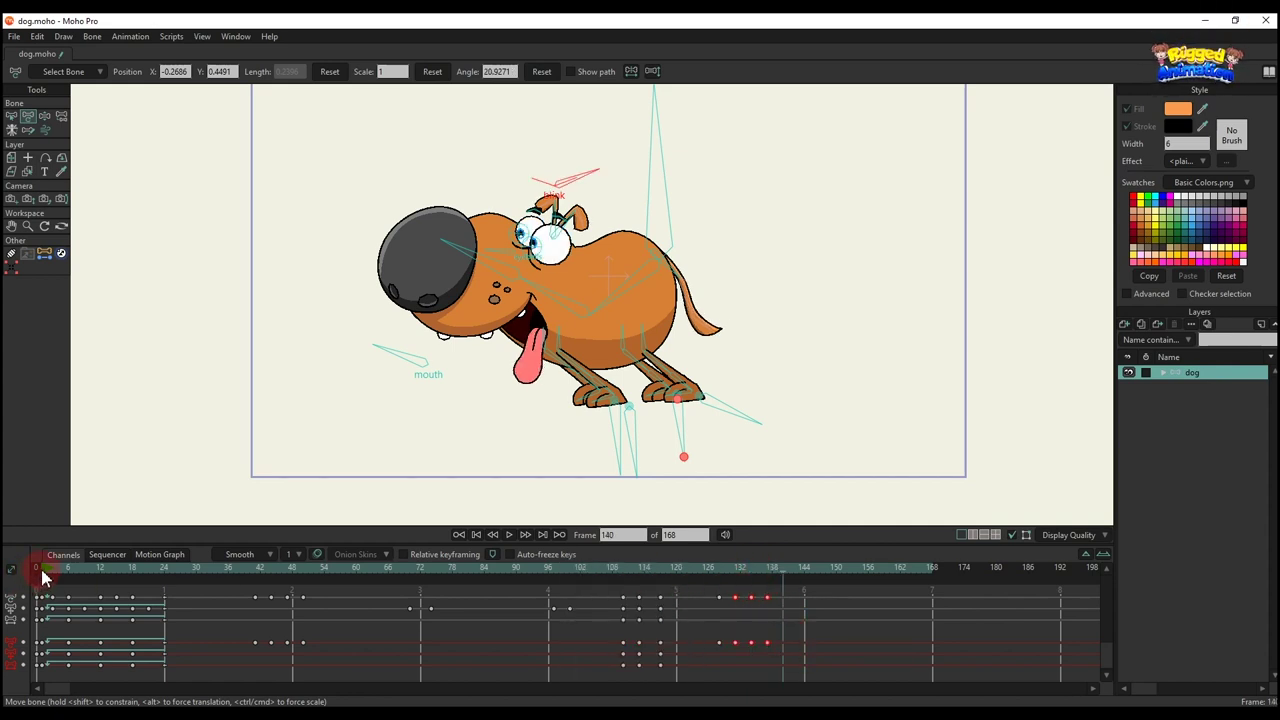
- Play the whole animation from frame 1 with the bone overlay hidden
click(44, 571)
scroll(552, 383, down, 2)
key(space)
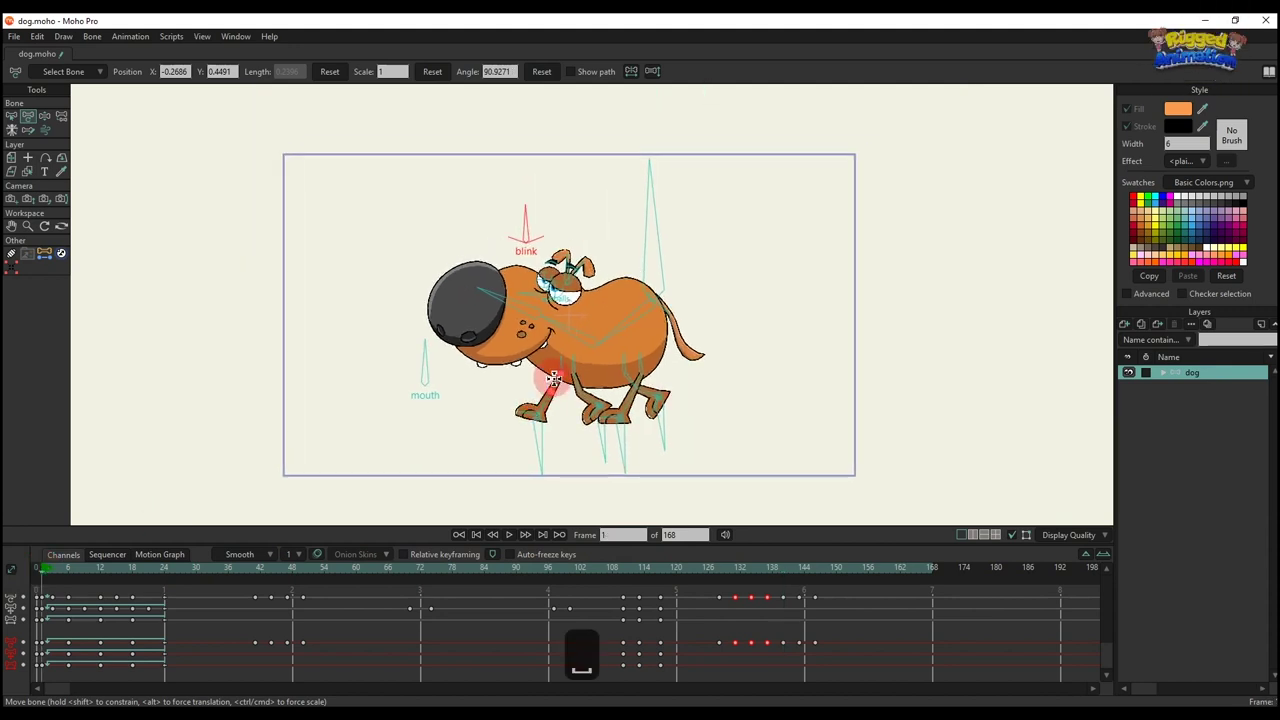
key(ctrl+shift+c)
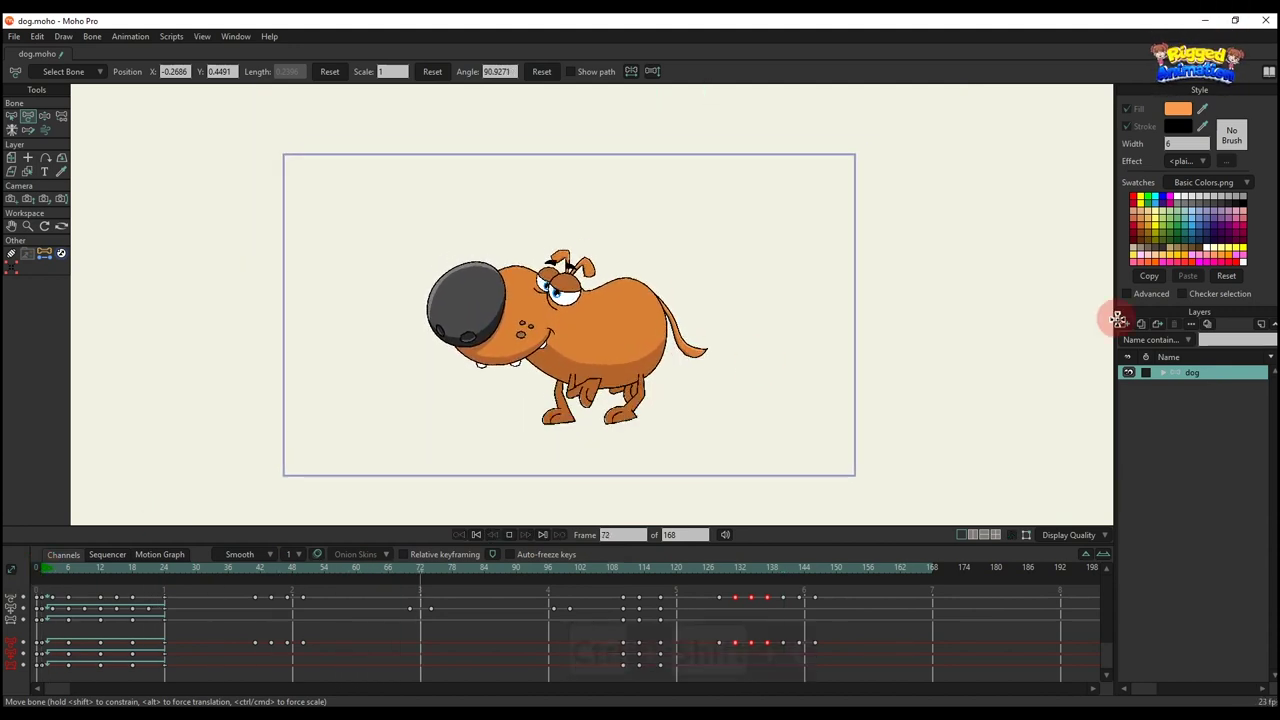